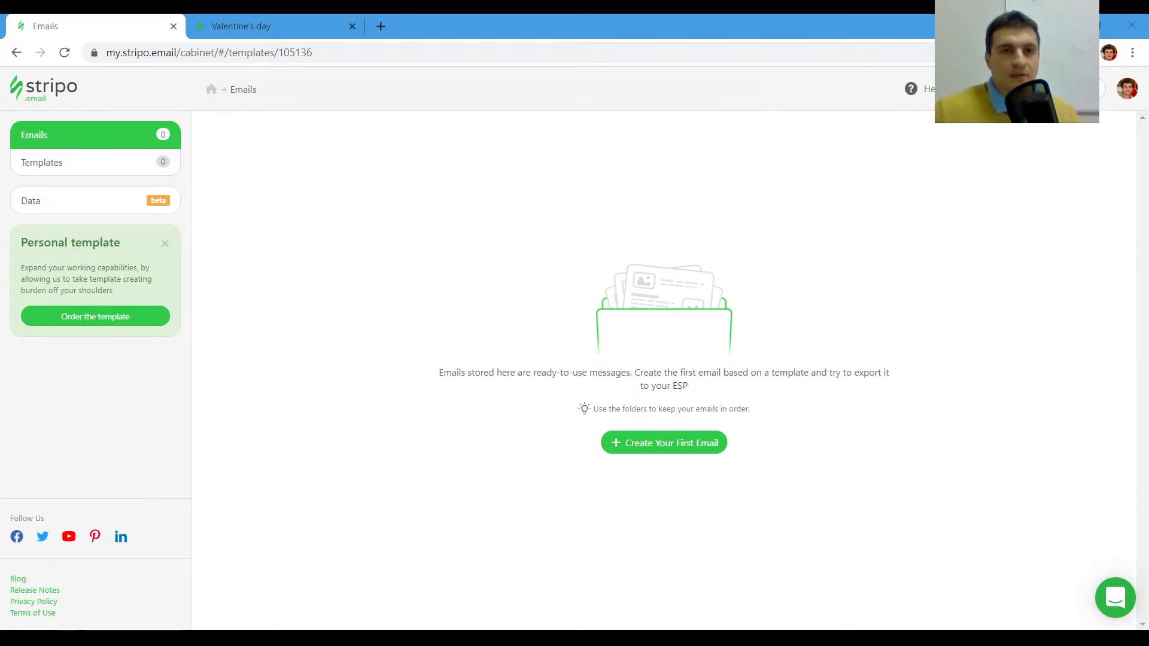
- Look through the Valentine's day reference email from its header to the pizza offers
click(874, 241)
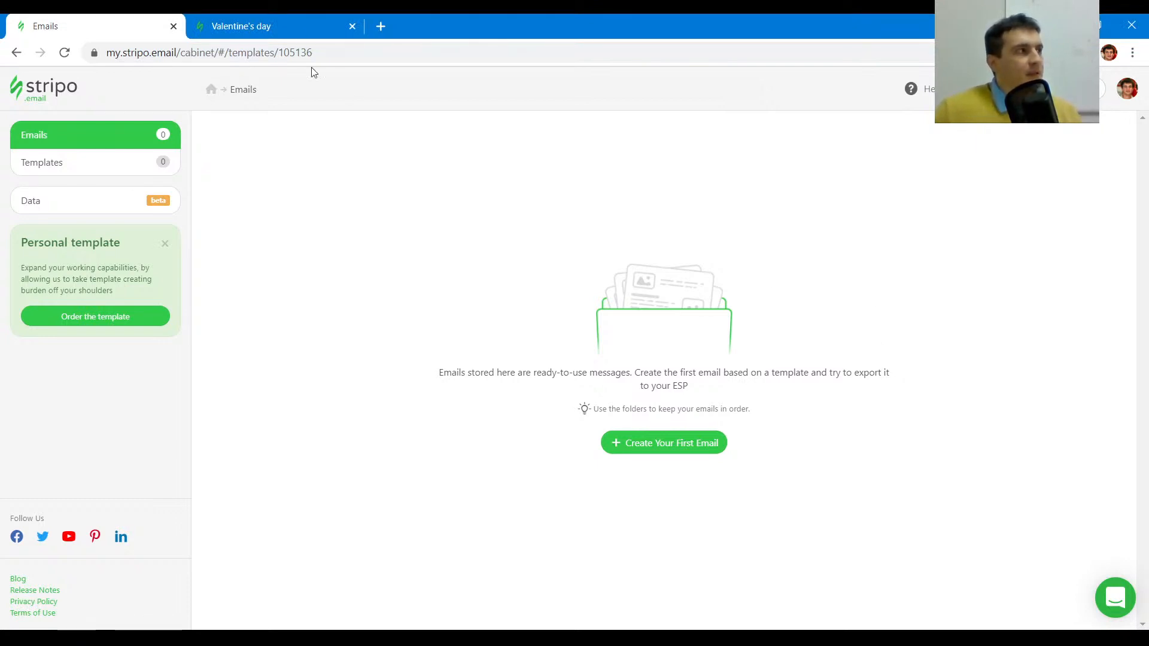
click(293, 20)
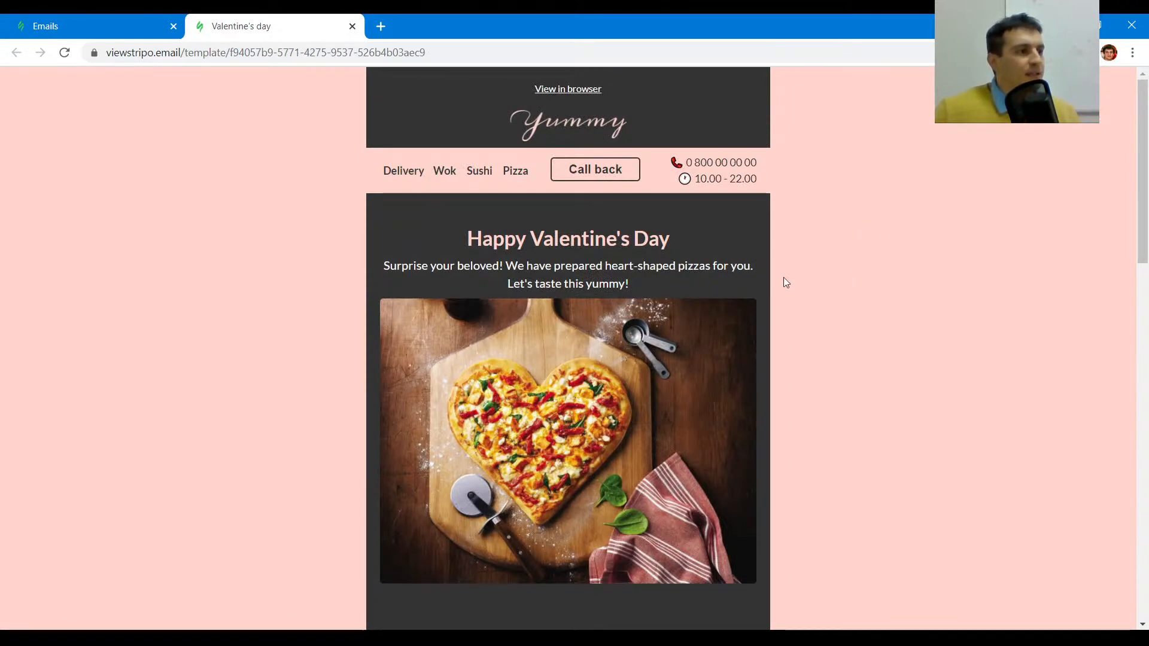
scroll(784, 277, down, 10)
scroll(723, 354, up, 6)
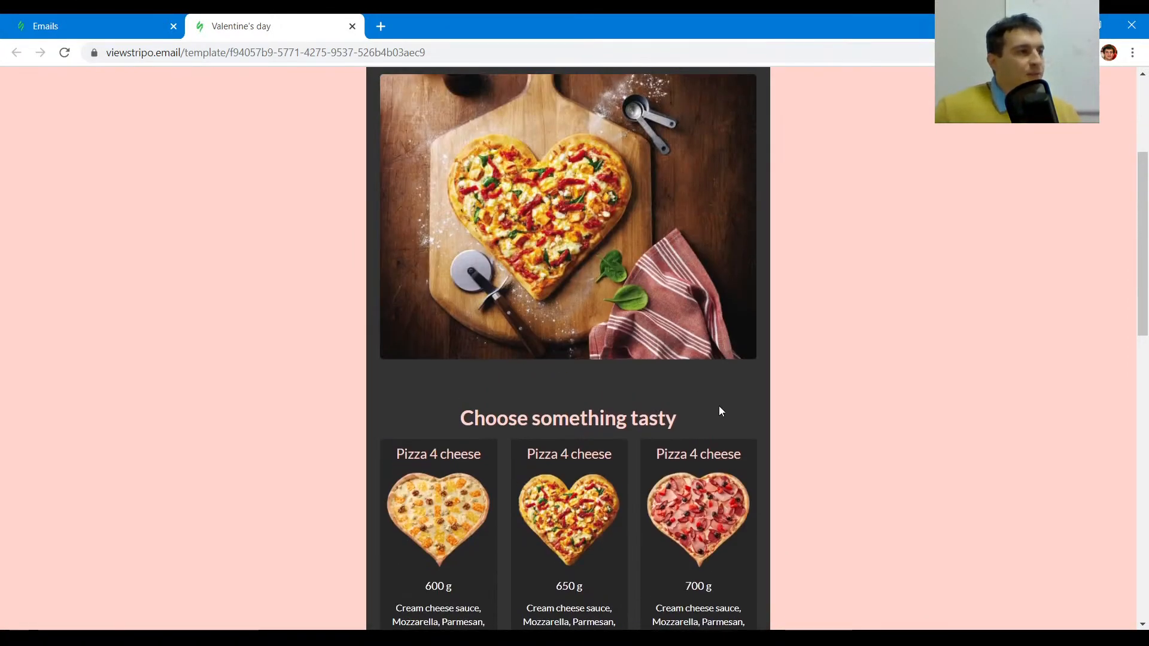
scroll(719, 406, up, 4)
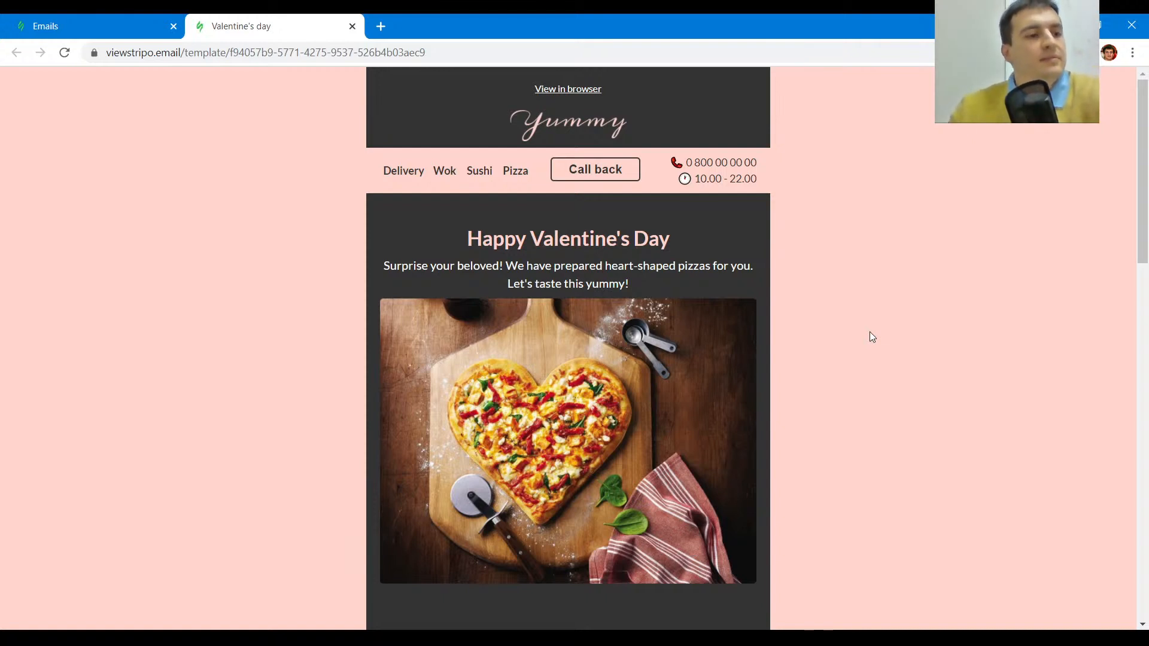
- Create a new email in Stripo based on the basic Empty Template
click(68, 19)
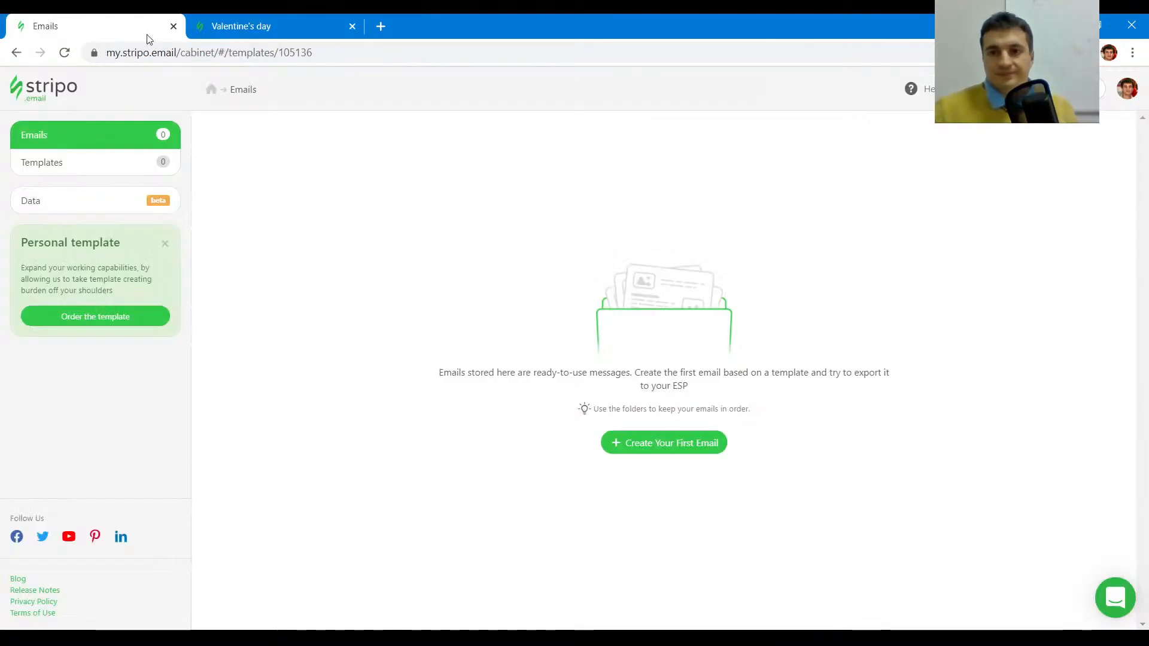
click(660, 448)
click(658, 442)
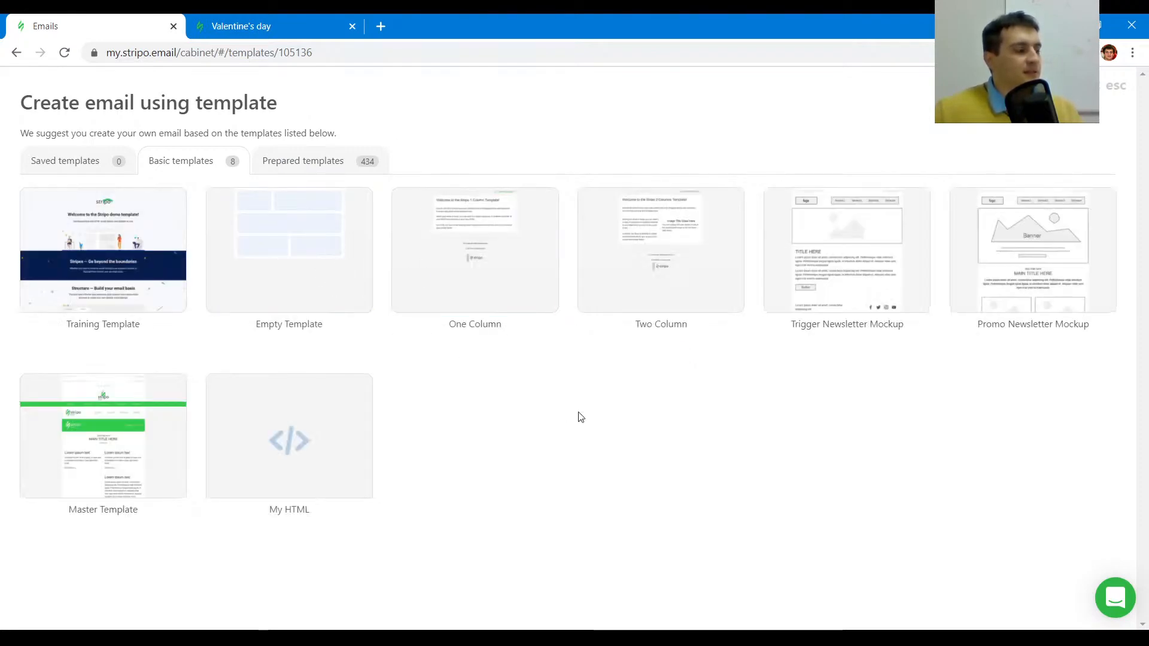
click(298, 267)
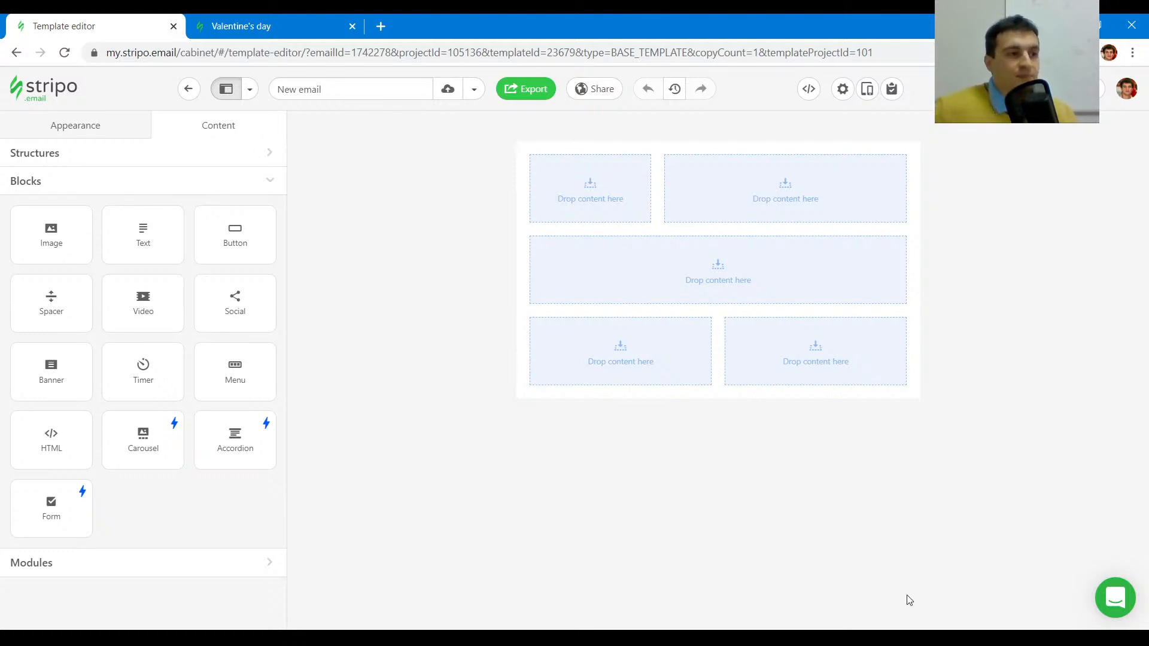
- Open the support chat widget to view its contact options and close it again
click(1104, 605)
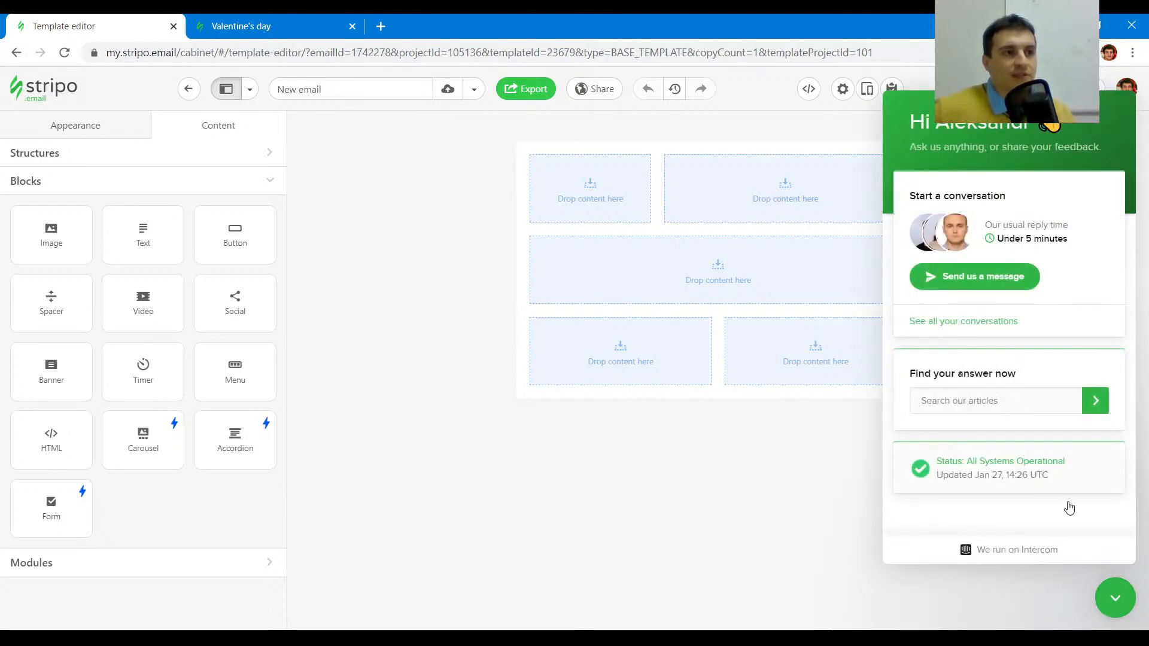
click(1115, 598)
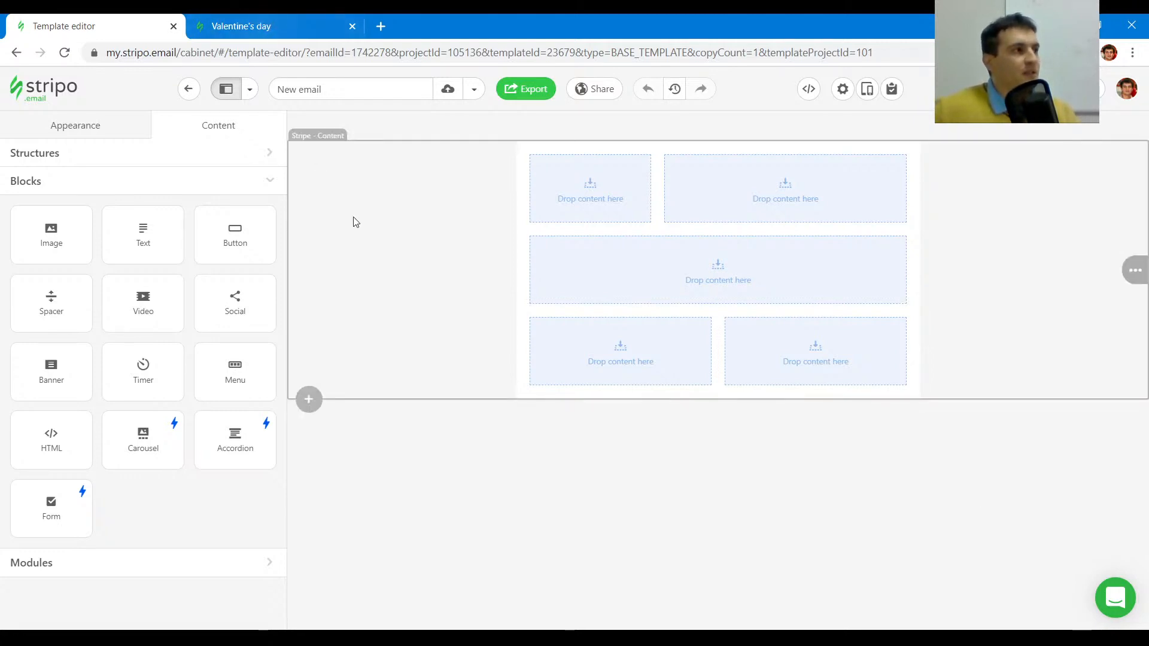
- Open the developer tools on the Valentine's day reference email and activate element inspection
click(252, 20)
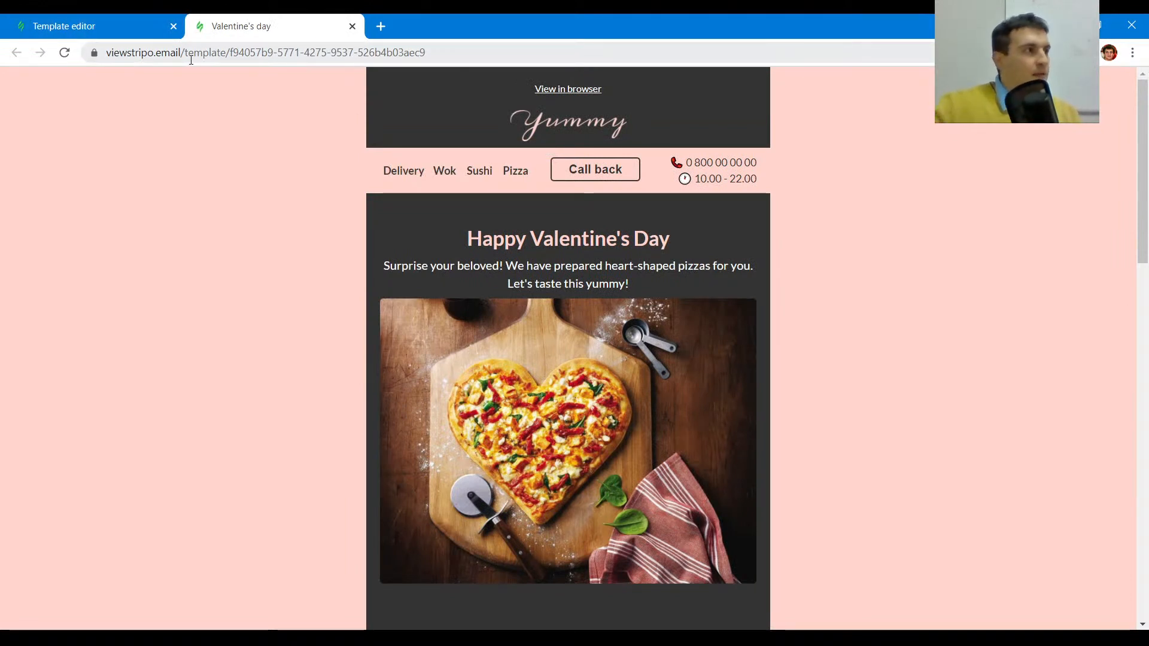
key(ctrl+shift+j)
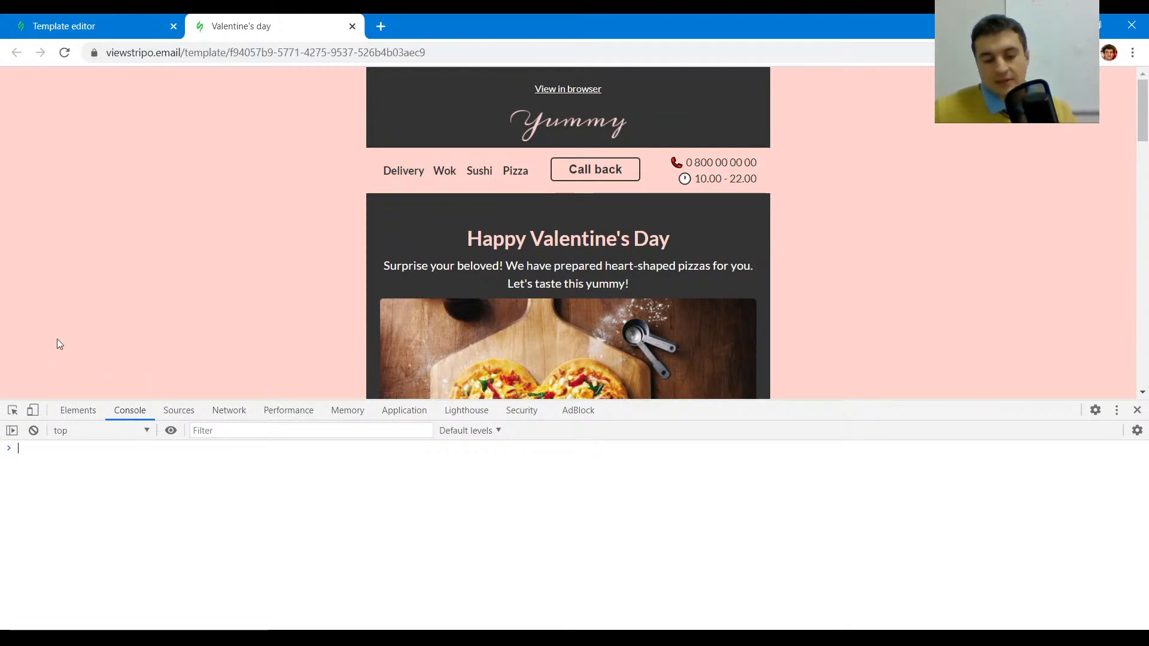
click(13, 411)
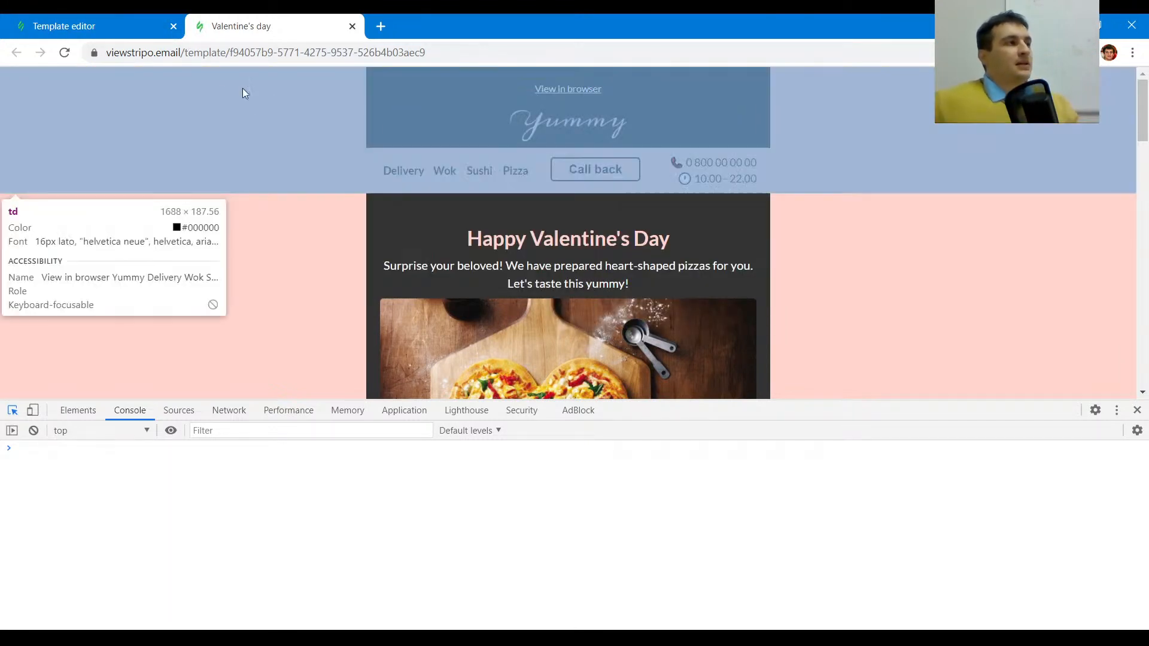
- Review the new email's general appearance settings in the template editor
click(146, 36)
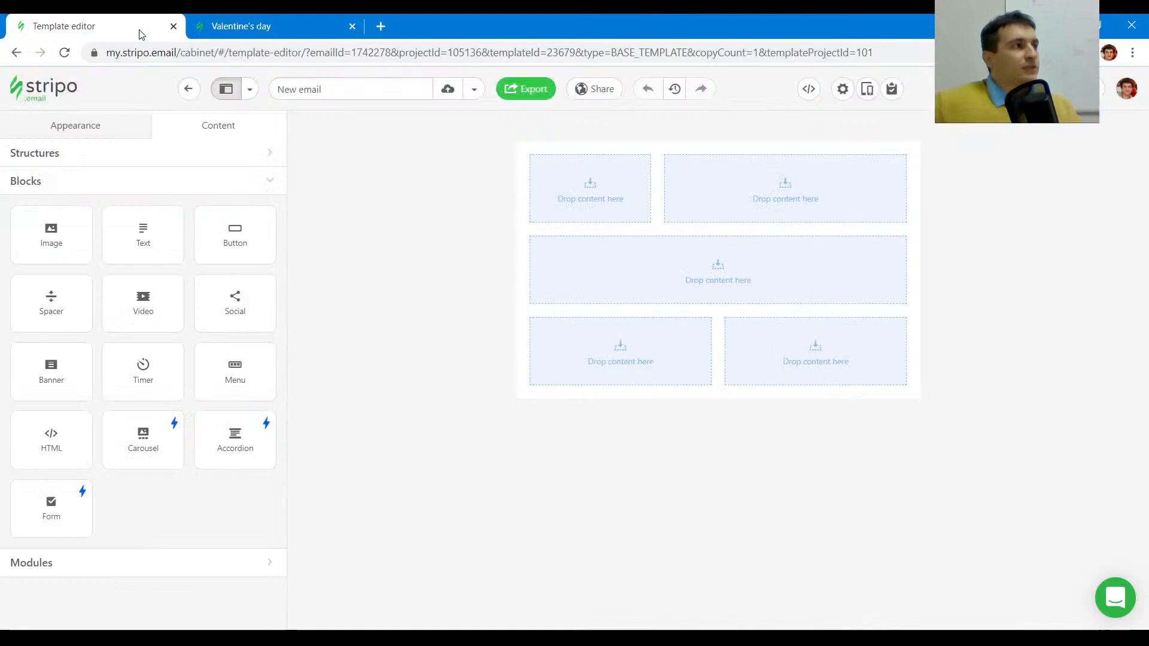
click(106, 131)
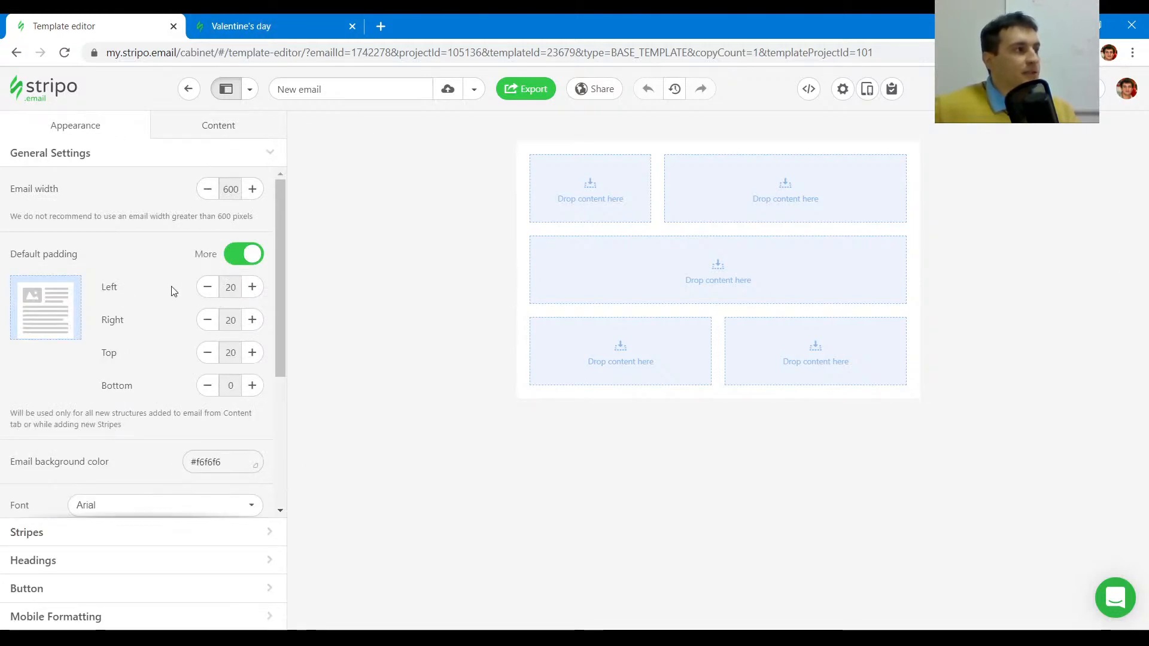
scroll(170, 298, down, 4)
scroll(160, 323, up, 4)
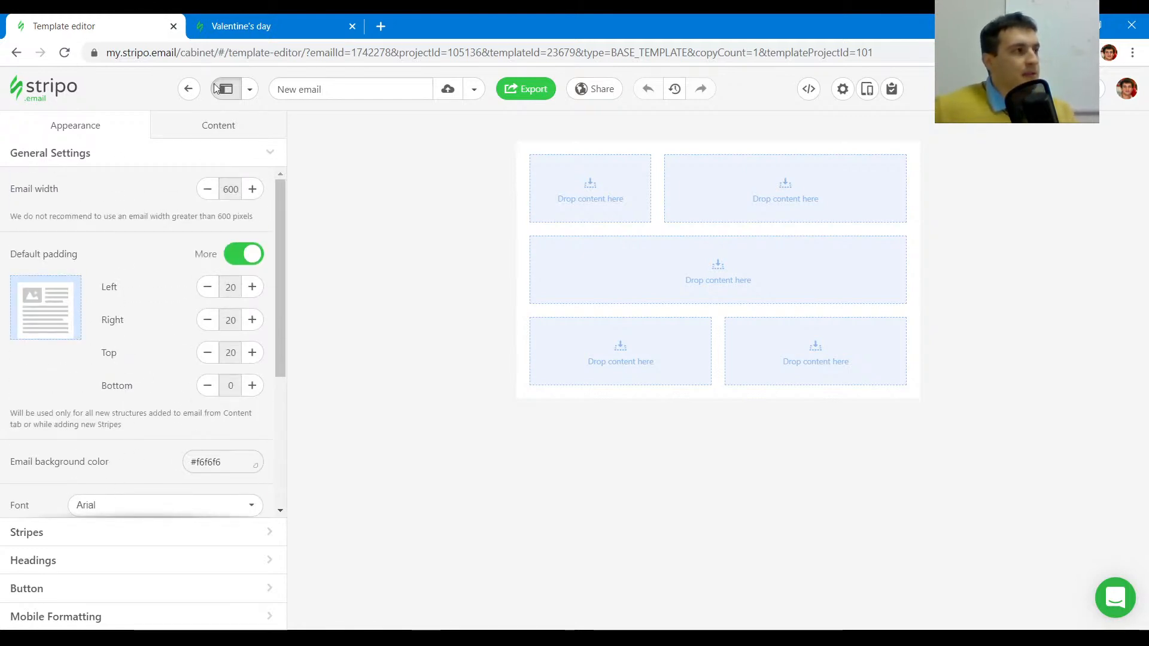
- Inspect the fonts, sizes and colors of the headings throughout the Valentine's day reference email
click(253, 30)
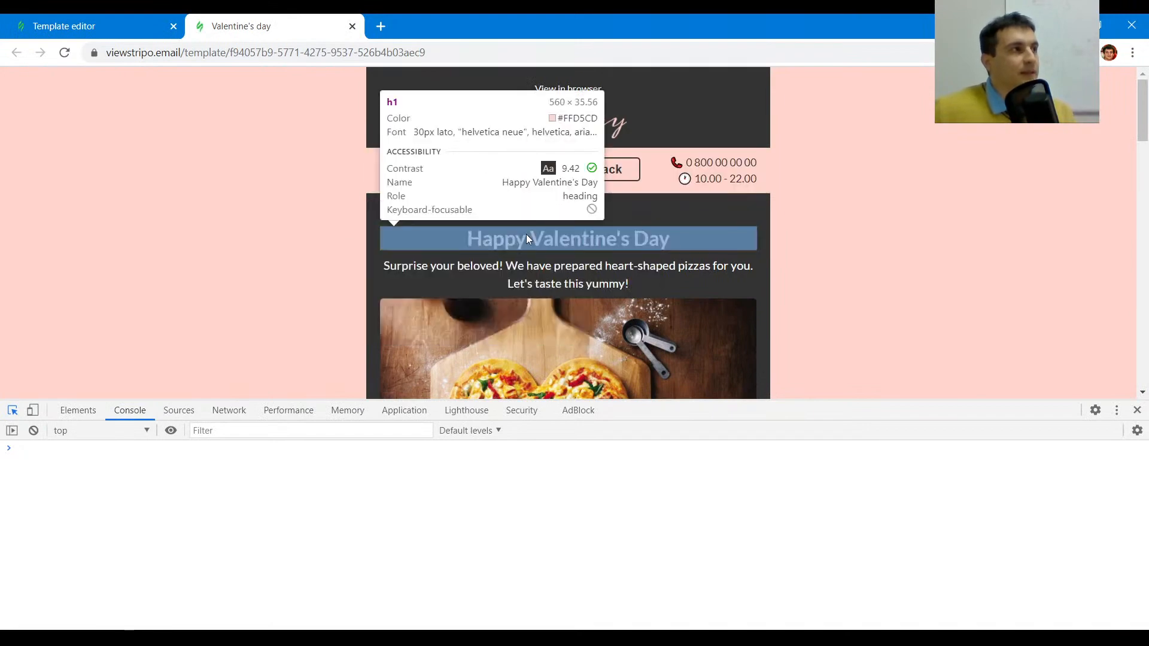
scroll(526, 235, down, 1)
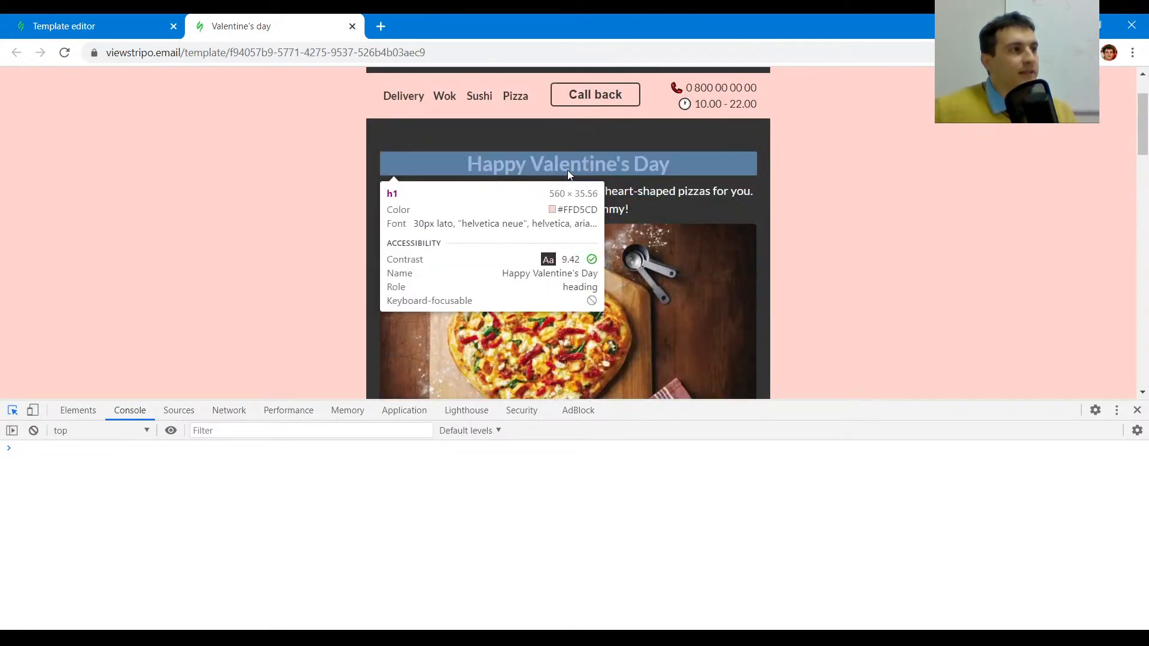
scroll(688, 188, down, 5)
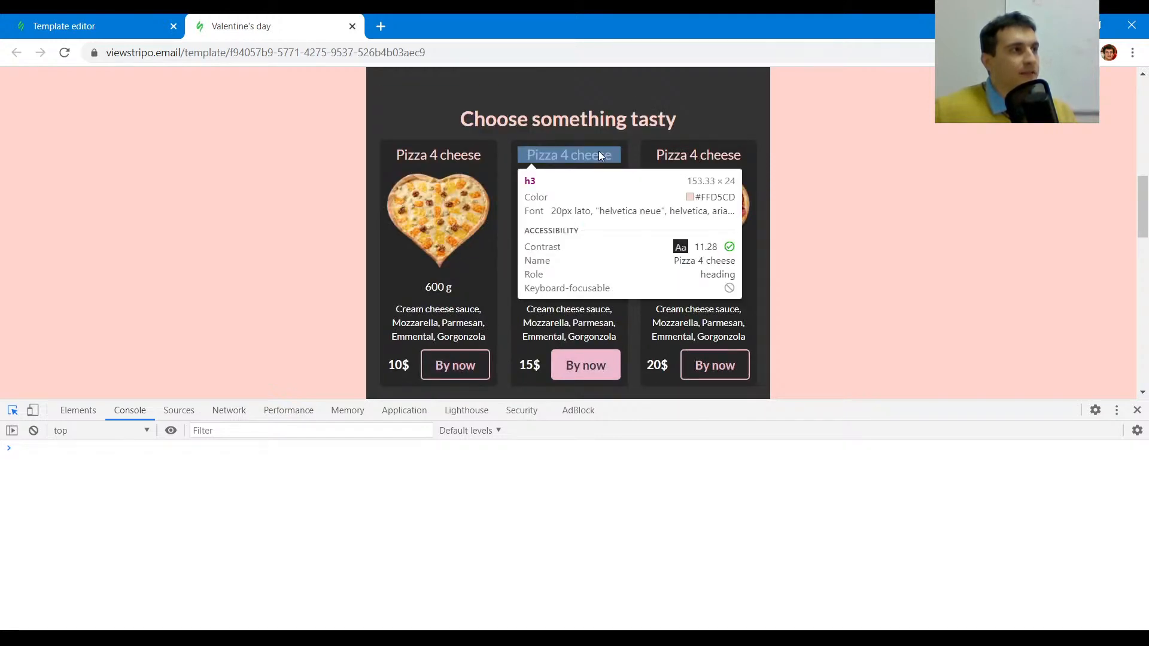
scroll(598, 151, down, 3)
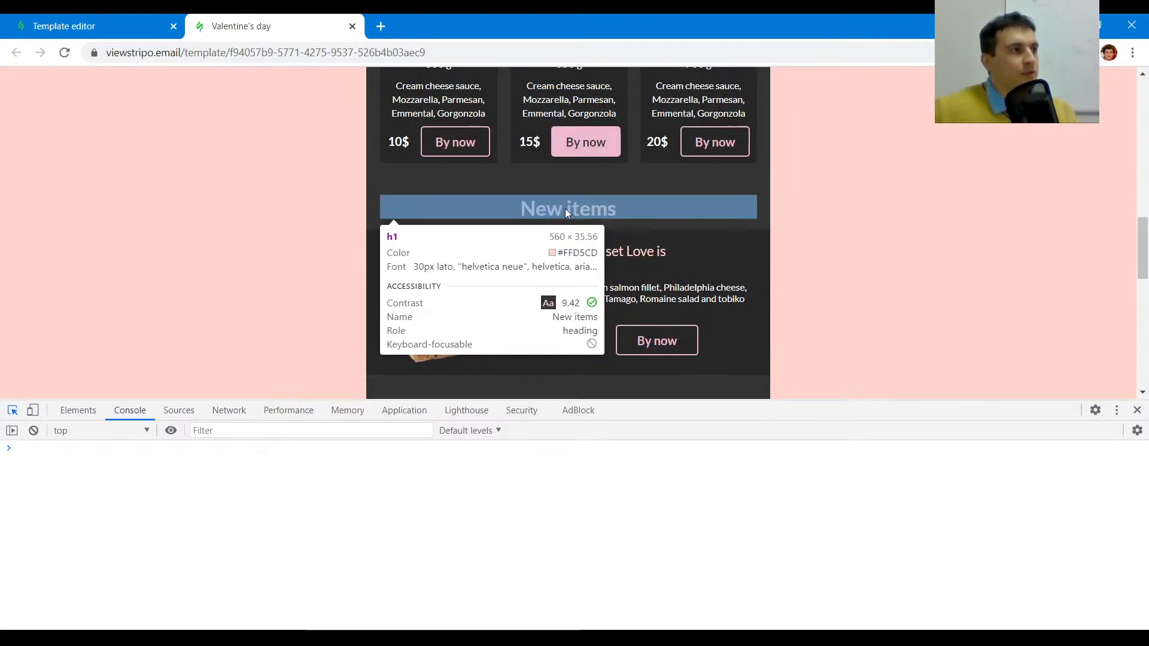
scroll(565, 208, up, 5)
scroll(569, 196, up, 4)
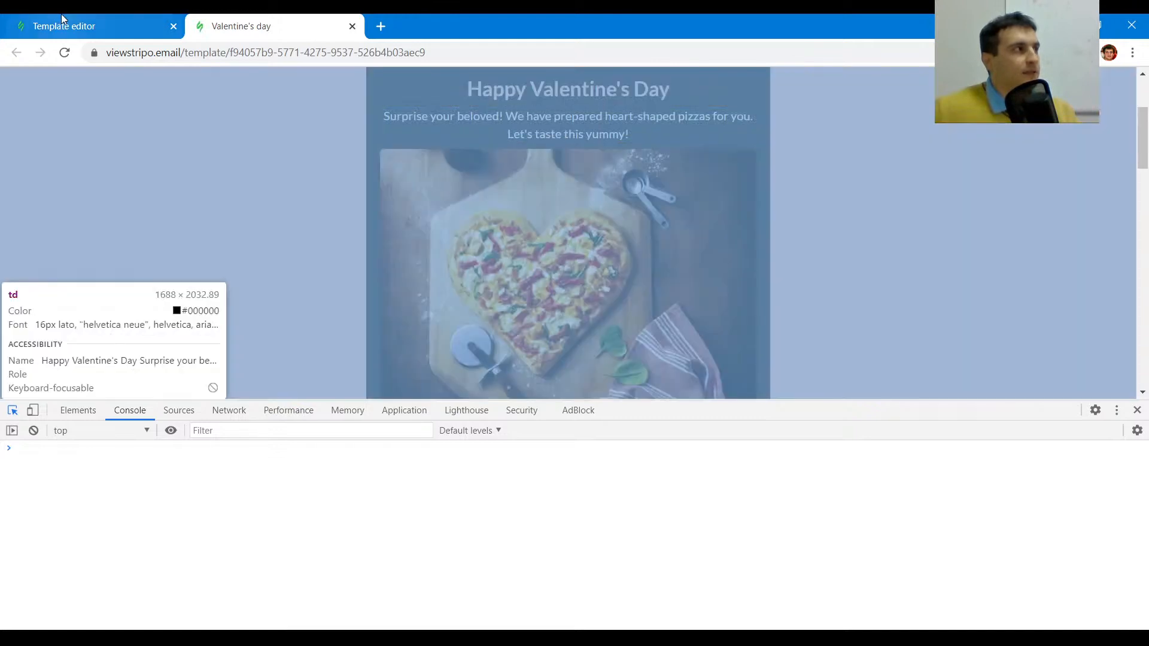
- Set the new email's general font to Lato in the template editor
click(62, 24)
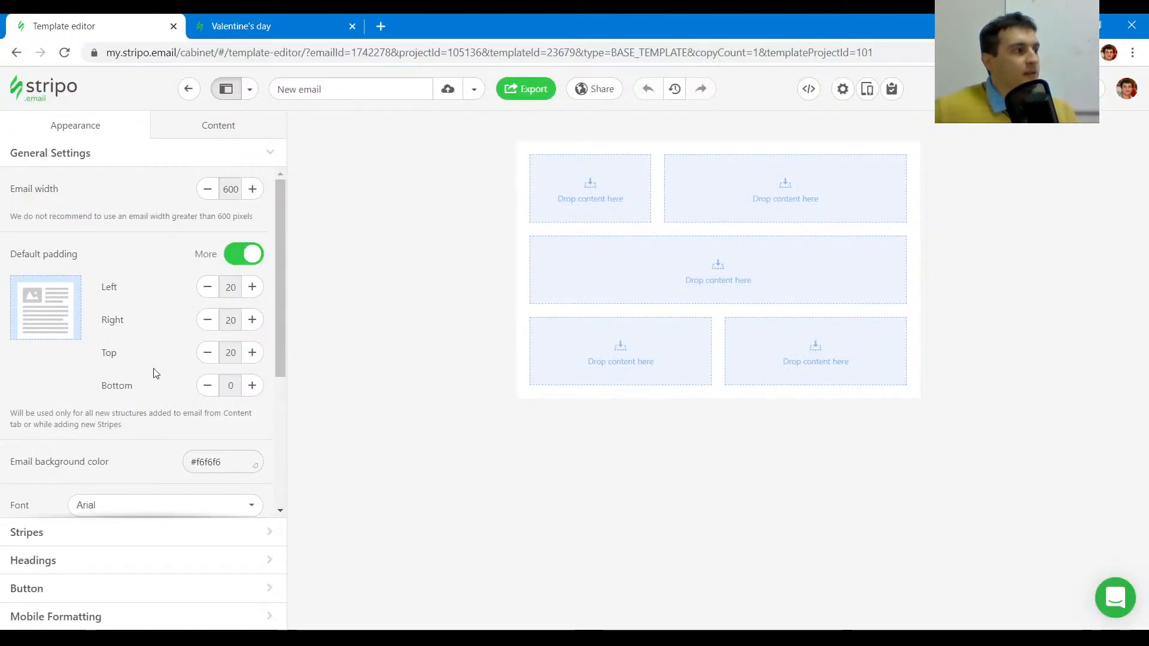
scroll(154, 372, down, 4)
click(173, 274)
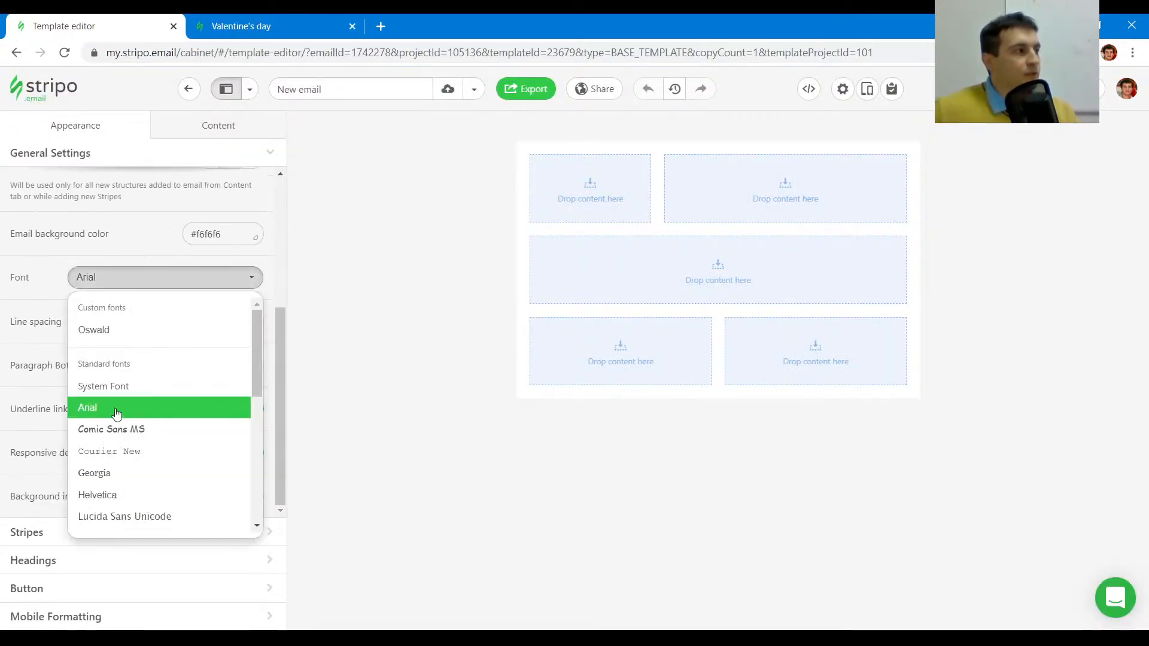
scroll(159, 410, down, 3)
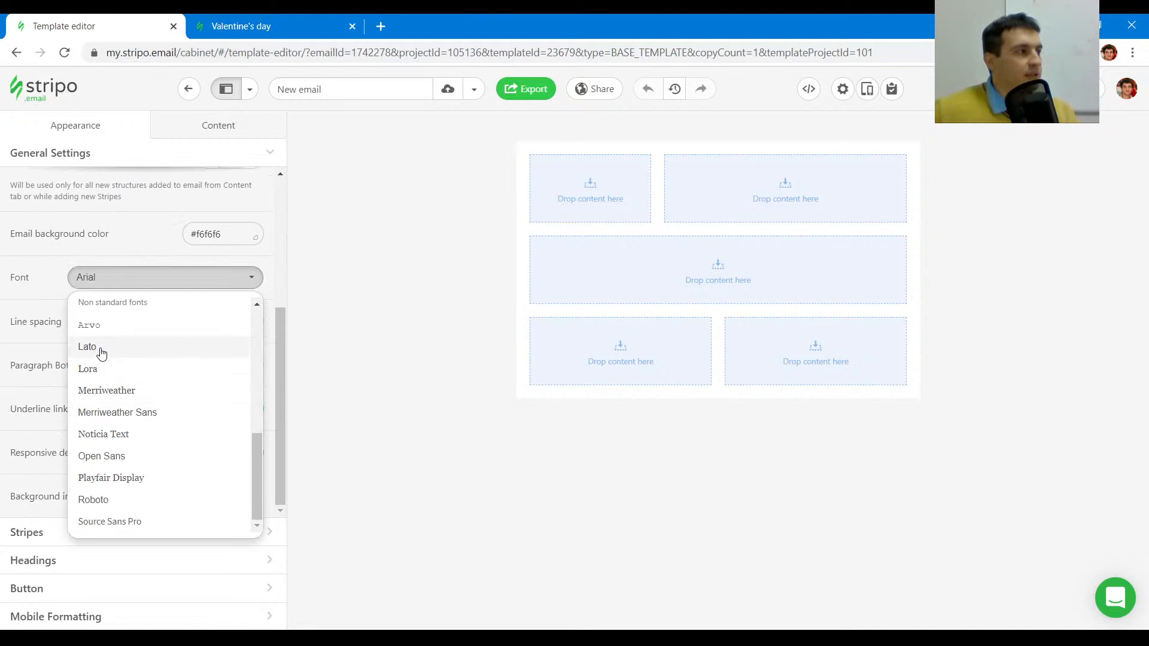
click(96, 348)
- Set the font for the email's headings to Lato
click(43, 565)
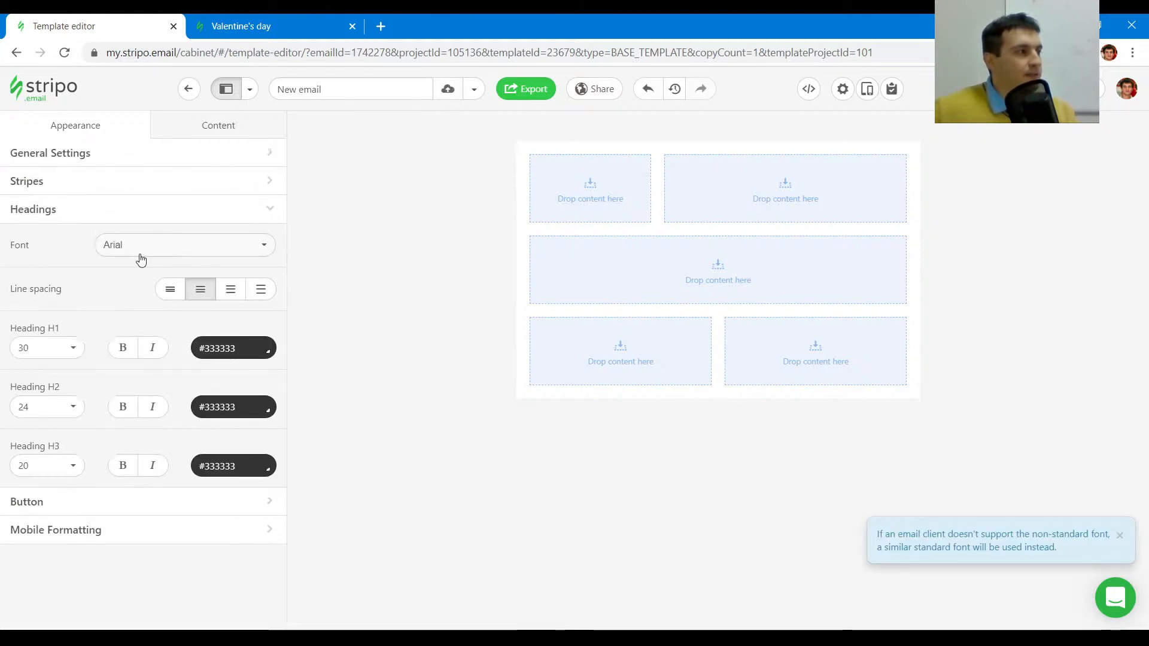
click(153, 244)
scroll(182, 368, down, 1)
scroll(182, 368, down, 3)
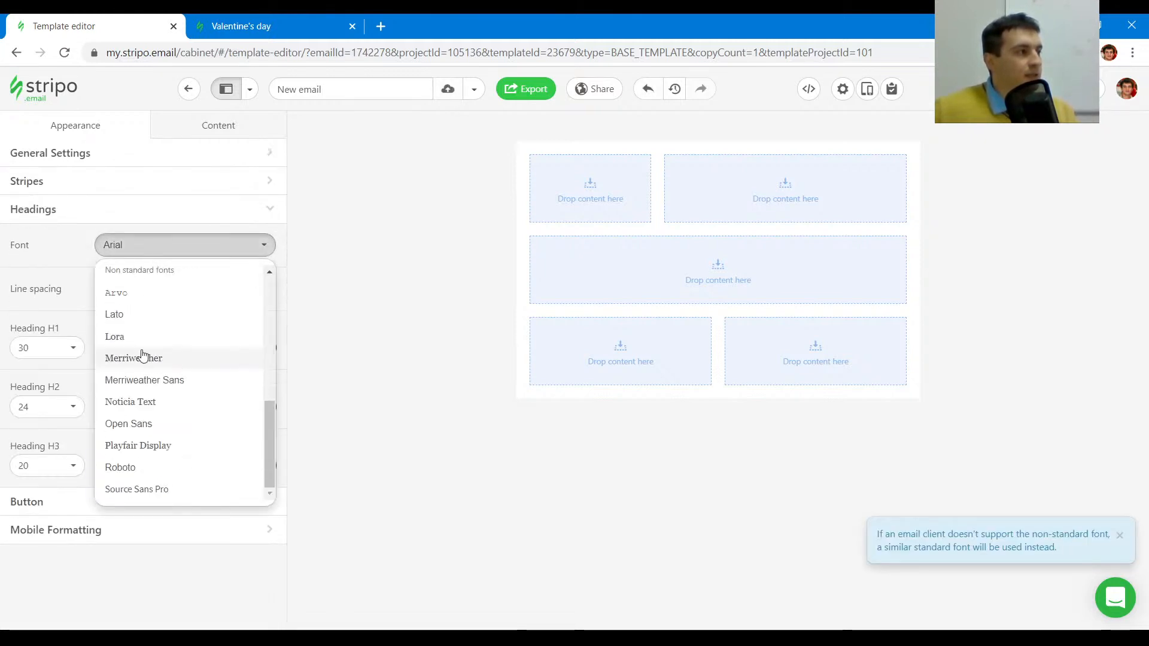
click(138, 315)
- Inspect the "Happy Valentine's Day" heading in the reference email and copy its text color code #FFD5CD
click(263, 18)
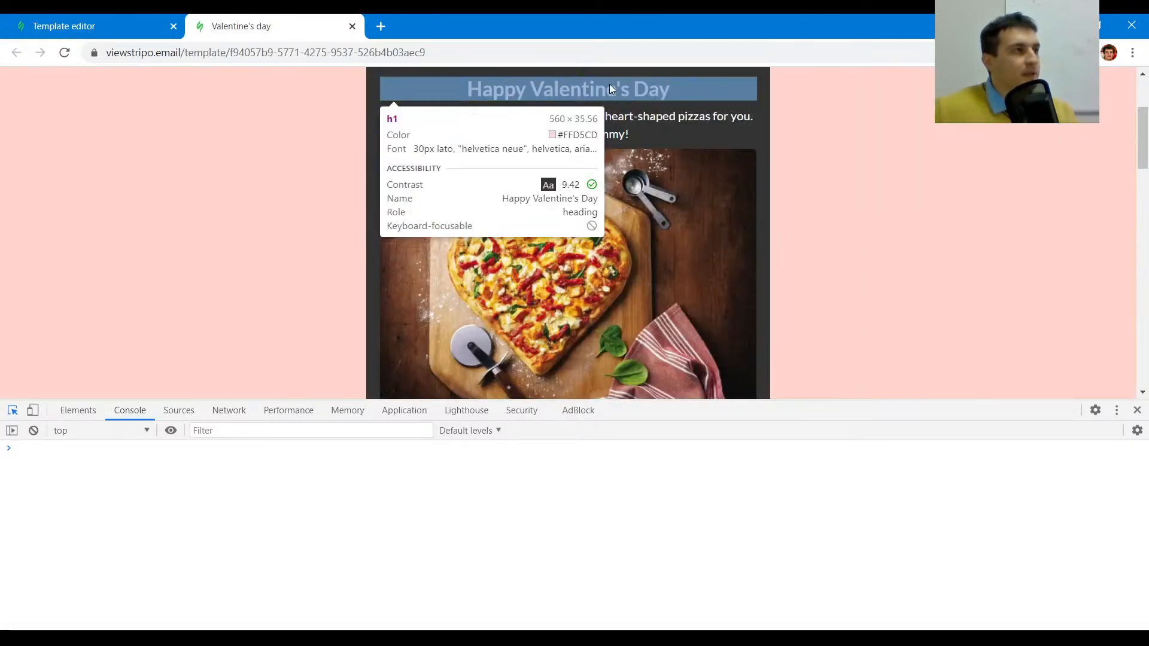
click(609, 85)
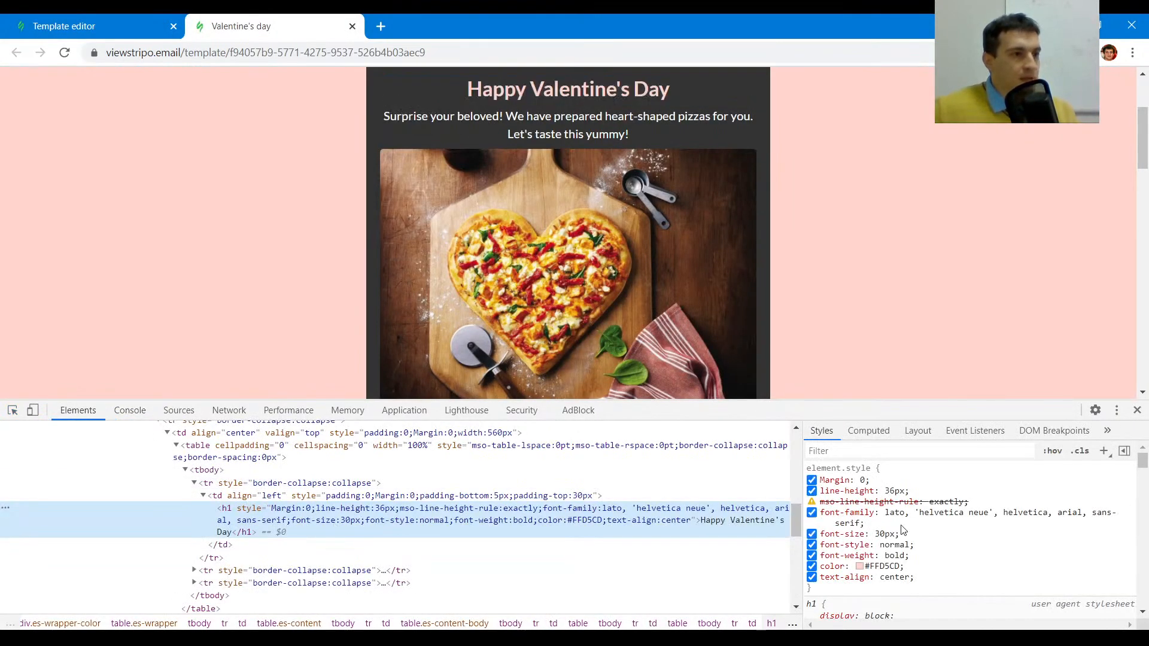
click(895, 577)
click(878, 566)
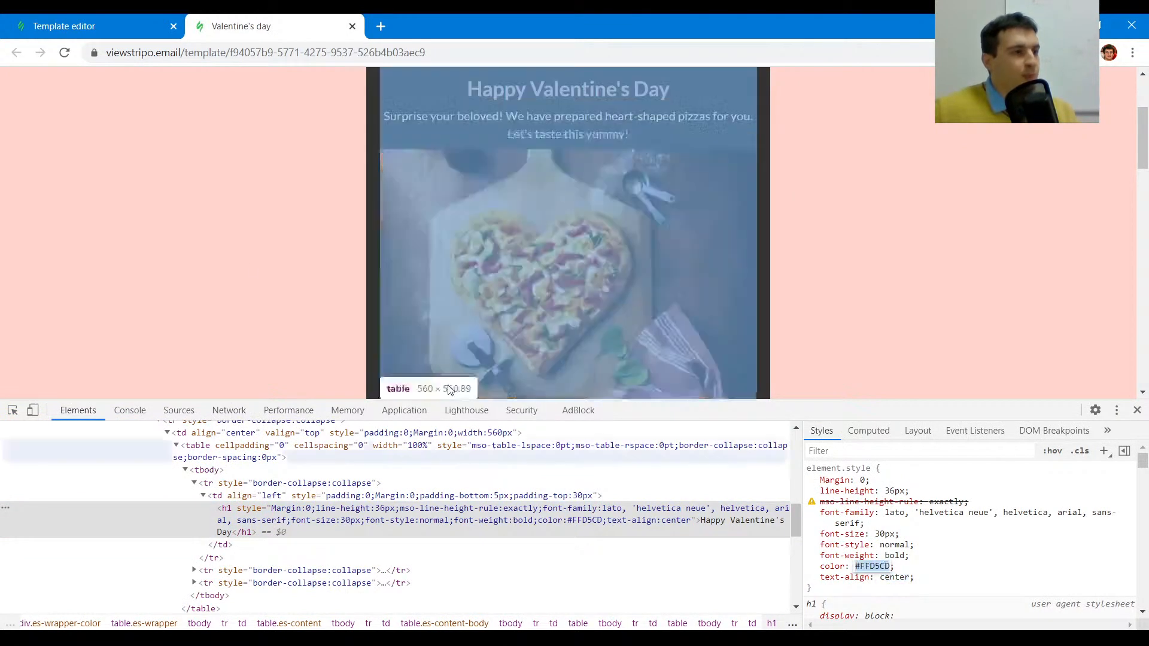
- Set the Heading H1 style in the template editor to color #ffd5cd and bold
click(91, 23)
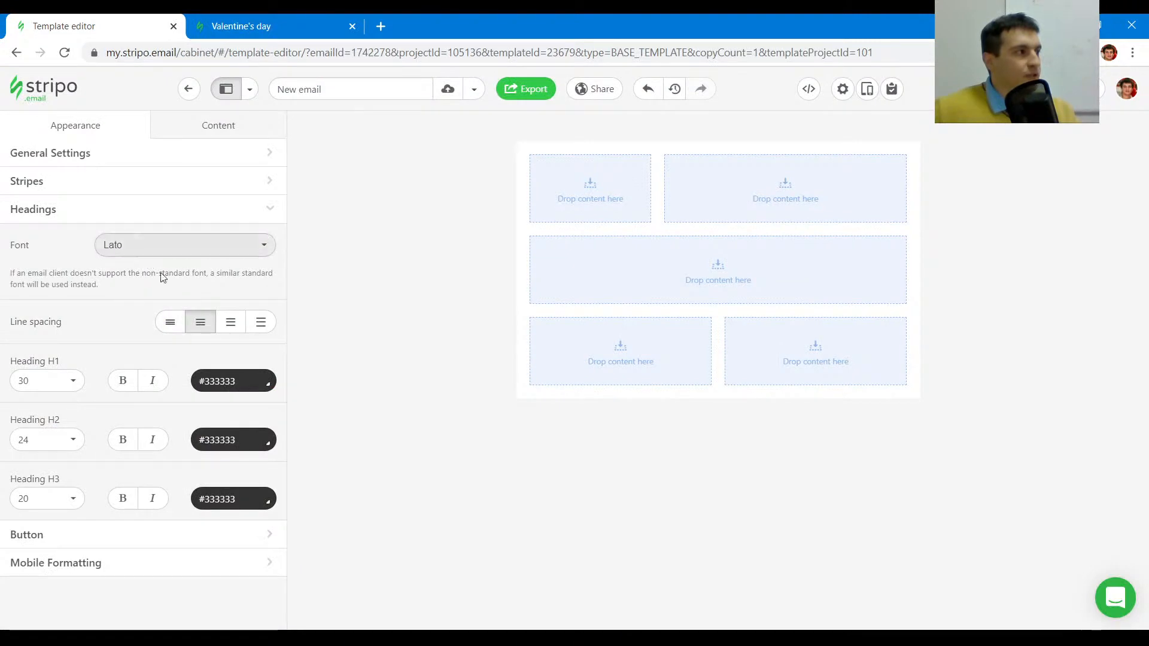
click(246, 384)
text(#ffd5cd)
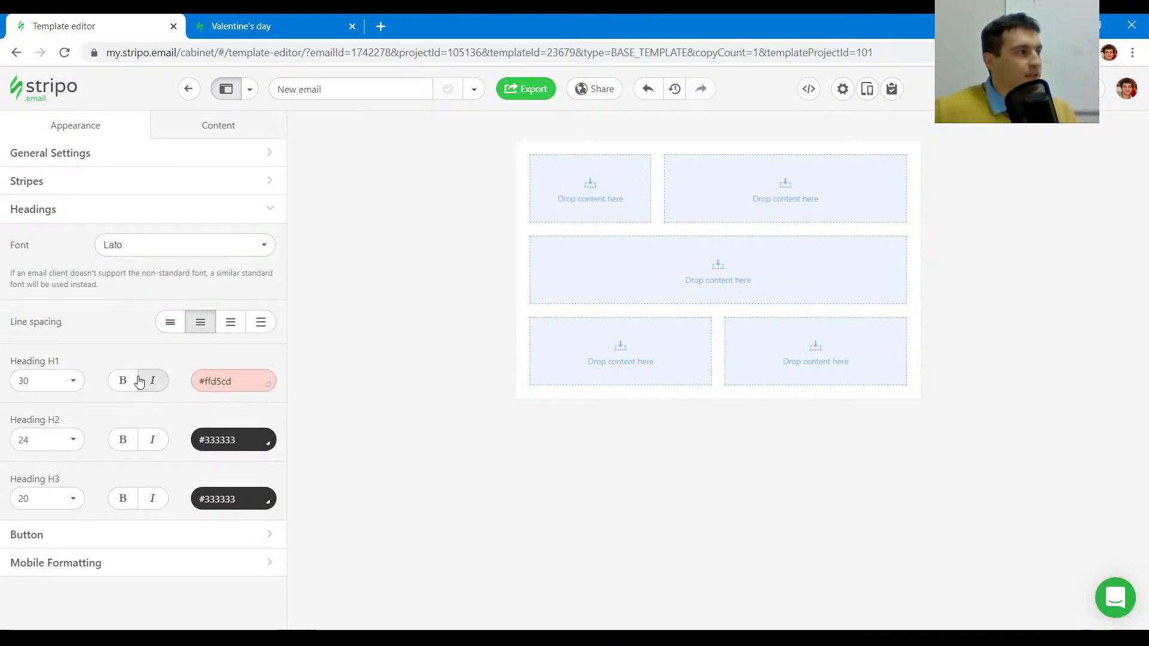
click(124, 380)
- Inspect the "Choose something tasty" section and its pizza titles in the reference email for their heading styles
click(263, 26)
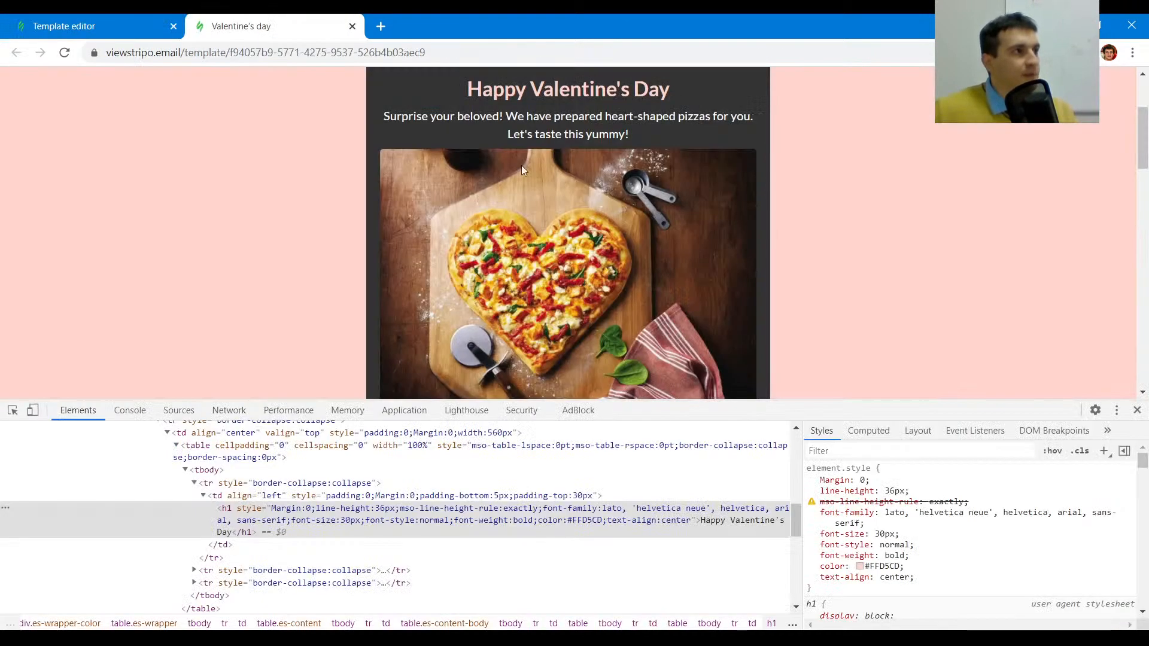
click(12, 410)
scroll(508, 204, up, 3)
scroll(619, 279, down, 6)
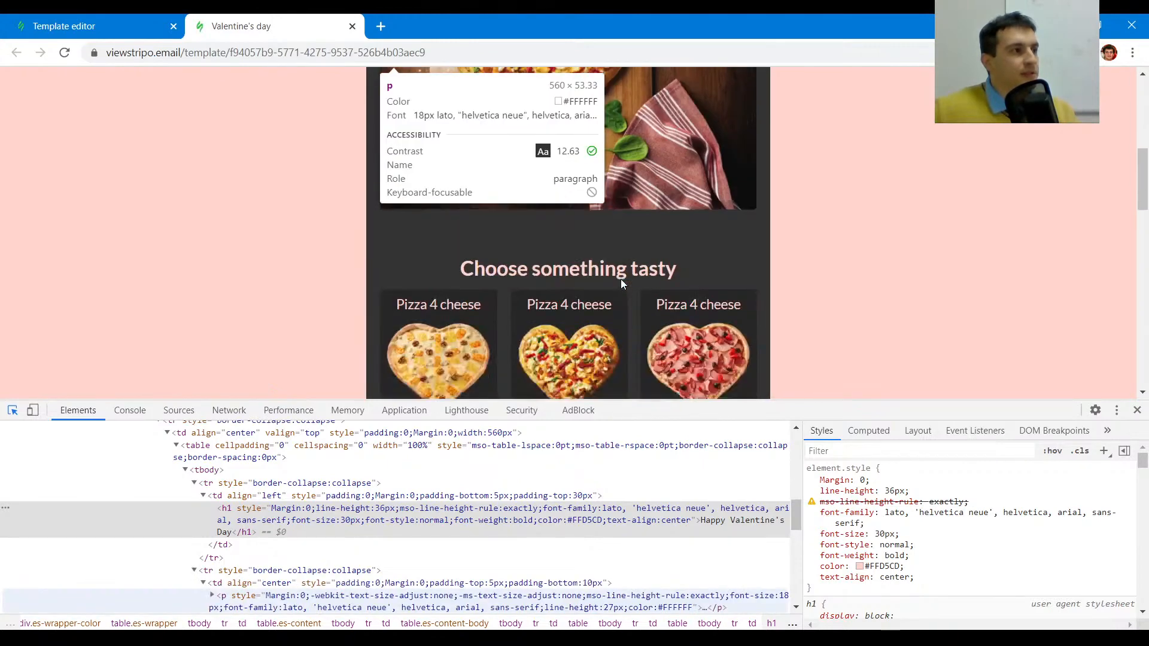
scroll(620, 279, down, 2)
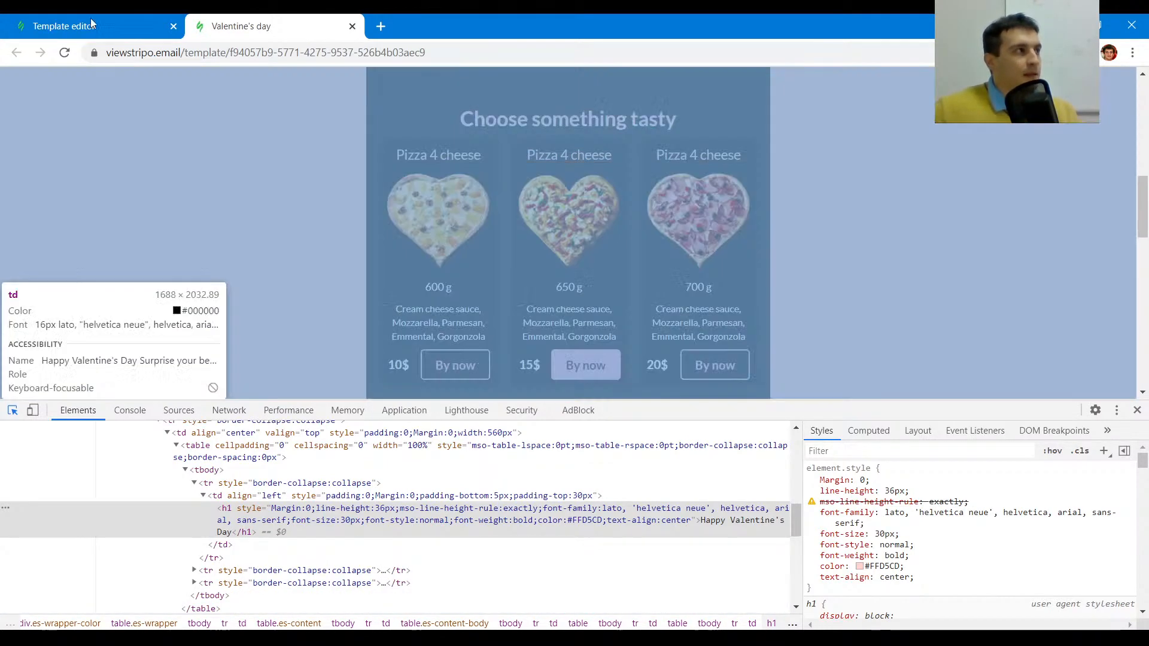
- Set the Heading H3 color to #ffd5cd in the template editor
click(89, 26)
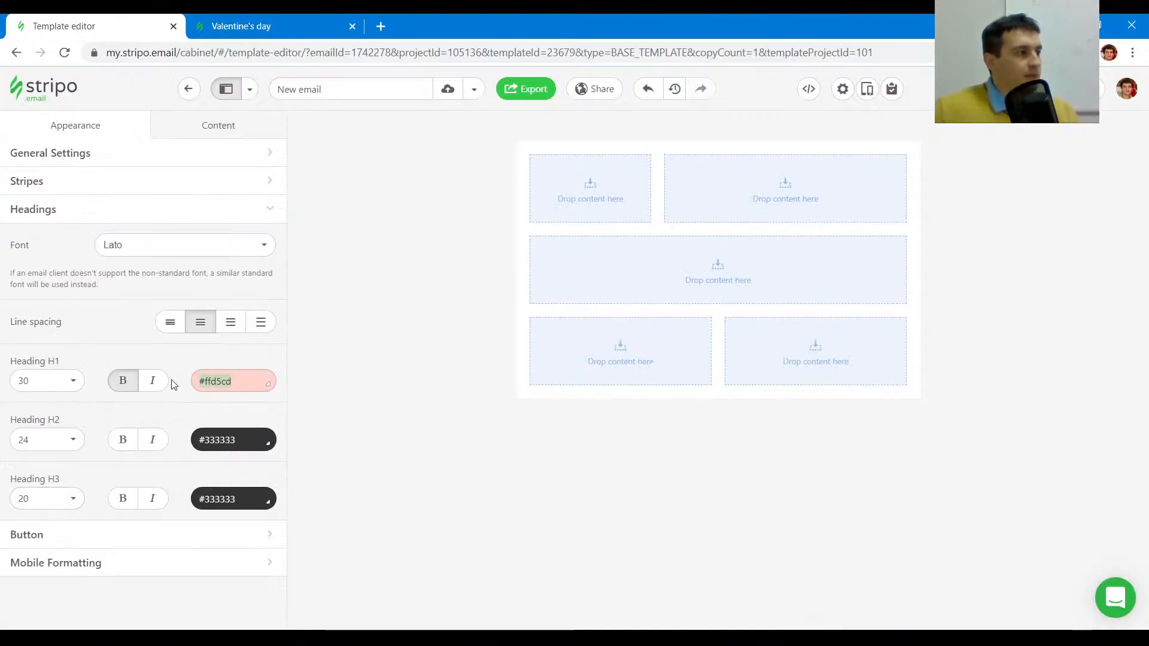
click(208, 500)
key(ctrl+a)
text(#ffd5cd)
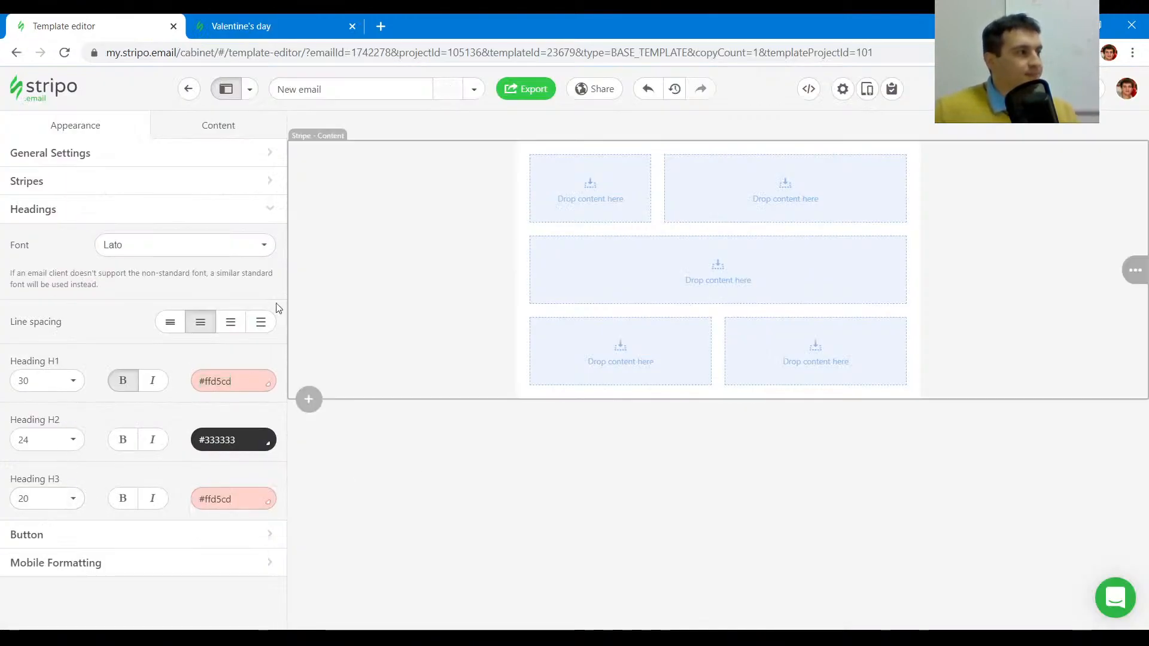
- Review the section headings and footer of the Valentine's day reference email for their heading styles
click(295, 23)
scroll(538, 251, down, 2)
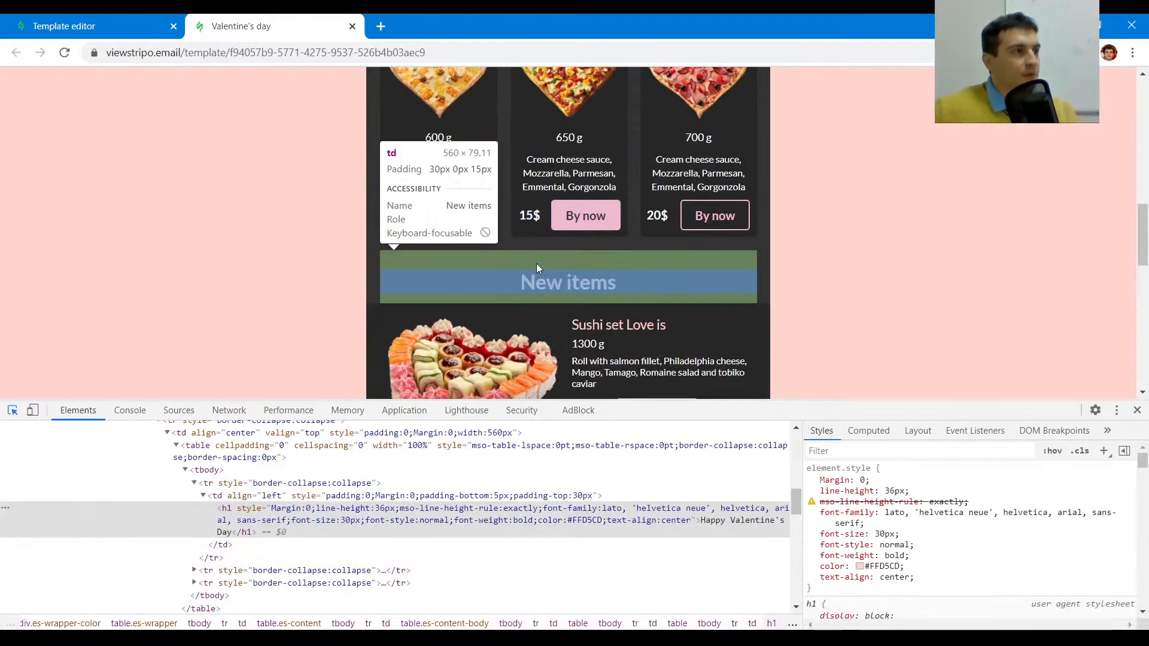
scroll(530, 215, down, 4)
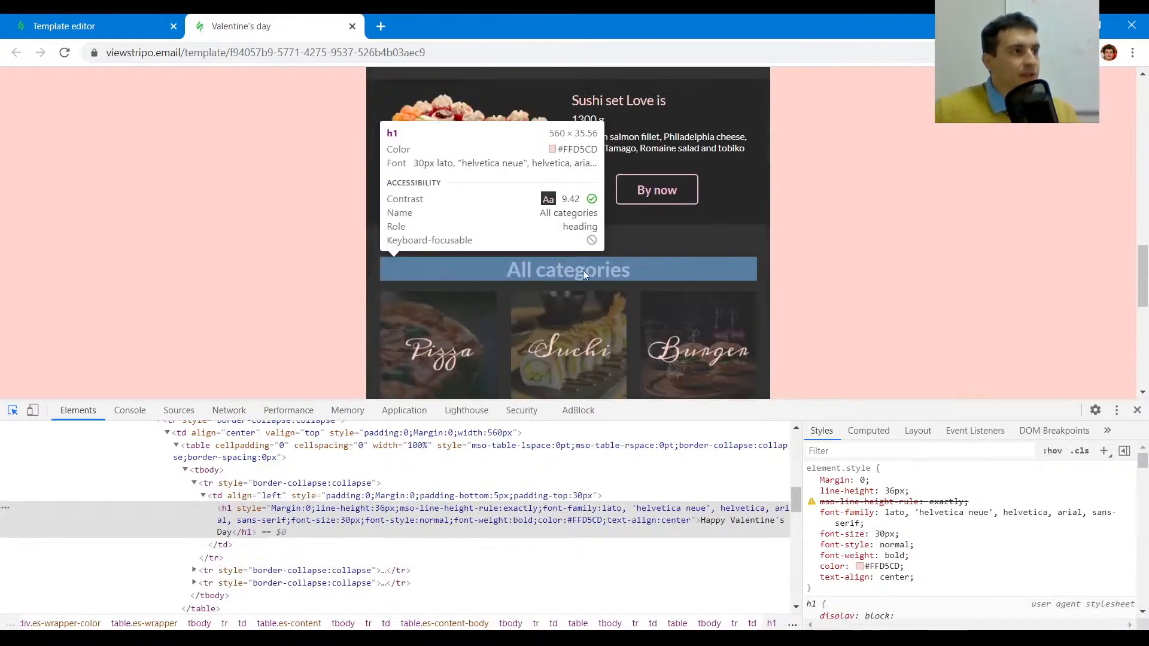
scroll(652, 185, down, 4)
scroll(542, 198, down, 3)
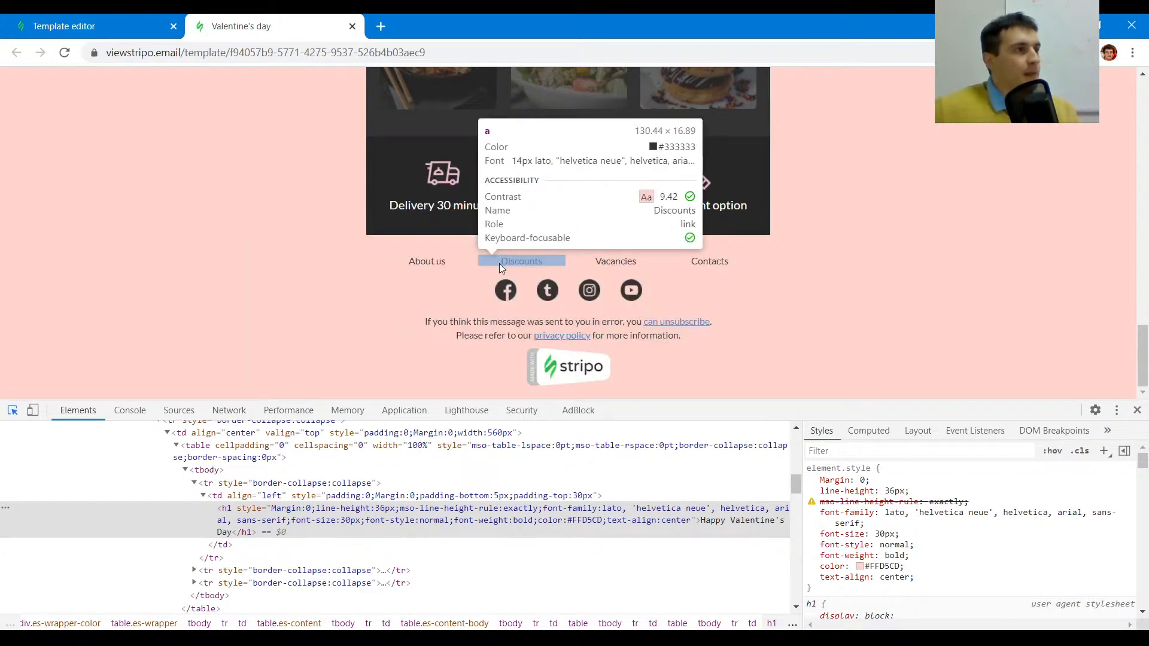
scroll(500, 266, up, 2)
scroll(500, 266, up, 20)
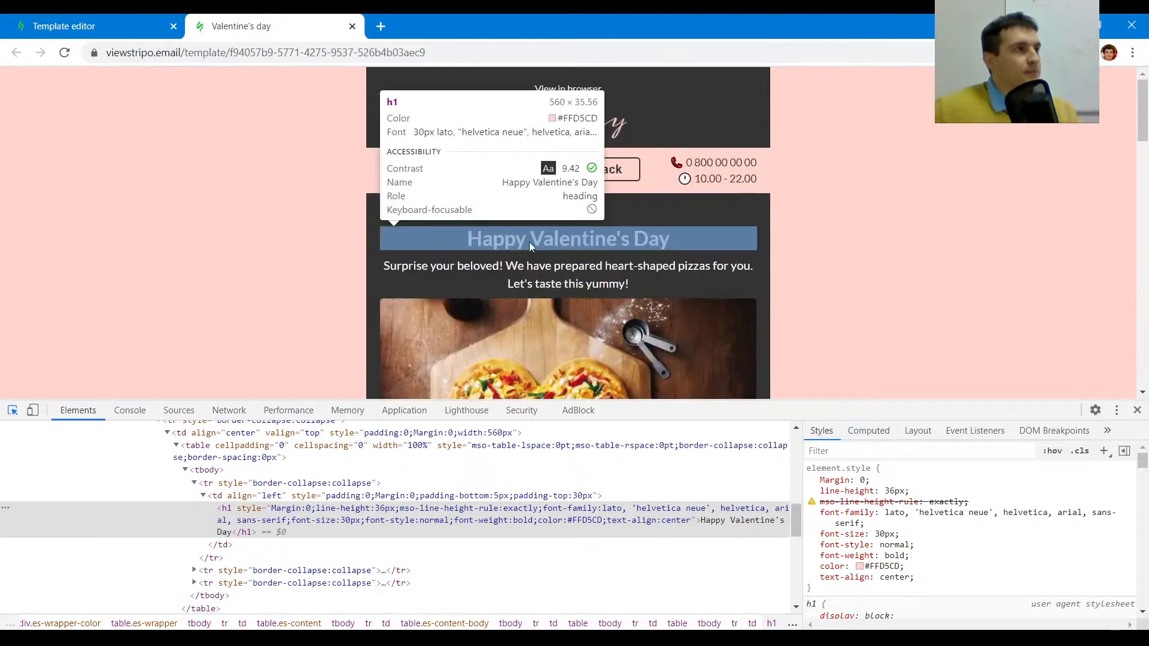
- Copy the color code #262626 from the first "By now" button in the reference email and set it as the template's general button color
scroll(598, 211, down, 10)
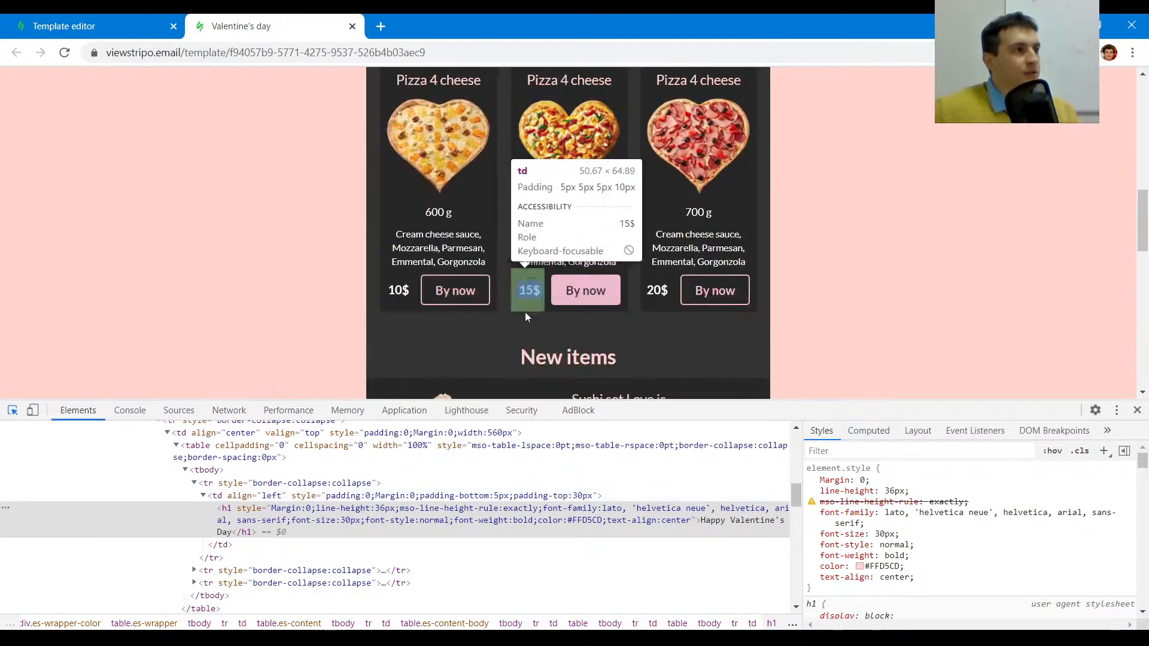
click(465, 298)
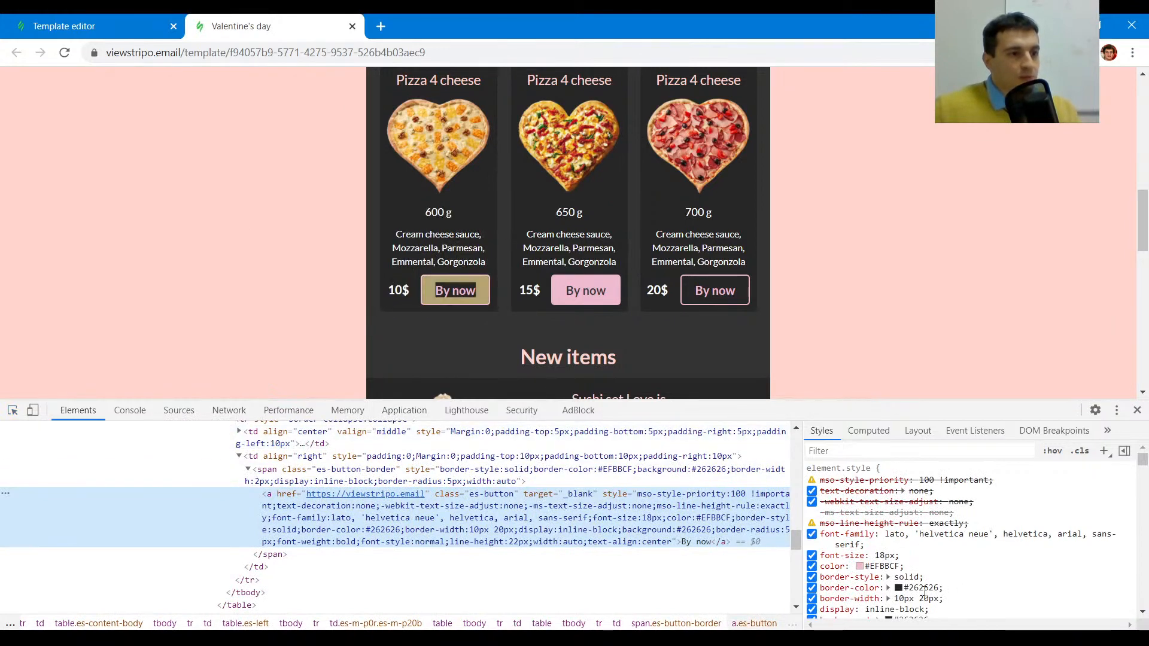
click(907, 588)
click(96, 26)
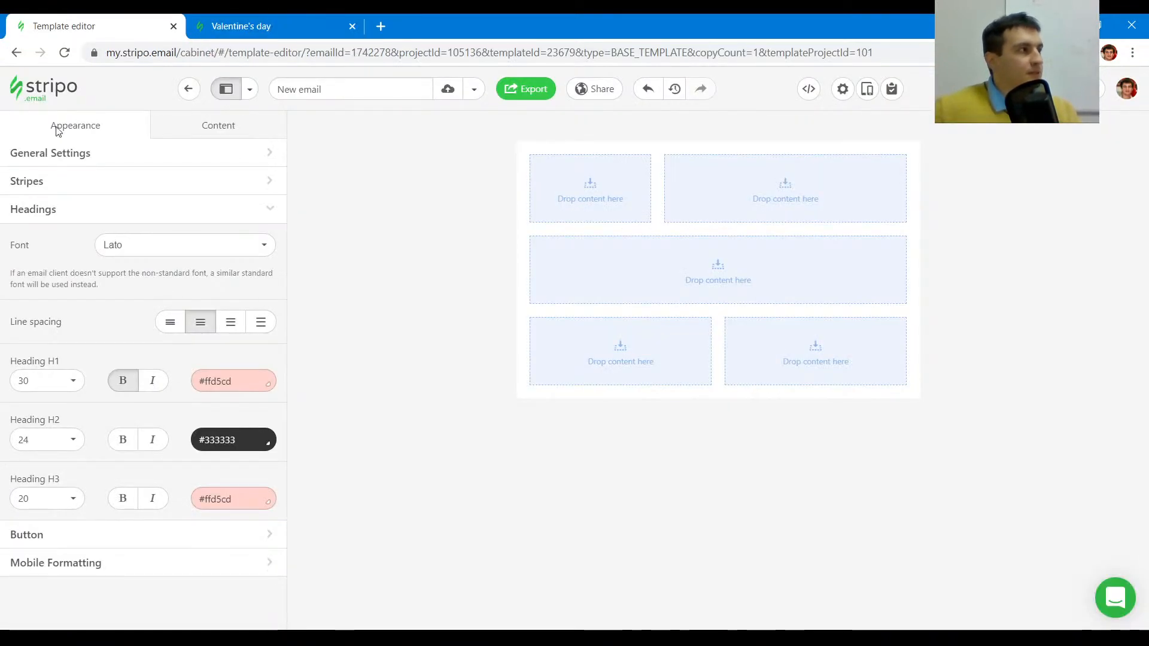
click(41, 534)
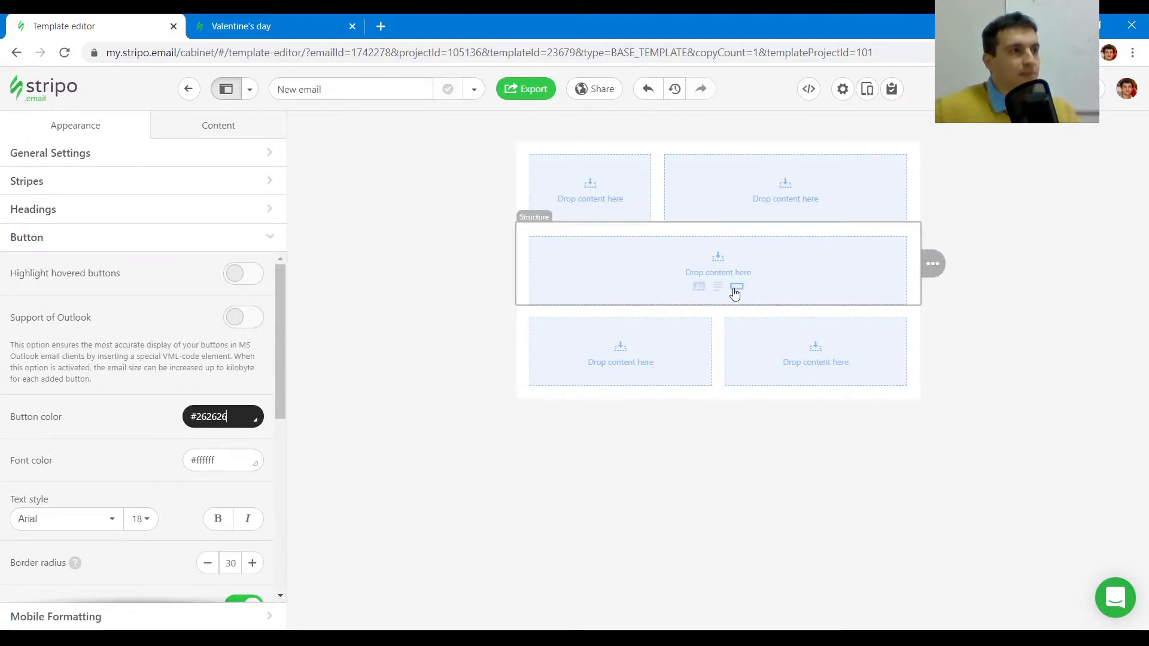
- Add a button block to the empty full-width container and set its text color to #efbbcf, as in the reference email
click(735, 293)
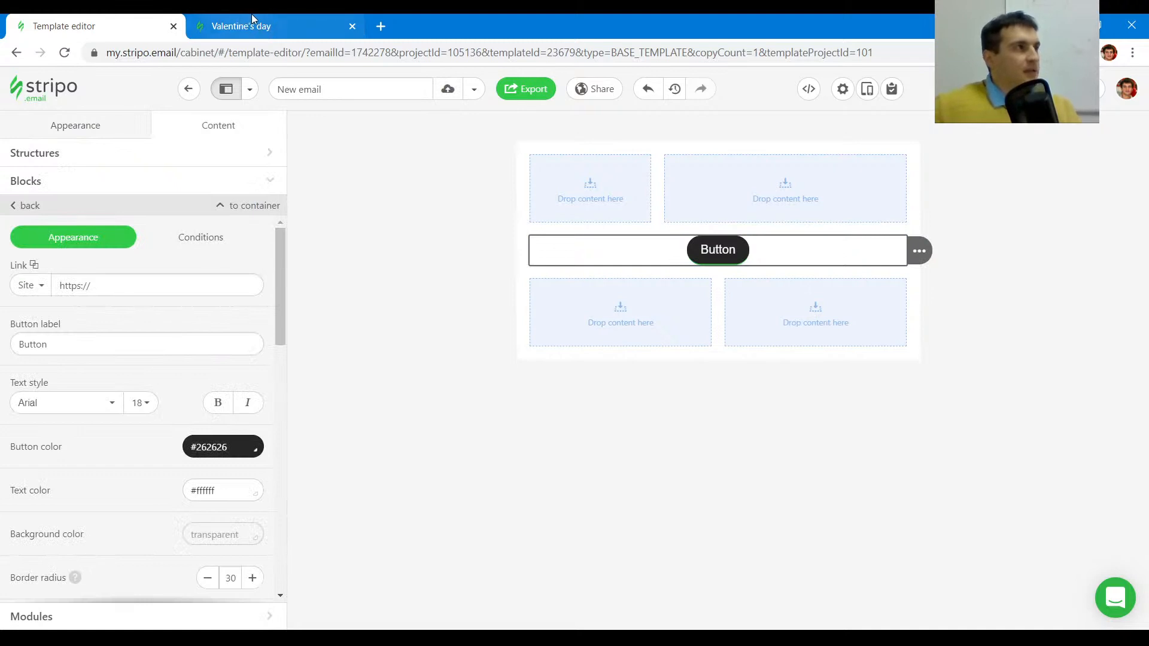
click(251, 18)
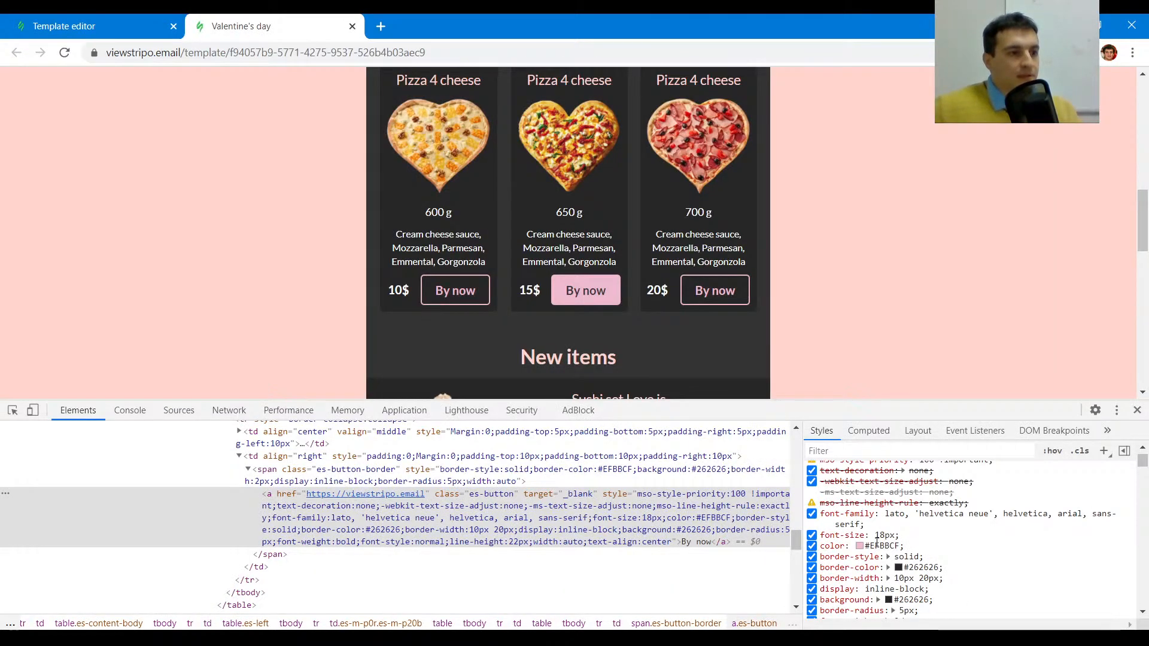
click(125, 15)
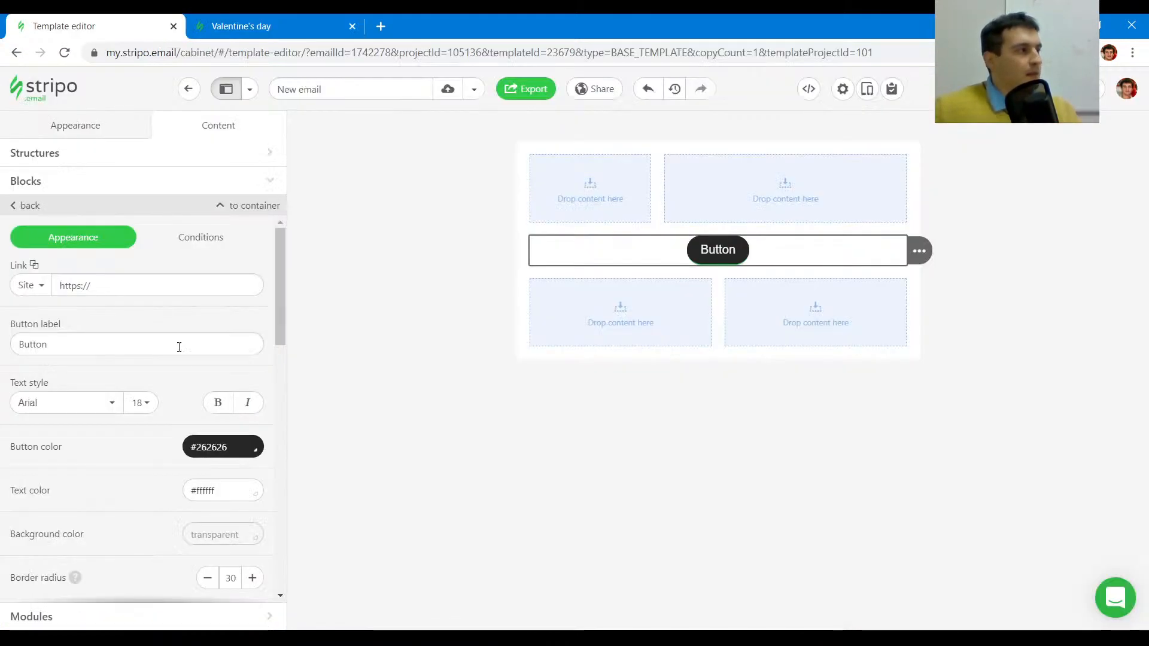
triple_click(195, 485)
text(#efbbcf)
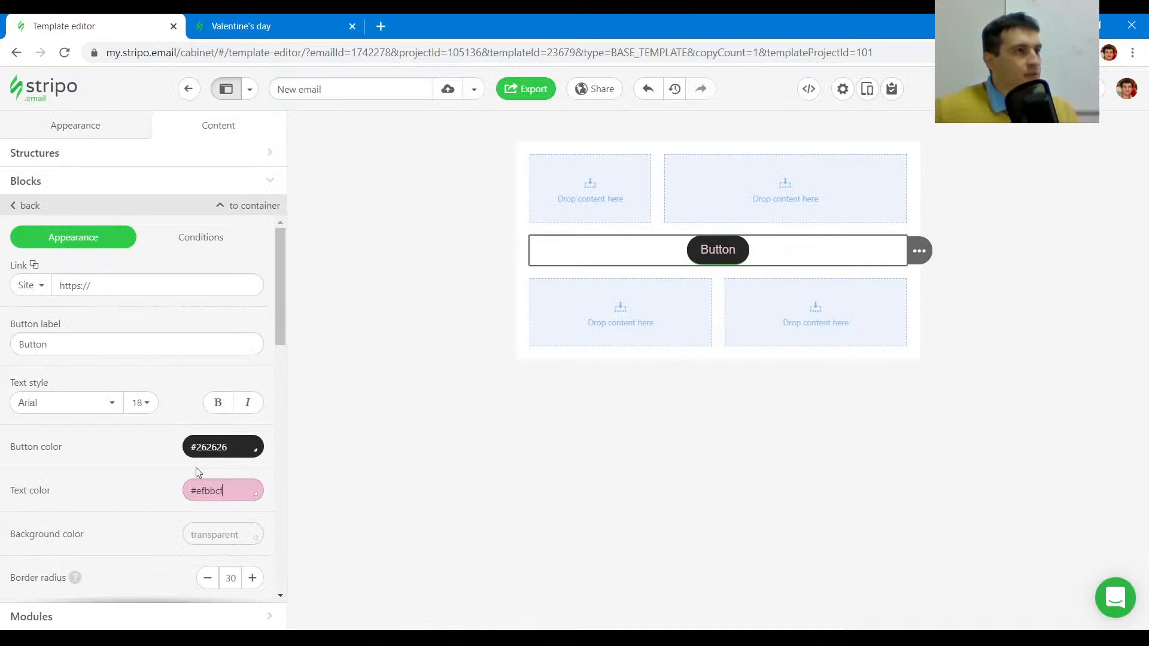
- Set the button's font to Lato as in the reference email, and switch its border to one common setting for all sides
scroll(182, 387, down, 3)
click(283, 19)
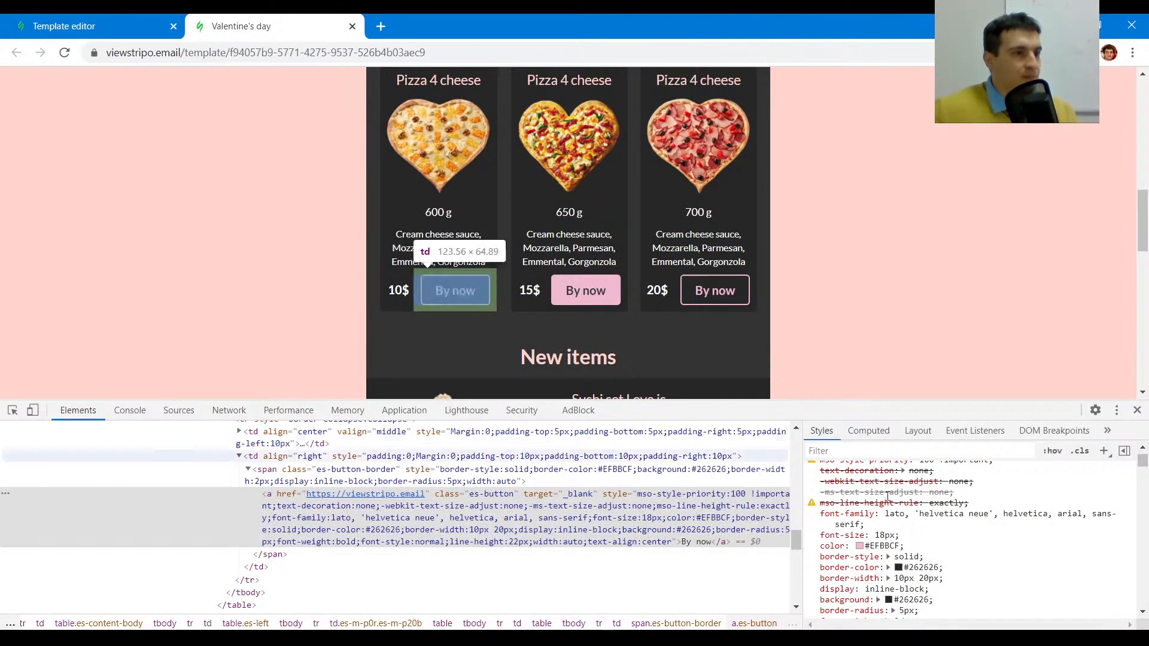
click(112, 24)
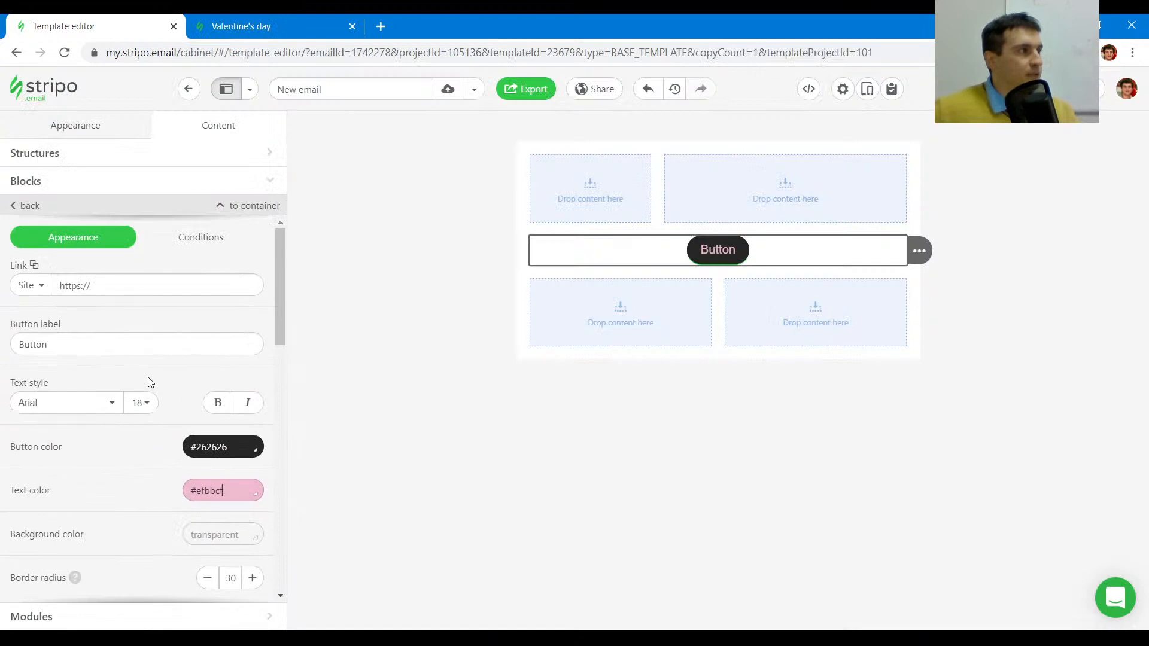
click(96, 404)
scroll(72, 299, down, 3)
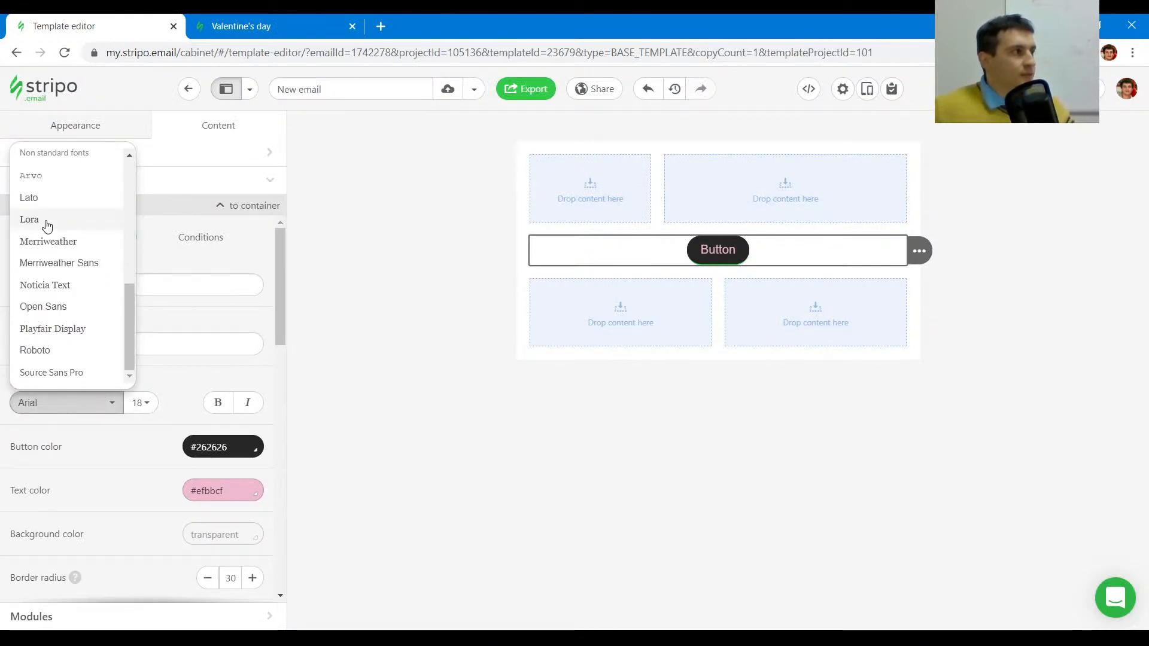
click(46, 195)
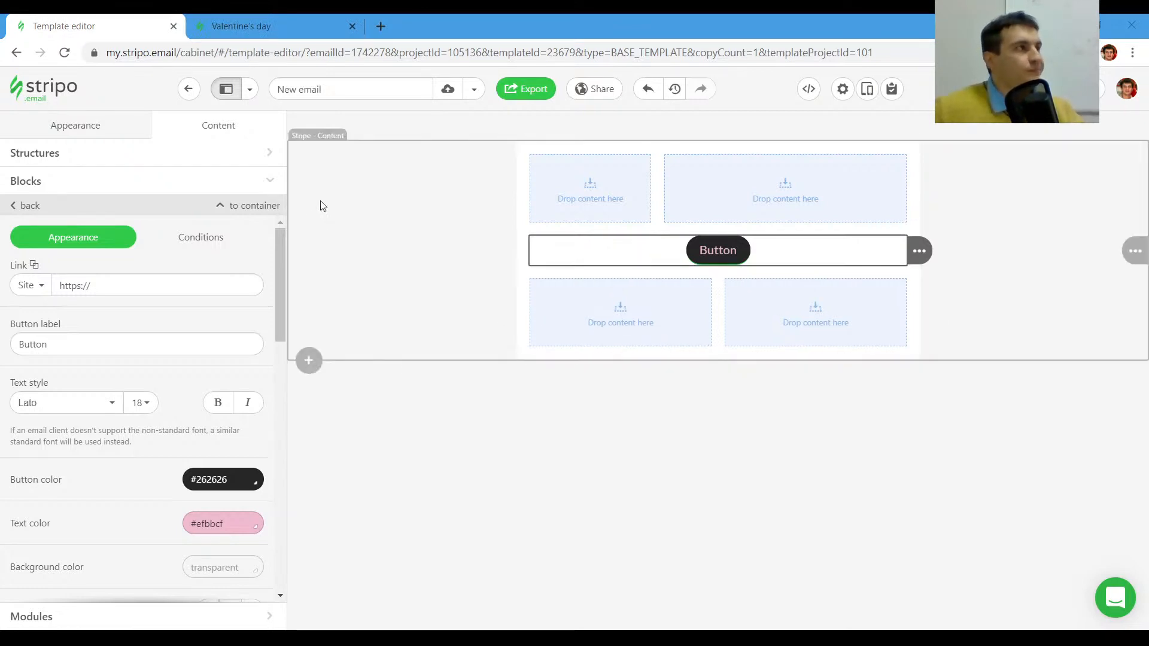
scroll(155, 428, down, 7)
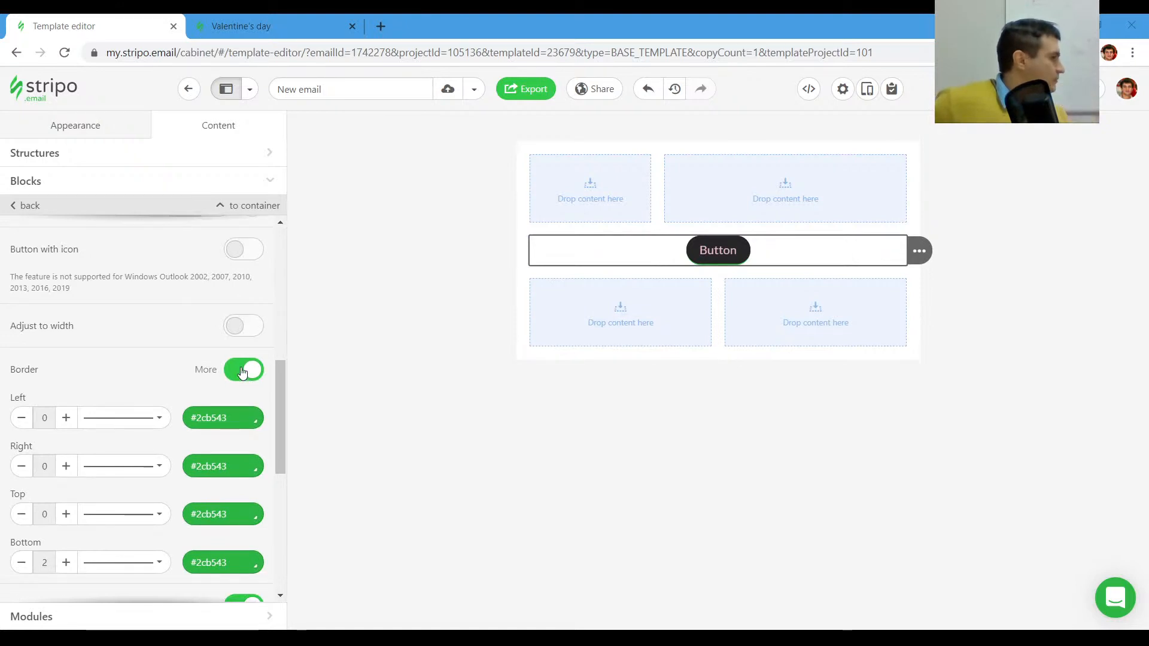
click(242, 372)
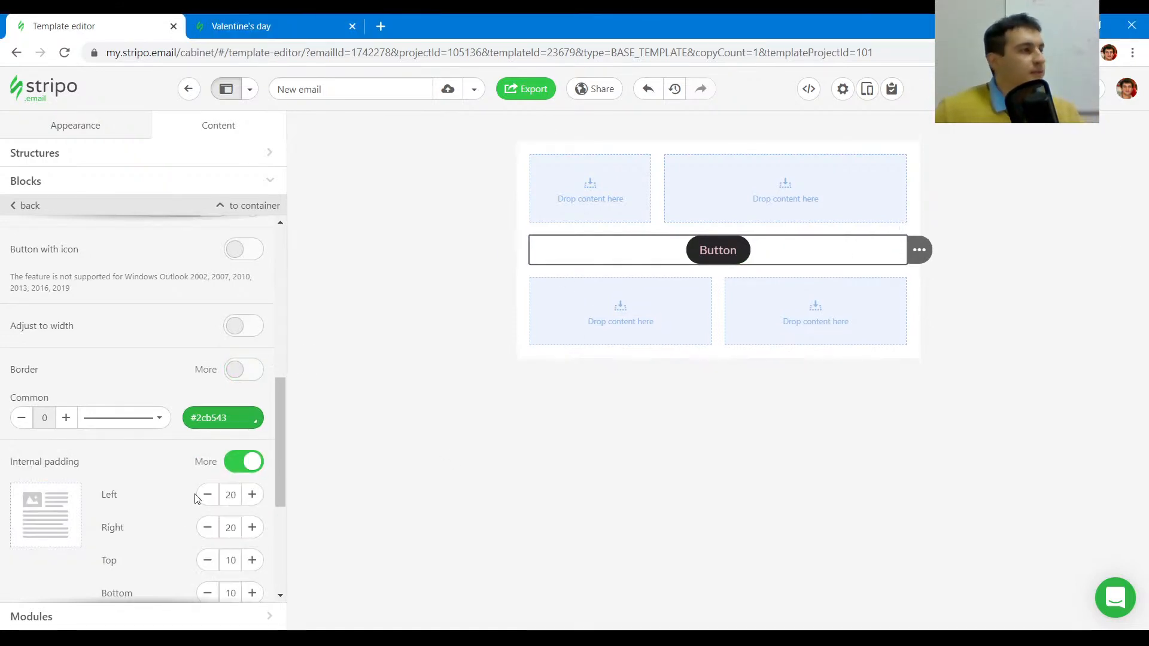
- Inspect the first "By now" button in the reference email for its border width, border color and corner radius
click(264, 26)
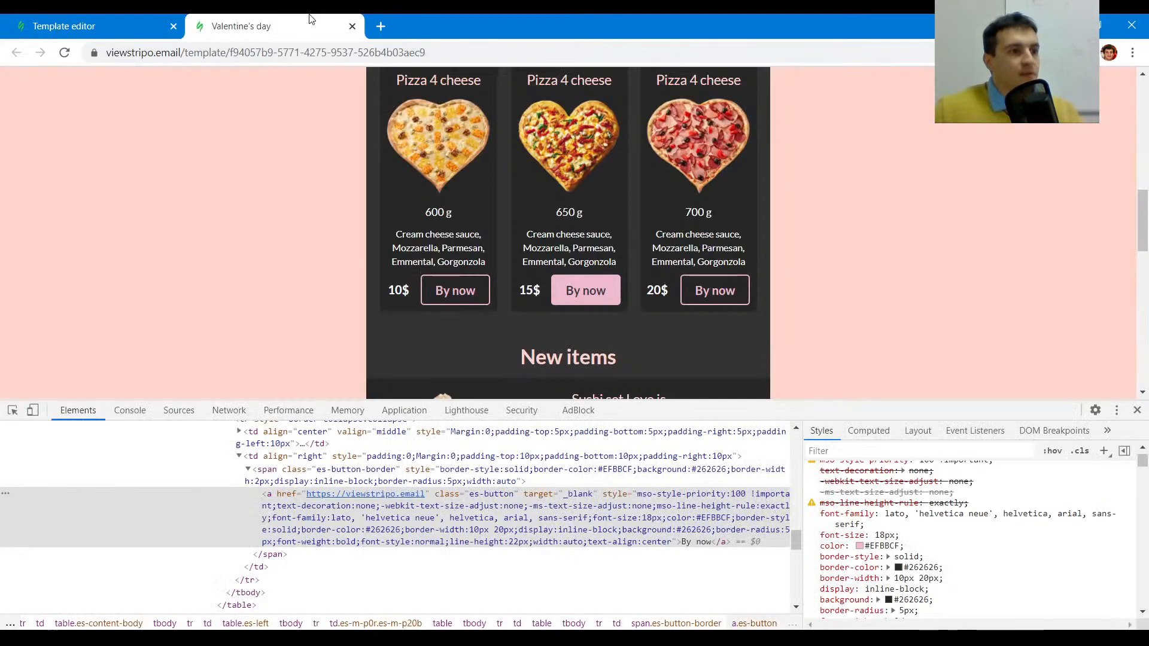
click(66, 21)
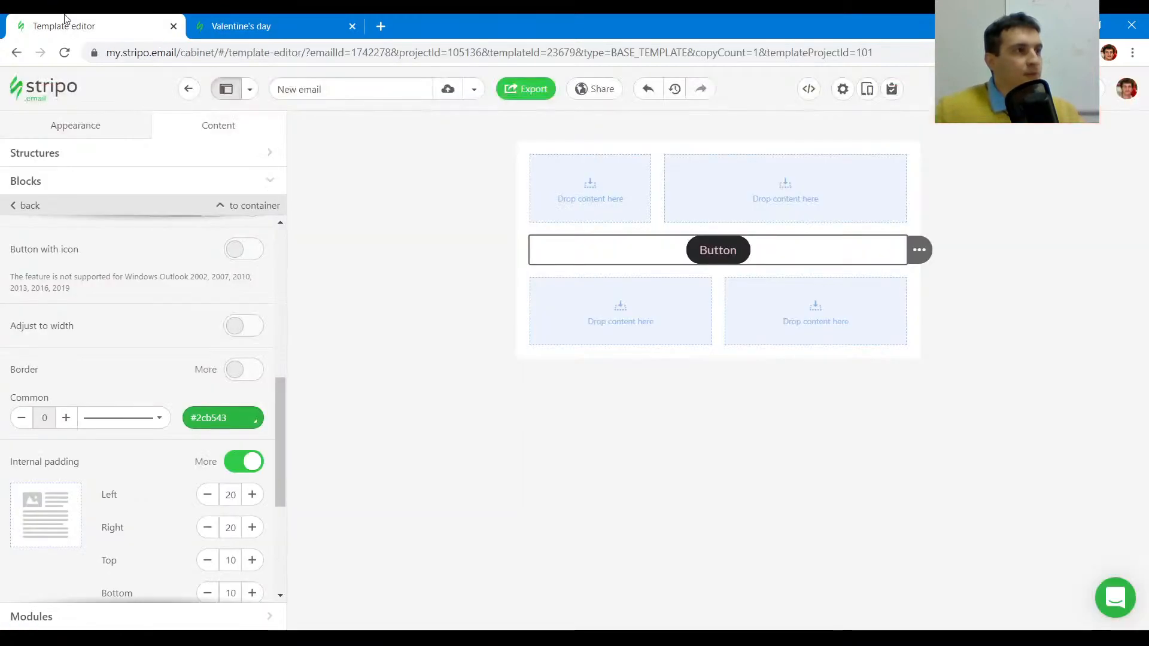
click(223, 18)
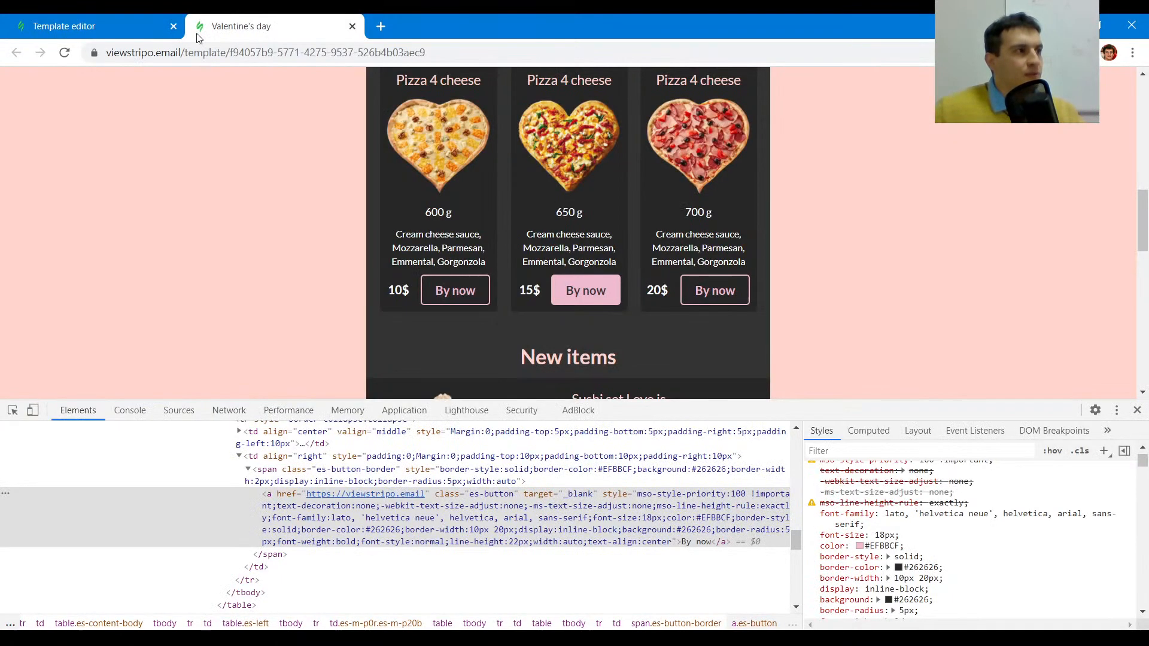
click(12, 411)
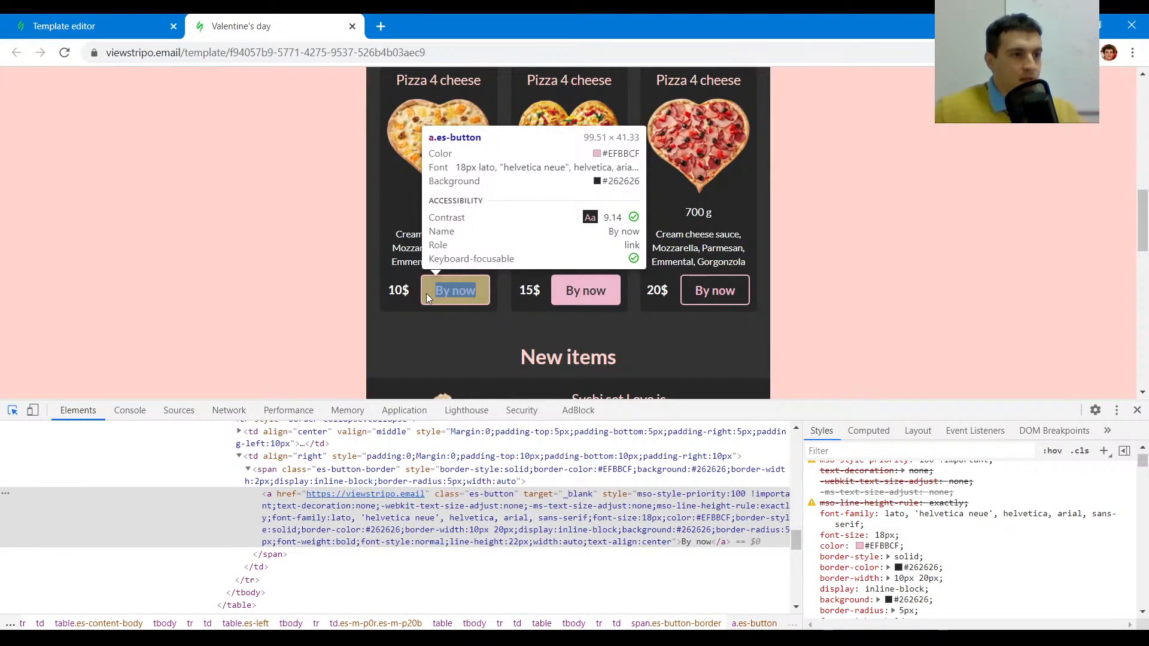
click(426, 294)
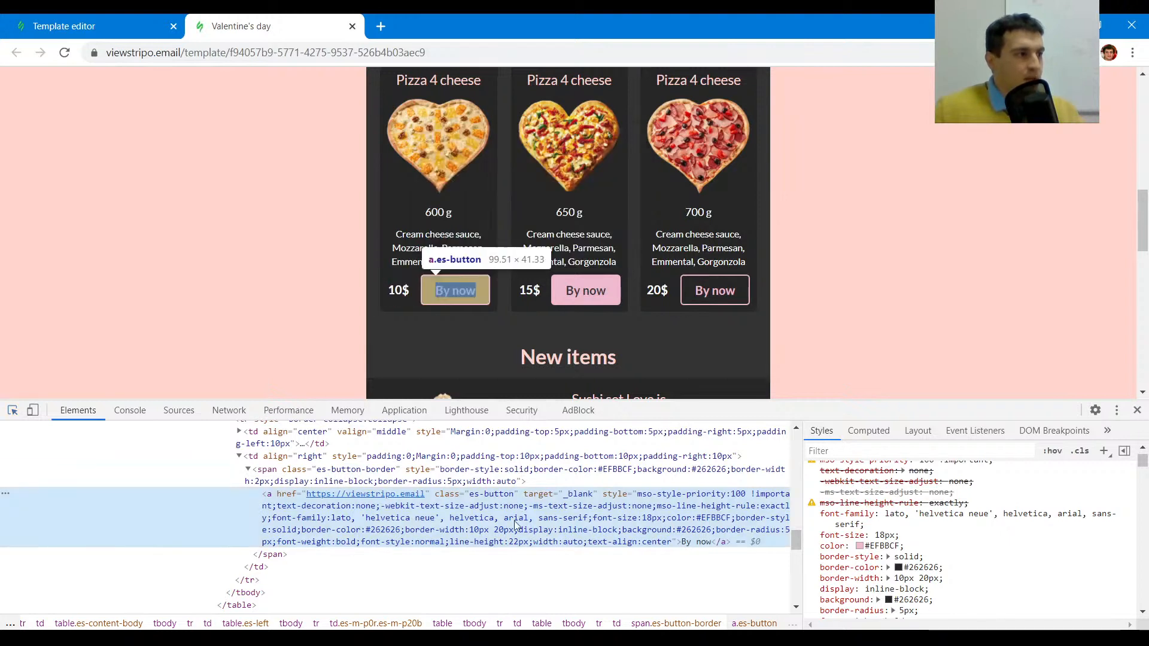
drag(782, 400, 780, 369)
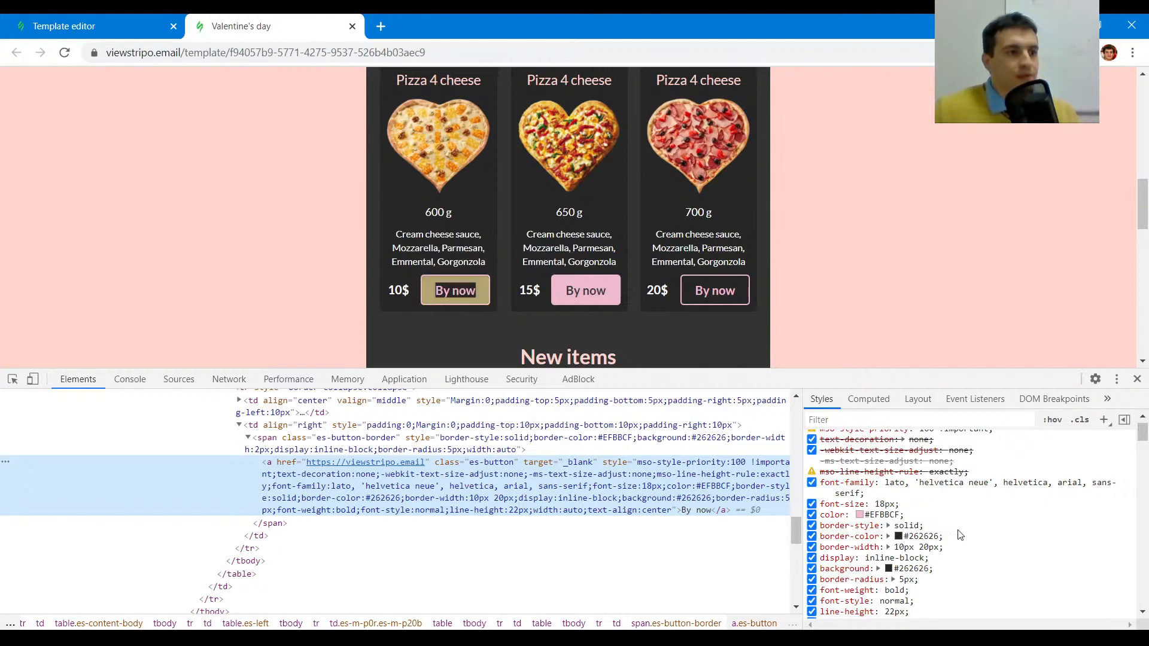
scroll(957, 532, down, 3)
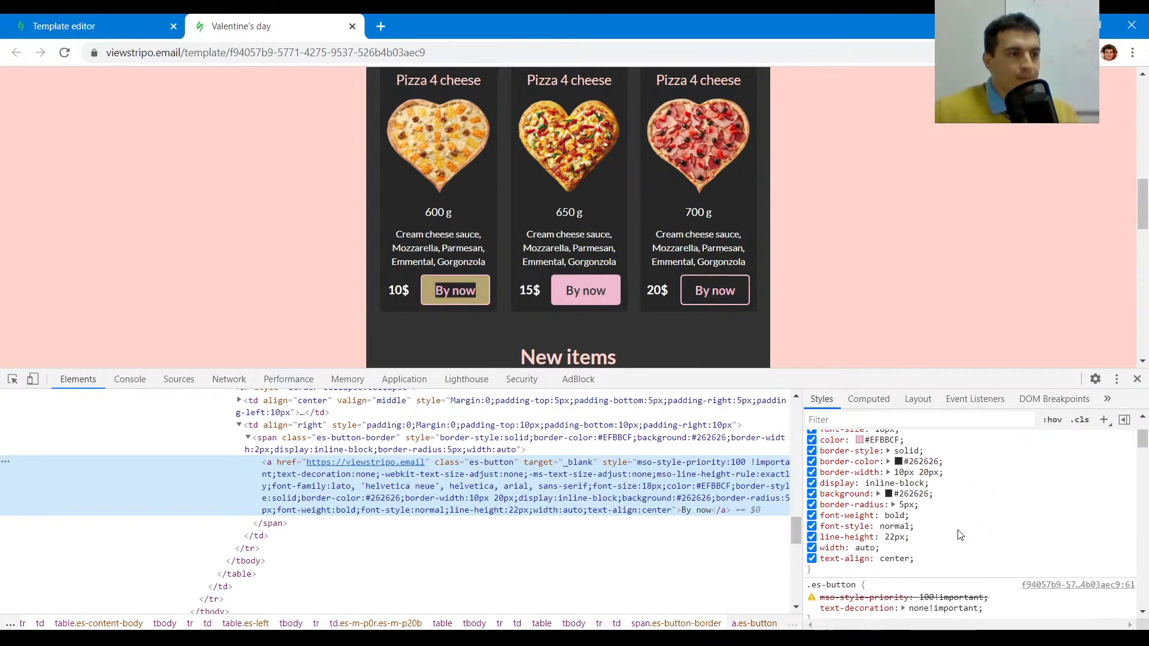
- Set the button's border radius to 5 in the template editor and compare it with the reference email
click(96, 25)
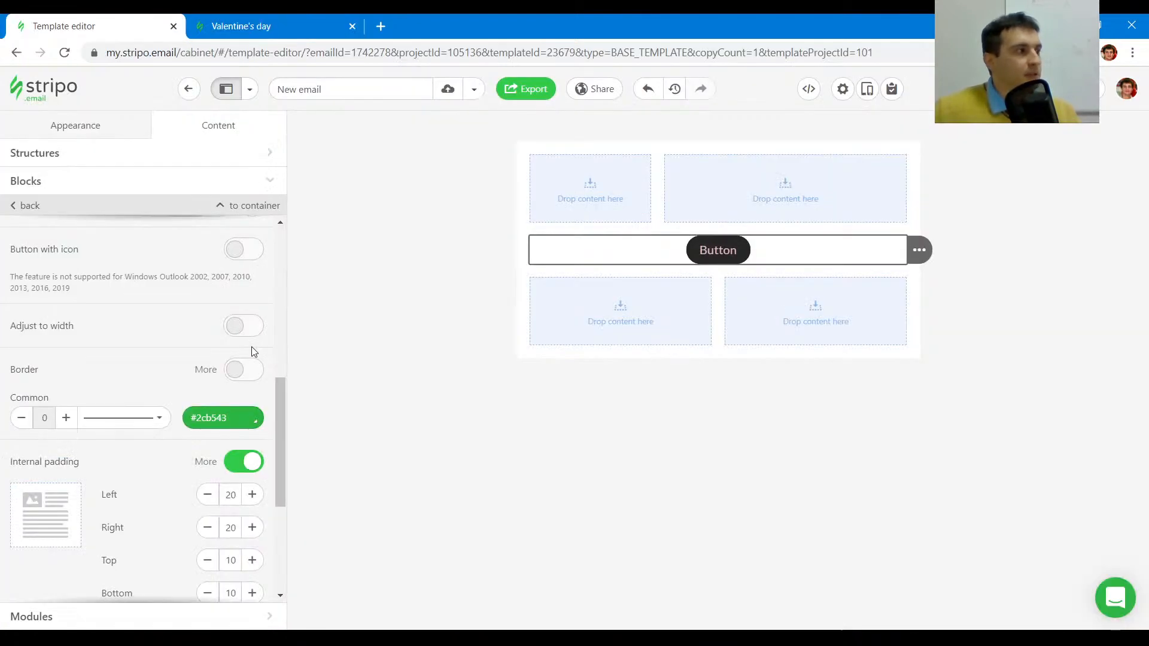
scroll(185, 275, up, 4)
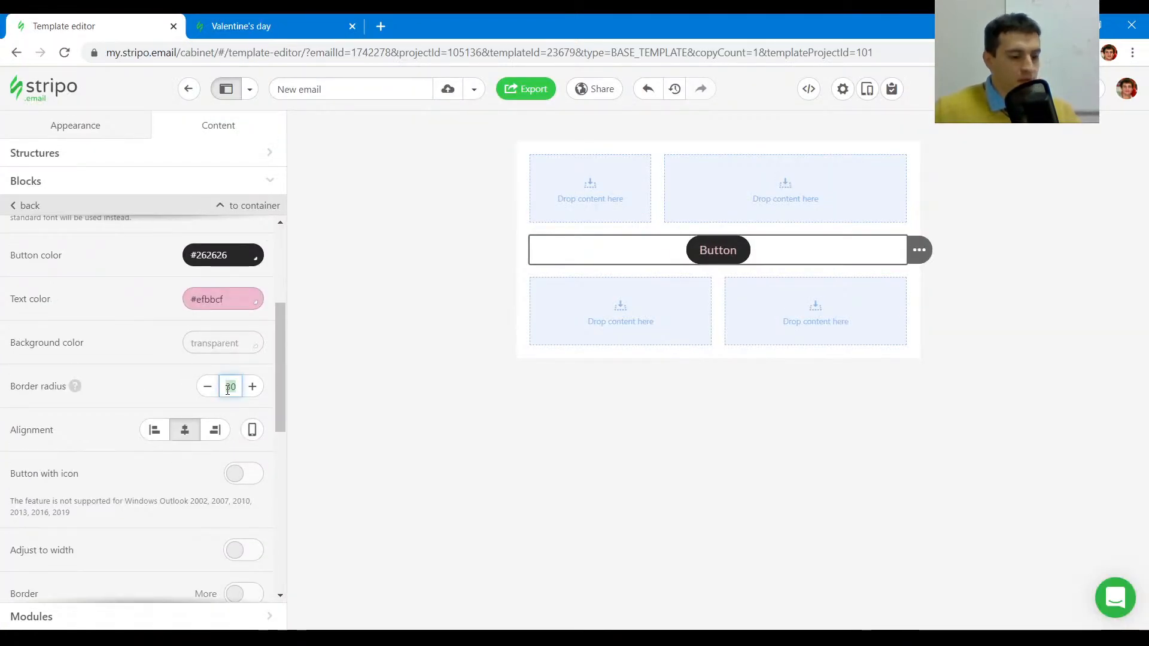
click(242, 22)
click(111, 19)
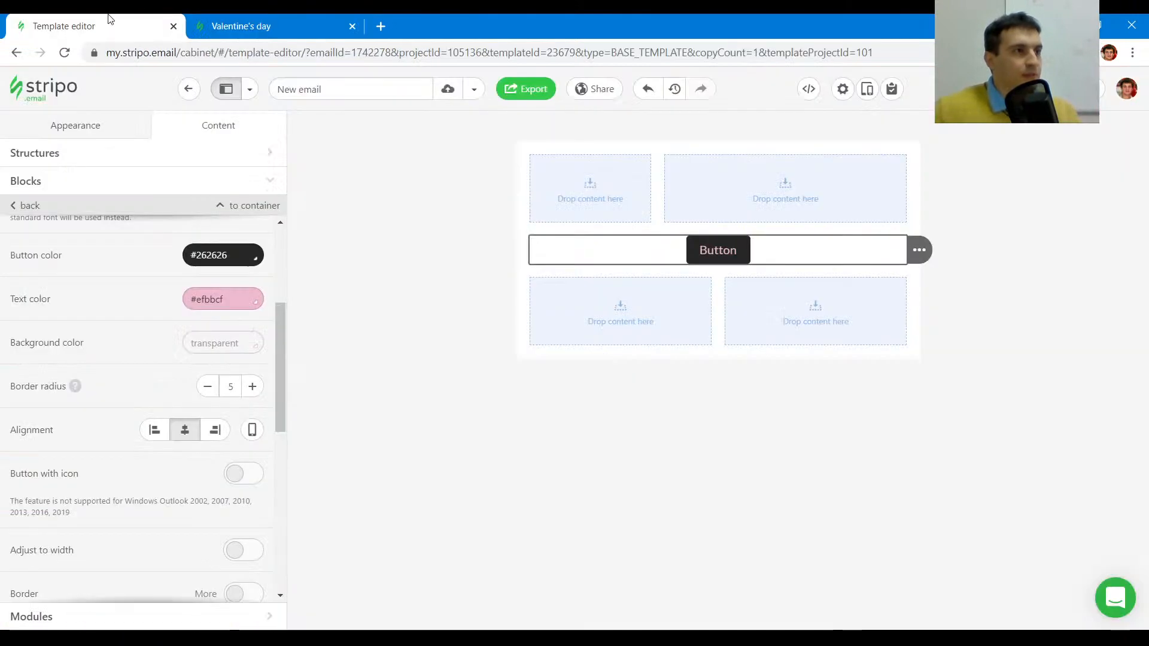
- Set the button's common border to width 2 and color #efbbcf, following the reference email
click(247, 20)
click(136, 18)
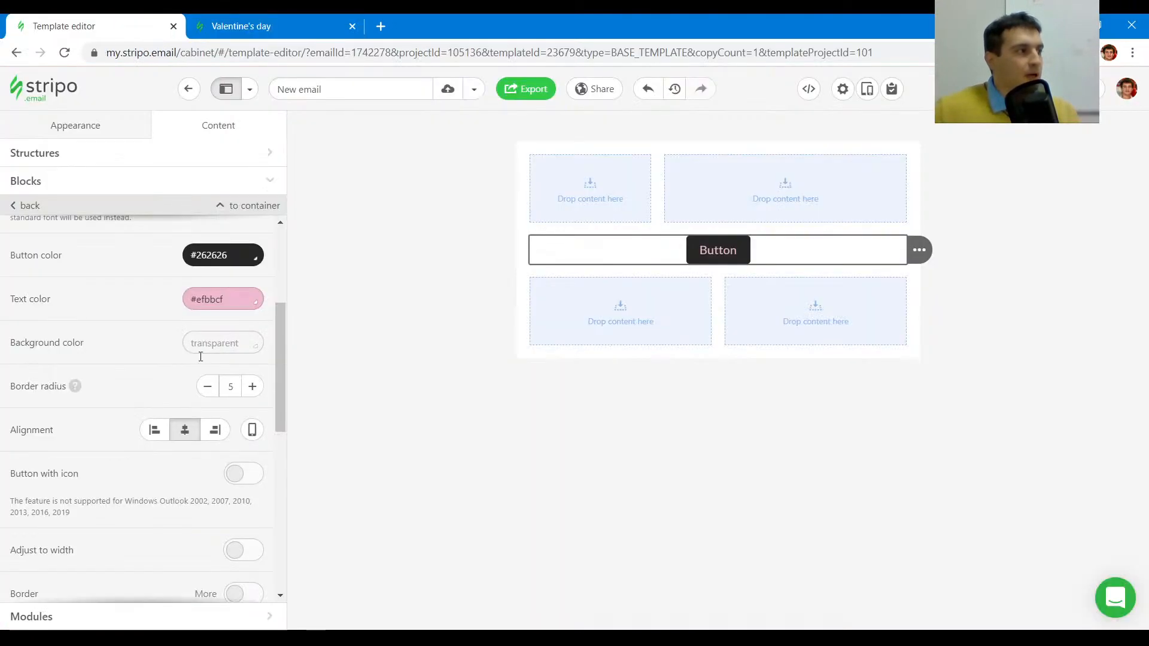
scroll(203, 365, down, 4)
click(66, 418)
click(65, 418)
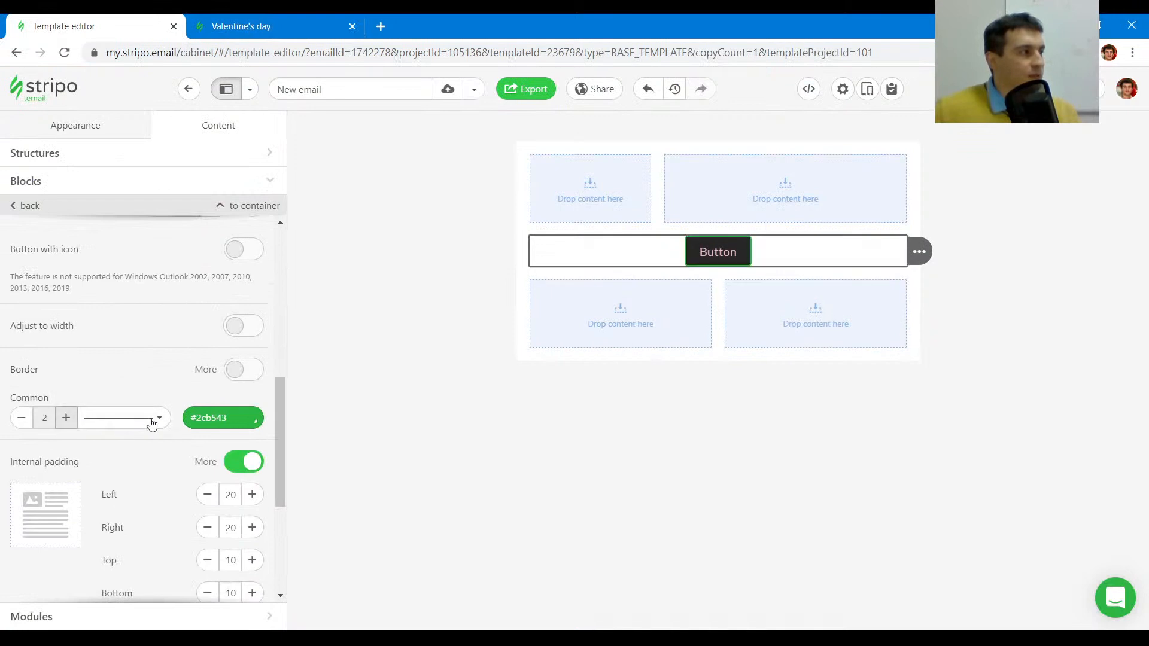
scroll(235, 323, up, 4)
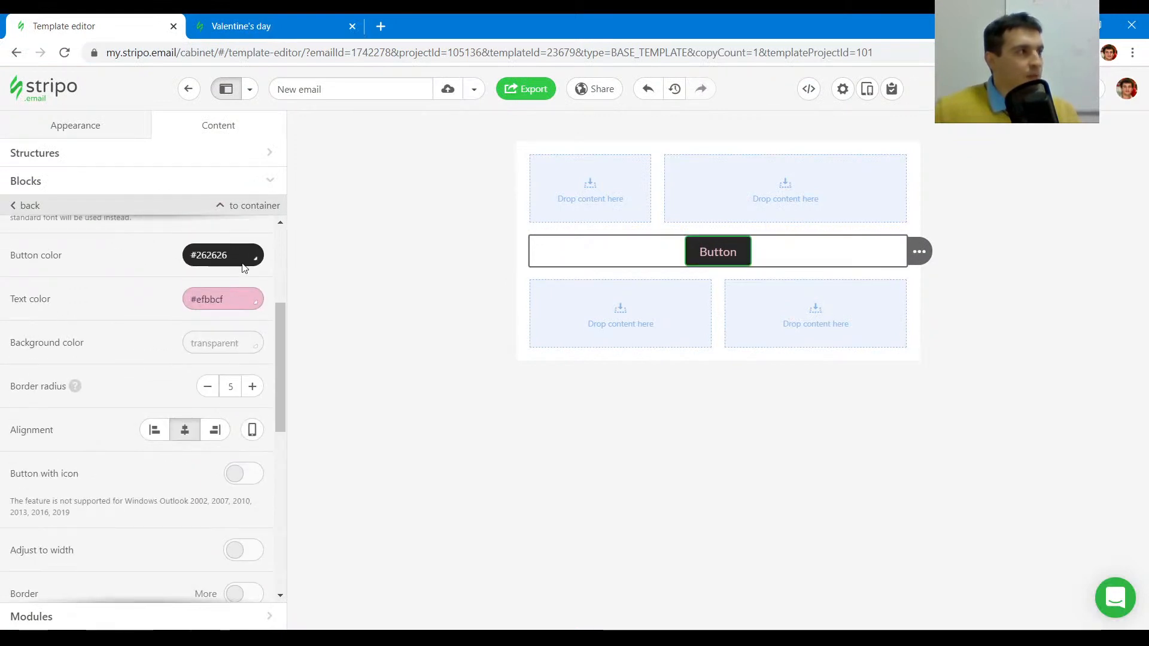
scroll(179, 398, down, 5)
drag(234, 343, 159, 343)
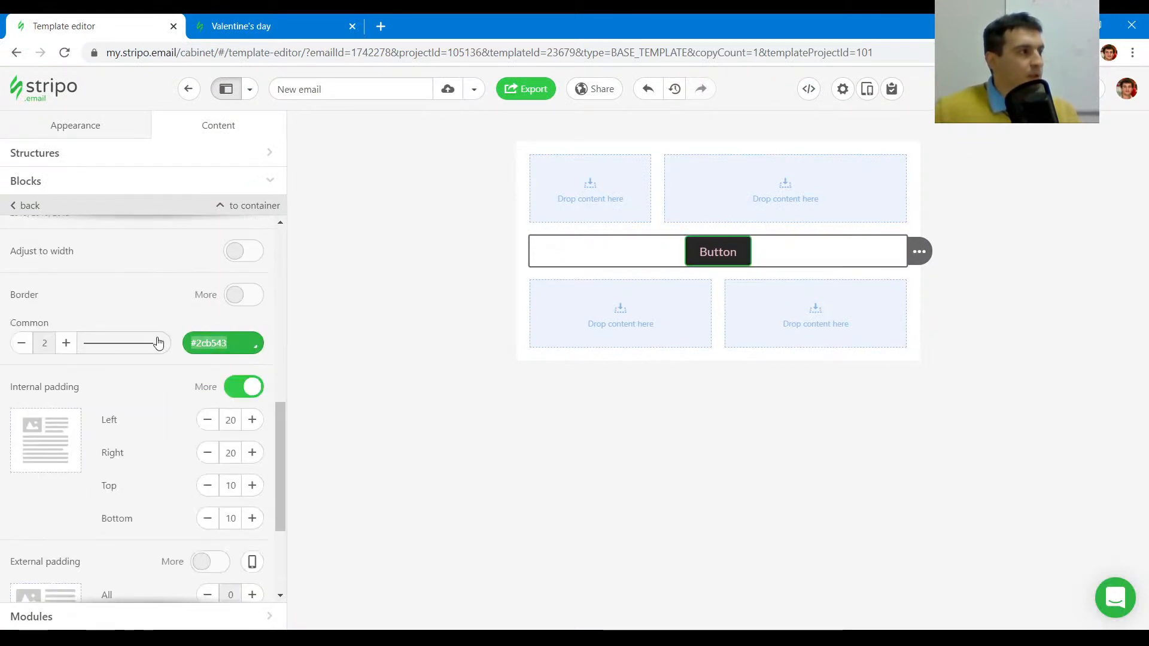
text(#efbbcf)
- Compare the styled button with the "By now" buttons in the reference email and review that email's header section
click(251, 26)
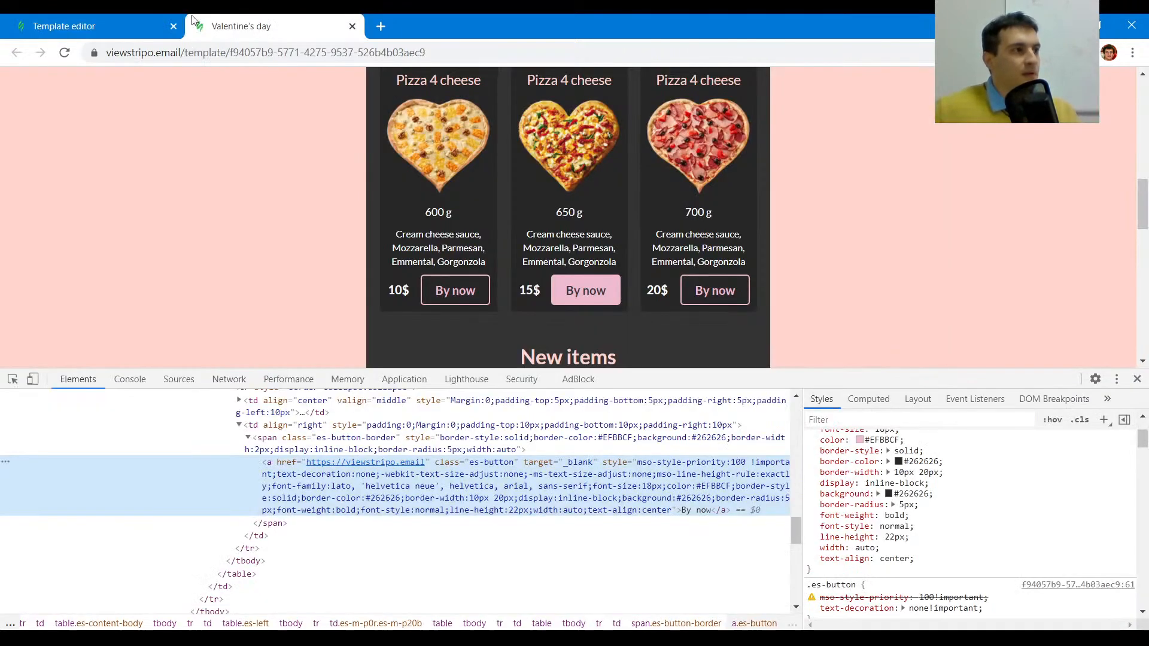
click(121, 17)
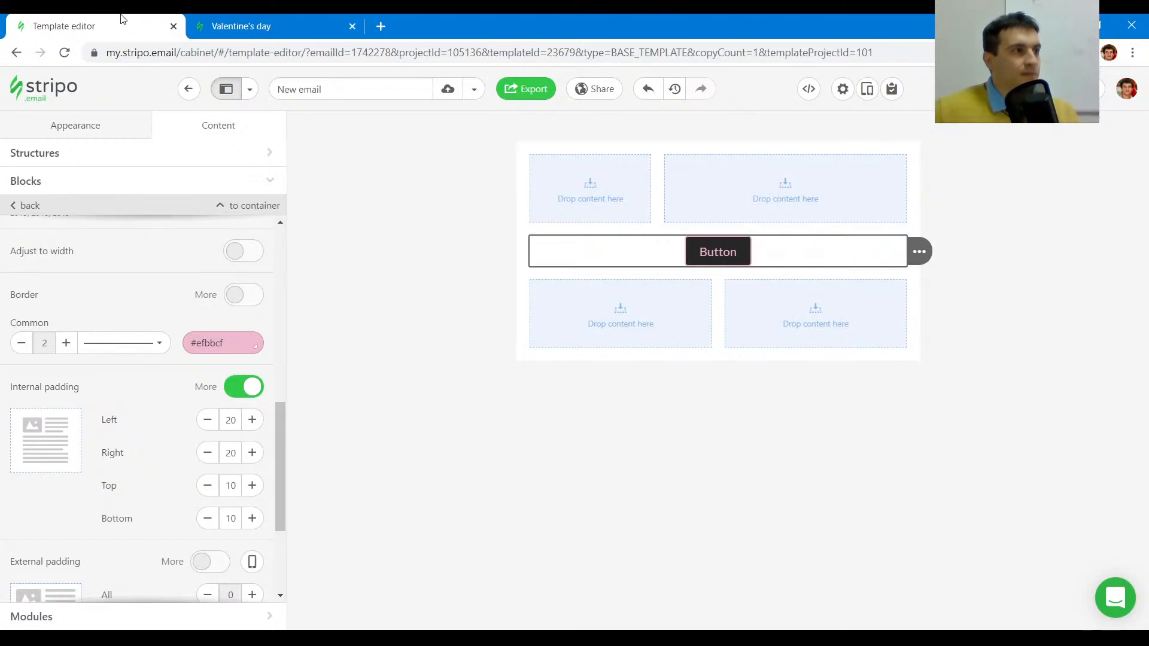
click(263, 24)
scroll(619, 300, up, 10)
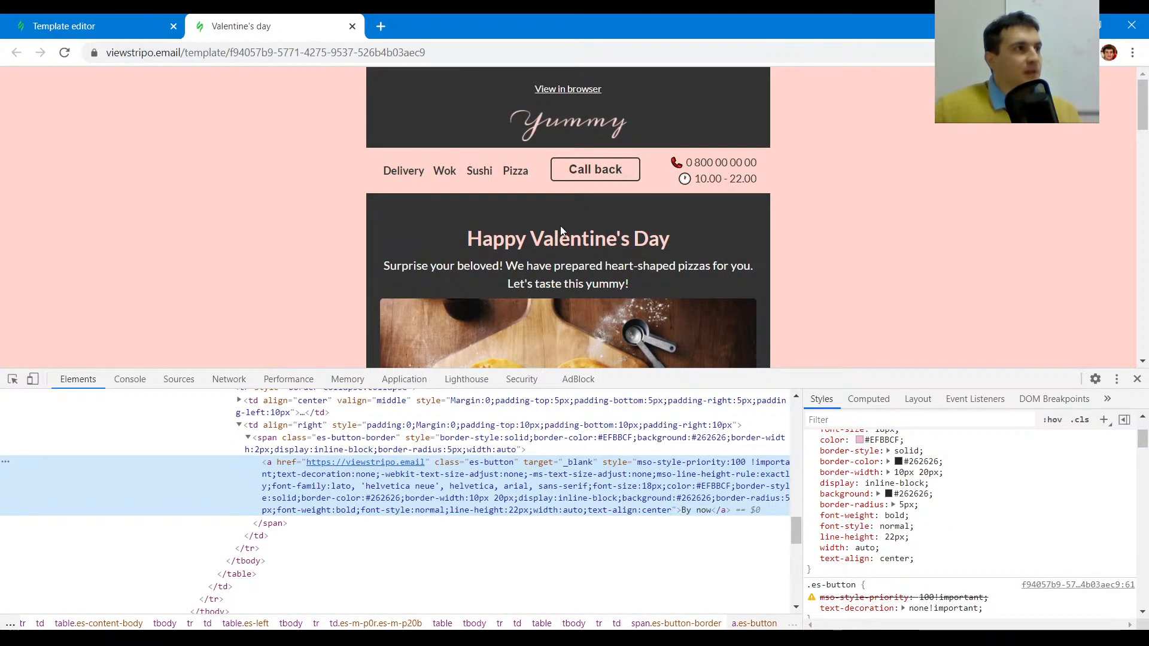
- Review the reference email's sections from the header down past the product cards and categories, and start element inspection at its header
scroll(604, 251, down, 10)
scroll(616, 262, down, 3)
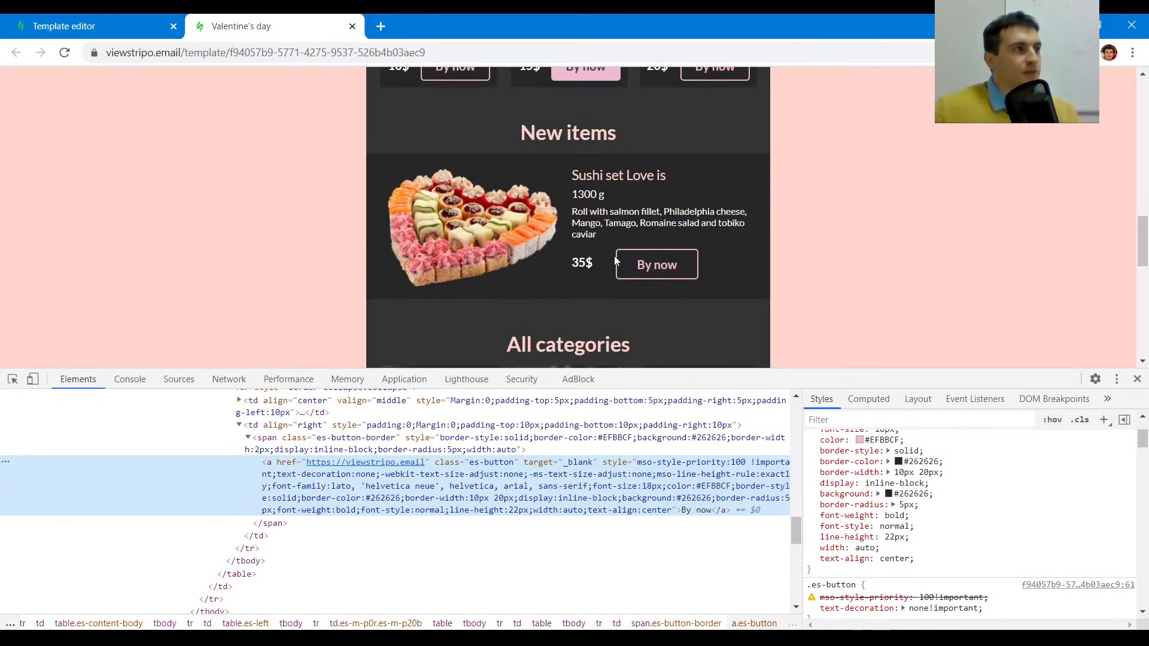
scroll(614, 258, down, 8)
scroll(671, 265, up, 15)
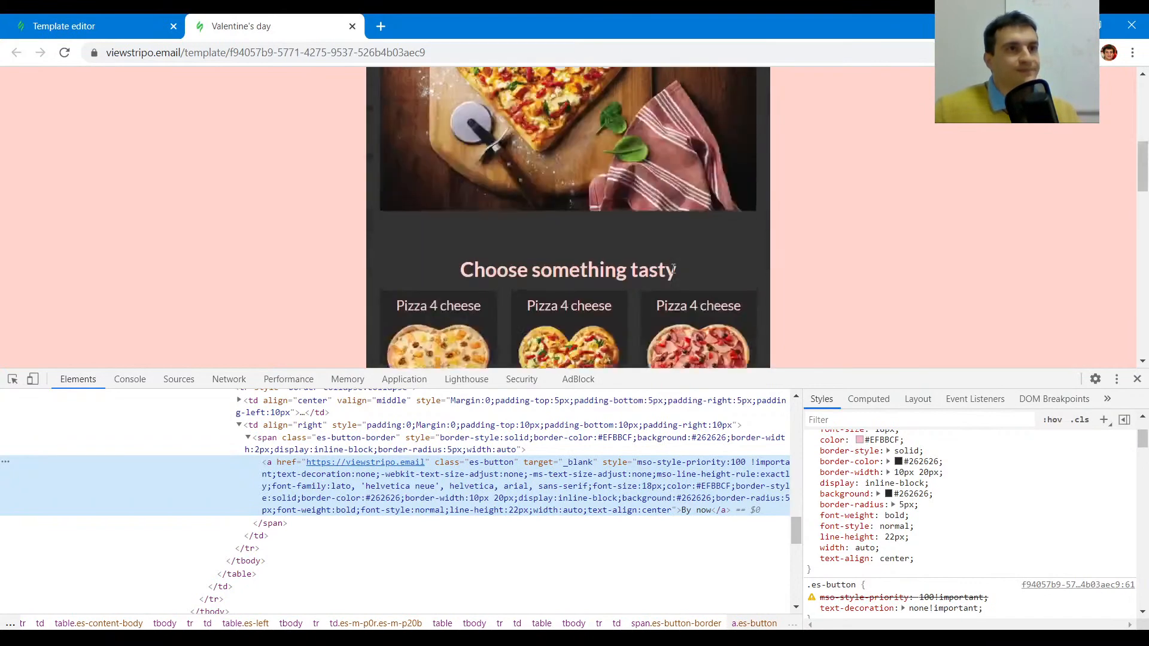
scroll(673, 269, up, 10)
click(12, 378)
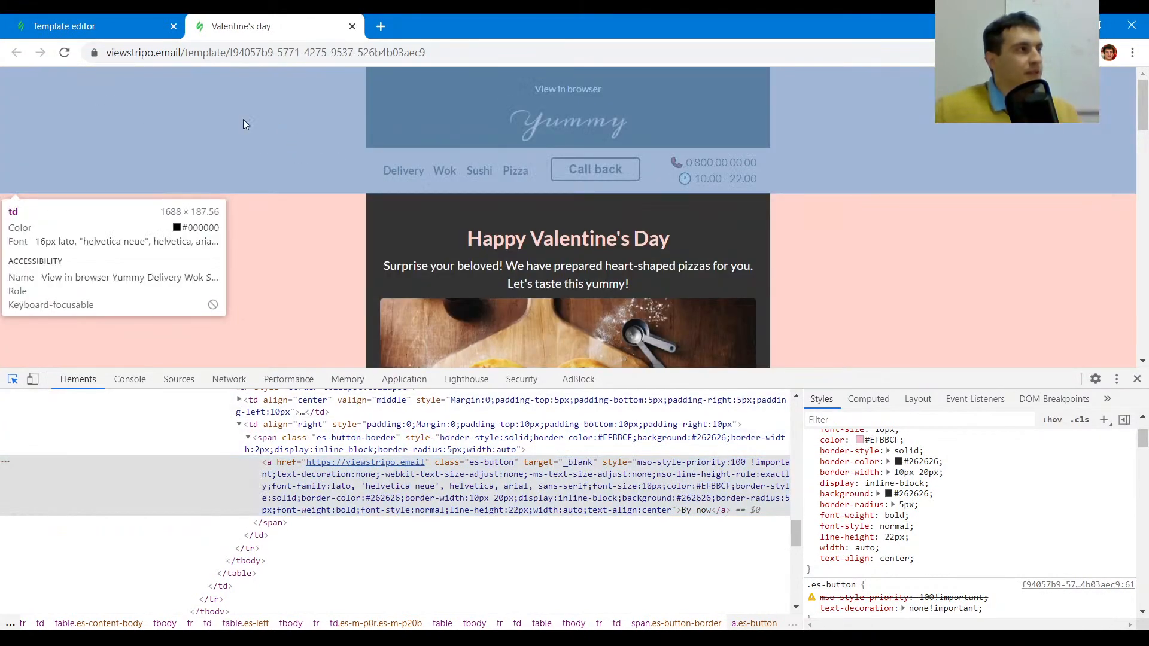
- Return to the template editor, add a new one-column stripe and move it to the top of the template
click(118, 24)
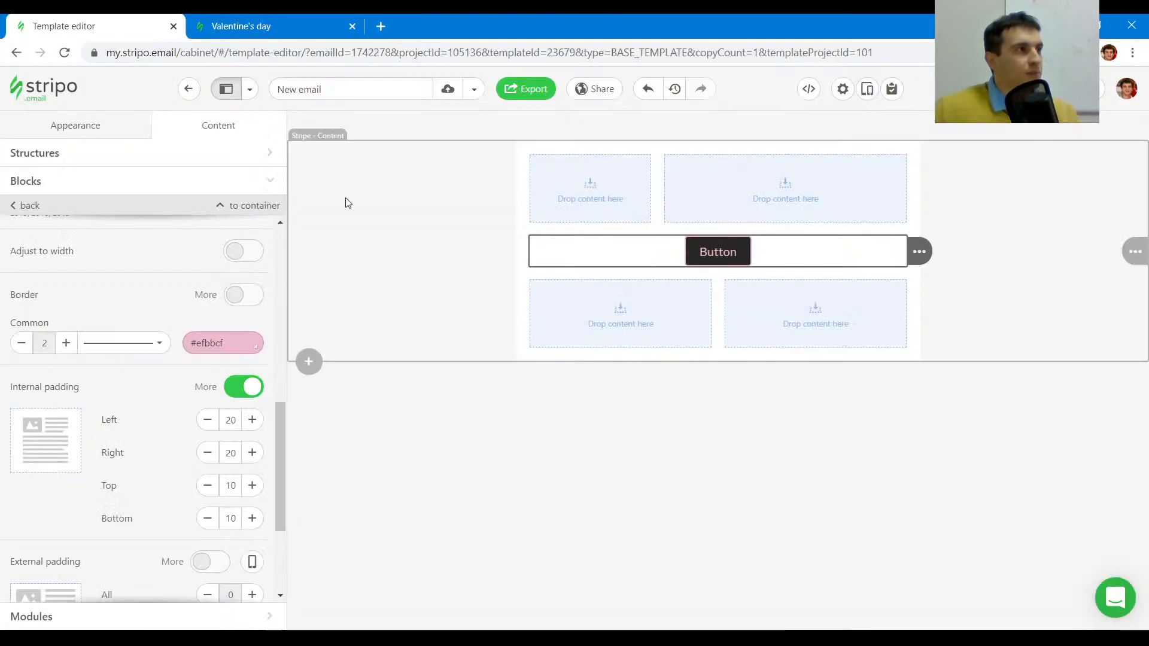
click(392, 201)
click(309, 360)
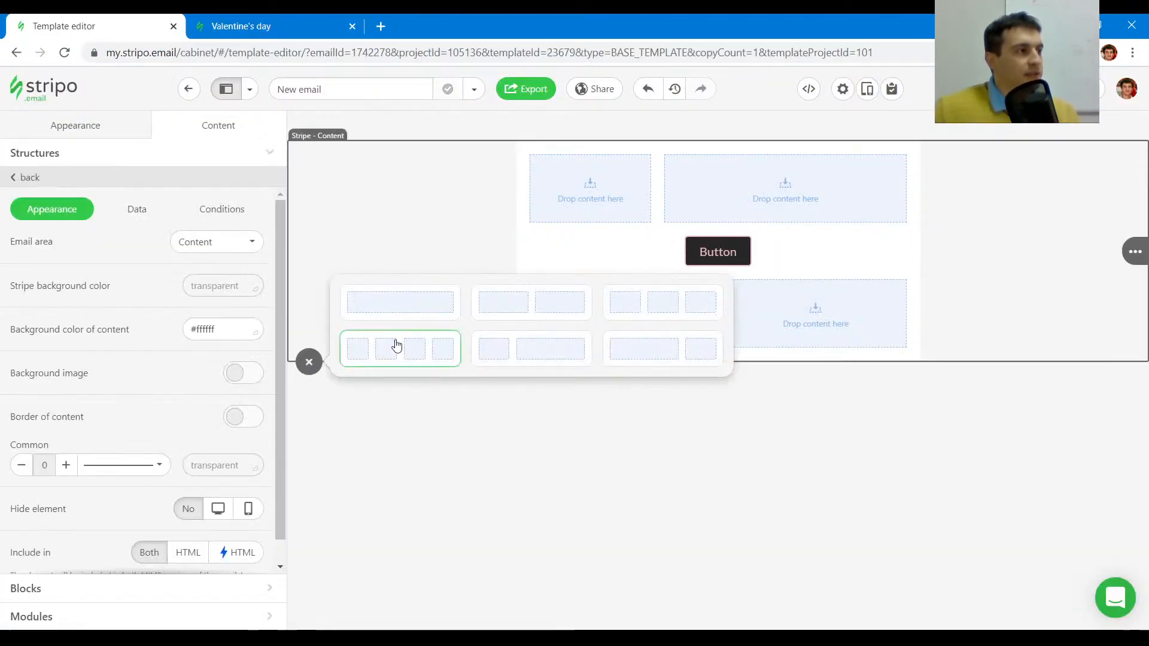
click(425, 307)
mouse_move(1108, 402)
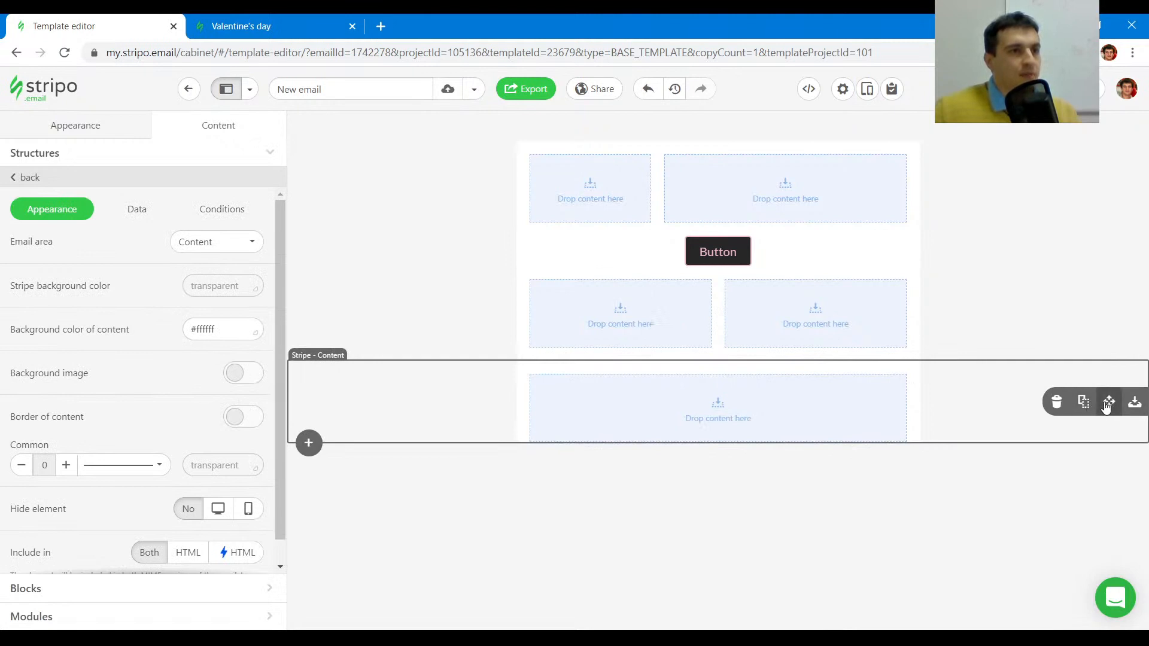
drag(1107, 403, 936, 149)
- Set the email area of the topmost stripe to Header
click(385, 183)
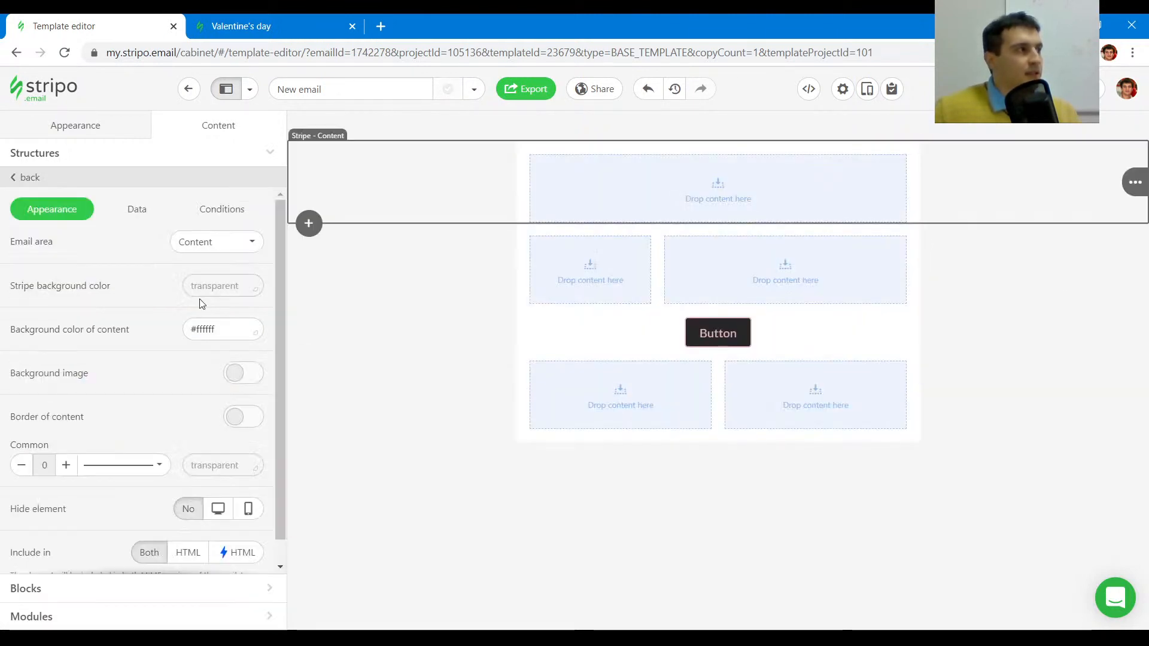
click(217, 242)
click(197, 272)
- Review the template's general appearance settings for buttons, headings, the header stripe and mobile formatting
click(108, 126)
click(30, 237)
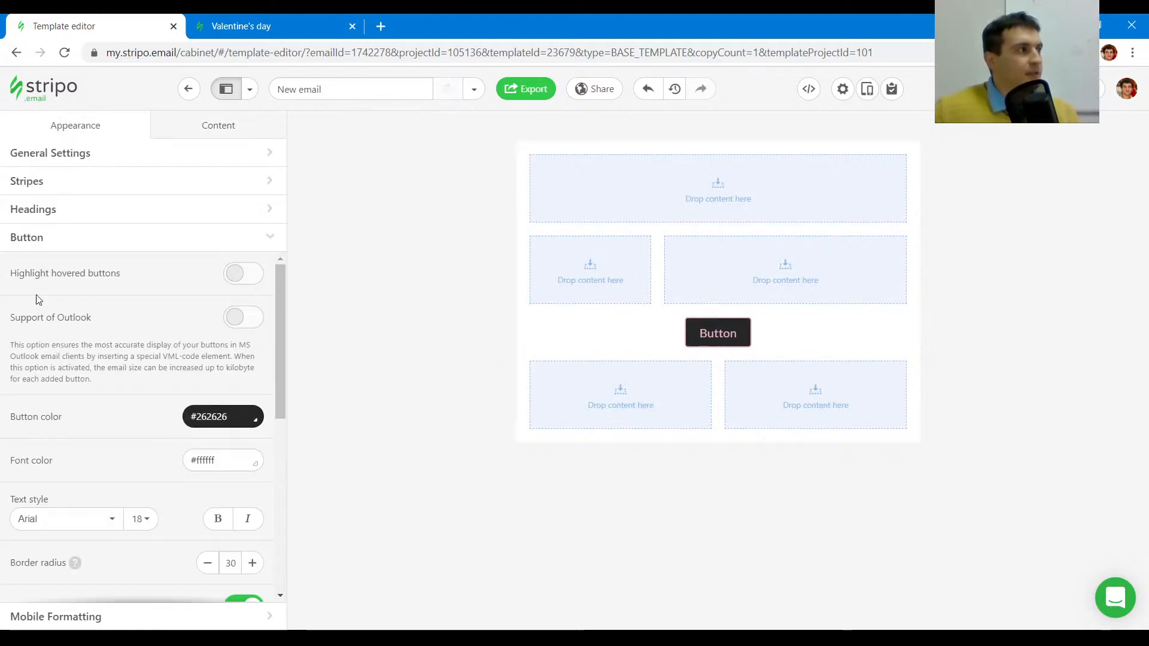
click(40, 208)
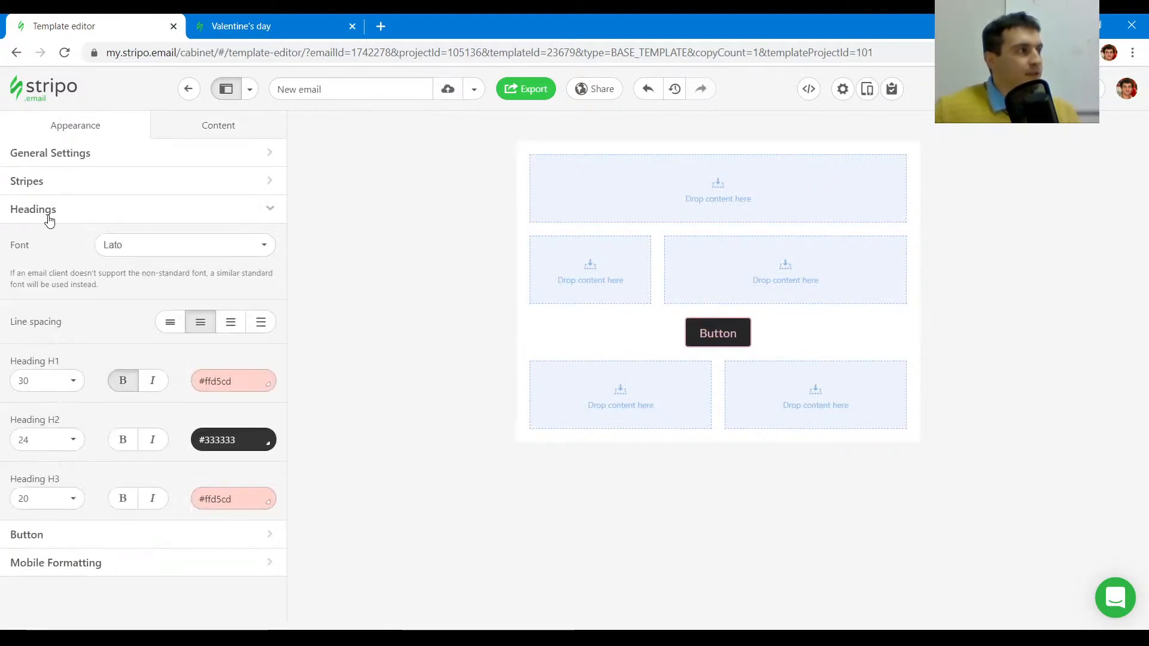
click(35, 181)
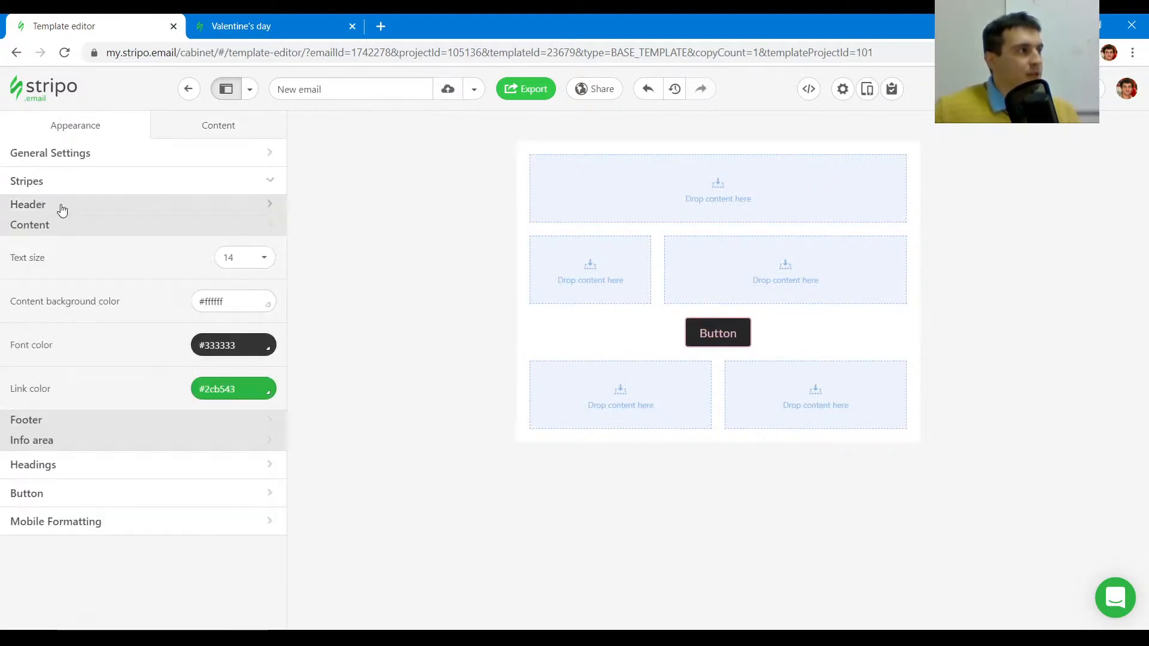
click(62, 206)
click(67, 610)
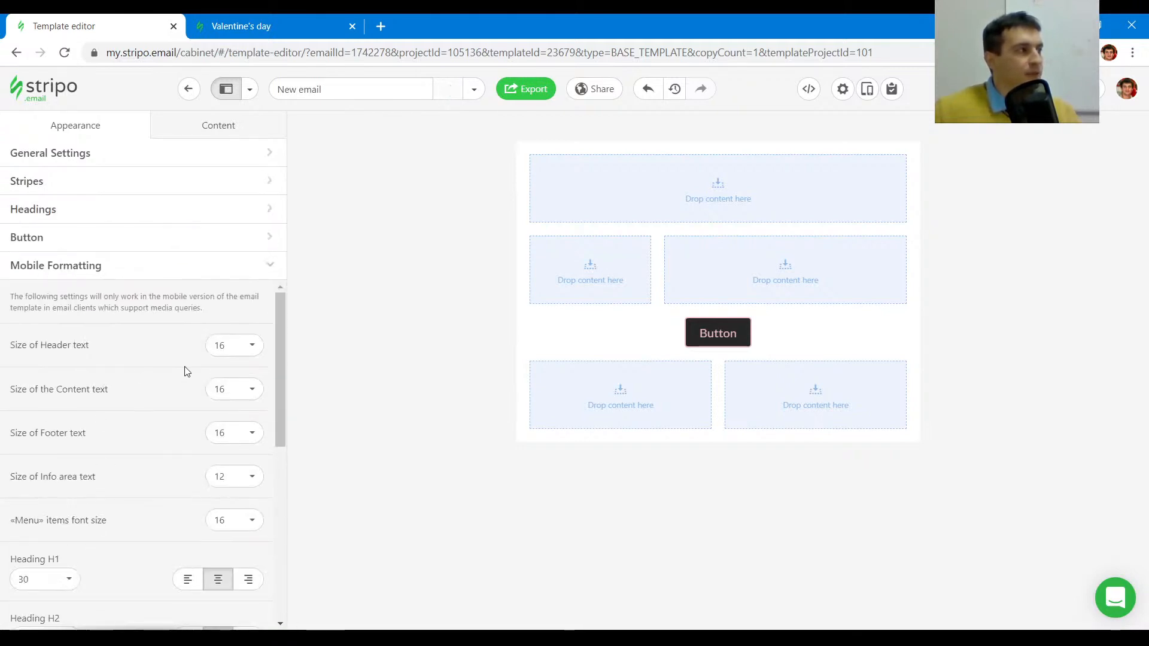
- Duplicate the one-column structure inside the header stripe
click(412, 186)
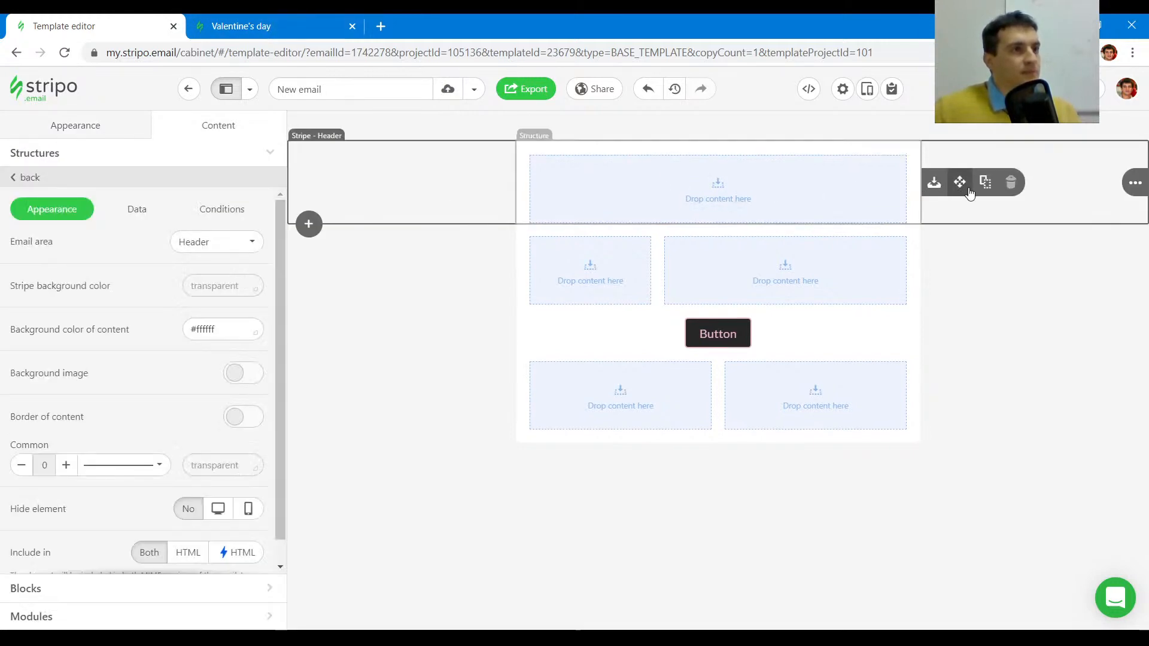
click(982, 183)
click(361, 142)
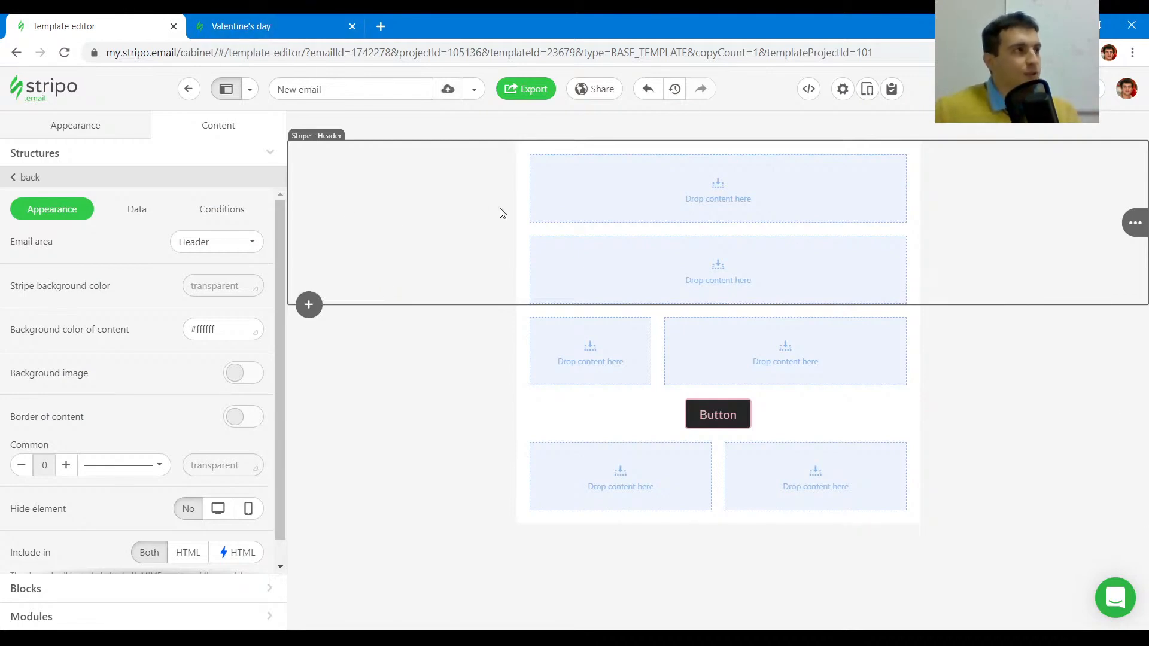
- Copy the "View in browser" link from the reference email into a new text block in the header's first structure
click(268, 25)
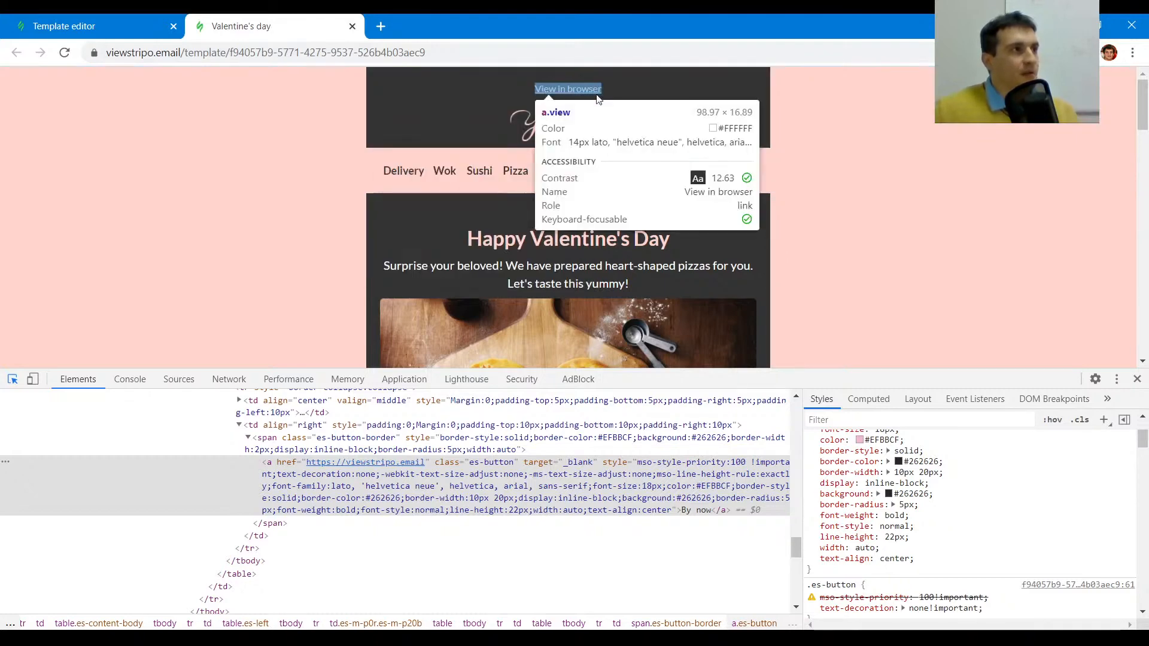
click(642, 86)
drag(642, 87, 530, 89)
key(ctrl+c)
click(89, 26)
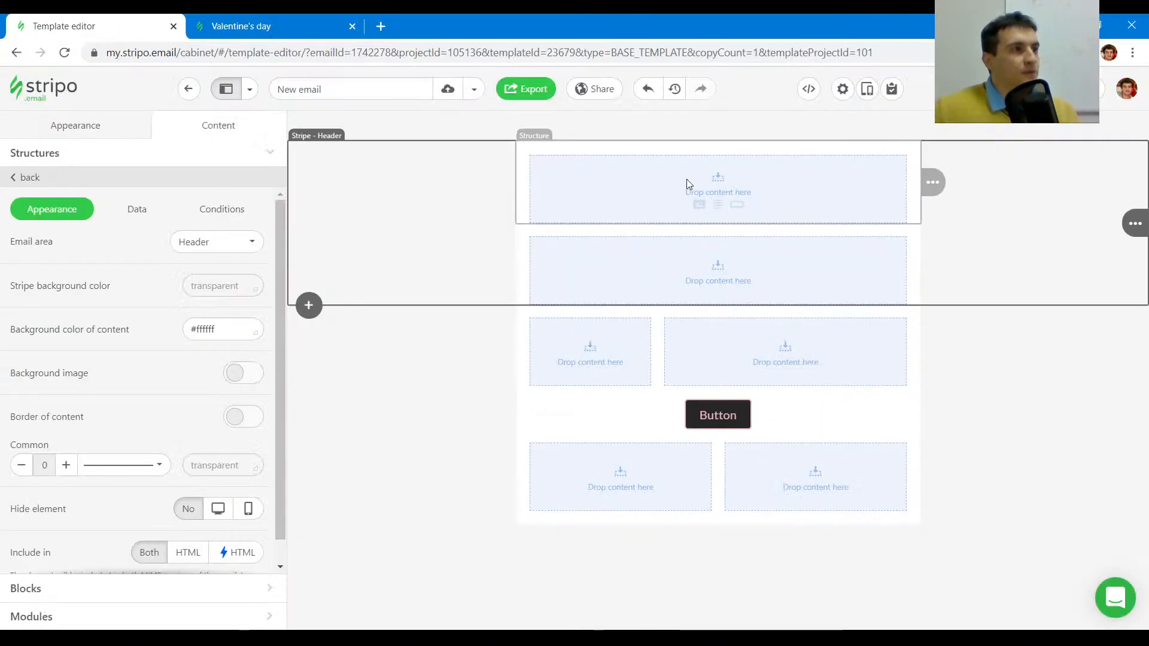
text(Text)
click(705, 160)
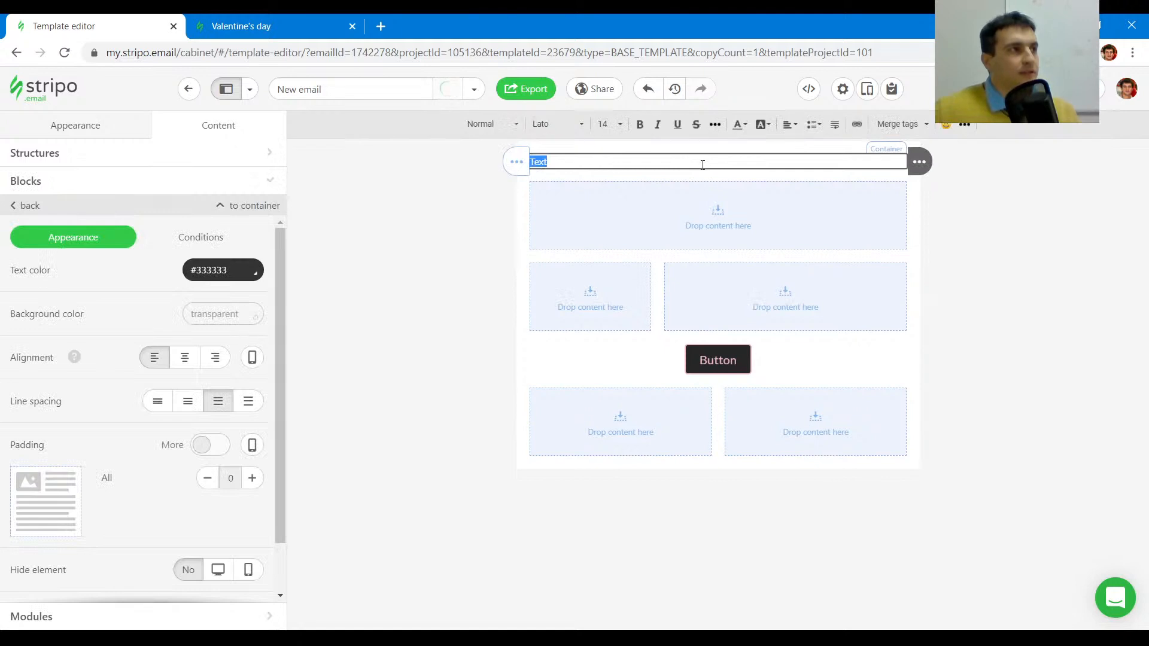
key(ctrl+v)
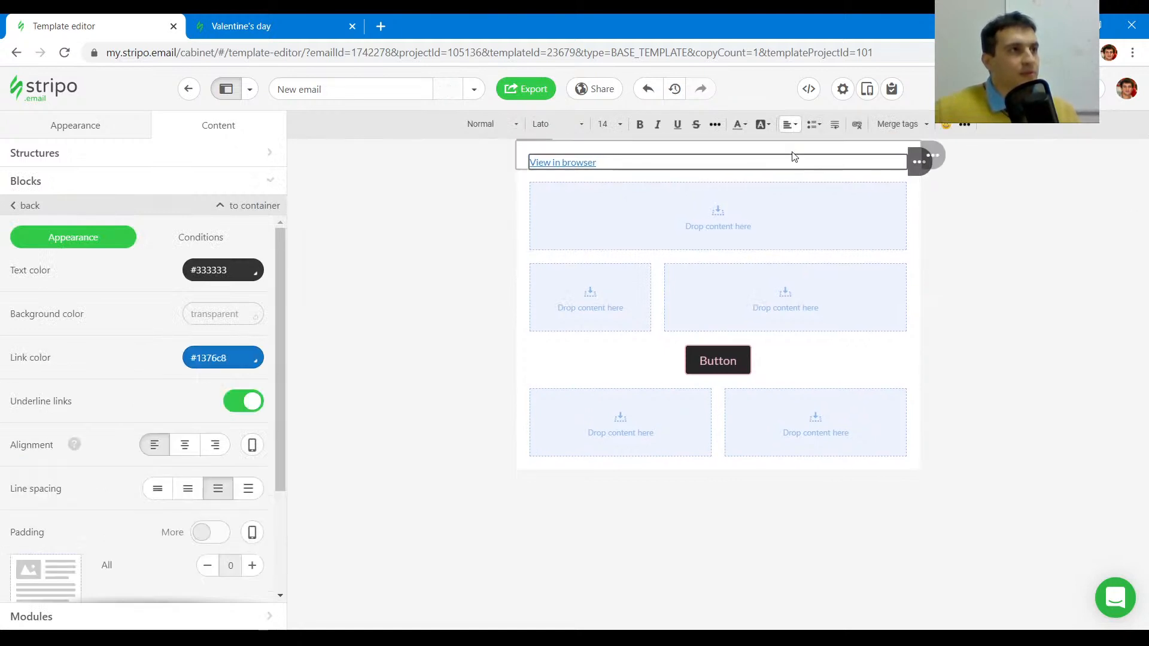
- Center the "View in browser" link in its text block
click(789, 124)
click(801, 160)
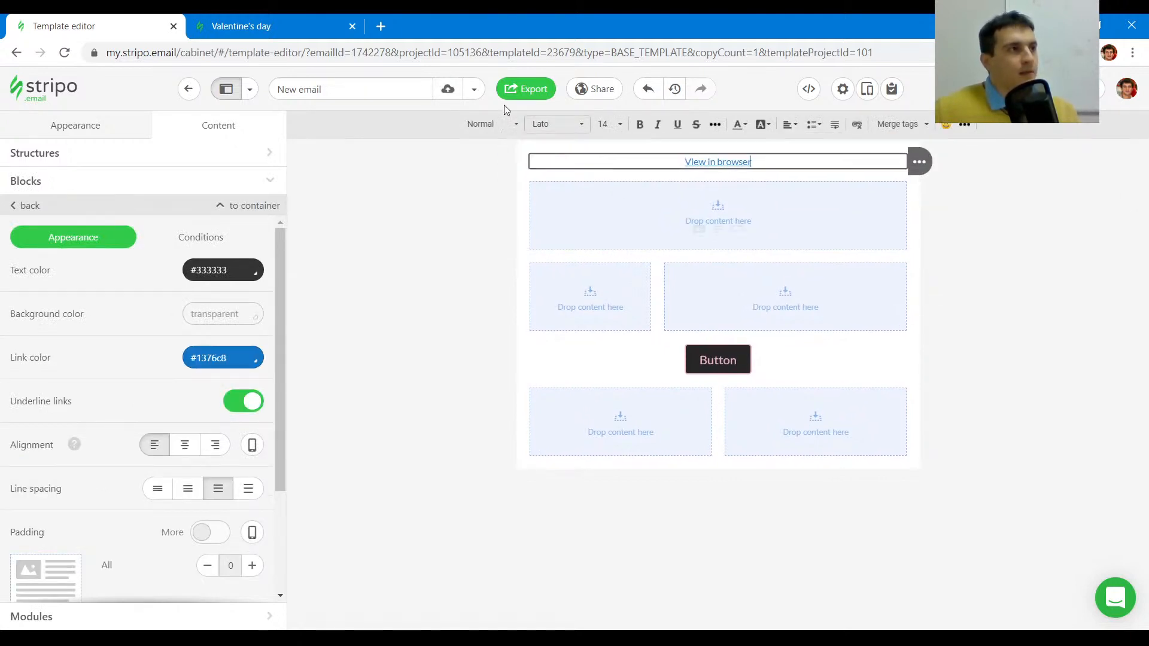
click(377, 189)
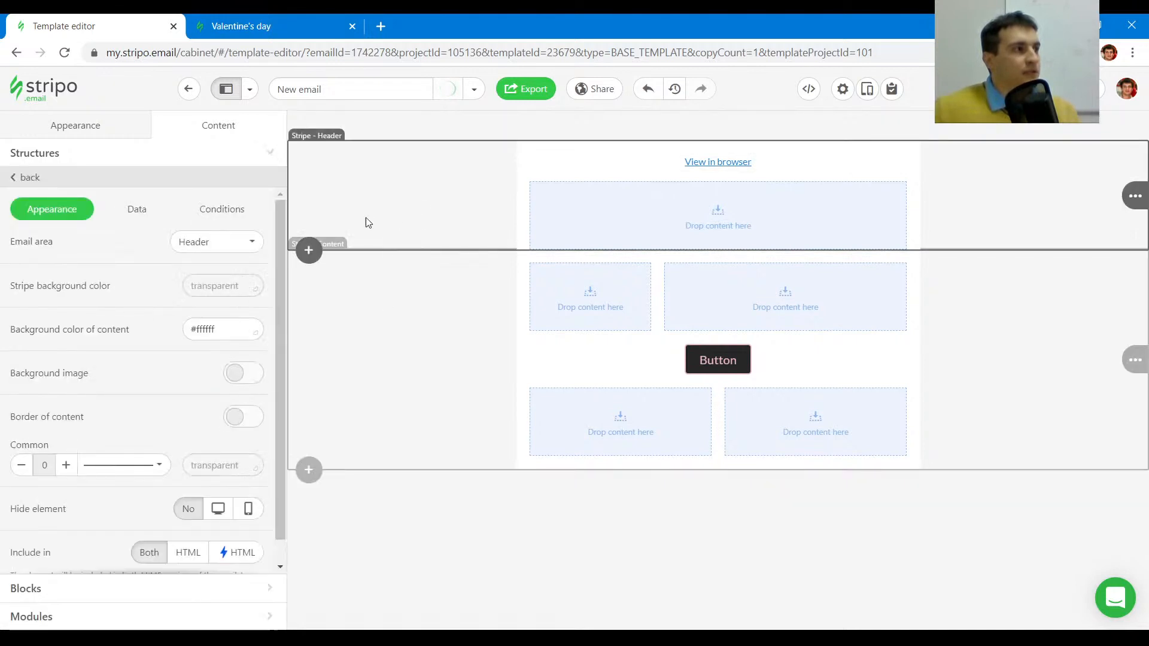
- Add a one-column stripe below the content stripe and set its email area to Footer
click(371, 335)
click(308, 469)
click(383, 411)
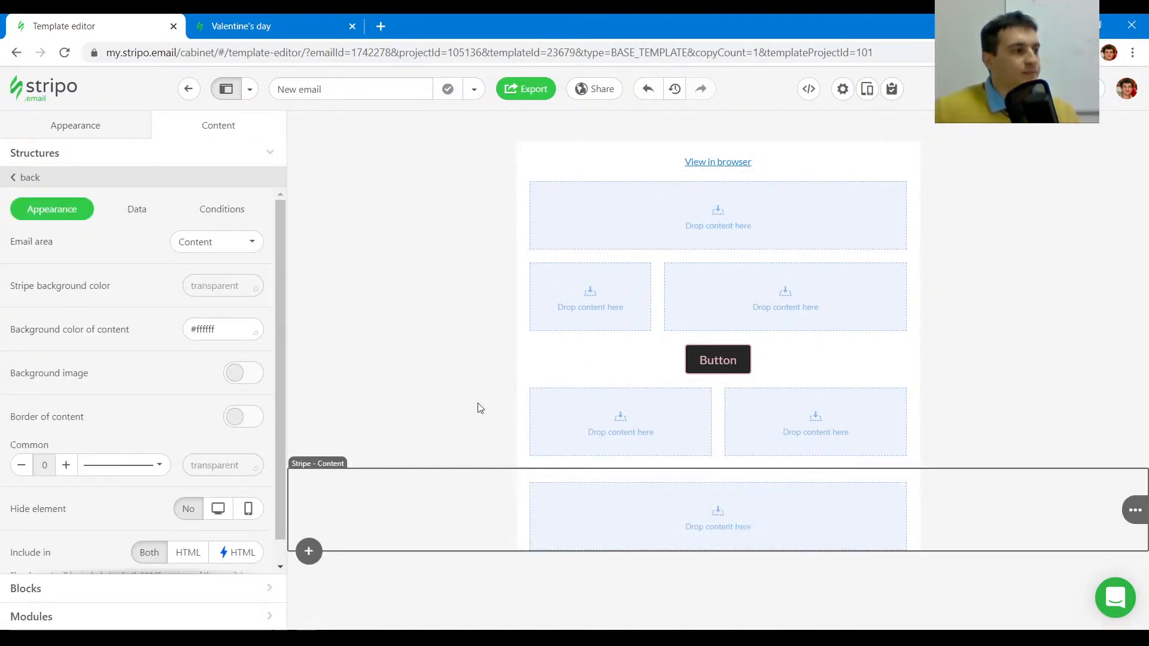
click(229, 243)
click(216, 312)
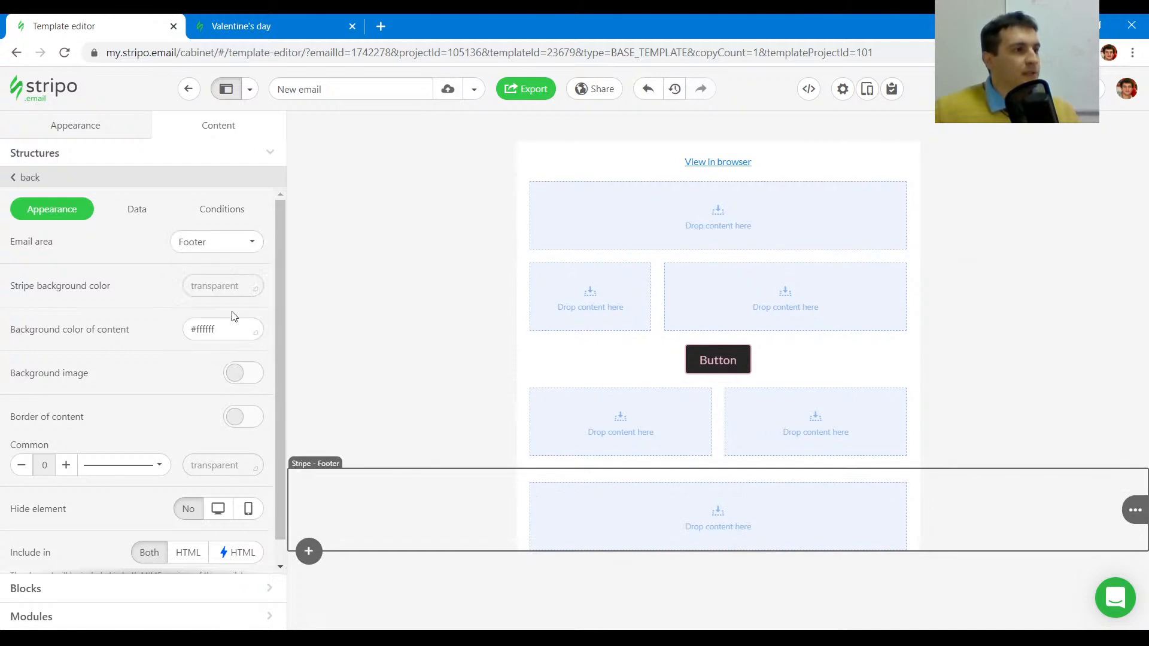
- Inspect the reference email's header cell and page wrapper code for the outer background color
click(316, 18)
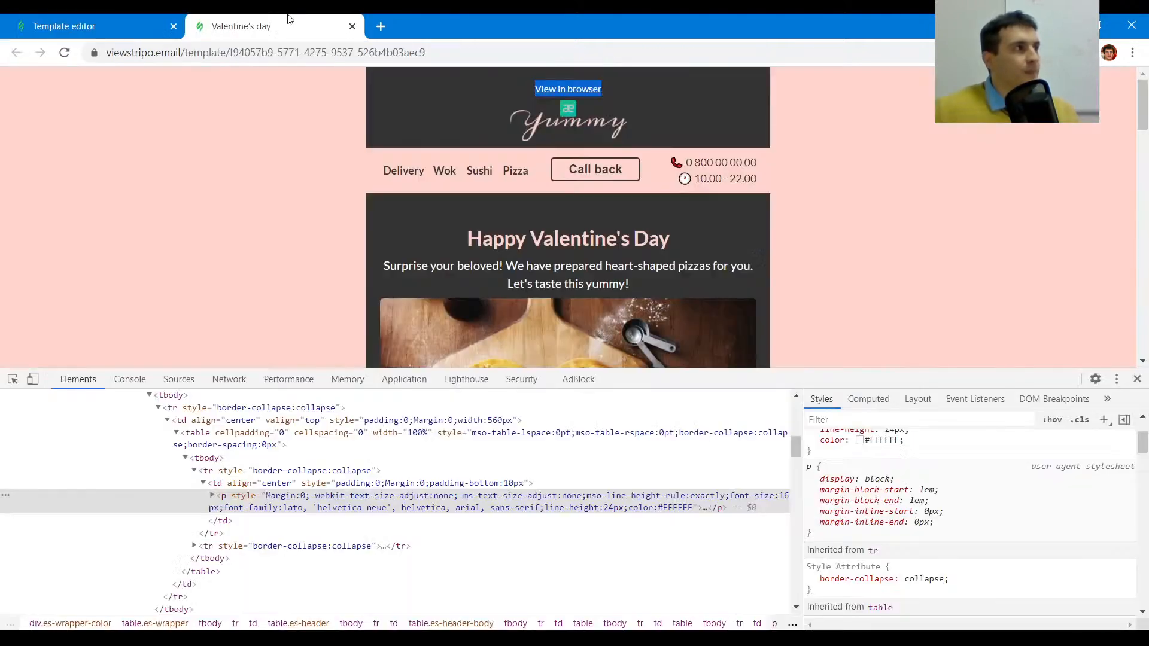
click(12, 379)
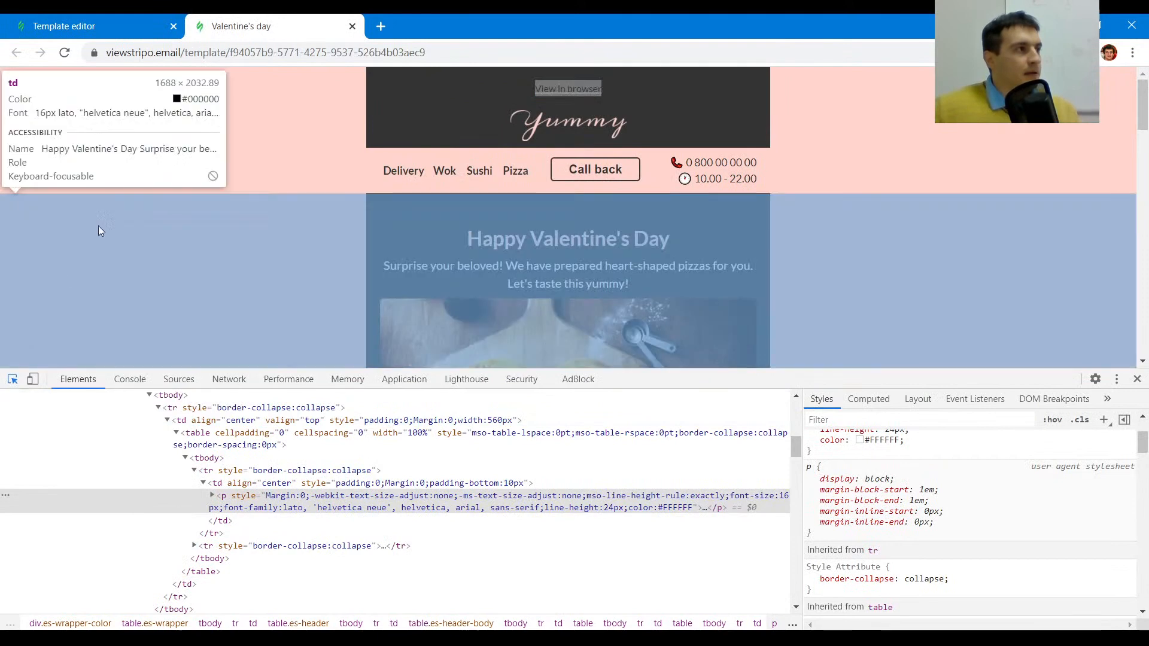
click(24, 179)
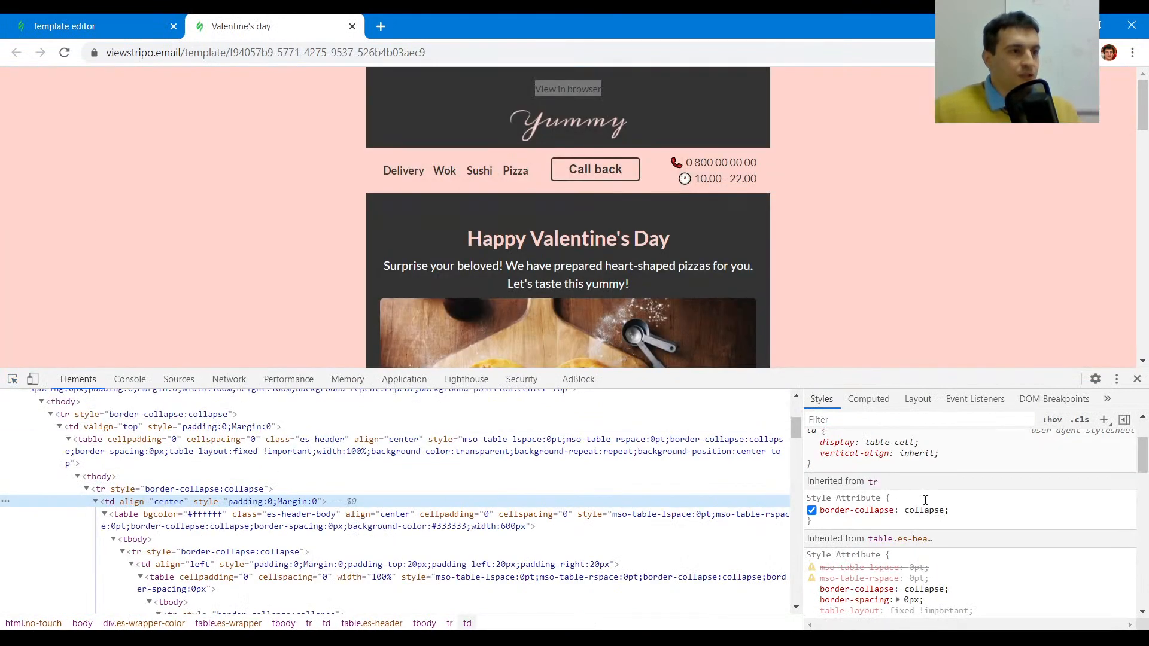
scroll(552, 311, down, 10)
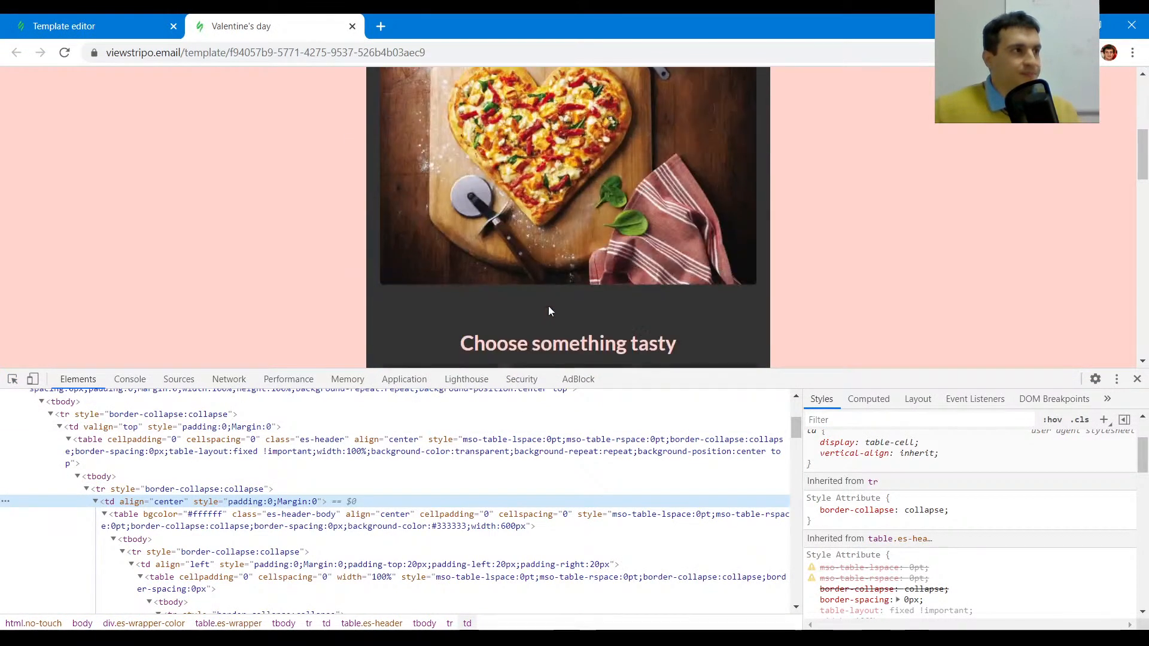
scroll(467, 286, up, 10)
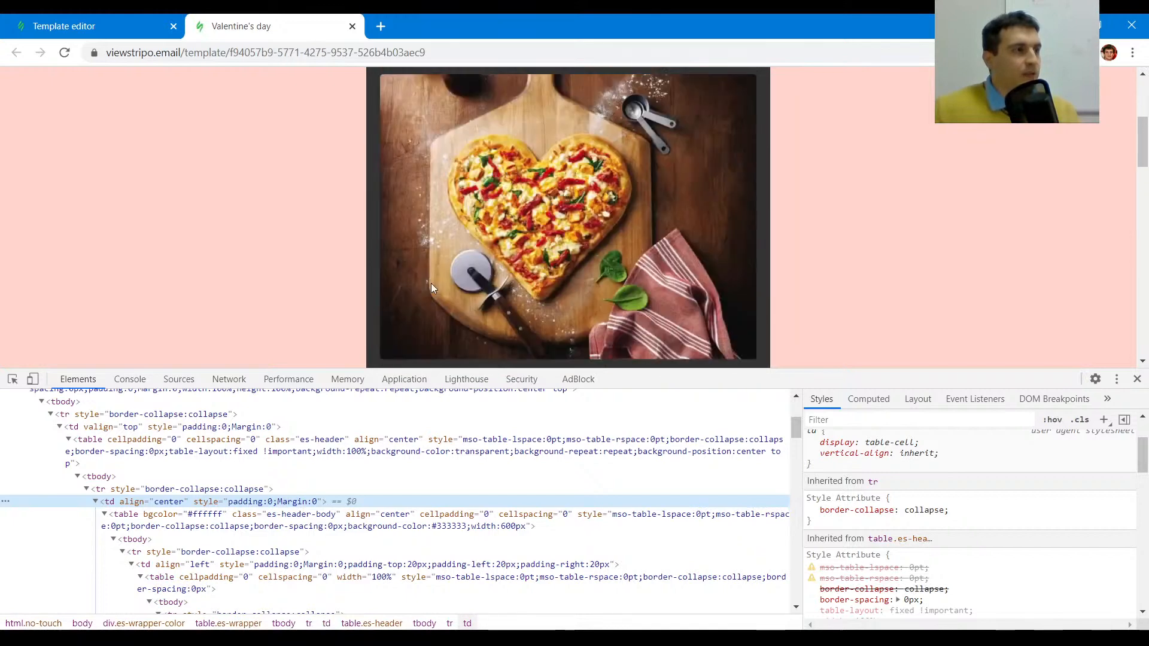
scroll(239, 475, up, 3)
scroll(279, 489, up, 1)
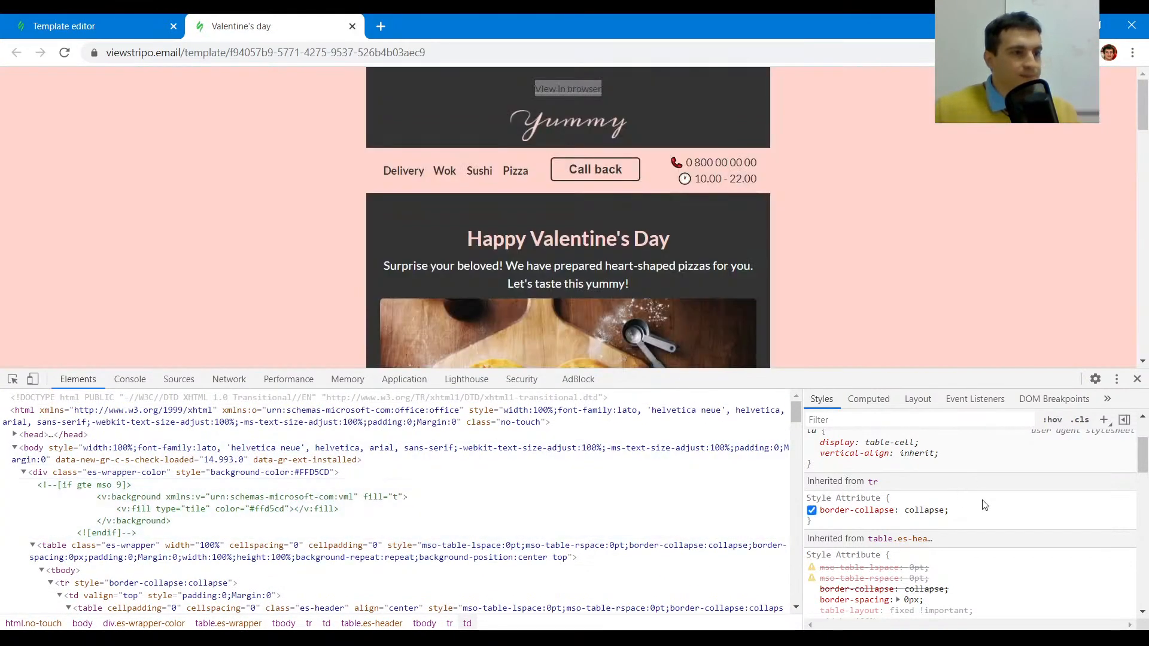
scroll(971, 525, down, 6)
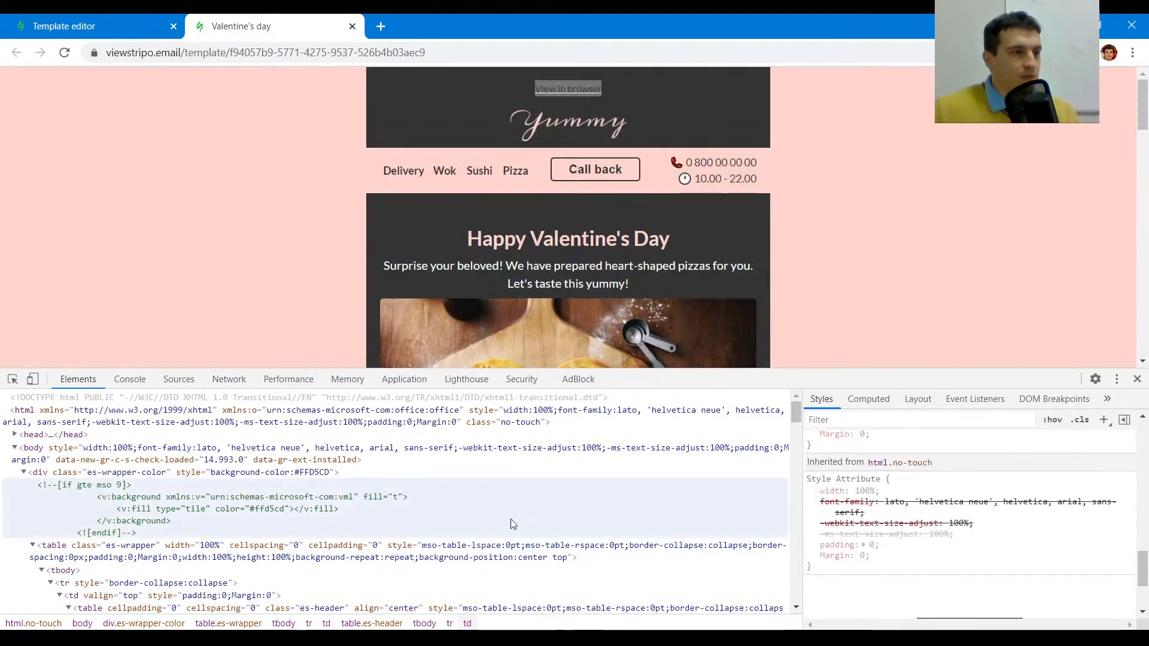
- Set the template's email background color to #efbbcf, reusing the button's text color
click(102, 24)
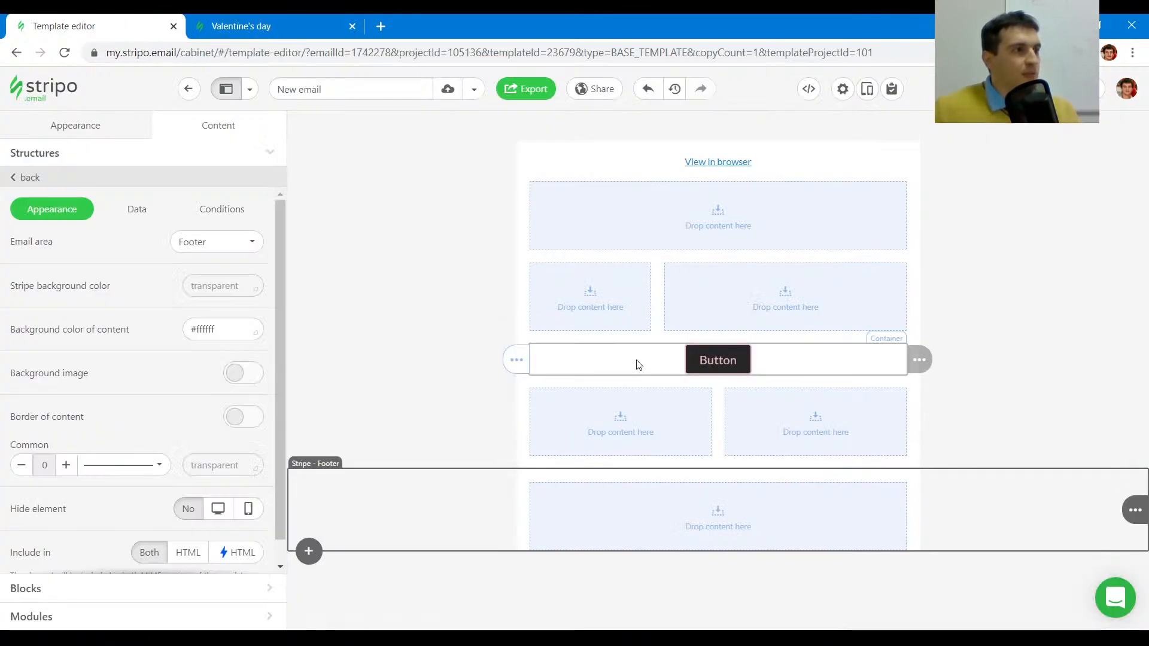
click(584, 370)
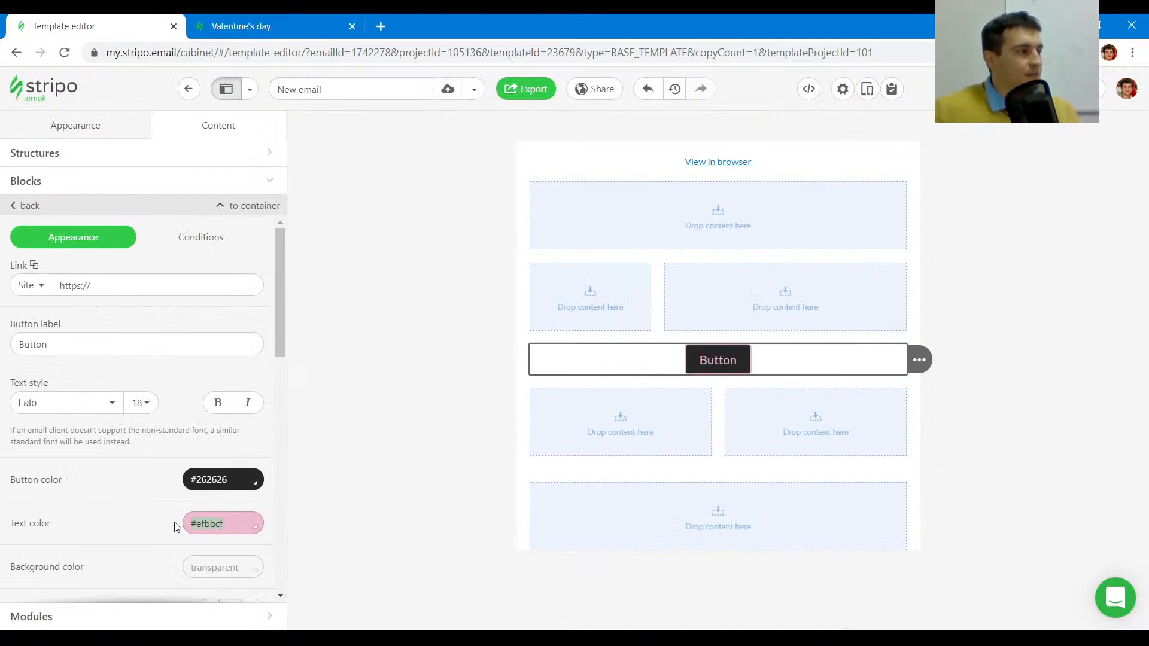
click(71, 132)
click(172, 261)
click(77, 154)
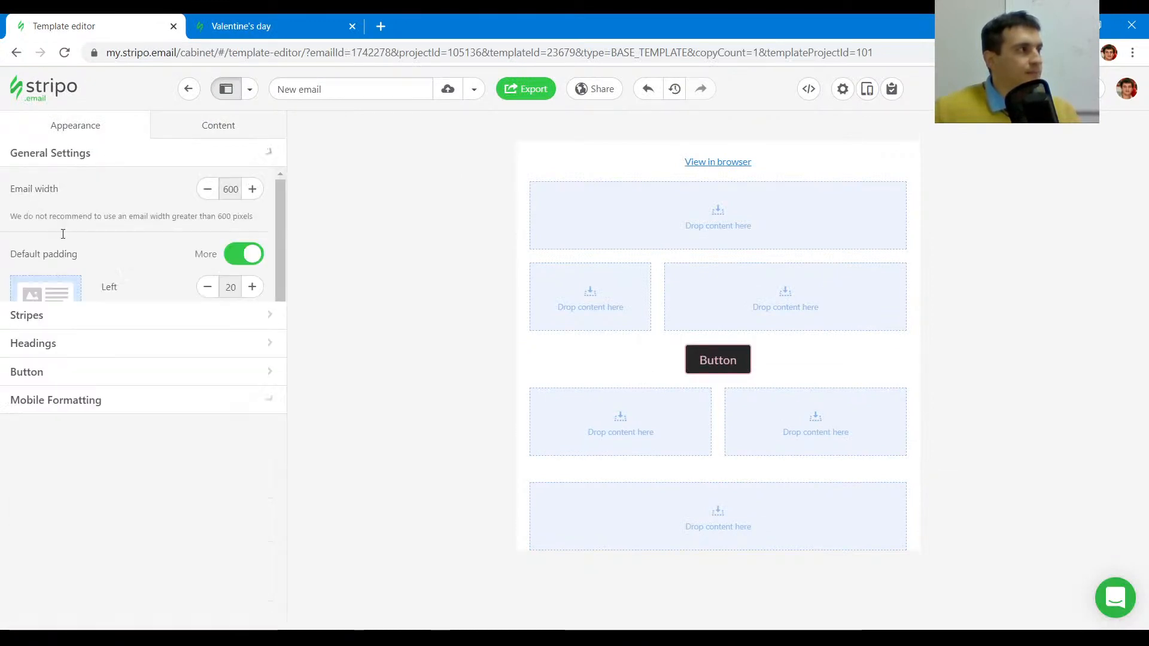
text(#ffd5cd)
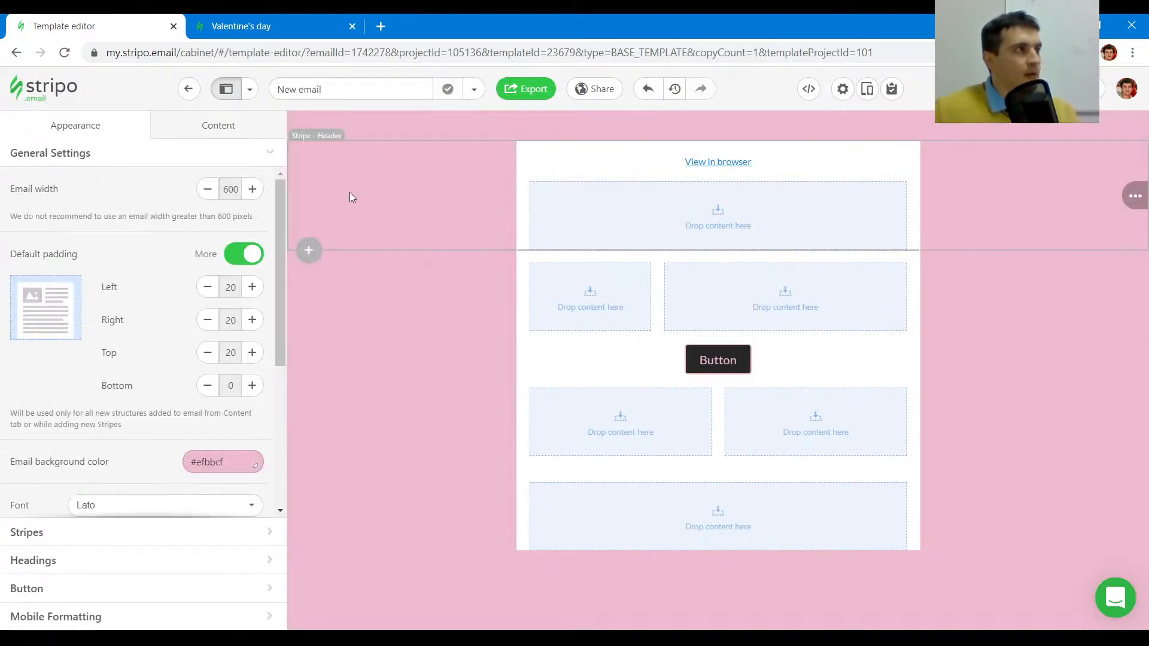
- Copy the wrapper's background color from the reference email's code and set the template's email background color to #FFD5CD
click(264, 26)
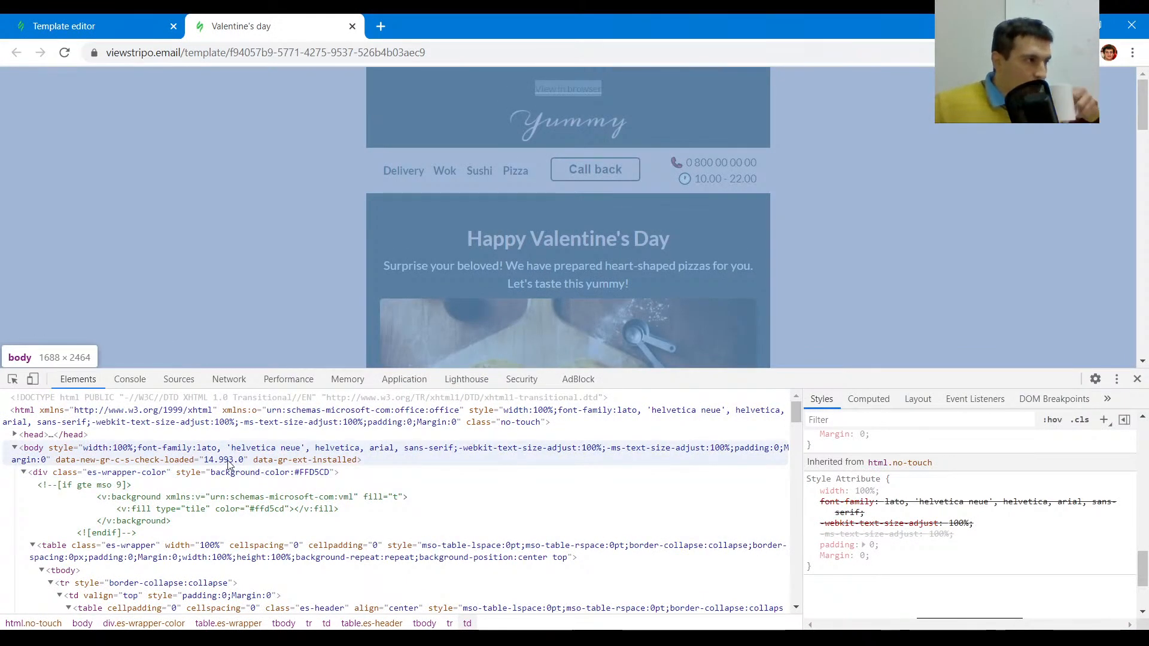
double_click(319, 472)
click(317, 473)
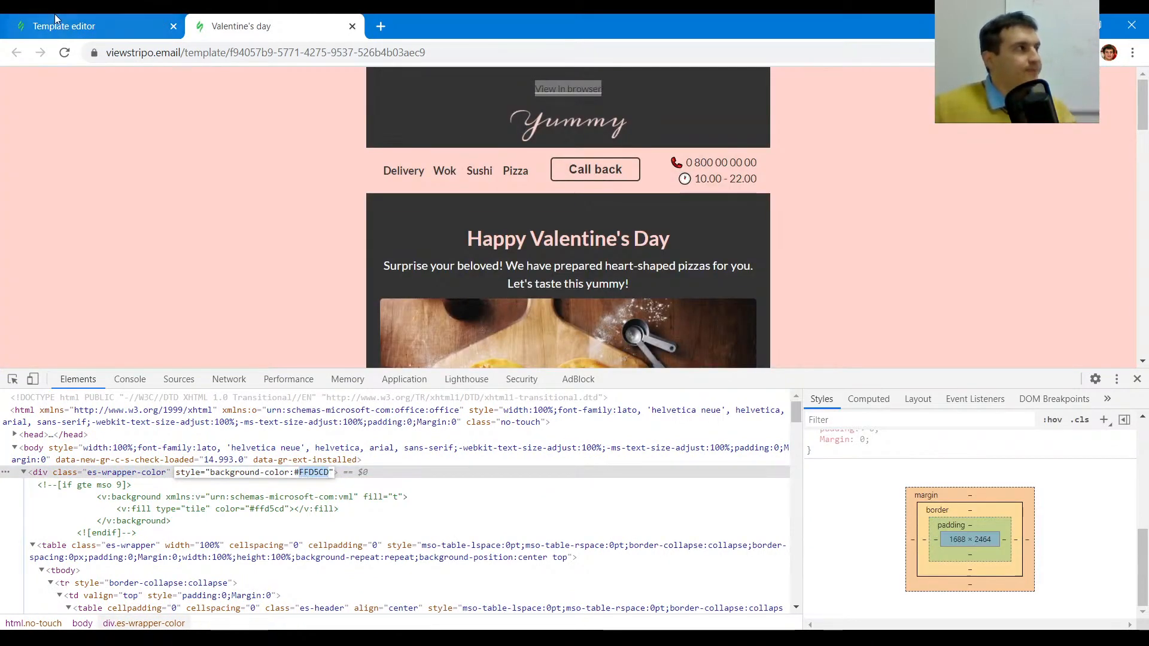
click(96, 26)
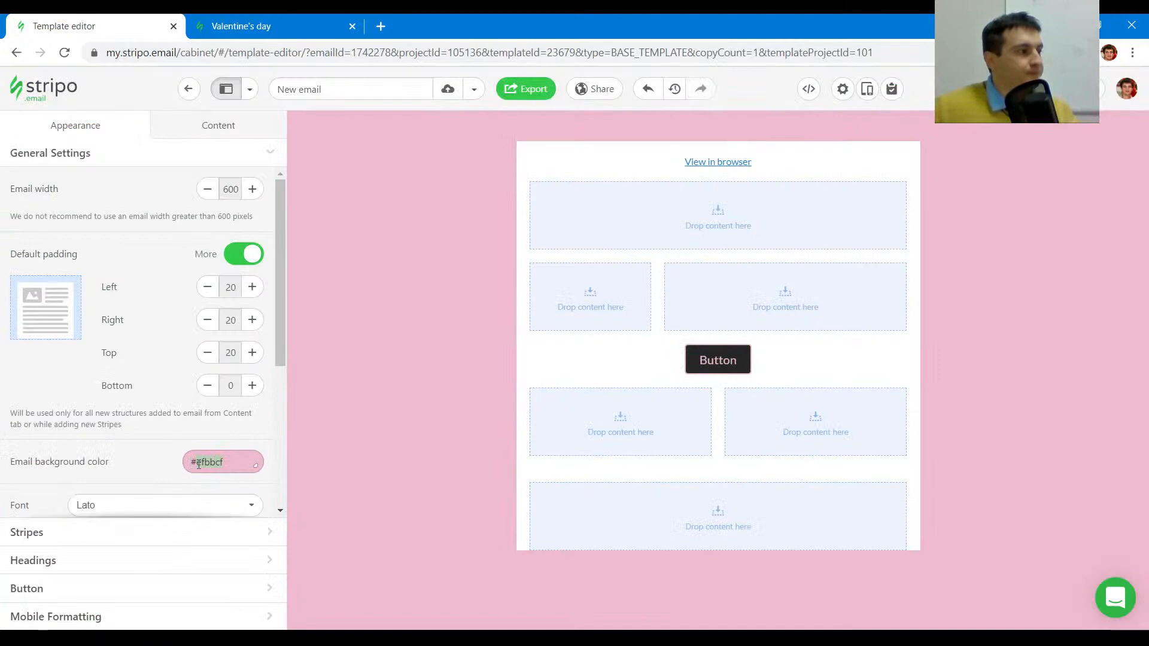
text(#FFD5CD)
- Inspect the Yummy logo in the reference email and select its image source URL for copying
click(328, 20)
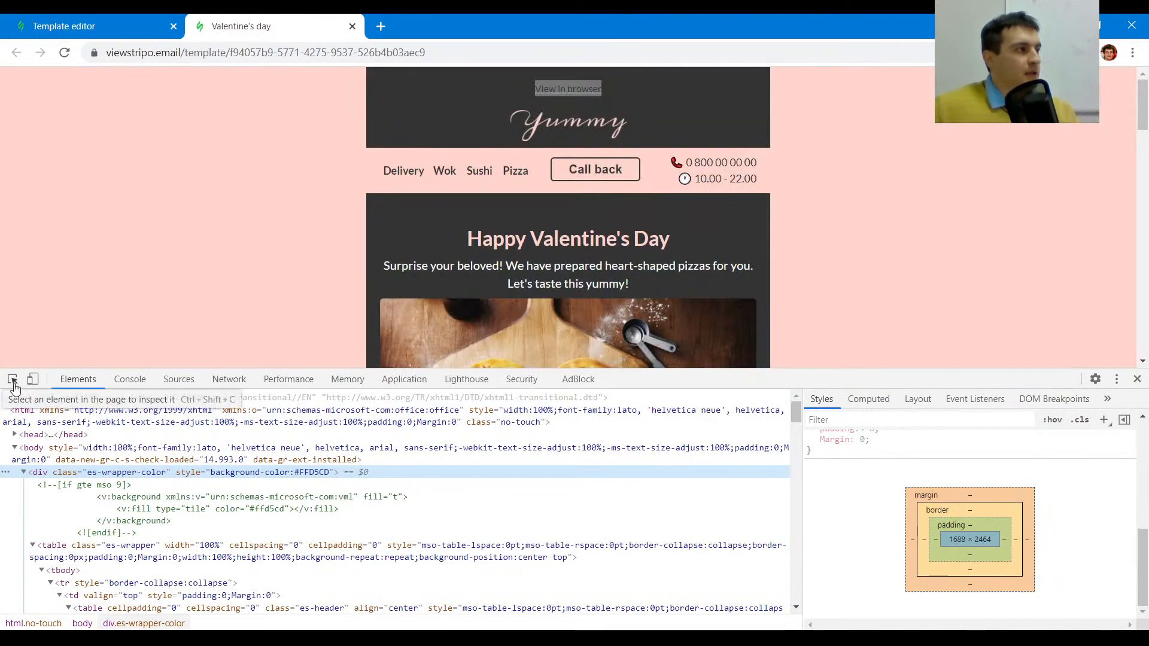
click(12, 378)
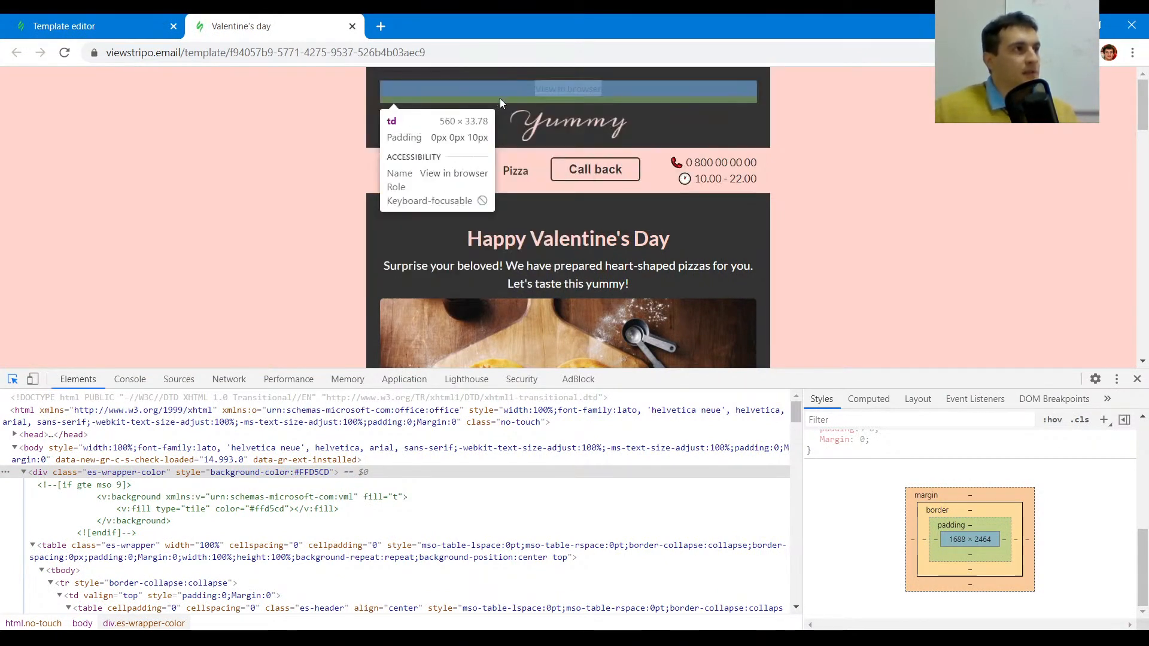
click(522, 114)
double_click(494, 490)
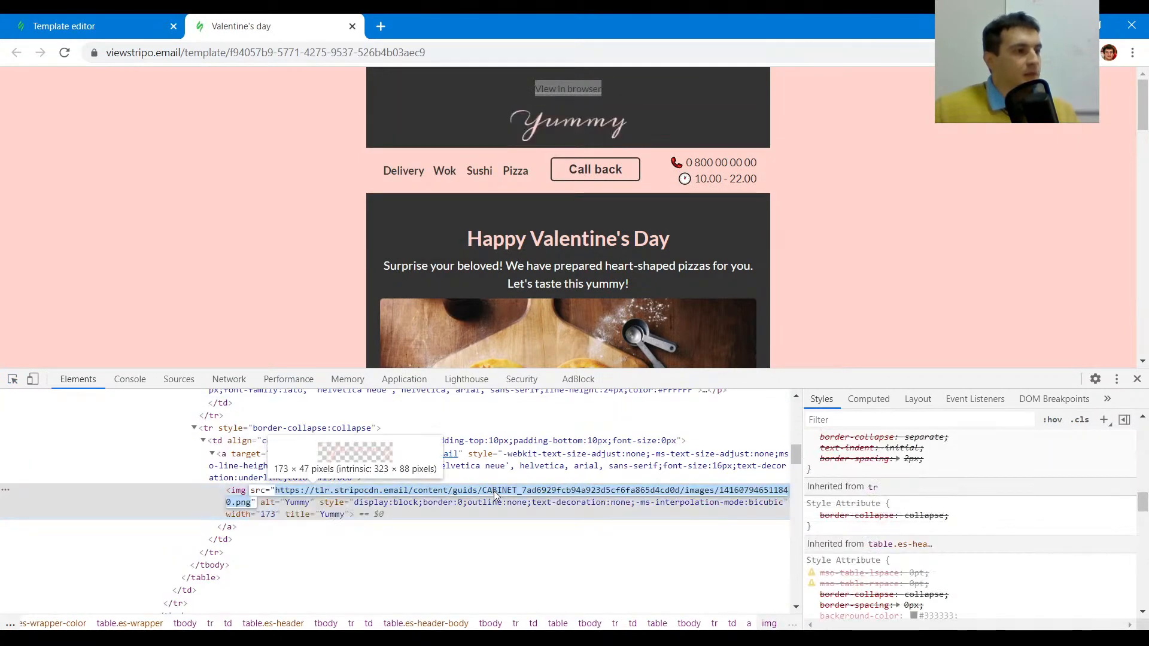
- Add an image block to the header's empty container in the template and load the copied logo URL as an external link
key(ctrl+Tab)
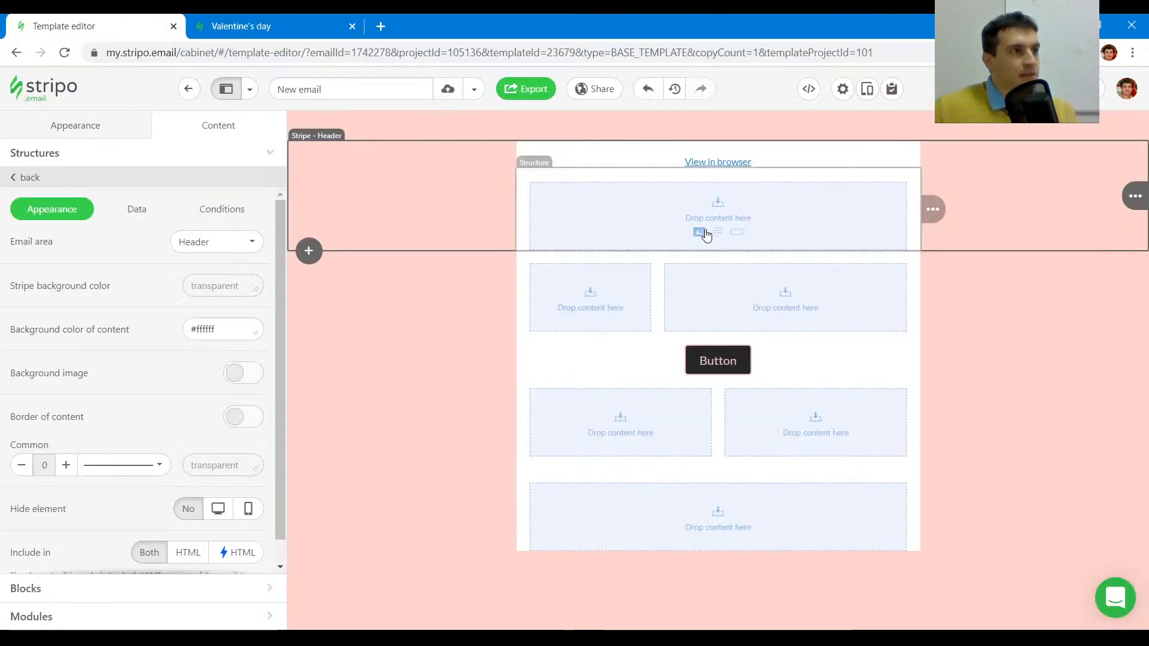
click(102, 362)
key(ctrl+v)
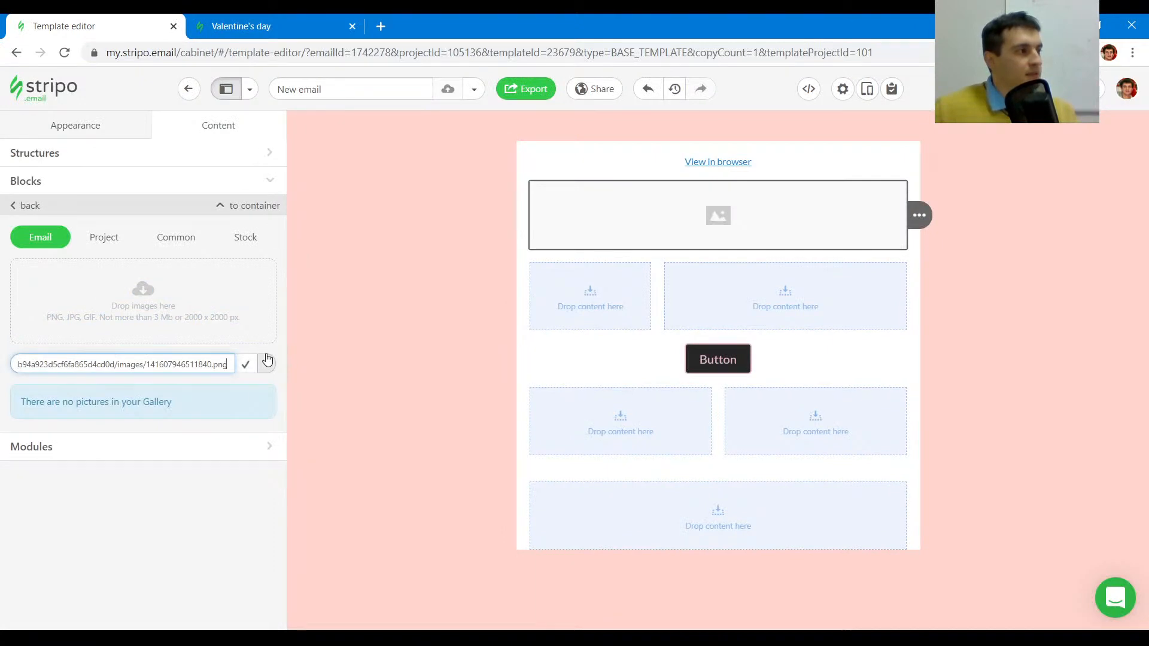
click(266, 363)
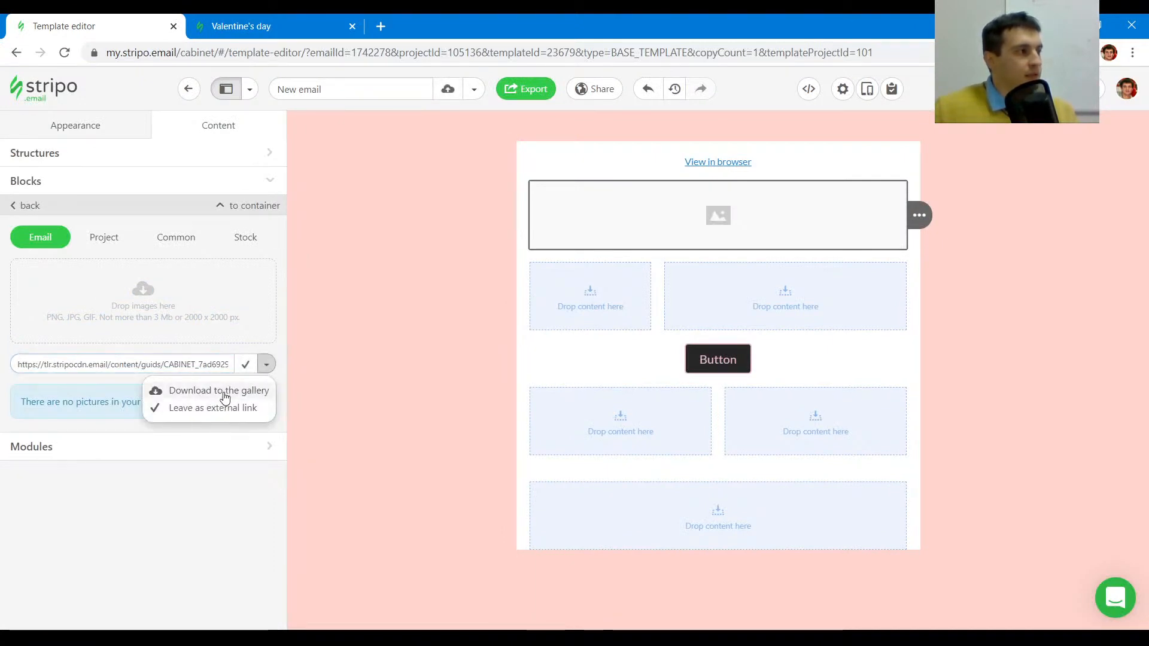
click(223, 409)
click(245, 363)
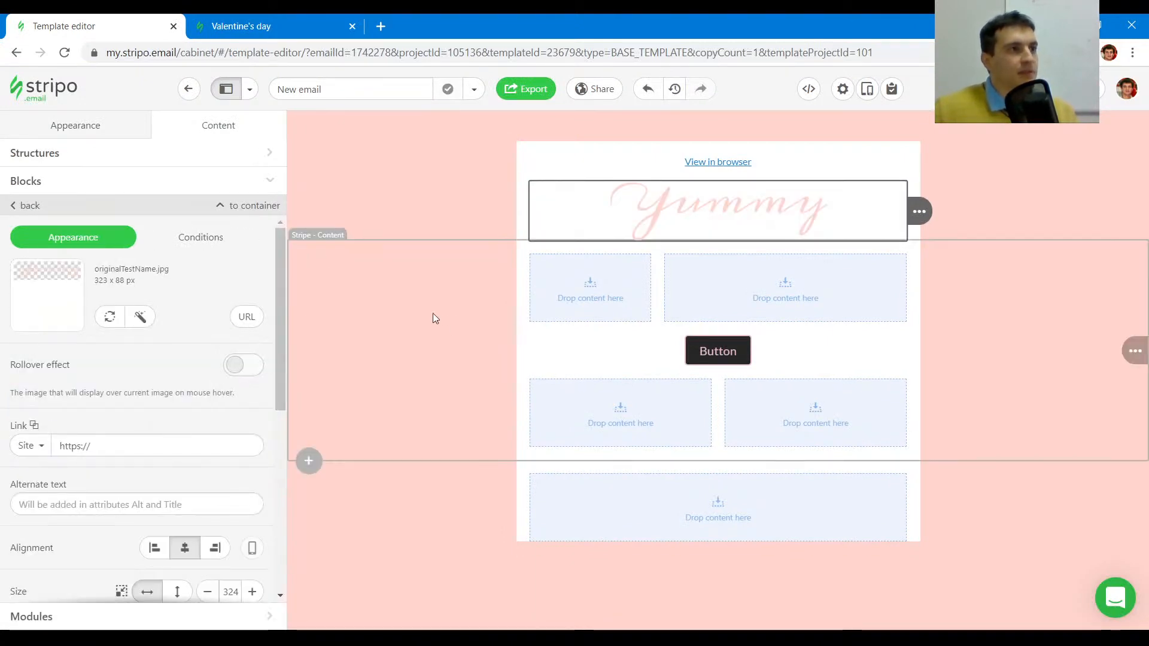
- Move the Yummy logo block directly under the "View in browser" text in the same header structure, as in the reference email
click(535, 150)
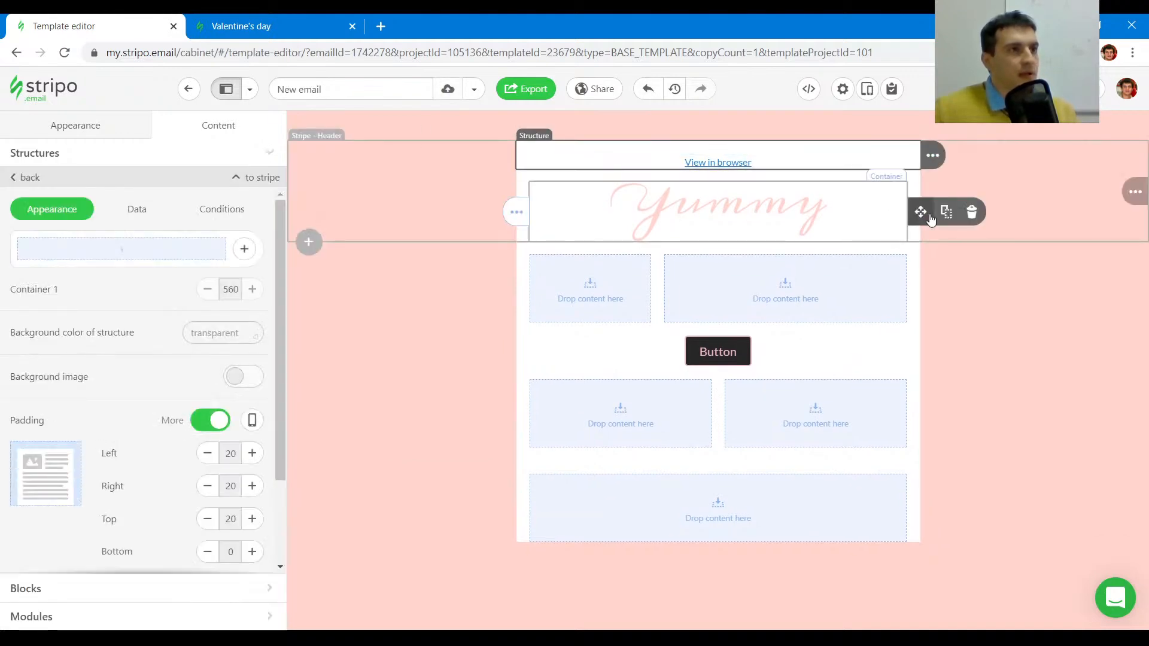
mouse_move(930, 218)
mouse_down()
mouse_move(833, 161)
mouse_move(821, 174)
mouse_move(559, 200)
mouse_up()
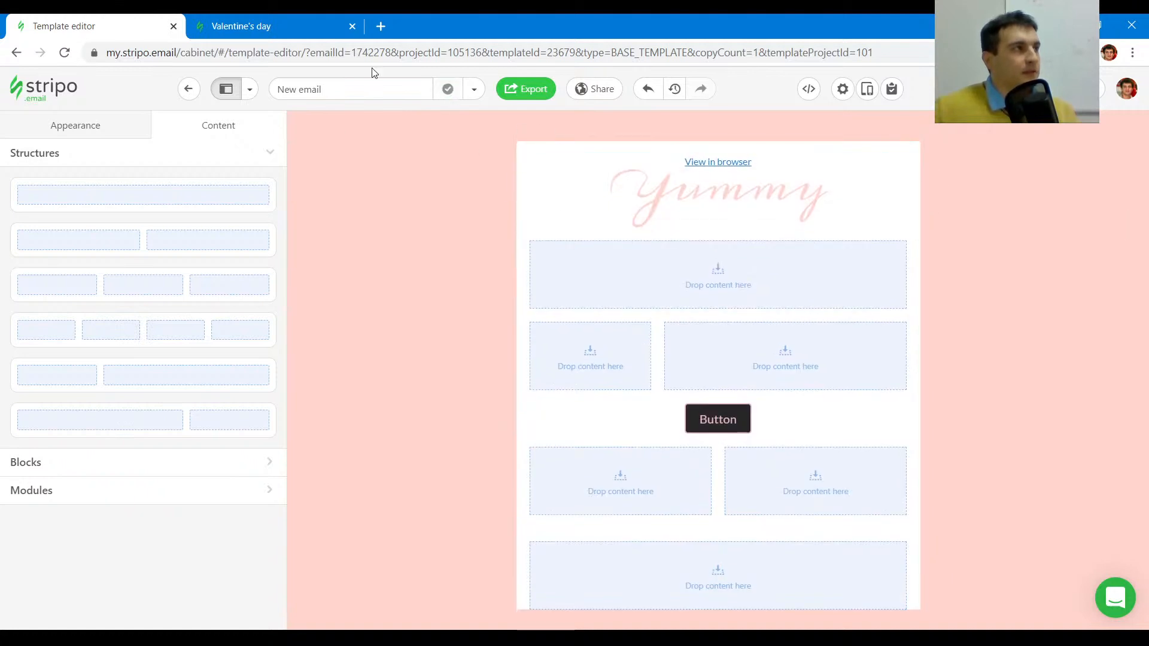
click(251, 21)
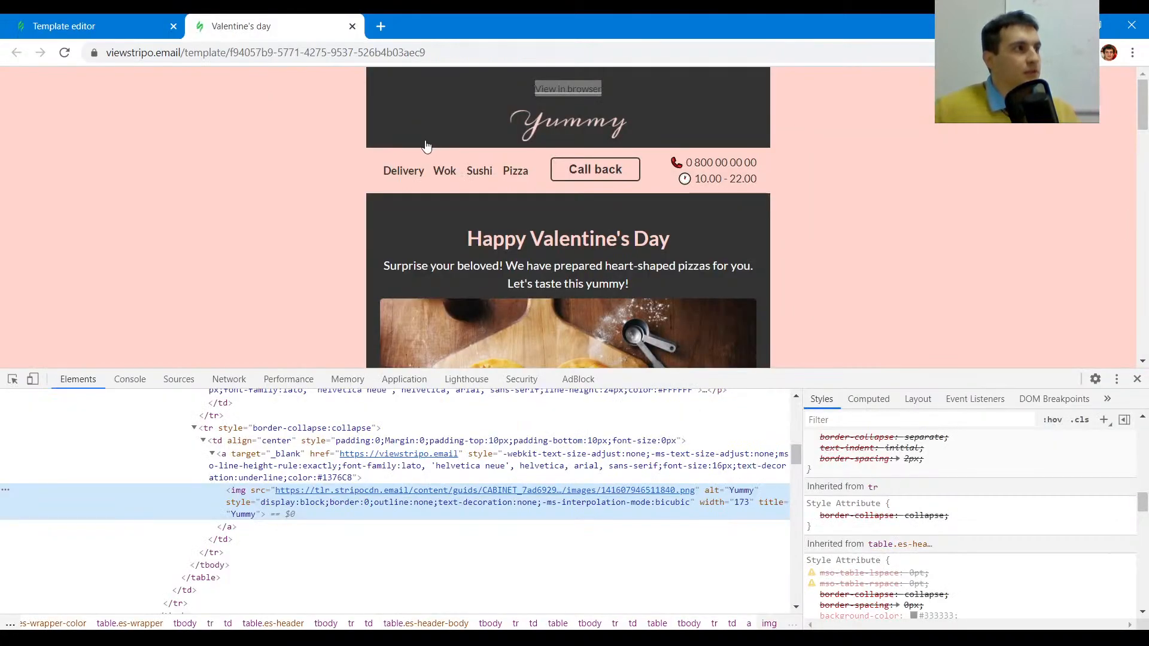
click(121, 19)
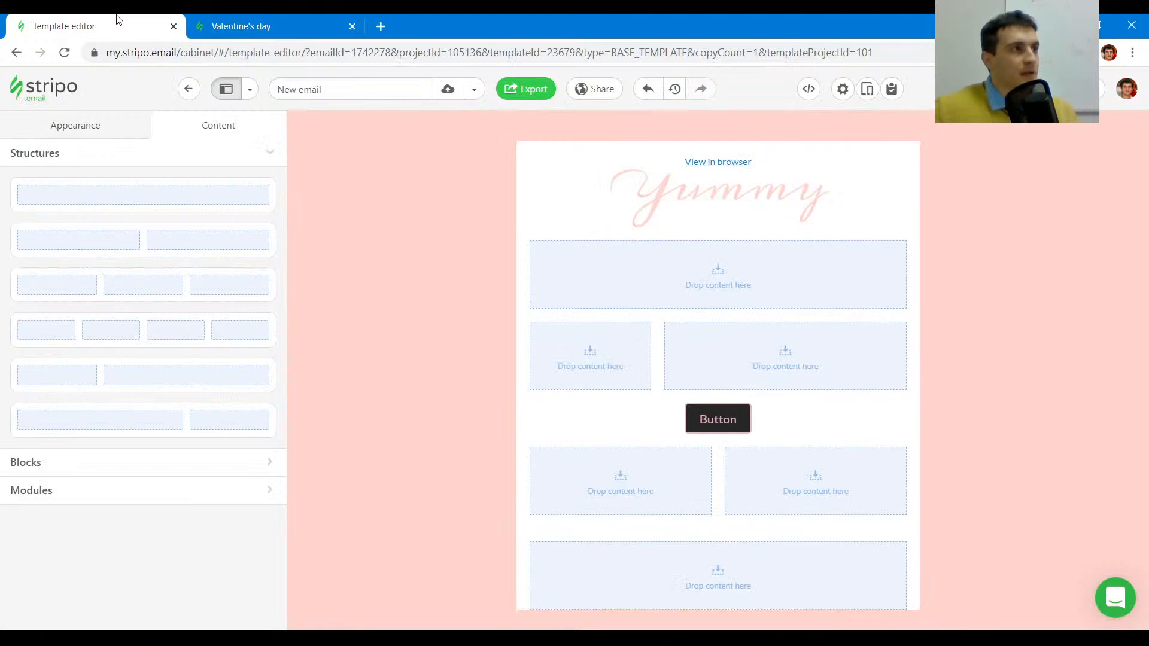
- Look up the reference header's background color and set the background of the structure with the link and logo to #333333
click(559, 149)
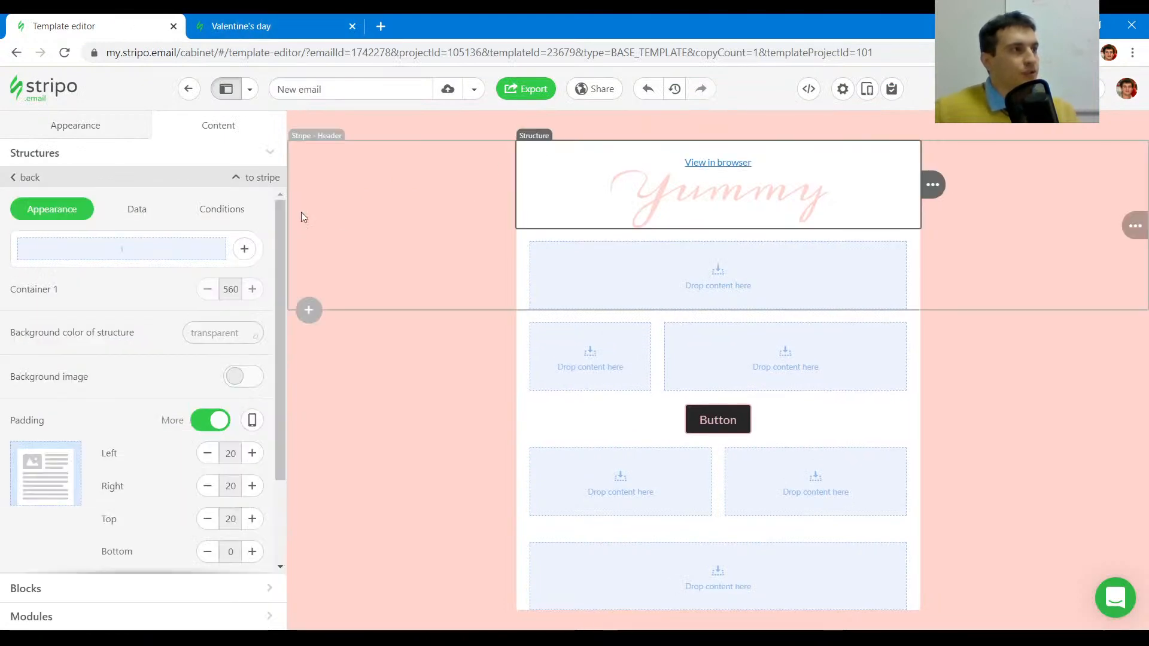
click(251, 24)
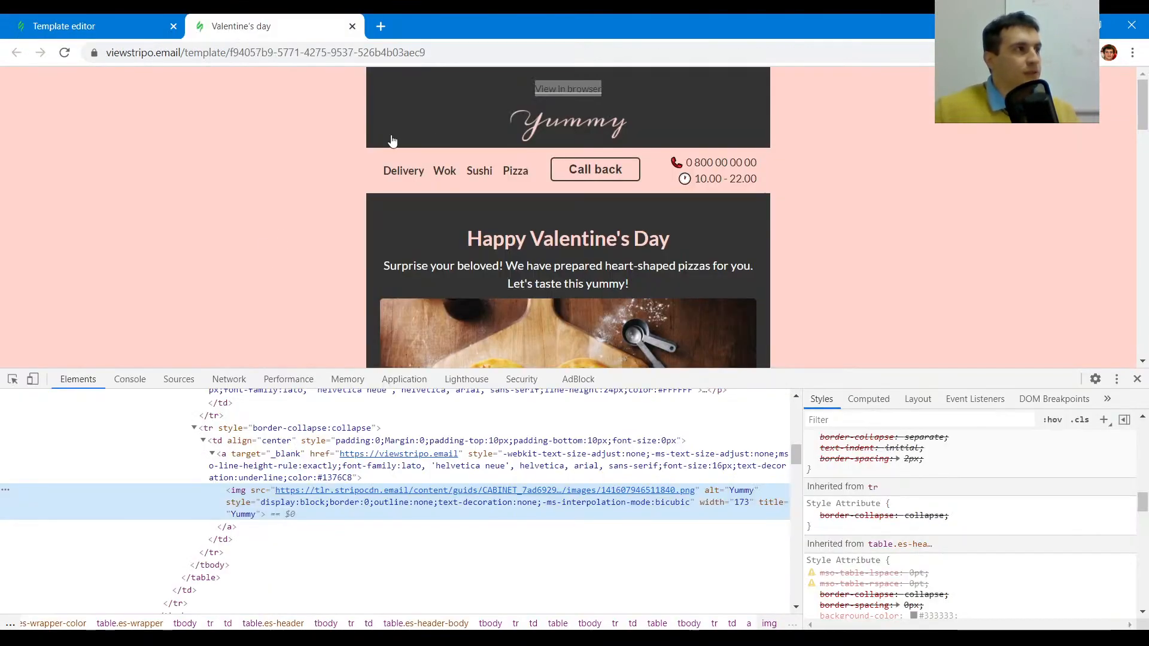
click(11, 380)
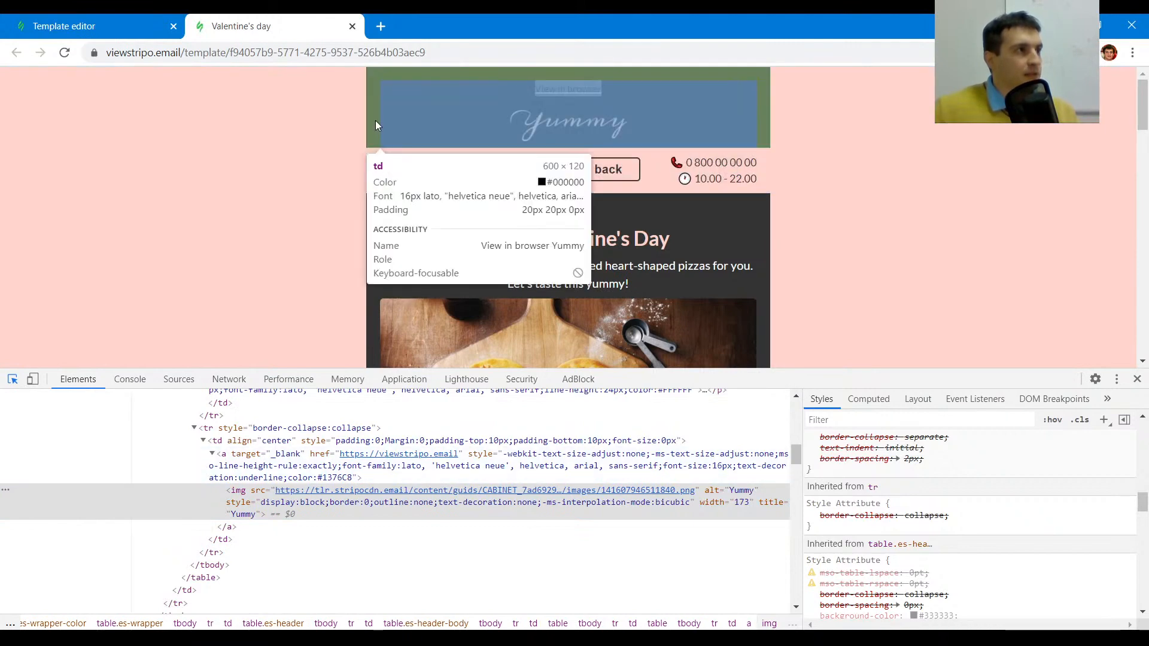
click(376, 122)
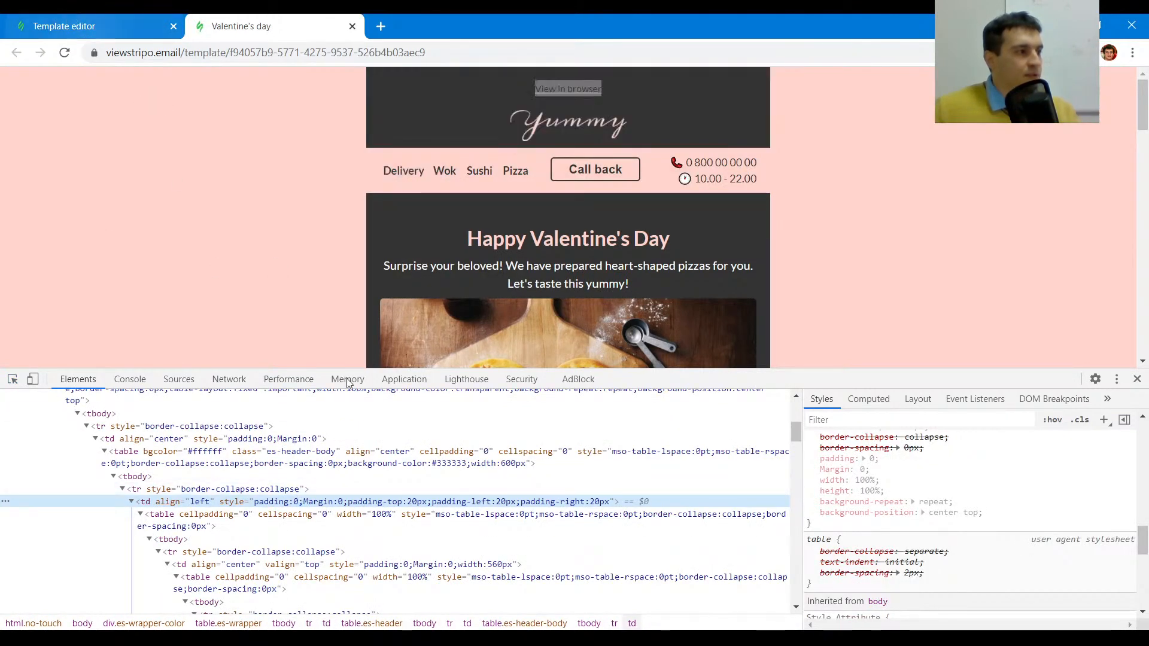
click(458, 465)
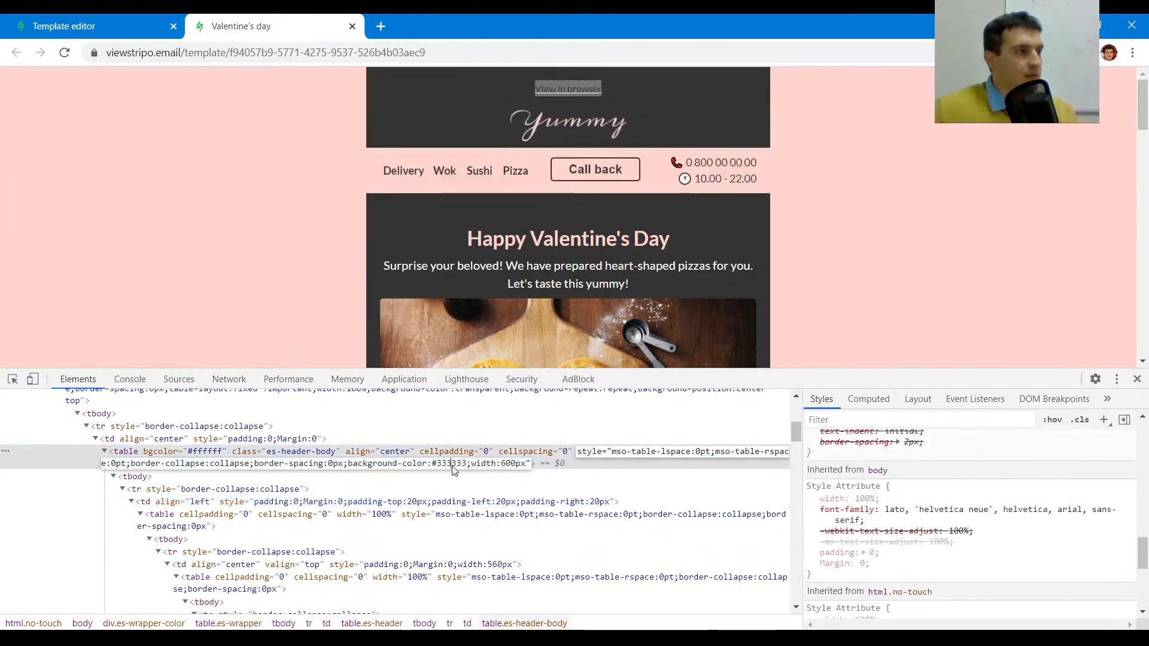
click(66, 25)
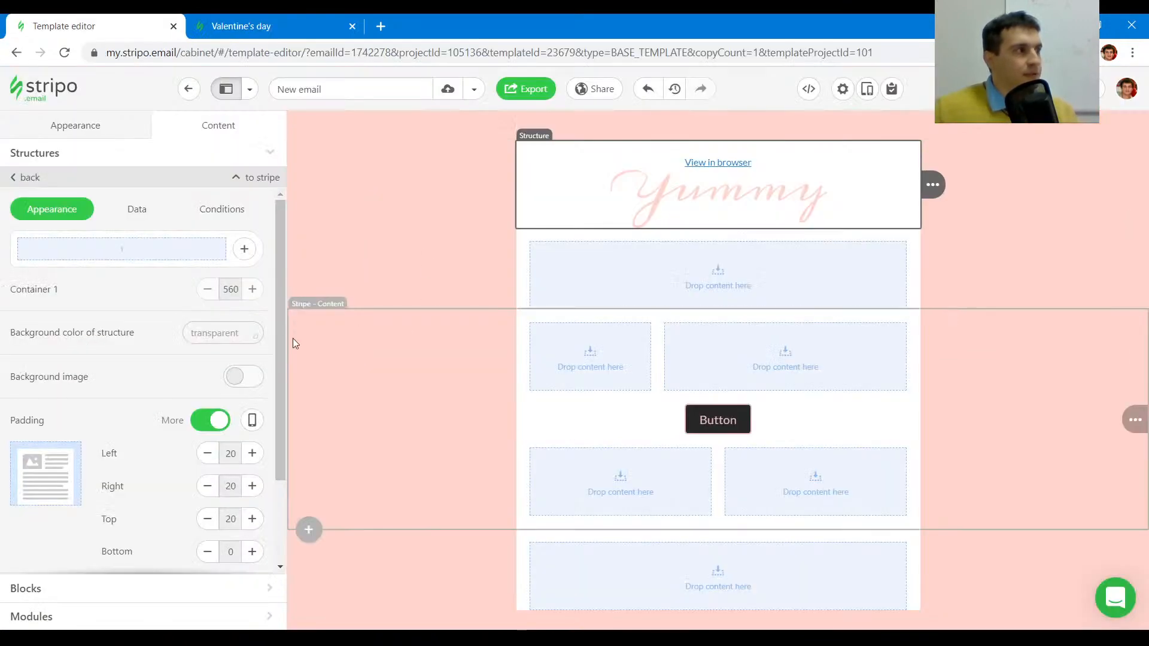
click(237, 334)
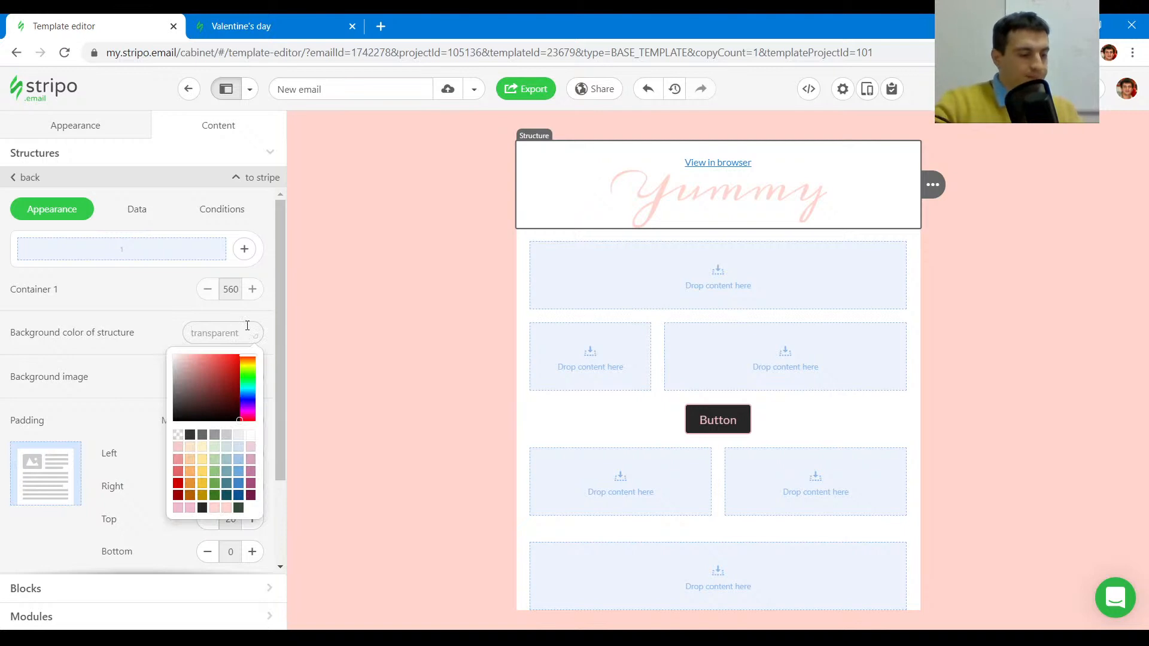
click(190, 435)
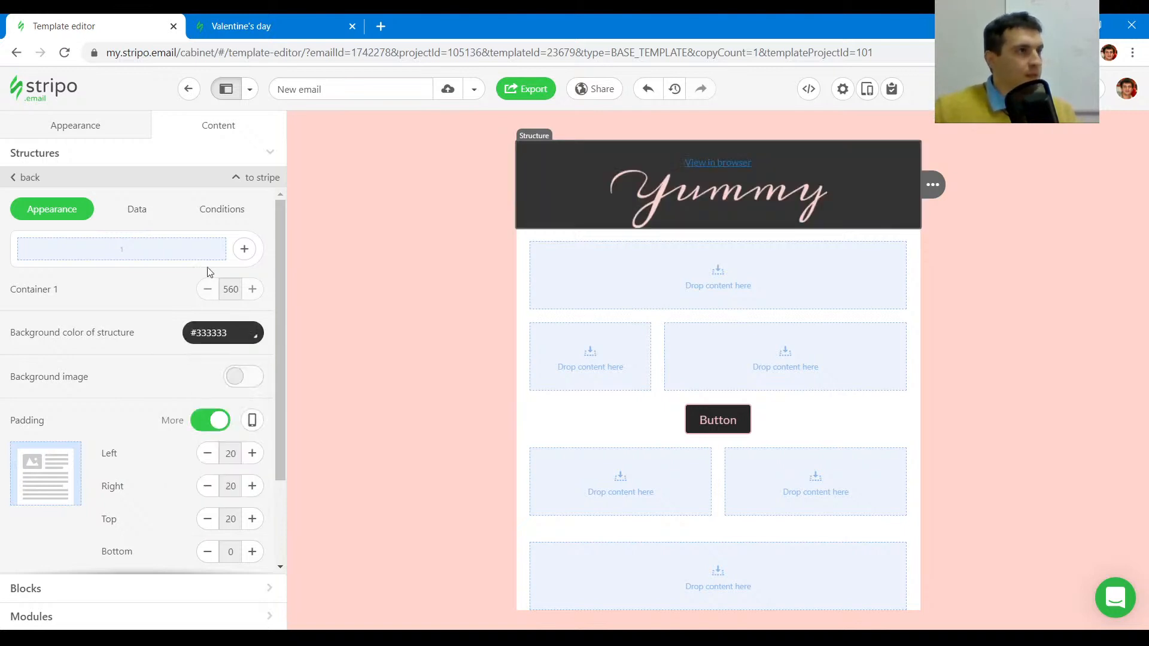
- Set the "View in browser" link color to #ffffff and check it against the link in the reference email
click(287, 24)
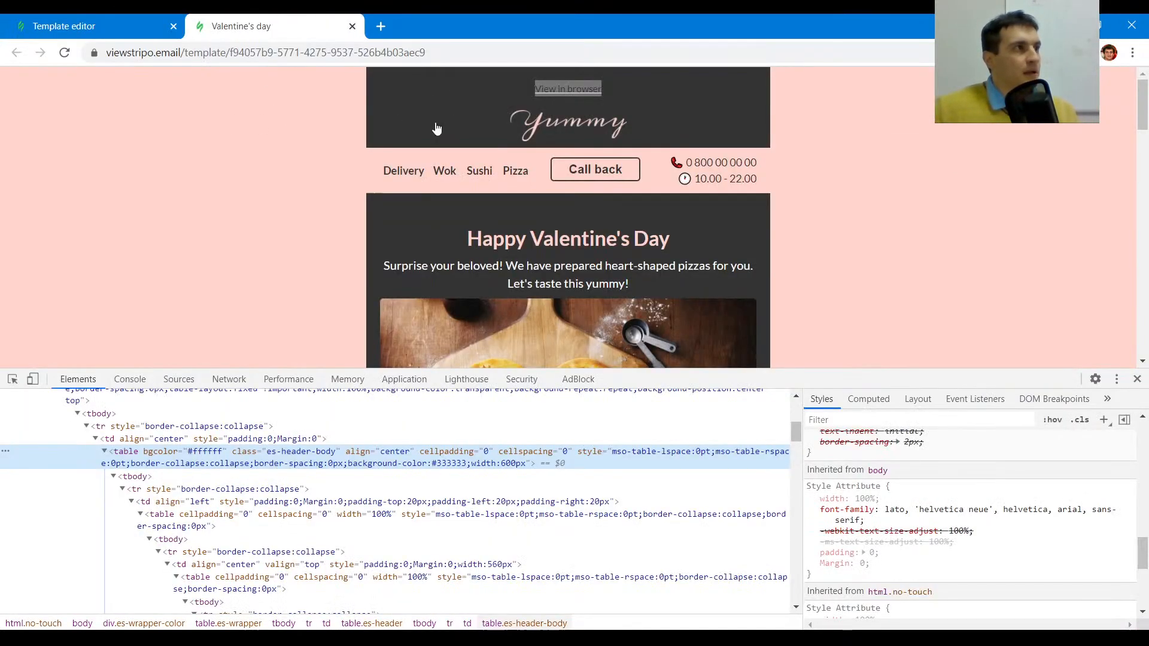
key(ctrl+Tab)
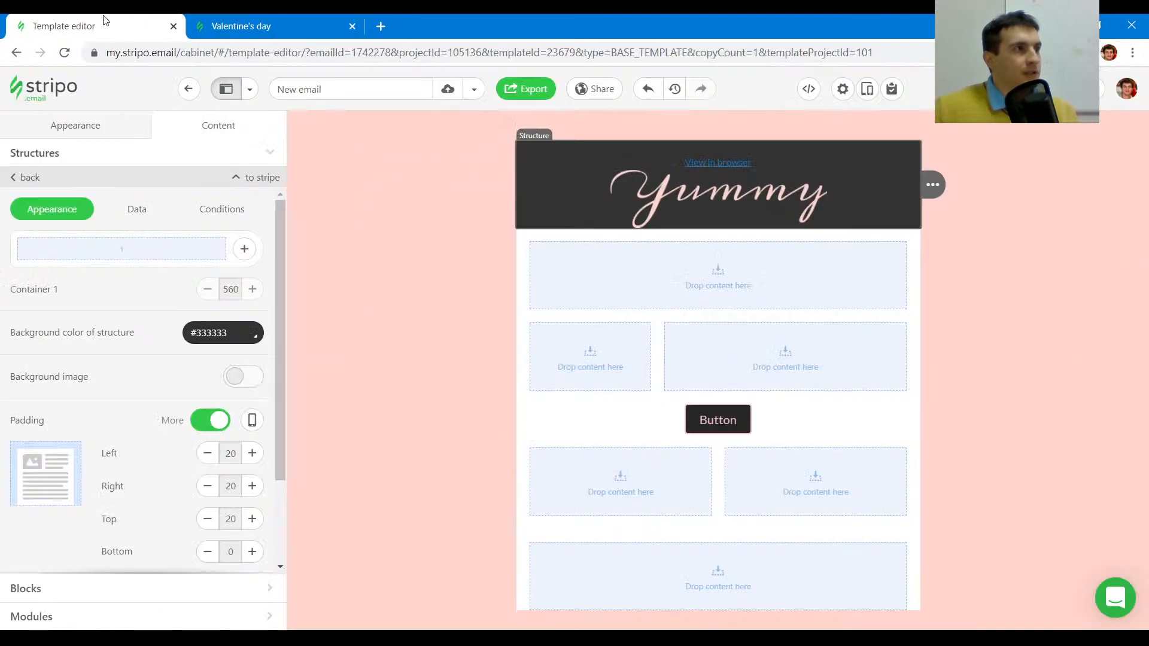
triple_click(733, 158)
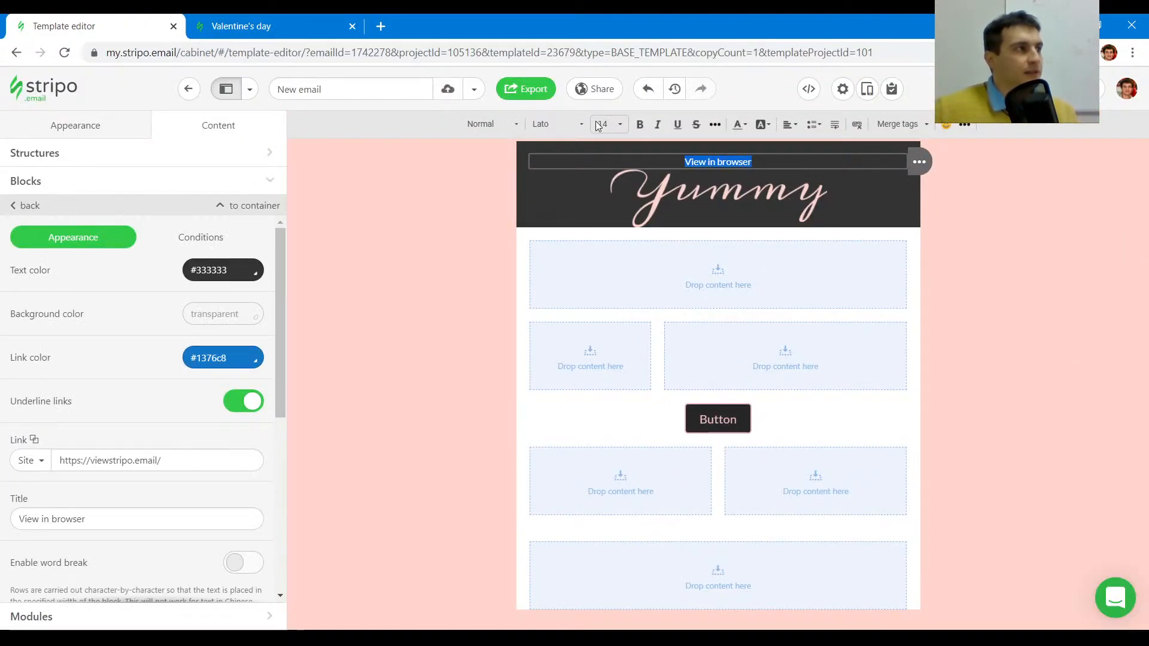
click(235, 362)
click(252, 460)
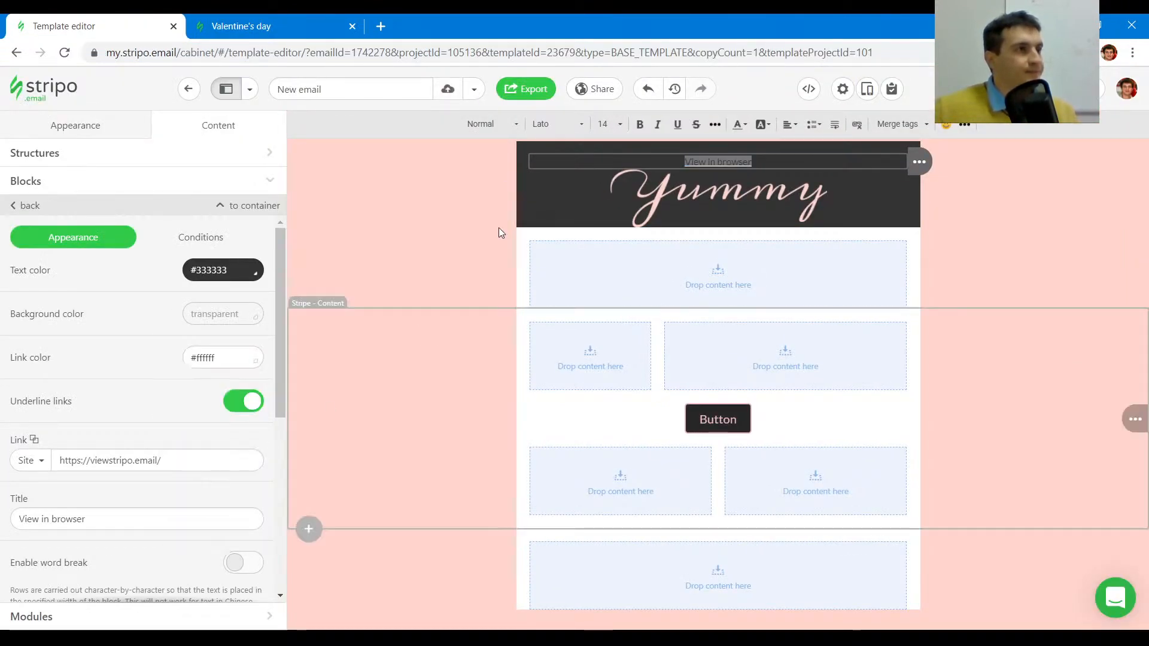
click(277, 23)
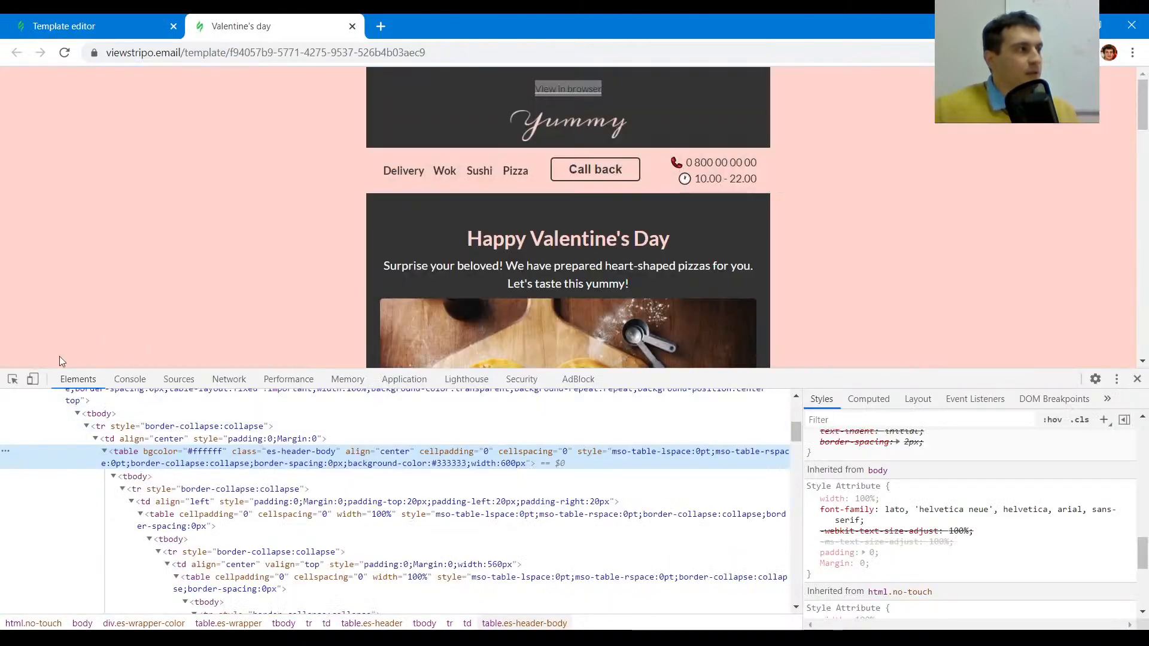
click(12, 379)
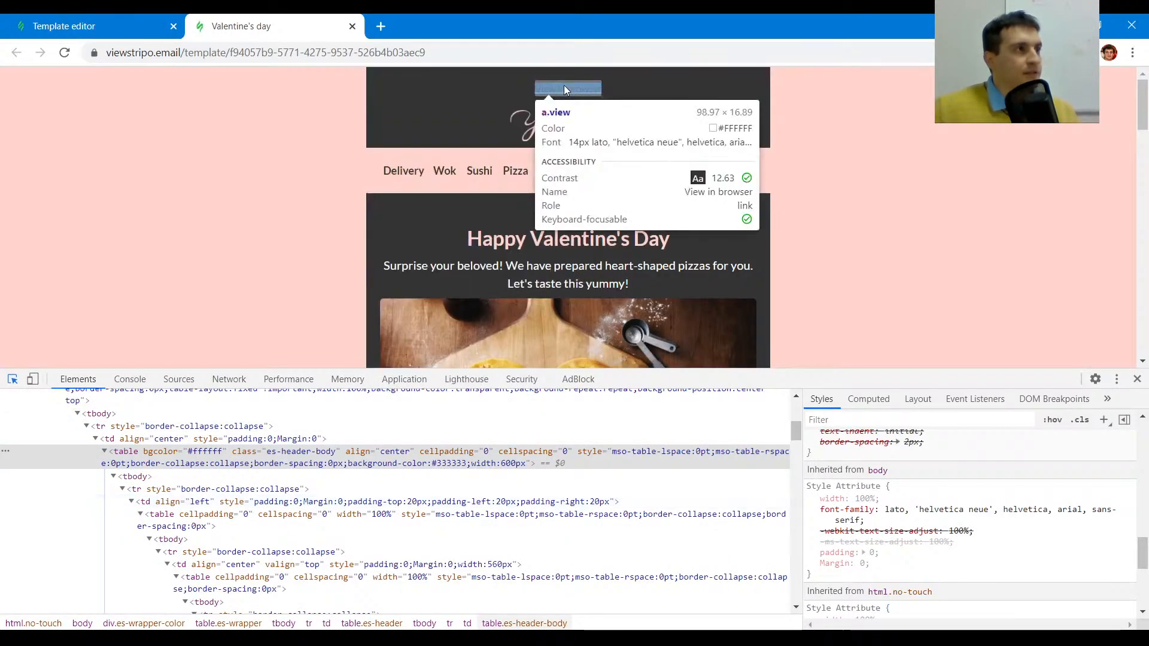
click(563, 89)
key(ctrl+shift+Tab)
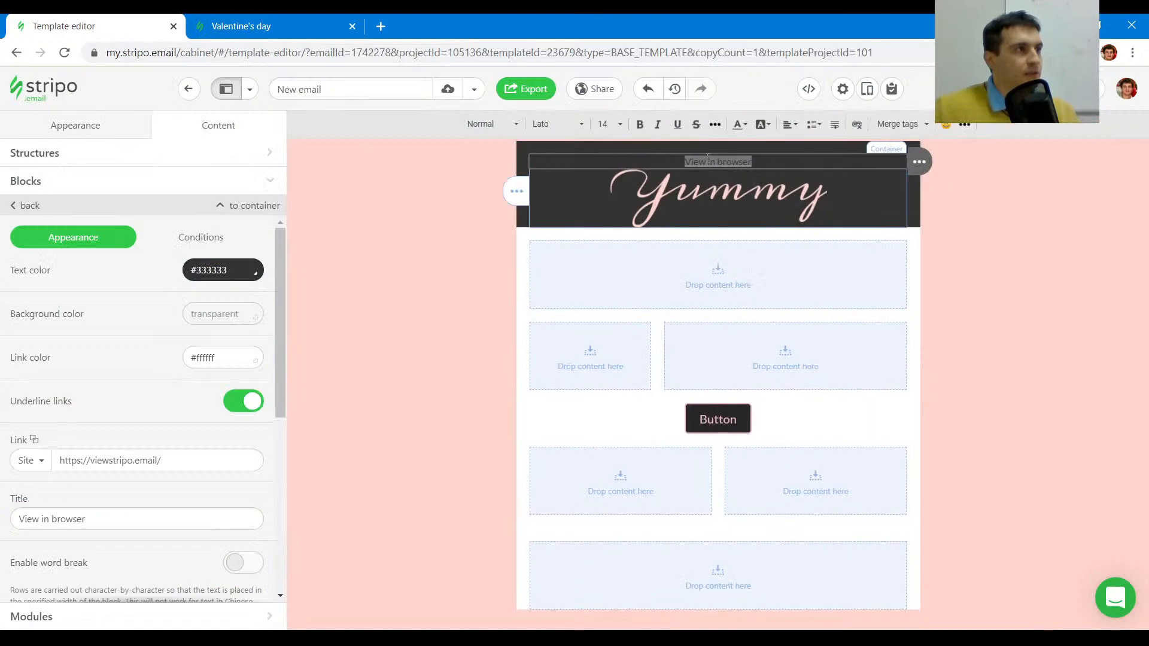
- Look up the logo's width in the reference email and set the template's Yummy logo width to 173
click(284, 18)
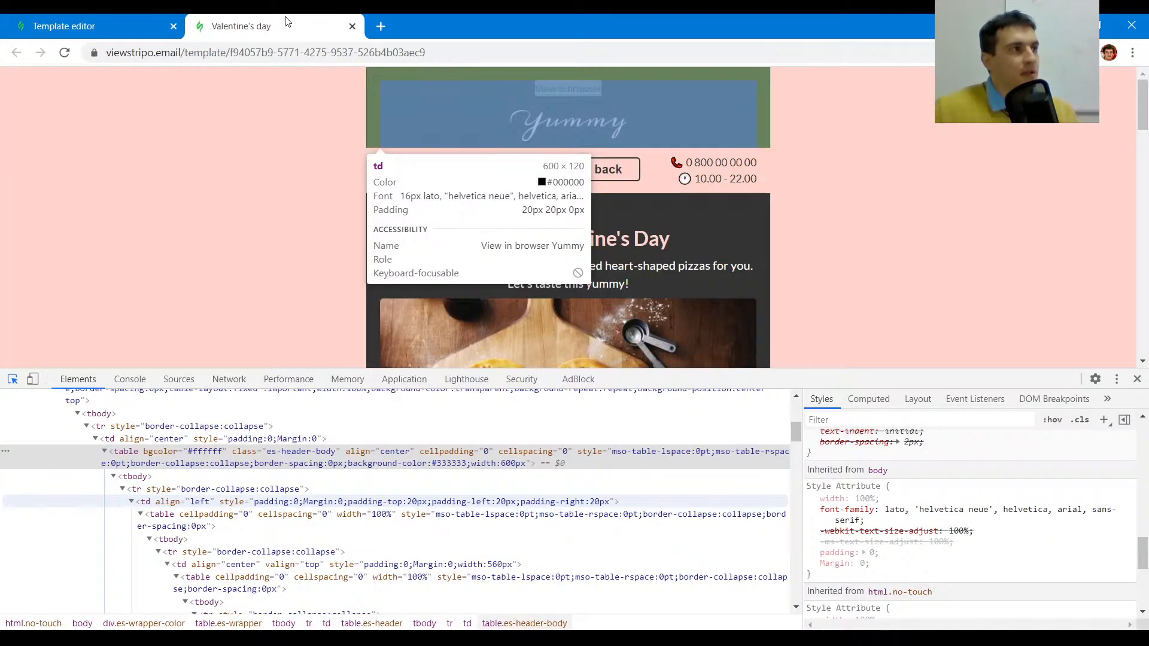
click(543, 118)
key(ctrl+shift+Tab)
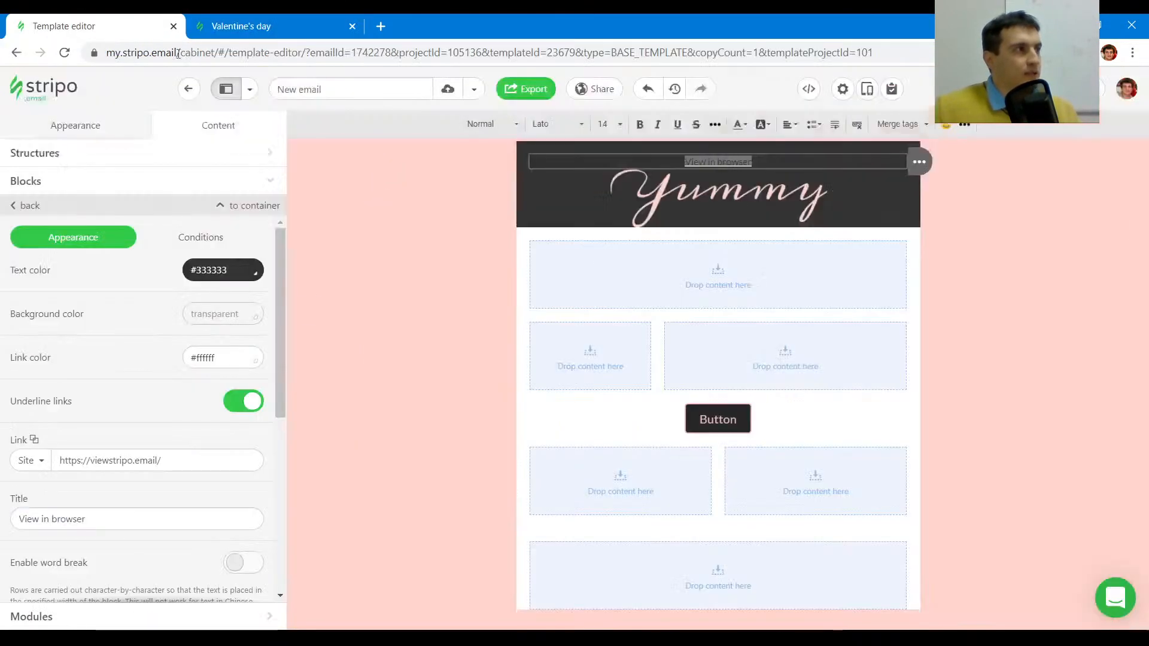
click(694, 203)
scroll(230, 469, down, 3)
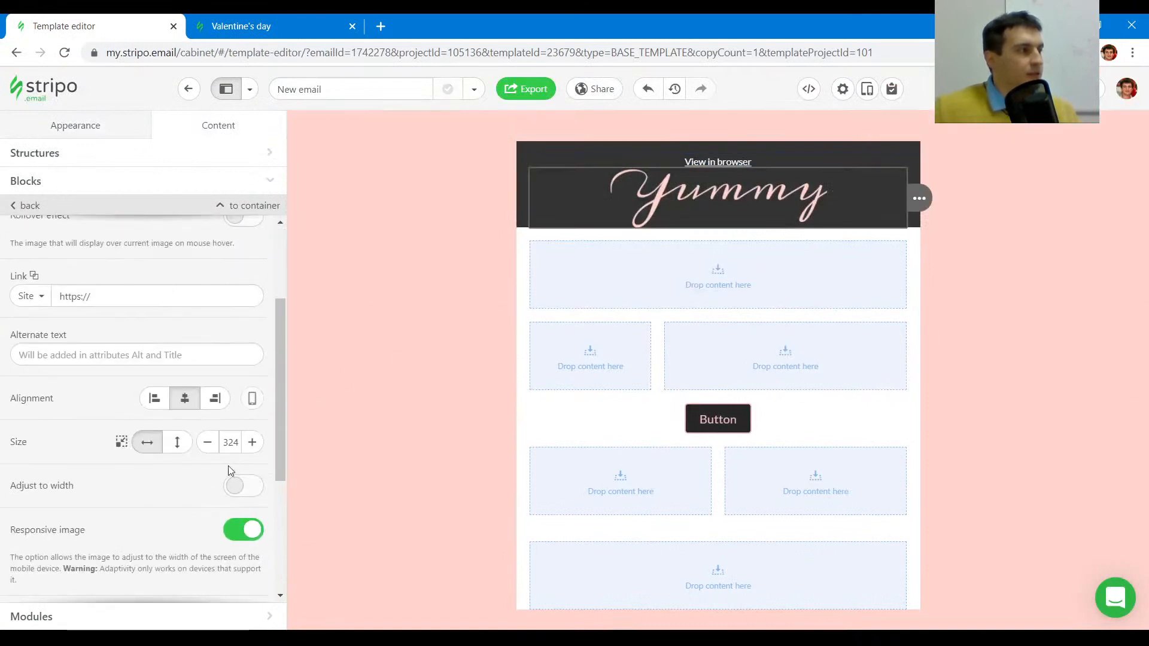
double_click(235, 440)
text(173)
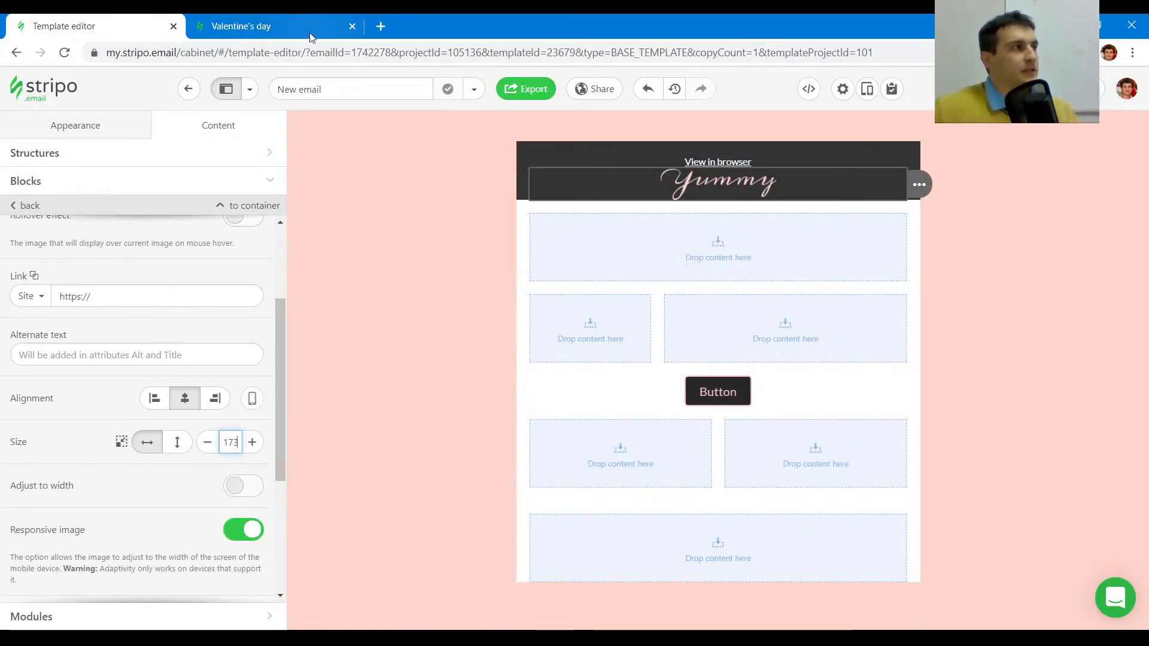
- Compare the reference header's padding with the padding of the template structure that holds the link and logo
click(305, 30)
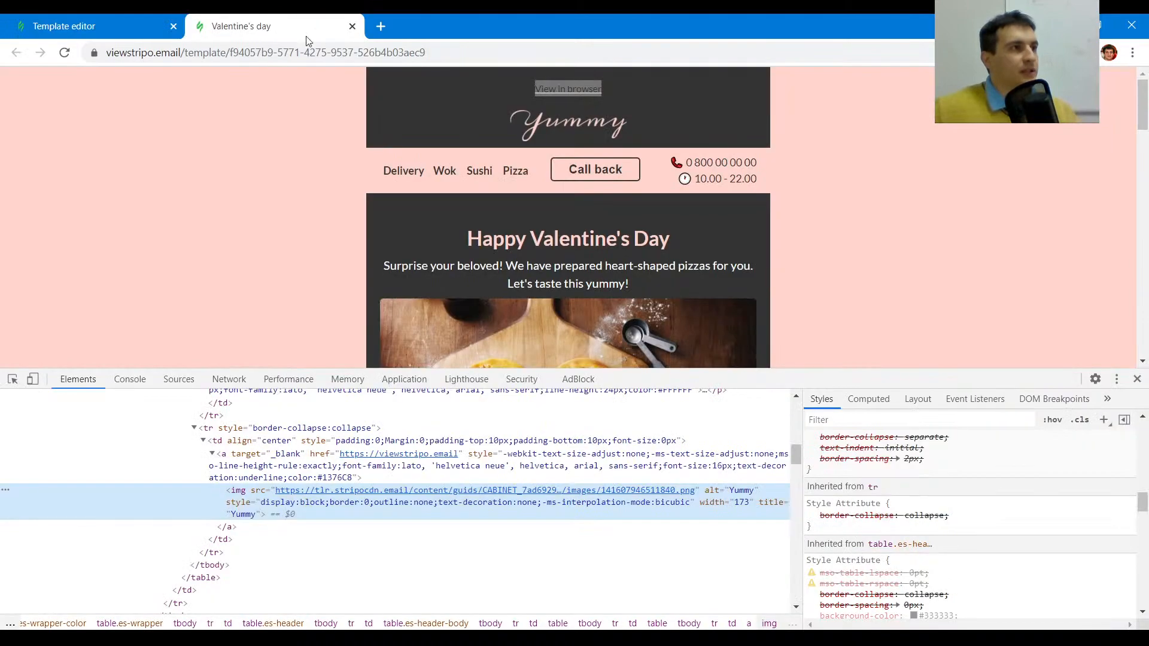
click(13, 378)
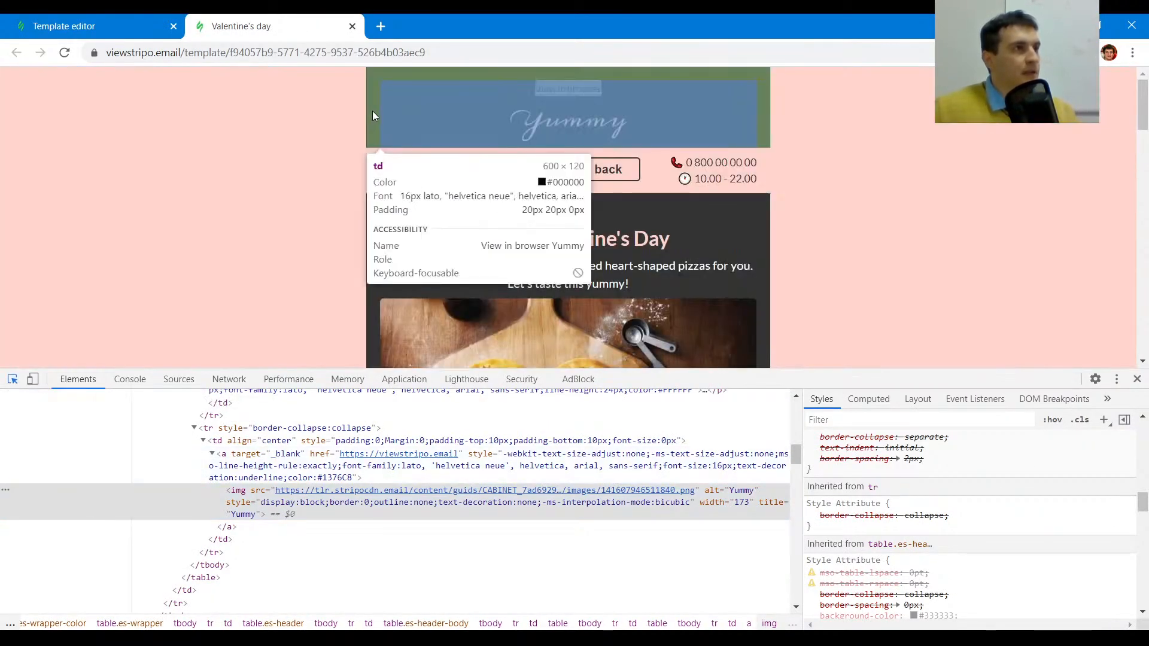
click(90, 26)
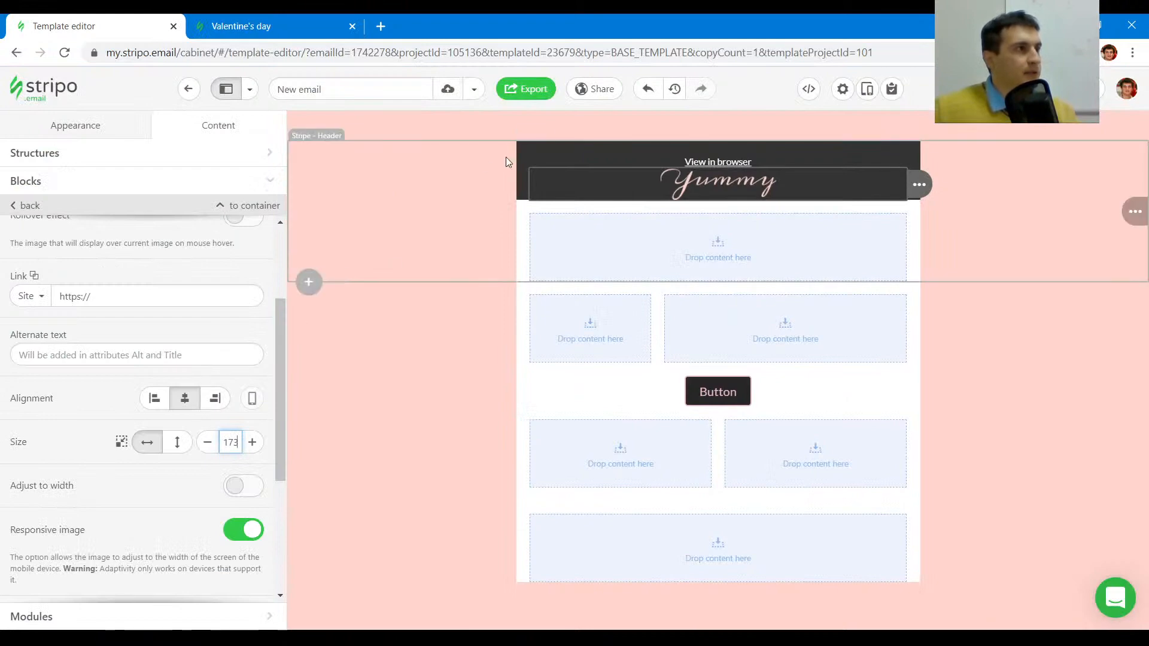
click(533, 148)
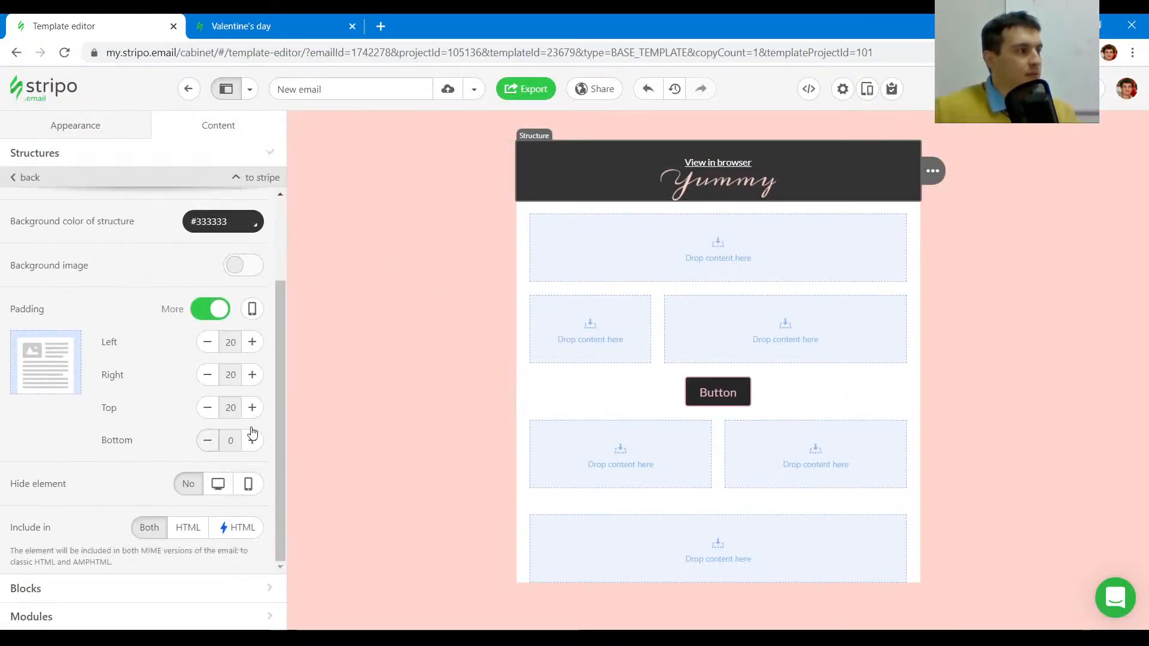
key(ctrl+Tab)
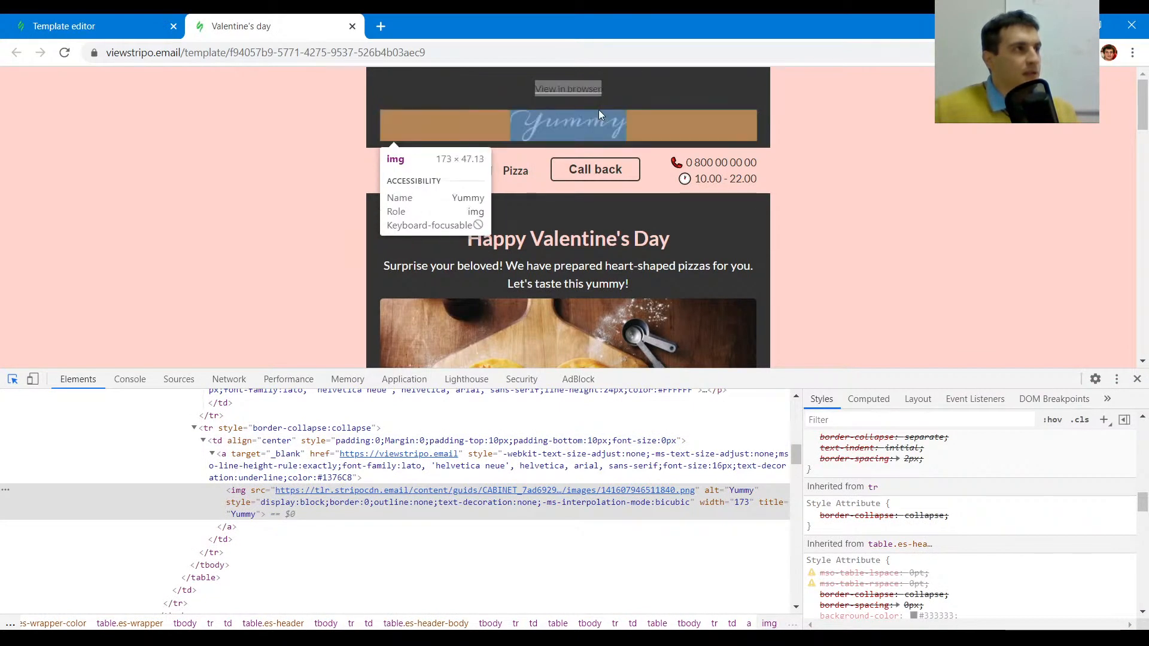
key(ctrl+shift+Tab)
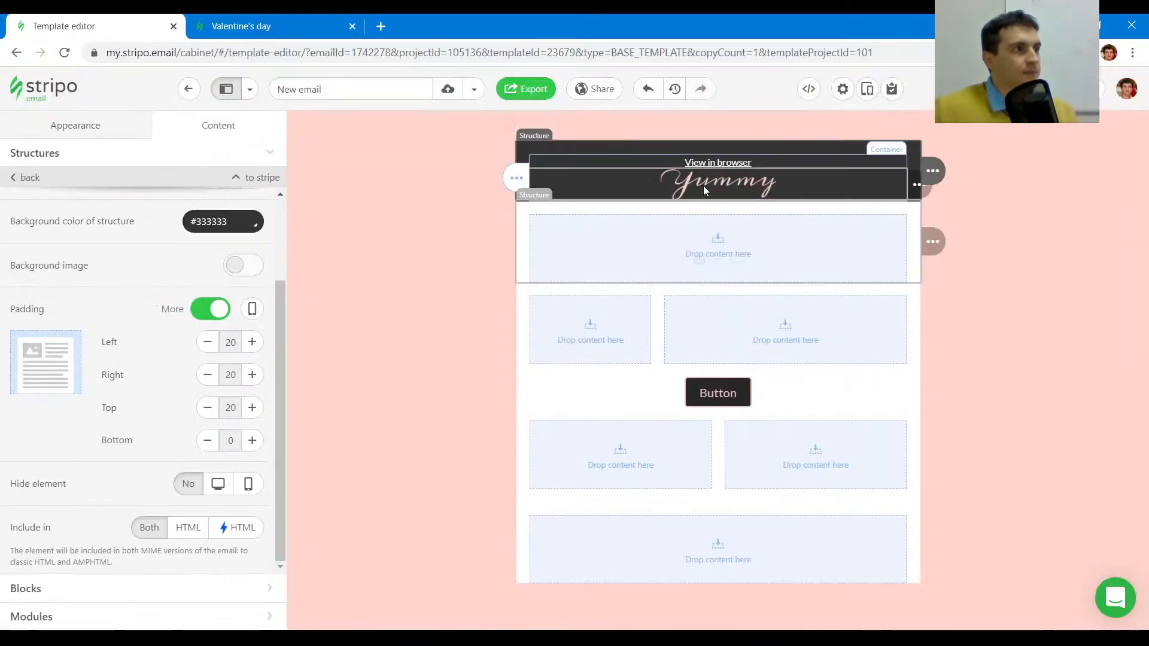
- Set the bottom padding of the "View in browser" text block to 10
click(698, 162)
scroll(174, 375, down, 5)
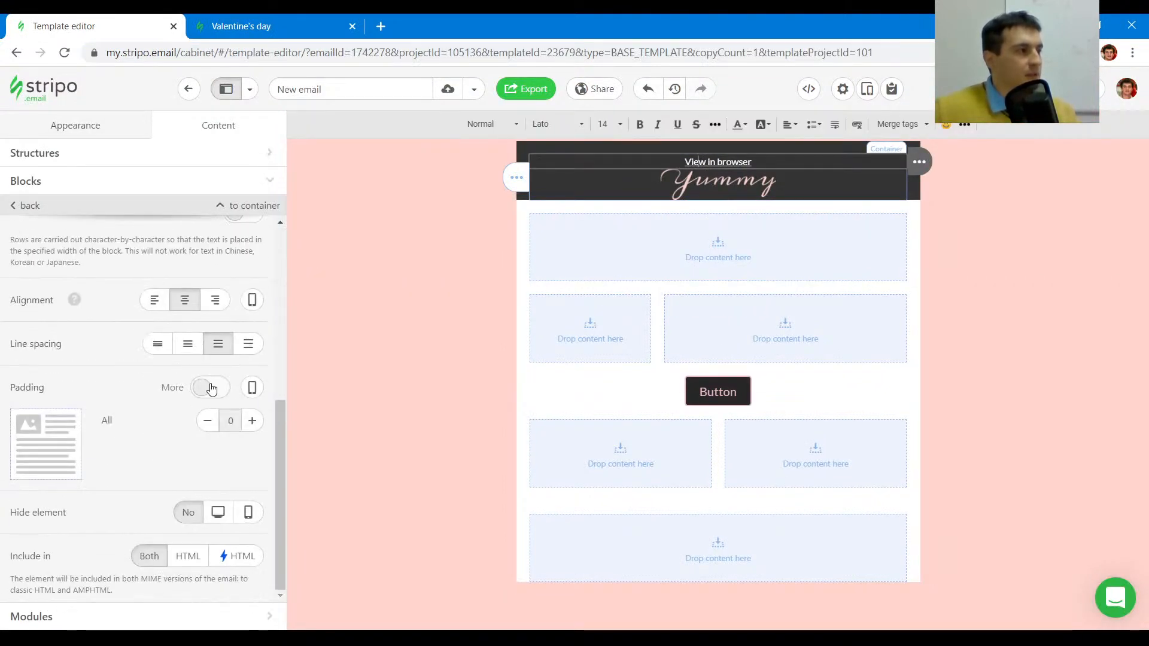
click(211, 389)
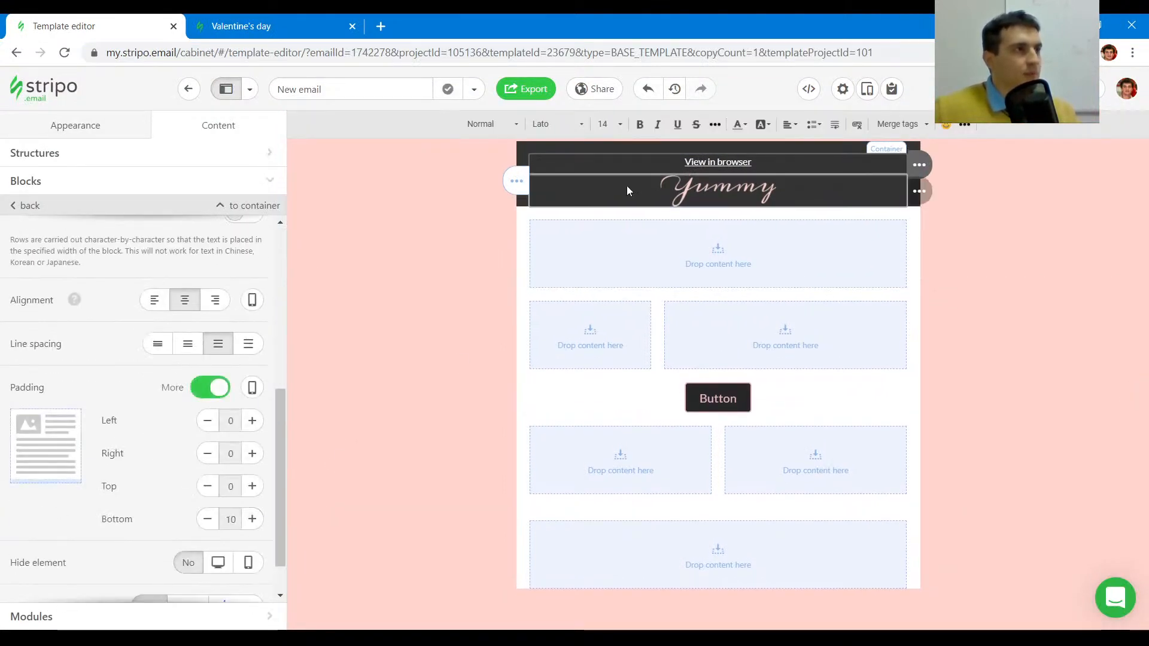
- Set the Yummy logo block's top and bottom padding to 10 and check the header spacing against the reference email
click(627, 186)
scroll(217, 441, down, 5)
click(204, 393)
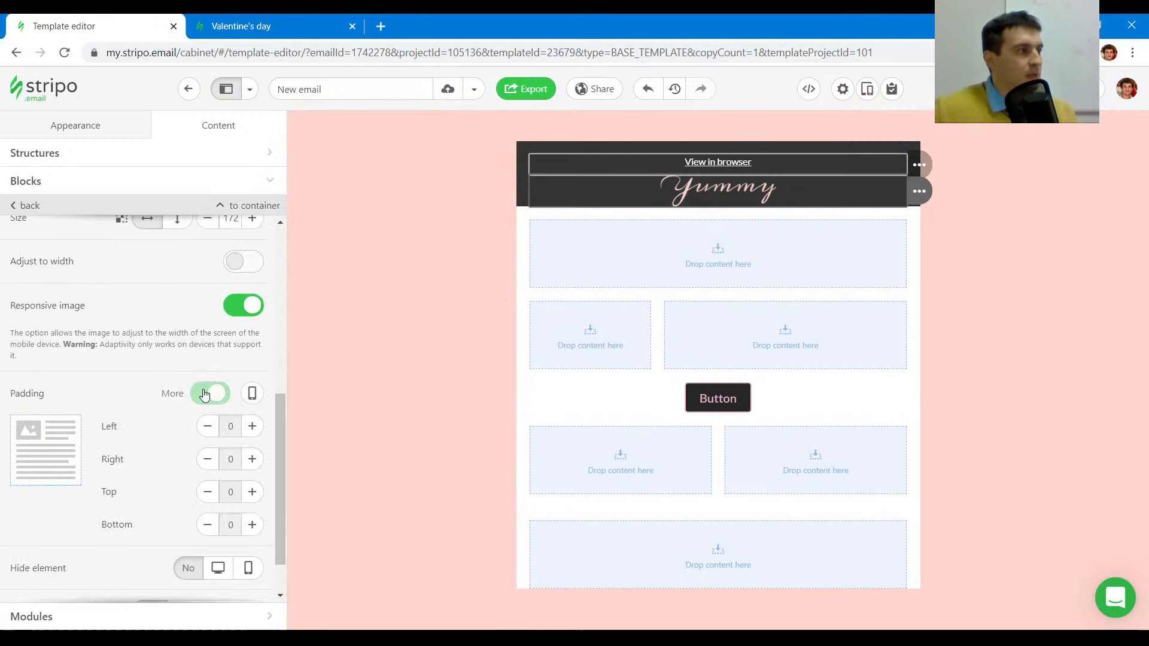
click(252, 492)
click(252, 492)
click(251, 524)
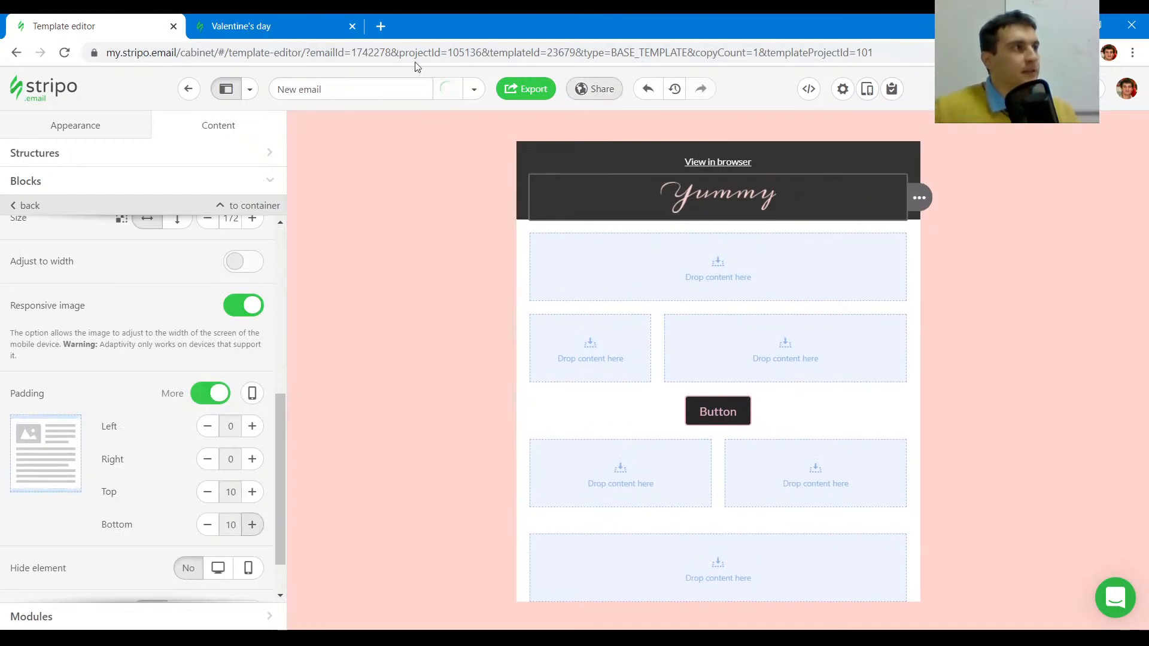
click(272, 26)
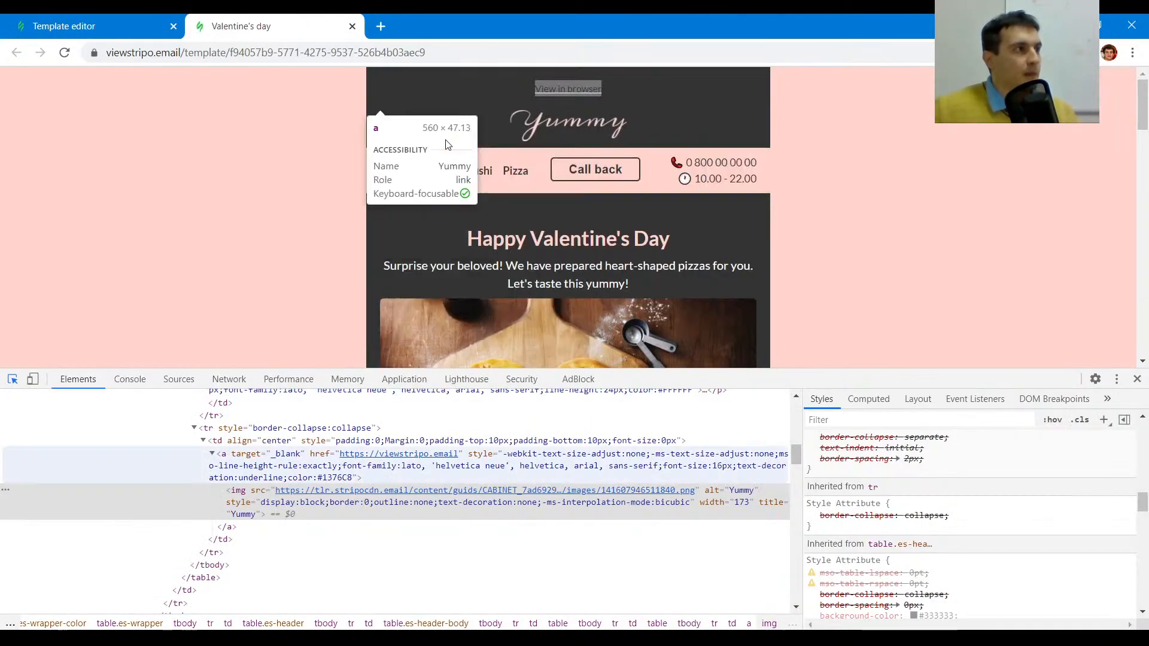
click(141, 26)
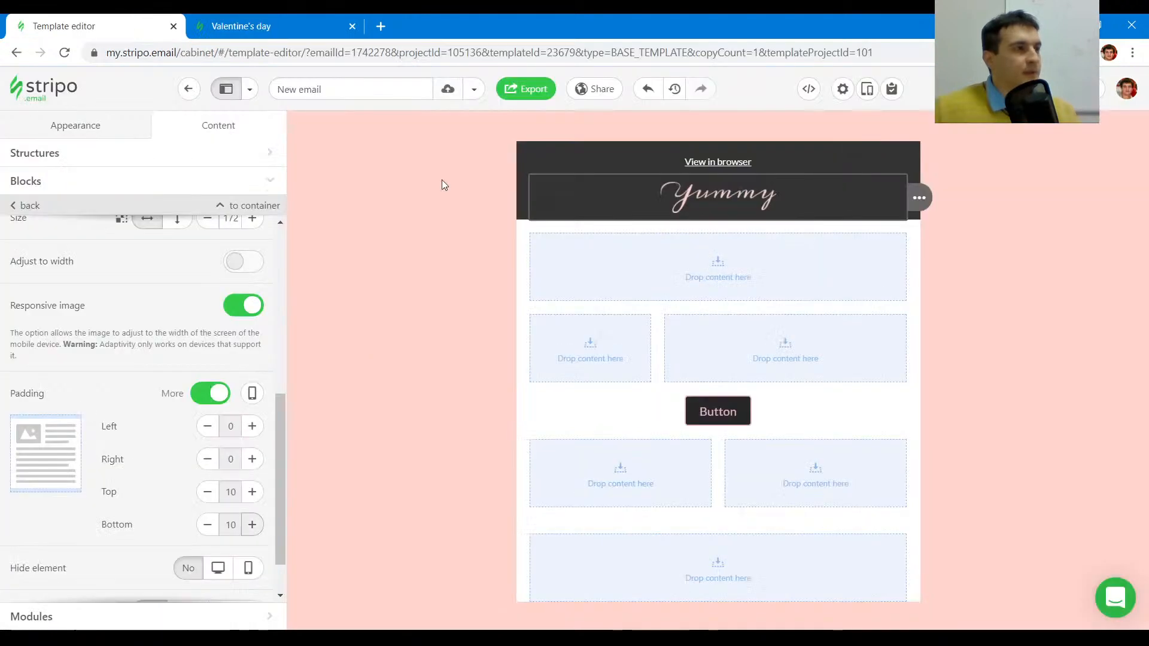
- Make the content background color of the header stripe transparent
click(547, 227)
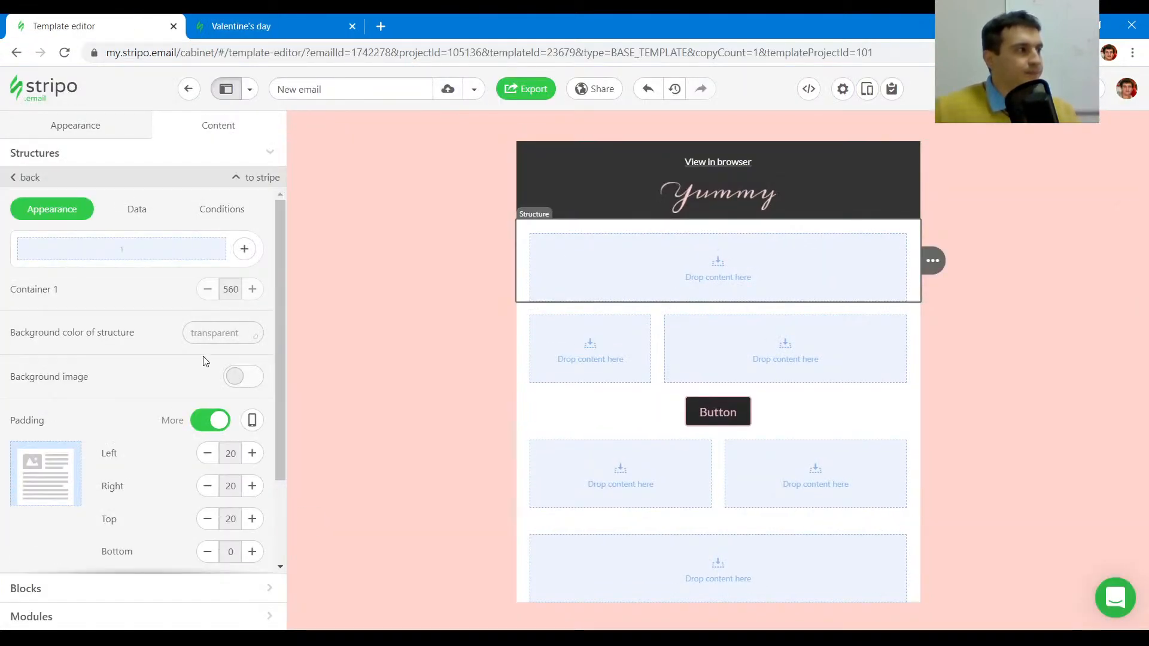
click(435, 240)
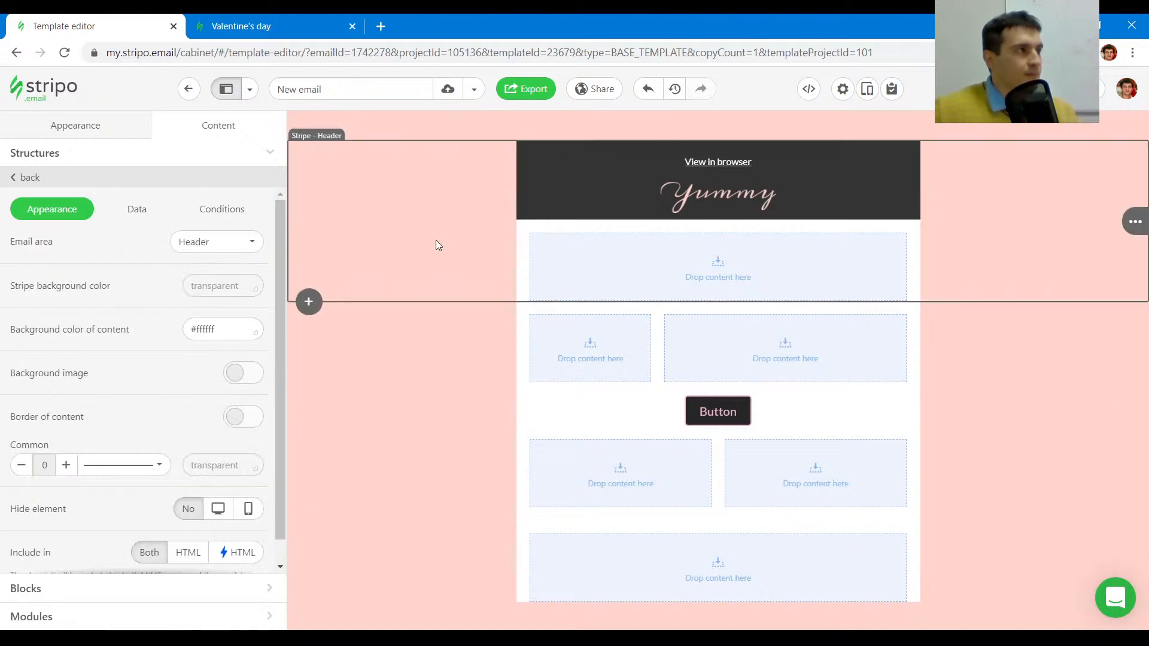
click(223, 329)
click(177, 432)
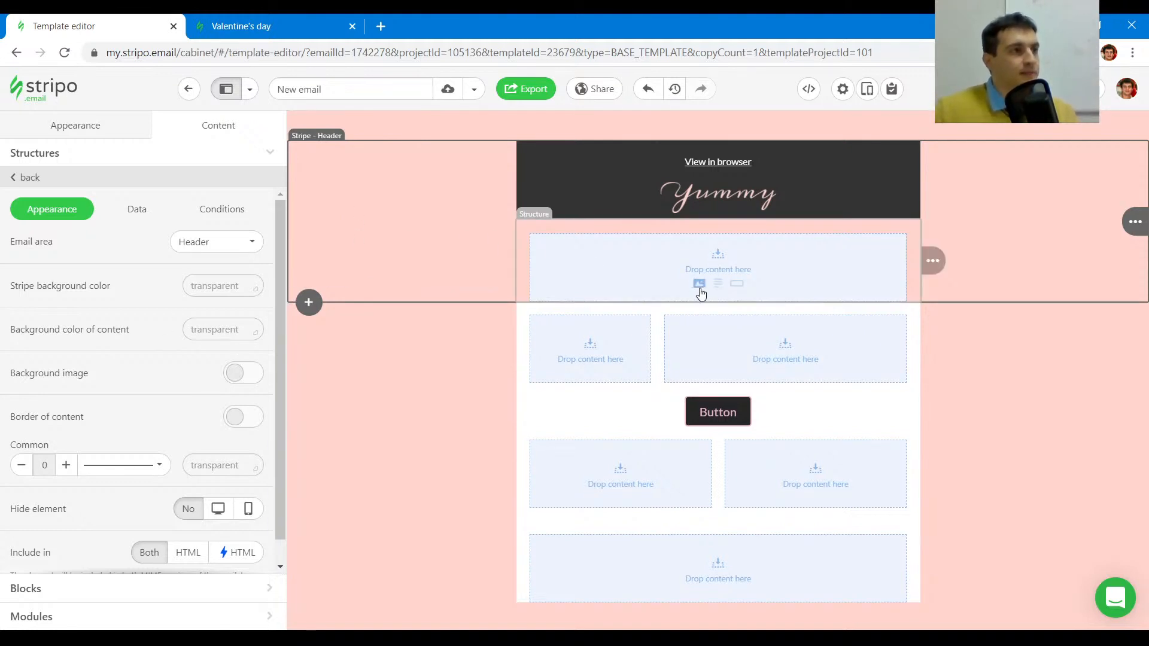
- Divide the empty structure below the logo into three containers
click(558, 225)
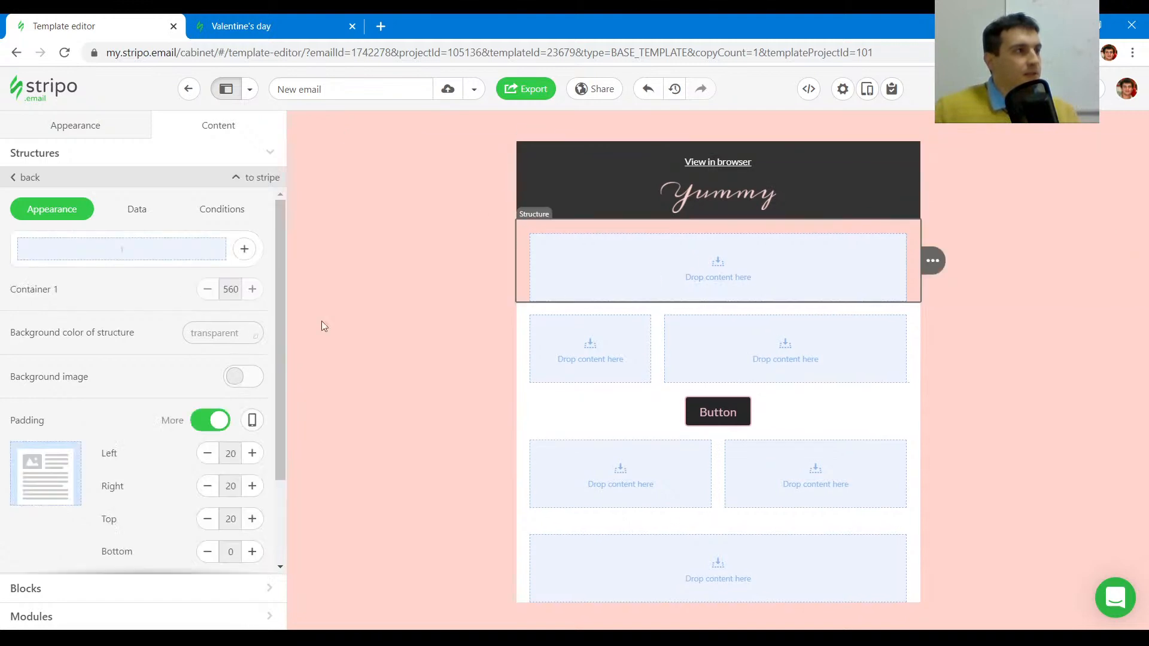
click(244, 251)
click(244, 251)
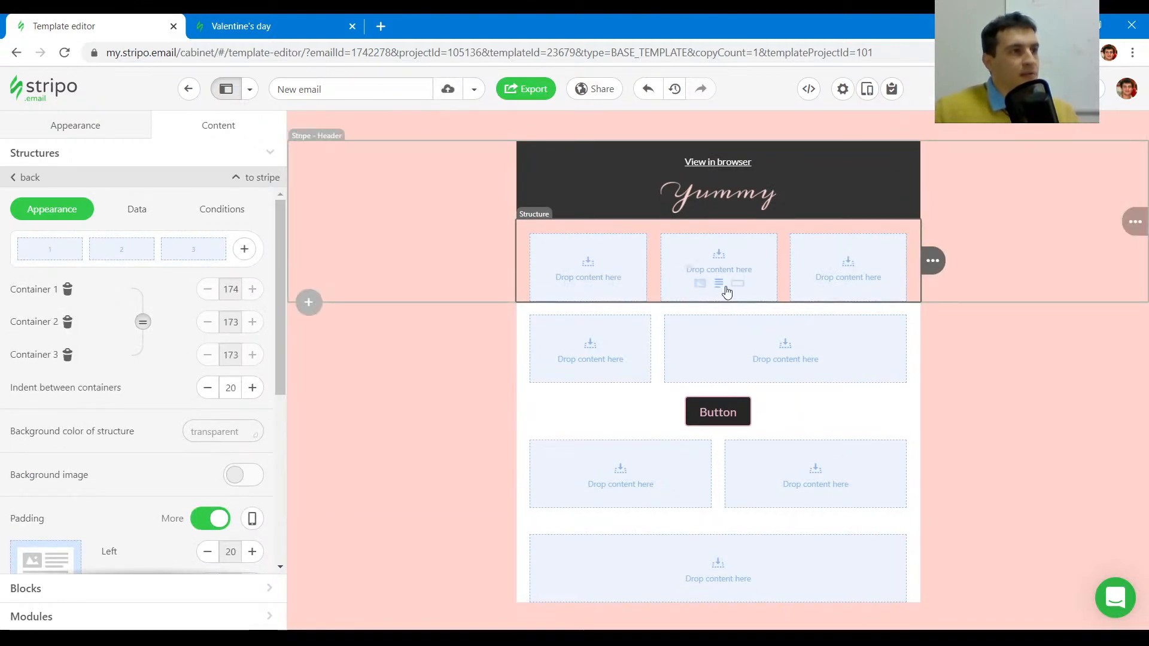
- Fill the three containers below the logo with a menu block first, a button in the middle and a text block last
click(738, 284)
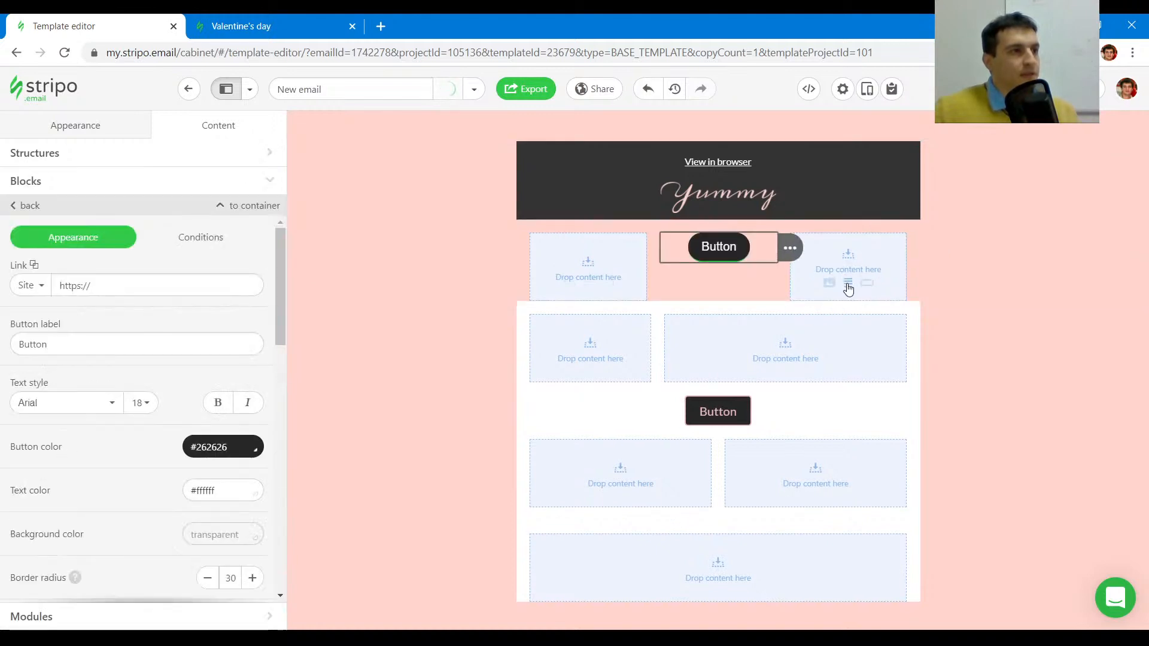
click(848, 283)
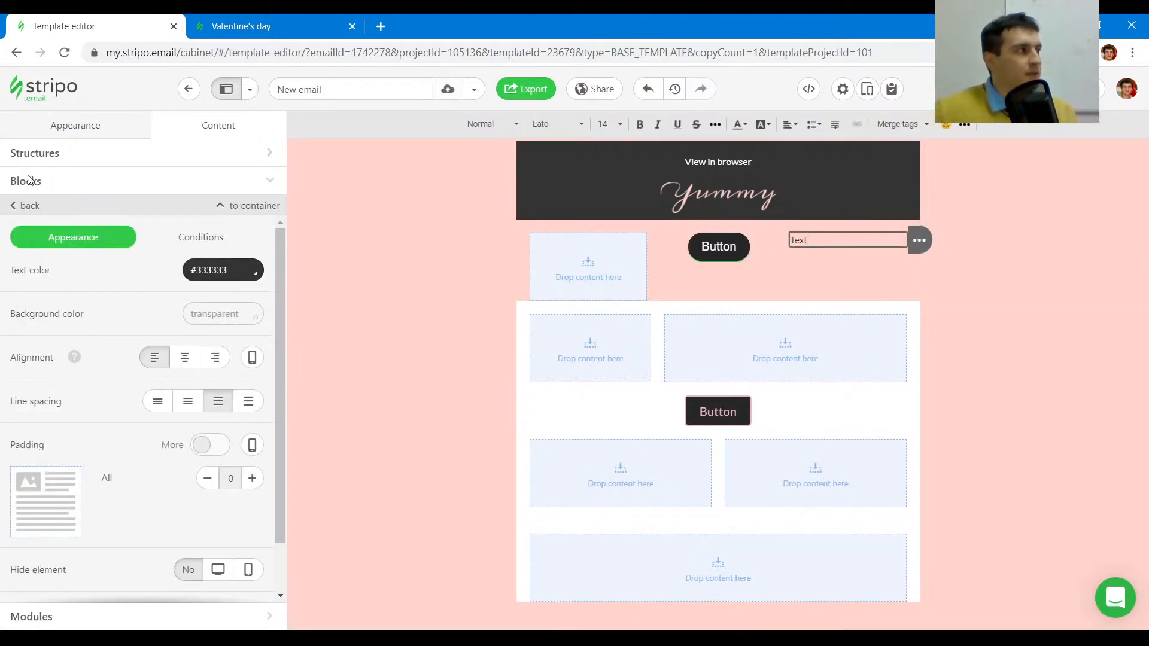
click(29, 180)
drag(238, 371, 560, 259)
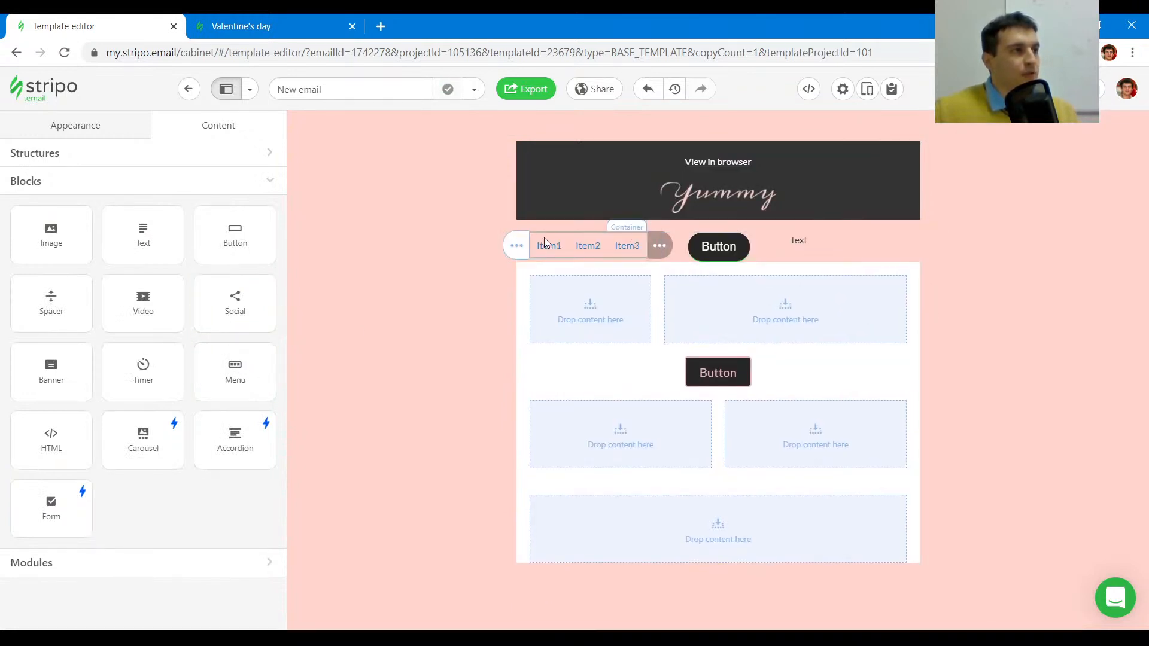
- Add a fourth item to the menu block and look up the menu item names in the reference email
scroll(80, 450, down, 5)
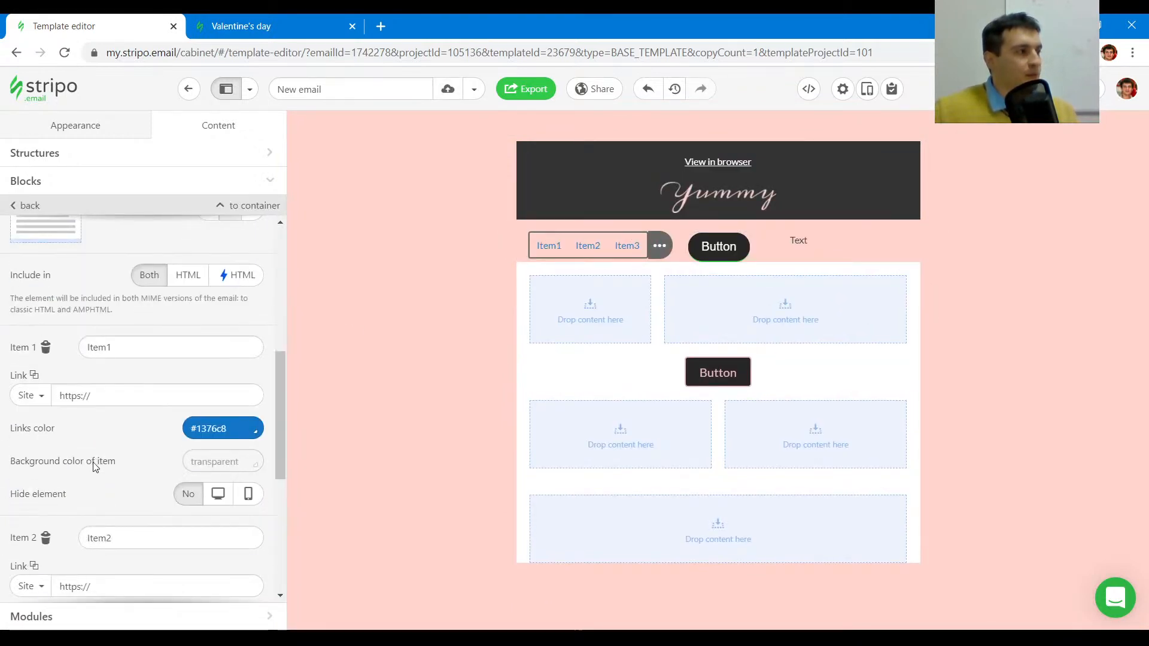
scroll(83, 496, down, 5)
click(115, 585)
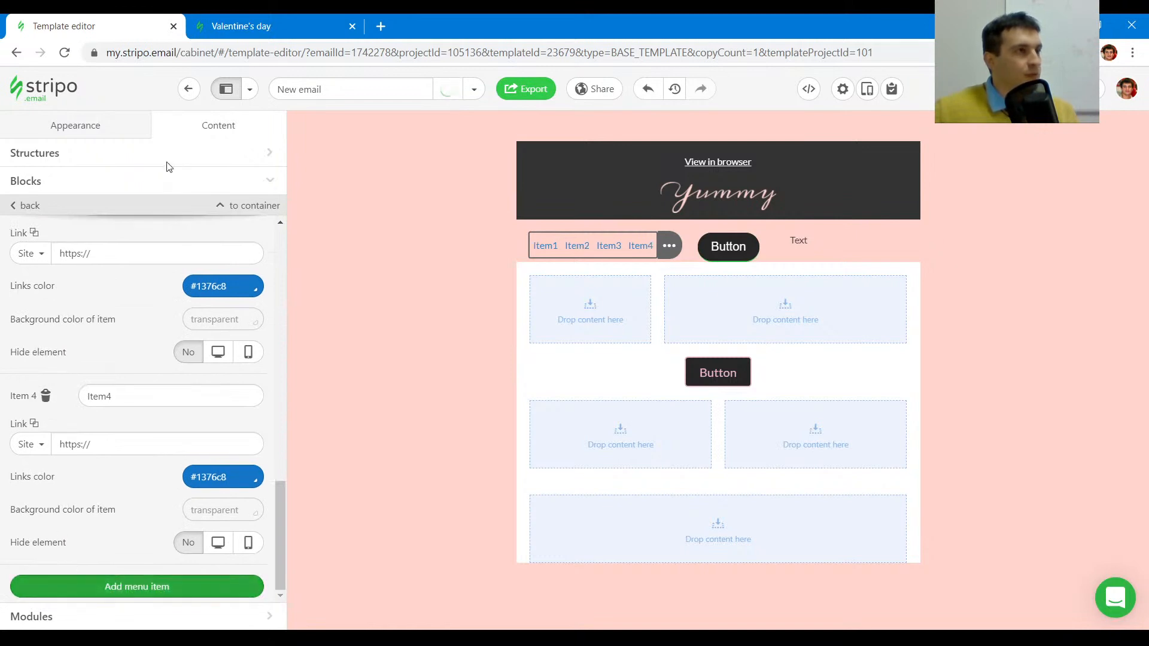
click(240, 26)
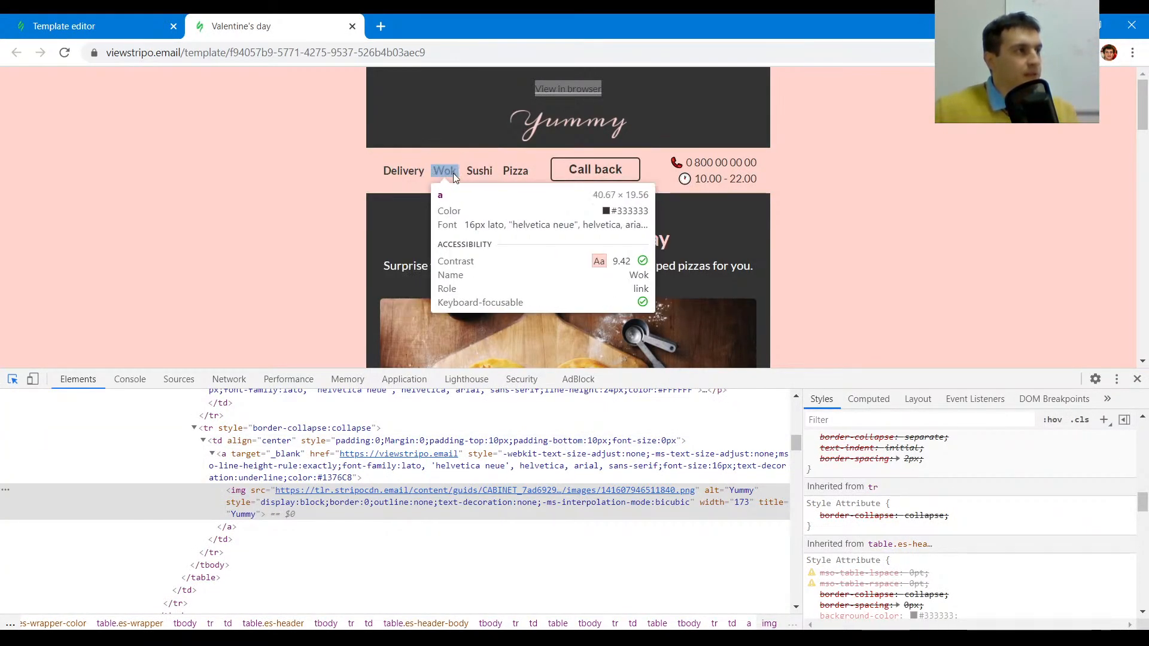
click(90, 25)
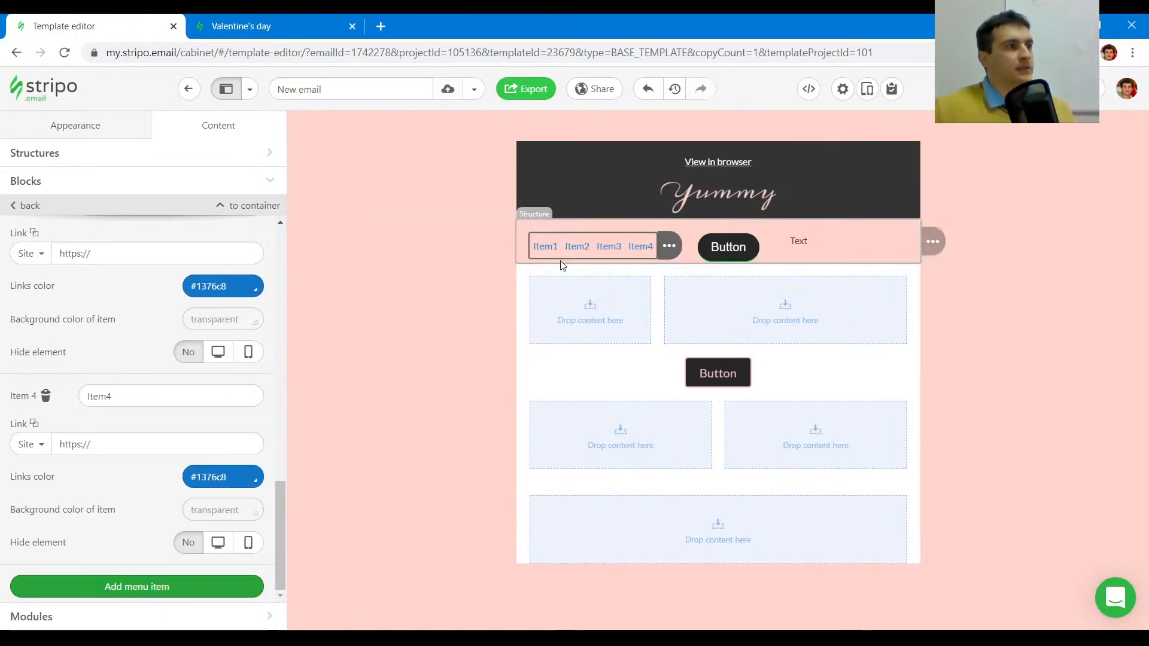
- Rename the first menu item to "Delivery" and the second to "Wok"
scroll(178, 388, up, 10)
drag(146, 274, 84, 272)
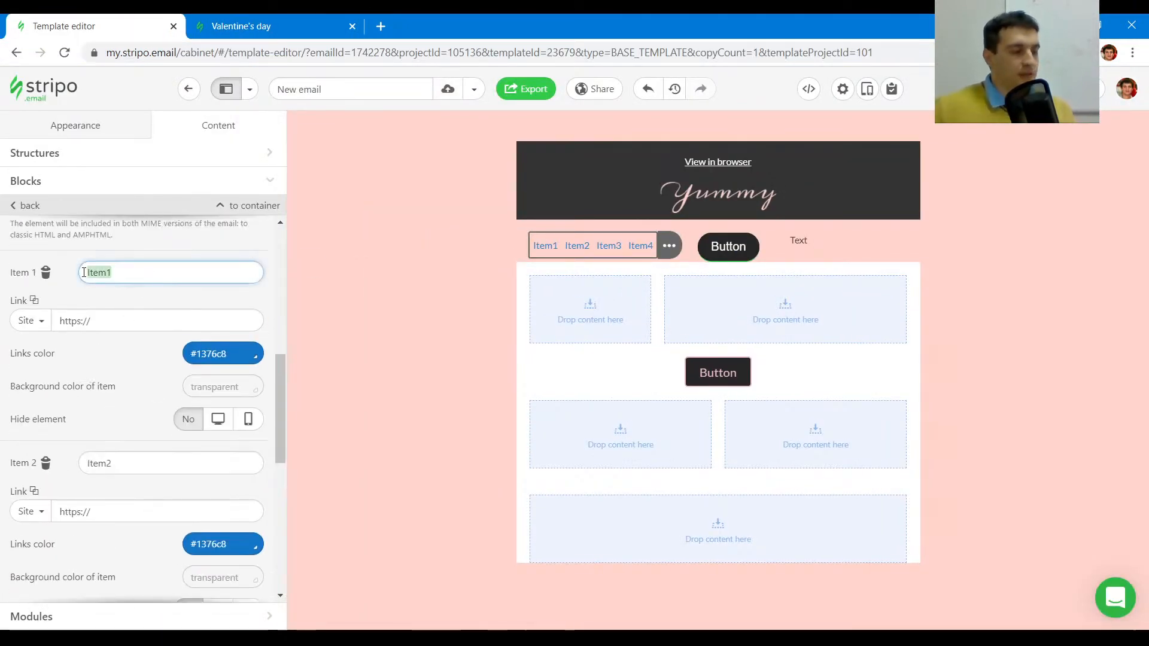
text(Вудшмукн)
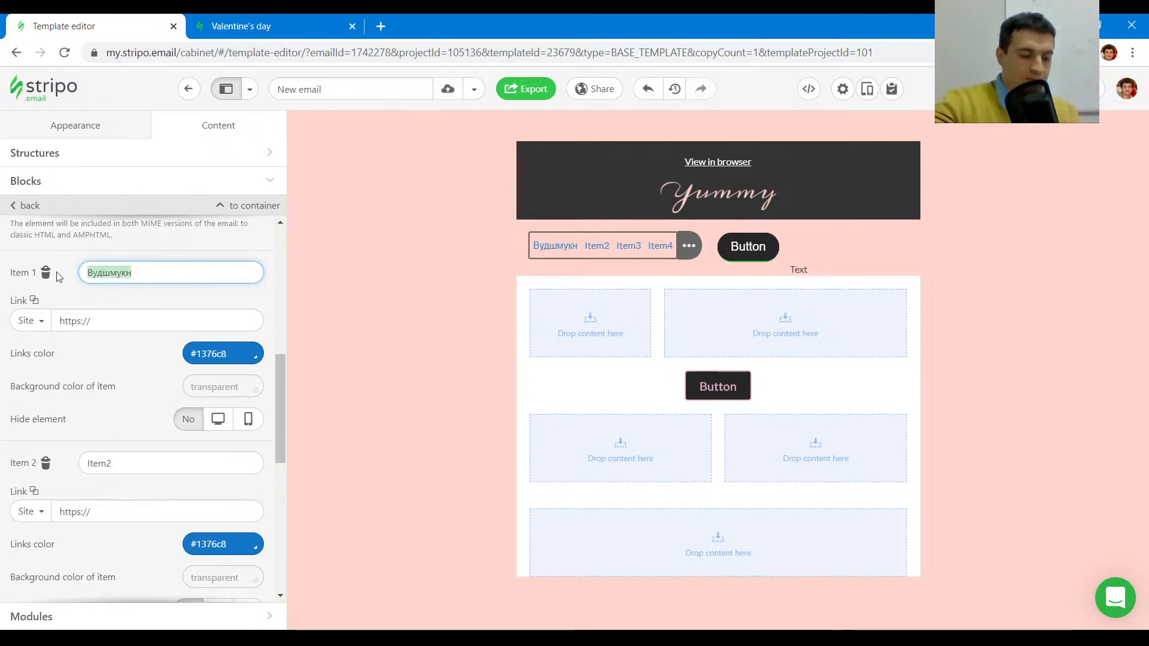
text(Deliver)
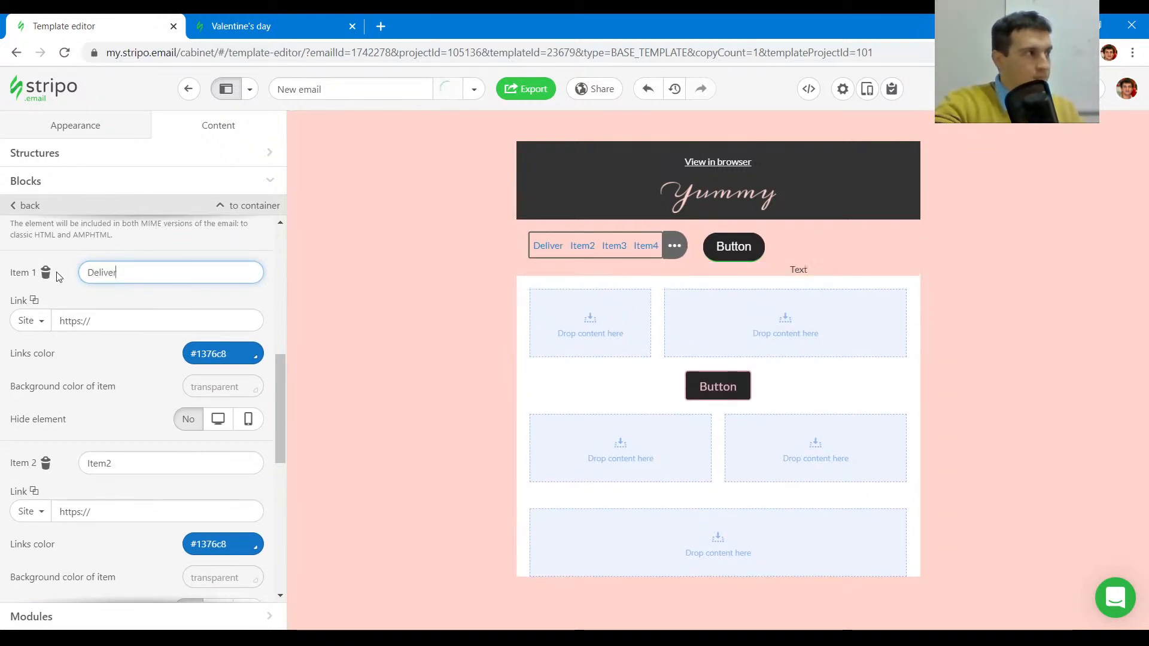
text(y)
click(139, 459)
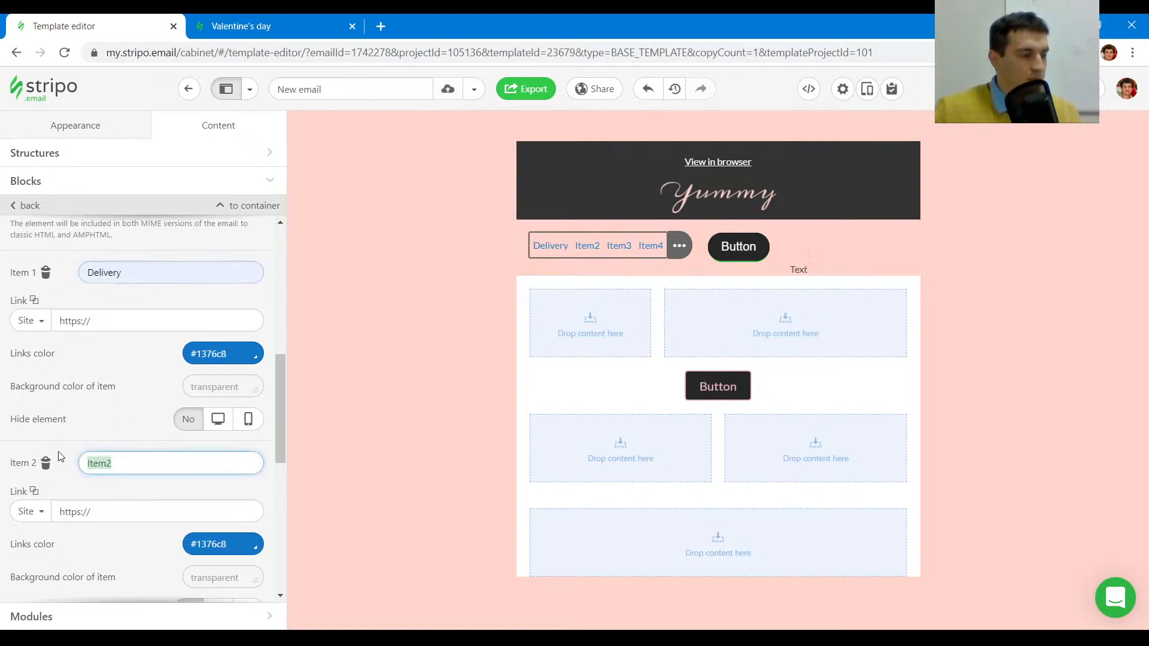
text(wok)
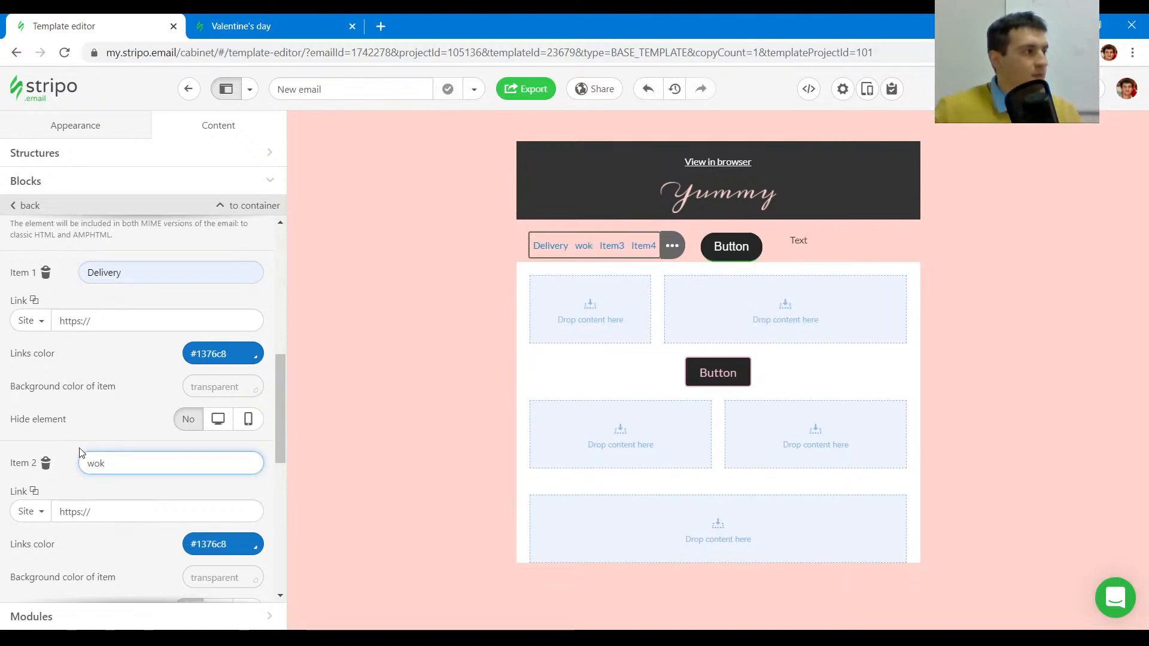
text(W)
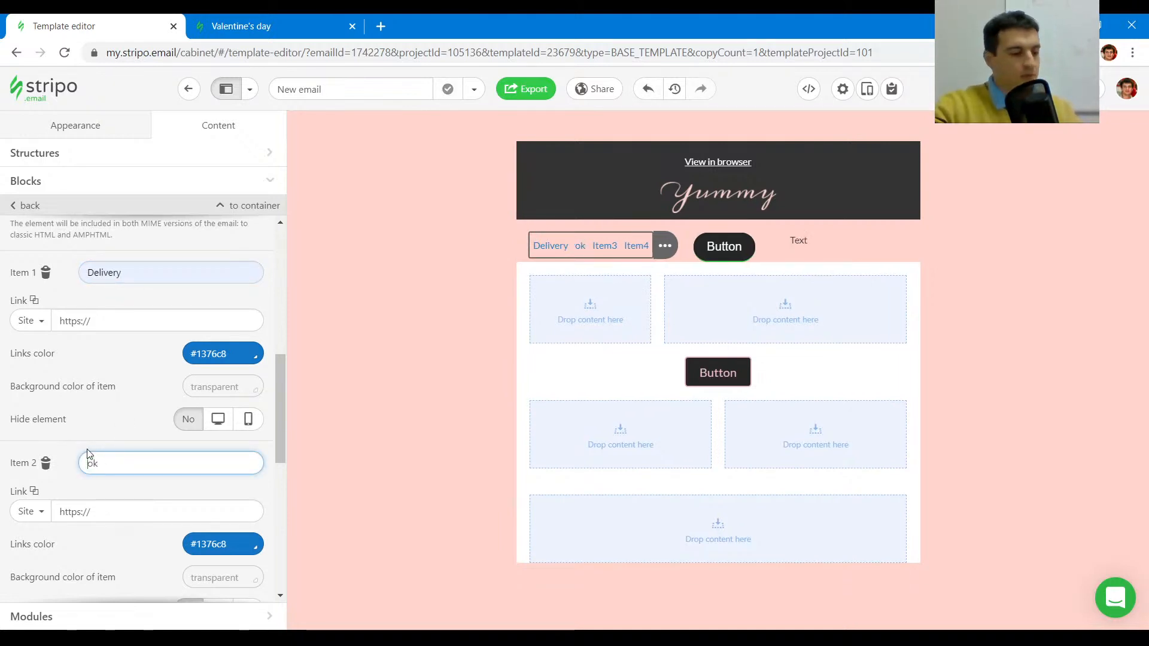
- Rename the third menu item to "Sushi" and the fourth to "Pizza"
scroll(120, 448, down, 7)
scroll(124, 391, up, 3)
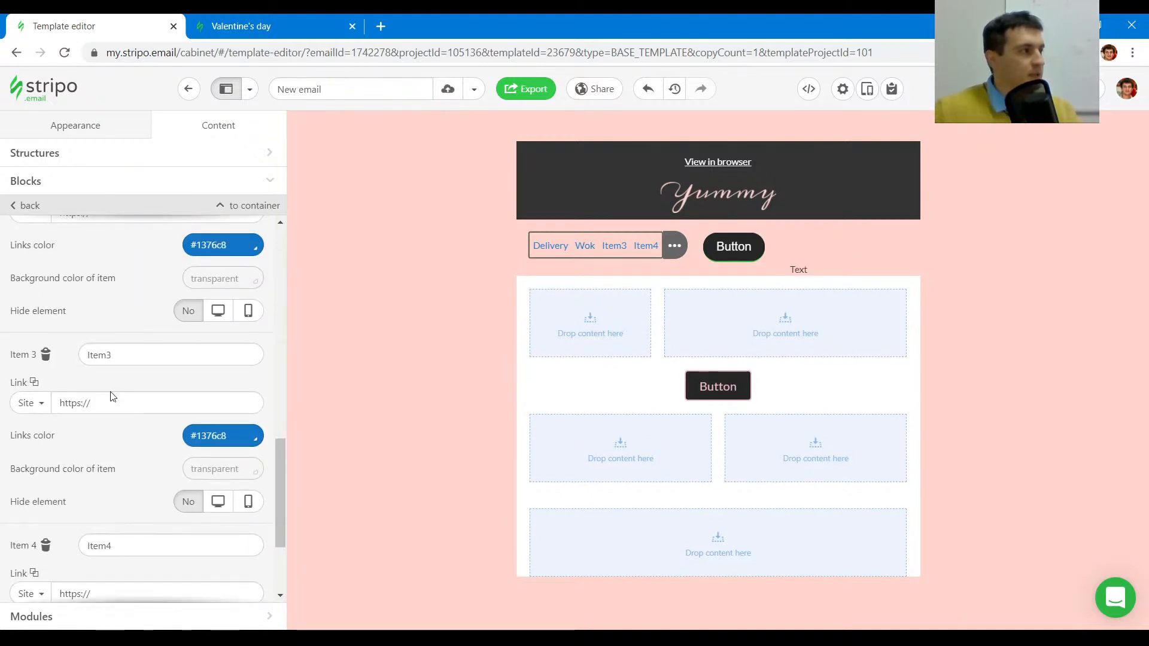
click(80, 355)
text(Sushi)
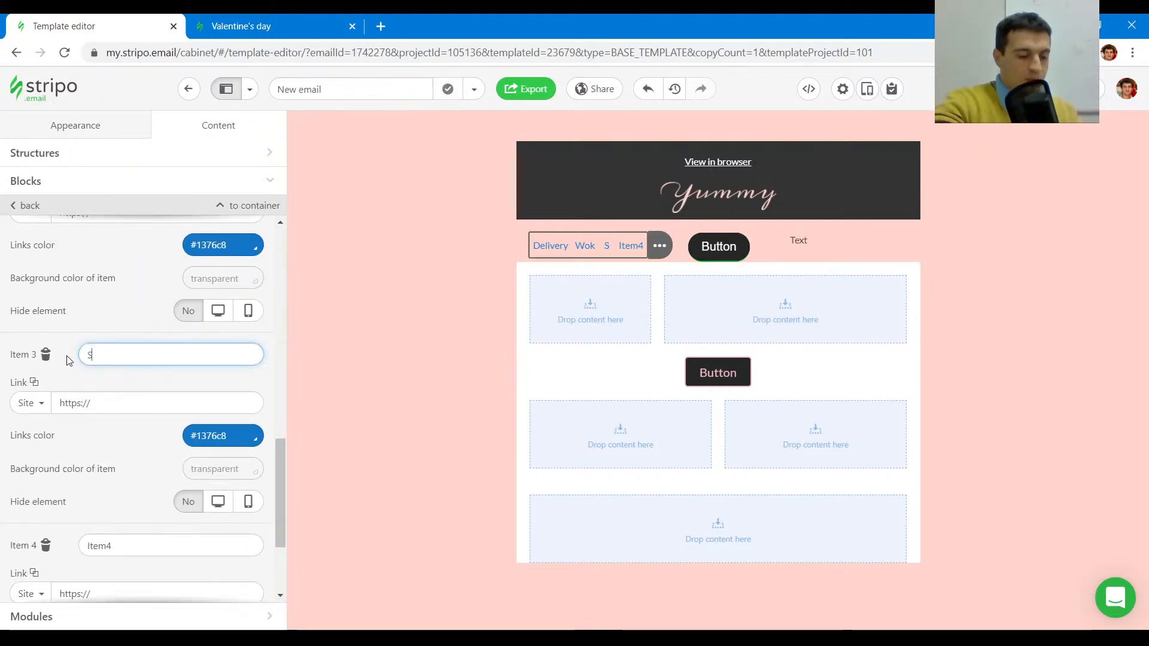
click(128, 548)
text(Pi)
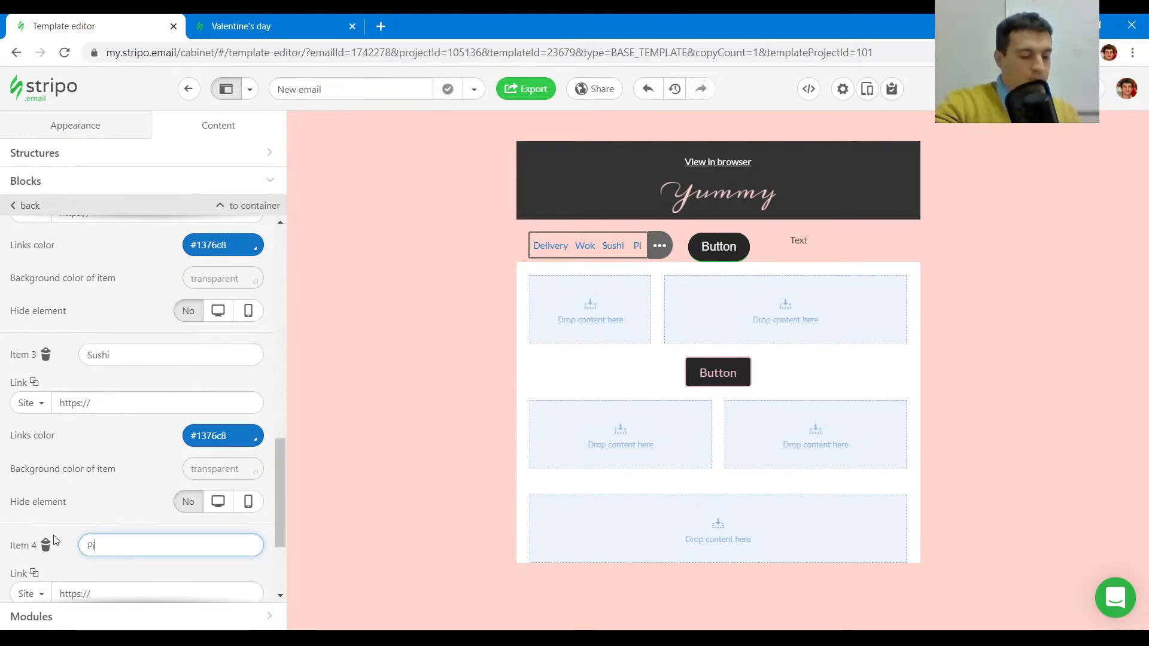
text(zaz)
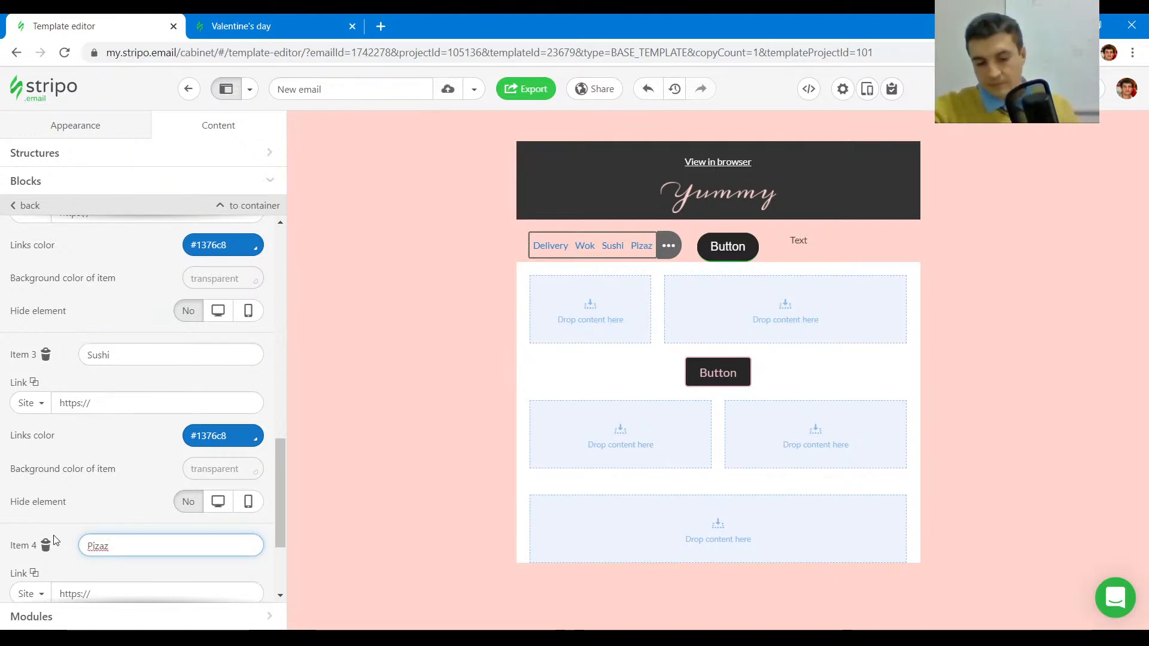
key(BackSpace)
key(BackSpace)
text(za)
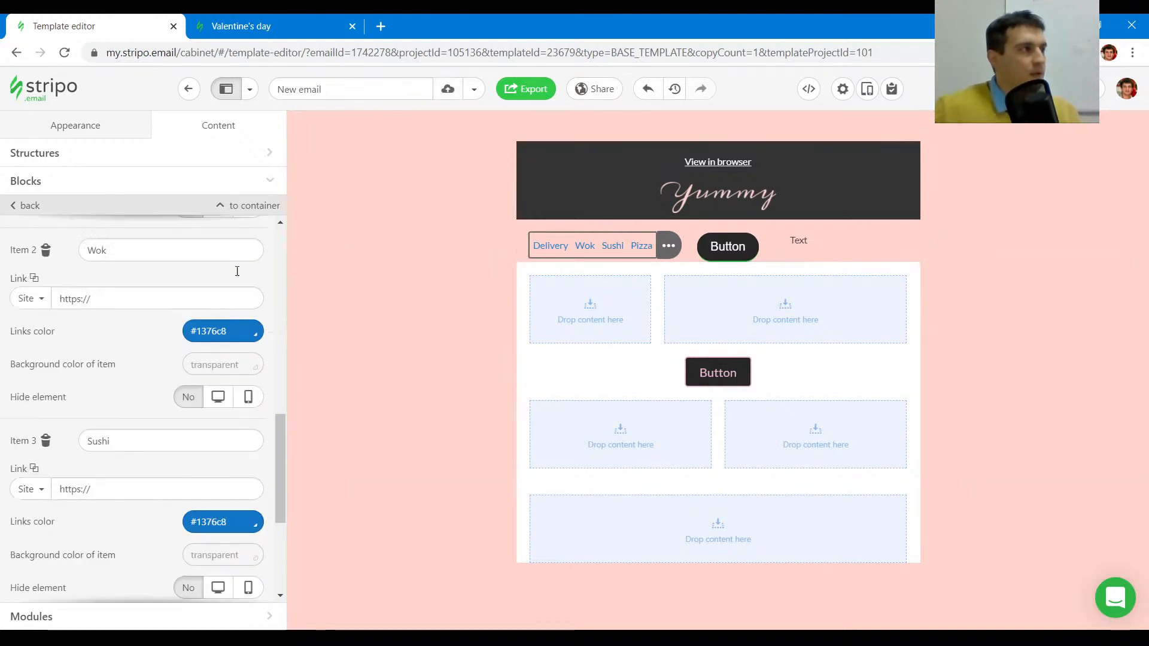
- Check the menu styling in the reference email, then make the menu block's links bold with colour #333333
click(271, 26)
click(477, 180)
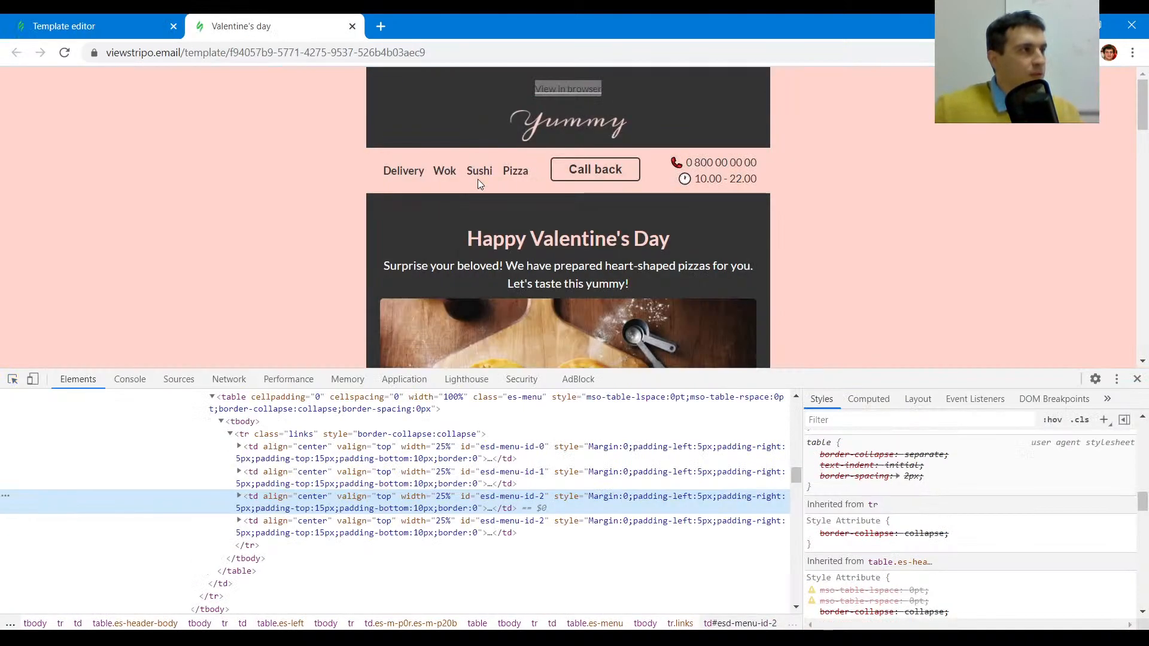
scroll(994, 537, up, 5)
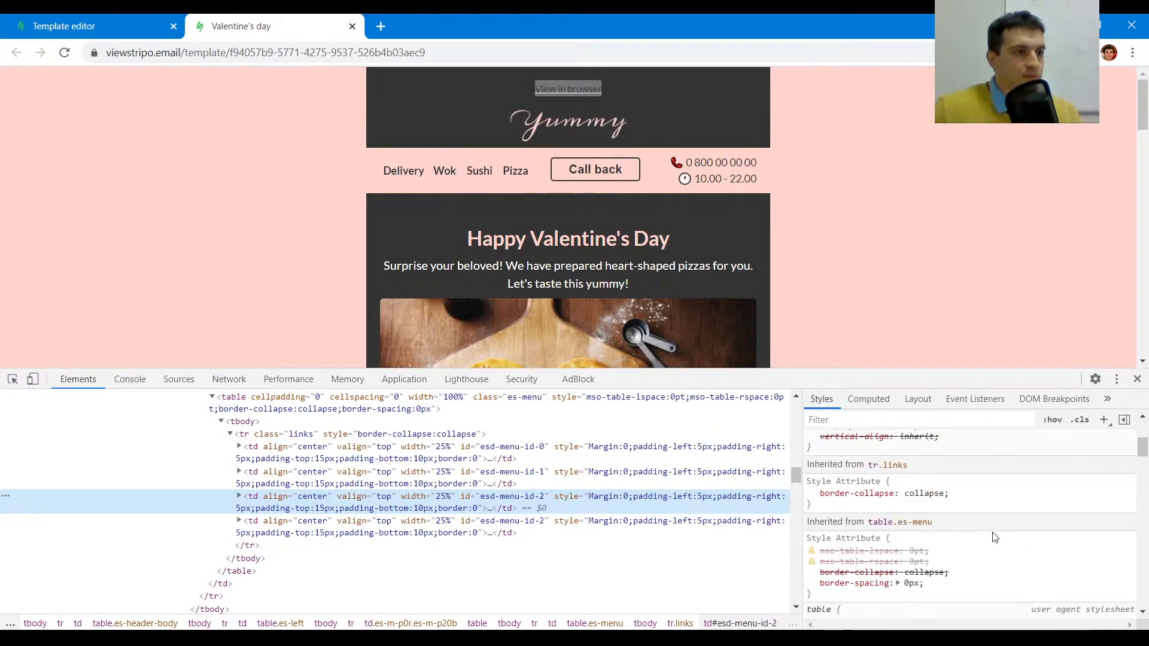
scroll(990, 537, down, 2)
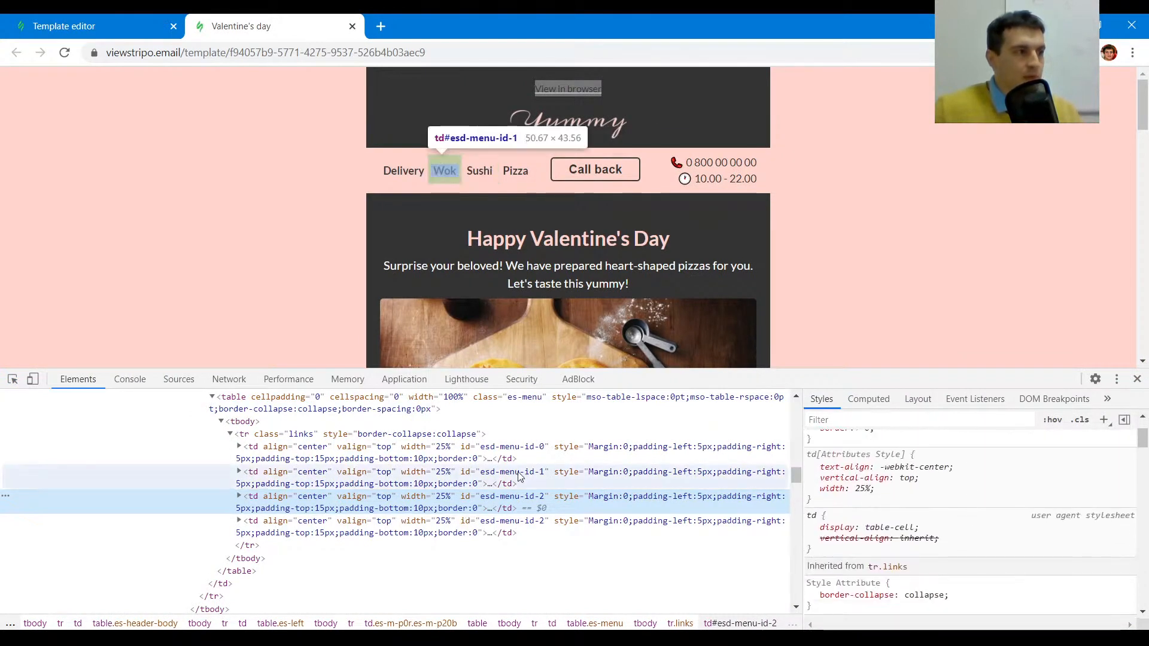
scroll(414, 486, up, 2)
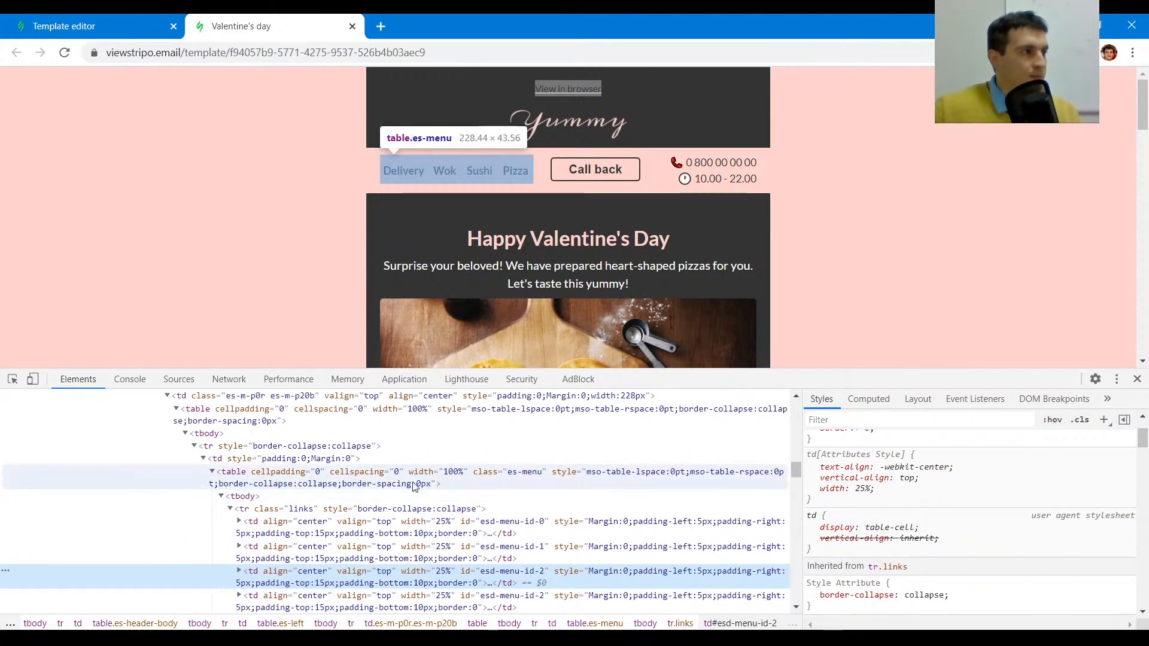
scroll(412, 485, up, 2)
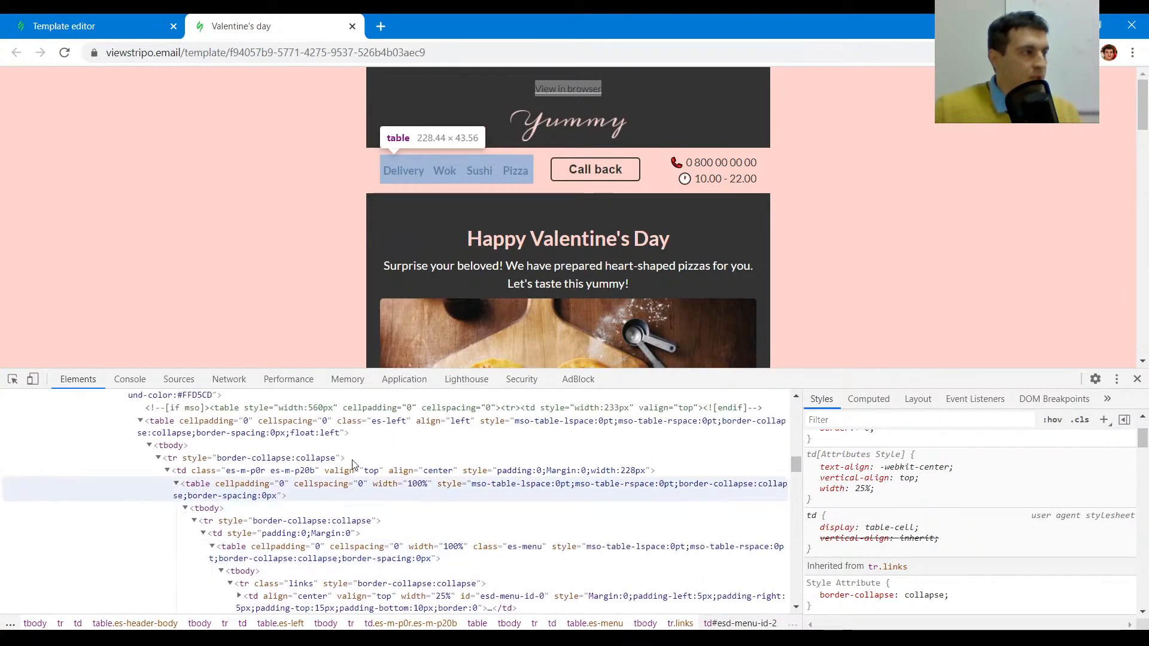
click(66, 23)
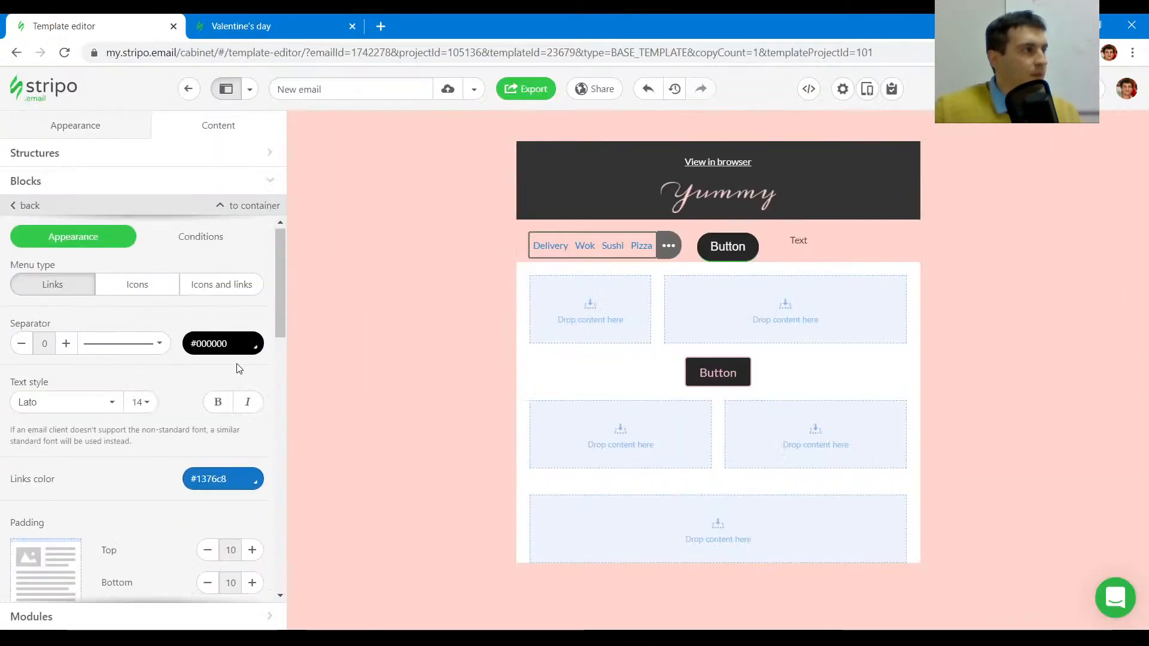
click(203, 482)
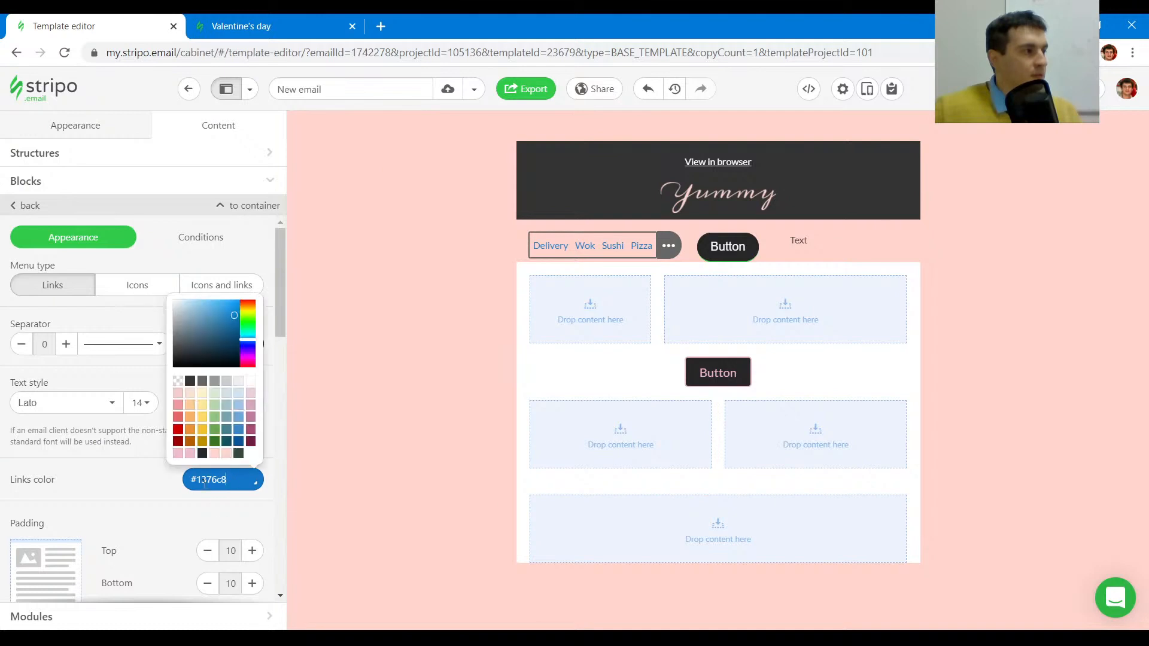
click(193, 382)
click(218, 402)
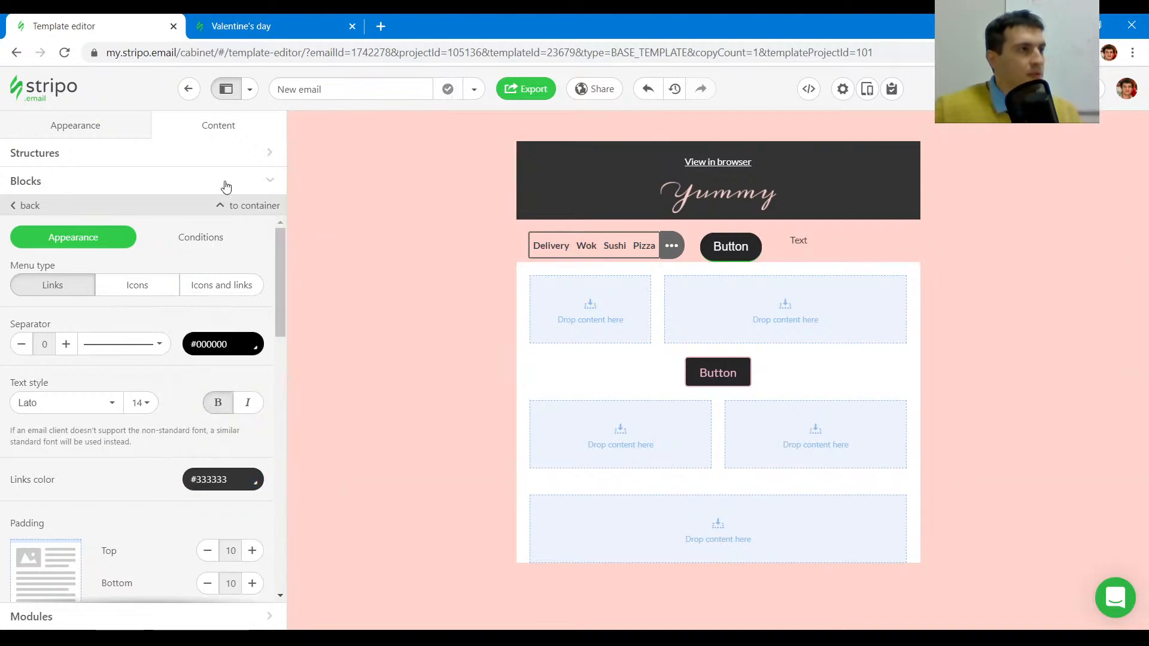
- Inspect the font of the reference email's menu links and set the menu block's text size to 16
click(287, 26)
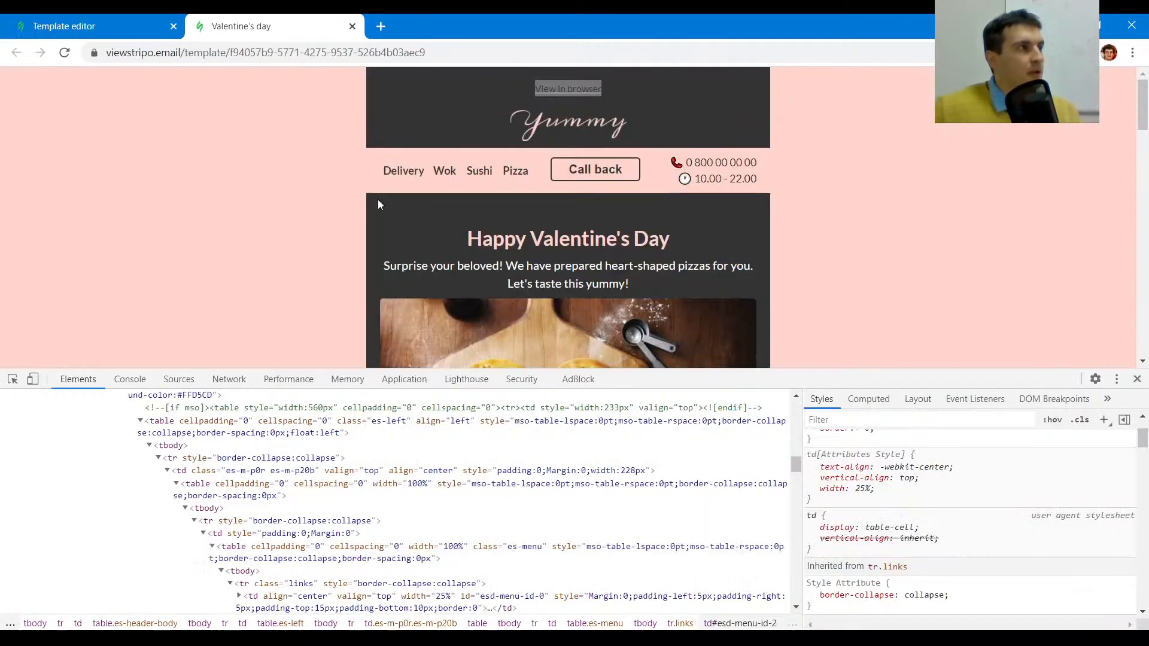
click(12, 379)
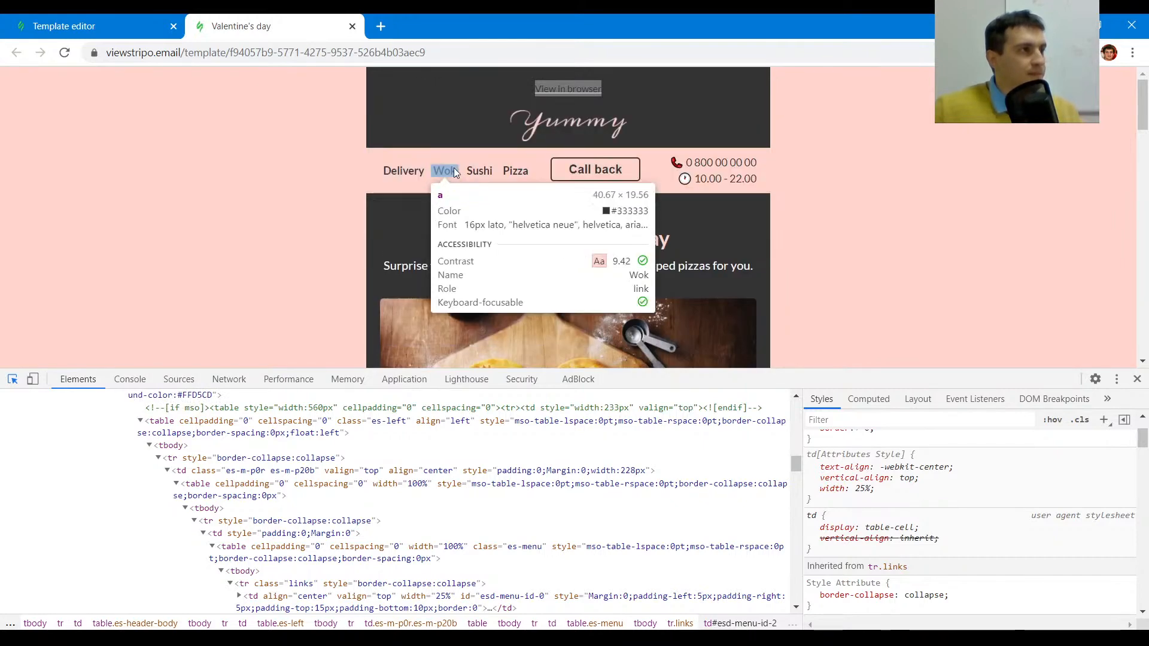
click(96, 26)
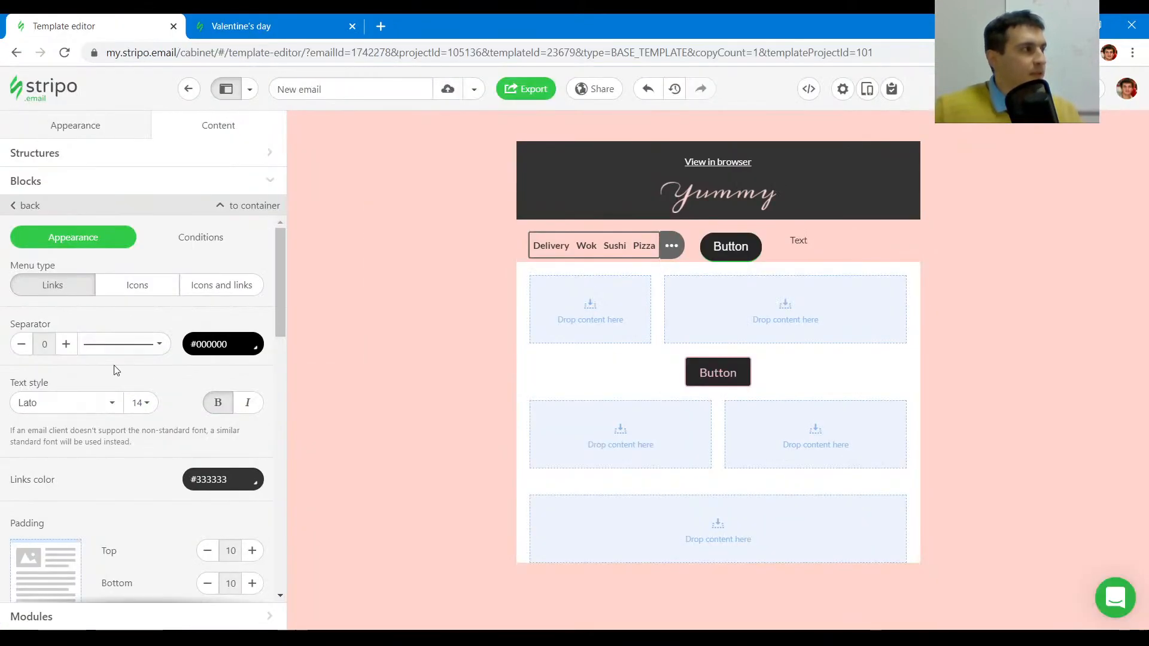
click(143, 406)
click(145, 333)
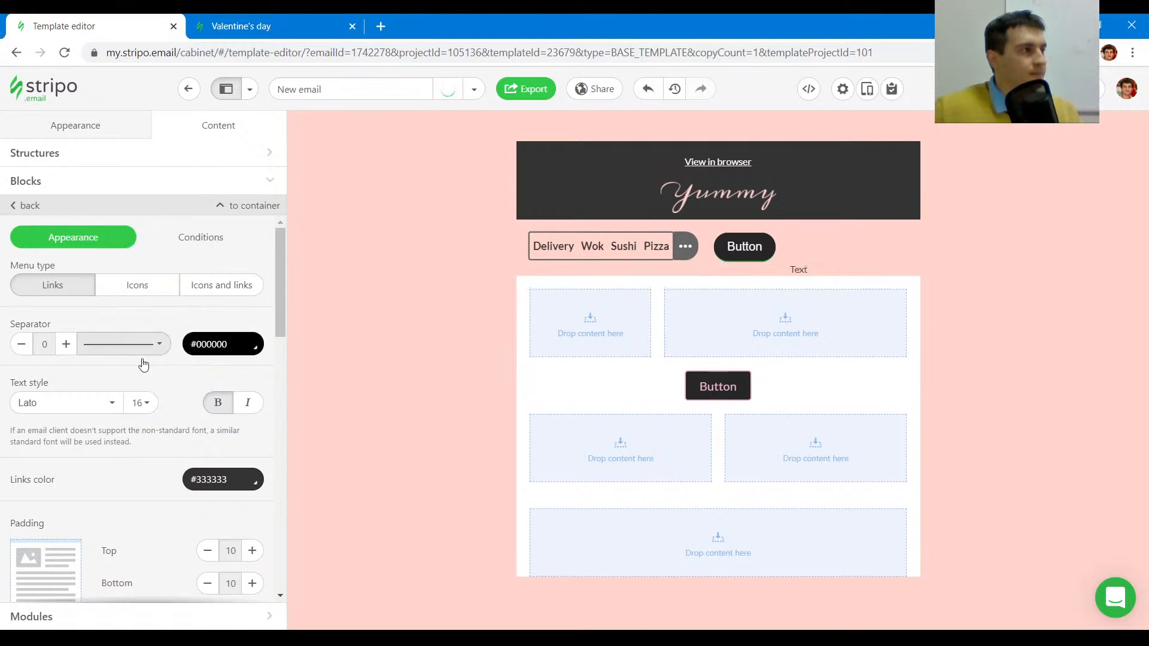
- Compare the menu row with the reference and delete the leftover button from the full-width container in the email body
click(264, 25)
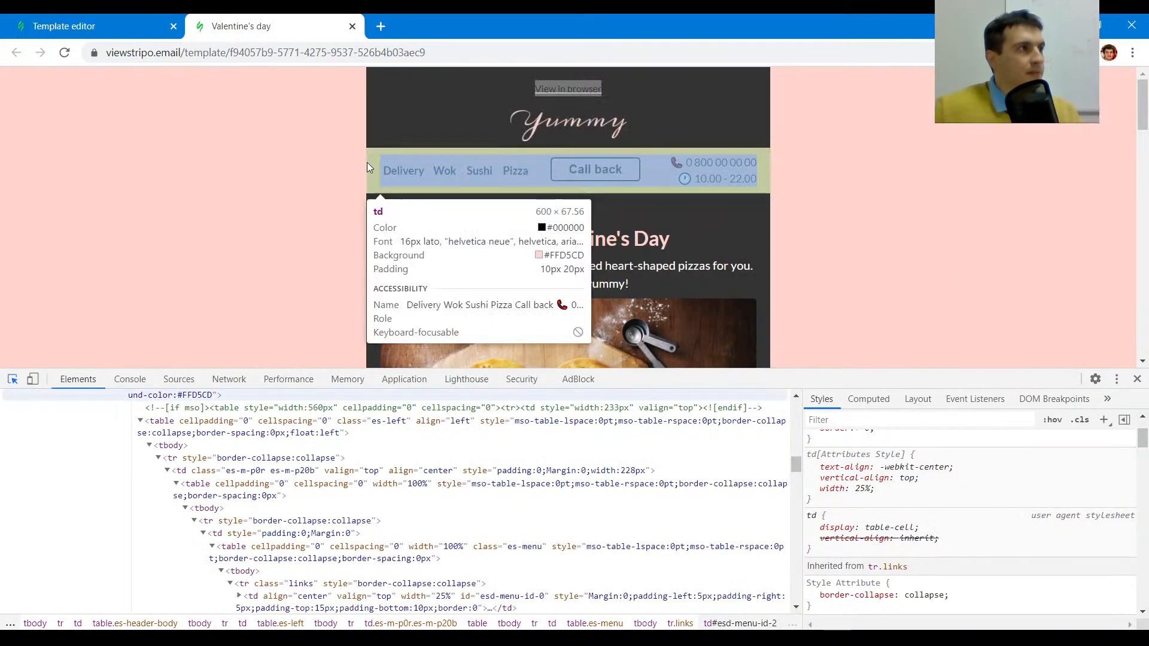
click(95, 26)
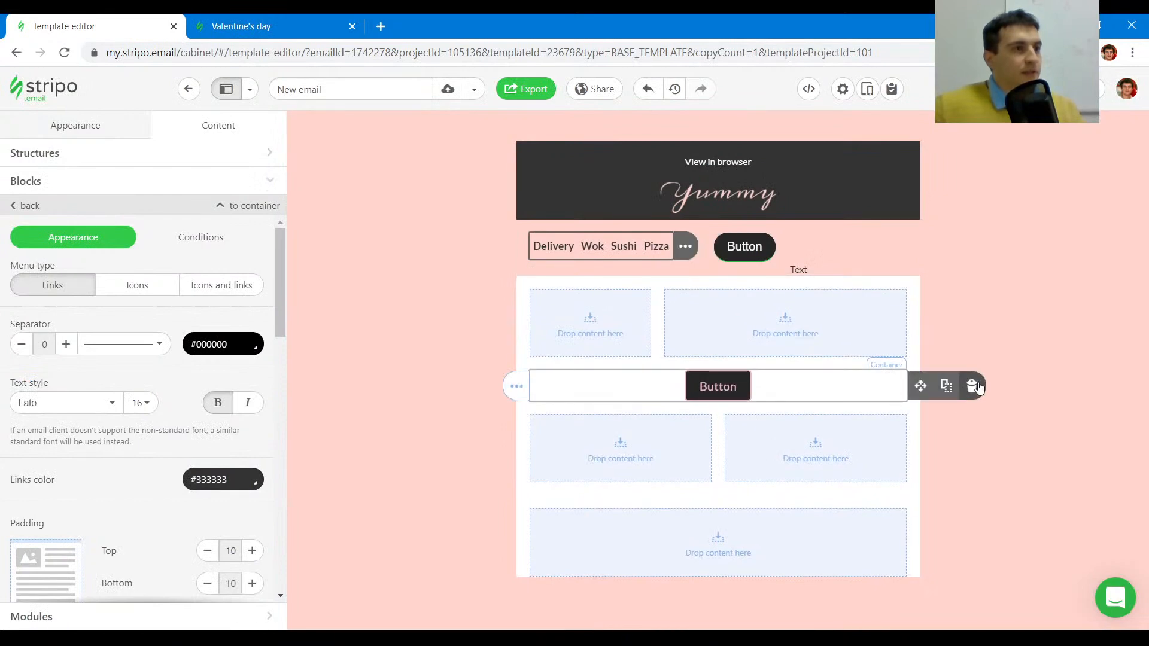
click(979, 390)
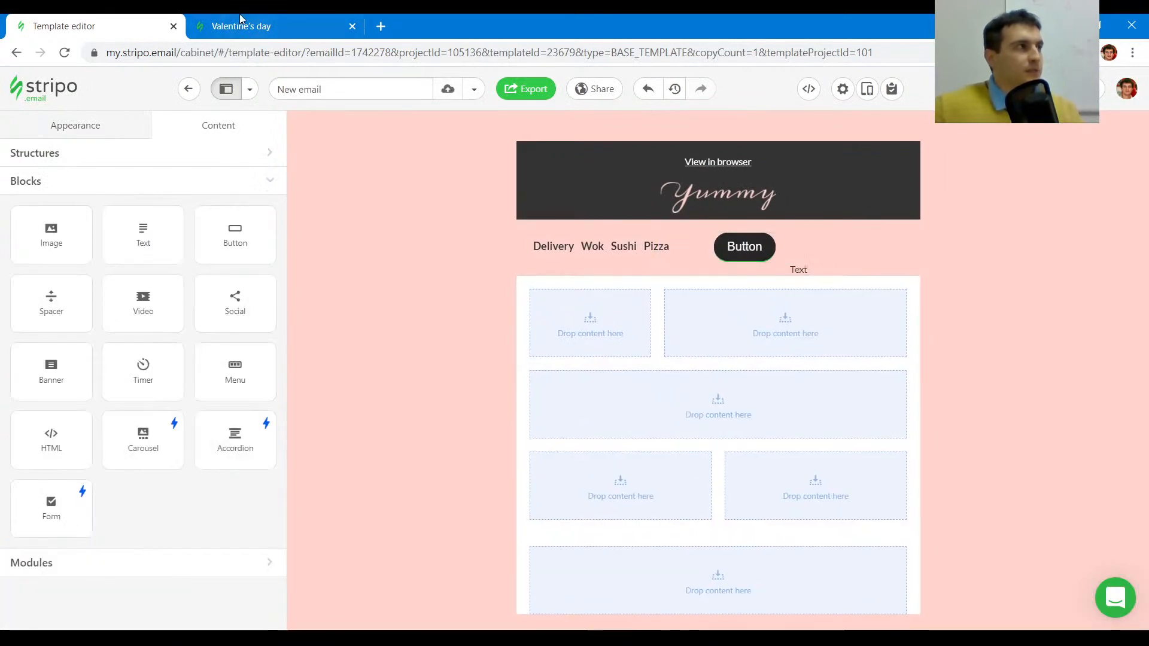
- Check the button text in the reference email and set the header button's label to "Call back"
click(263, 26)
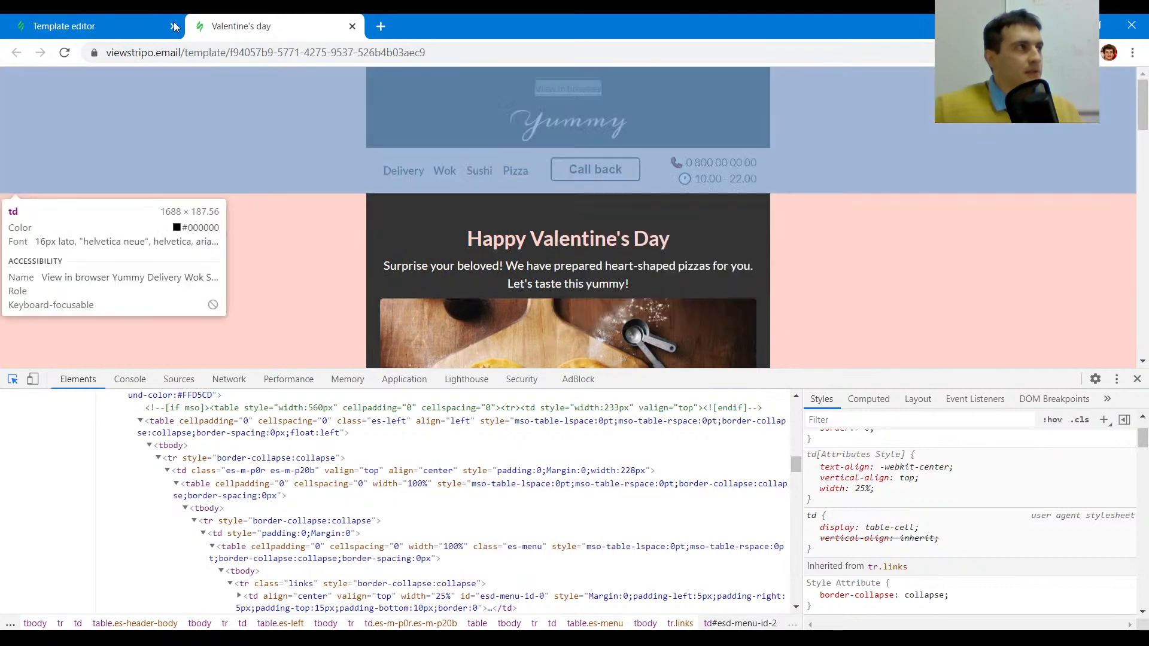
click(90, 26)
click(751, 246)
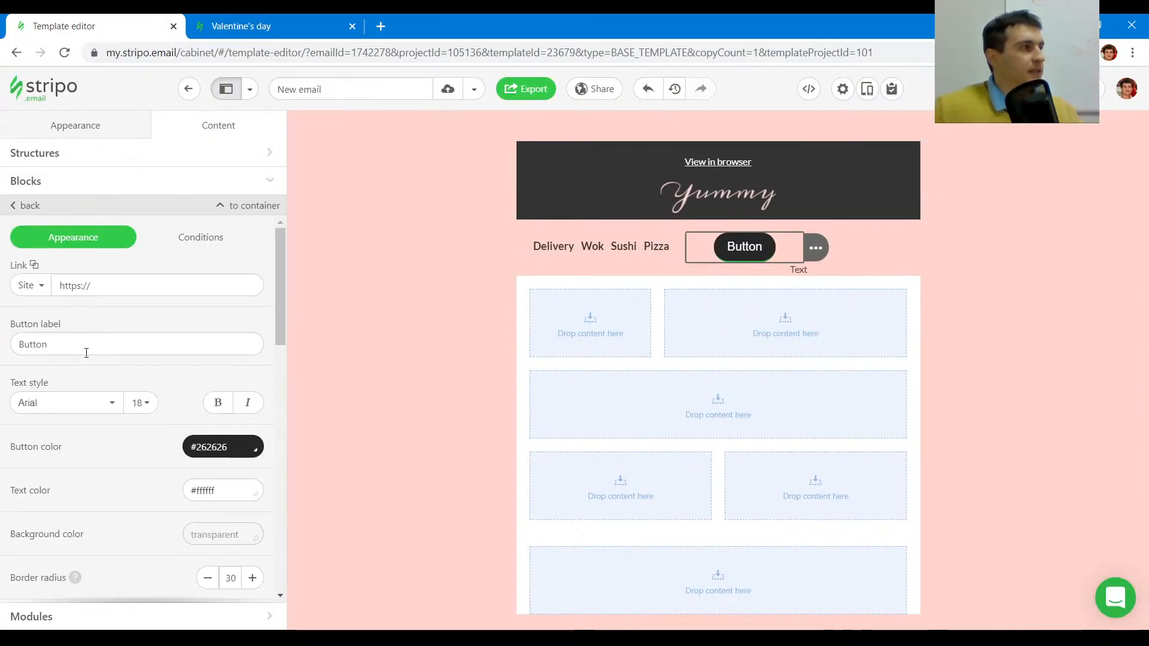
drag(86, 353, 3, 325)
text(Cal)
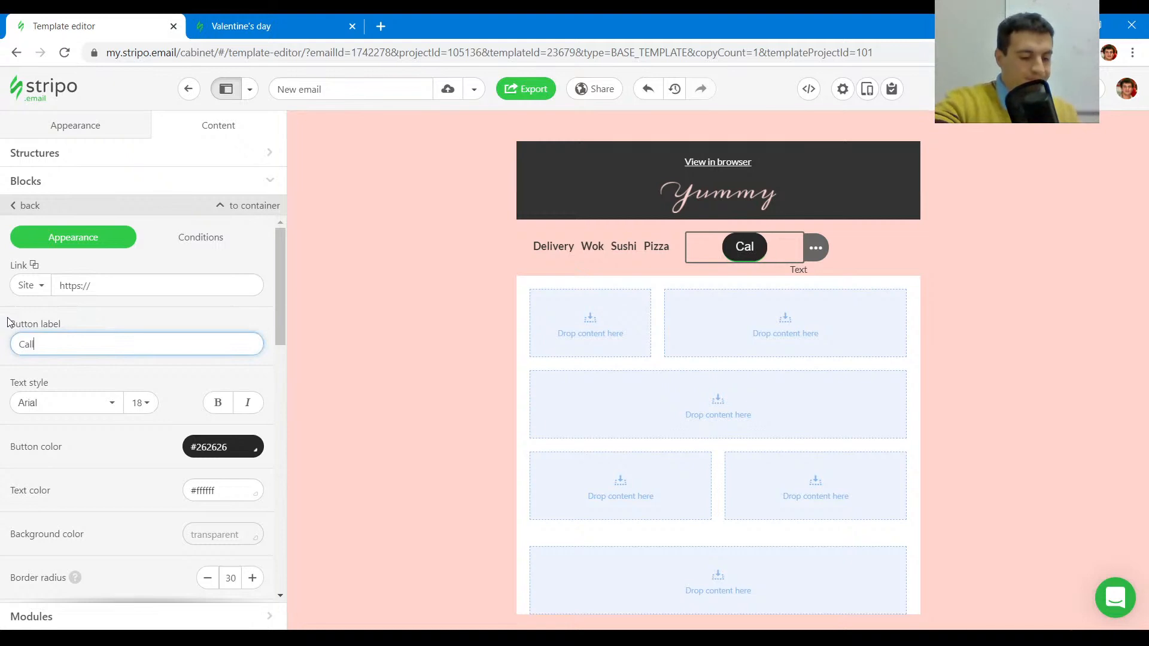
text(l back)
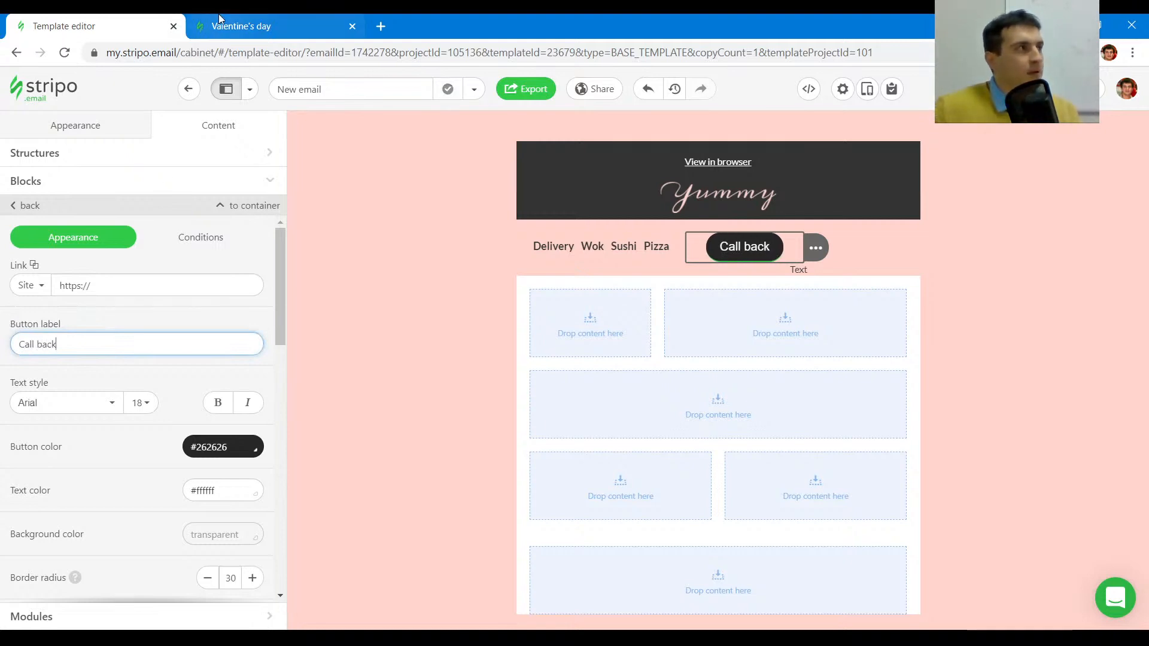
- Match the header button to the reference by setting its fill to the email background colour #ffd5cd and its text colour to #333333
click(217, 19)
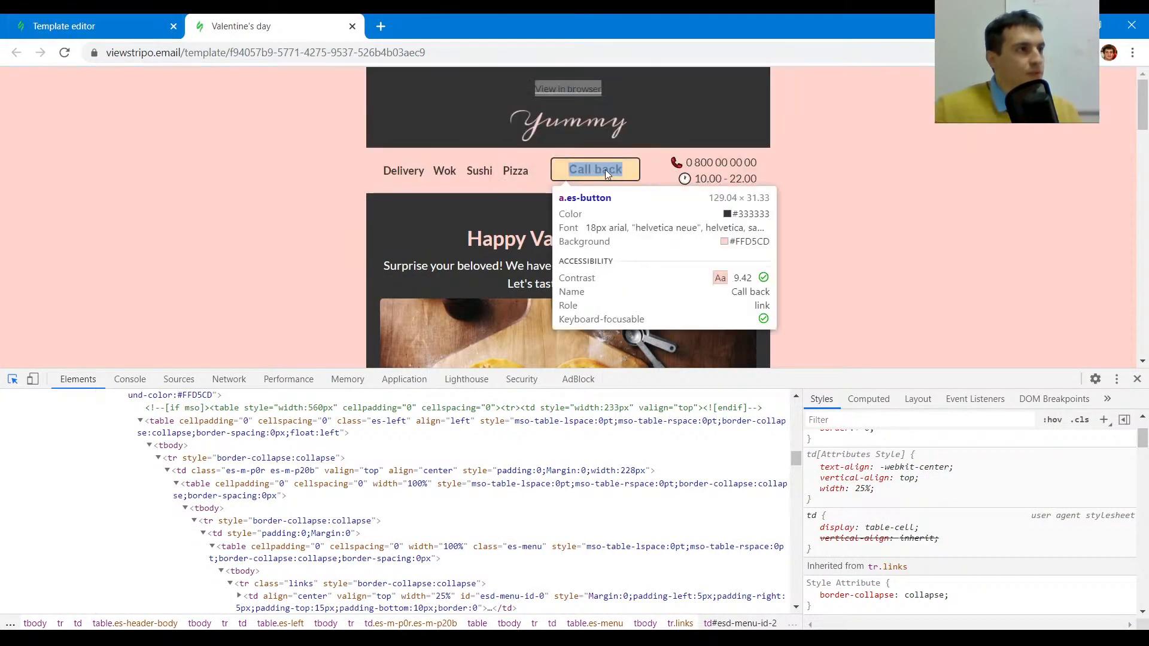
click(152, 25)
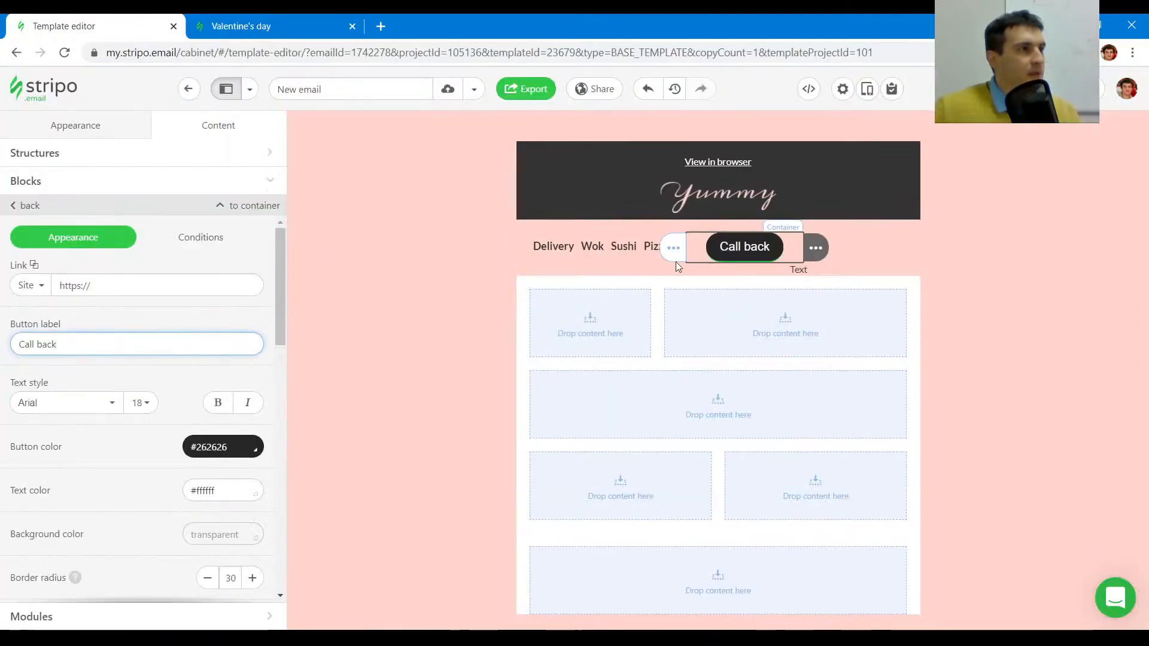
click(326, 17)
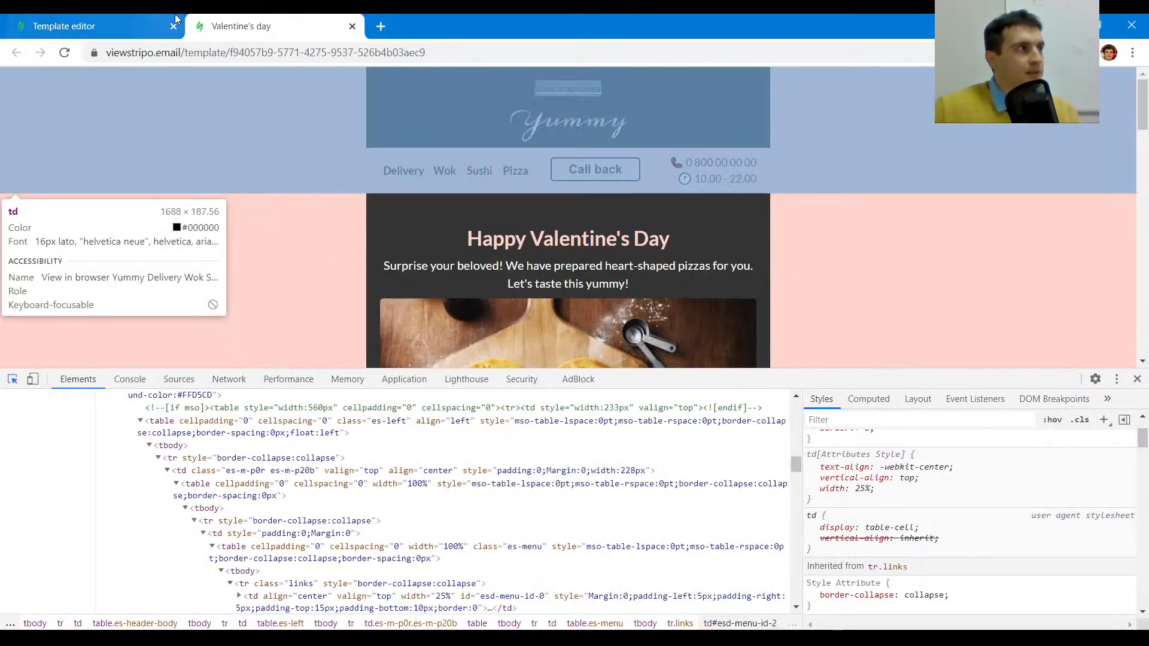
click(120, 26)
click(581, 256)
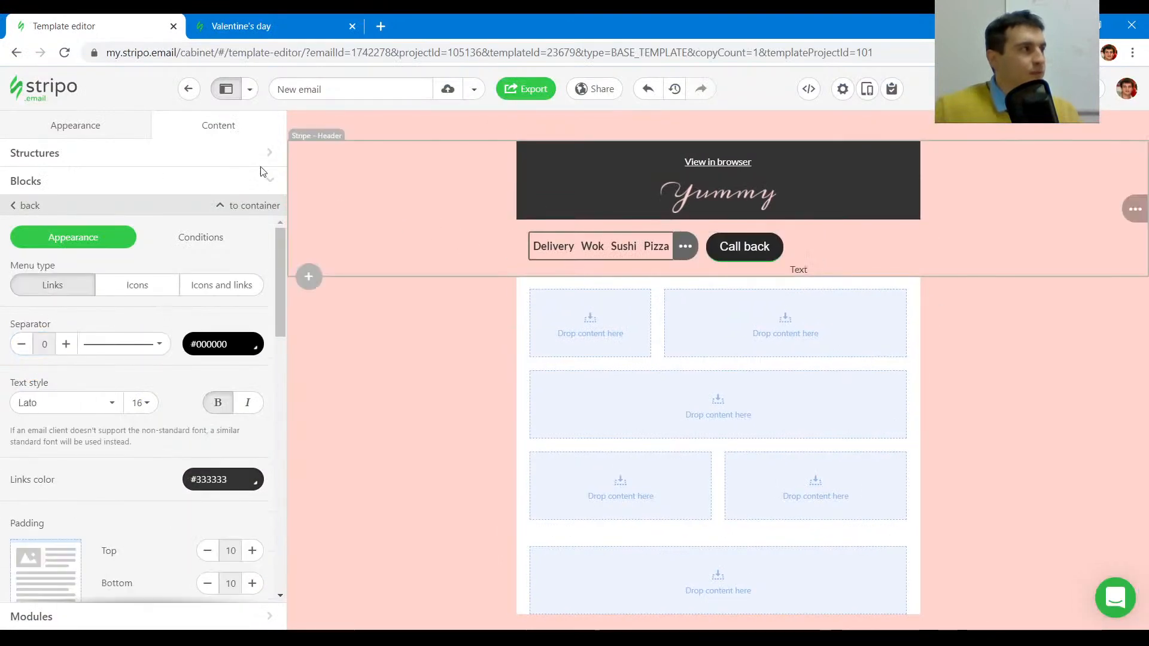
click(64, 127)
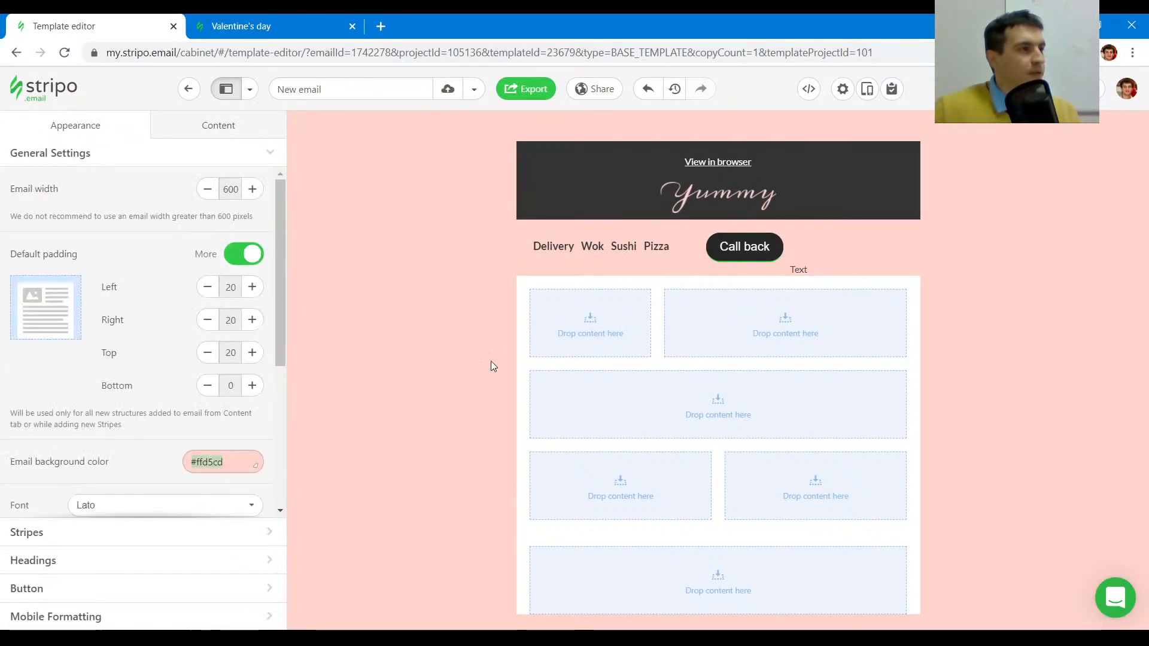
click(744, 246)
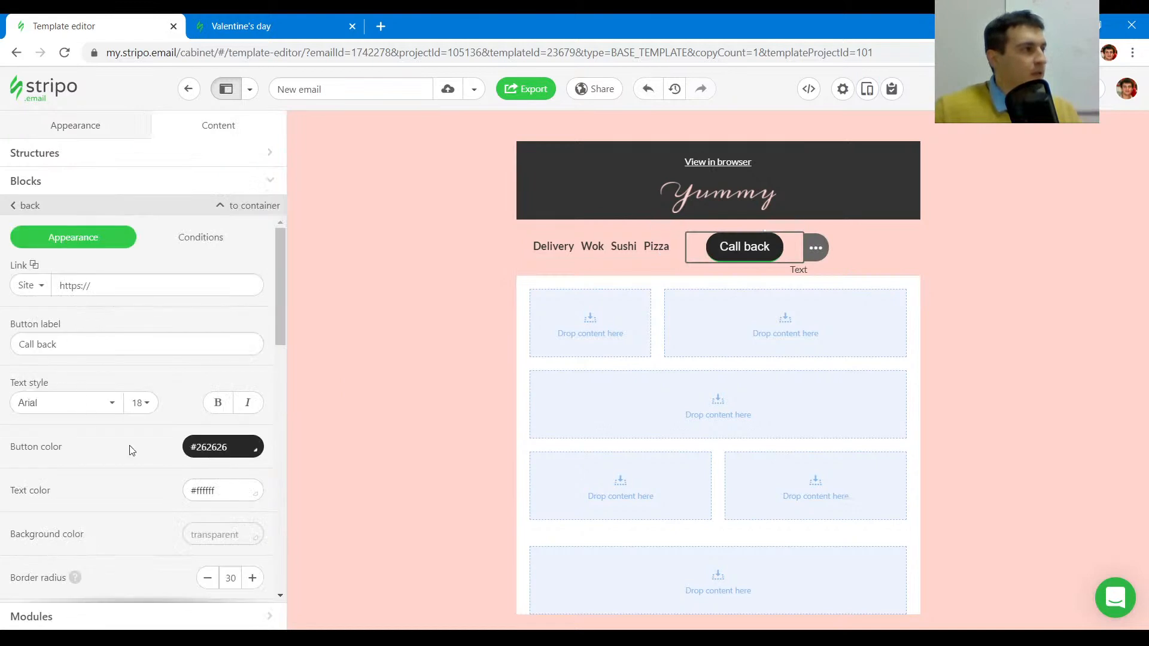
key(ctrl+a)
text(#ffd5cc)
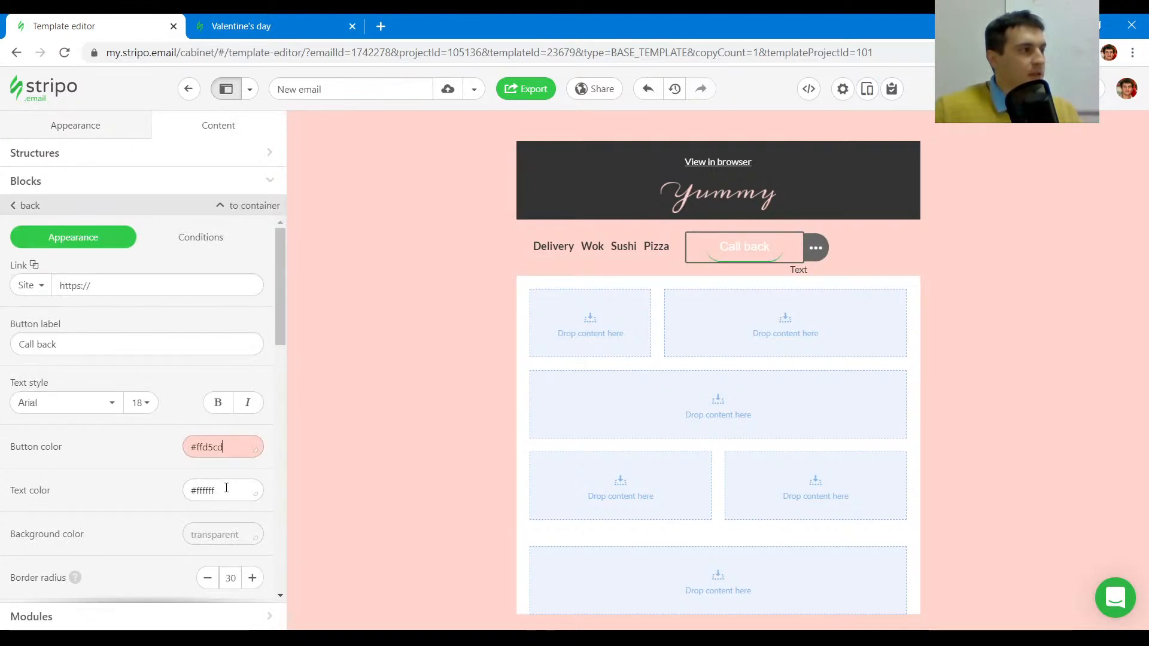
click(226, 488)
click(189, 393)
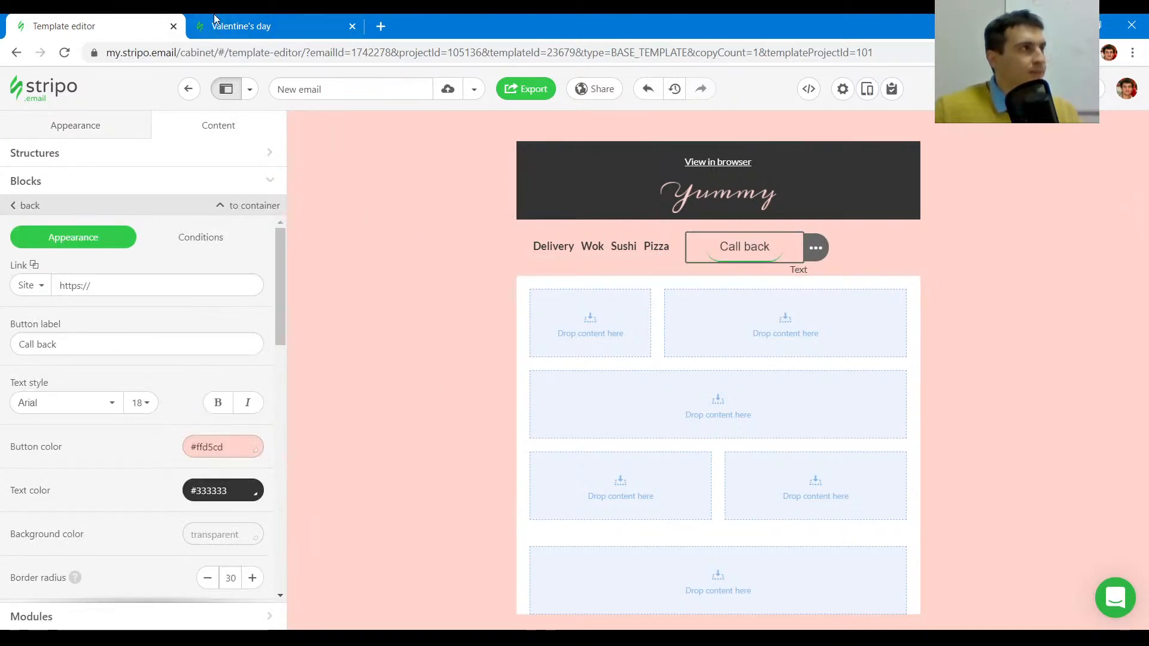
- Replace the header button's separate side borders with one common border coloured #333333
click(257, 26)
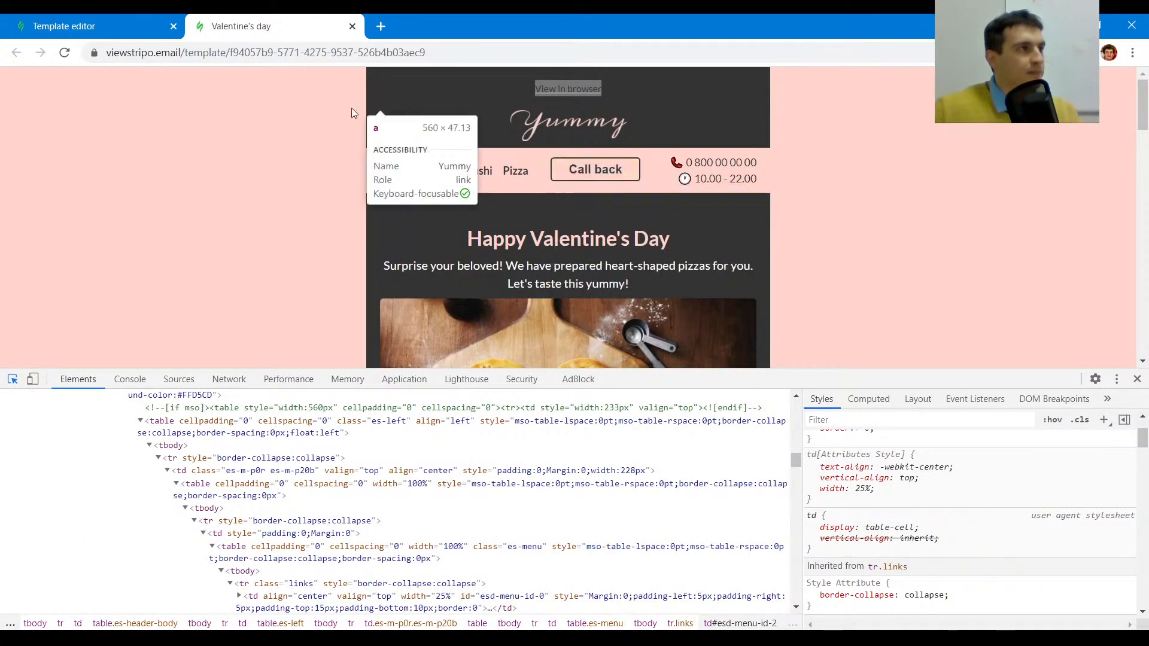
click(90, 26)
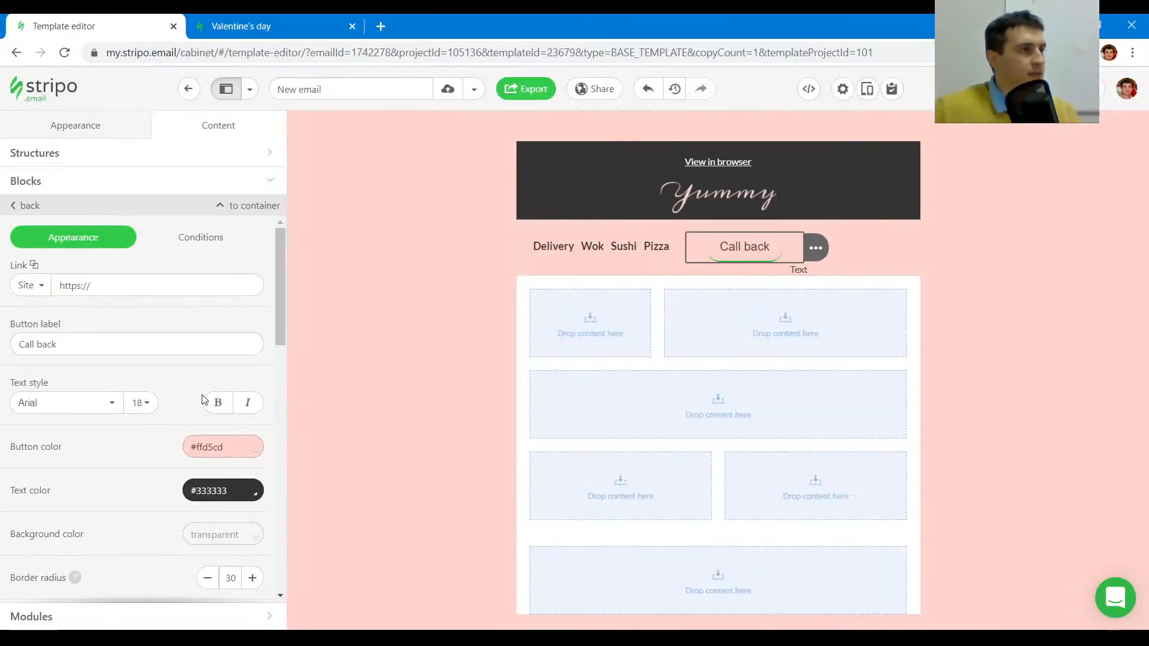
scroll(204, 399, down, 10)
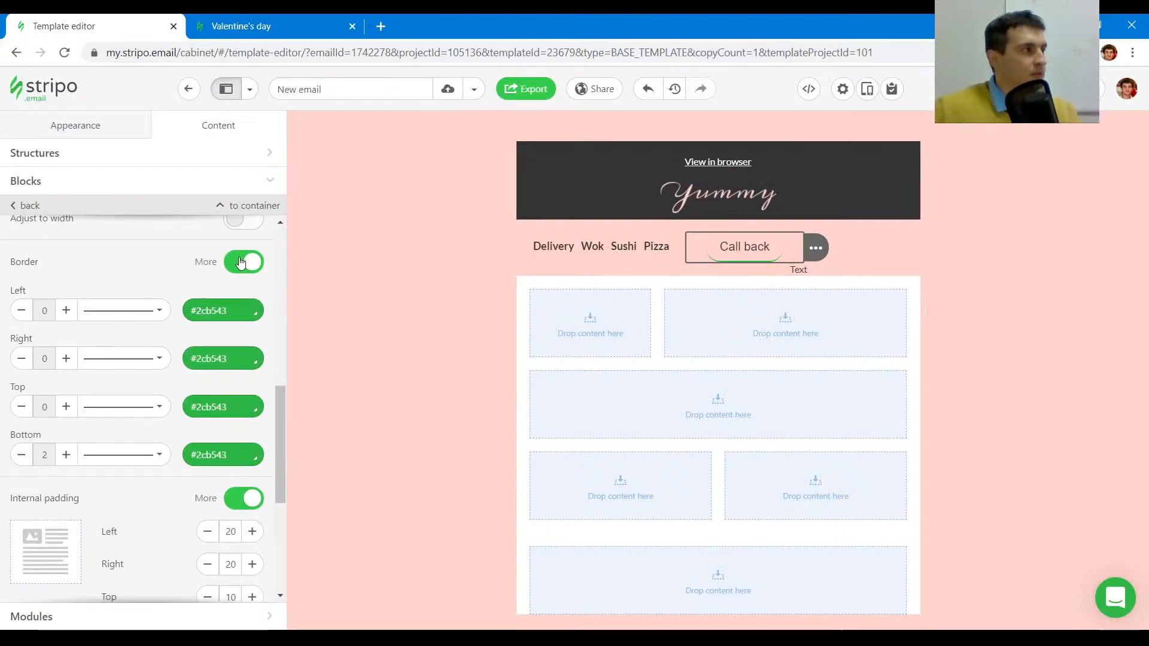
click(239, 263)
click(237, 306)
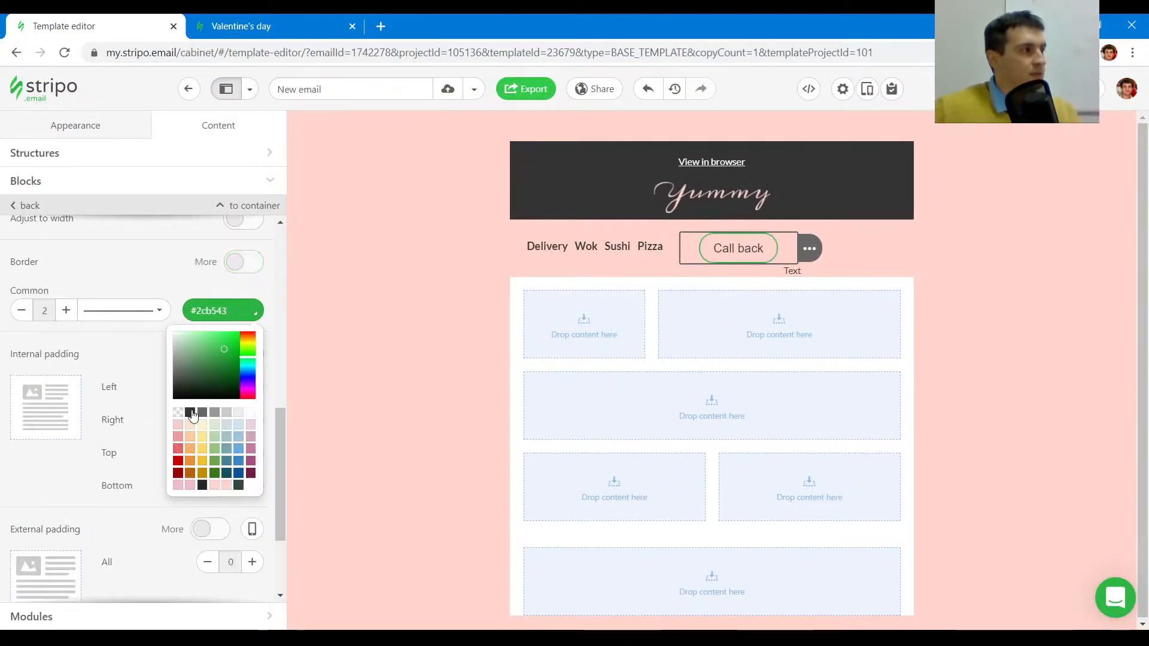
click(190, 412)
- Set the header button's border radius to 5 and compare its shape with the button in the reference email
click(263, 26)
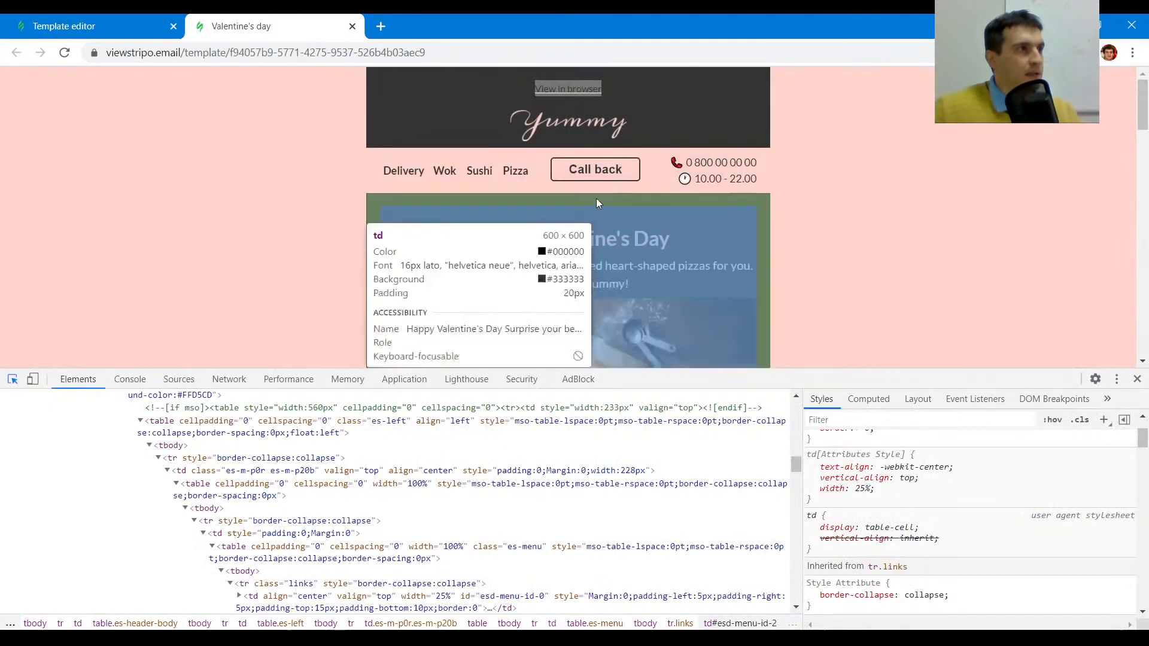
key(ctrl+Tab)
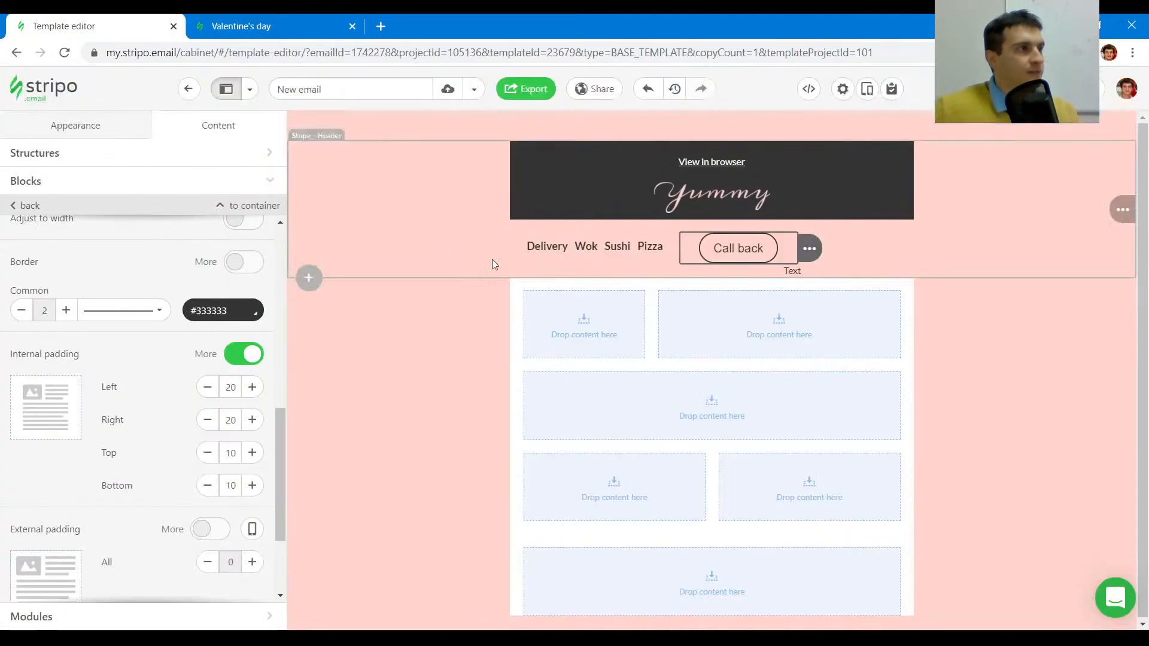
scroll(233, 426, up, 6)
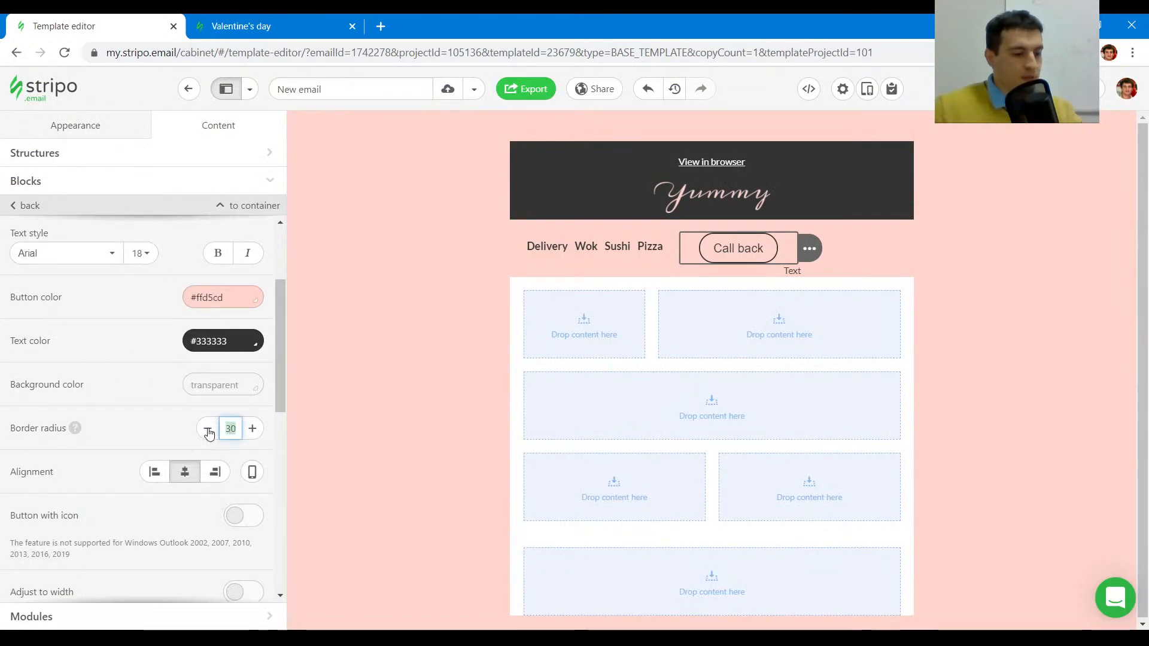
click(300, 19)
click(64, 26)
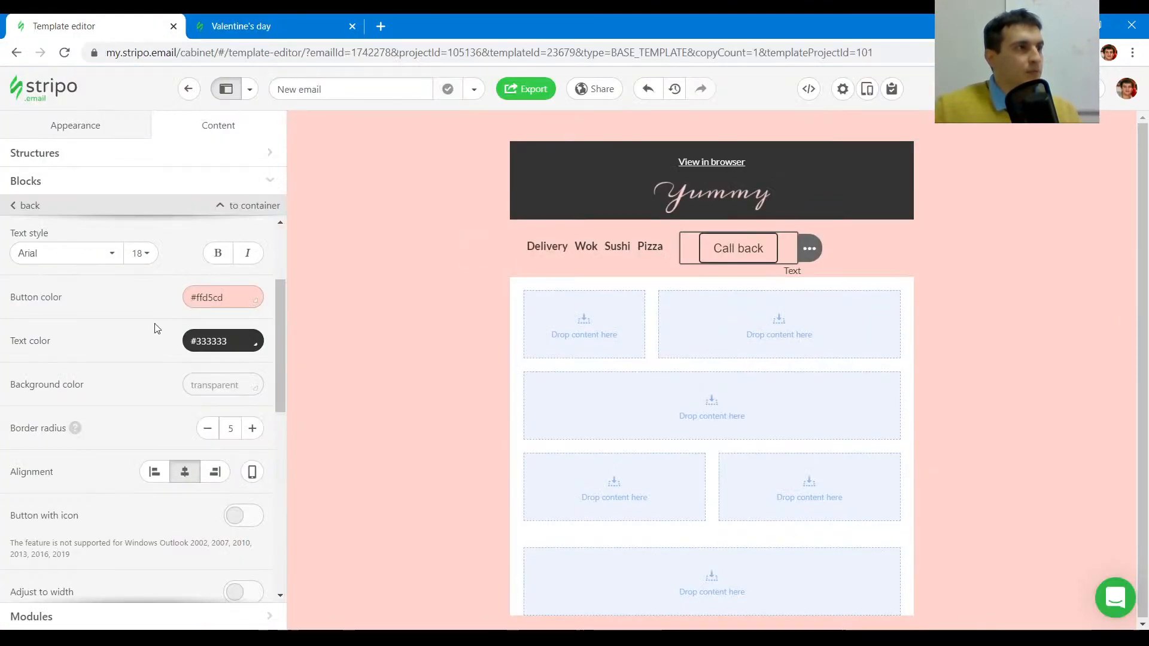
- Make the header button's text bold and compare it with the button in the reference email
click(216, 402)
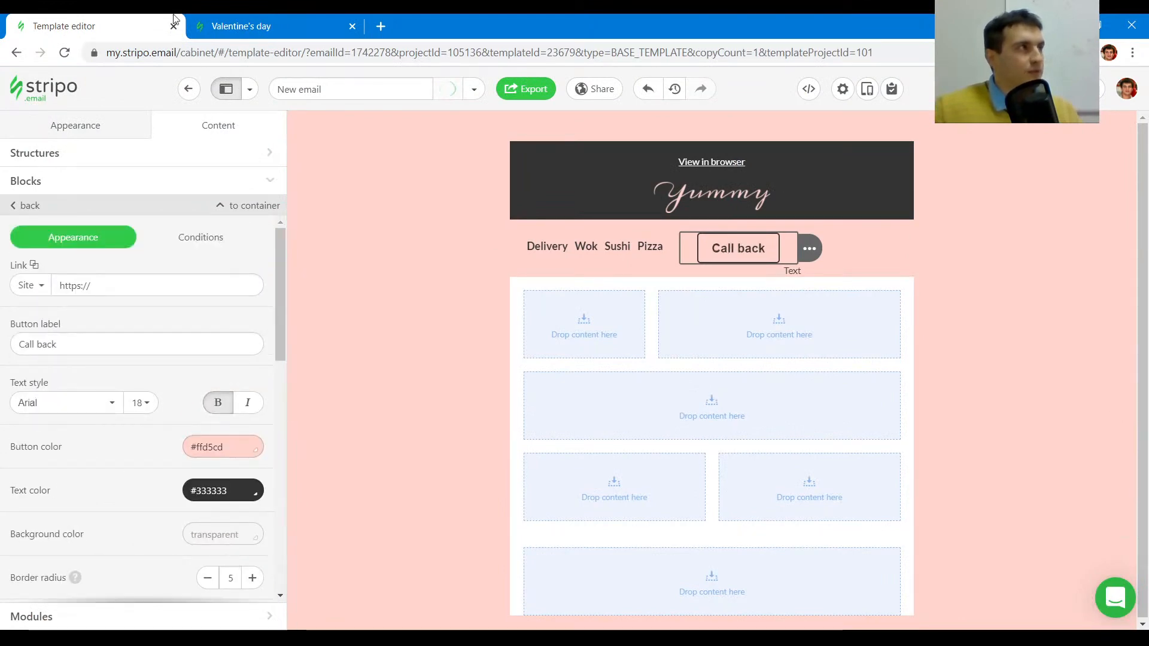
click(251, 24)
click(96, 26)
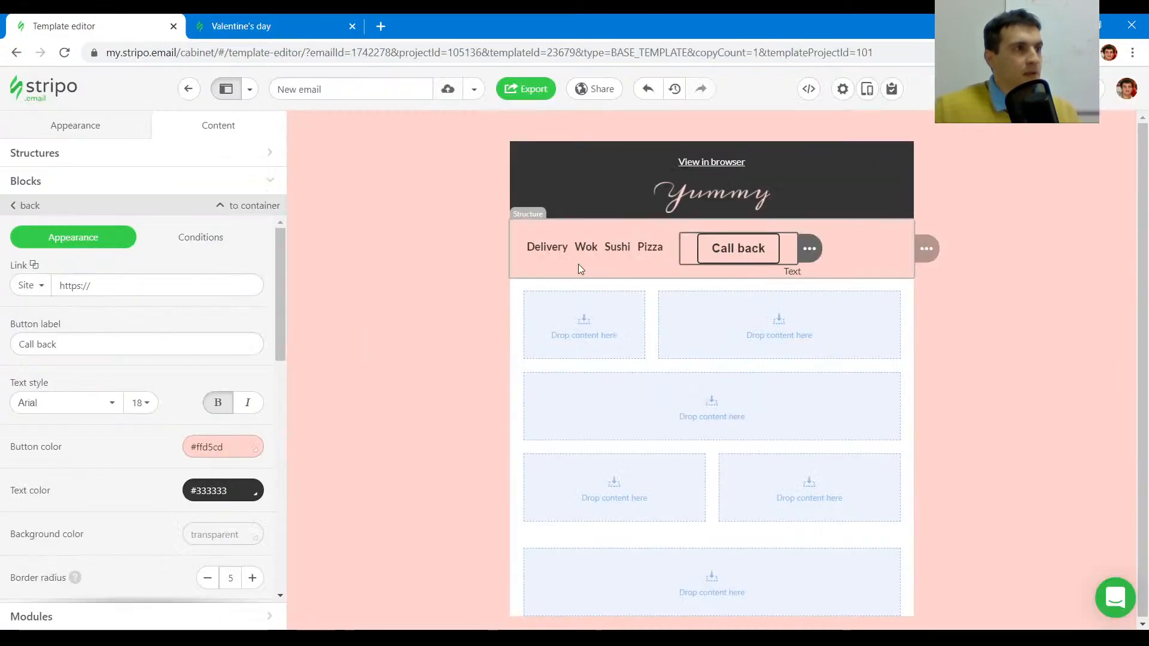
- Resize the menu row structure's containers to widths of 213, 134 and 173
click(617, 272)
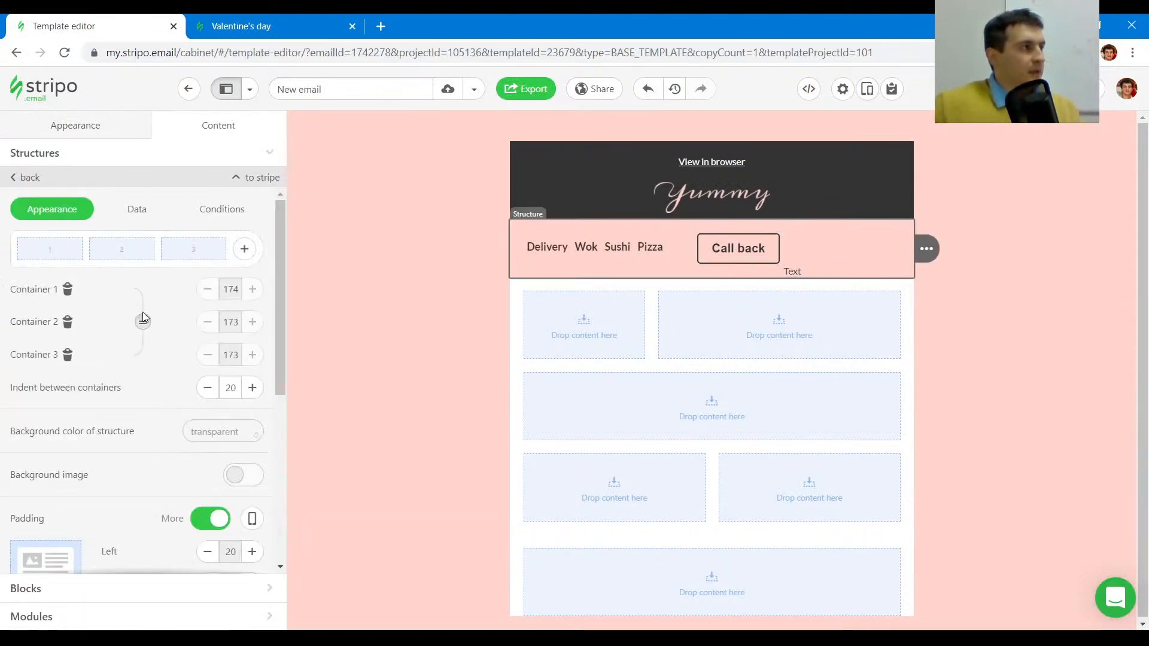
drag(86, 250, 104, 253)
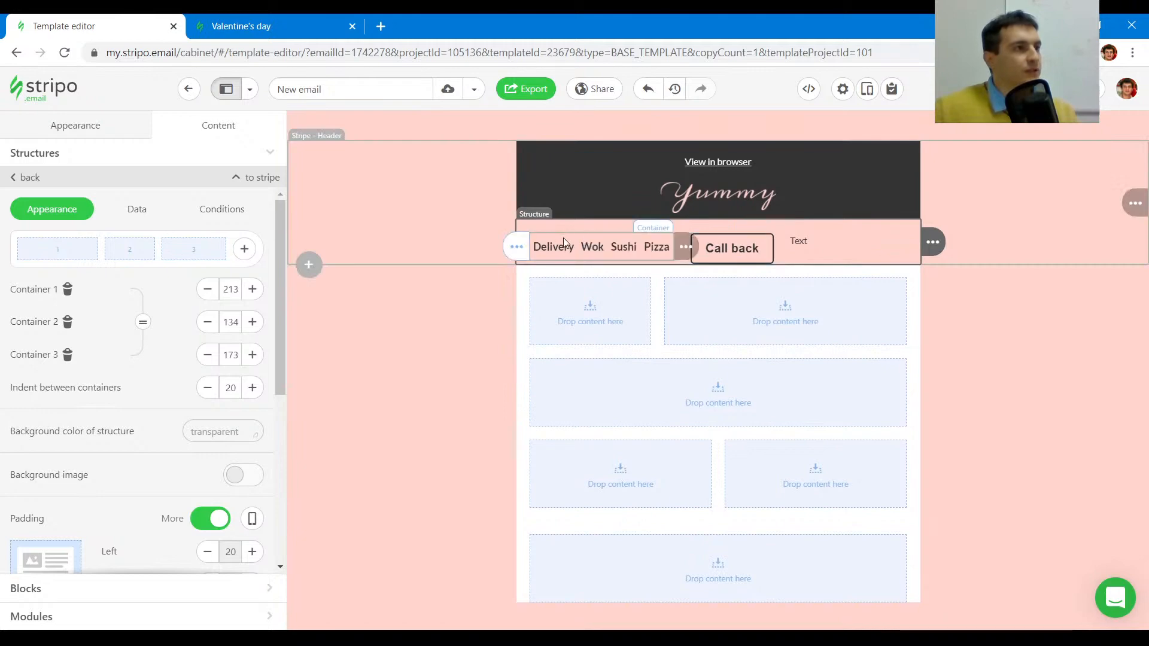
- Copy the phone number and opening hours from the reference email's header and paste them over the placeholder text in the third container
click(326, 36)
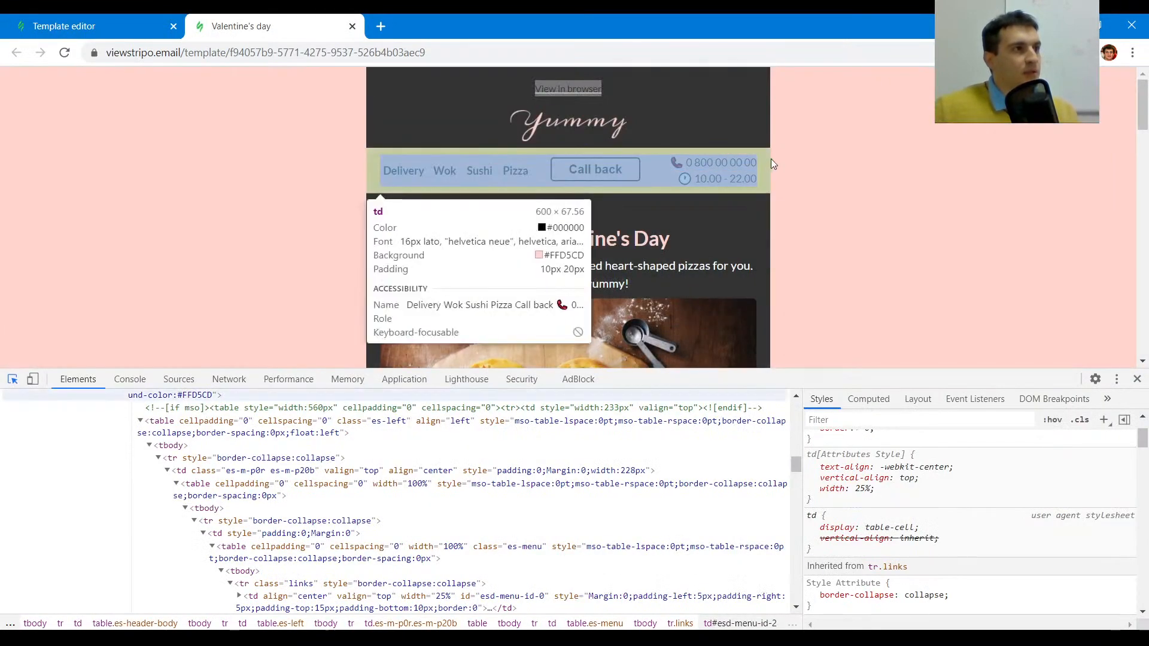
click(770, 159)
drag(758, 178, 683, 158)
key(ctrl+c)
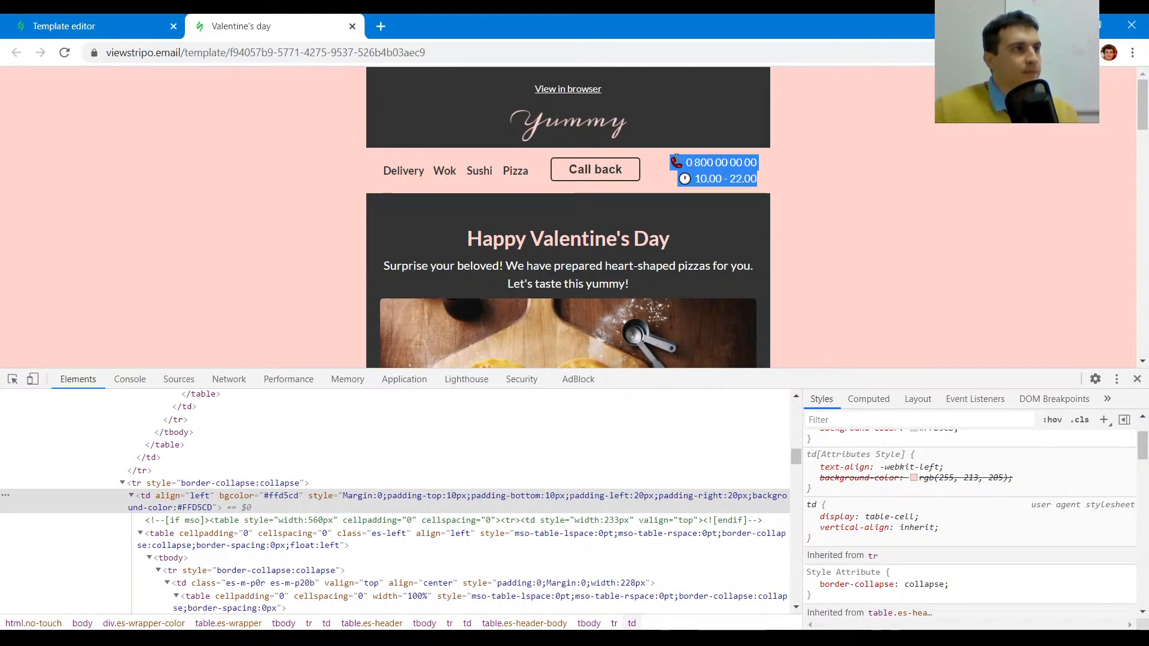
click(108, 19)
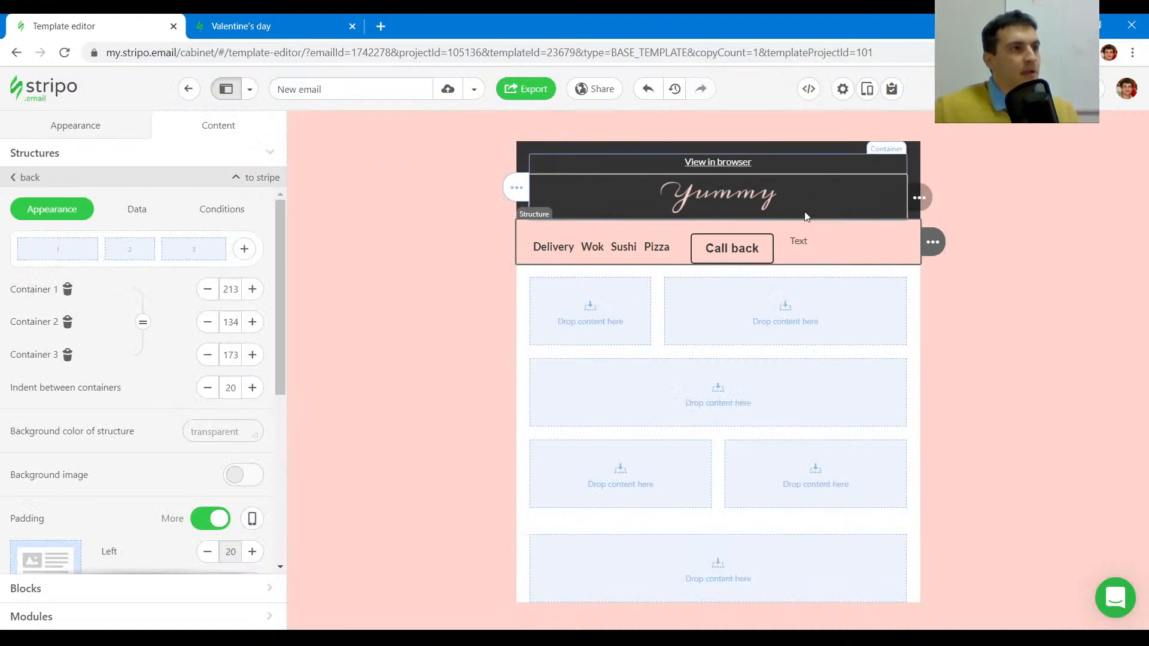
double_click(872, 238)
key(ctrl+v)
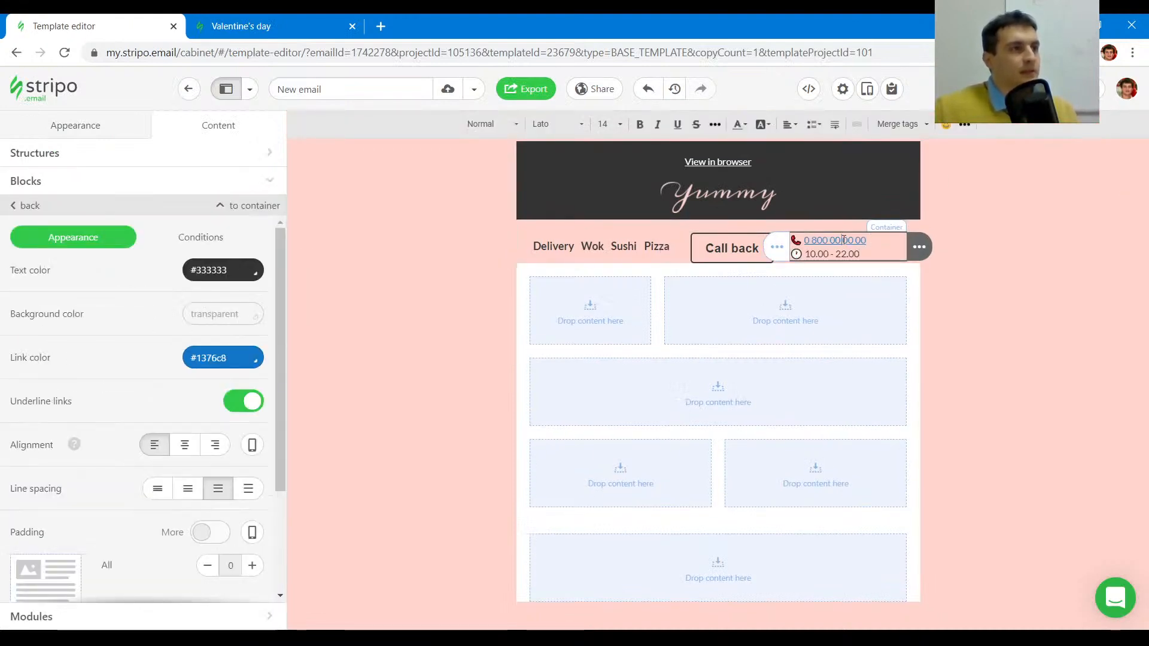
- Match the pasted phone link to the reference by setting its link color to #333333 and turning off link underlining
click(322, 19)
click(870, 189)
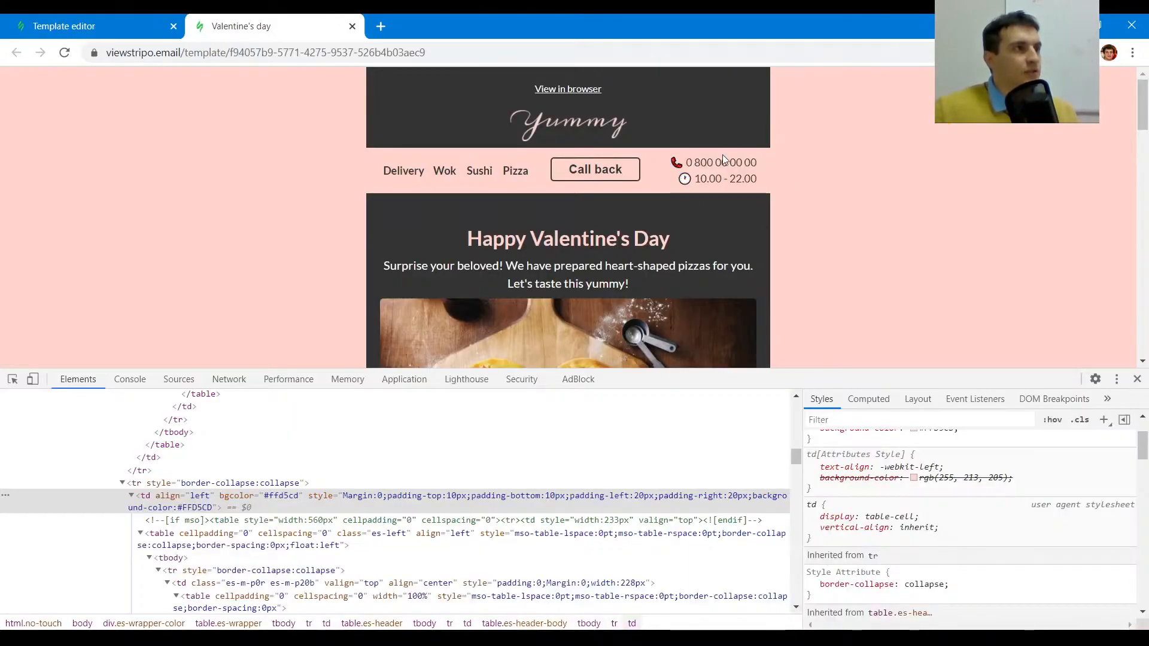
click(96, 26)
click(237, 353)
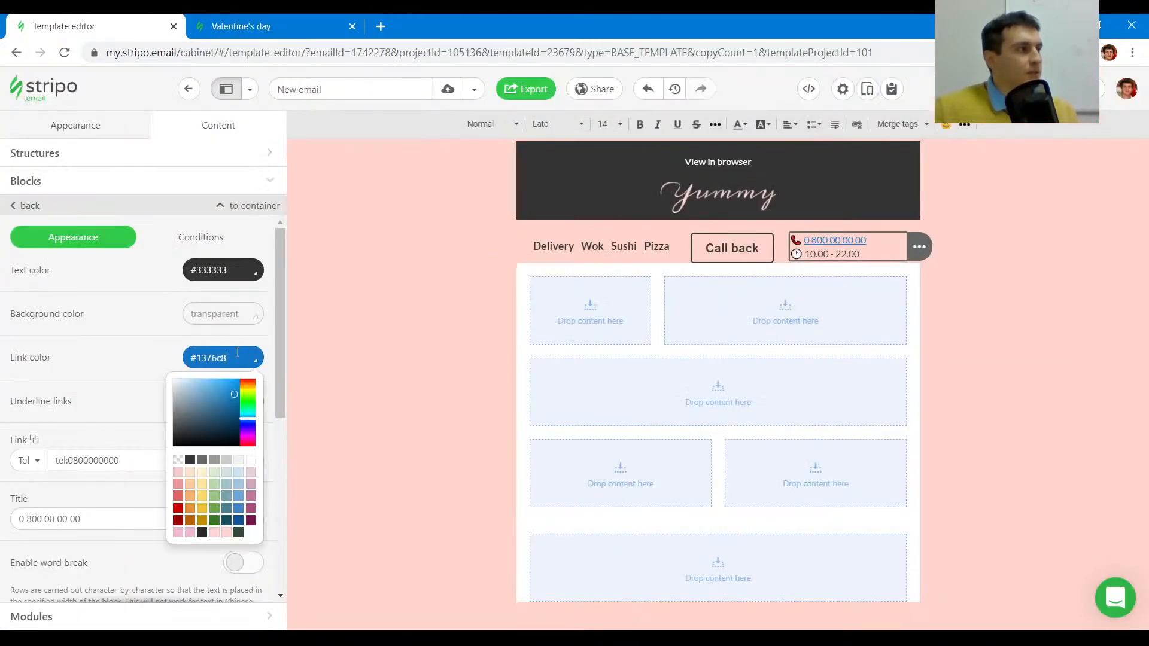
click(196, 461)
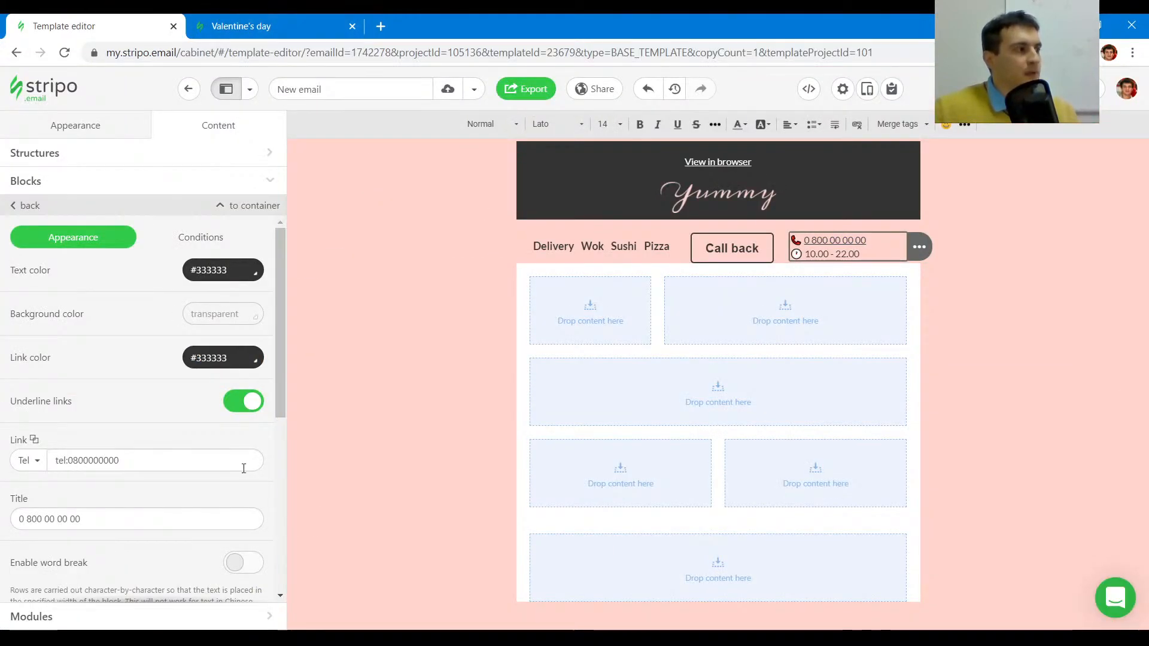
click(251, 26)
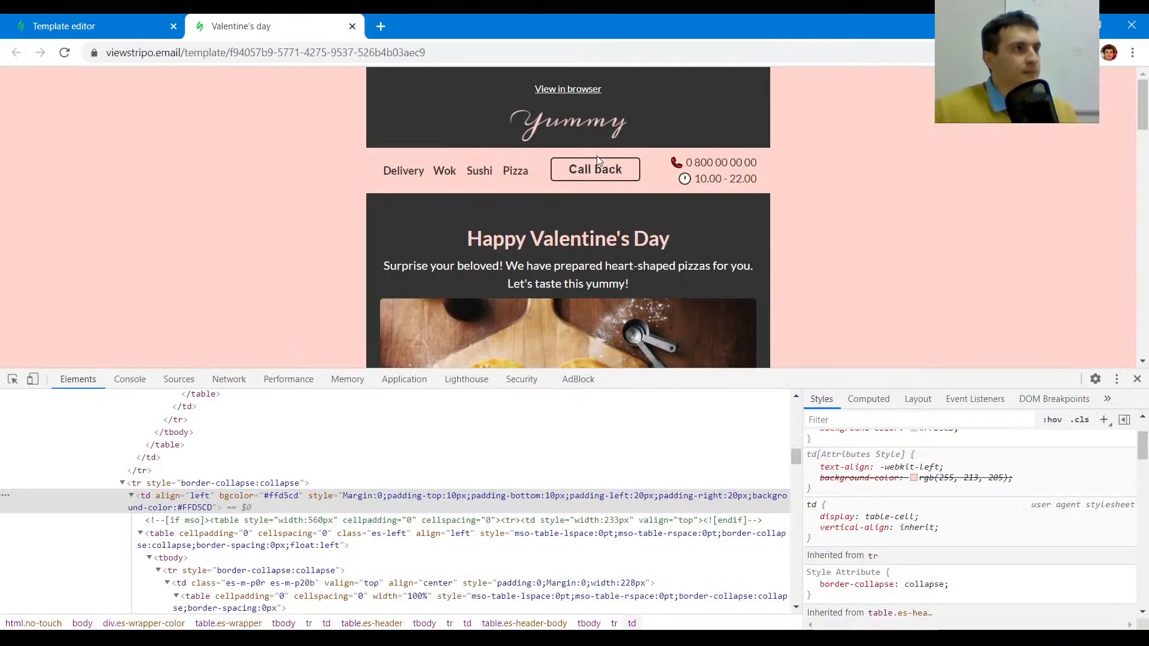
click(157, 23)
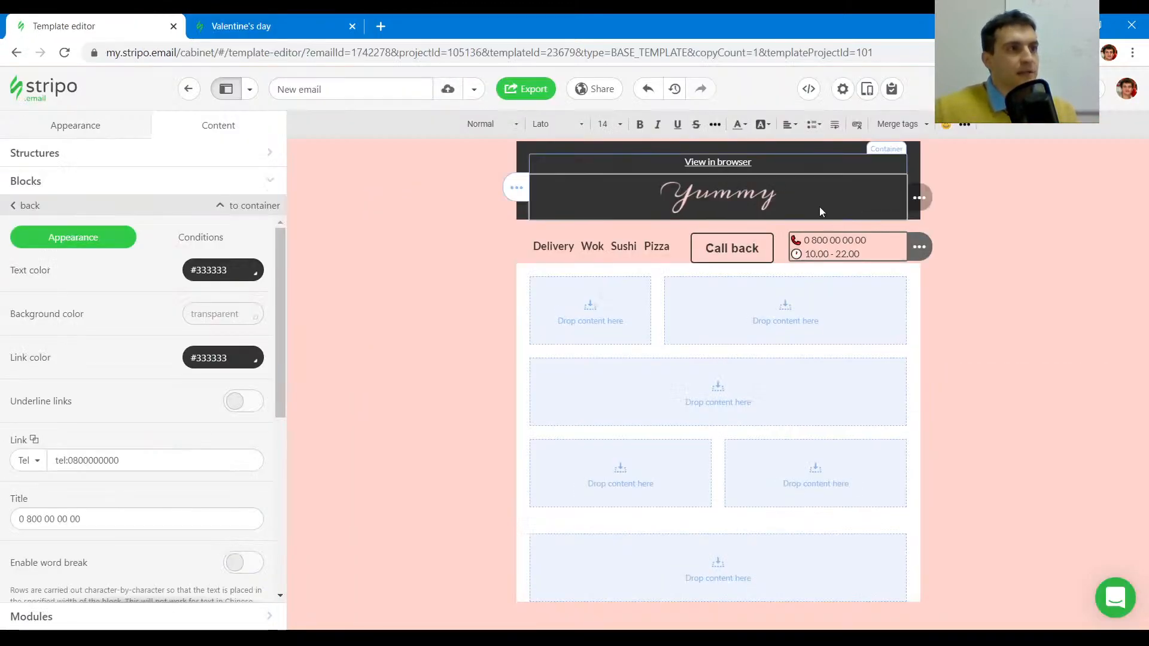
- Center the contact text, inspect the text size in the reference email, and set the contact text's font size to 16
click(790, 125)
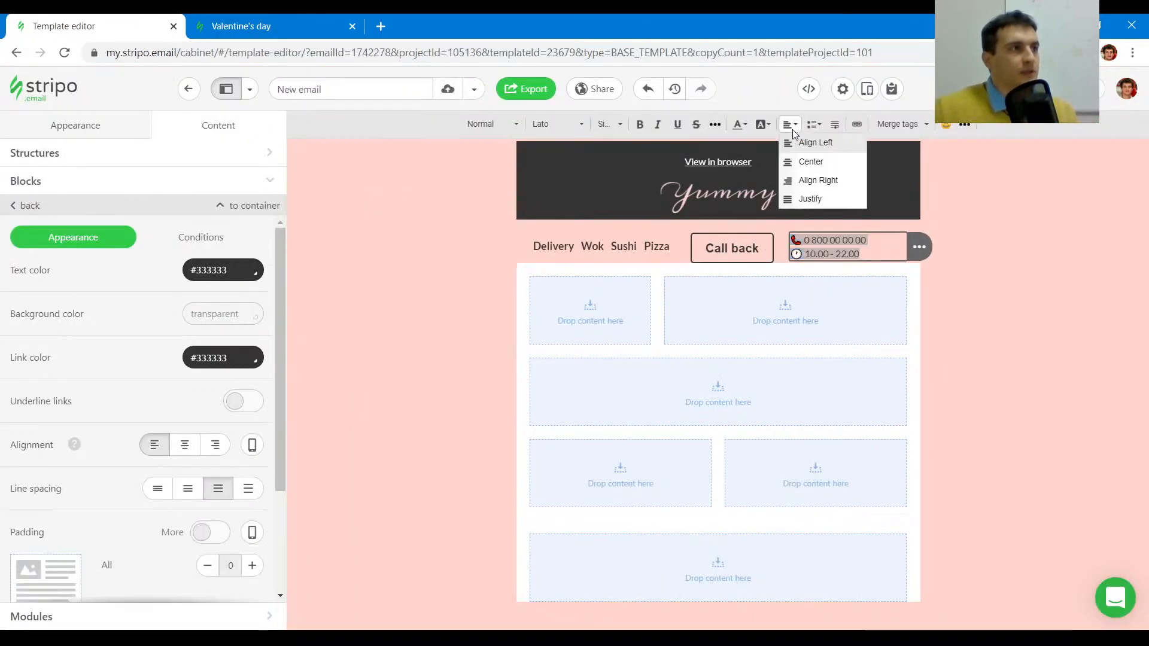
click(801, 160)
click(252, 26)
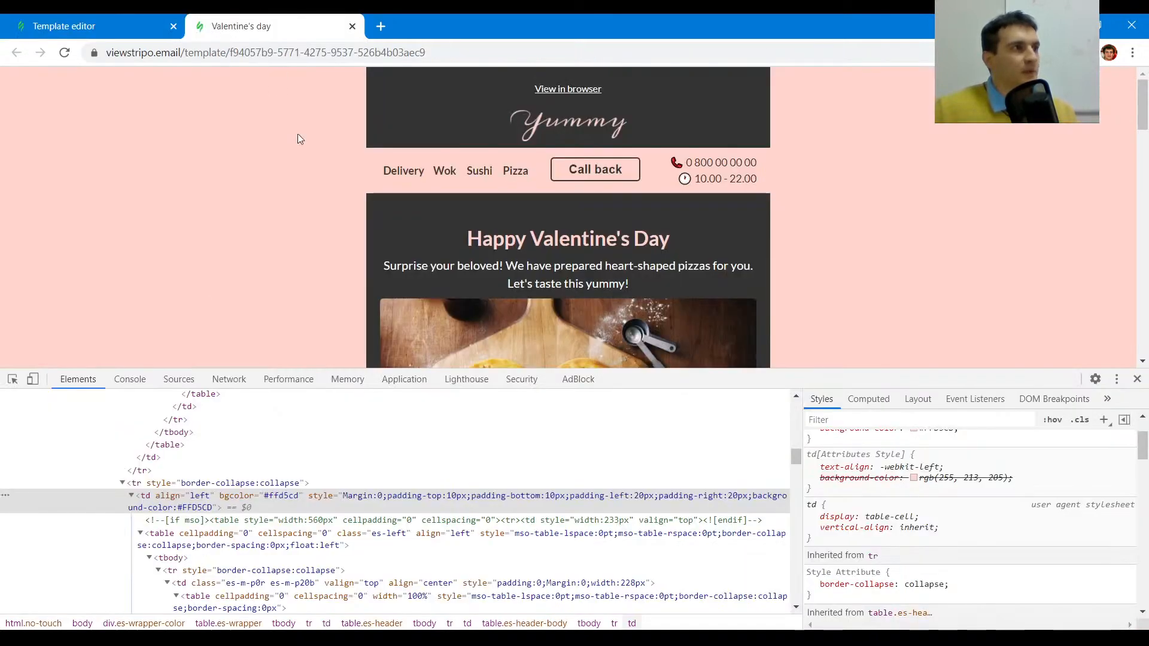
click(14, 380)
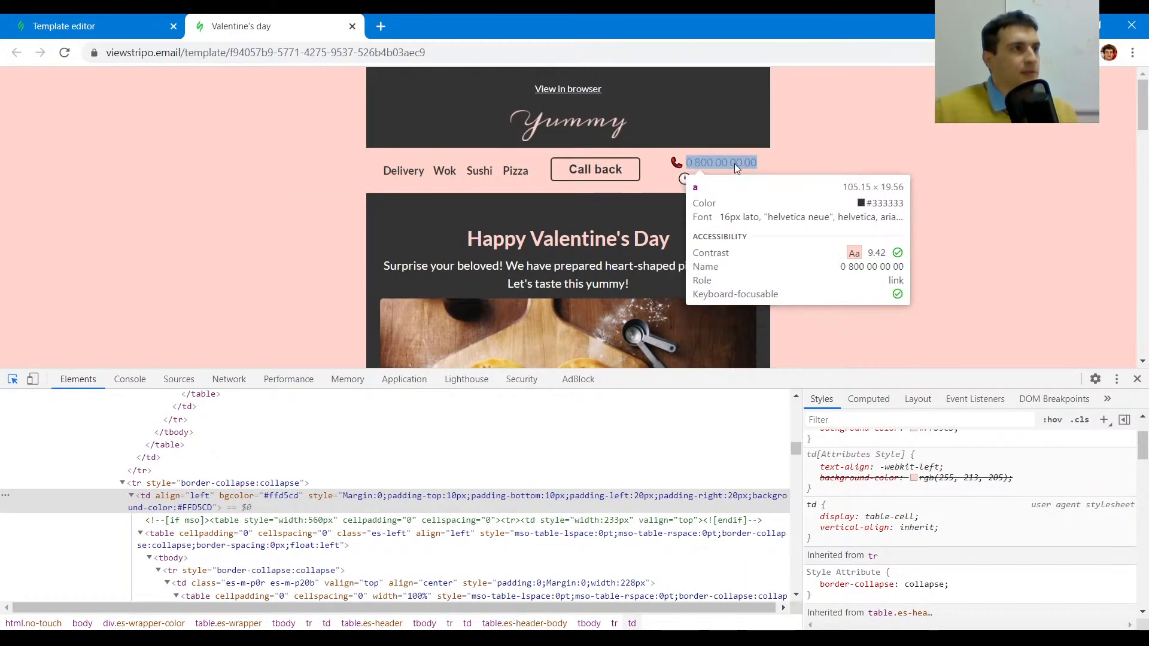
click(73, 22)
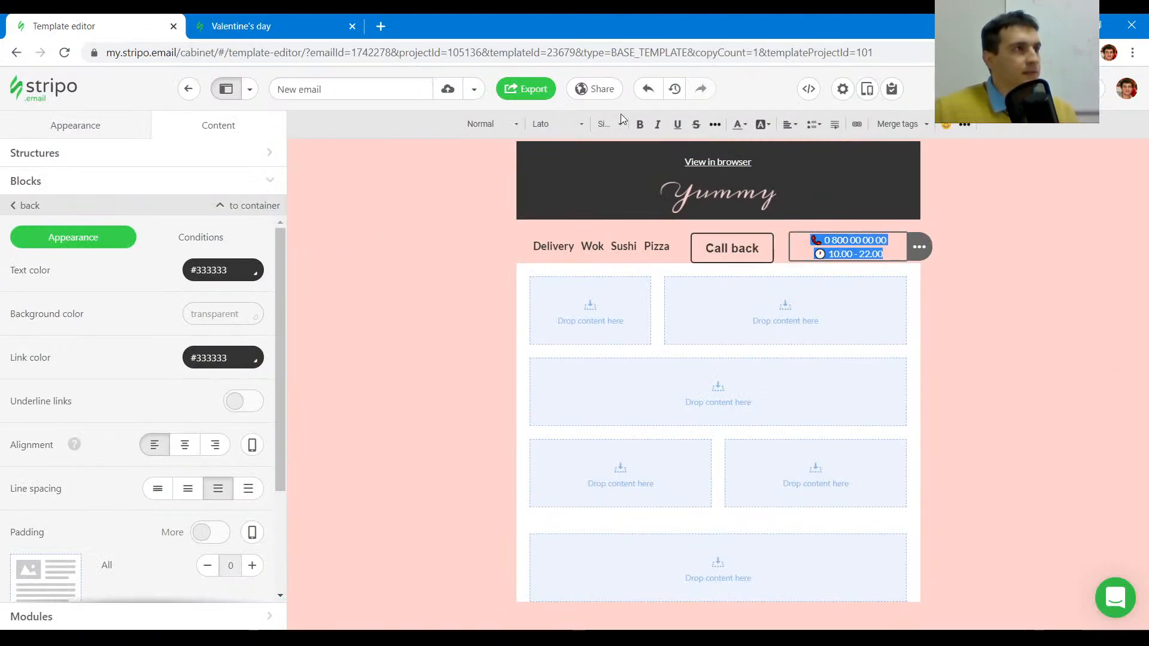
click(606, 125)
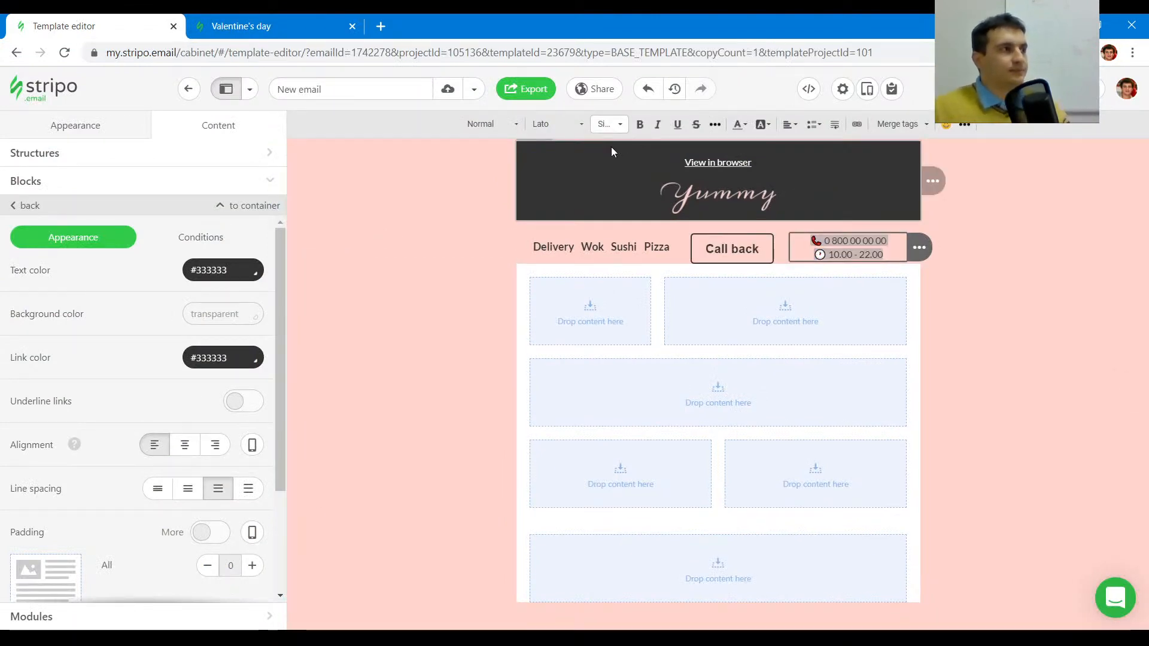
scroll(628, 232, down, 3)
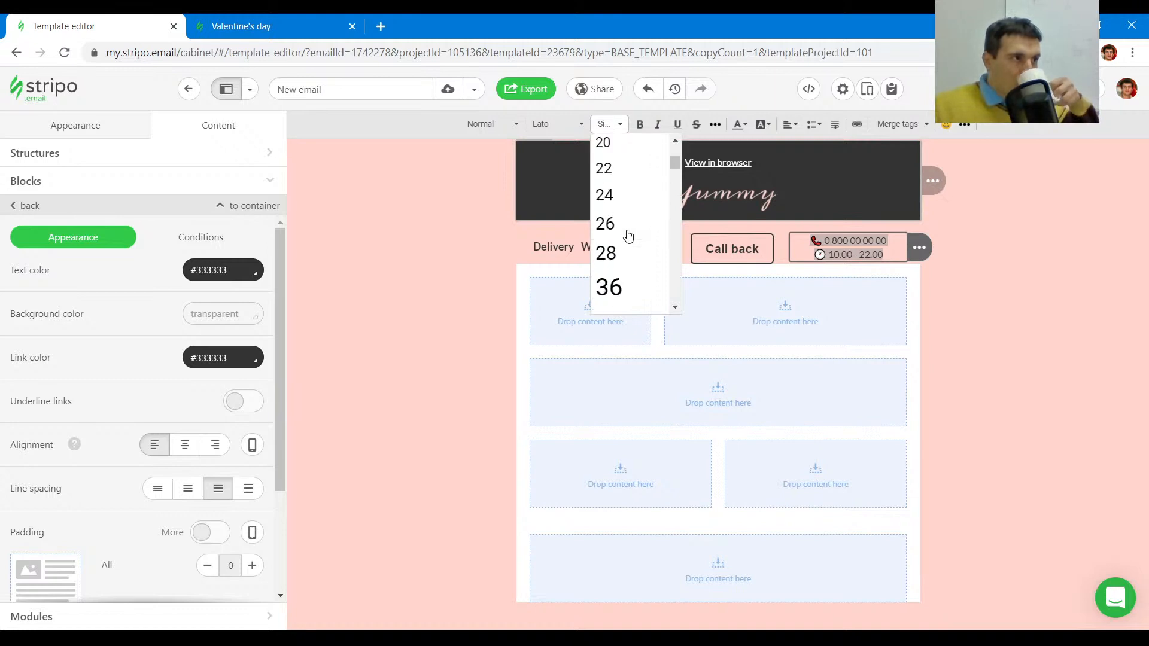
scroll(626, 198, up, 2)
click(625, 178)
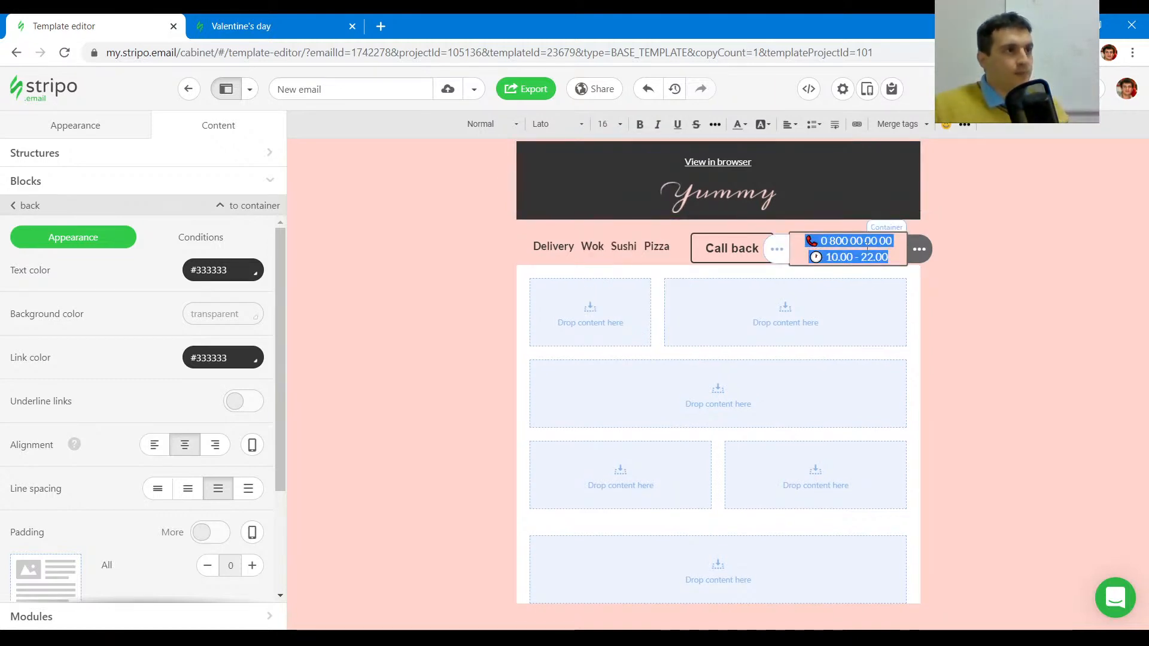
- Indent the opening-hours line slightly by adding space before its clock icon
click(1020, 323)
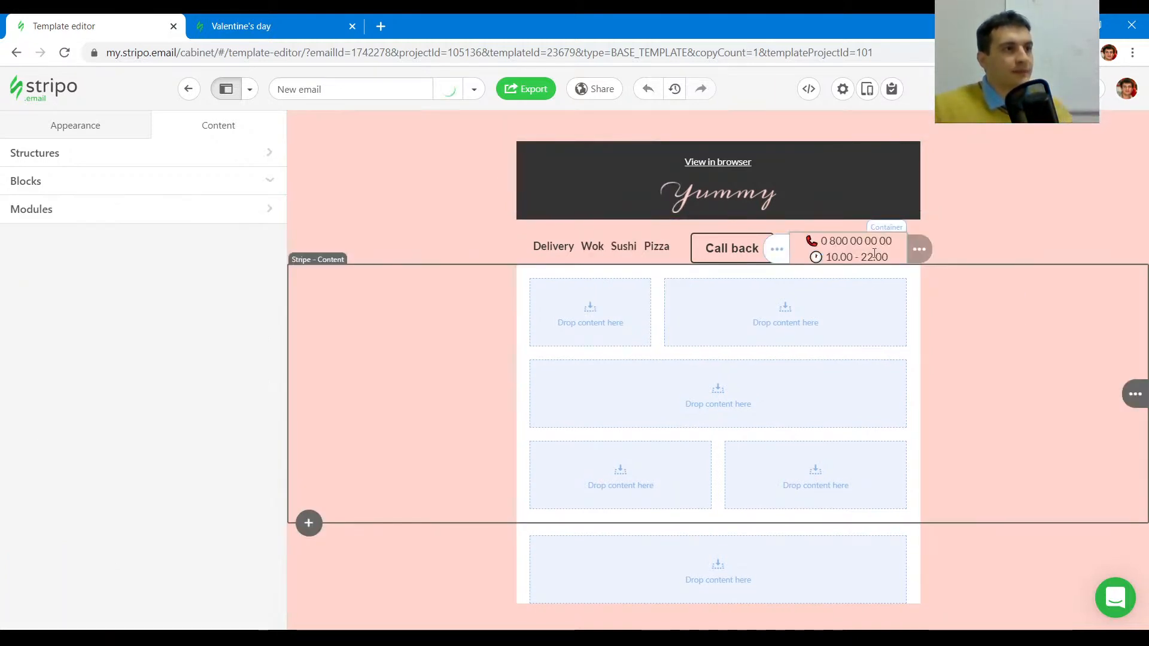
click(803, 254)
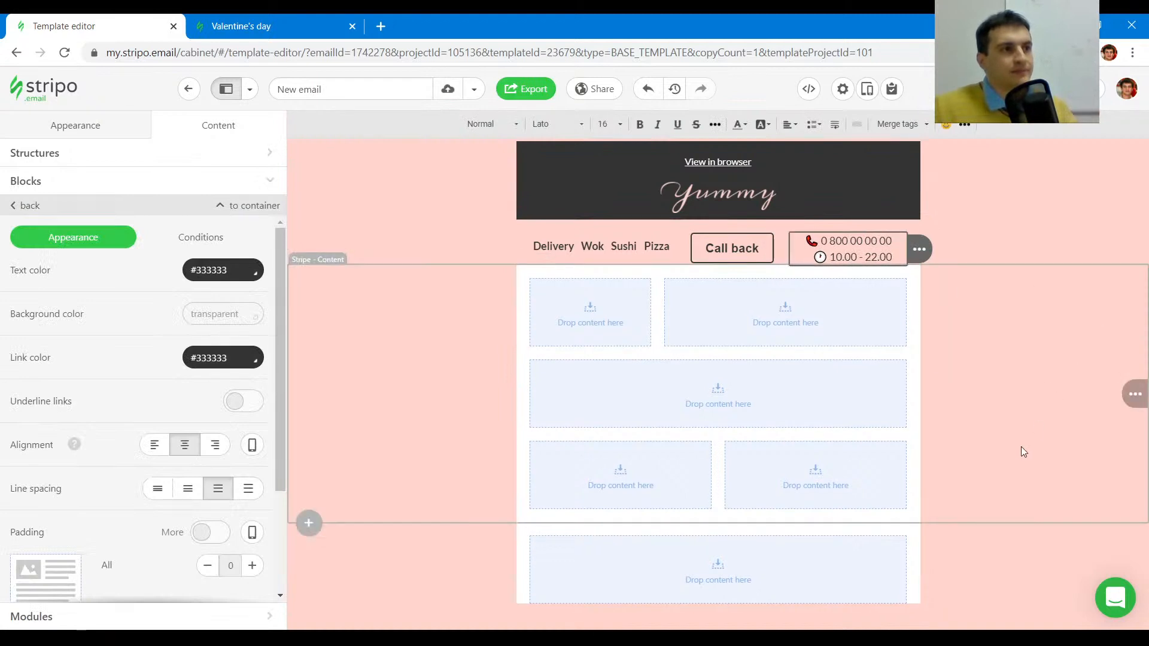
click(1000, 222)
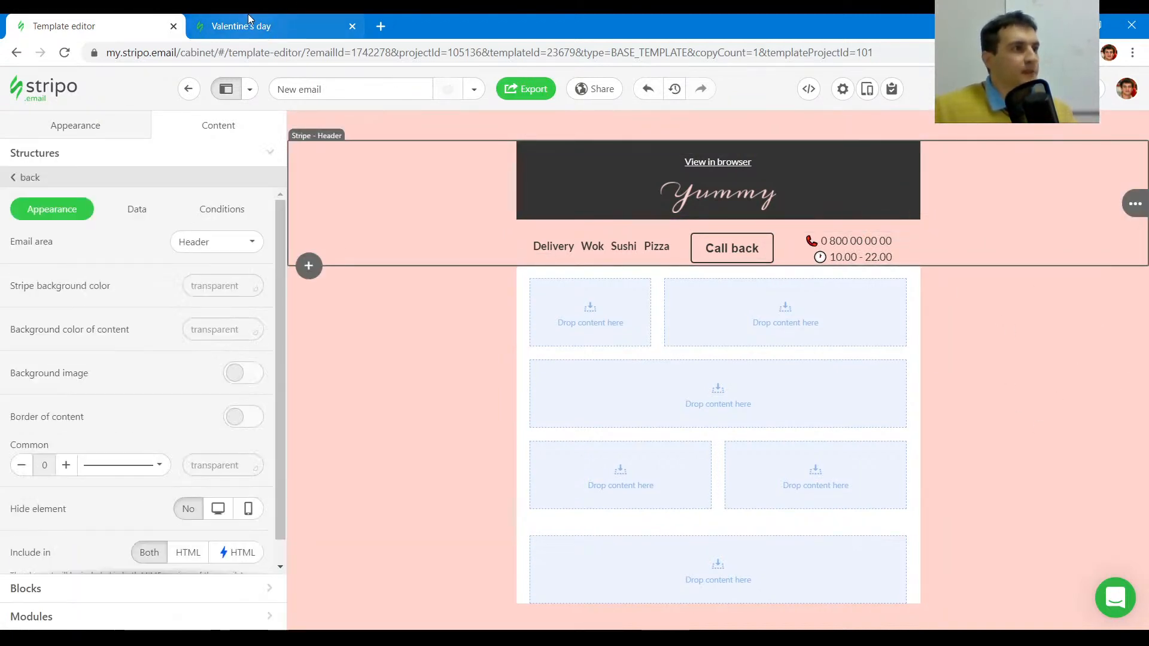
- Inspect the menu row's padding in the reference email and show the padding settings of the matching structure in the template
click(253, 24)
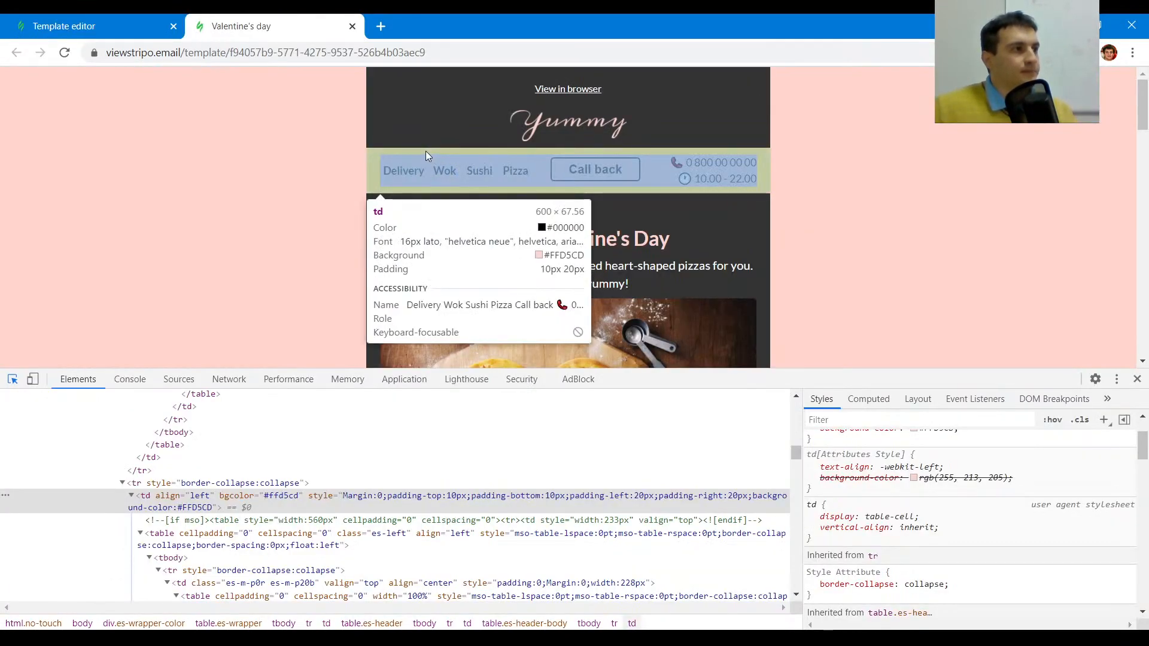
click(161, 21)
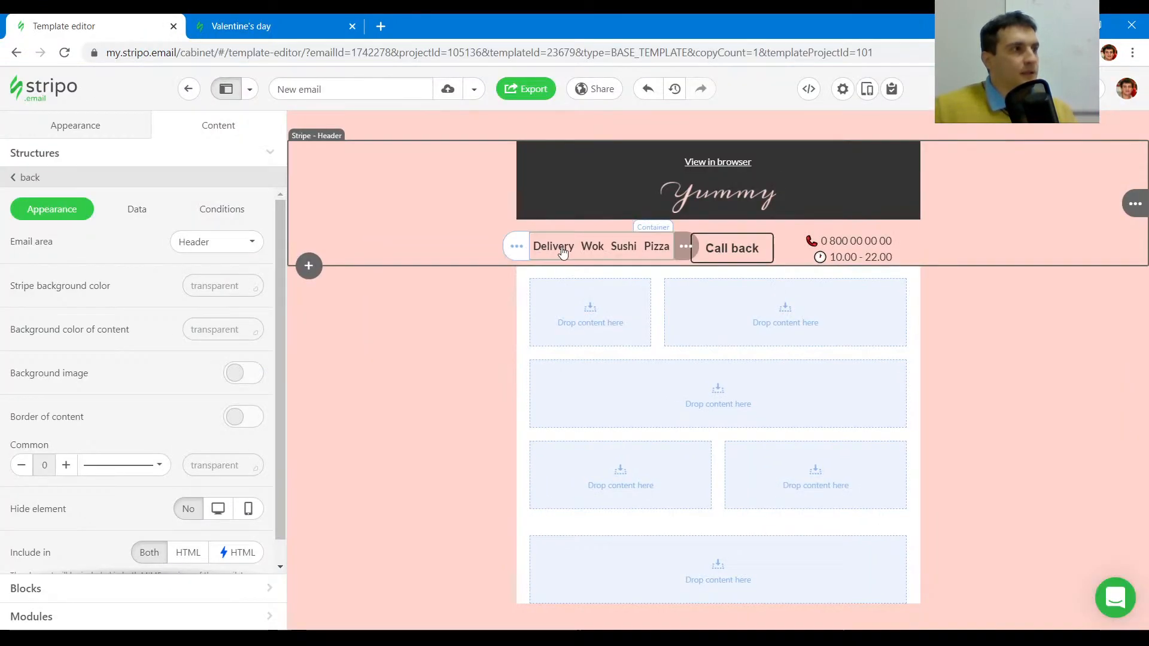
click(555, 223)
scroll(198, 354, down, 4)
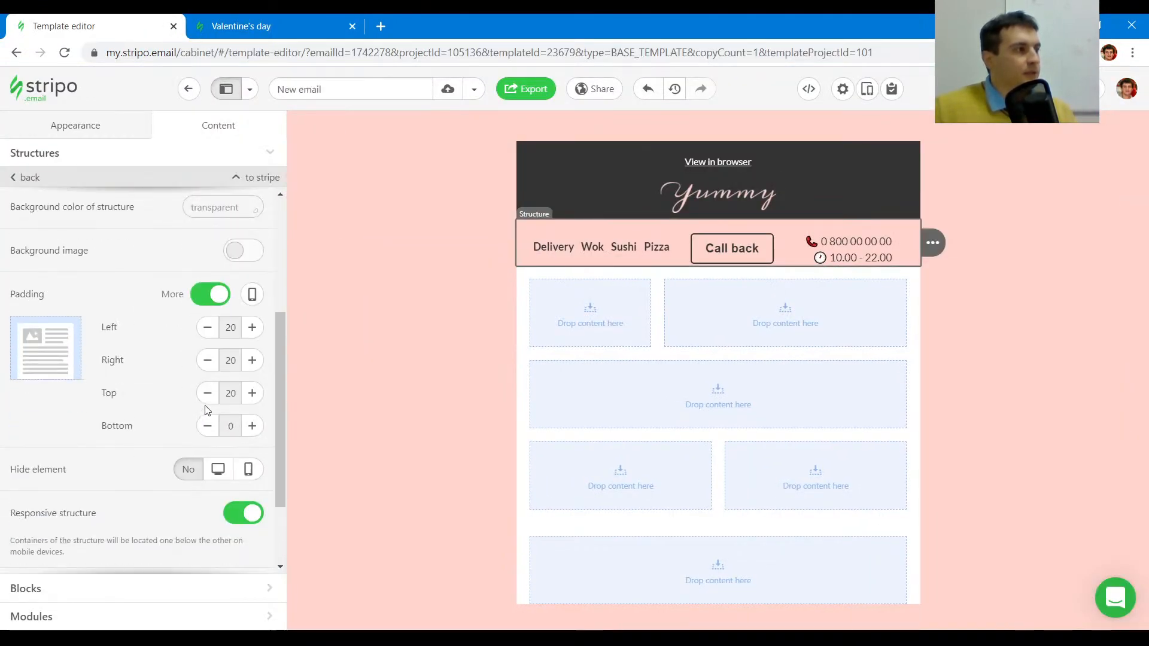
click(208, 329)
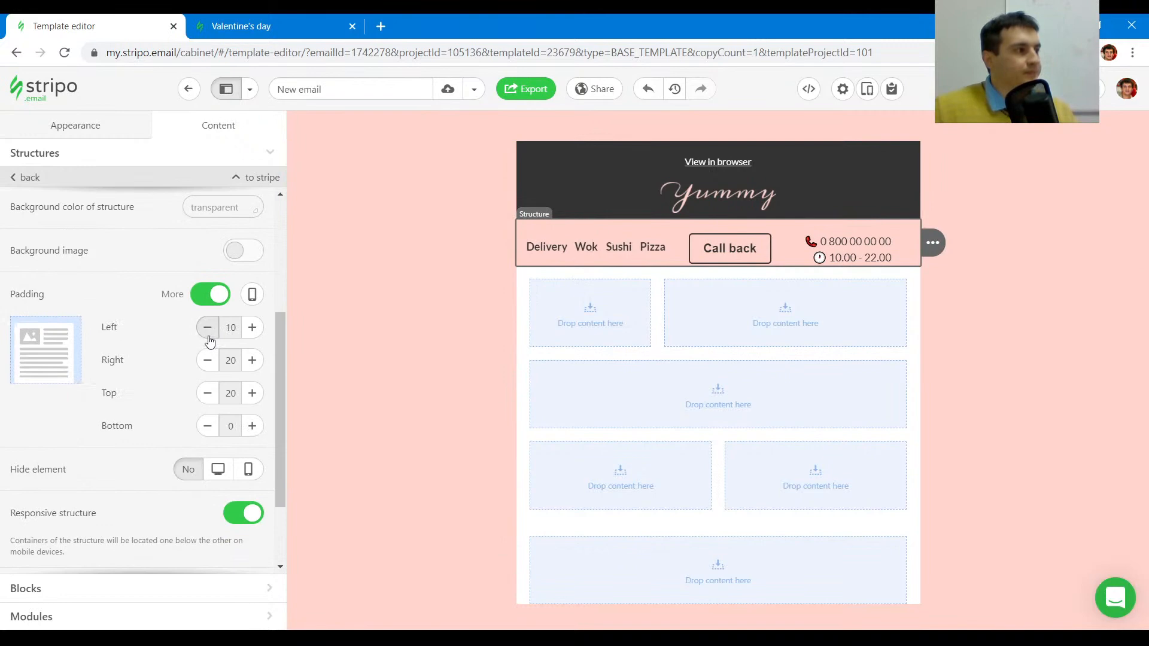
click(222, 19)
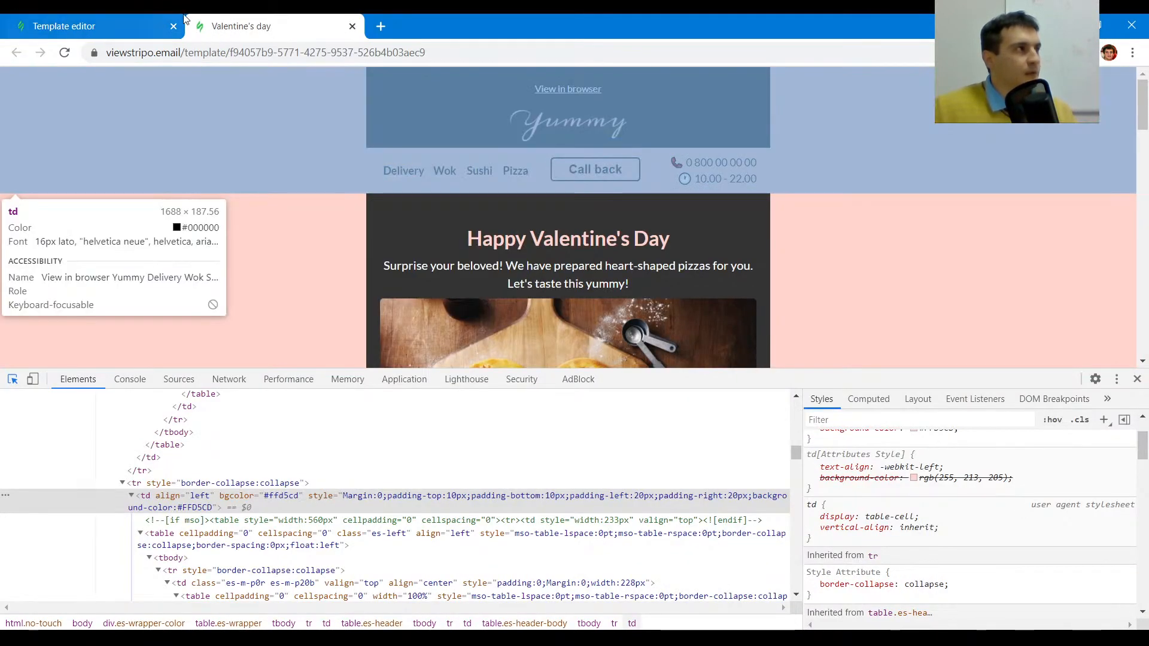
key(ctrl+Tab)
click(252, 327)
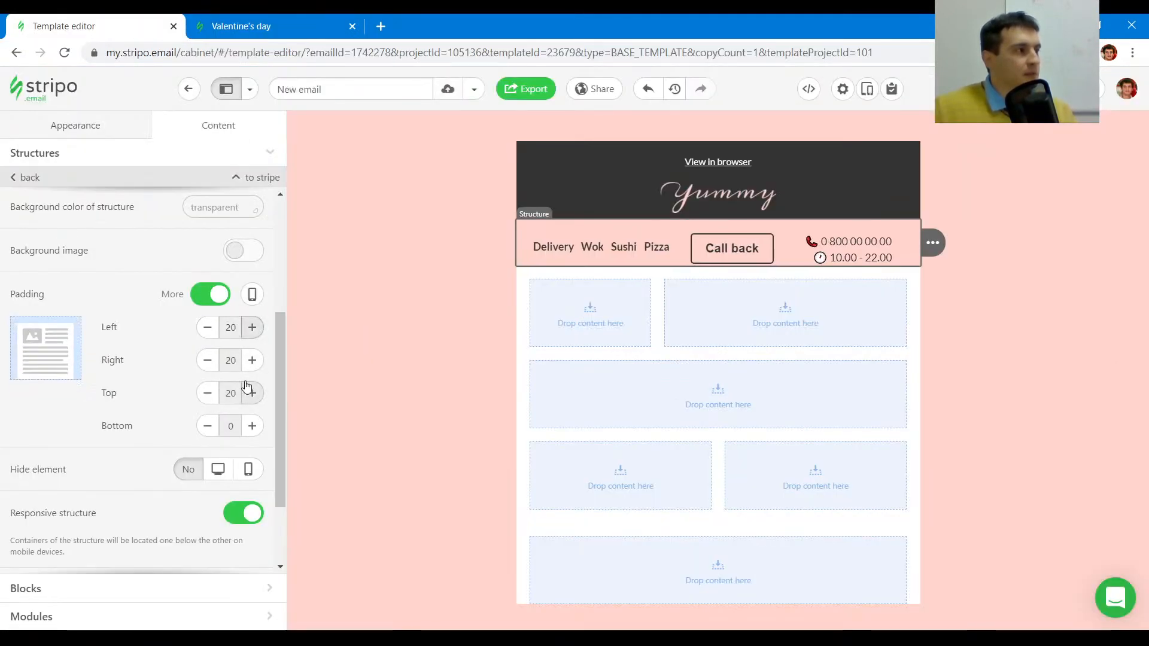
- Set the menu row structure's top and bottom padding to 10 and compare the row with the reference email
click(207, 393)
click(253, 426)
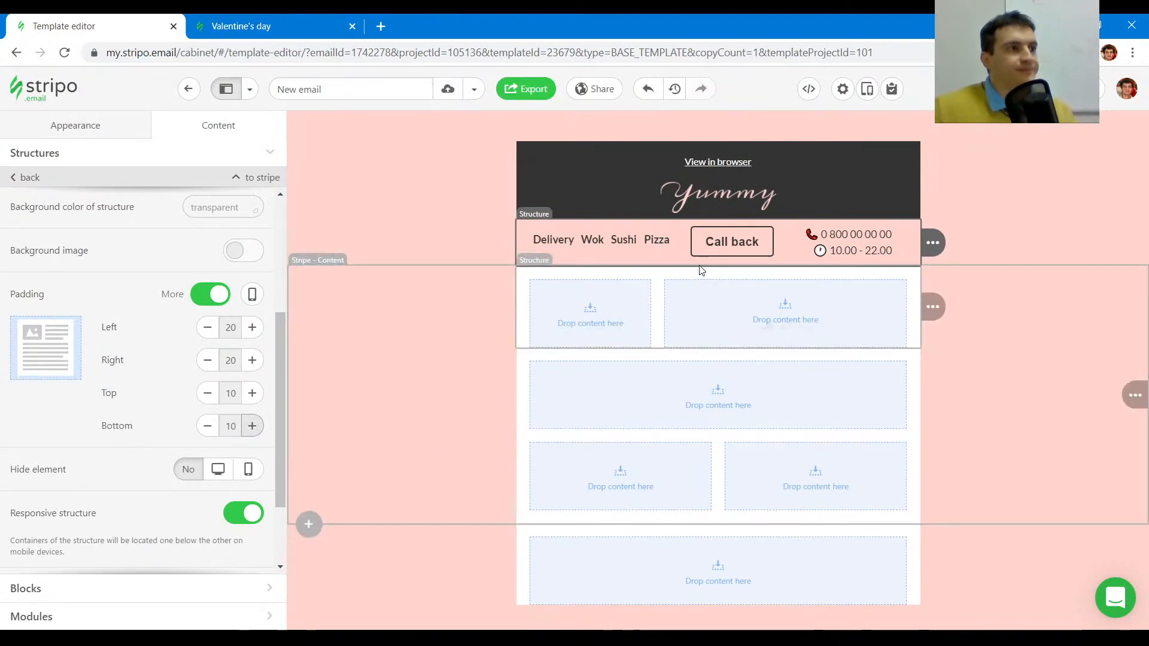
click(269, 26)
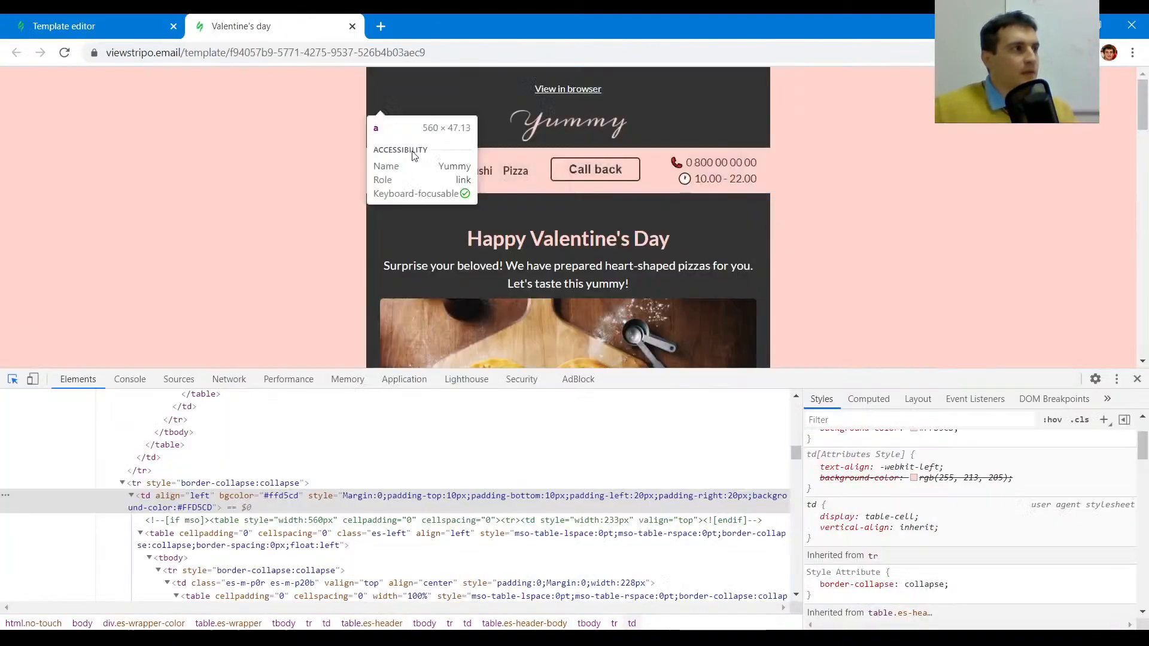
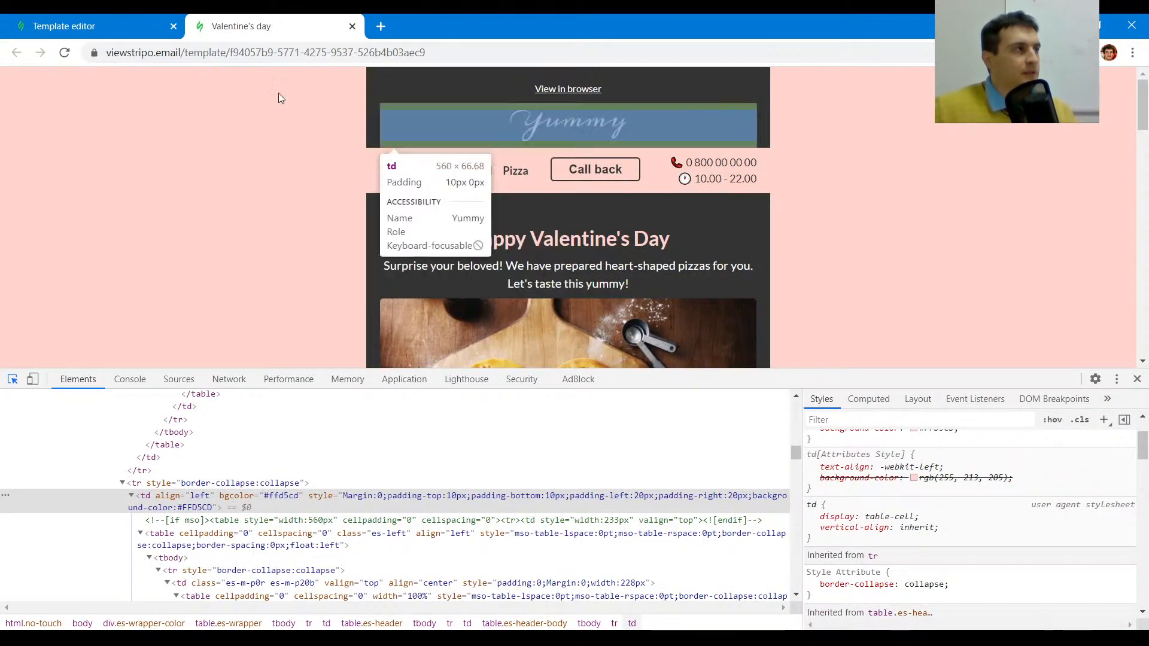
- Set the top padding of the header menu links block to 15
click(95, 26)
click(598, 239)
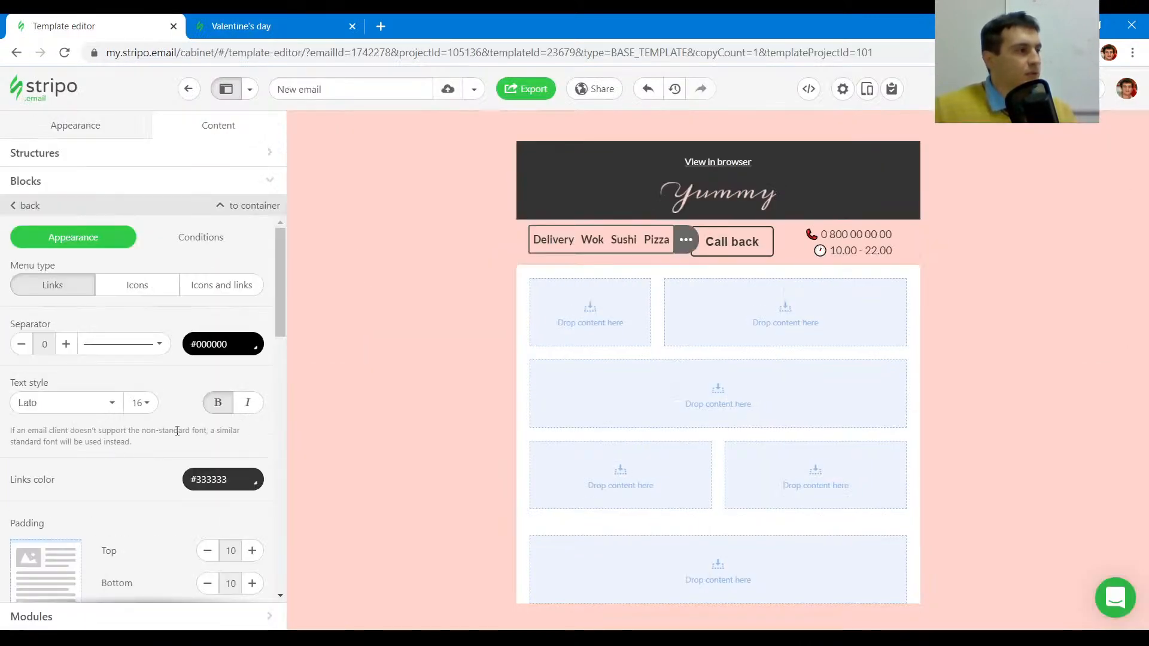
scroll(210, 414, down, 3)
click(252, 326)
click(252, 326)
click(252, 326)
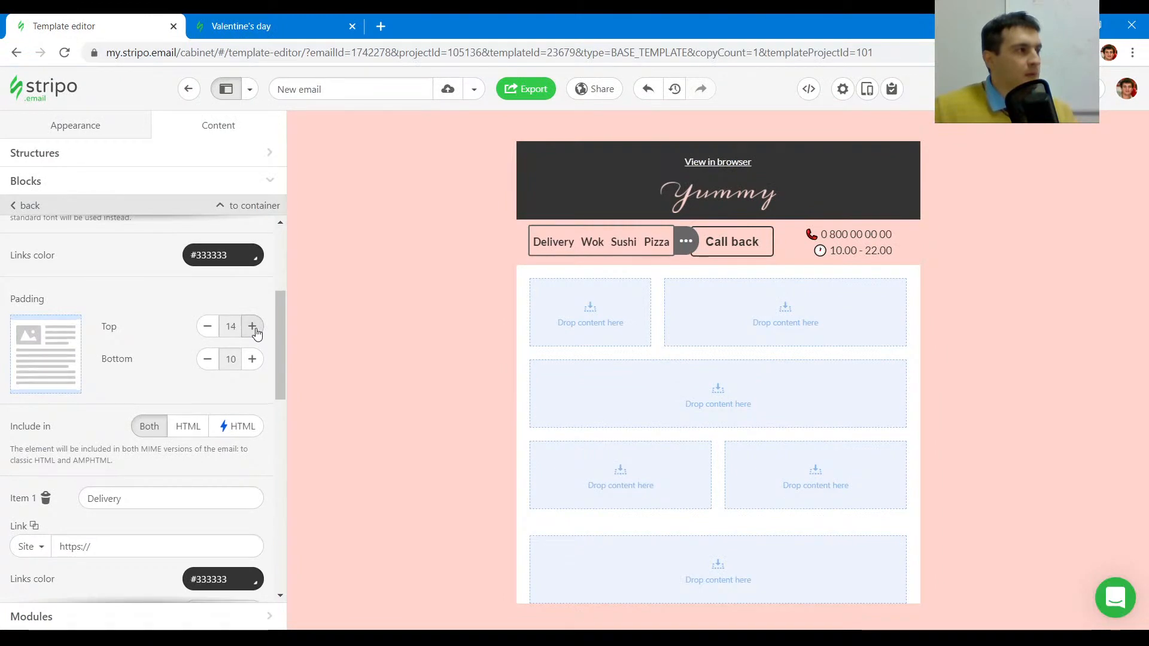
click(252, 326)
click(252, 326)
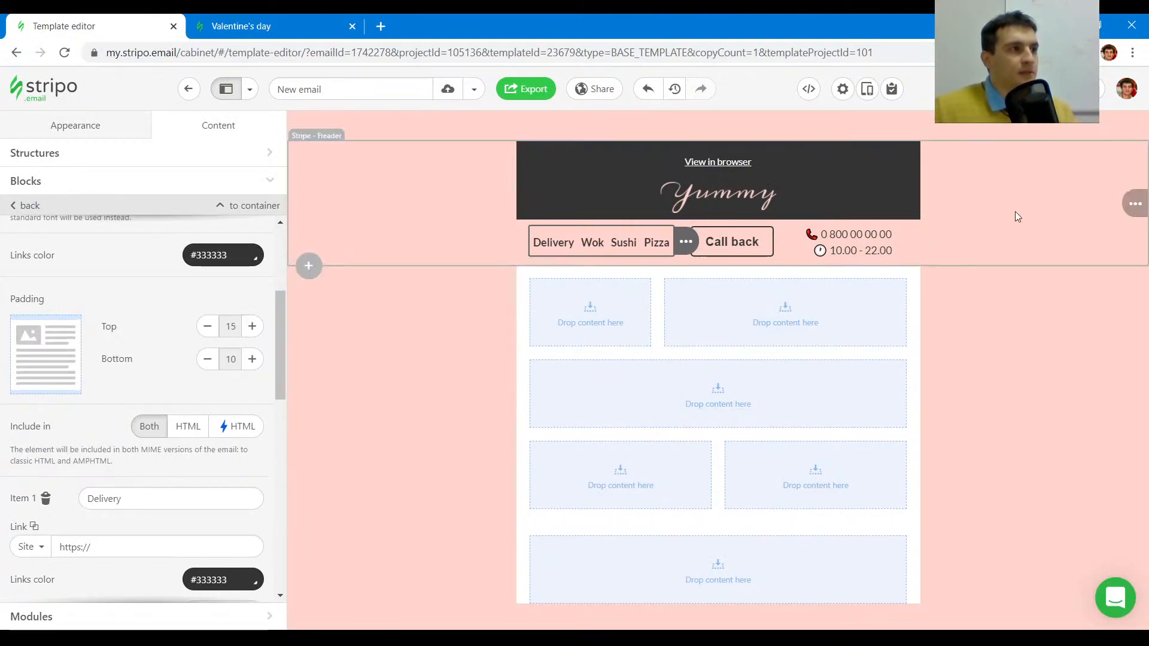
- Set the Call back button's internal top and bottom padding to 5
click(277, 25)
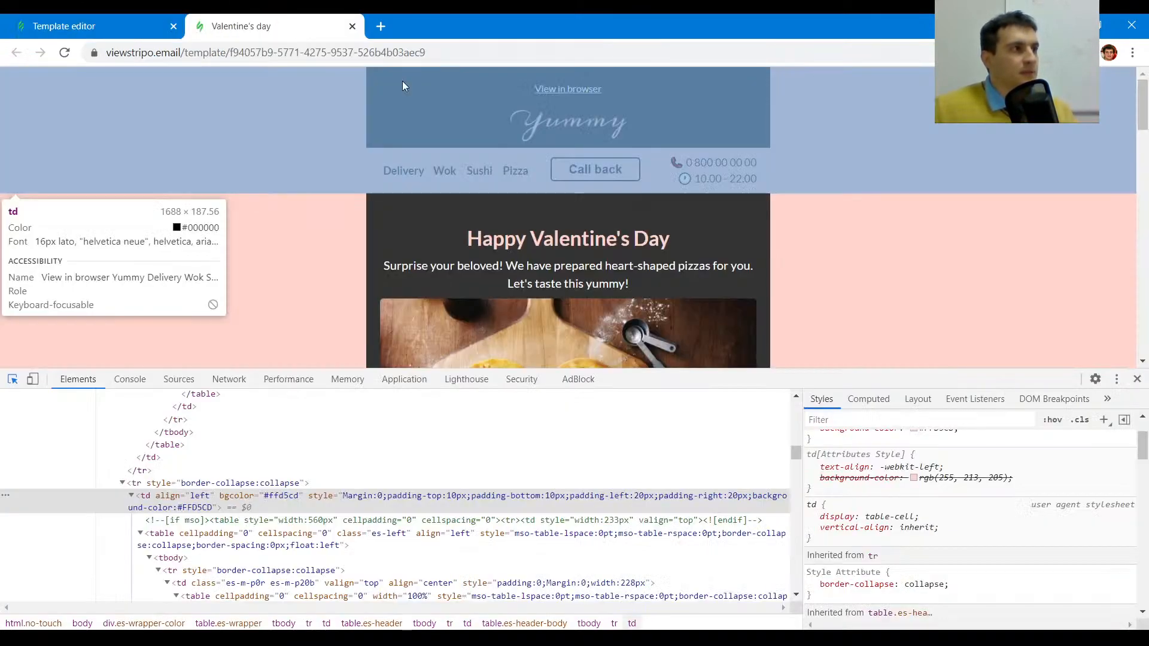
click(96, 26)
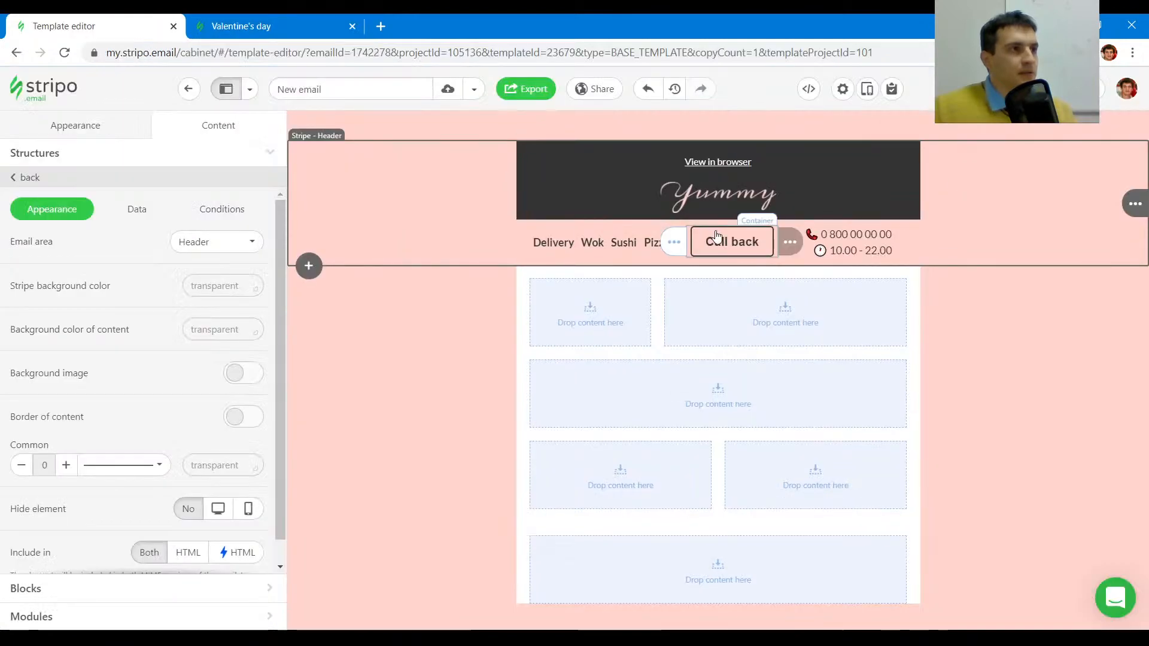
click(716, 238)
scroll(184, 396, down, 5)
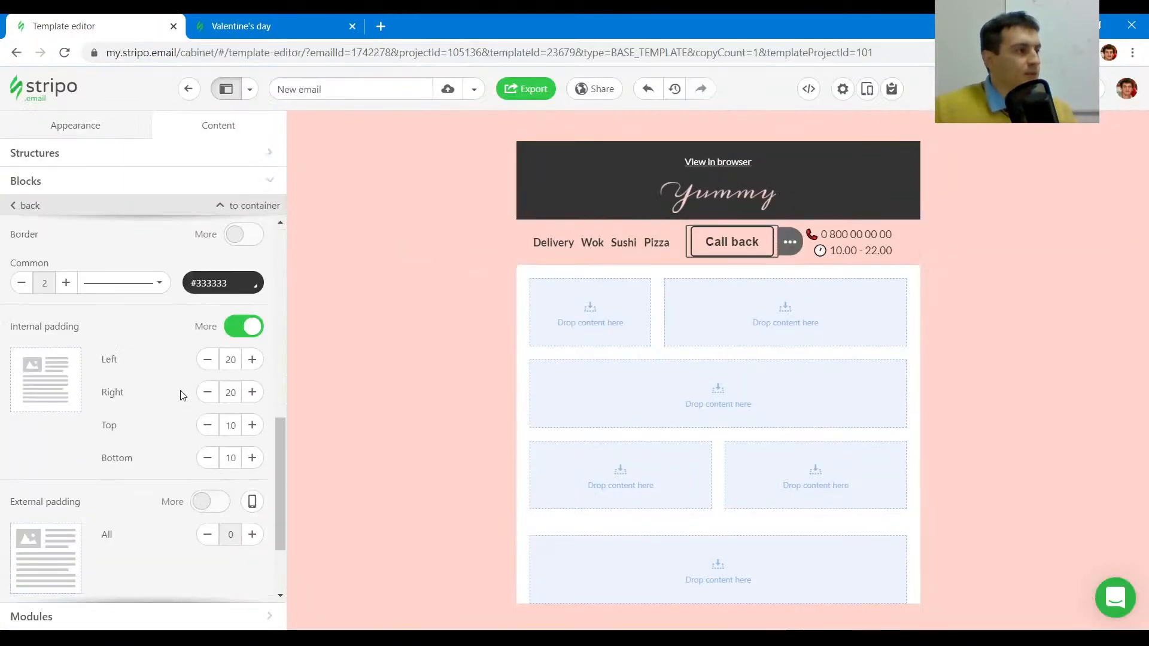
scroll(181, 395, down, 2)
scroll(184, 377, up, 3)
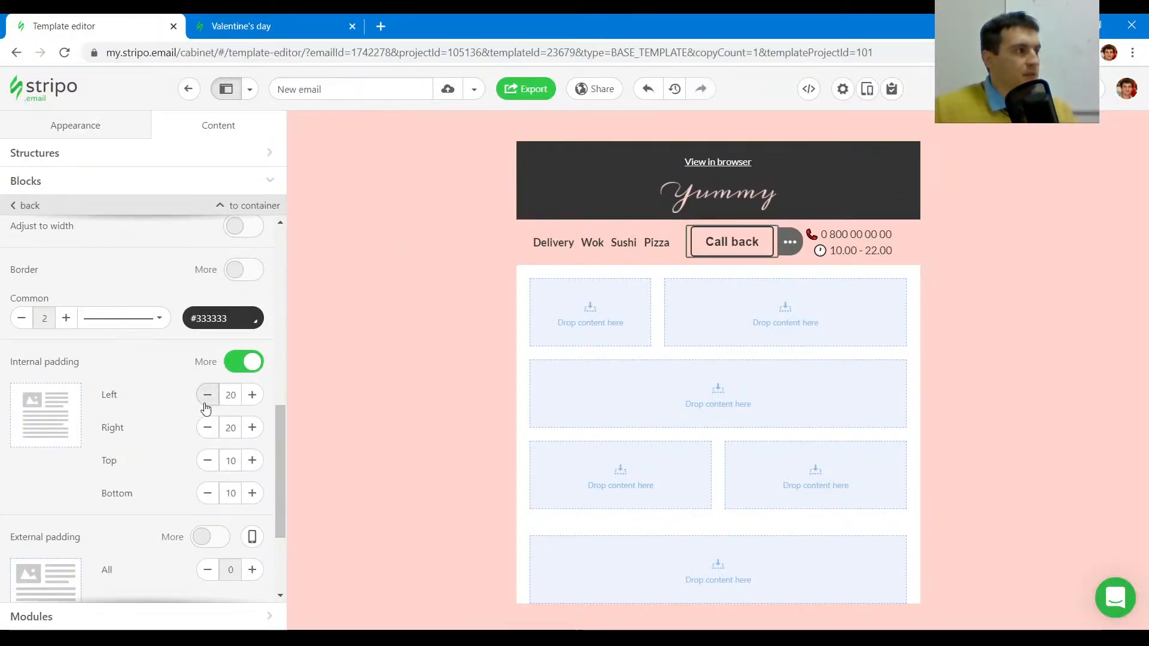
click(207, 460)
click(207, 493)
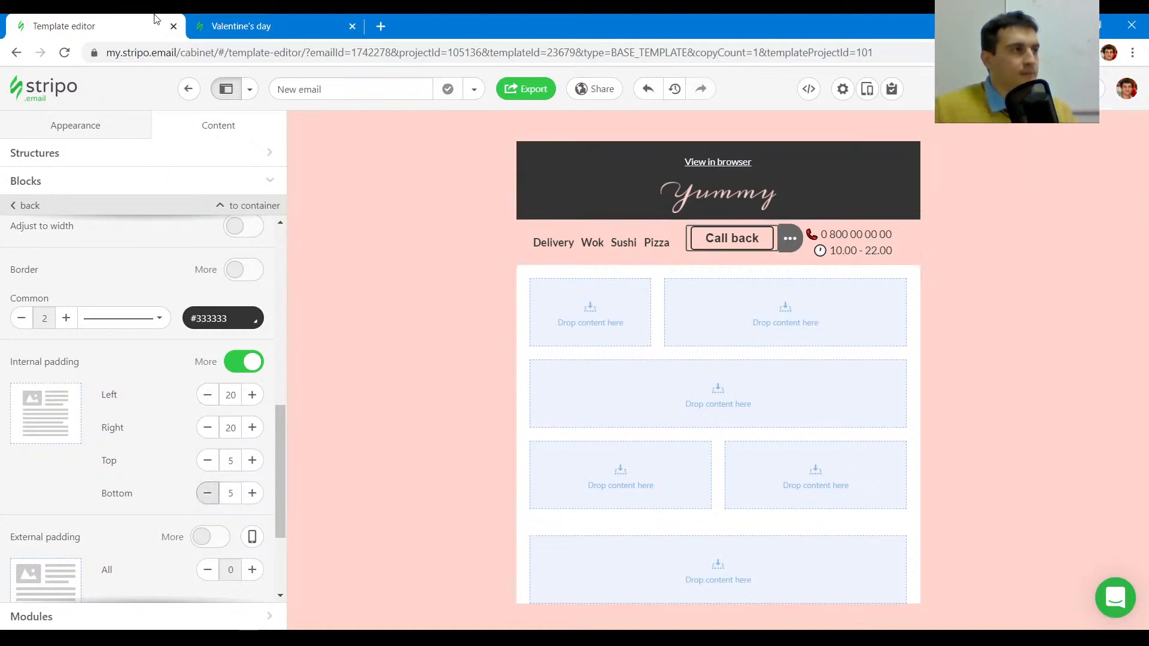
- Set the Call back button's external top padding to 5, matching the reference email, and compare the menu row with it
click(240, 26)
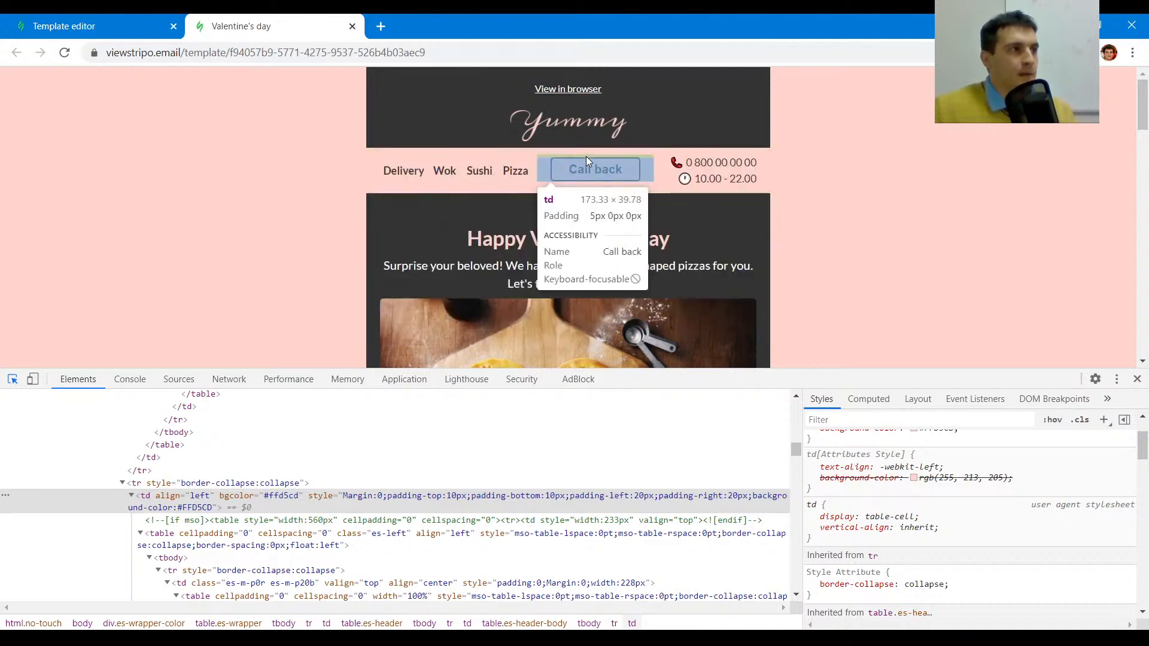
key(ctrl+Page_Up)
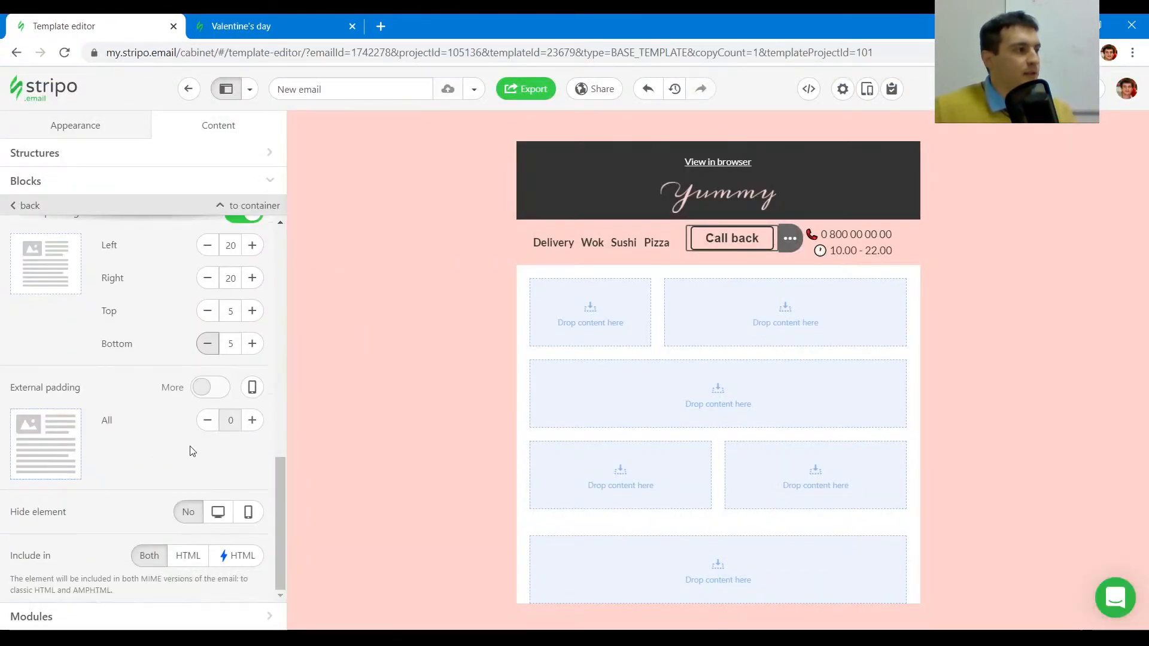
click(207, 386)
click(250, 486)
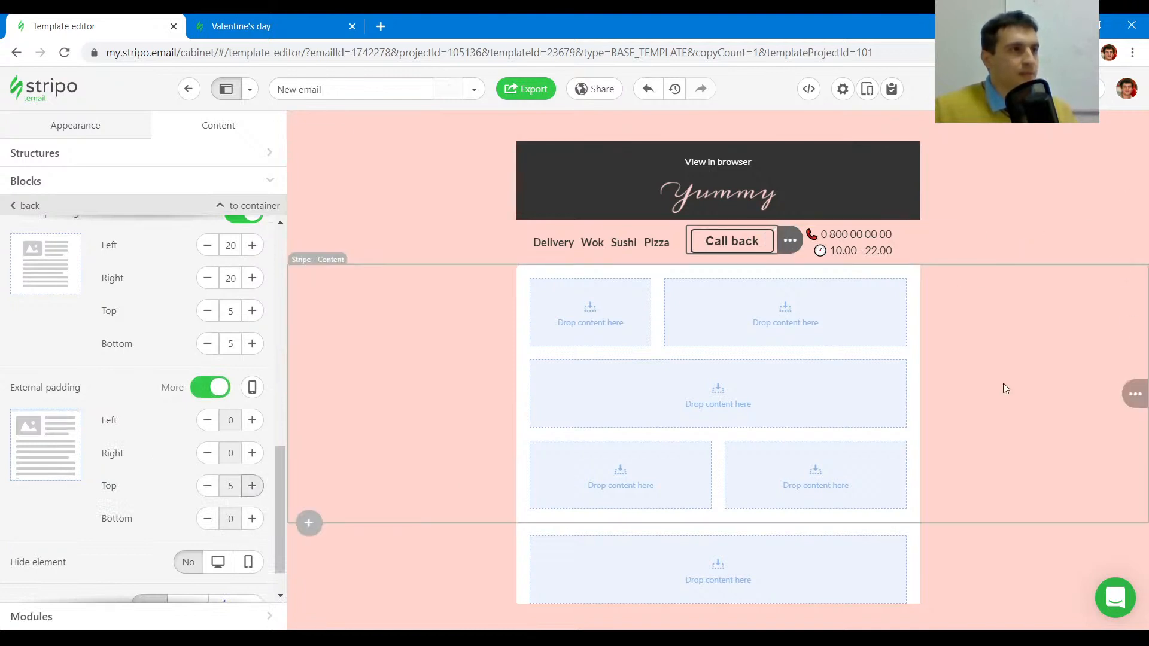
click(983, 332)
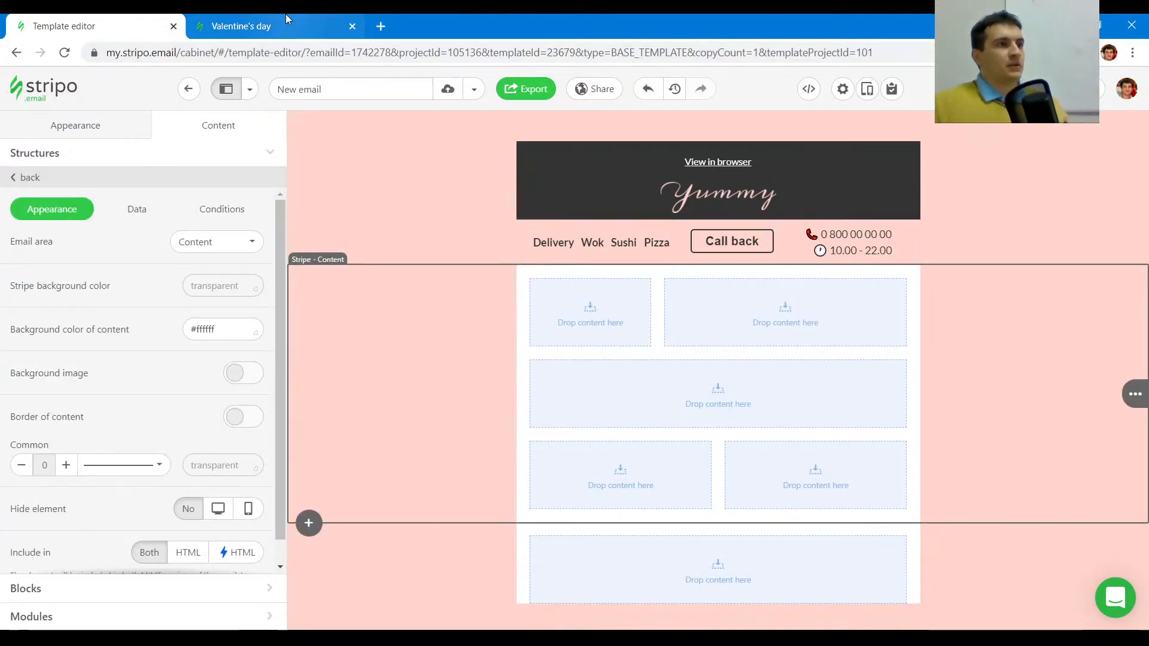
click(287, 19)
click(88, 19)
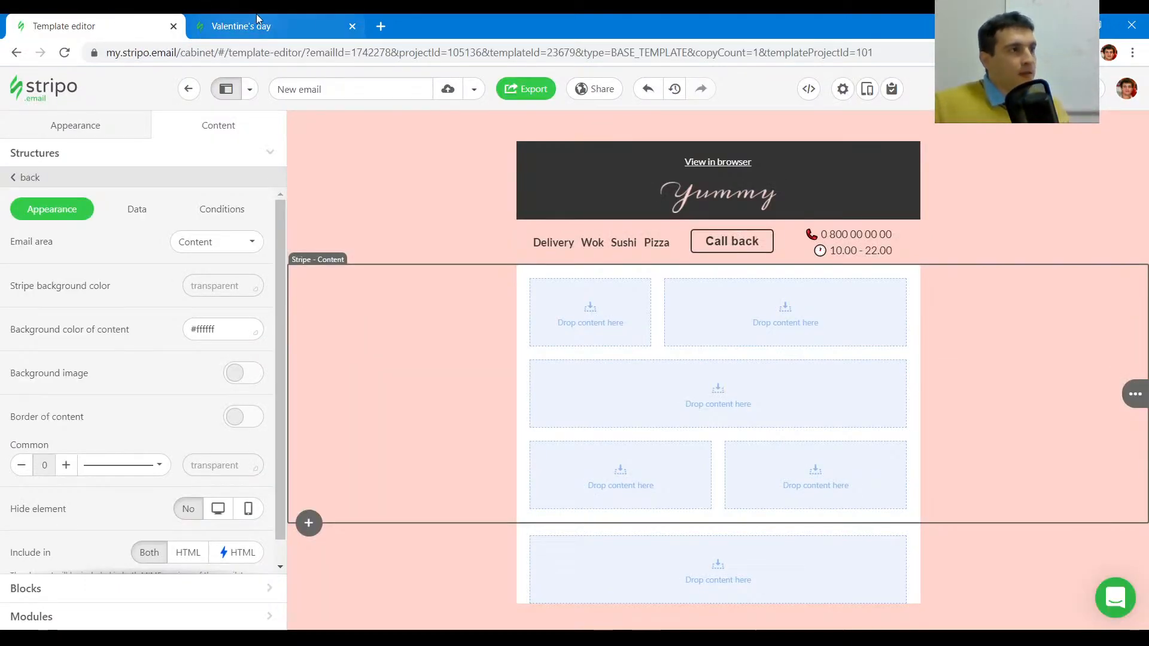
- Check the hero section's layout in the reference email and reduce the template's first content structure to a single container
click(297, 19)
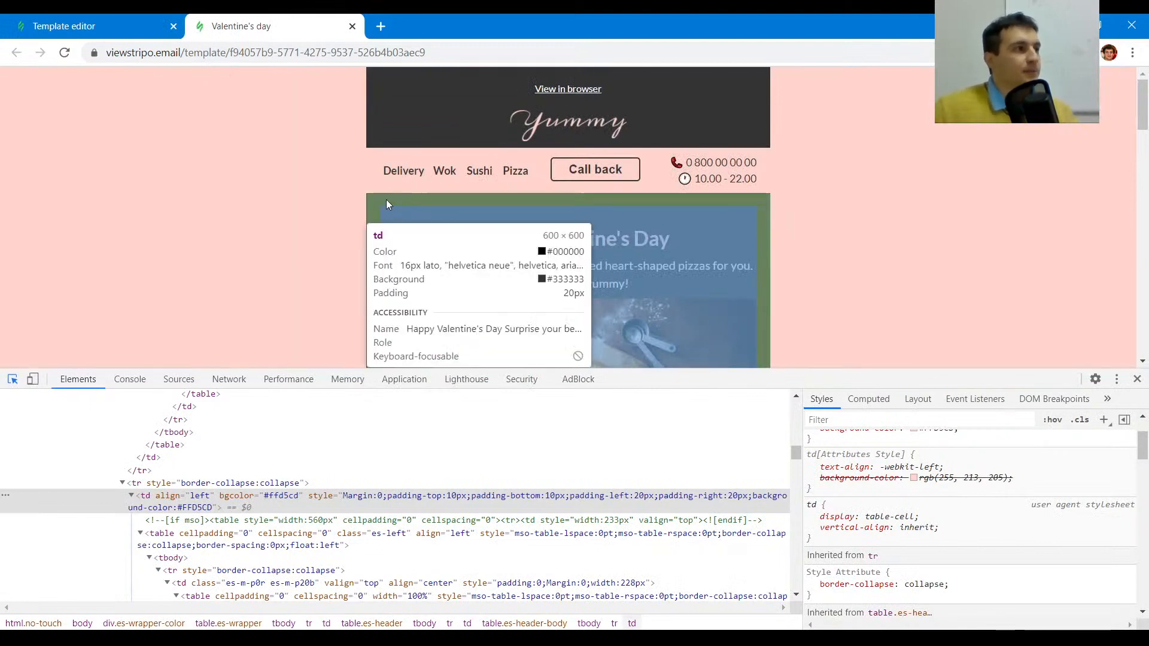
scroll(375, 199, down, 6)
scroll(375, 196, up, 4)
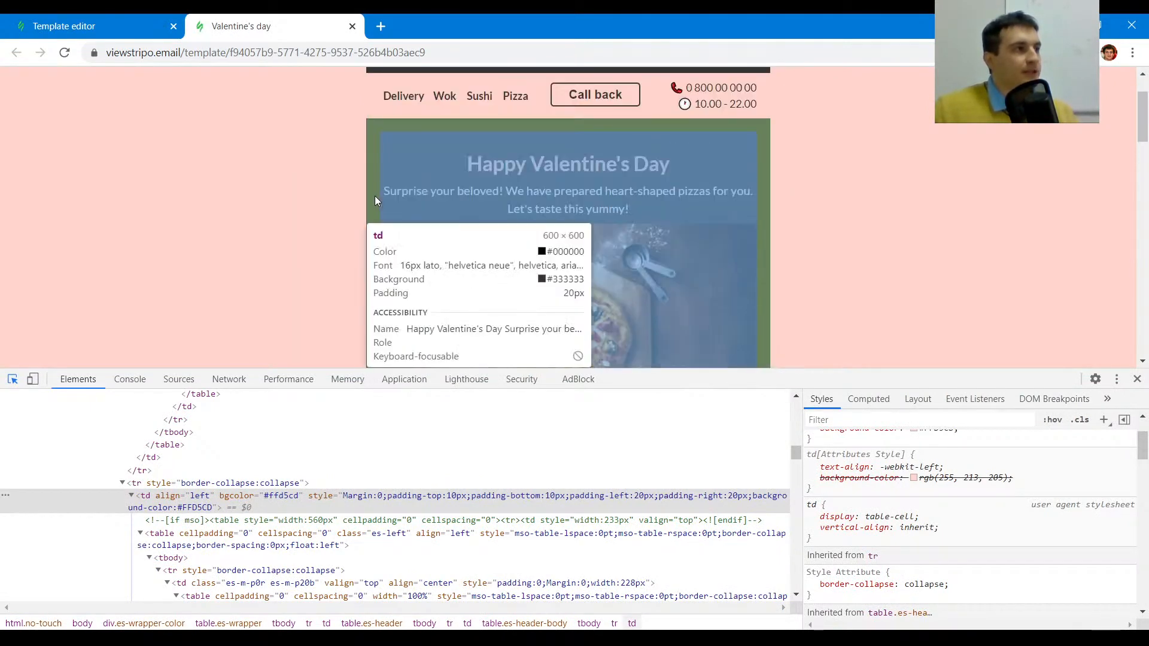
key(ctrl+shift+Tab)
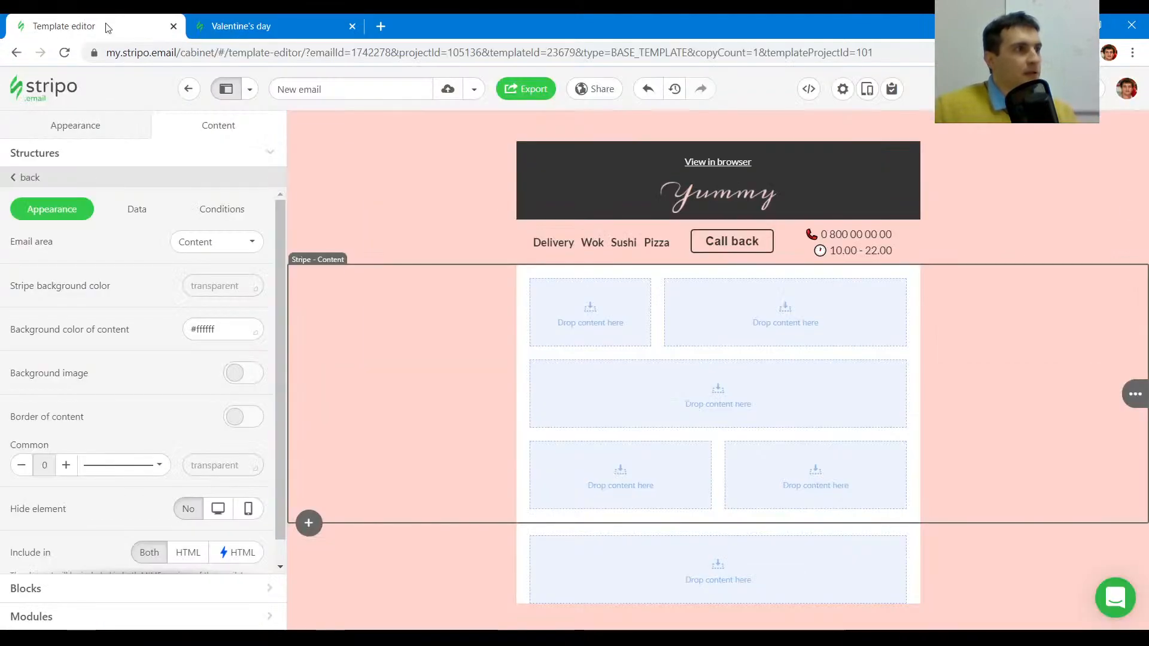
click(542, 273)
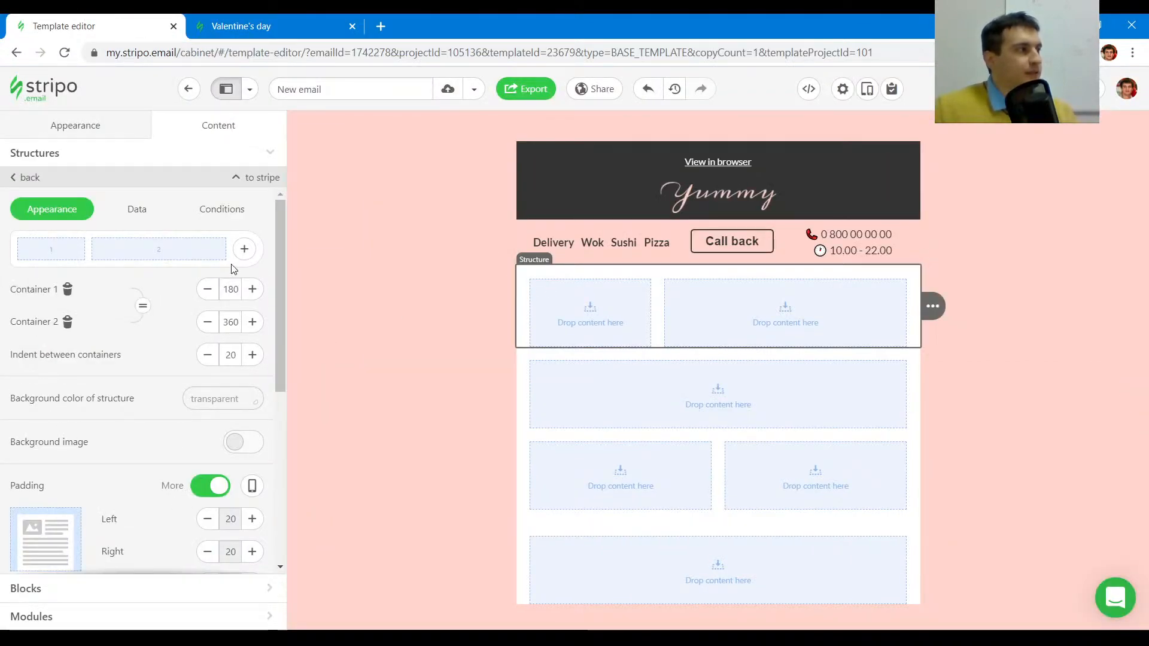
click(67, 290)
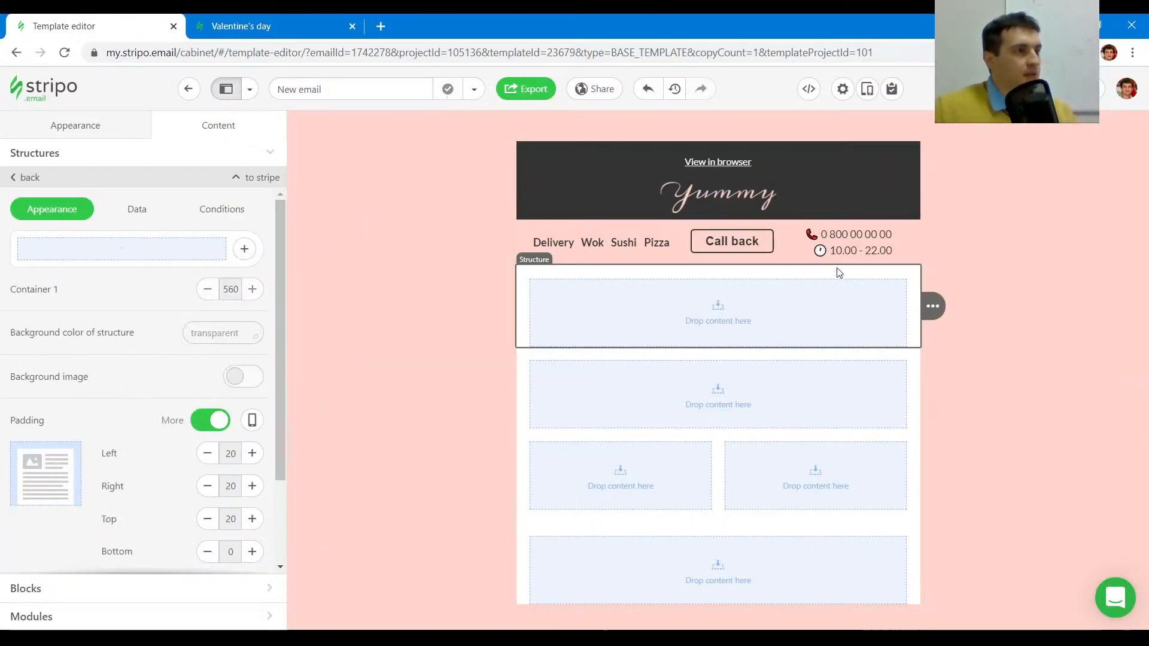
- Set the bottom padding of the first content structure to 20
mouse_move(712, 340)
scroll(249, 453, down, 2)
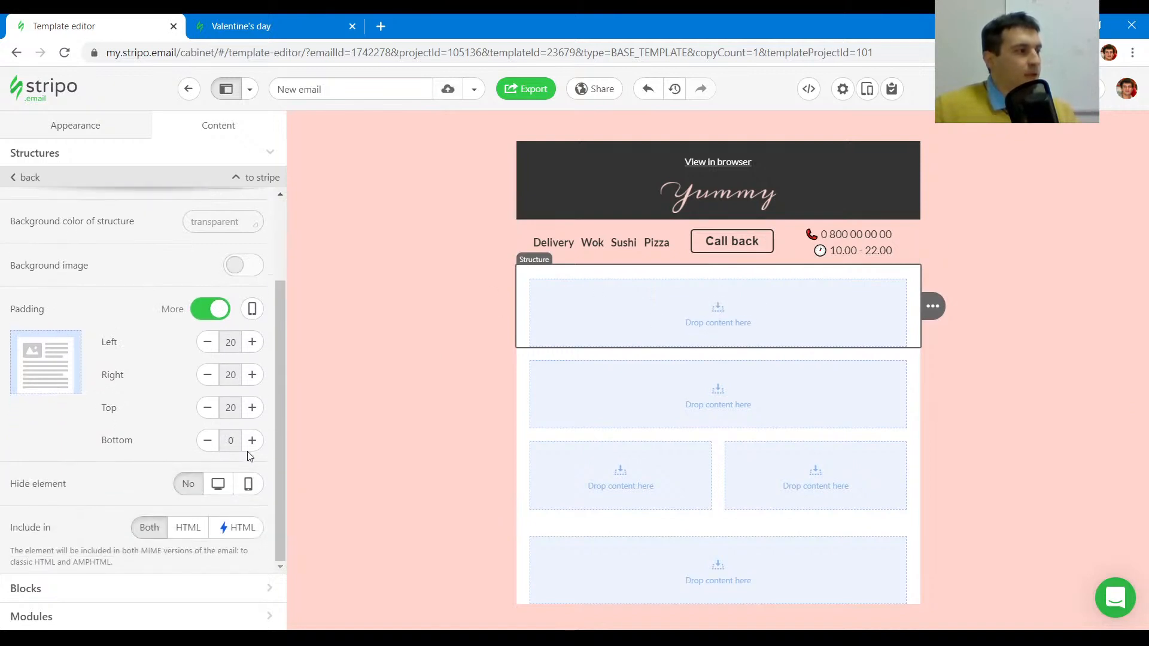
click(252, 441)
click(251, 441)
click(251, 440)
click(252, 441)
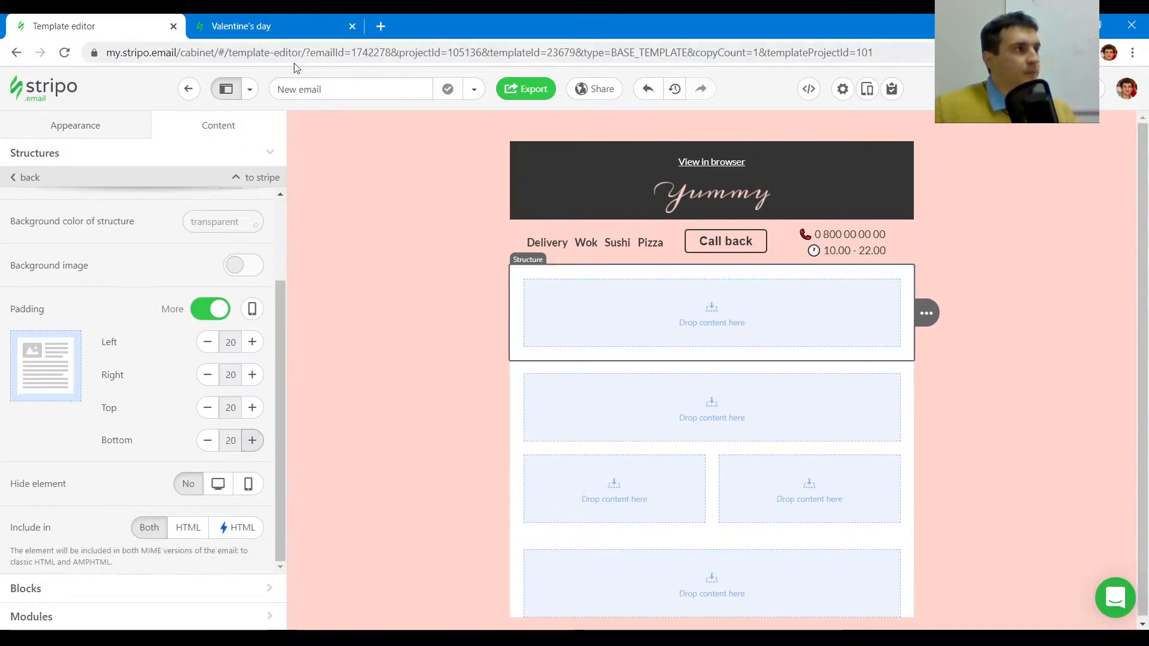
- Set the background color of the first content structure to #333333
scroll(164, 311, up, 2)
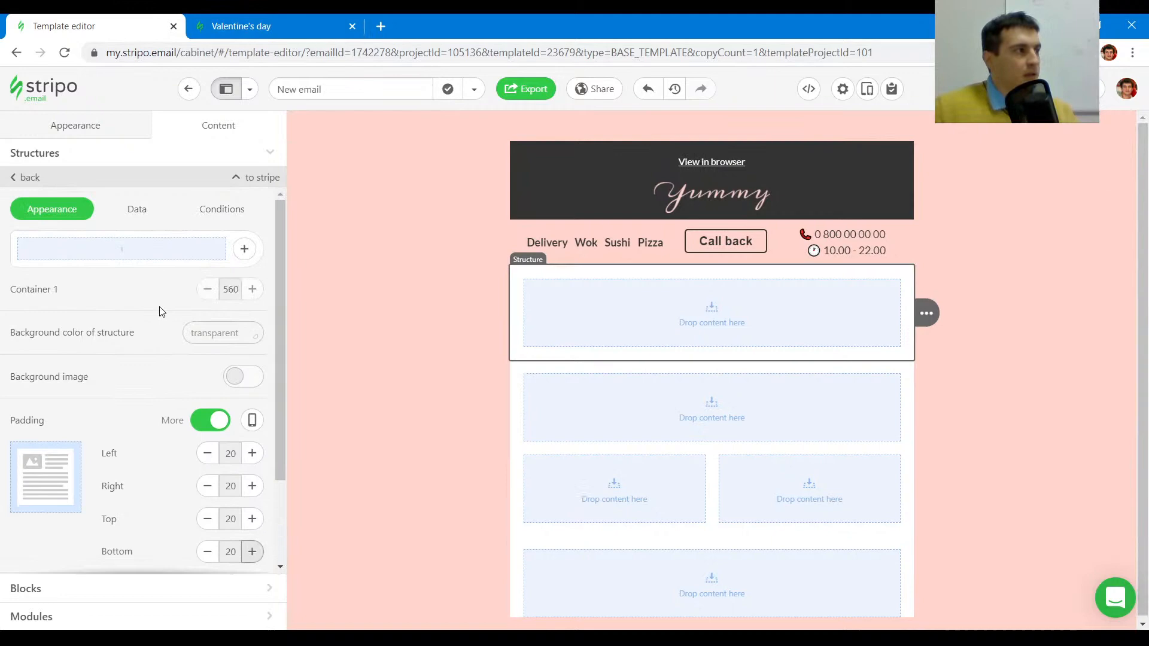
click(219, 336)
click(191, 434)
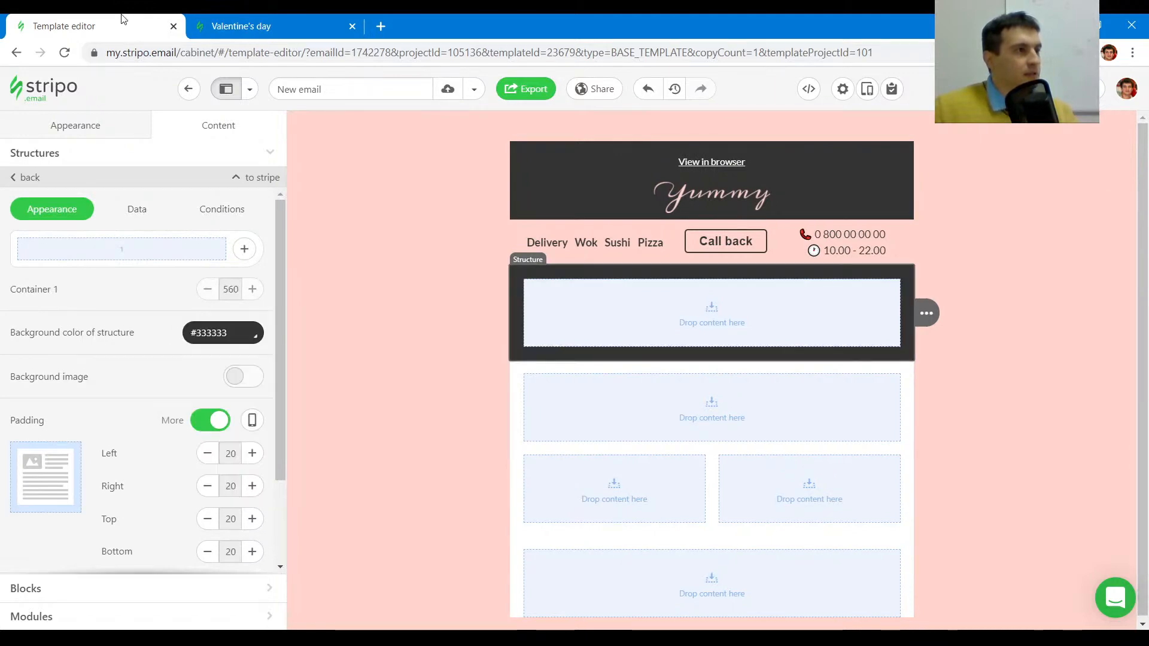
- Copy the source URL of the heart-shaped pizza image from the reference email's code and return to the template
click(183, 18)
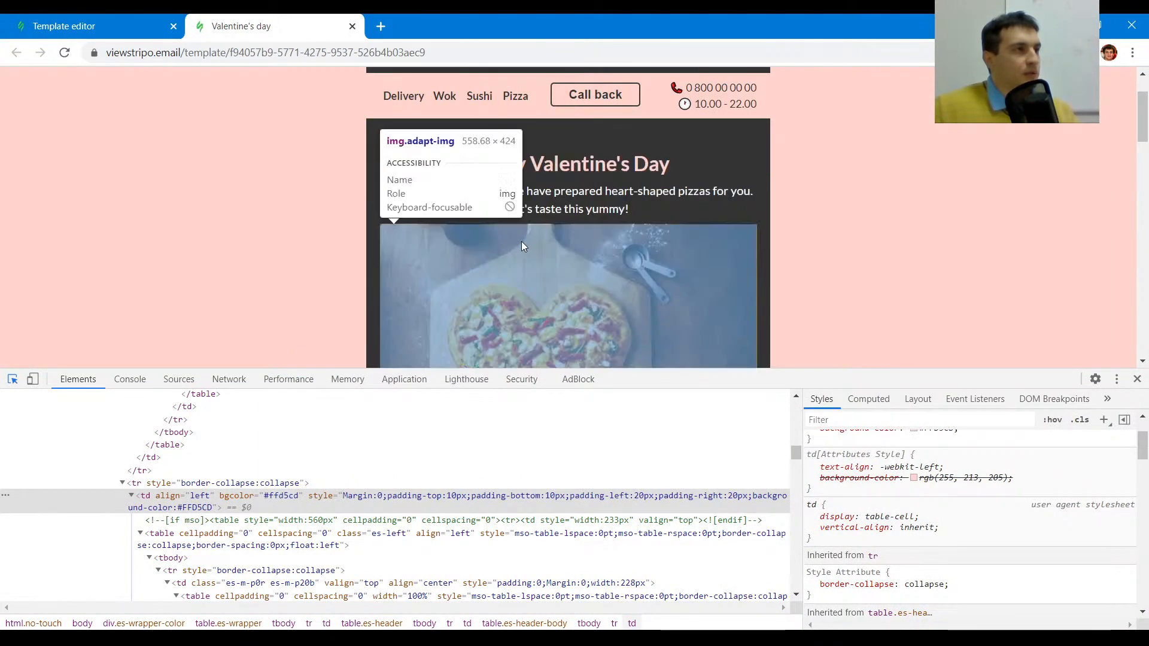
click(534, 293)
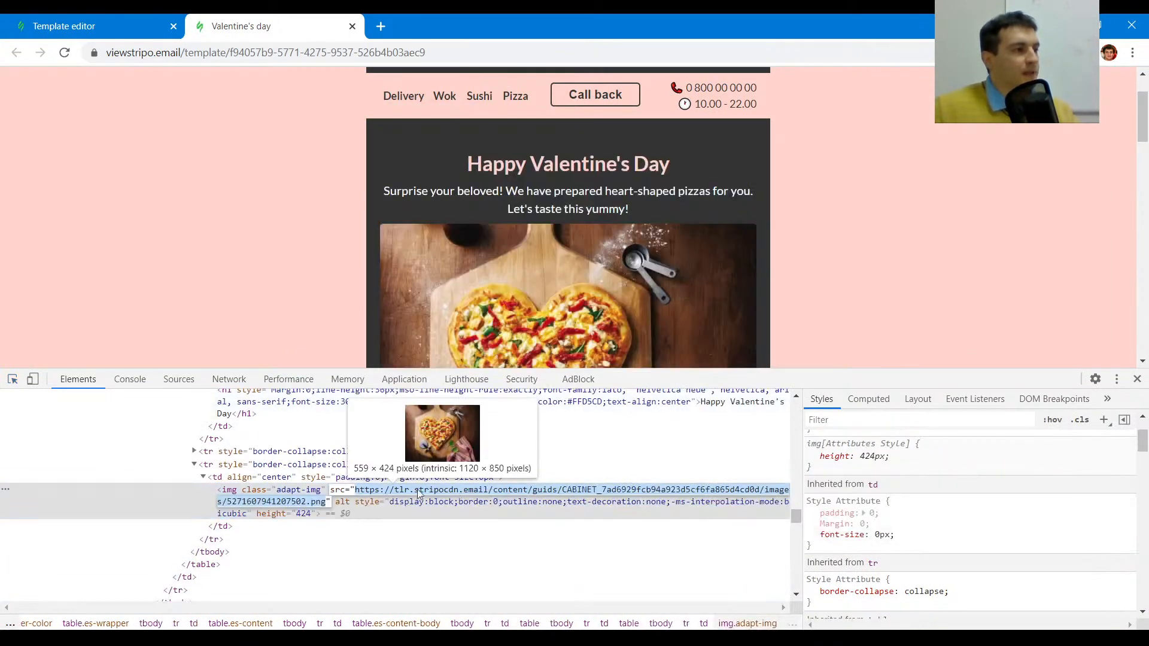
key(ctrl+1)
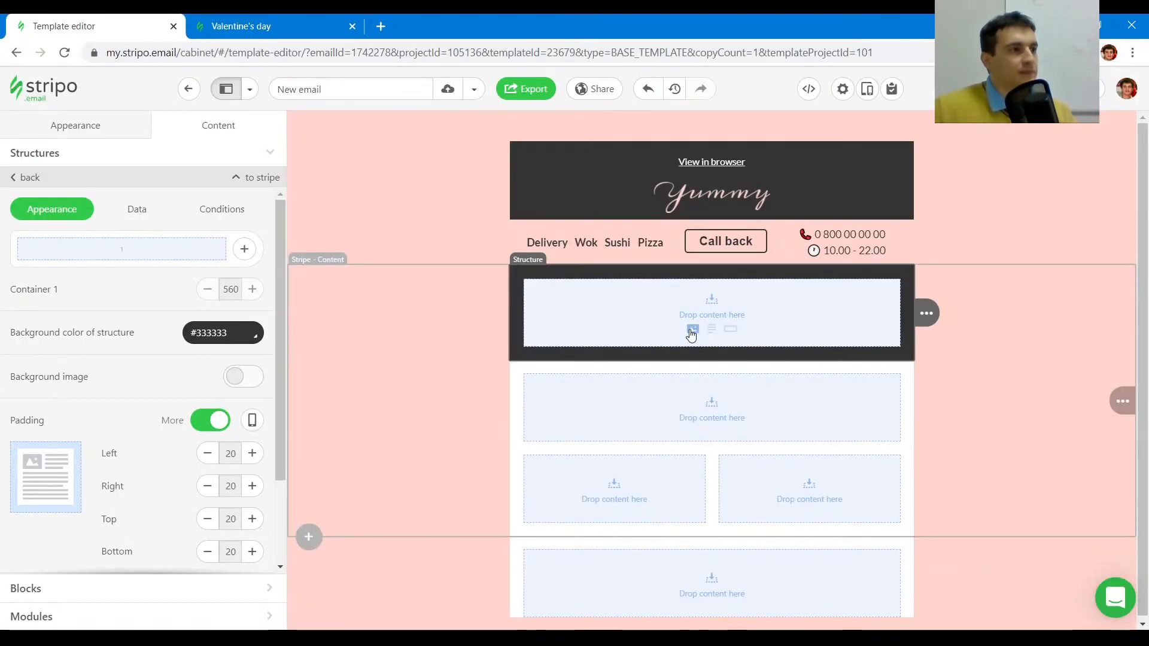
- Add an image block to the dark structure's container and place a text block above it
click(692, 329)
click(38, 186)
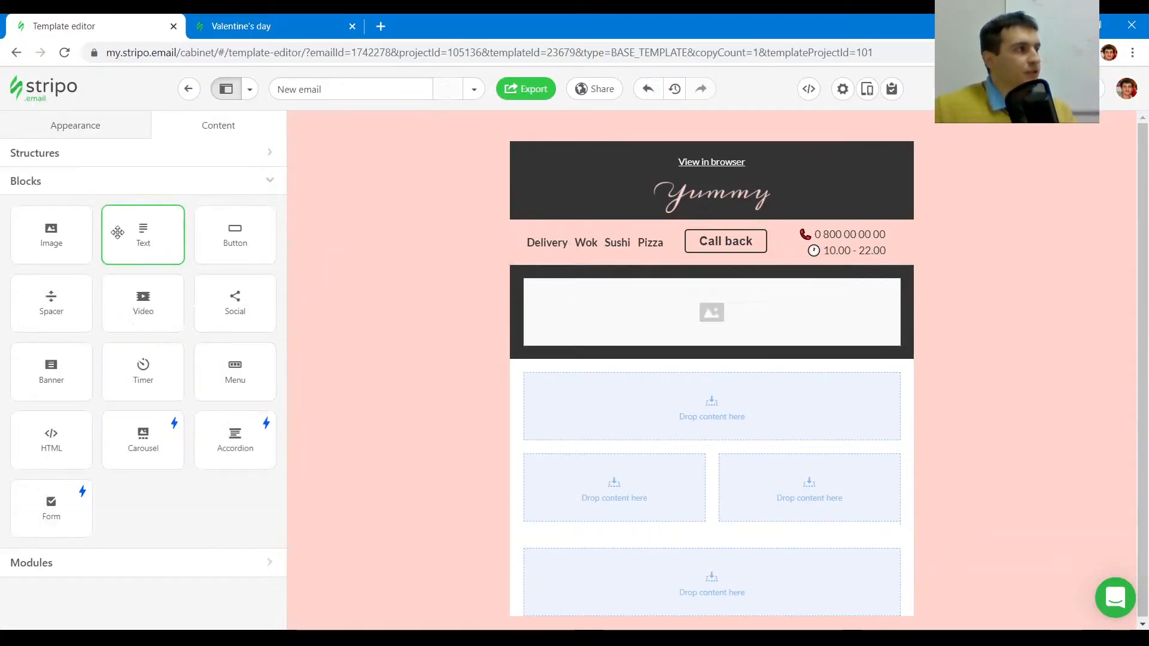
drag(143, 235, 683, 341)
- Fill the empty image block with the pizza picture from the copied URL, leaving it as an external link
click(685, 335)
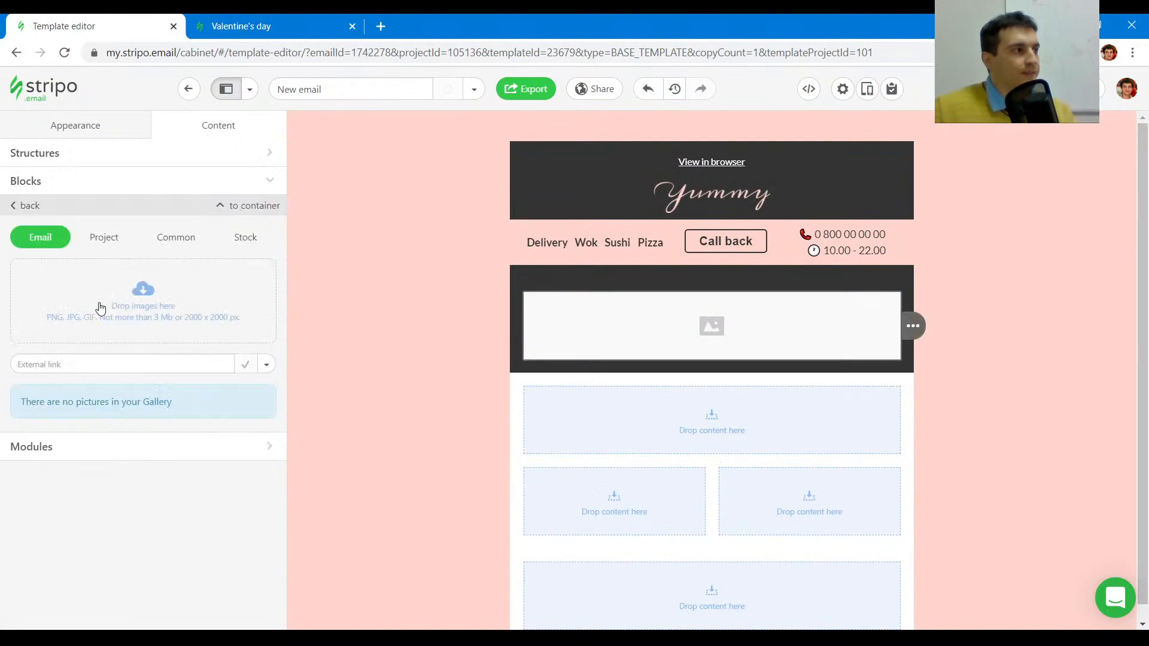
click(100, 360)
key(ctrl+v)
click(266, 364)
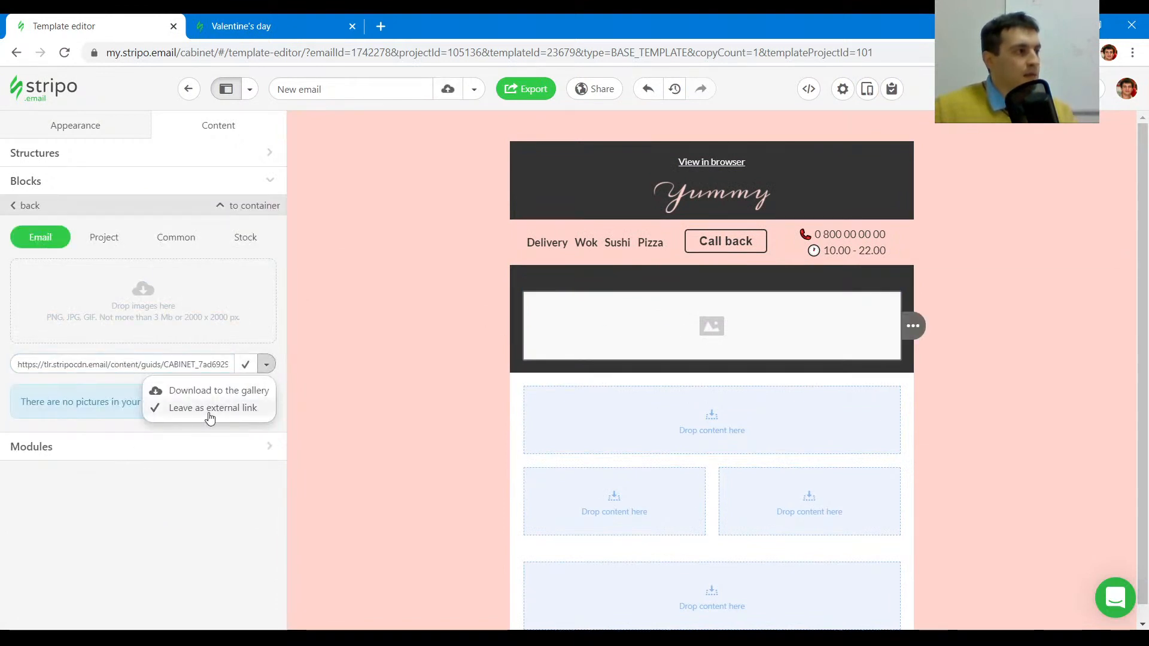
click(210, 416)
click(245, 366)
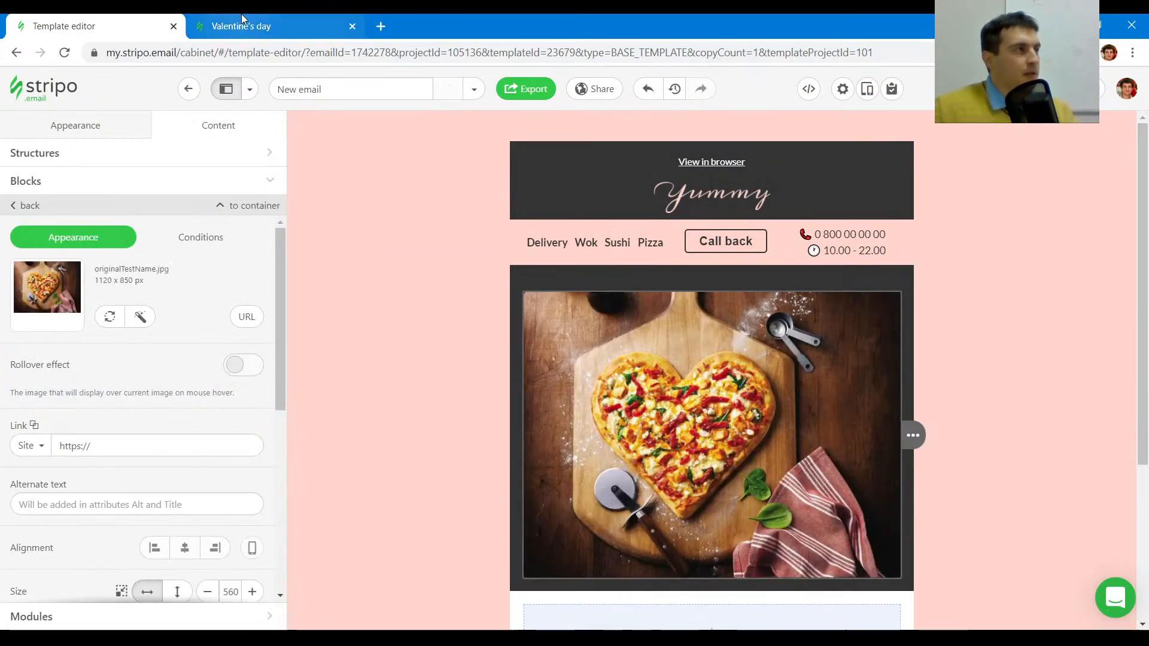
- Copy the "Surprise your beloved! We have prepared heart-shaped pizzas for you. Let's taste this yummy!" paragraph from the reference into the text block above the image
click(242, 24)
drag(386, 190, 604, 220)
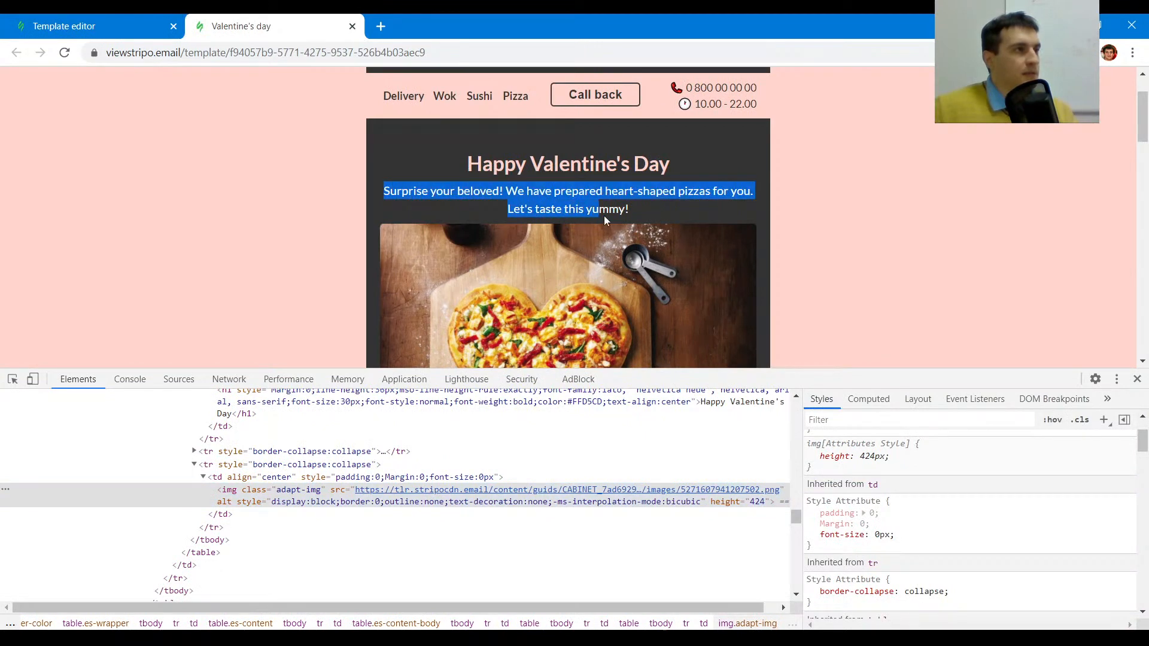
key(ctrl+Tab)
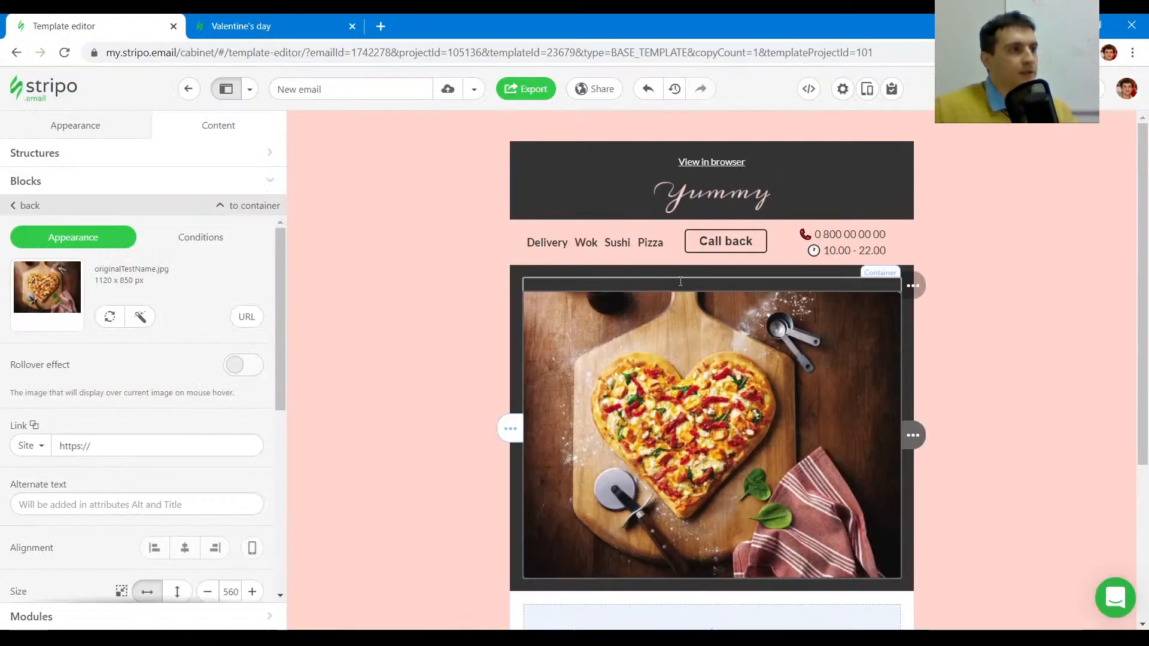
click(671, 286)
text(Surprise your beloved! We have prepared heart-shaped pizzas for you. Let's taste this yummy!)
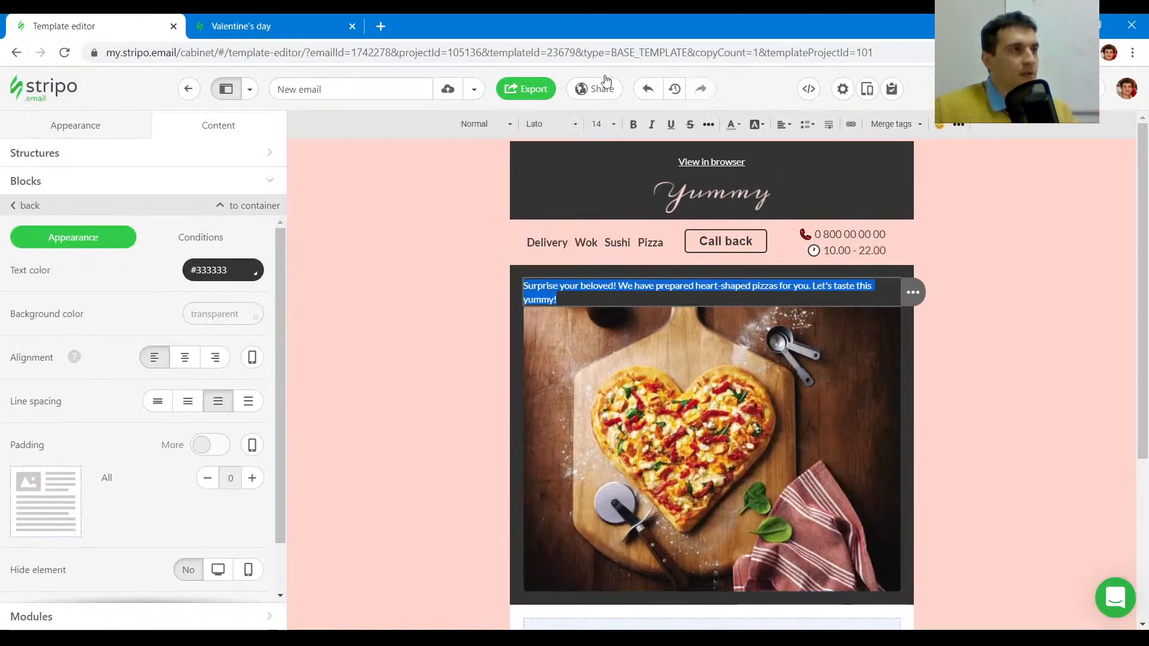
- Change the font color of the paragraph above the pizza image and center it
click(737, 127)
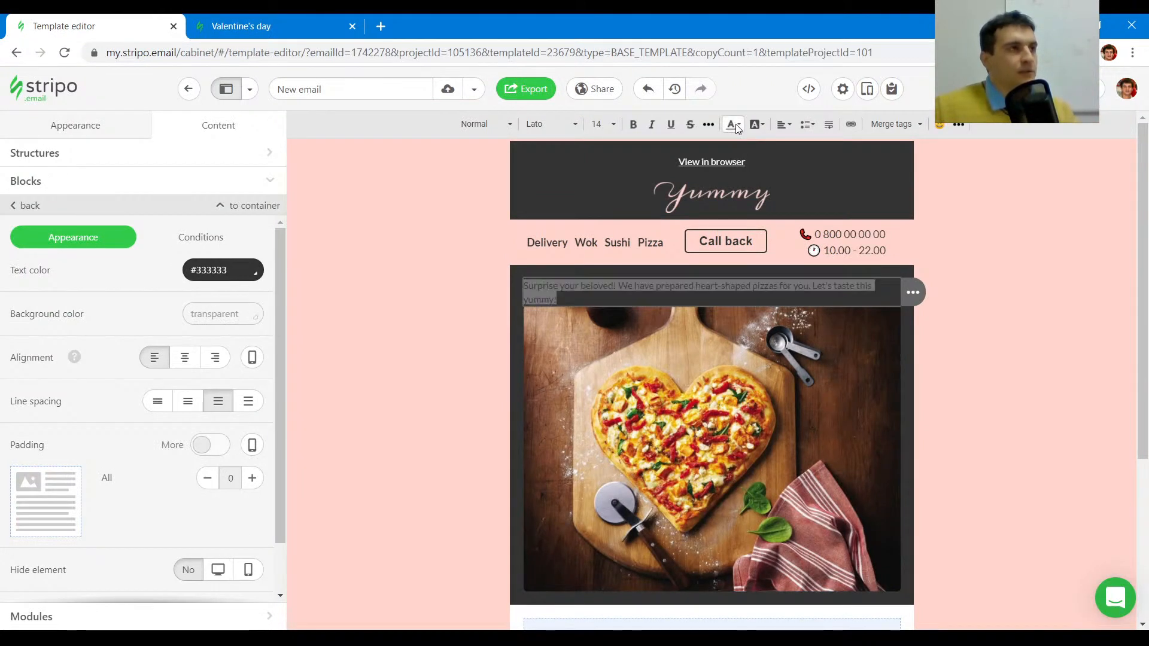
click(737, 127)
click(844, 237)
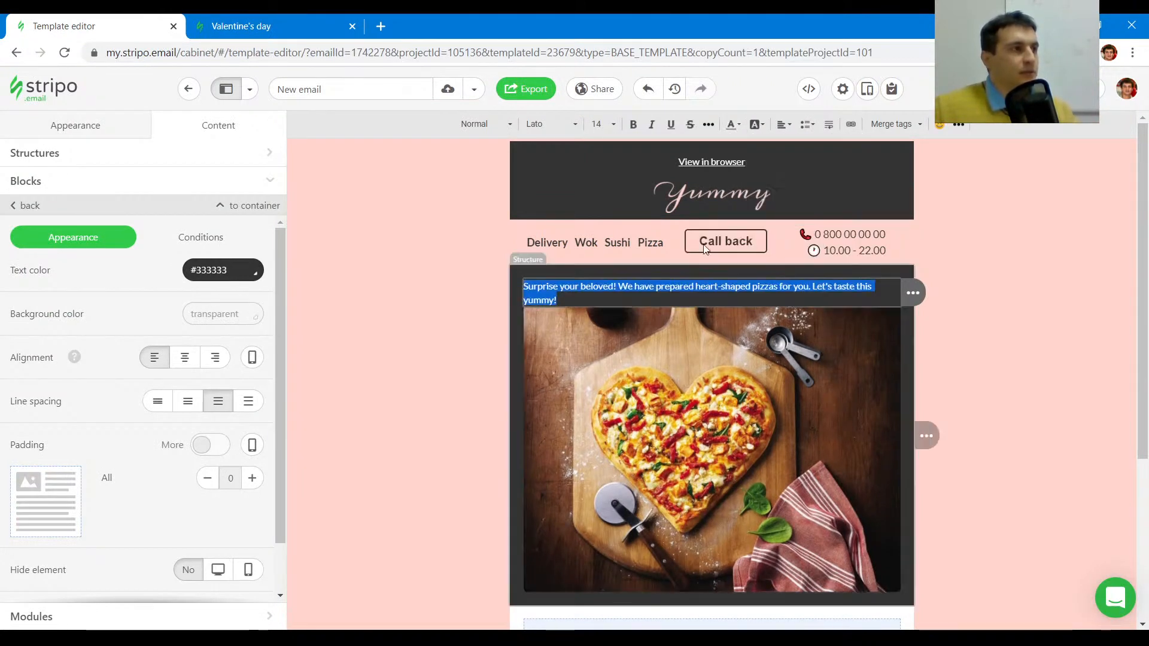
click(783, 124)
click(804, 161)
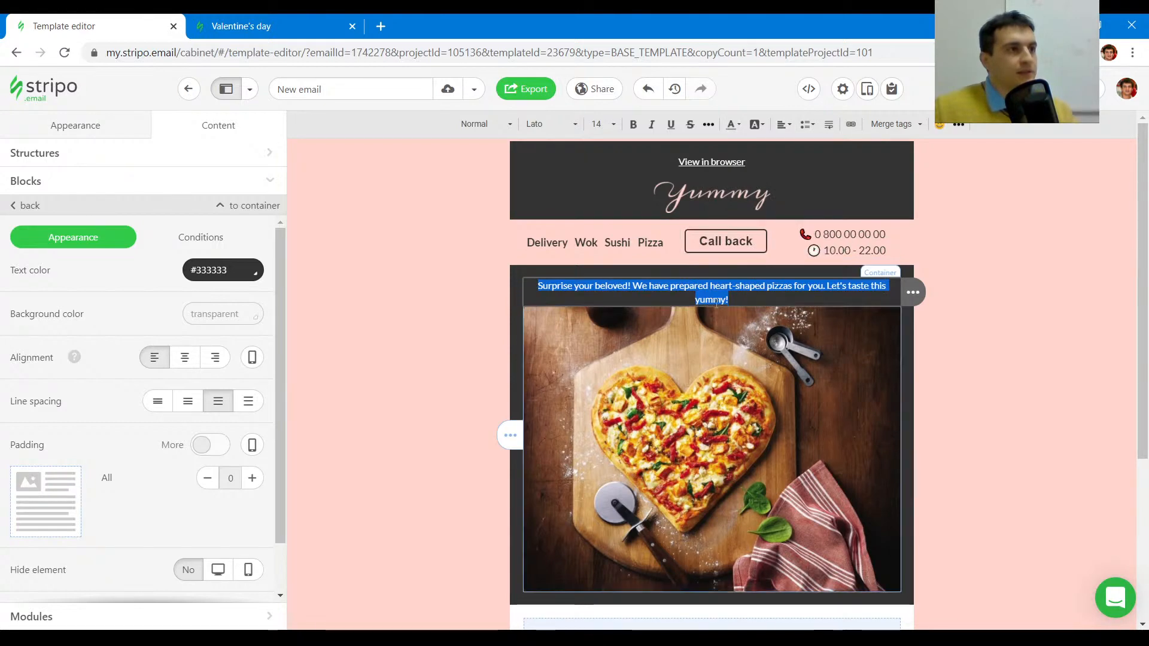
- Inspect the font and padding styles of the paragraph below the Happy Valentine's Day heading in the reference email
click(275, 20)
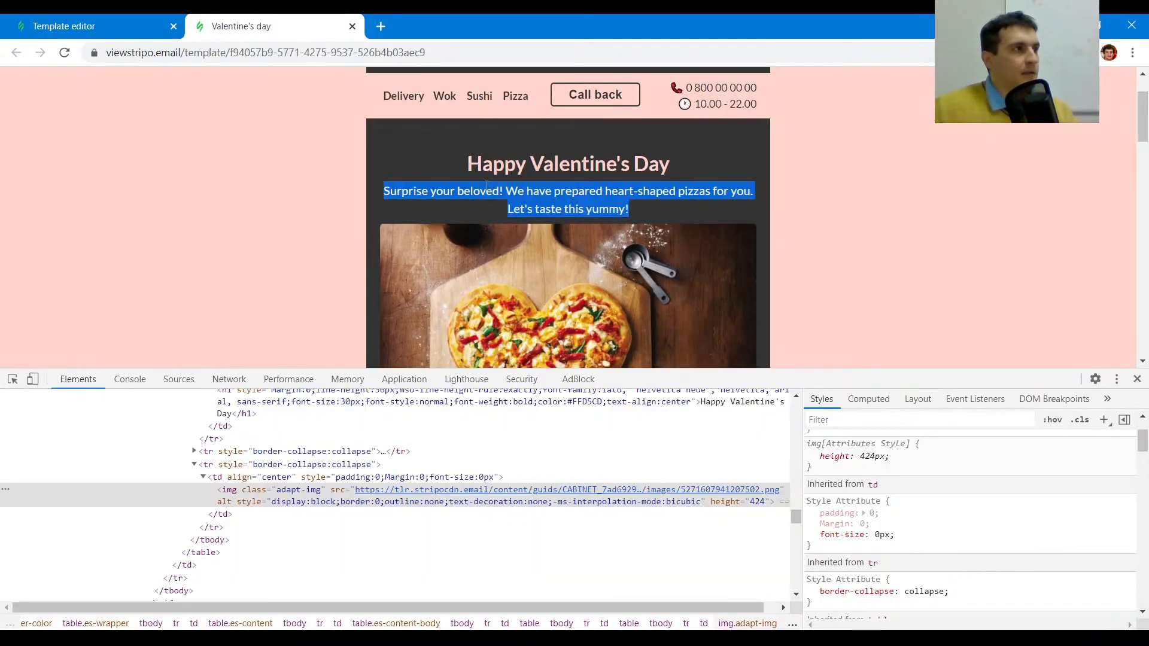
click(12, 379)
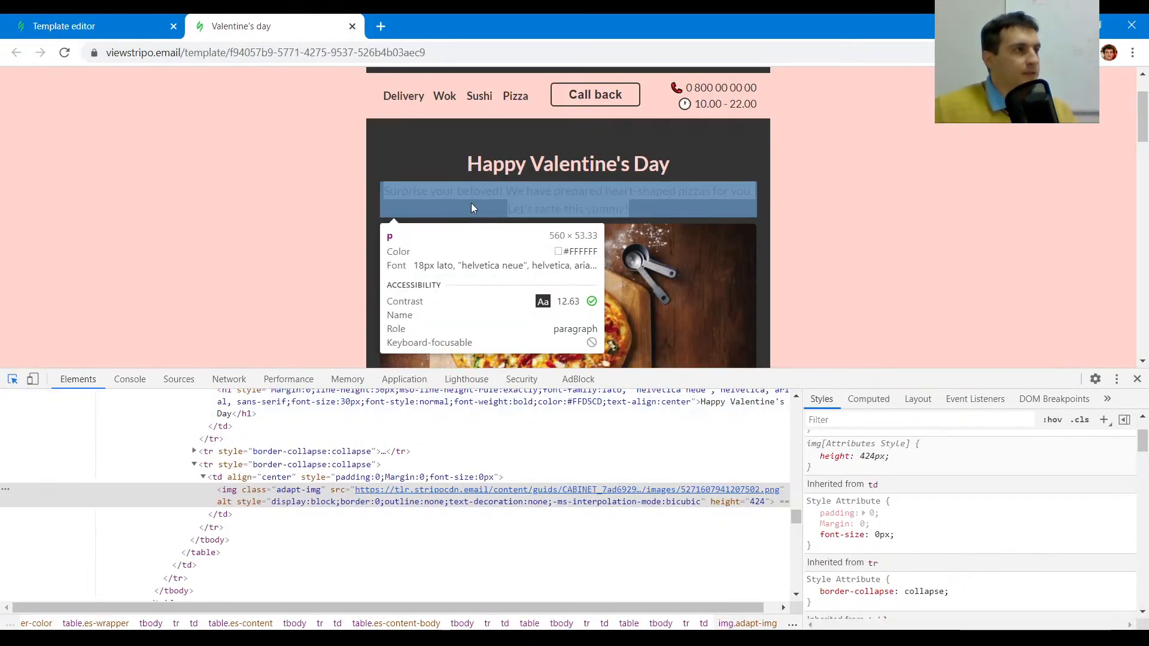
click(513, 200)
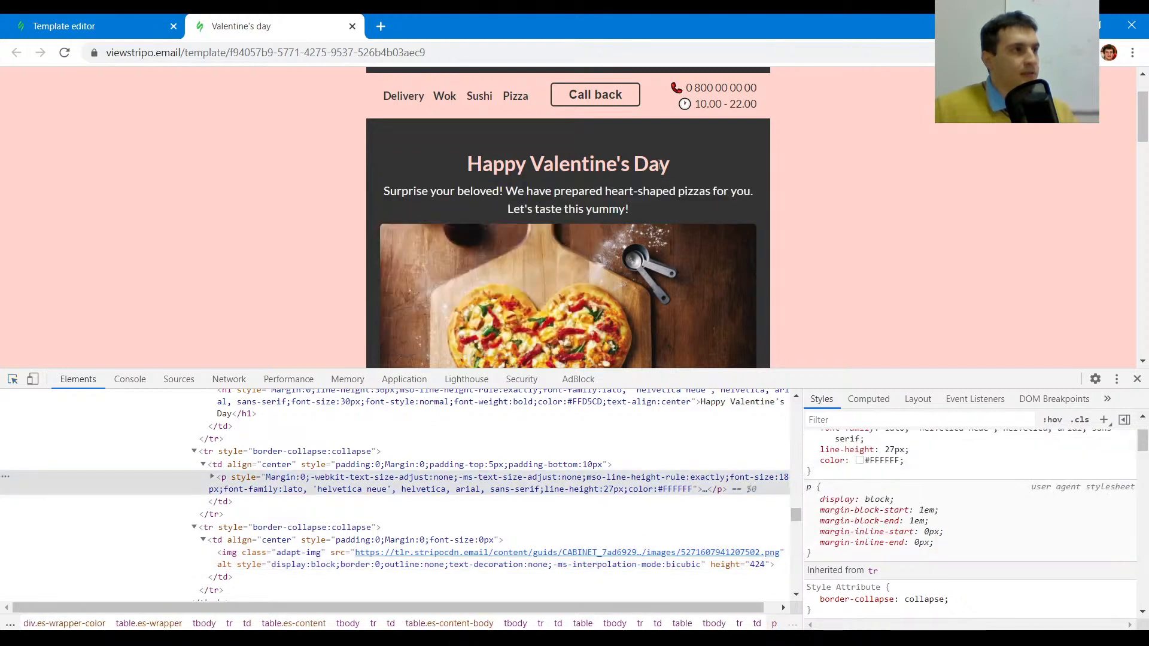
- Copy the "Happy Valentine's Day" heading text from the reference and set the editor's paragraph above the pizza image to font size 18
drag(669, 166, 464, 161)
click(96, 26)
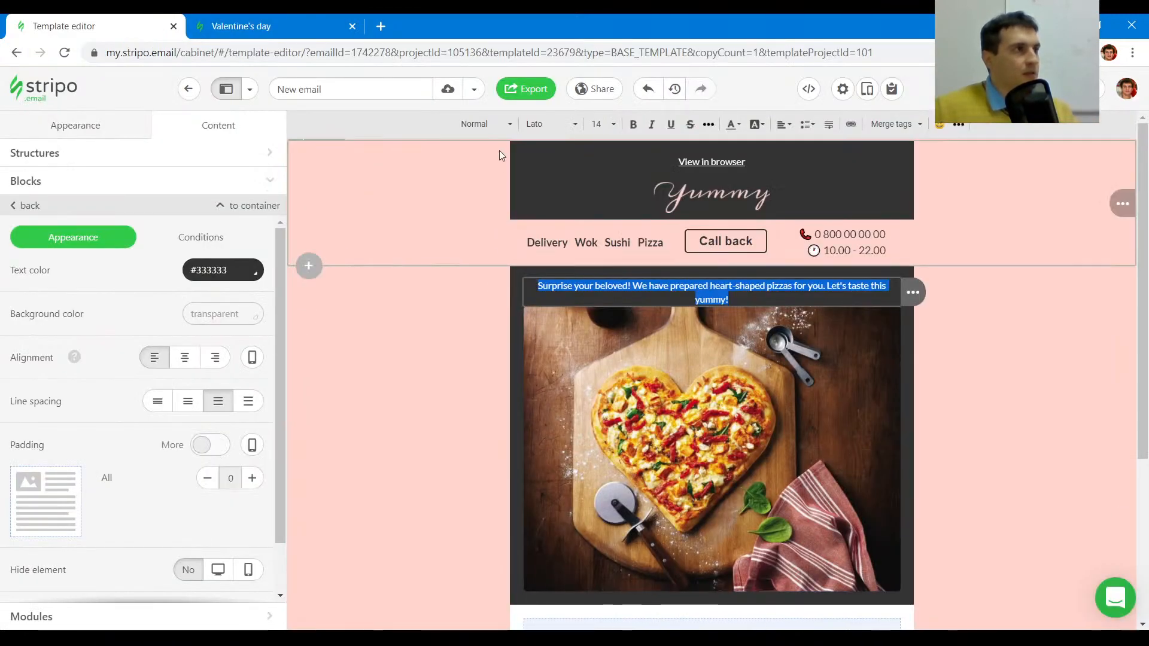
click(616, 123)
scroll(628, 239, down, 1)
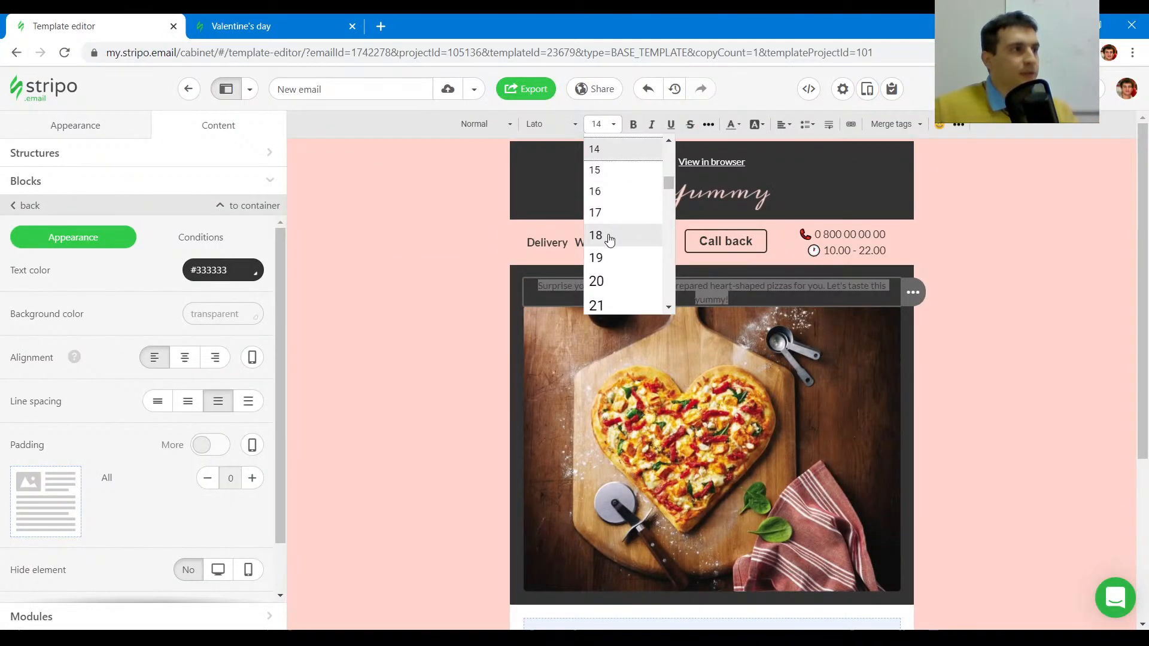
click(608, 236)
- Duplicate the paragraph block above the pizza image and replace the upper copy's text with "Happy Valentine's Day"
click(913, 296)
click(939, 295)
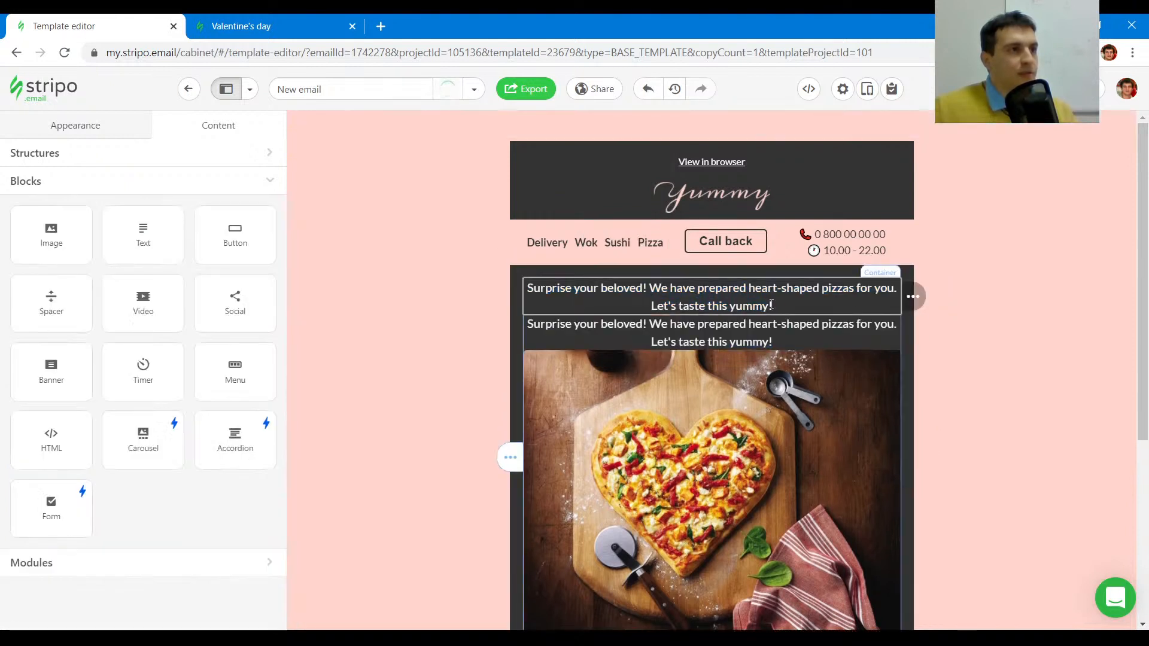
drag(771, 306, 655, 287)
triple_click(529, 292)
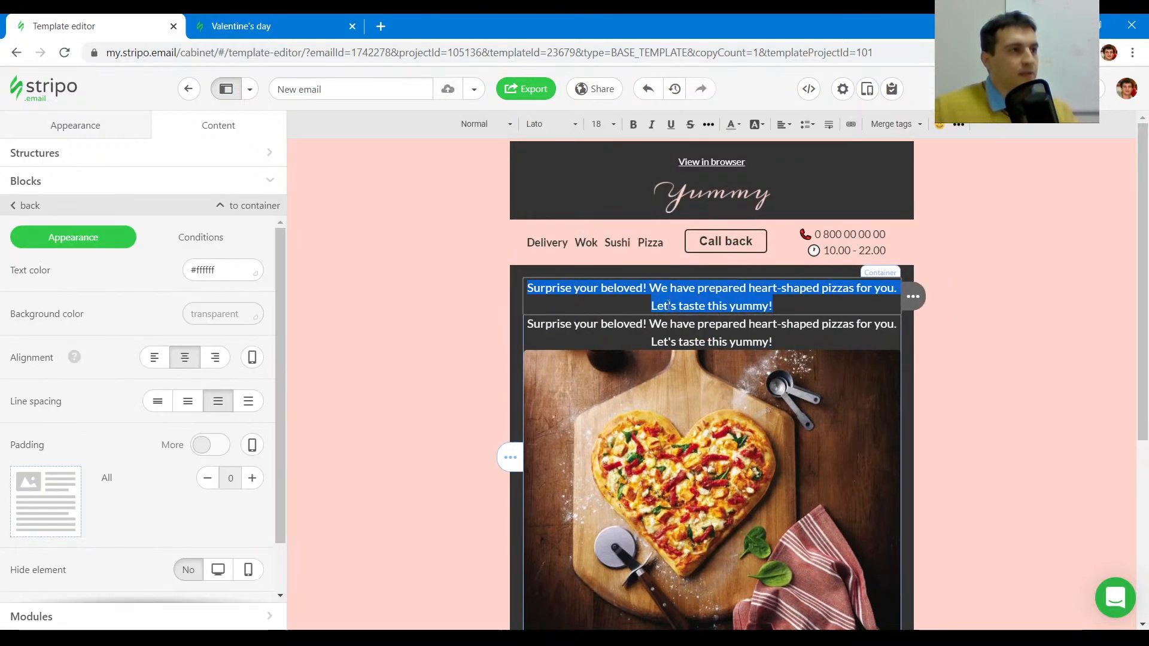
text(Happy Valentine's Day)
- Apply the Heading 1 paragraph format to the "Happy Valentine's Day" text
key(shift+Home)
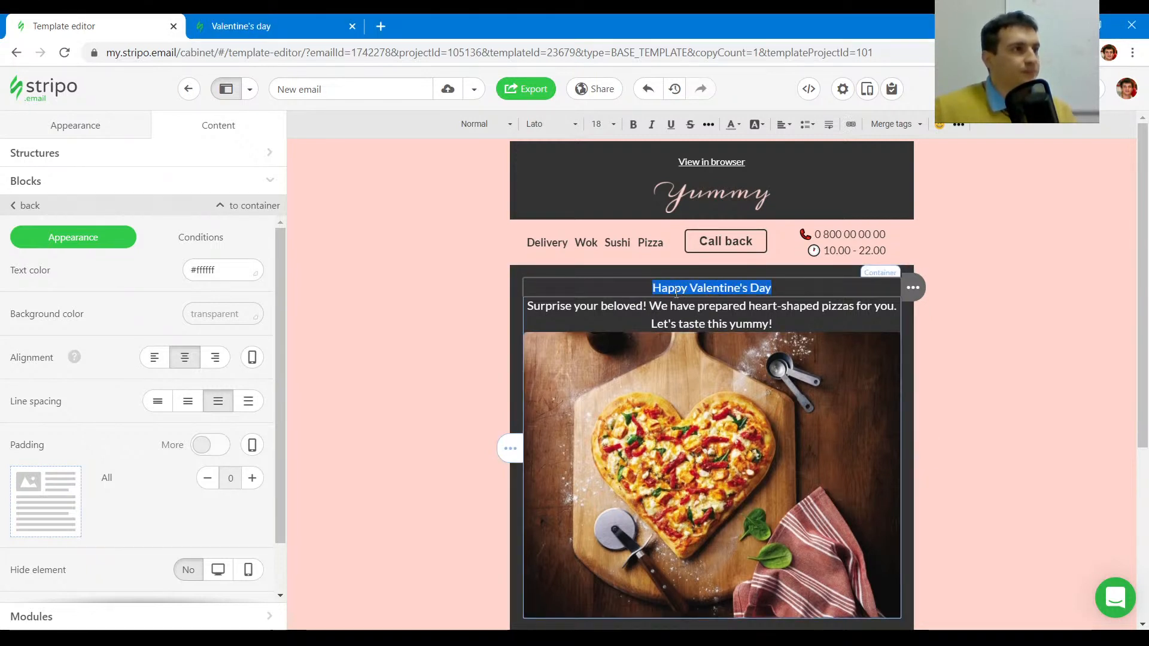
click(494, 127)
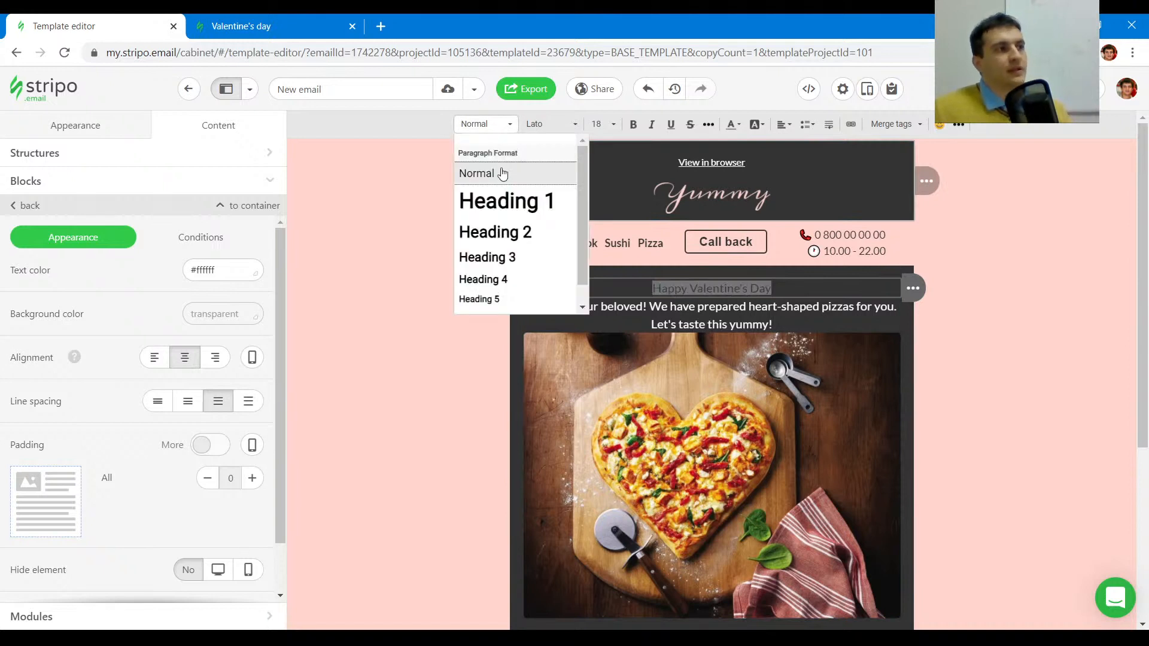
click(521, 206)
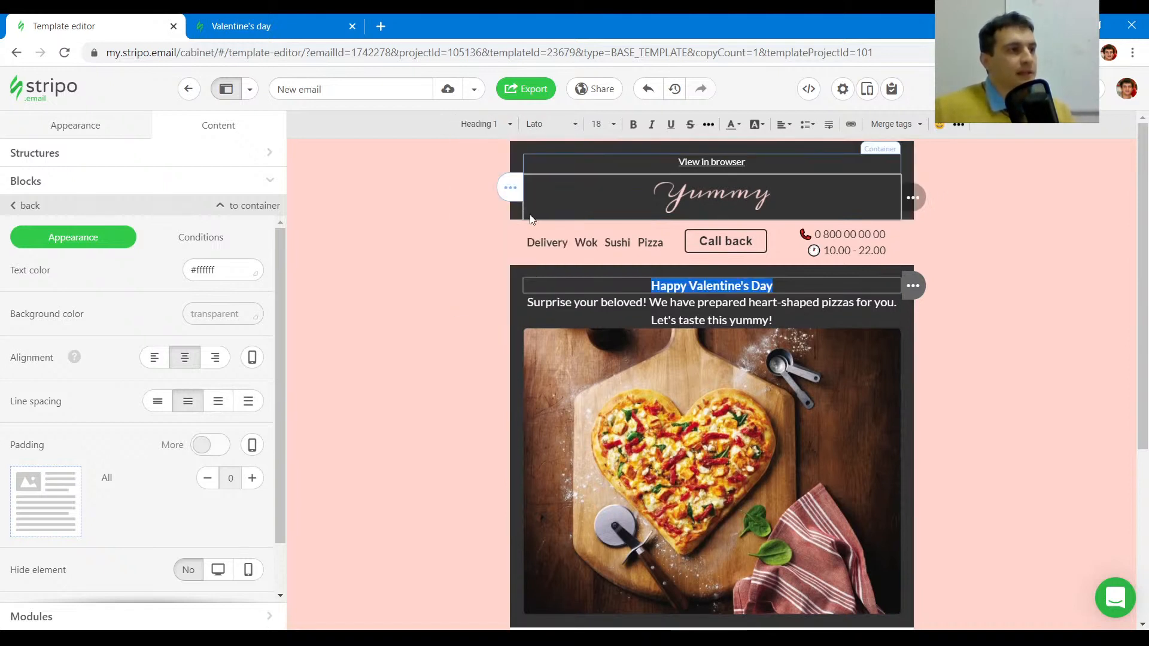
- Try to reapply the Heading 1 format to the "Happy Valentine's Day" line
triple_click(704, 285)
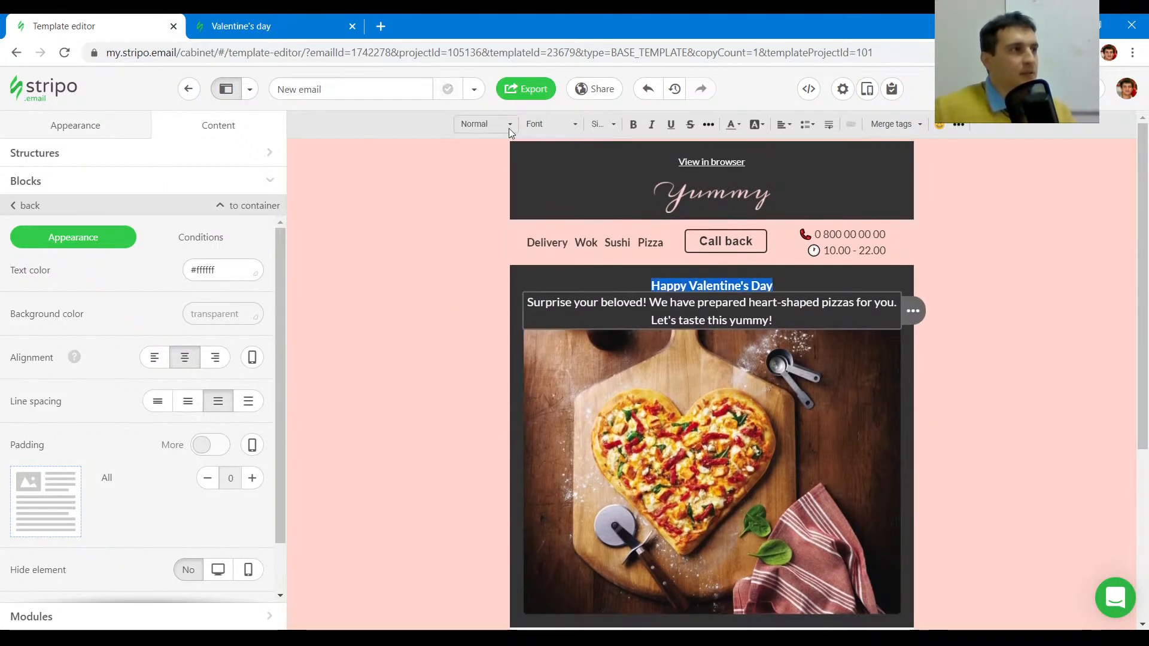
click(487, 124)
click(504, 214)
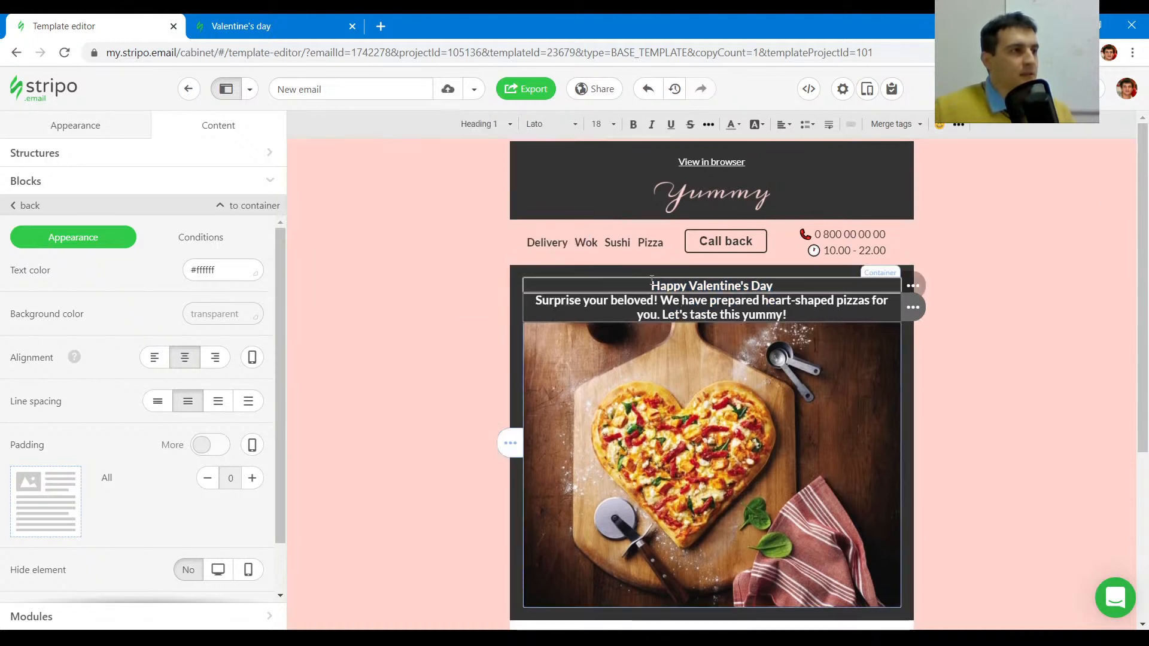
- Examine the email's general heading styles and the HTML code of the "Happy Valentine's Day" block
click(67, 126)
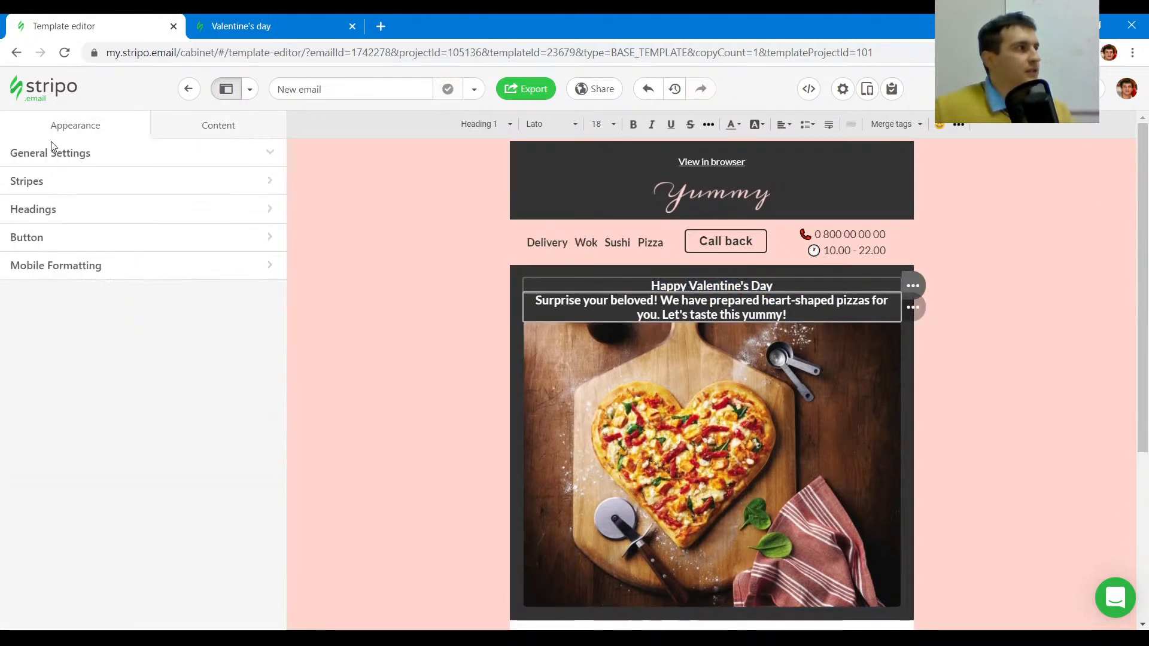
click(24, 561)
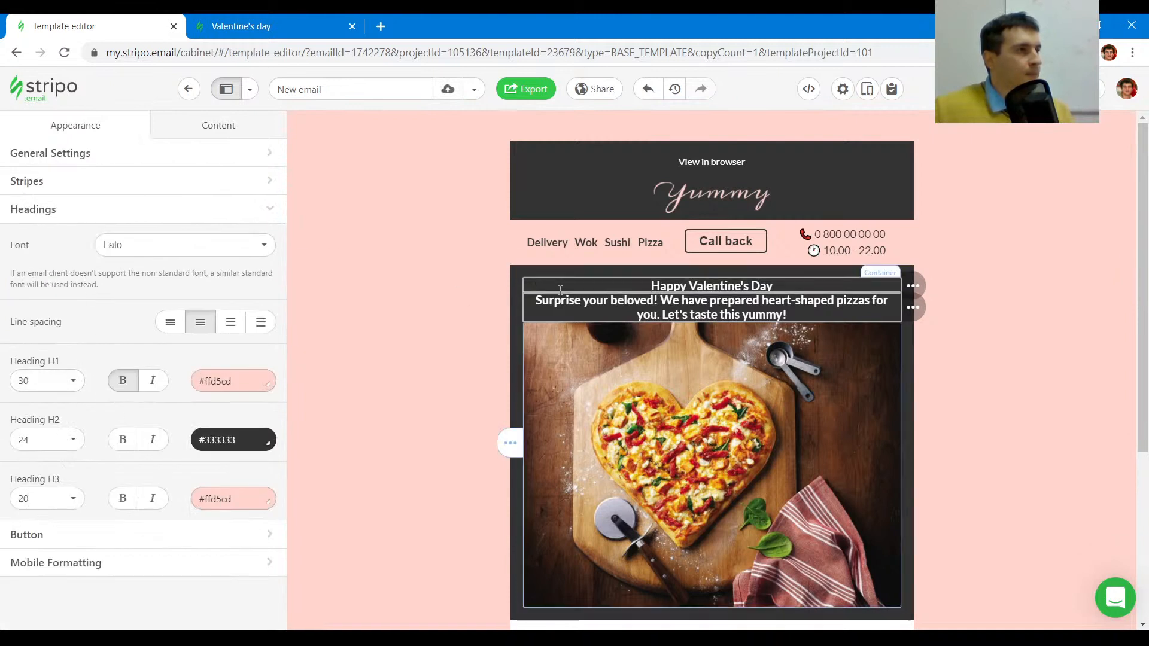
click(711, 285)
click(809, 91)
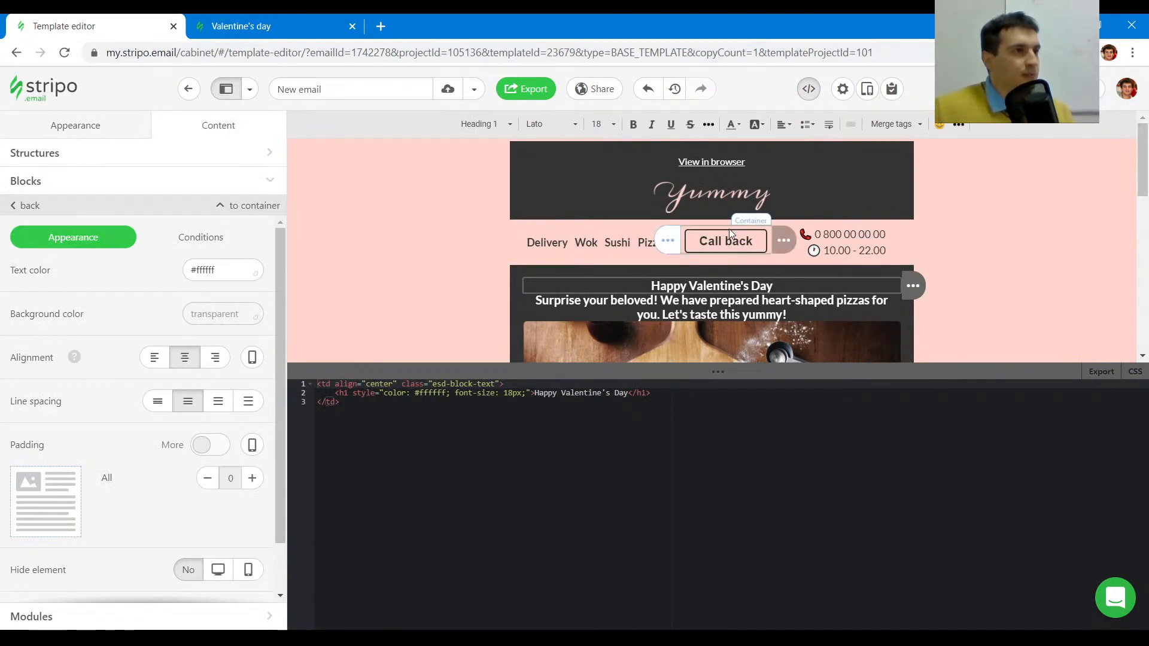
- Try removing the inline 18px font-size from the h1 tag of the "Surprise your beloved!" paragraph, and undo it
click(709, 300)
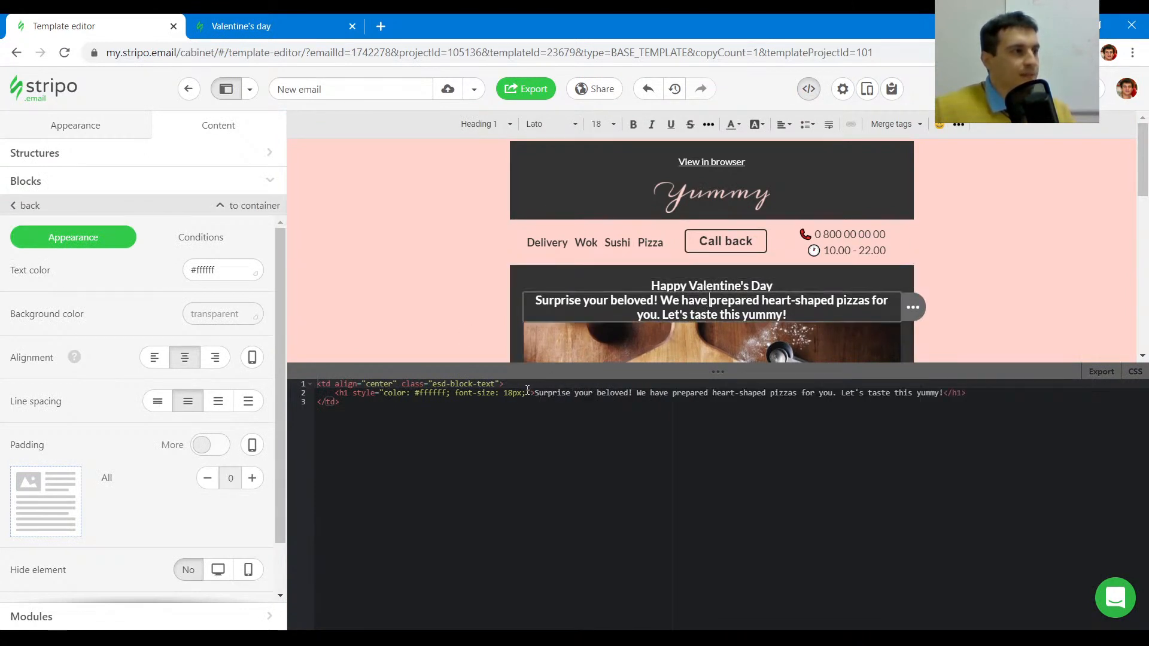
click(456, 394)
key(Delete)
key(Delete)
key(Delete)
key(Delete)
key(Delete)
key(Delete)
key(Delete)
key(Delete)
key(Delete)
key(Delete)
key(Delete)
key(Delete)
key(Delete)
key(Delete)
key(Delete)
key(Delete)
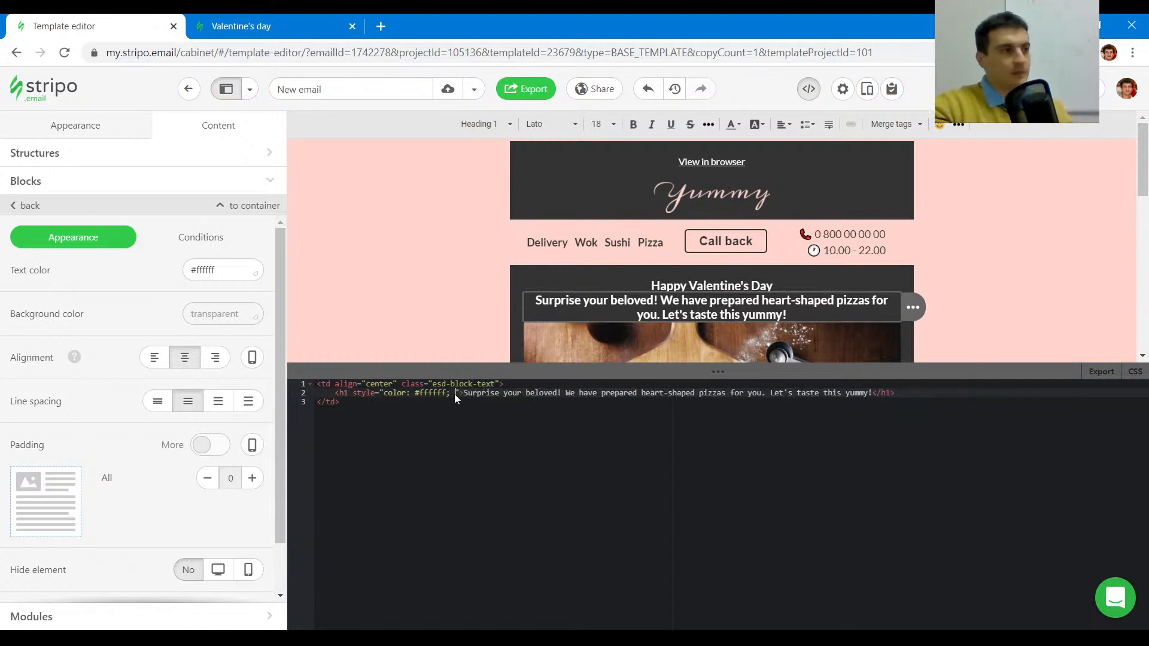
key(BackSpace)
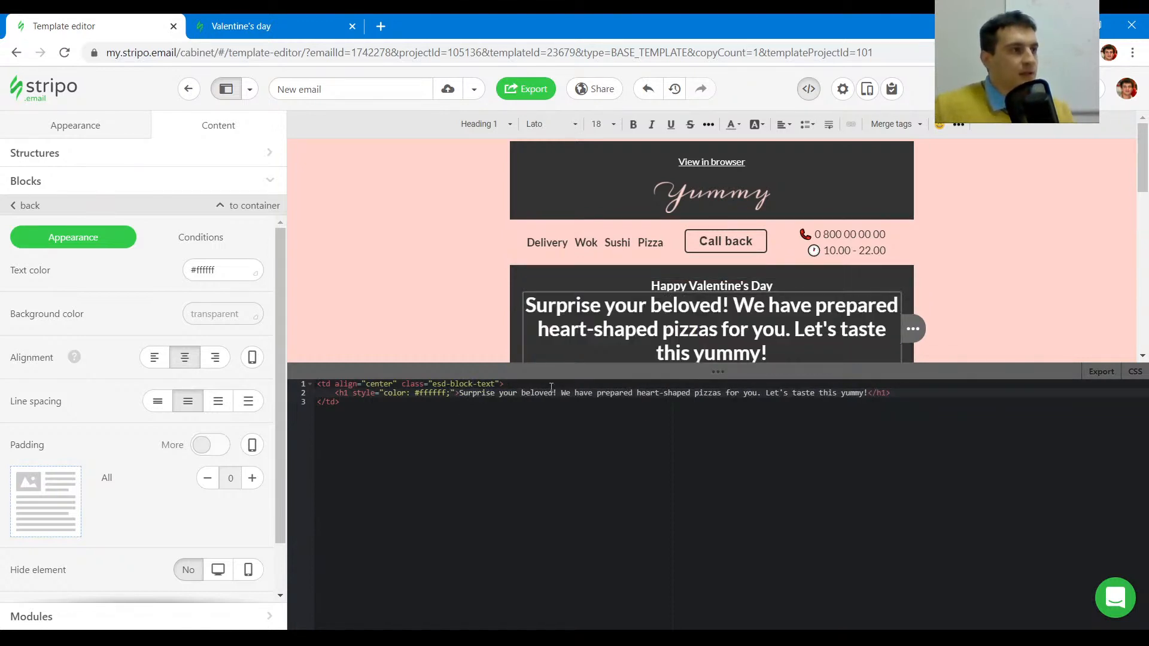
key(ctrl+z)
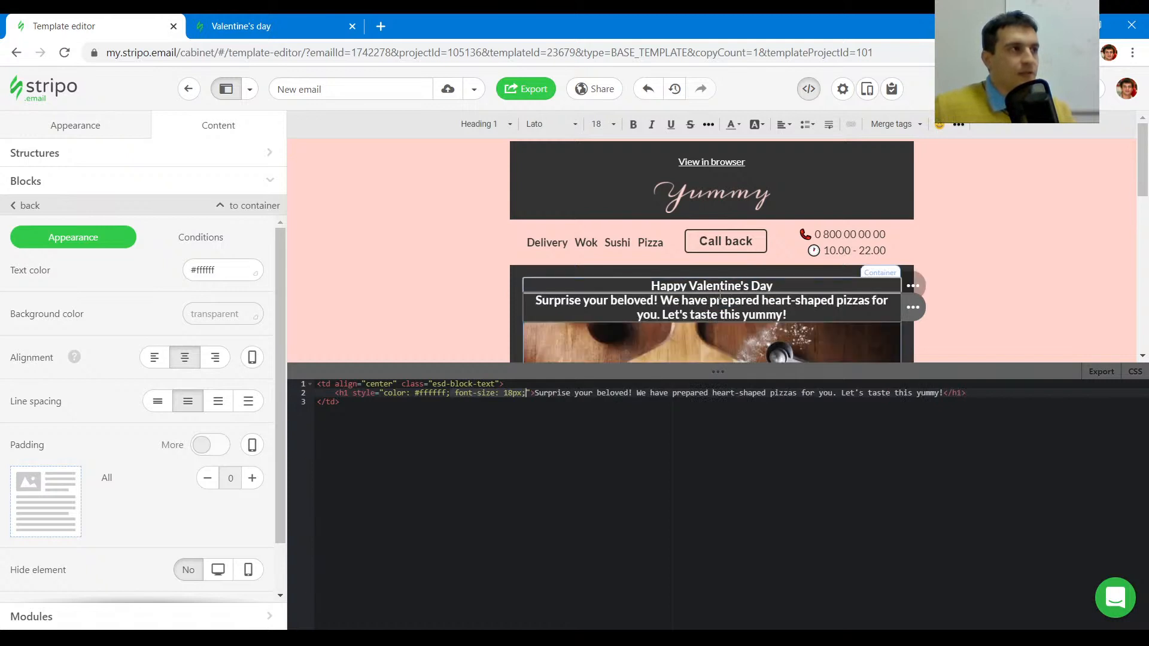
- Return the "Surprise your beloved!" paragraph to the Normal paragraph format
click(487, 124)
click(478, 173)
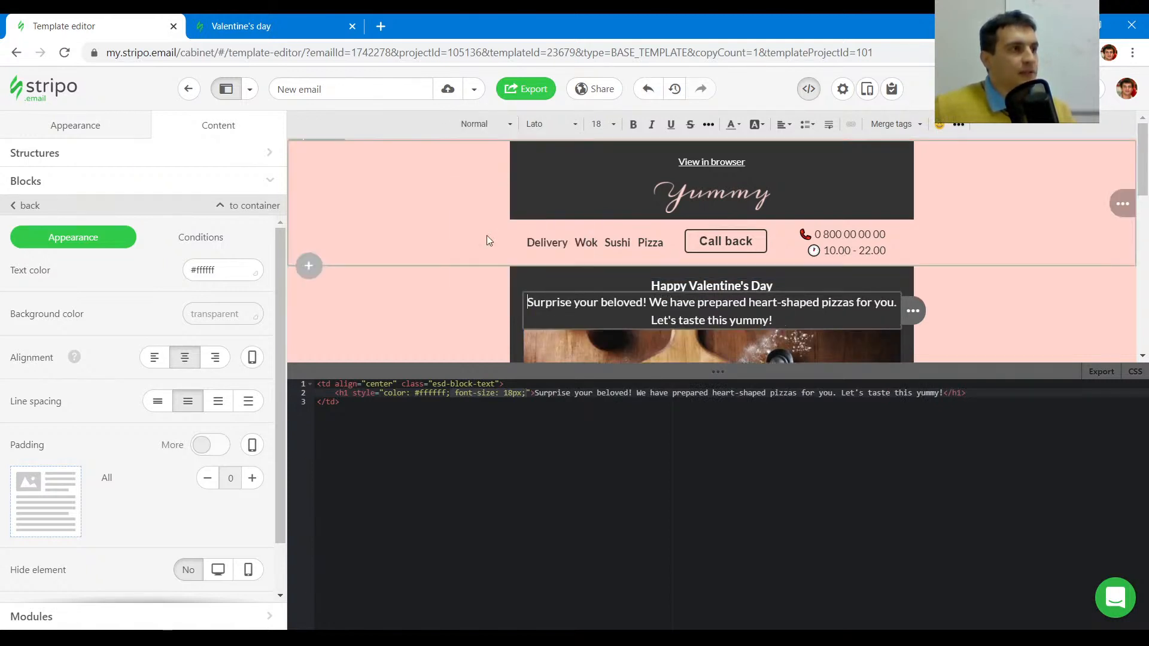
- Select the "Happy Valentine's Day" heading block to bring up its HTML code
click(725, 286)
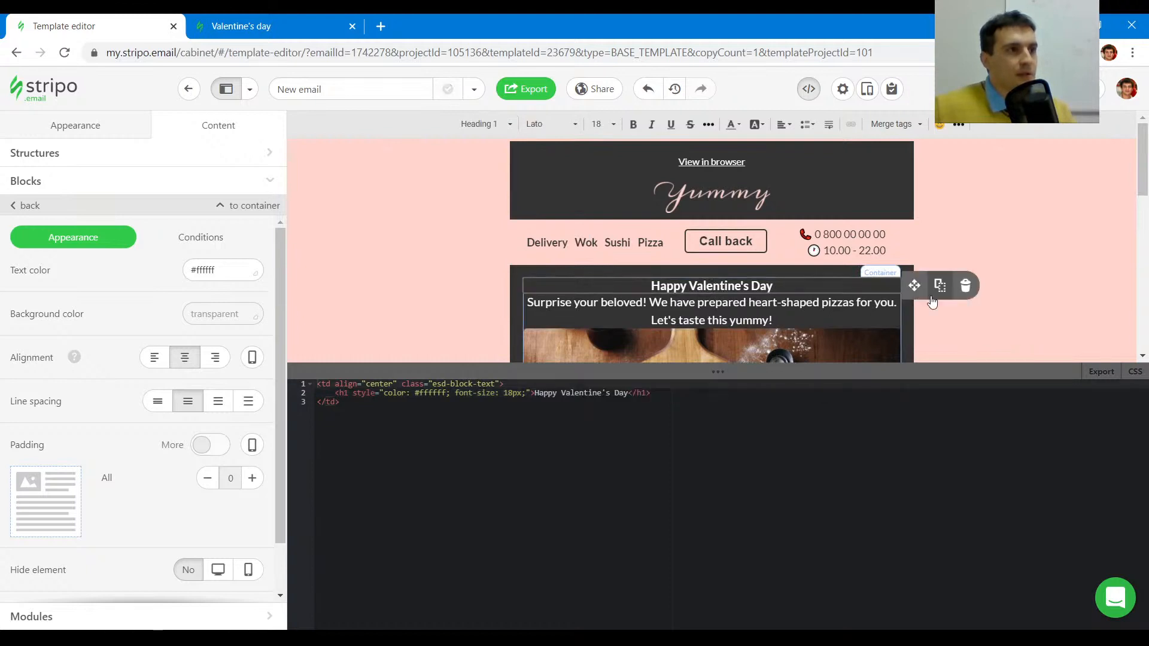
- Replace the heading block above the "Surprise your beloved!" text with a new text block reading "Happy Valentine's Day", and close the code editor
click(964, 285)
click(805, 88)
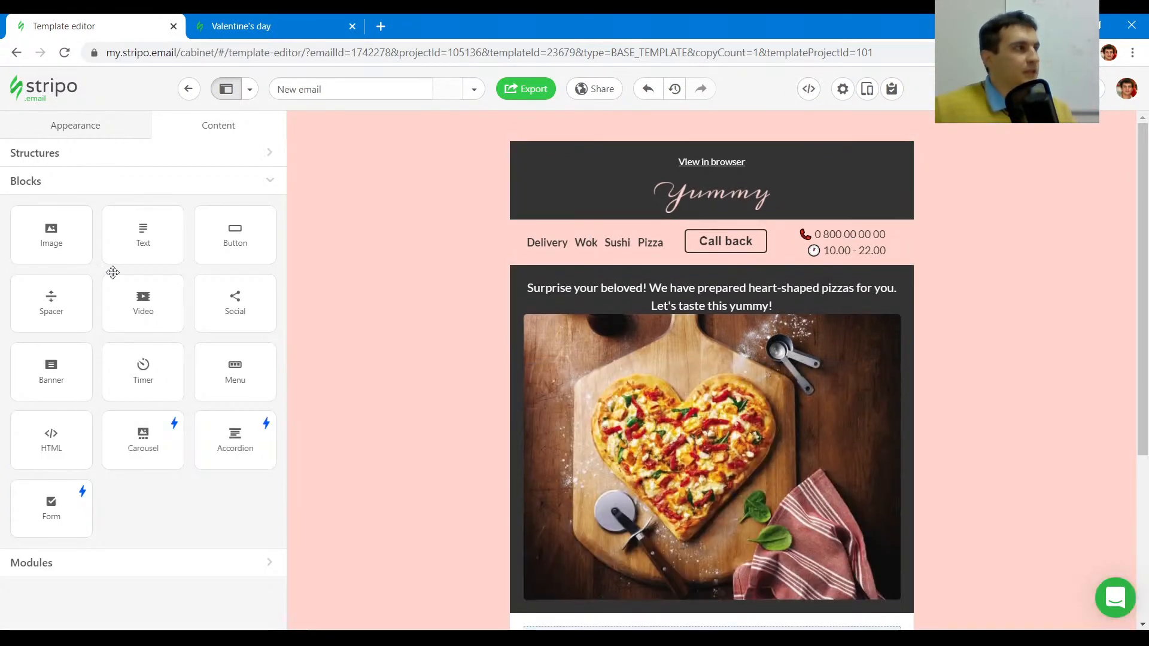
drag(159, 236, 616, 293)
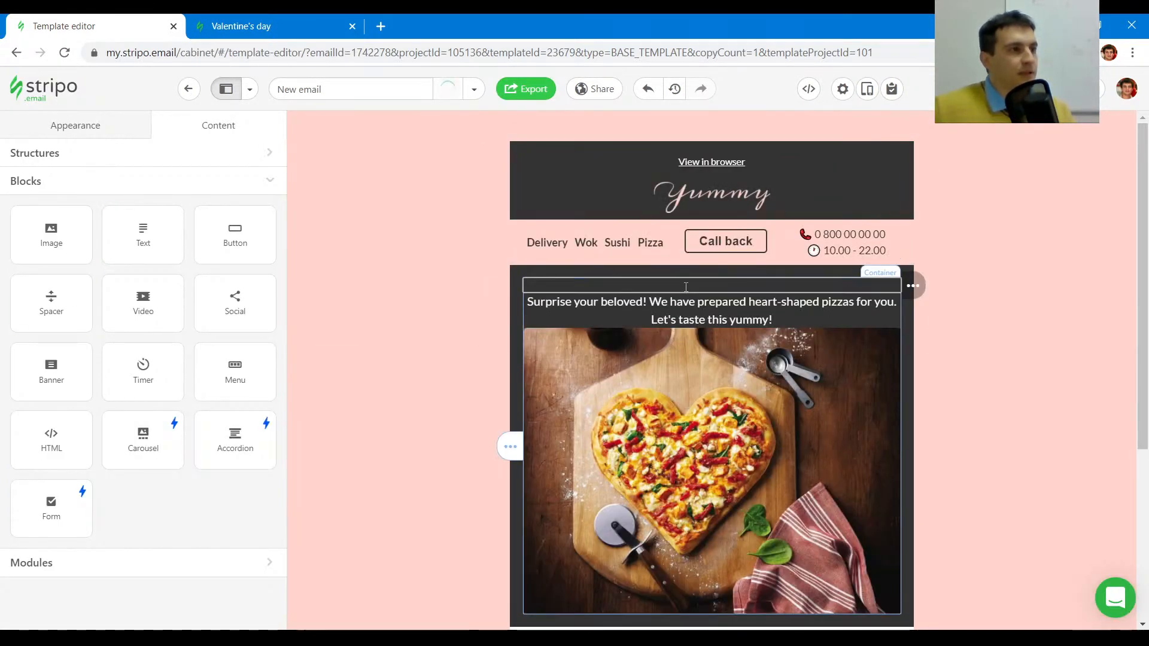
click(685, 287)
text(Happy Valentine's Day)
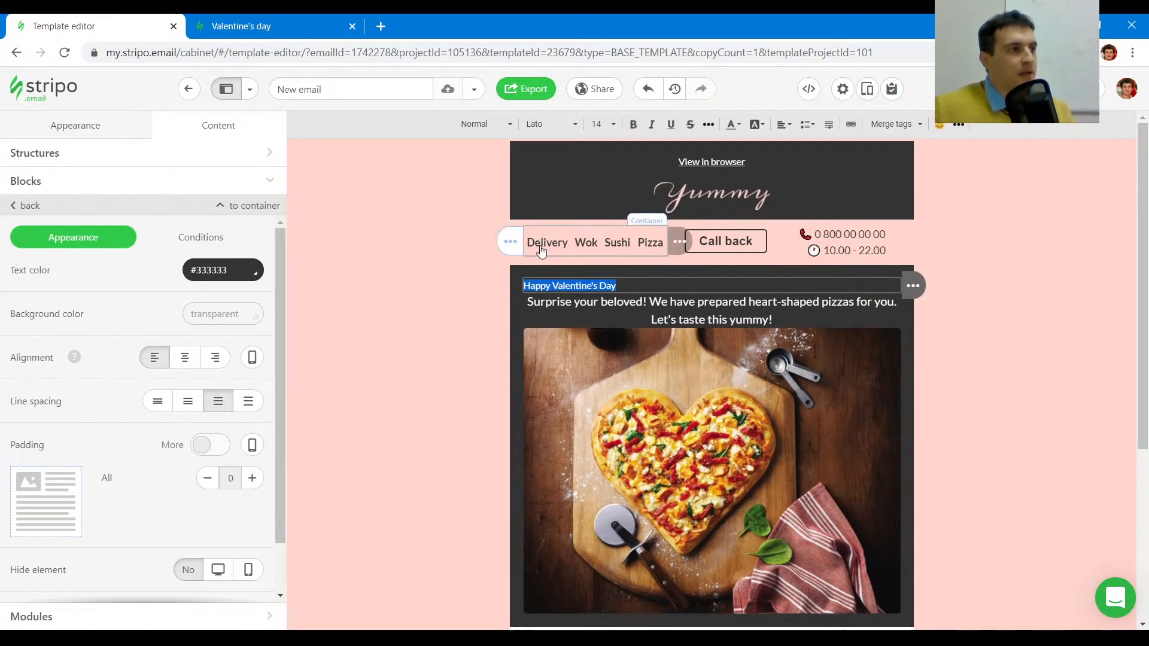
- Format the "Happy Valentine's Day" text as Heading 1 and centre it
click(486, 124)
click(503, 199)
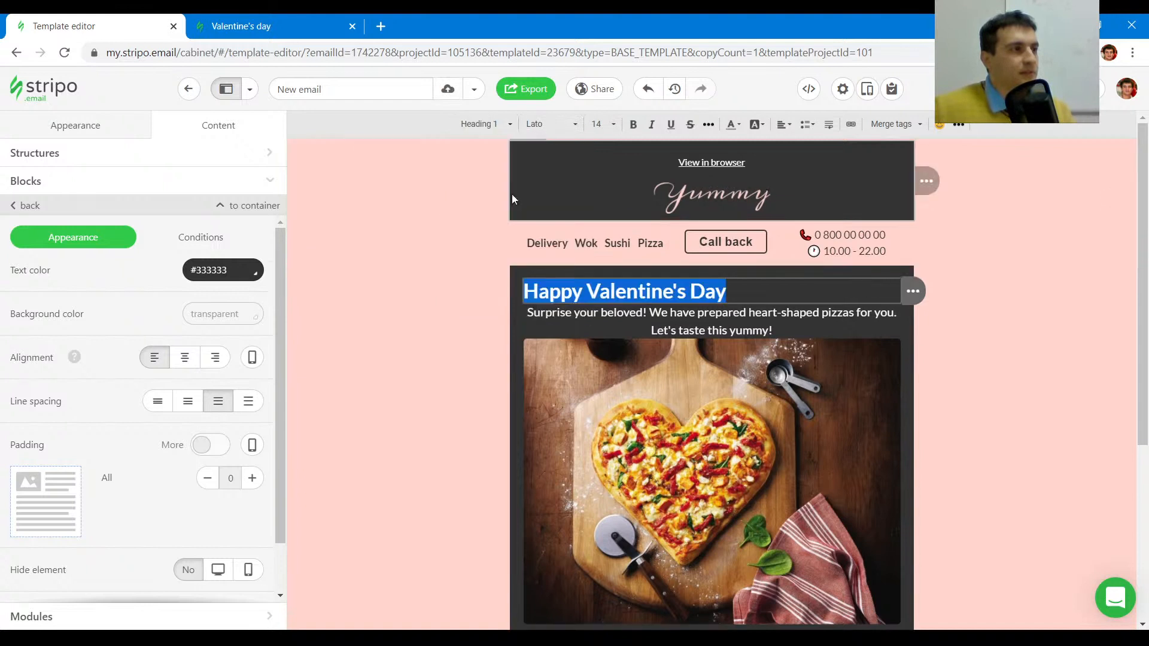
click(777, 292)
triple_click(778, 292)
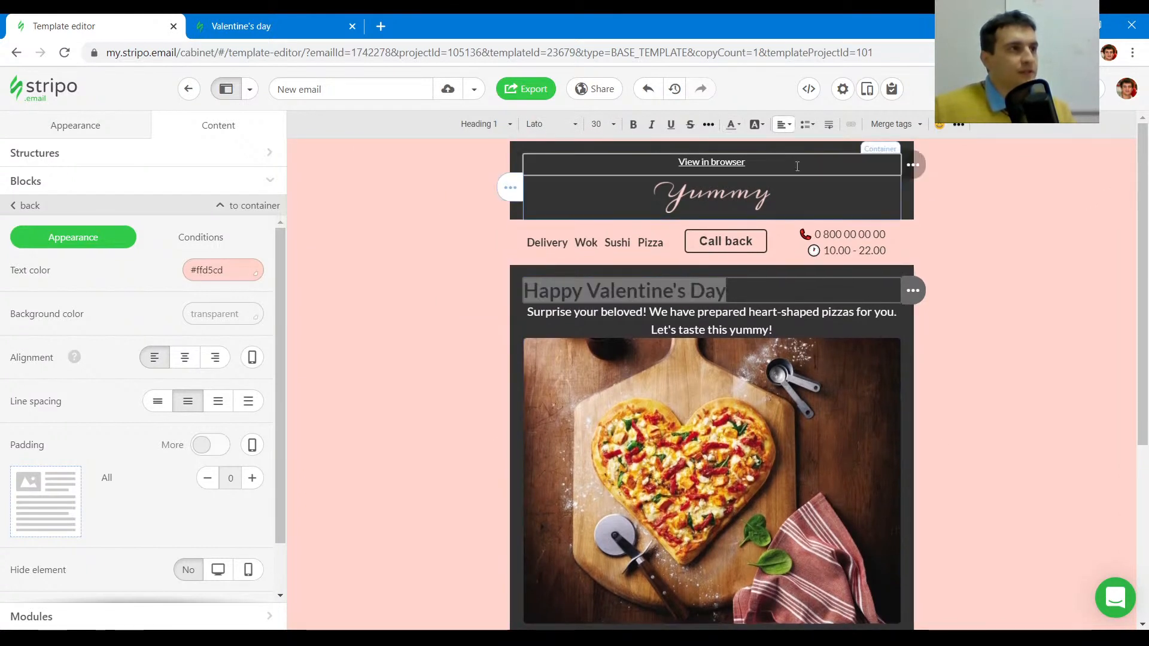
click(784, 124)
click(795, 160)
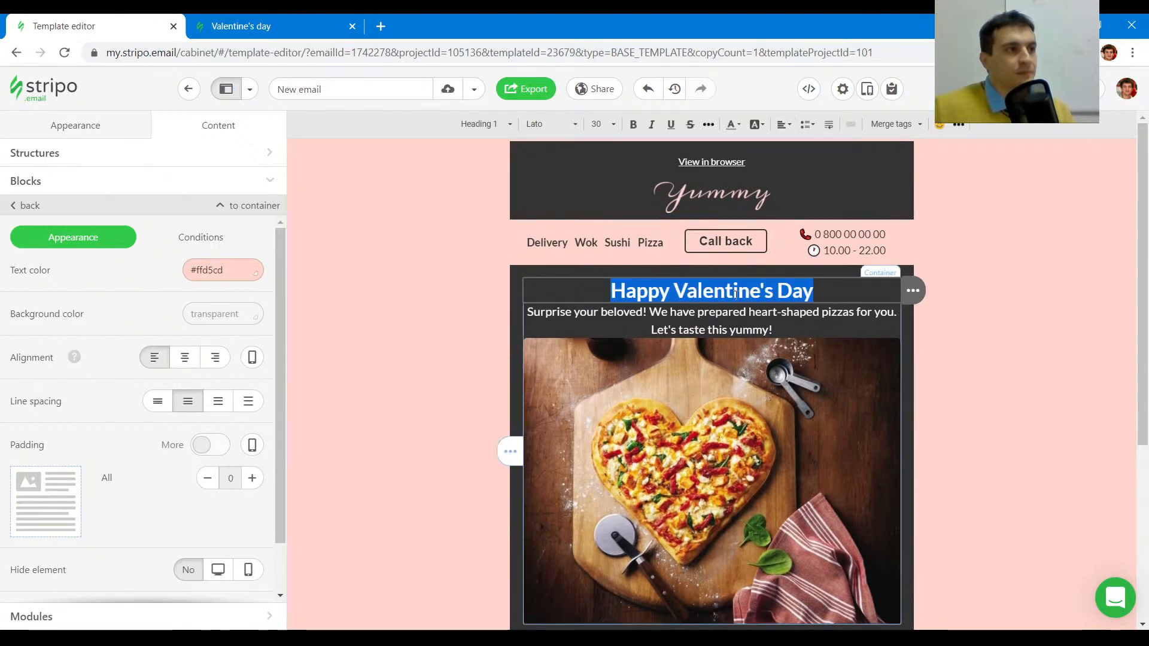
- Inspect the heading's padding on the Valentine's day reference page and set the heading block's padding to 30 top and 5 bottom
click(711, 291)
click(317, 14)
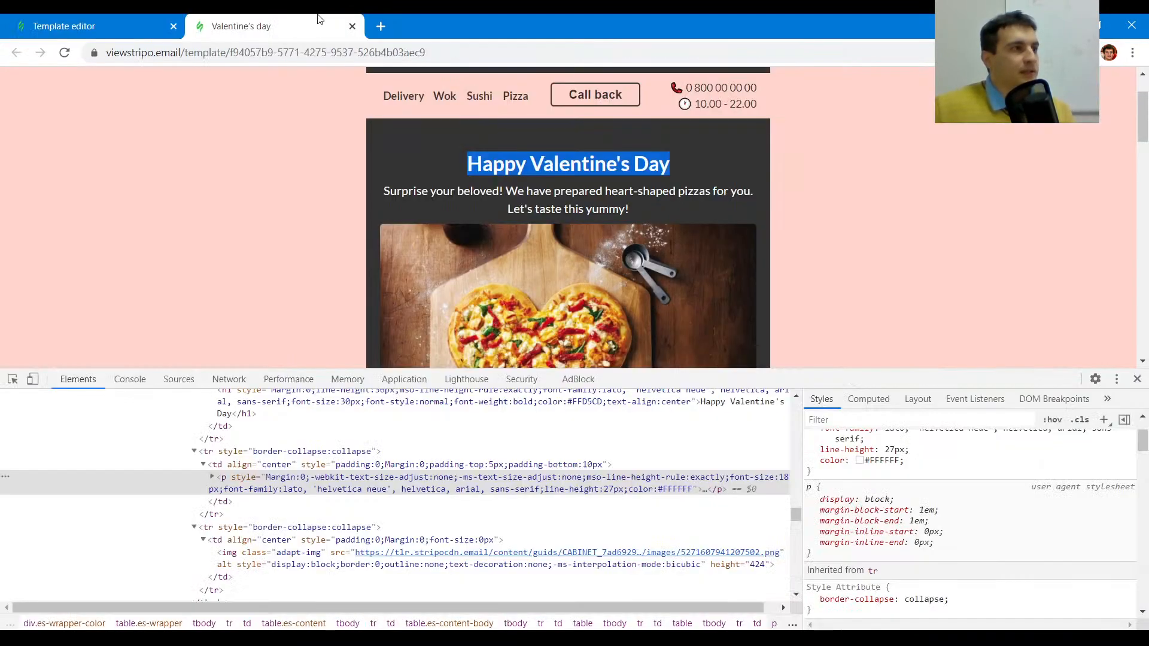
click(12, 378)
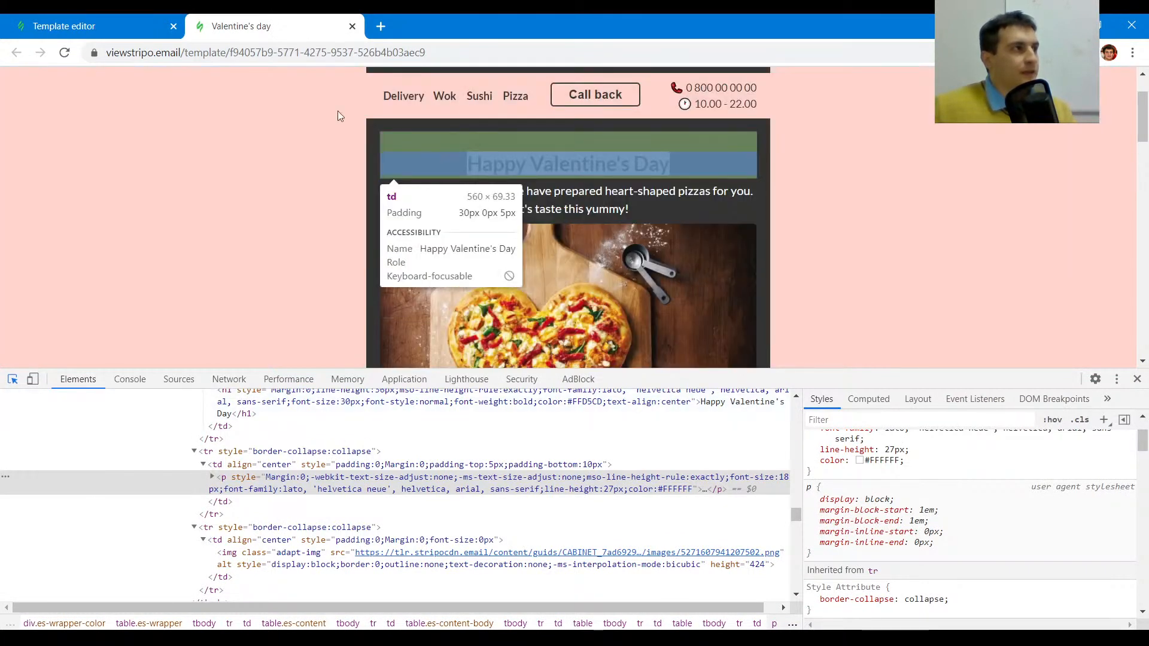
click(63, 26)
click(210, 444)
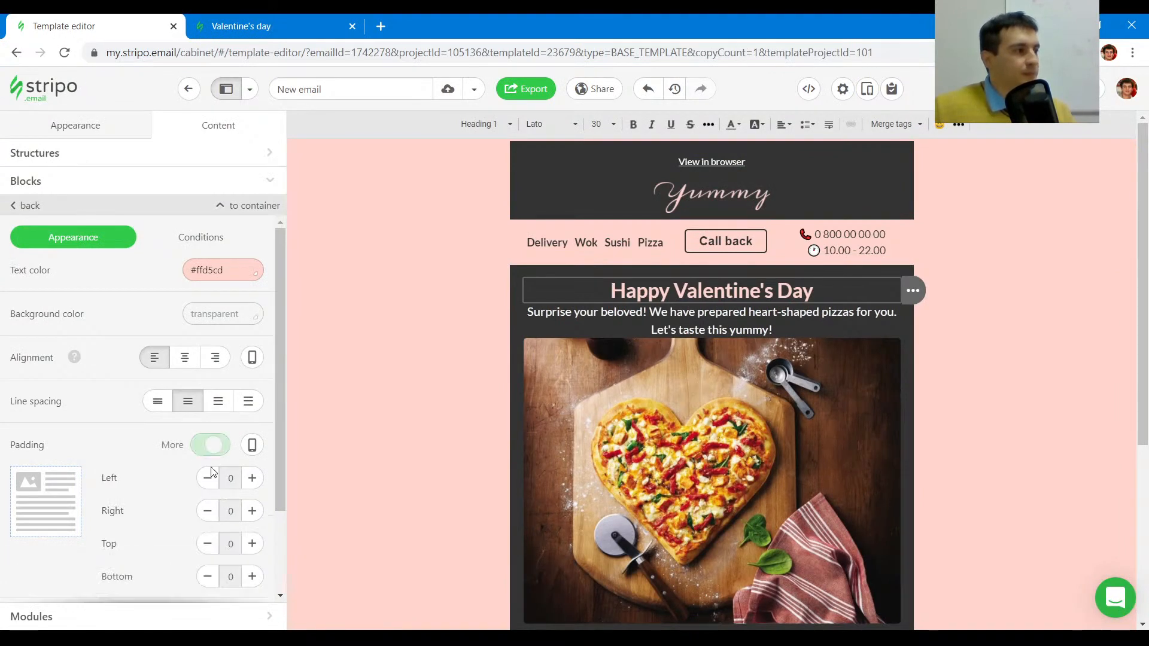
scroll(210, 471, down, 2)
click(252, 436)
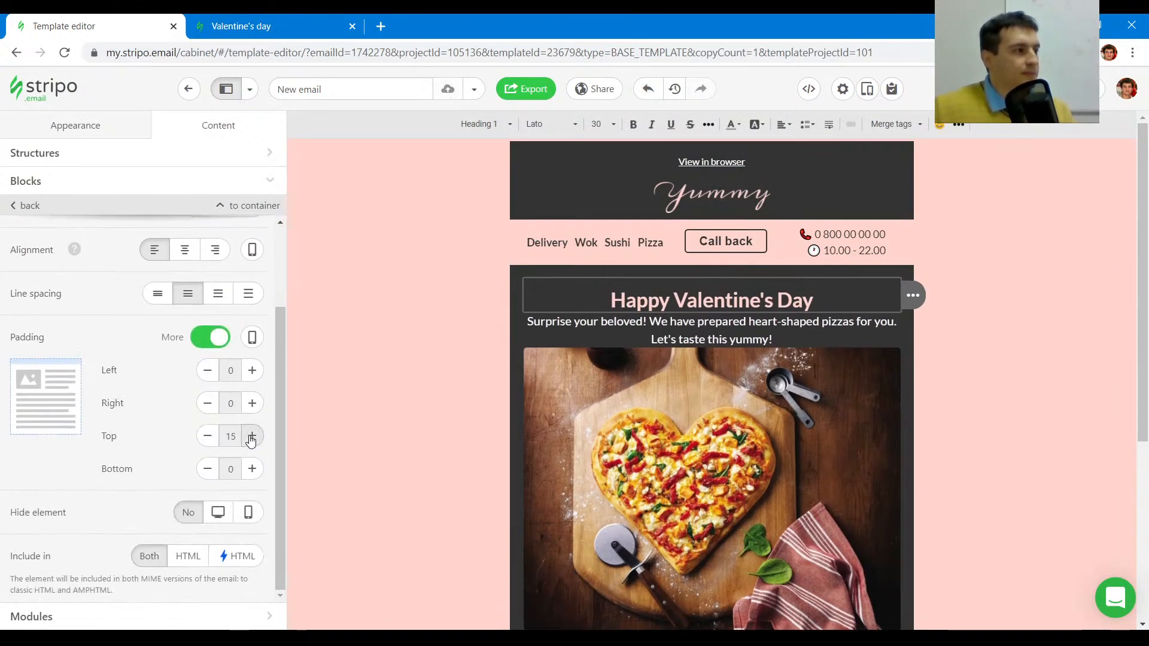
click(252, 436)
click(252, 437)
click(252, 437)
click(252, 468)
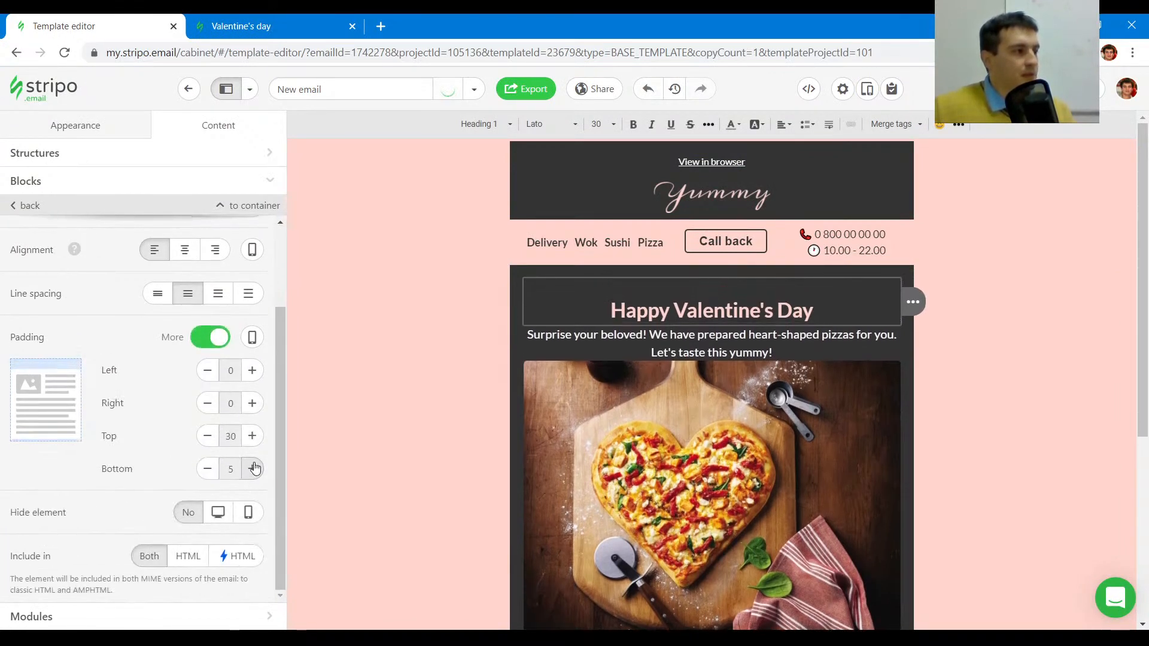
- Set the "Surprise your beloved!" text block's padding to 5 top and 10 bottom, matching the reference page
click(300, 24)
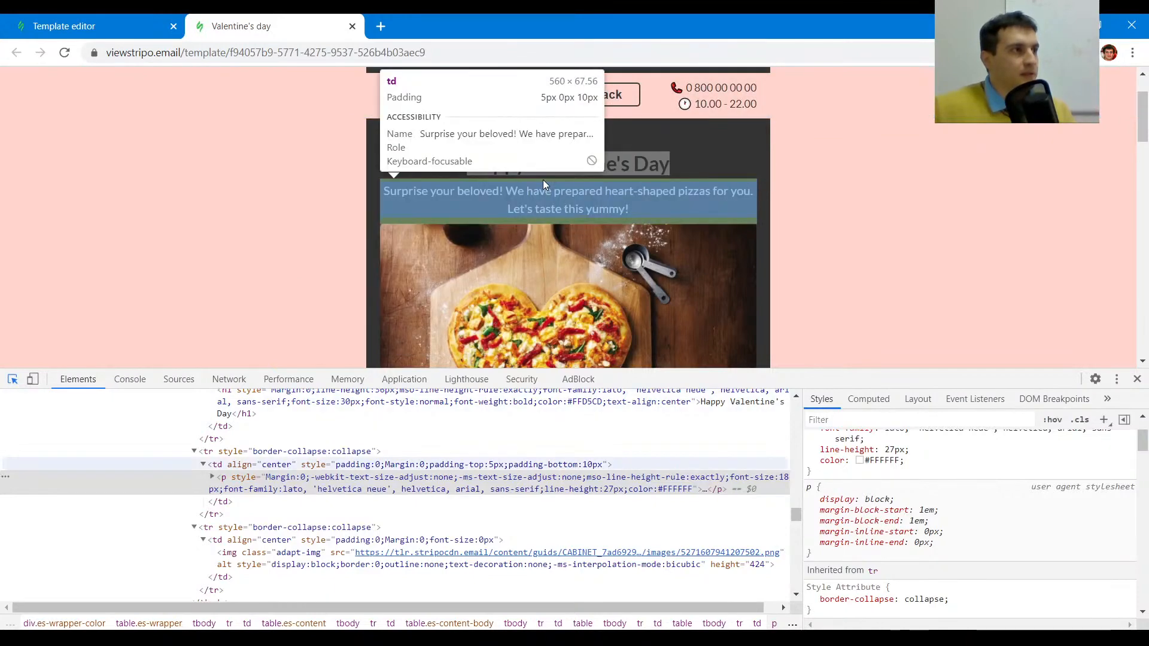
click(90, 25)
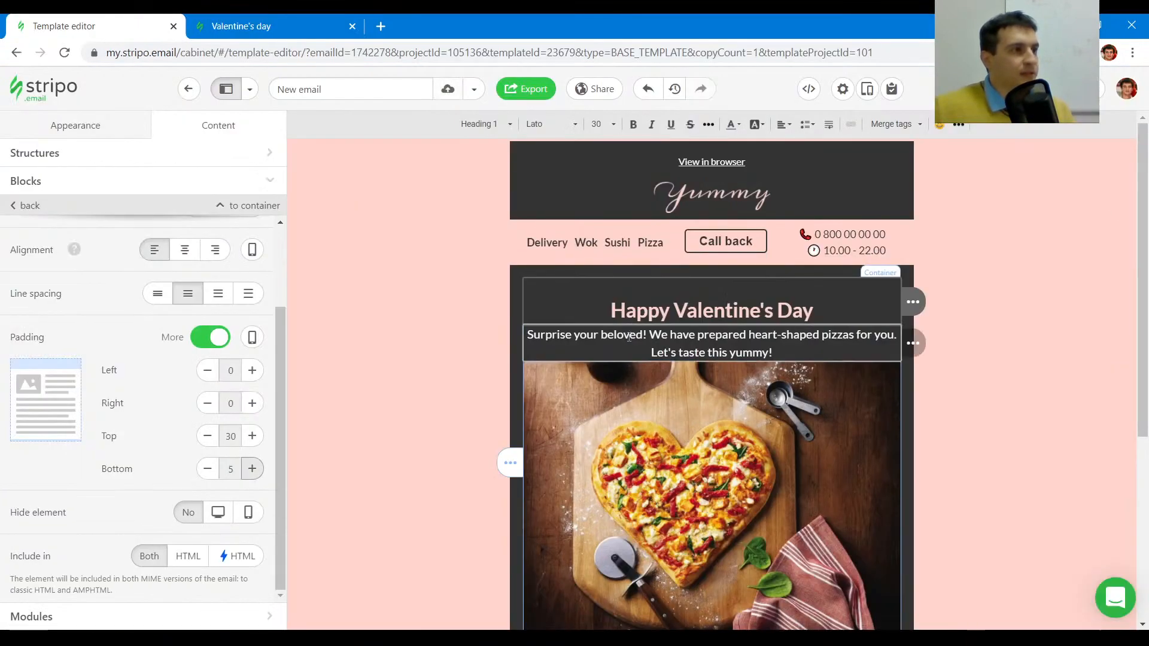
scroll(38, 344, down, 1)
click(200, 391)
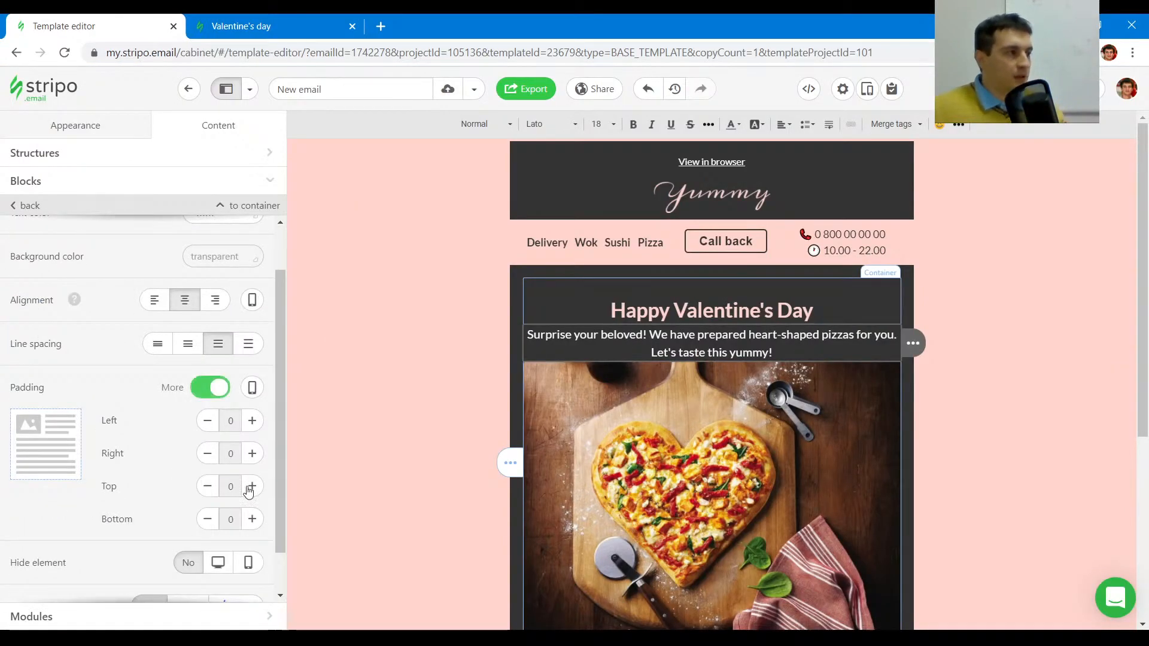
click(270, 26)
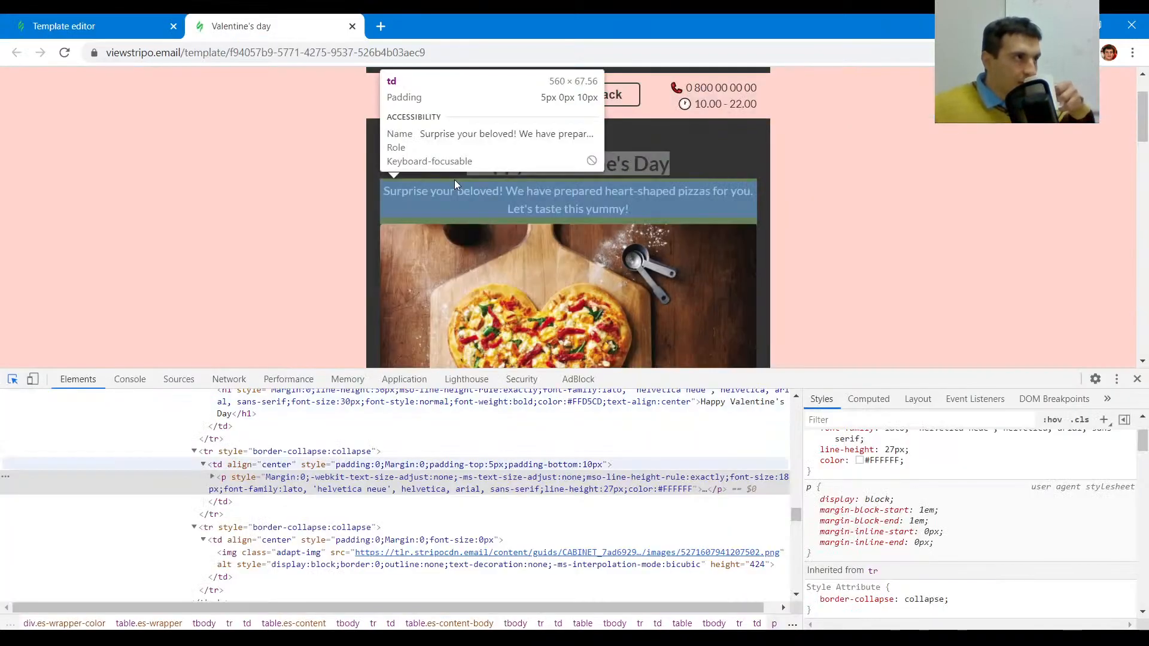
click(25, 20)
click(252, 486)
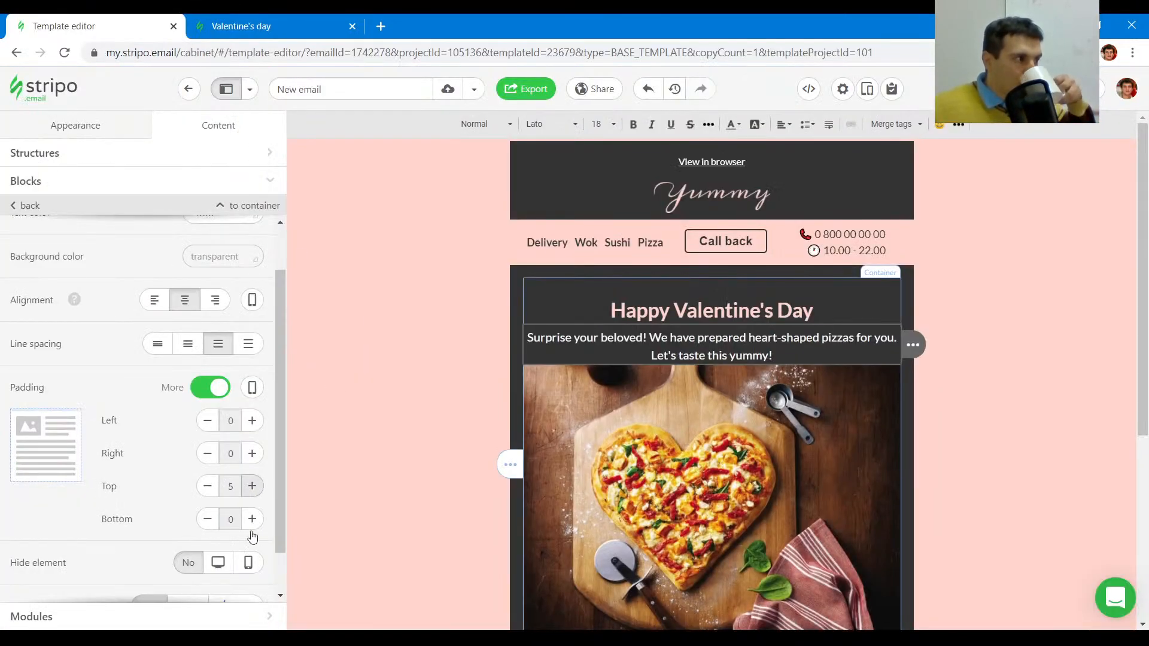
click(252, 519)
click(251, 519)
- Compare the "Choose something tasty" structure's padding on the reference page with the empty one-column structure below the pizza image
scroll(768, 296, down, 4)
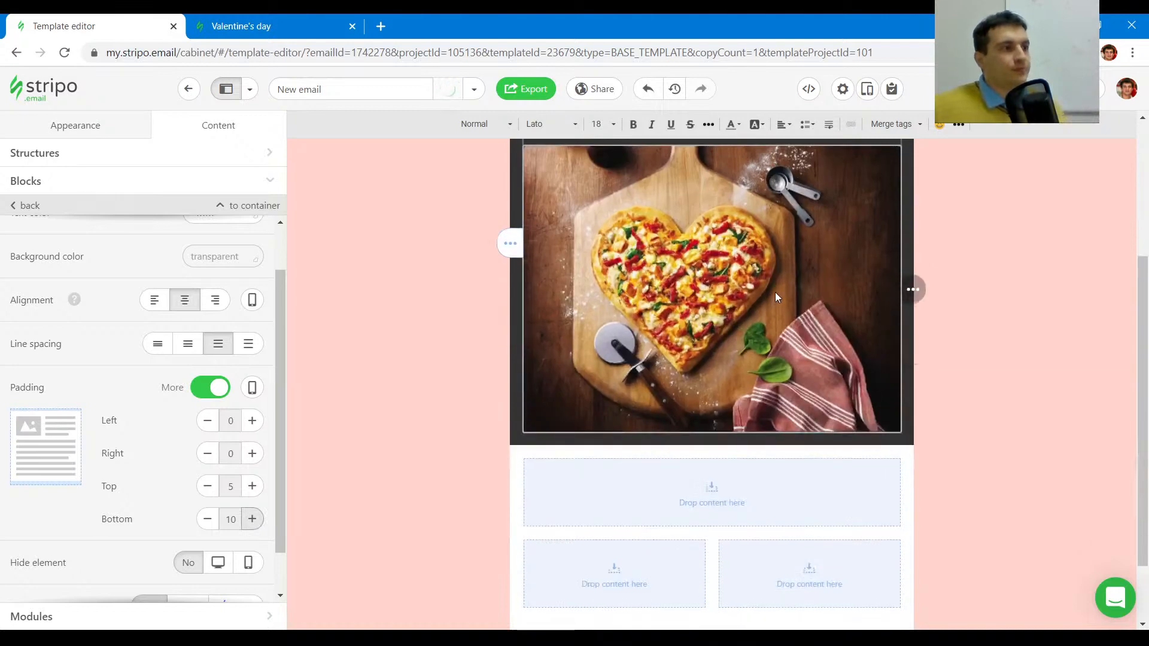
click(275, 26)
scroll(692, 271, down, 6)
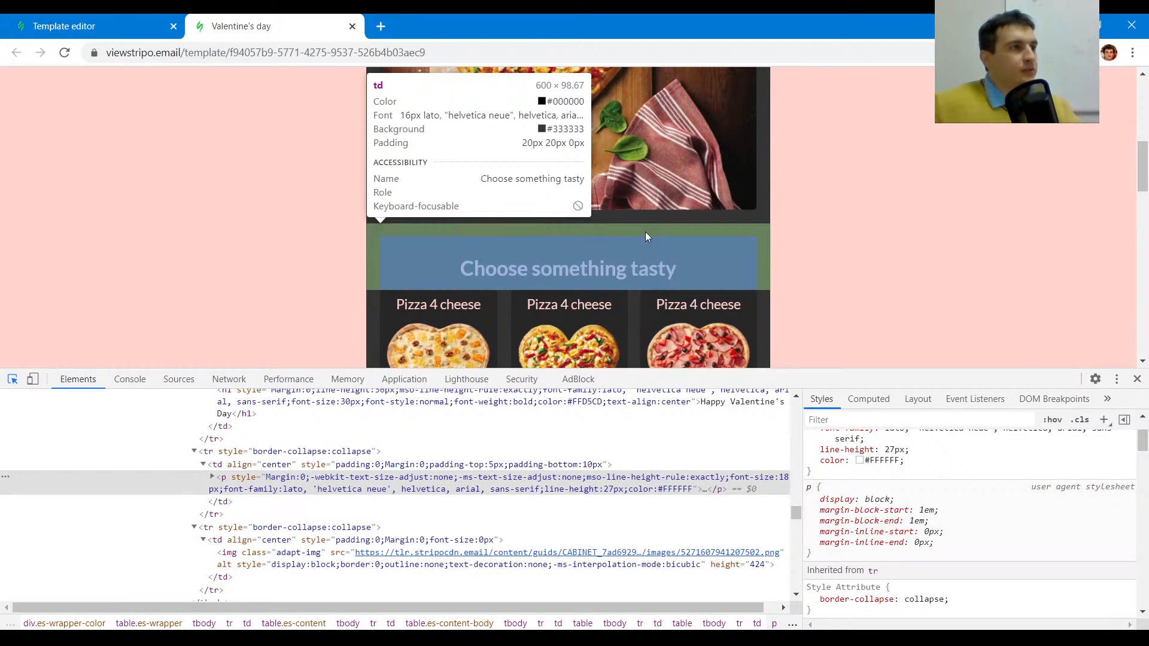
click(462, 228)
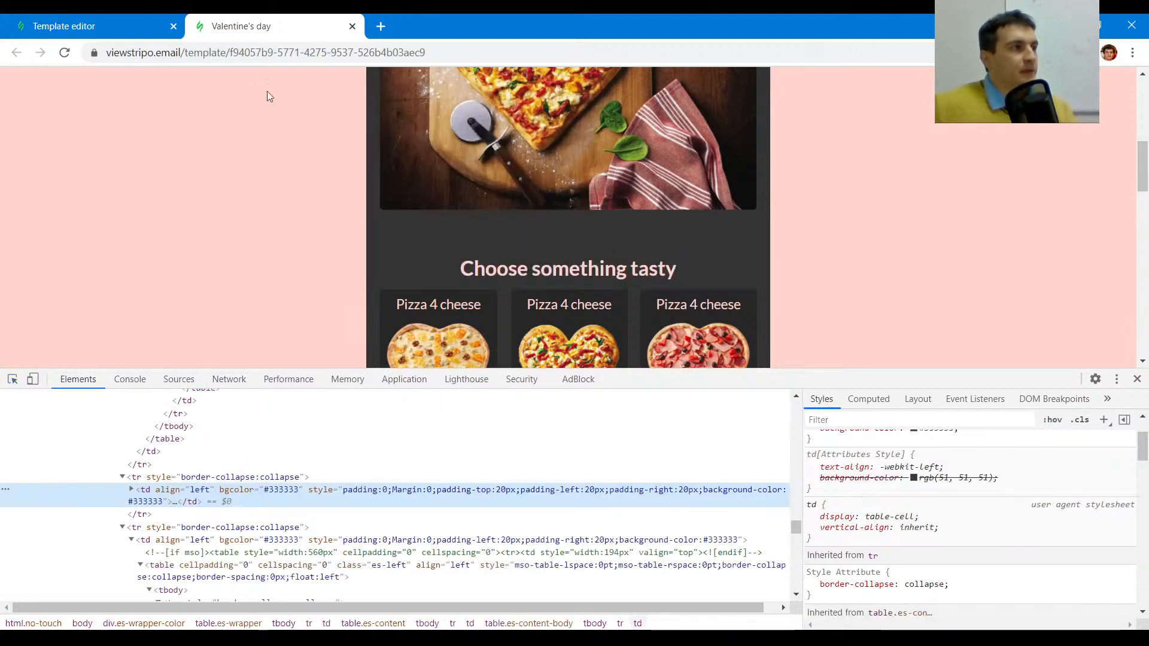
click(89, 26)
scroll(680, 330, down, 2)
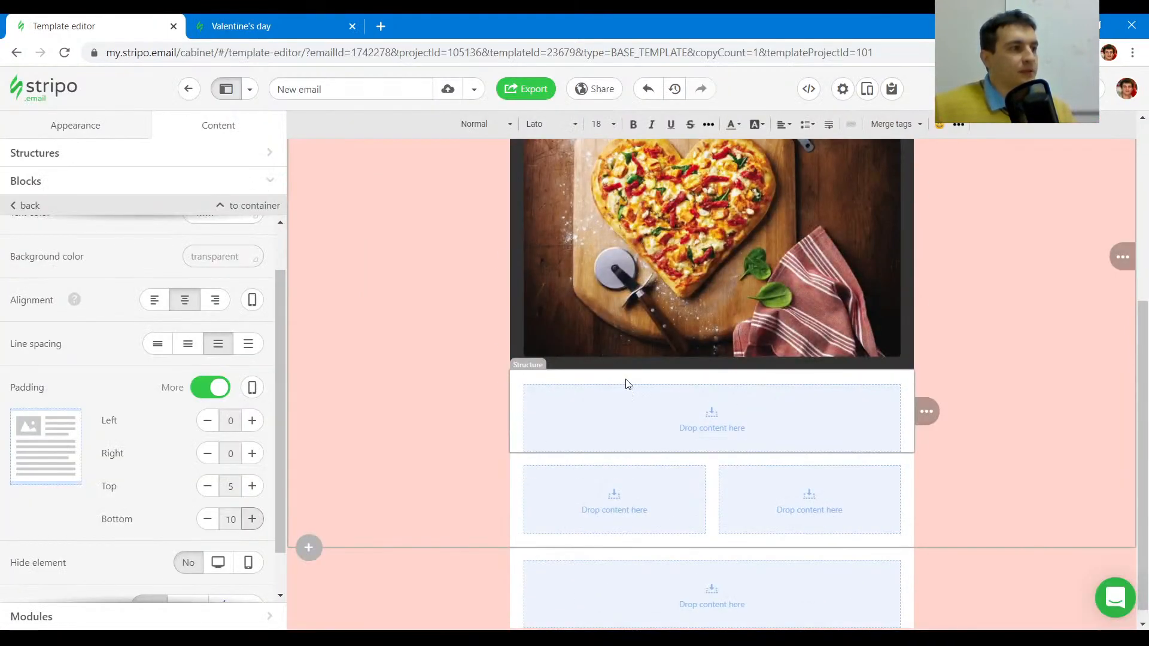
click(658, 410)
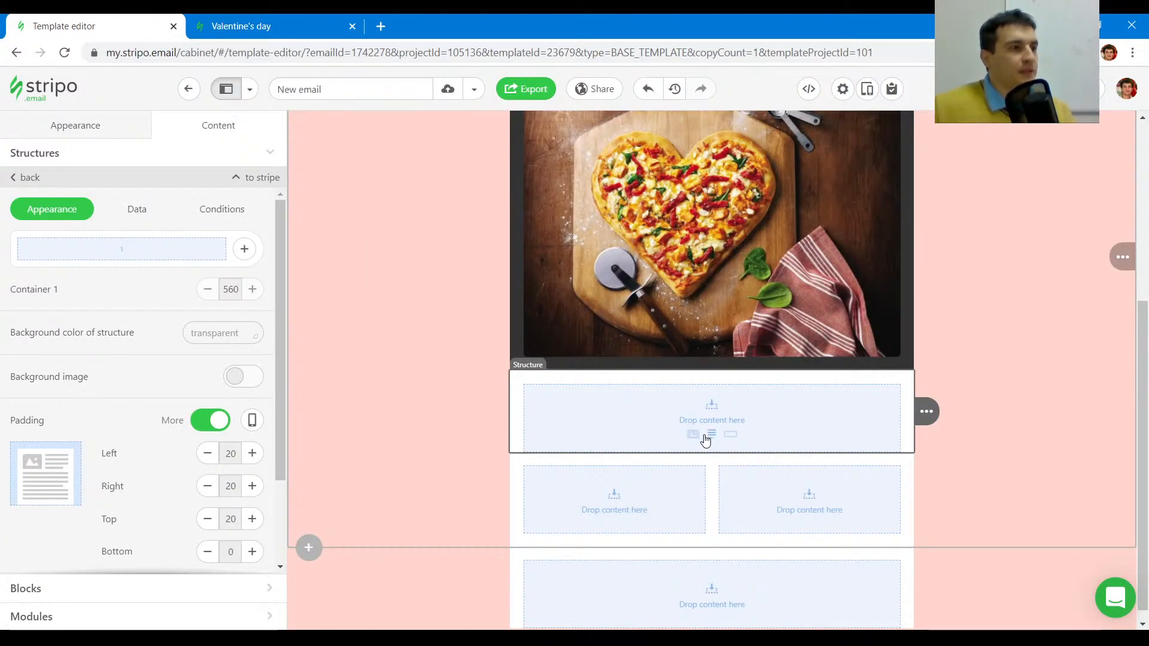
click(707, 437)
scroll(814, 384, up, 5)
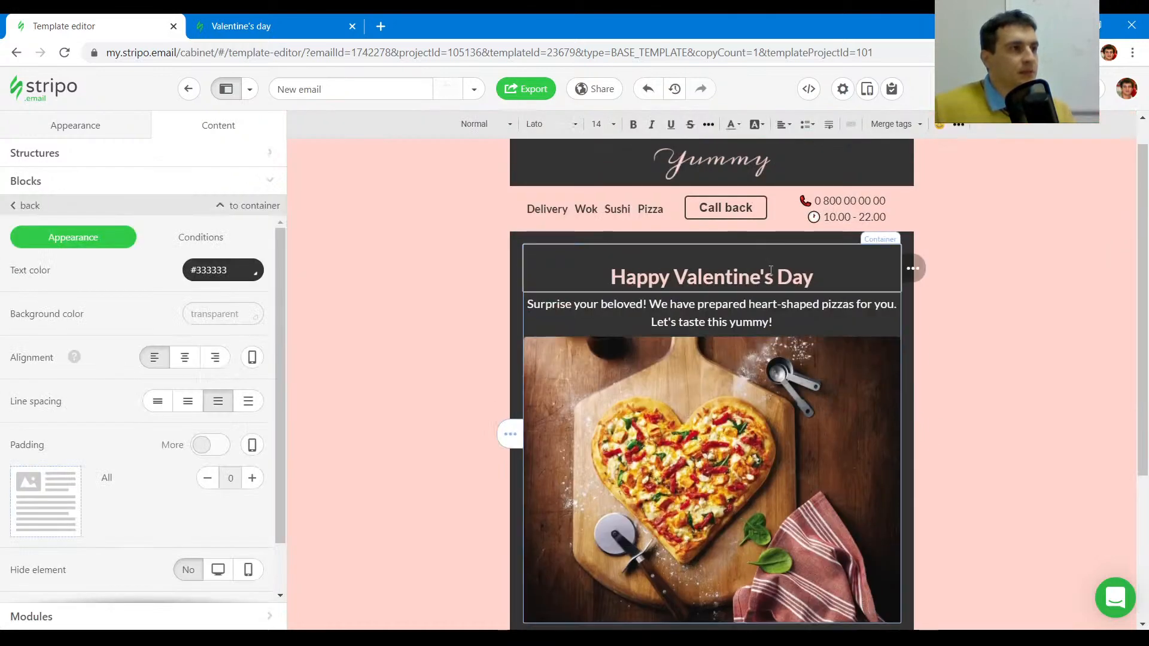
scroll(770, 271, down, 2)
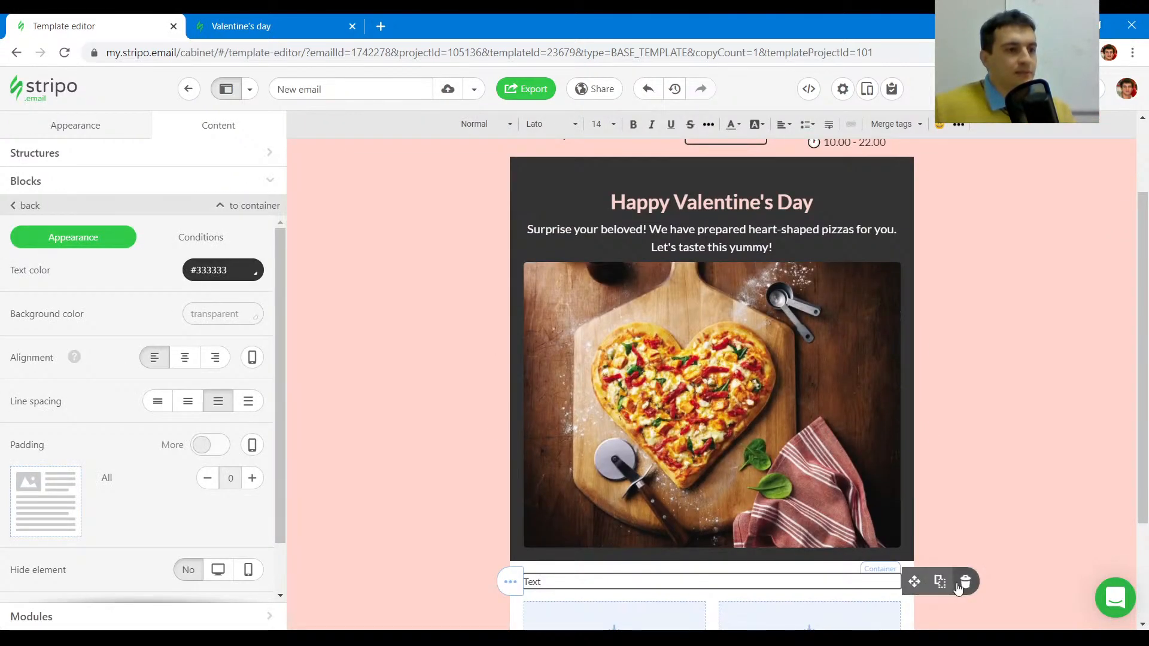
click(964, 581)
- Place a copy of the "Happy Valentine's Day" heading block in the empty one-column structure below the pizza image
drag(914, 192, 791, 593)
scroll(620, 405, down, 3)
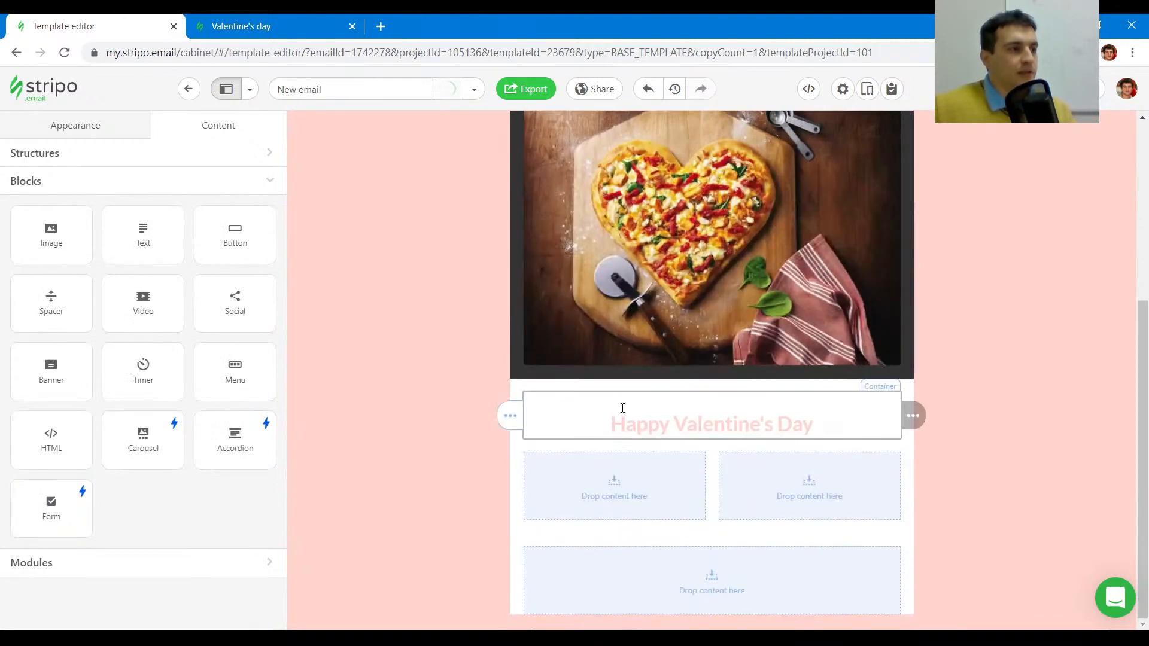
click(556, 392)
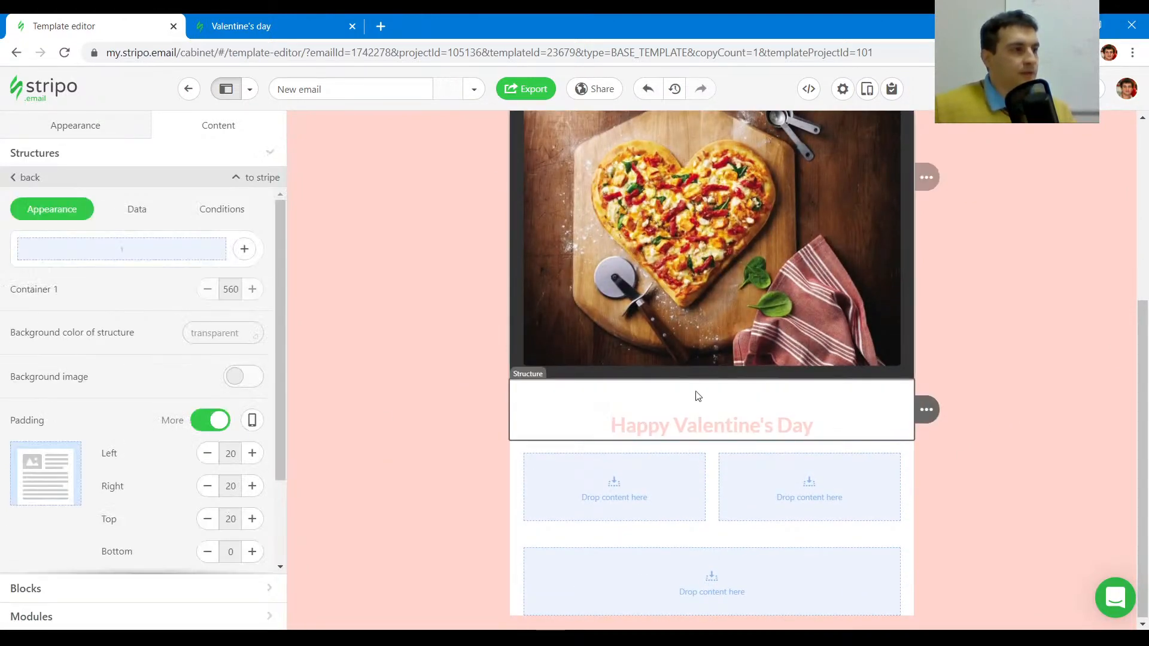
- Replace the text of the heading below the pizza image with "Choose something tasty", copied from the reference page
click(281, 26)
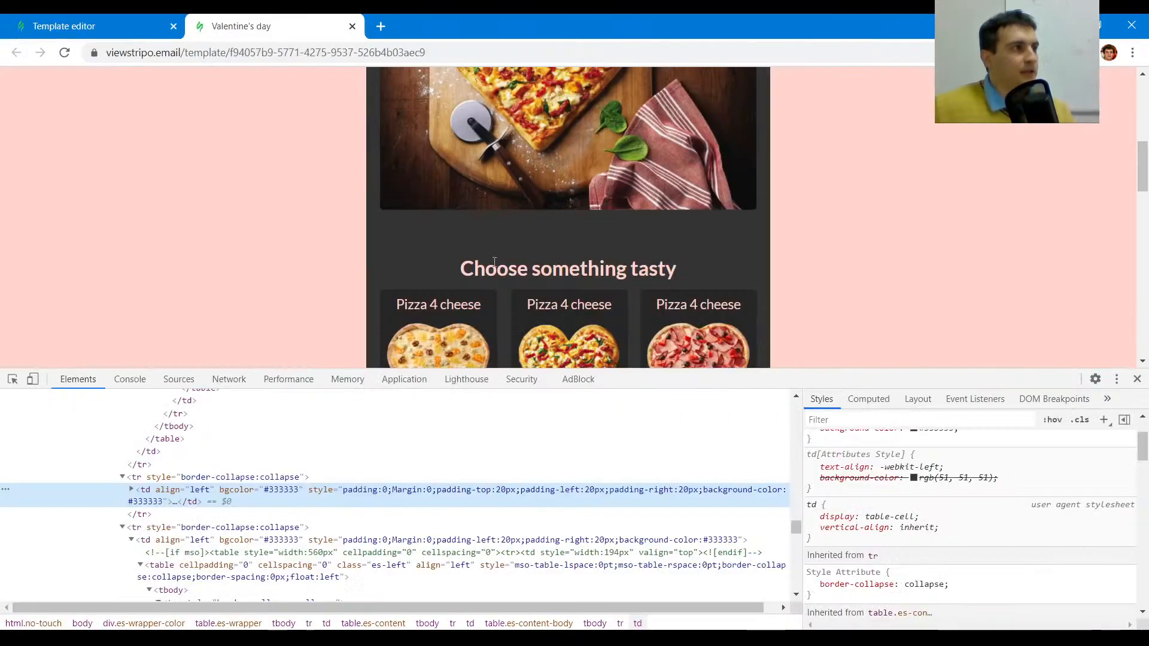
drag(703, 261, 455, 270)
key(ctrl+c)
click(109, 19)
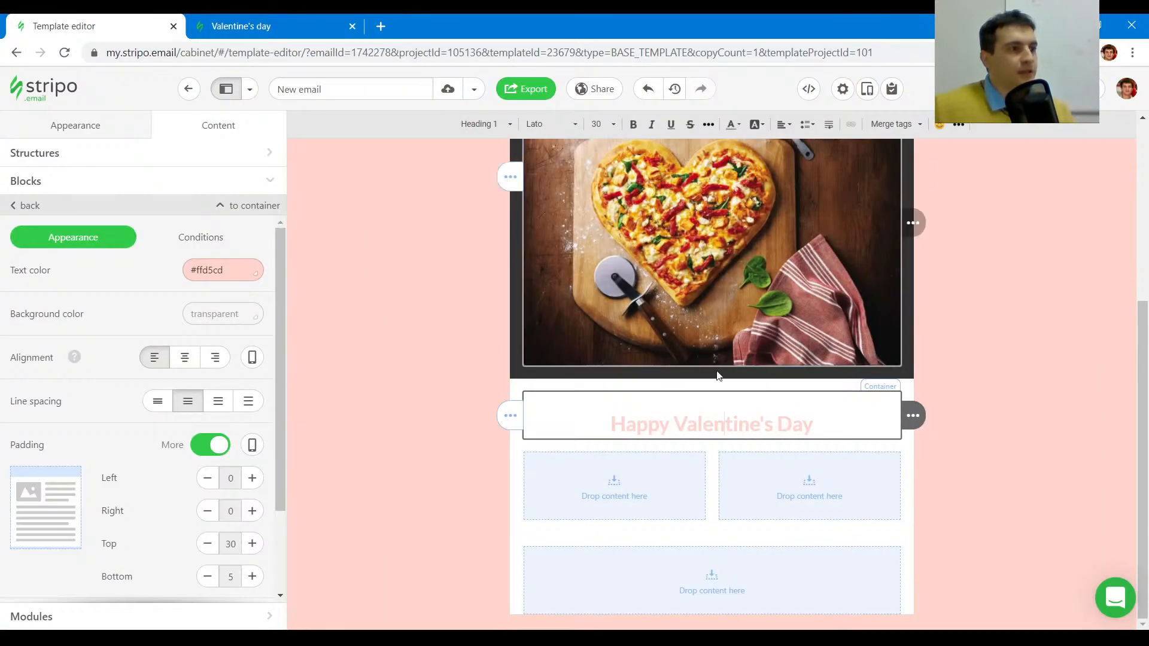
click(725, 419)
key(ctrl+a)
key(ctrl+v)
- Set the background colour of the "Choose something tasty" structure to #333333
click(543, 382)
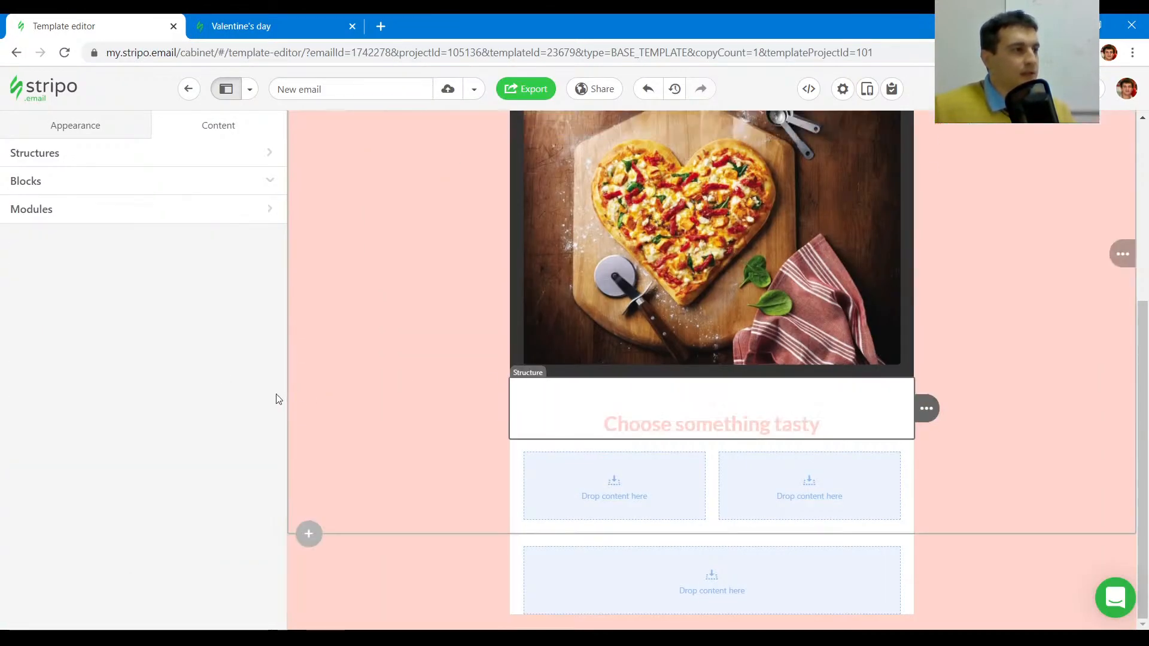
click(217, 335)
click(197, 445)
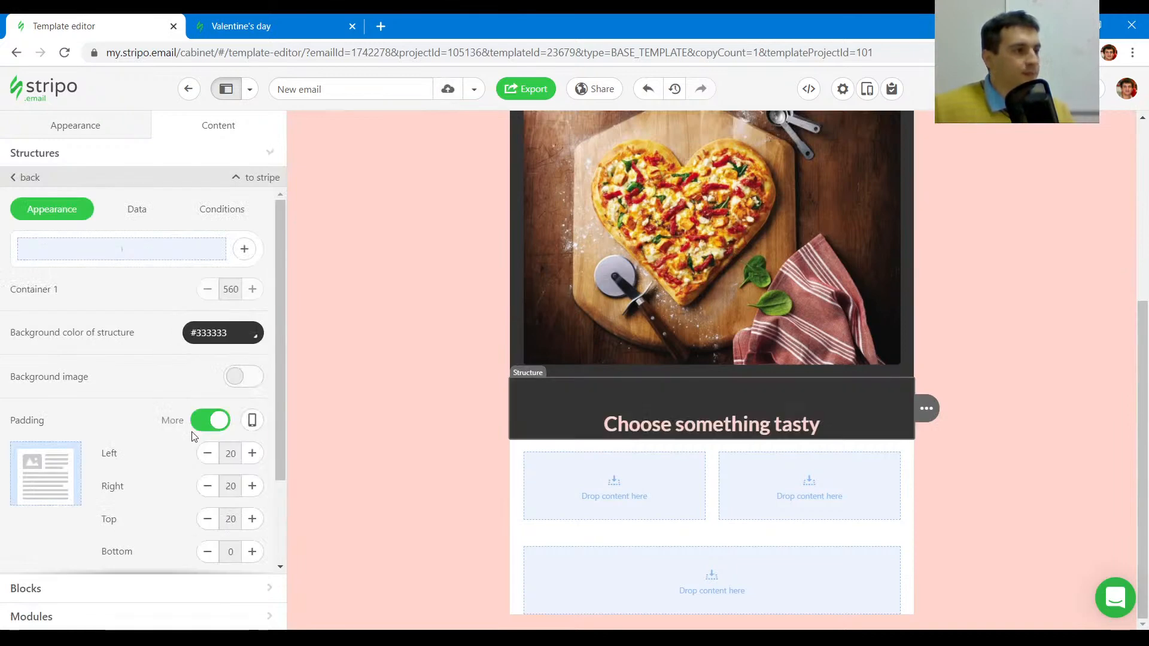
- Check the reference page's pizza card section and add a third container to the two-column structure below the "Choose something tasty" heading
click(272, 25)
scroll(568, 239, down, 3)
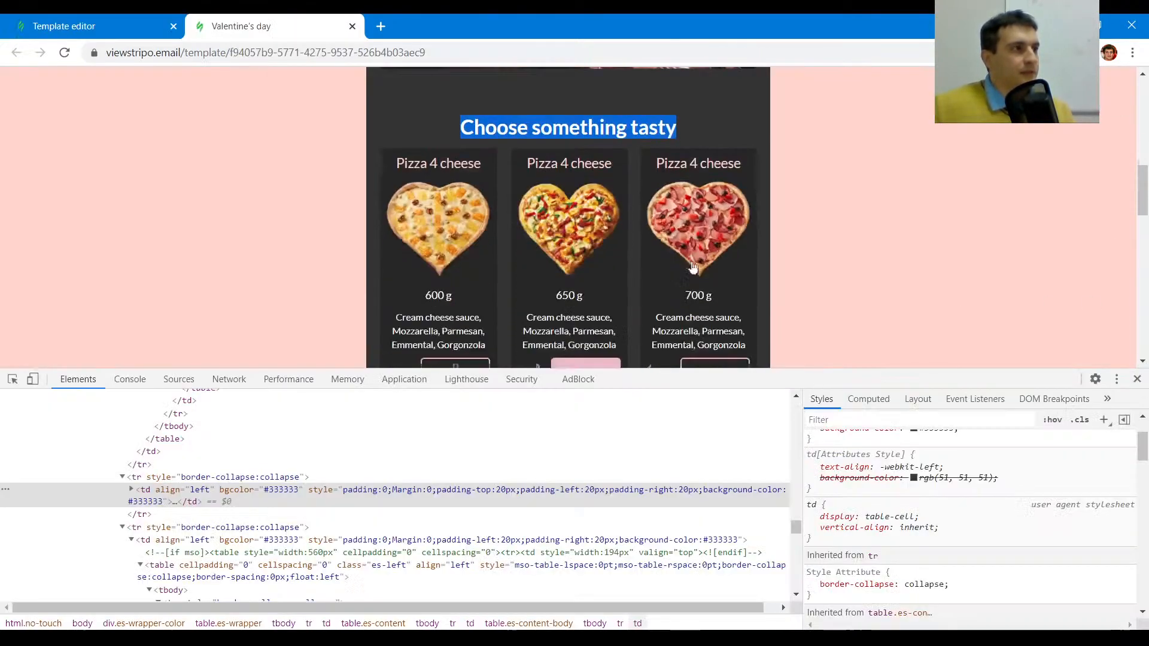
click(13, 380)
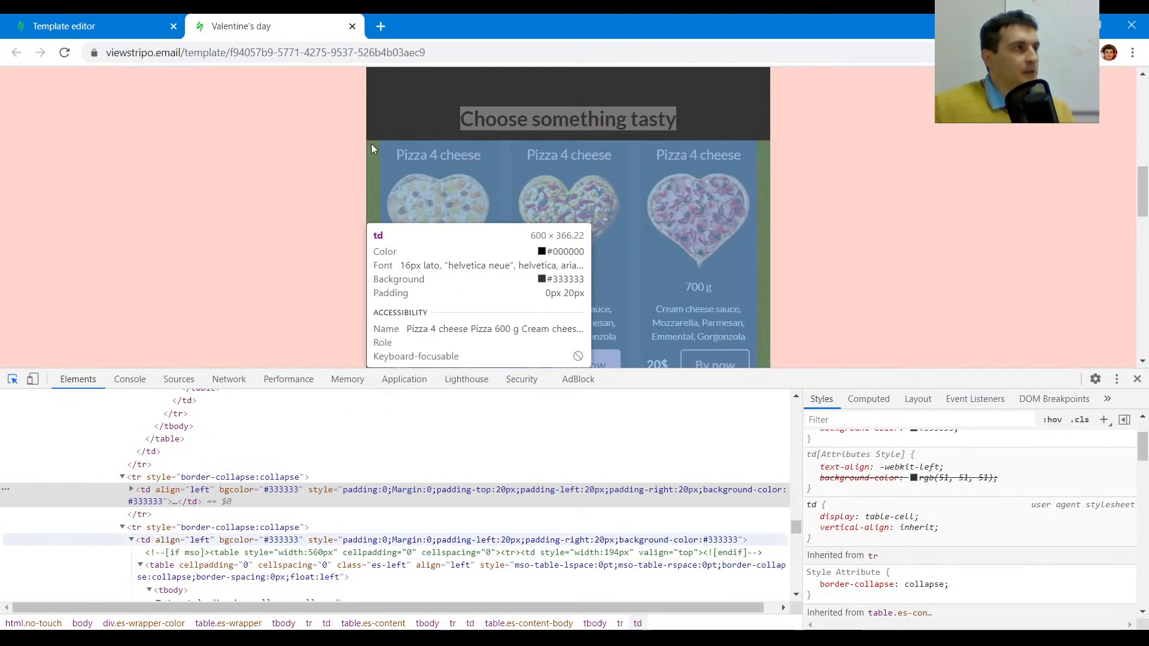
scroll(371, 144, down, 2)
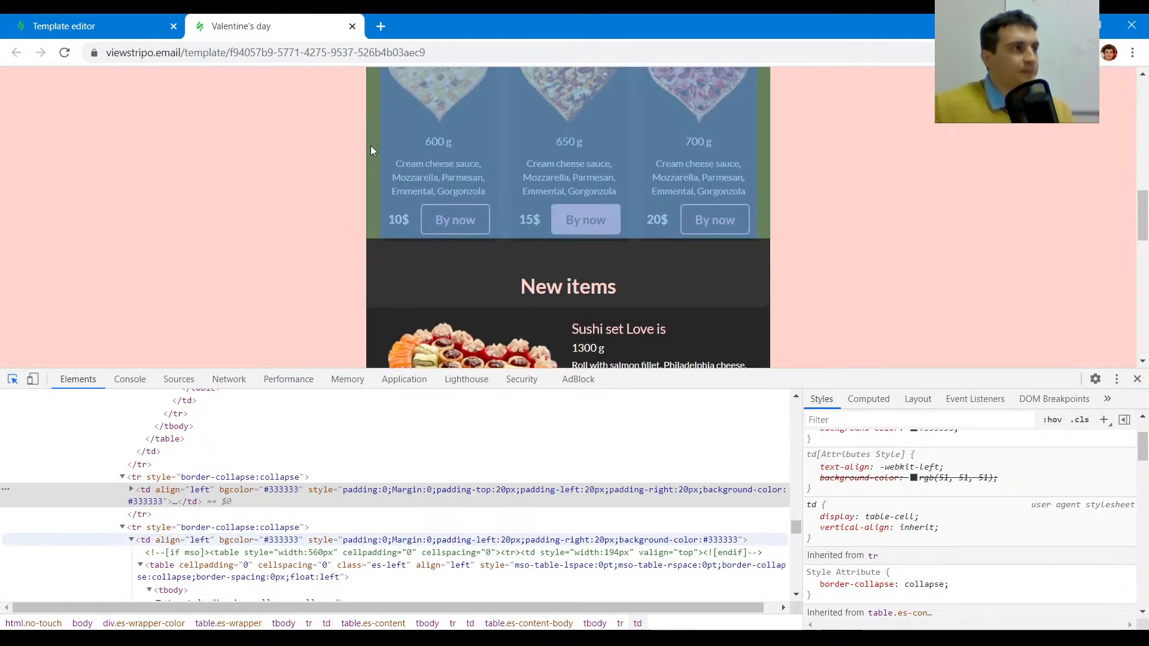
scroll(371, 145, up, 1)
scroll(371, 145, up, 2)
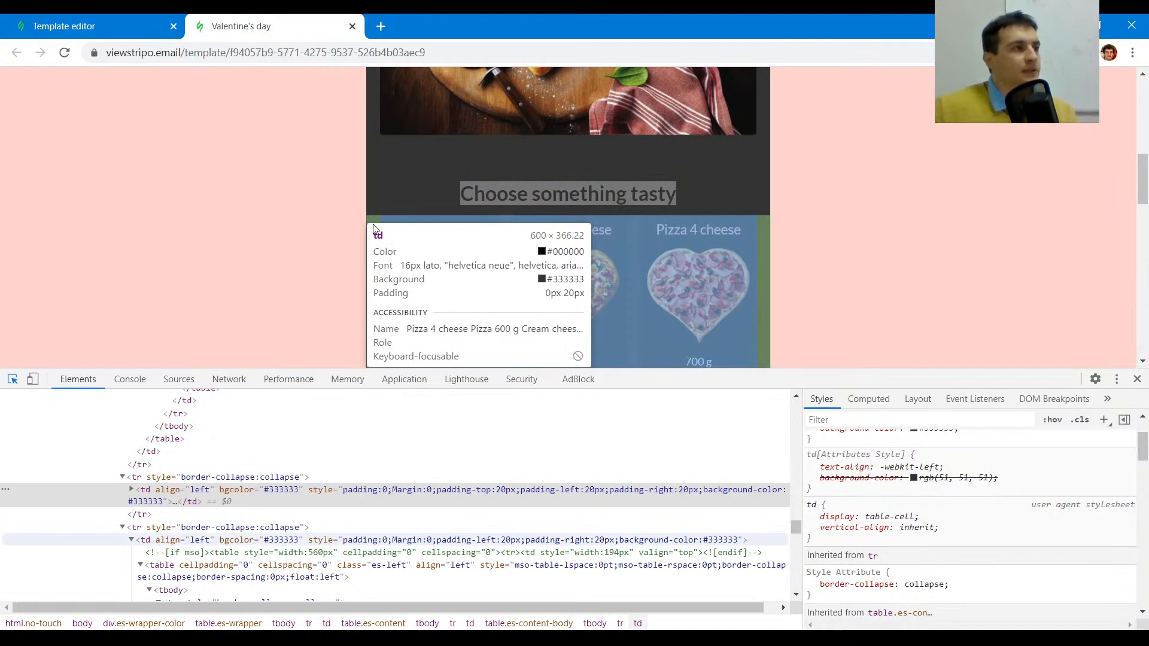
key(ctrl+1)
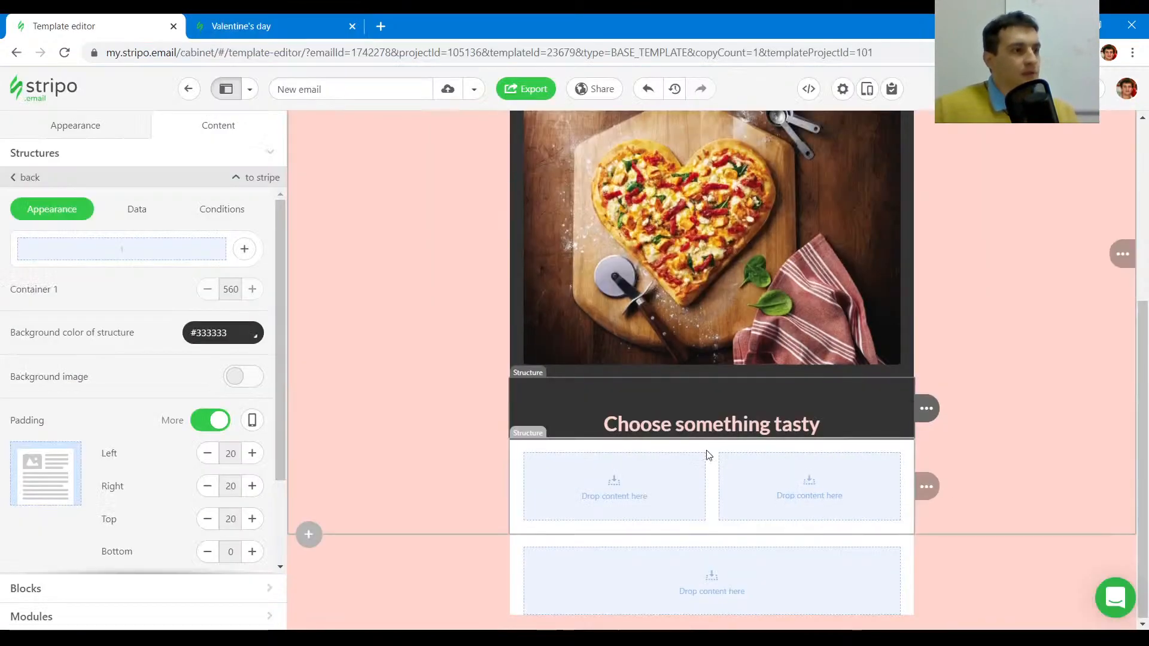
click(244, 248)
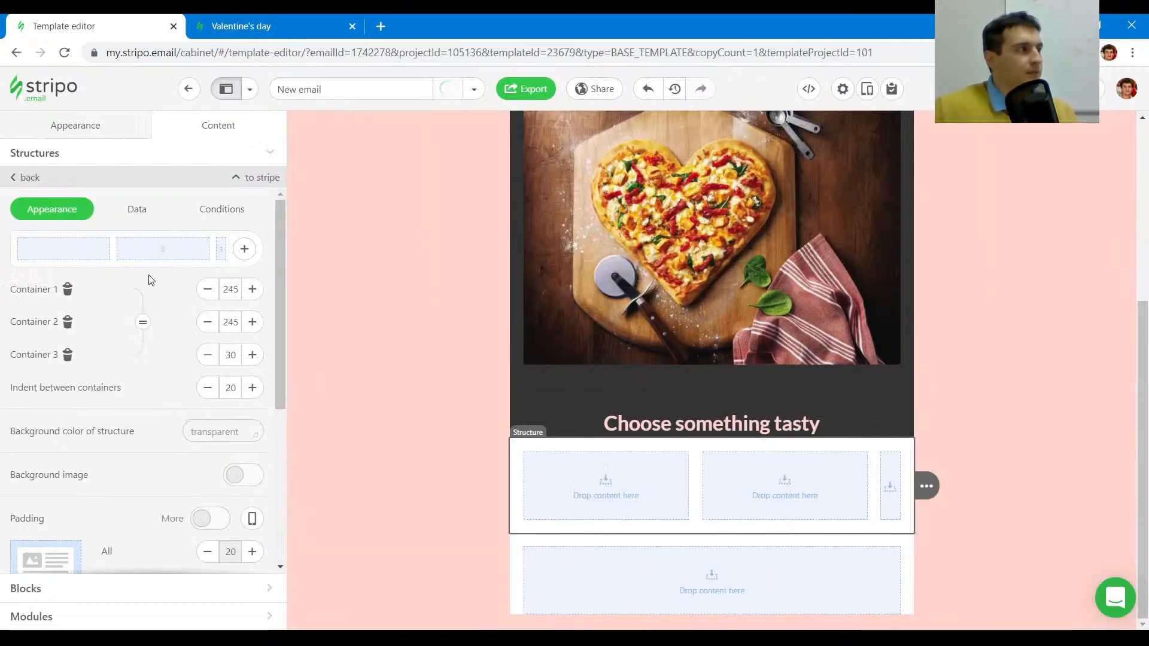
- Equalise the widths of the three containers in the structure below the "Choose something tasty" heading
click(143, 322)
key(ctrl+2)
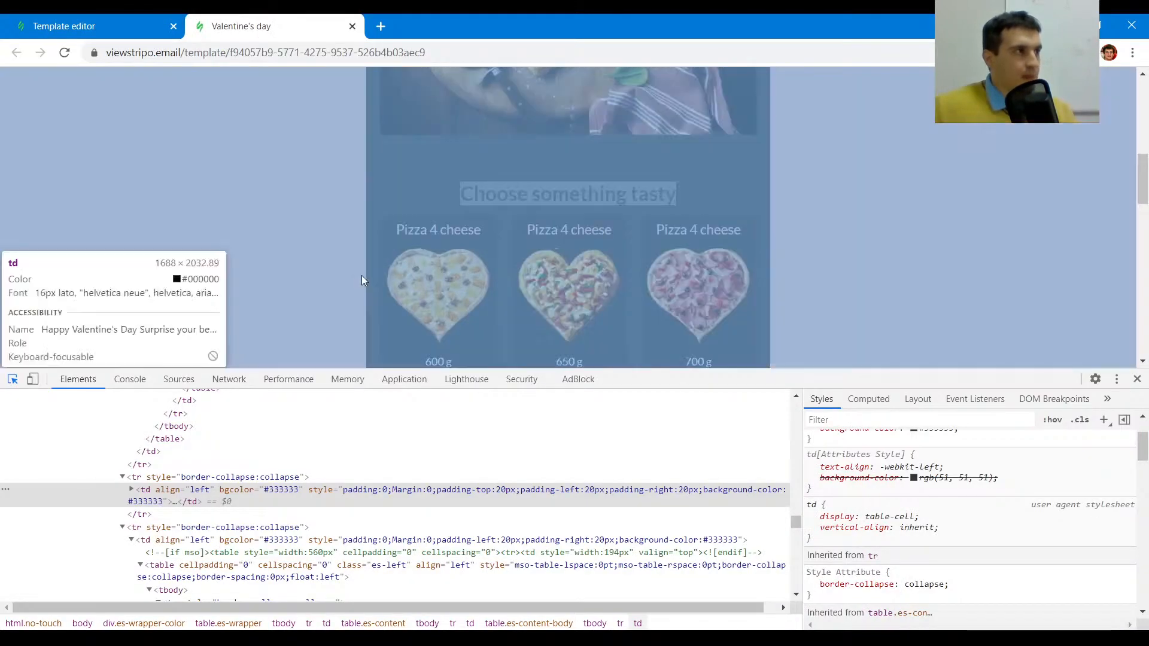
key(ctrl+1)
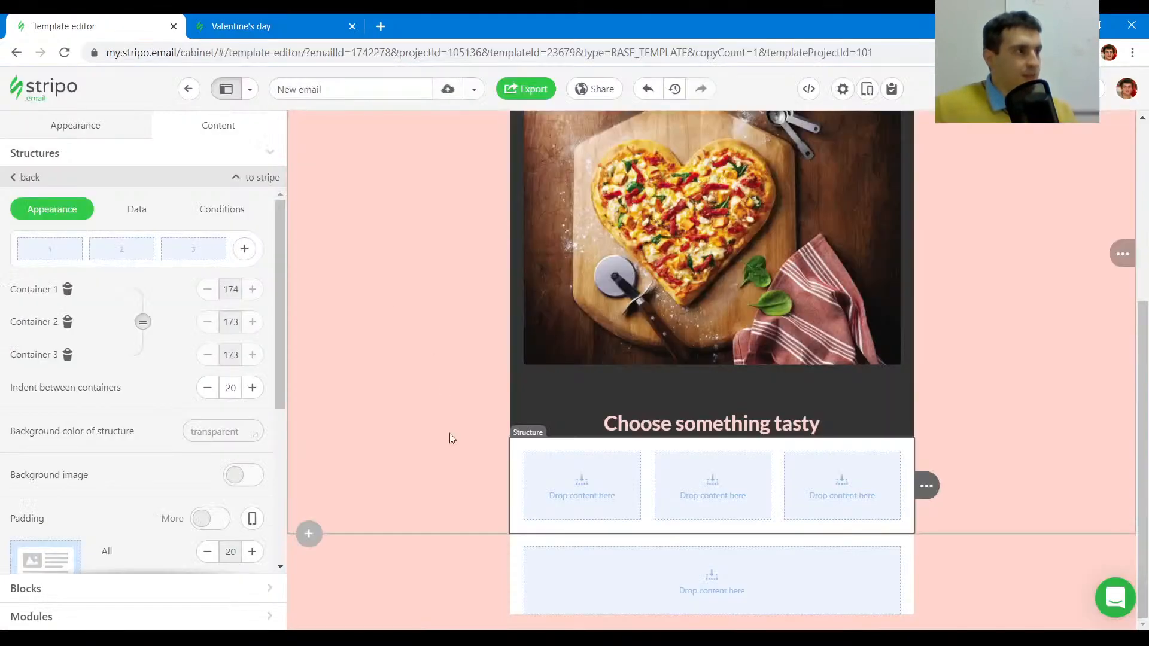
- Set the top and bottom padding of the three-container structure to 0, using separate padding values per side
scroll(141, 436, down, 3)
click(205, 370)
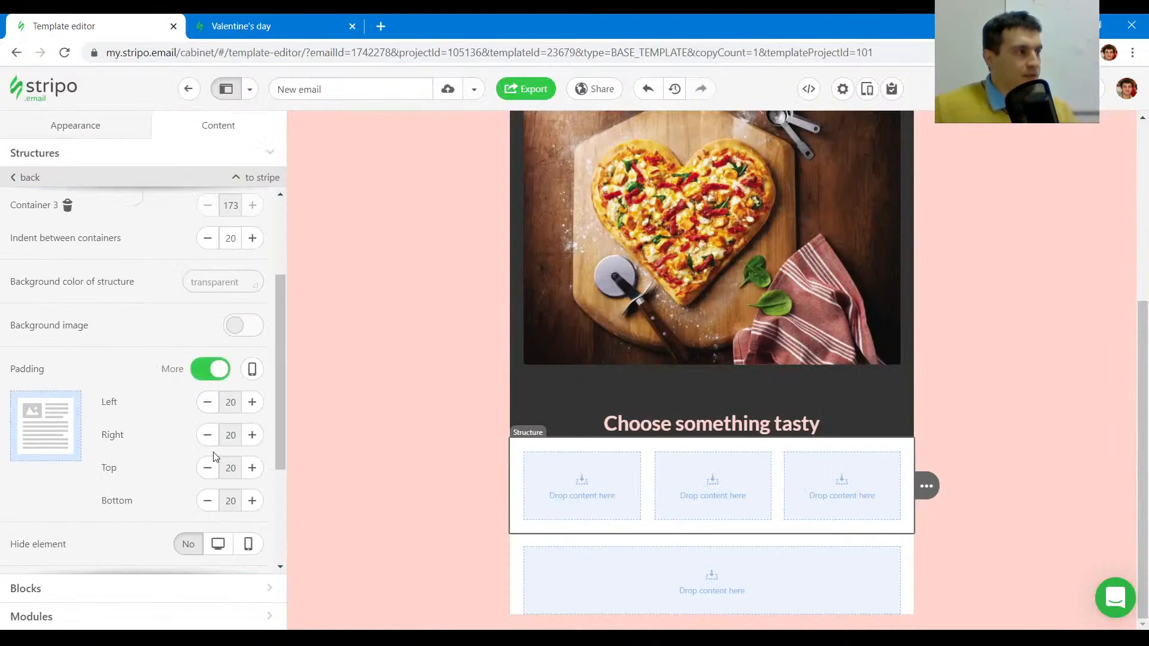
click(207, 468)
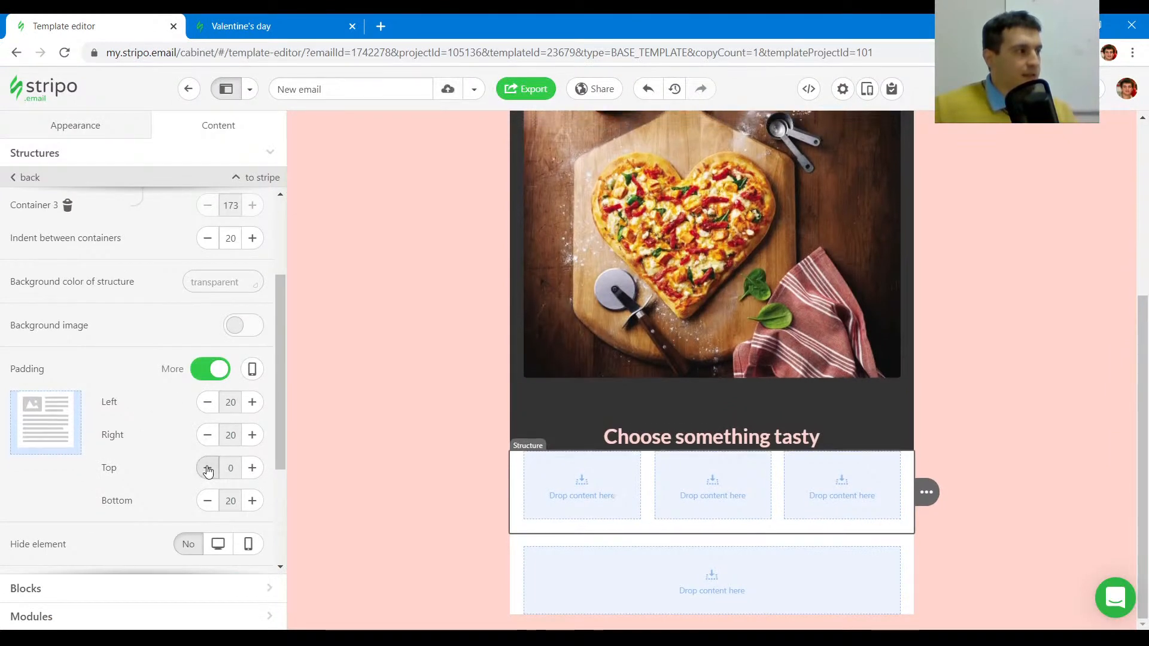
click(208, 501)
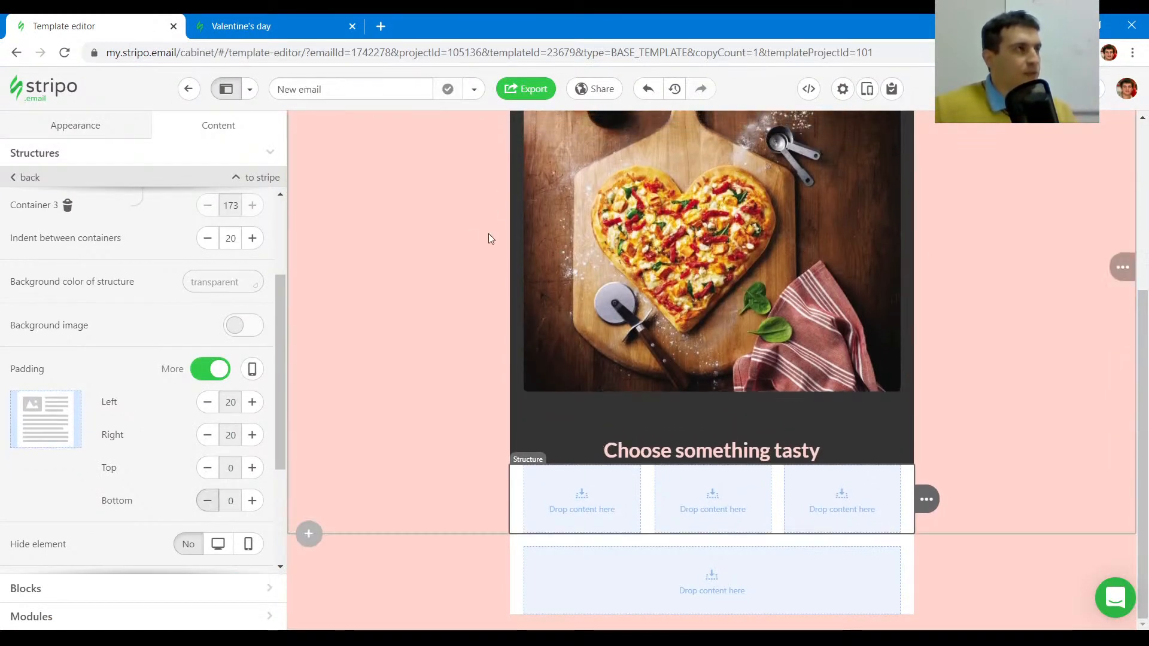
- Check the reference page's pizza card layout and add a text block with an image block beneath it in the first container
click(258, 21)
scroll(457, 228, down, 4)
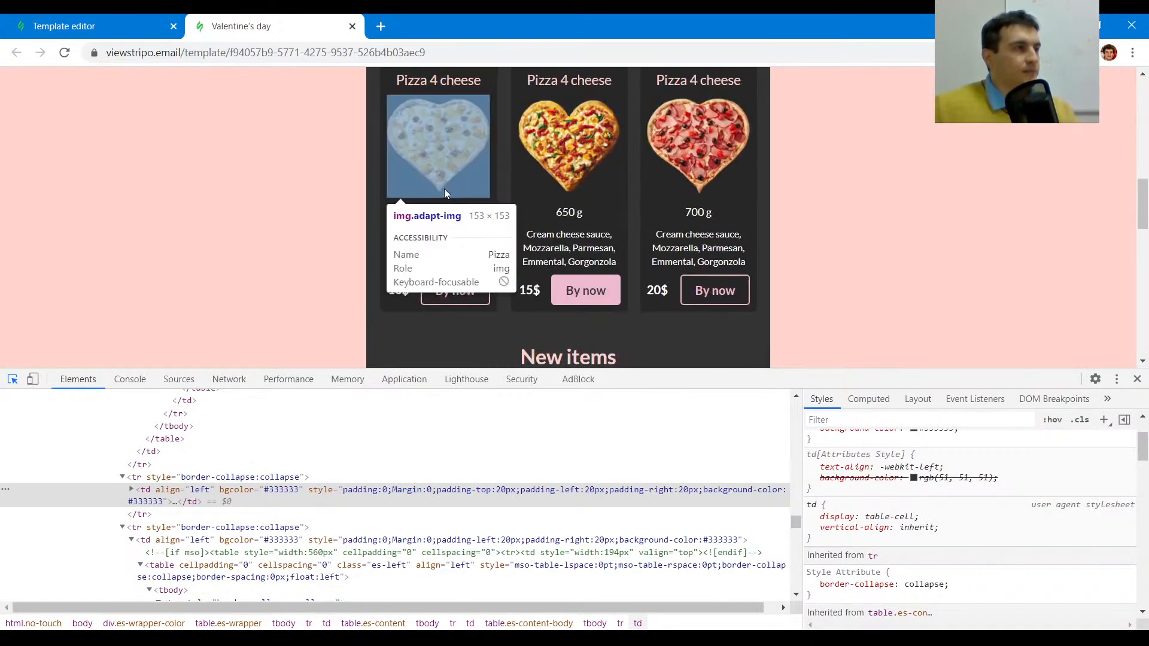
scroll(444, 189, up, 3)
scroll(446, 227, down, 1)
scroll(446, 226, down, 3)
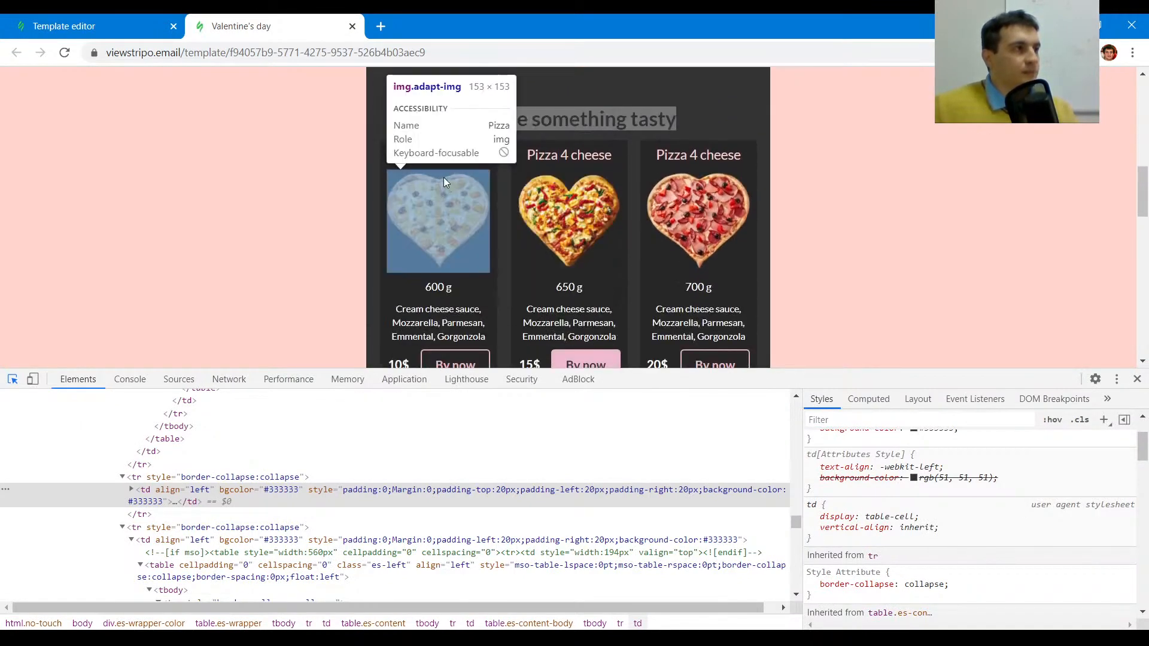
scroll(447, 169, up, 3)
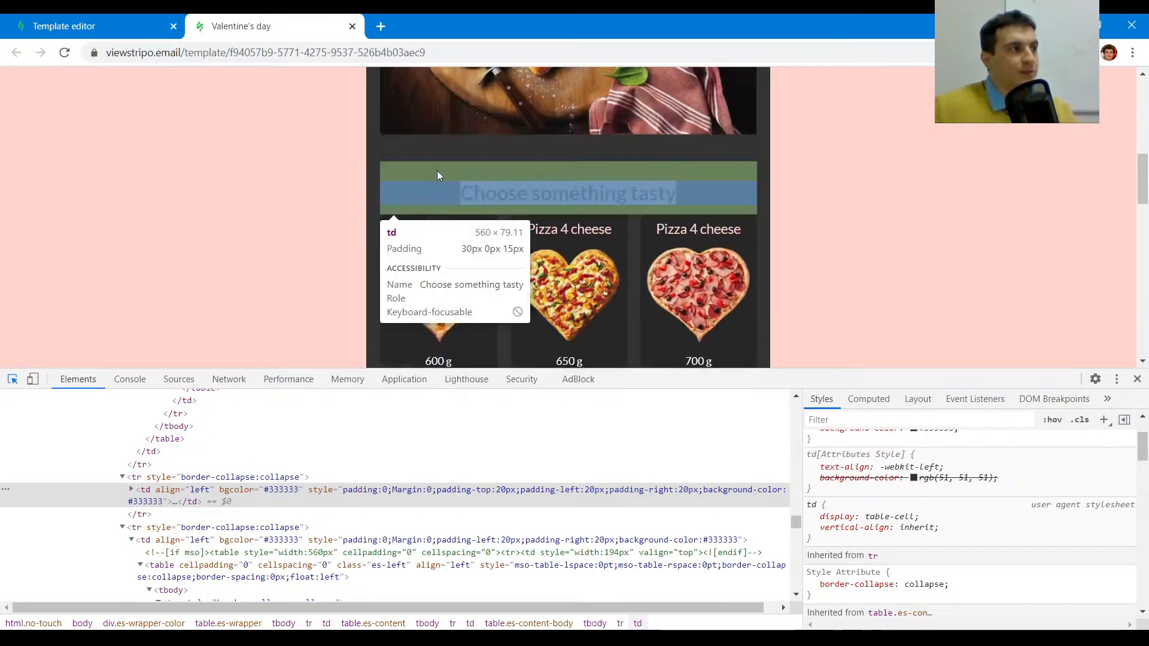
click(133, 19)
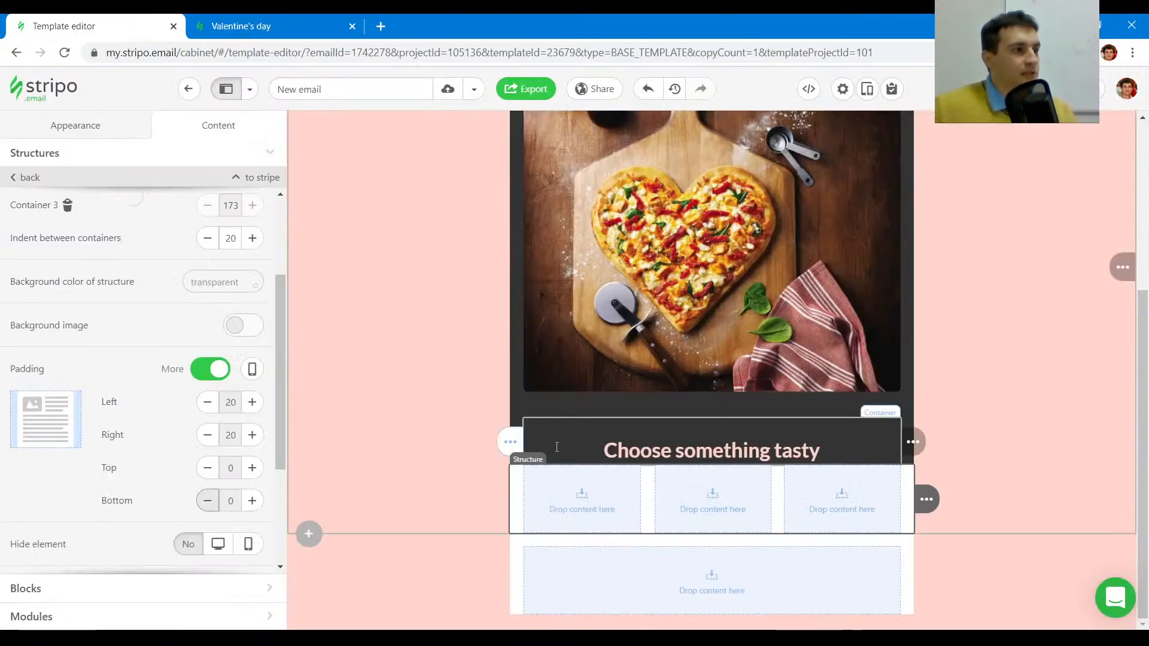
click(582, 516)
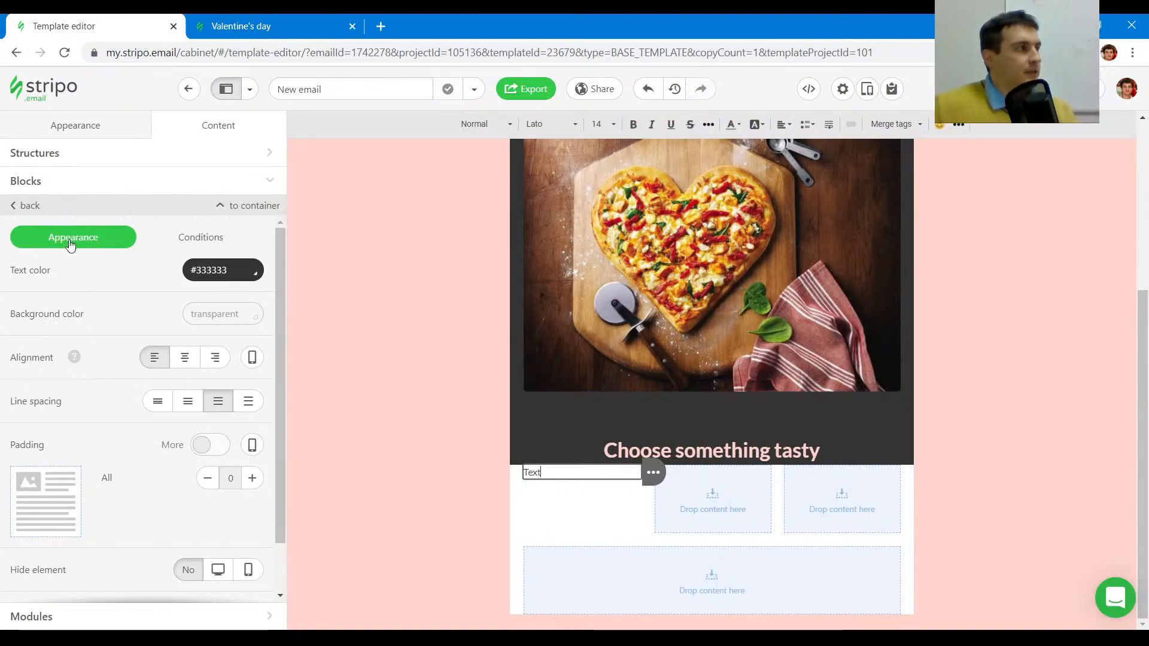
click(34, 181)
drag(51, 234, 603, 479)
- Replace the first container's placeholder text with "Pizza 4 cheese", copied from the first pizza card on the reference page
click(273, 24)
scroll(465, 307, down, 1)
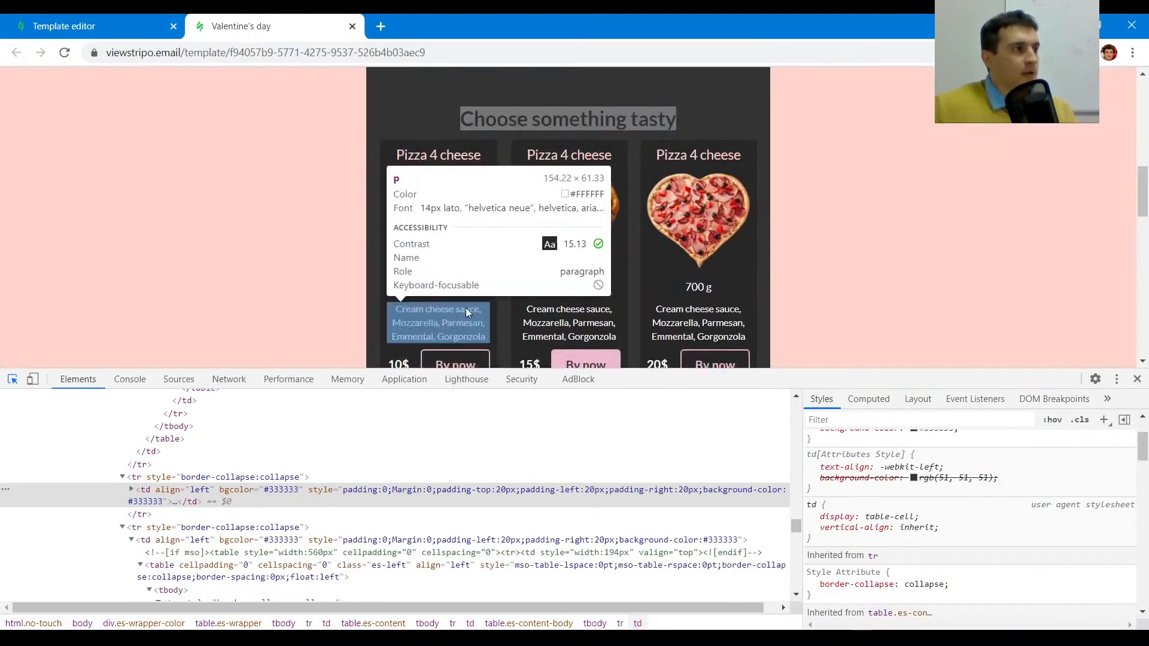
scroll(456, 293, down, 1)
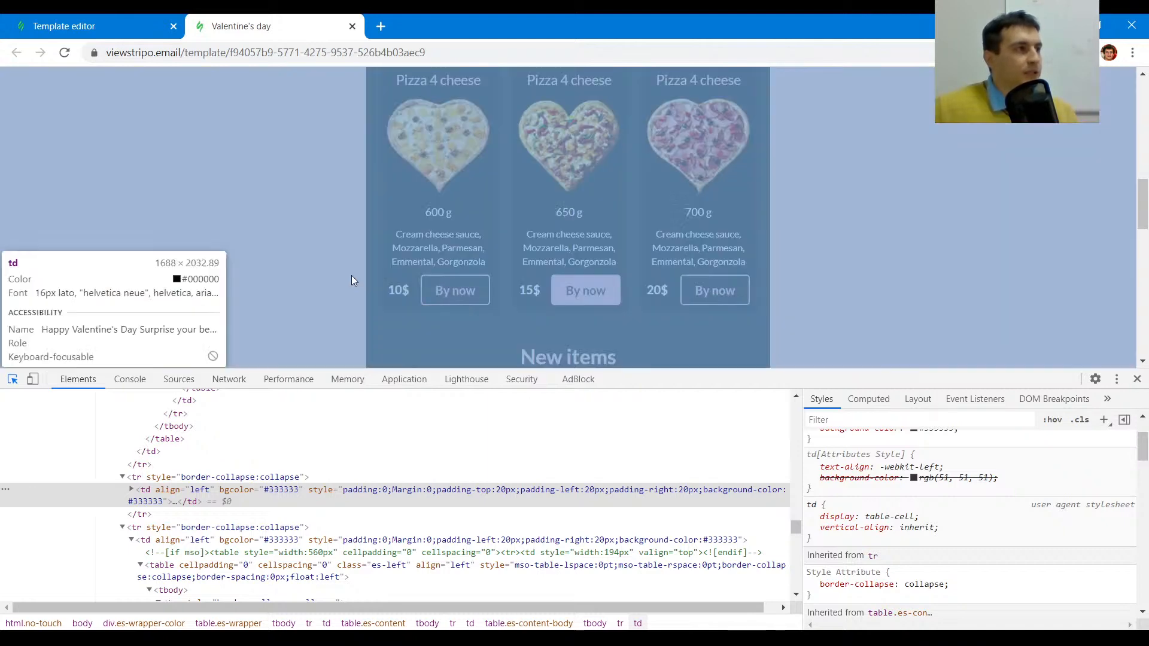
scroll(454, 281, up, 1)
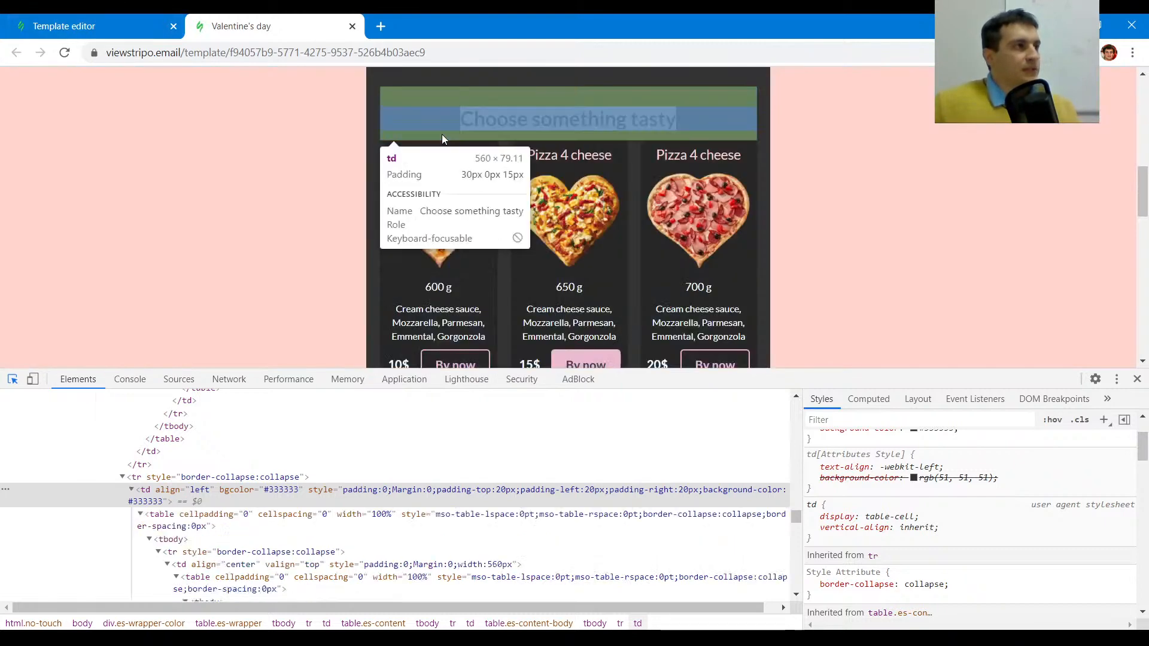
click(439, 154)
drag(480, 154, 431, 155)
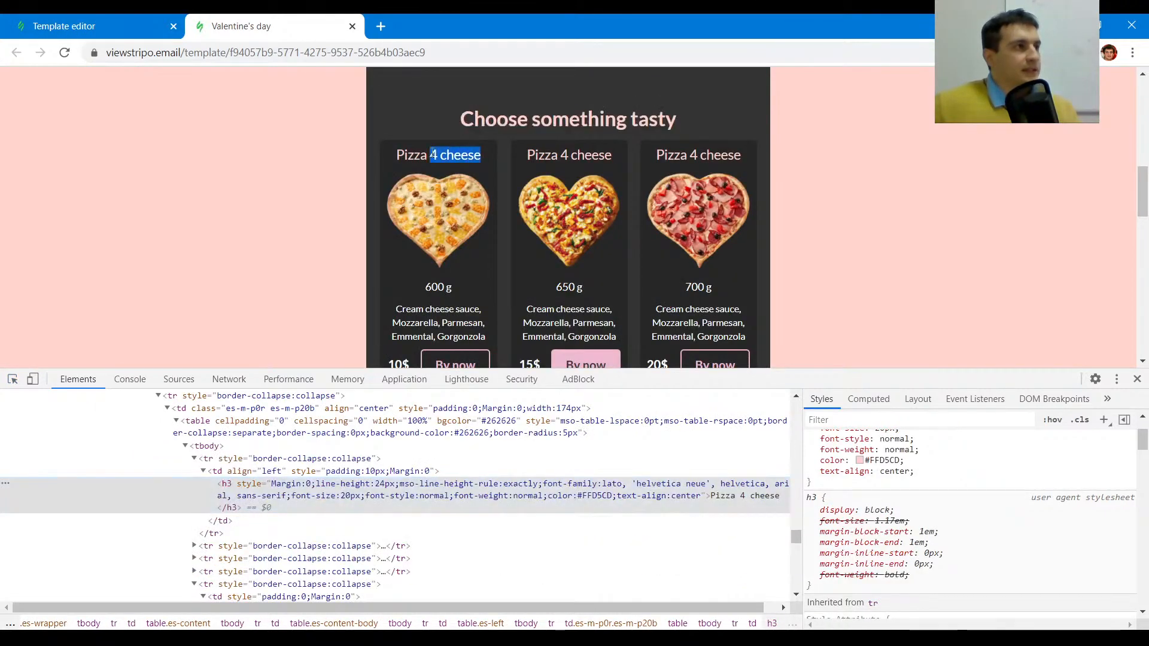
click(109, 27)
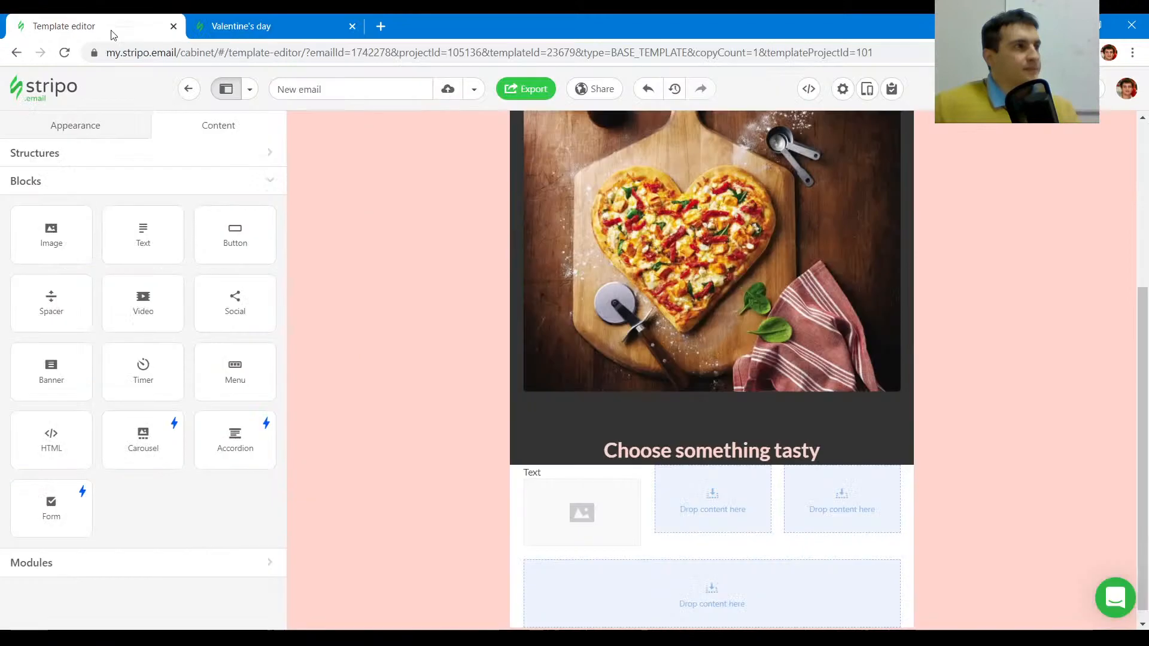
double_click(563, 473)
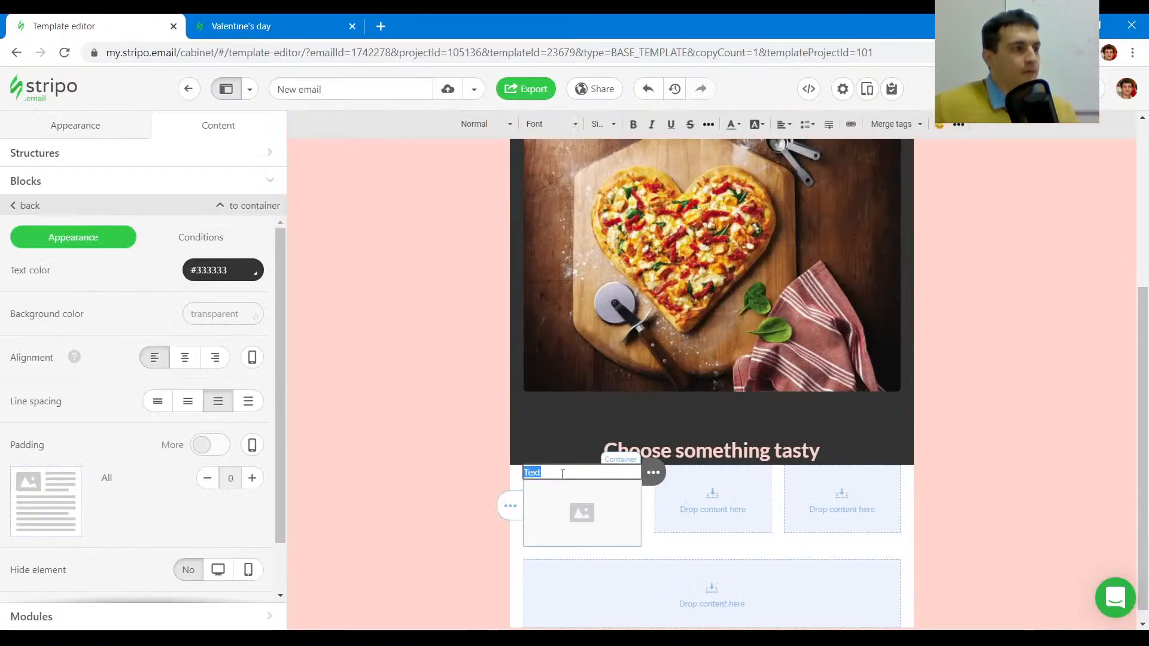
- Format the "Pizza 4 cheese" text as Heading 3 and centre it
click(486, 124)
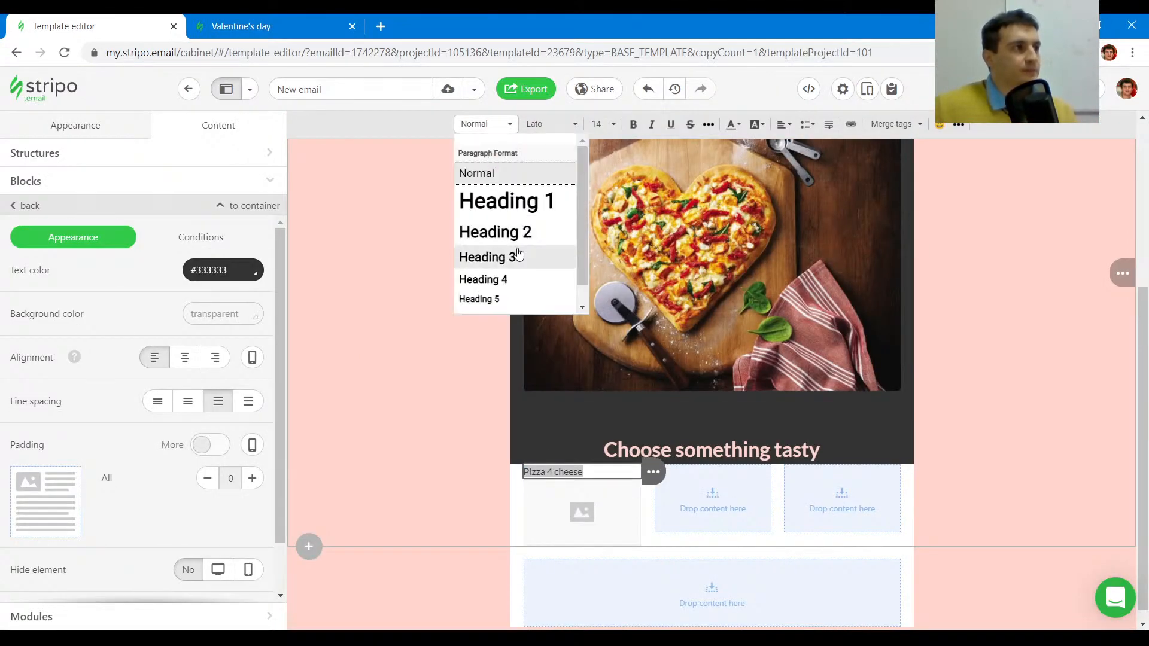
click(515, 256)
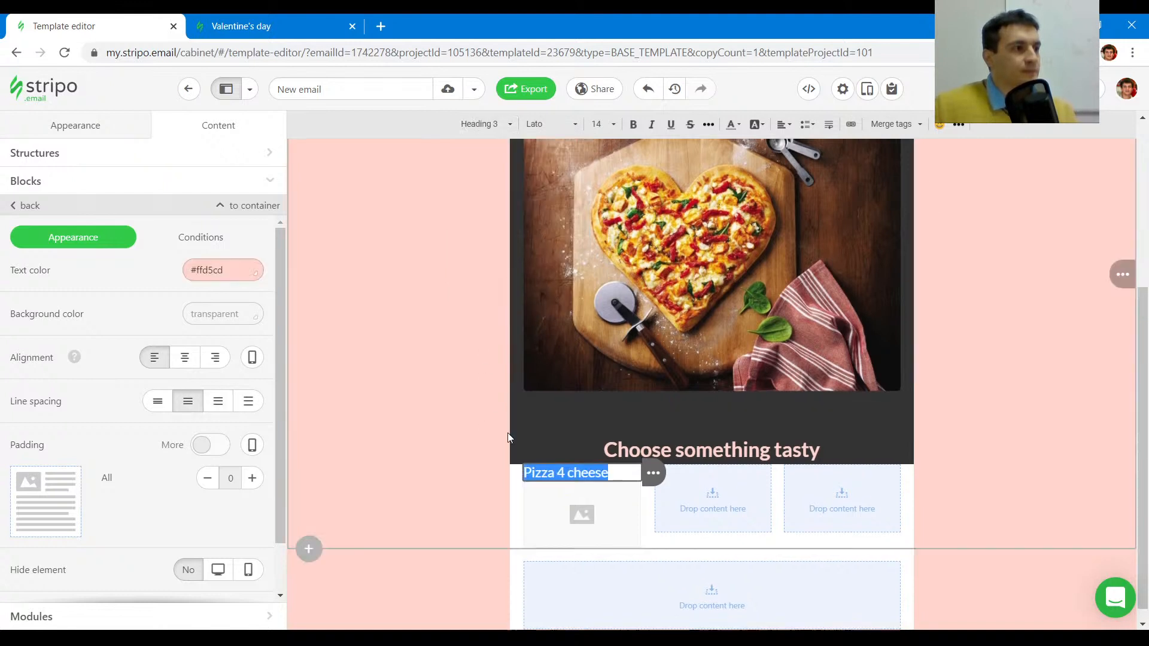
click(783, 125)
click(798, 159)
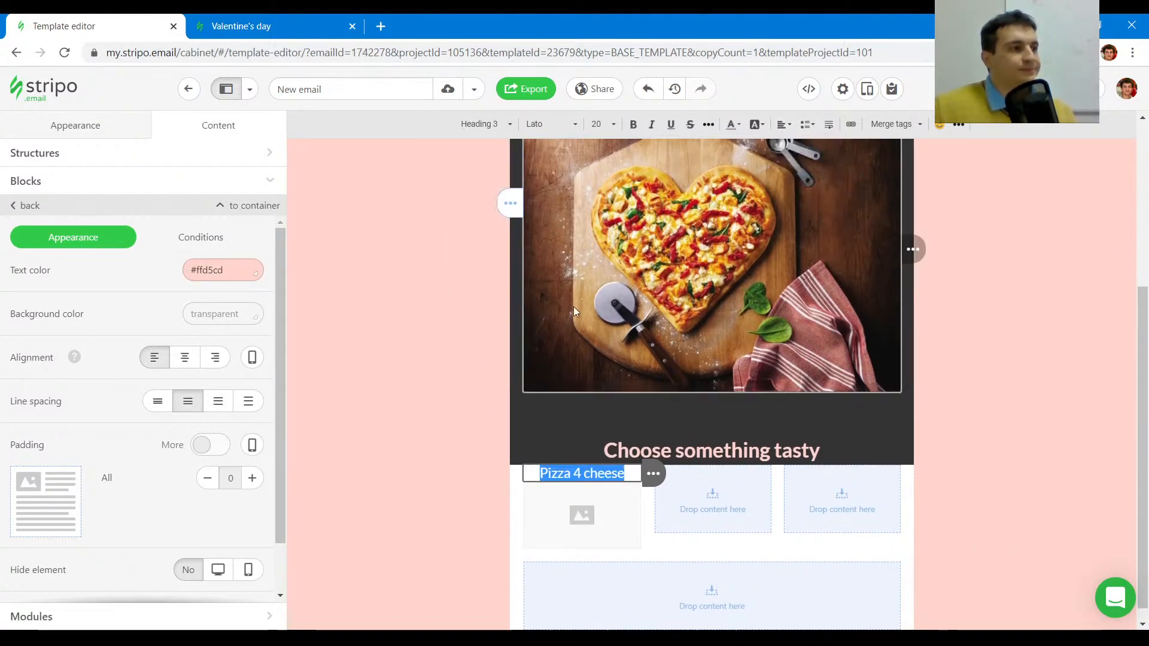
click(605, 473)
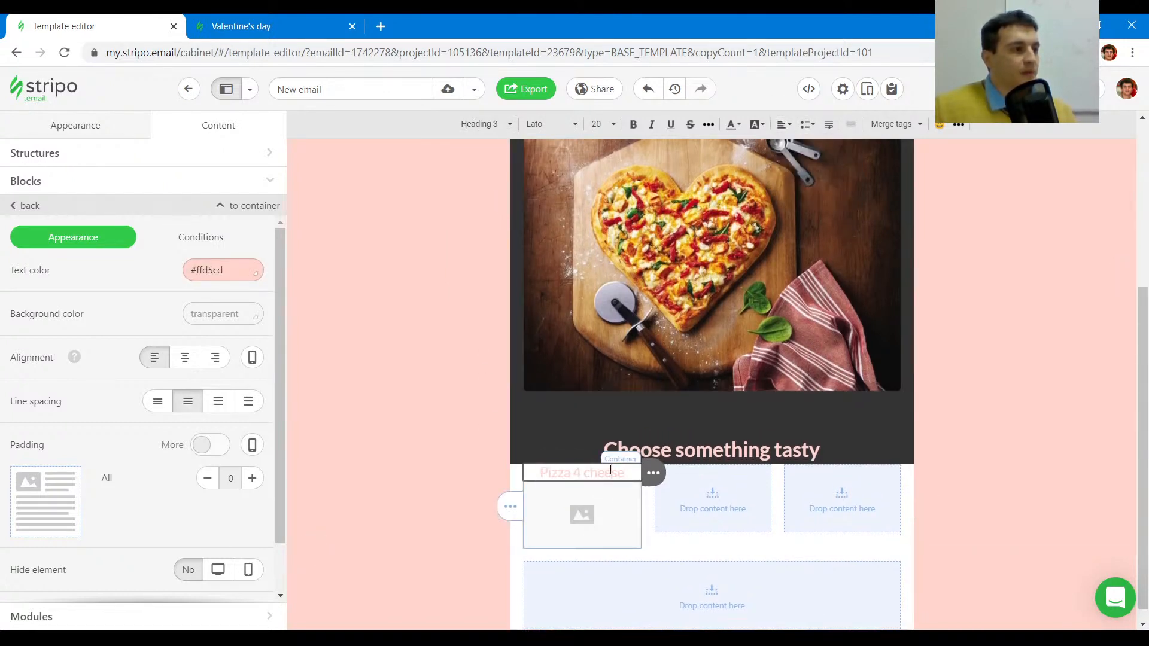
- Set the background colour of the three-container structure to #333333
click(518, 473)
click(221, 426)
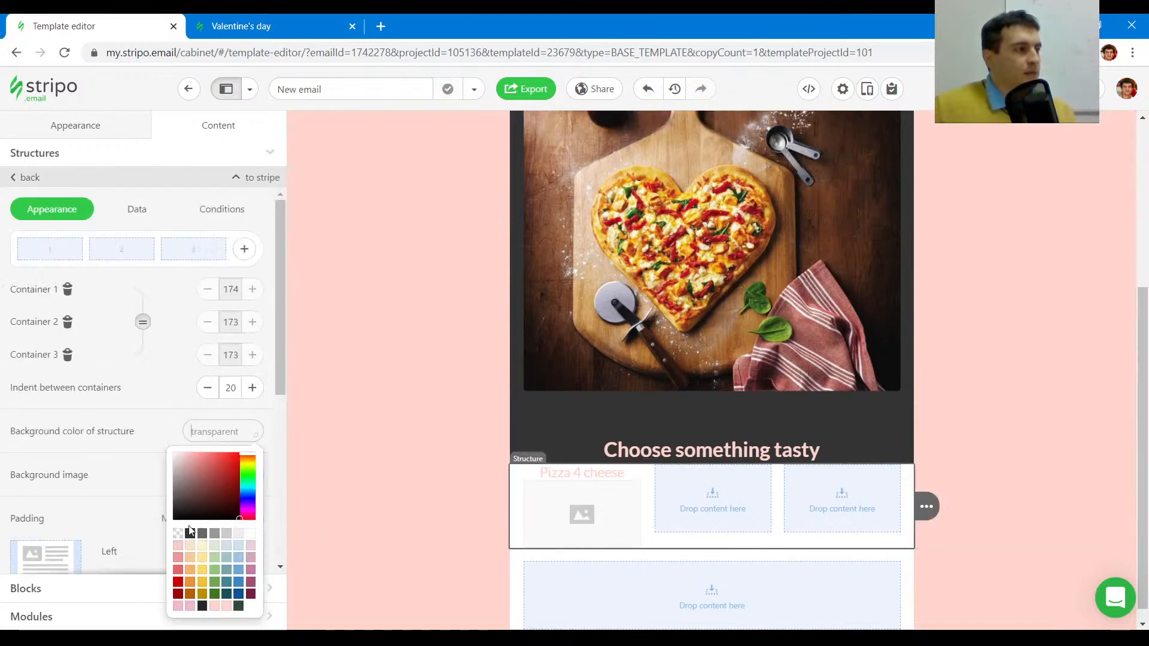
click(190, 533)
- Copy the first pizza picture's image address from the reference page's code and insert it in the image block below "Pizza 4 cheese"
click(251, 25)
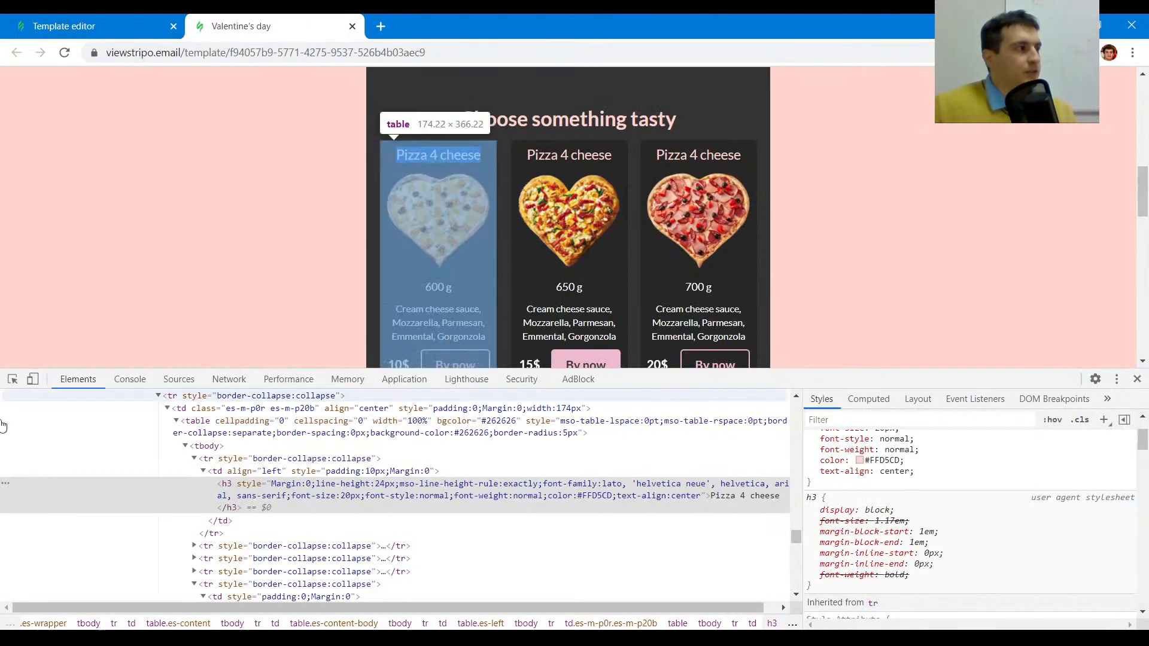
click(12, 379)
click(438, 213)
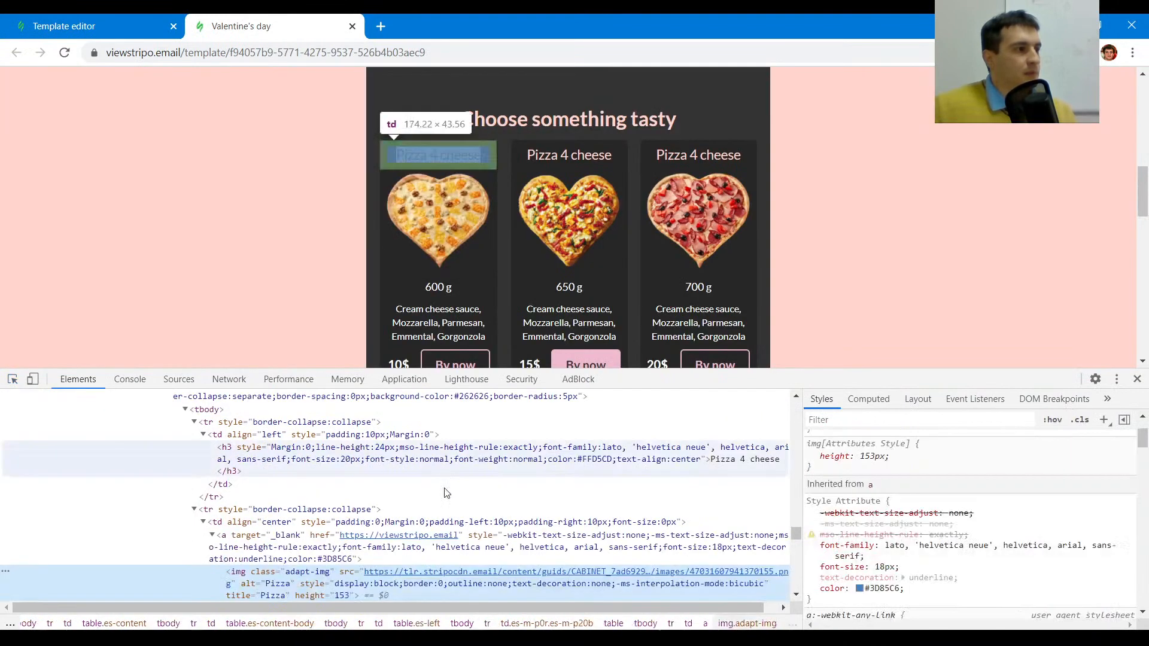
key(ctrl+Page_Up)
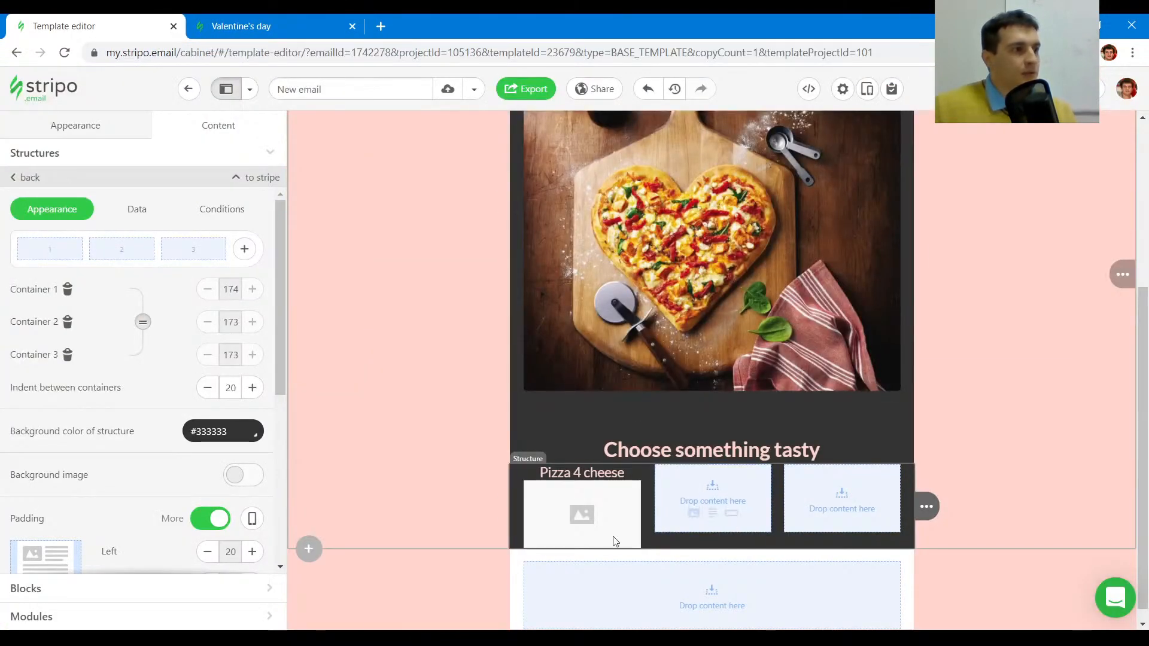
click(585, 518)
key(ctrl+v)
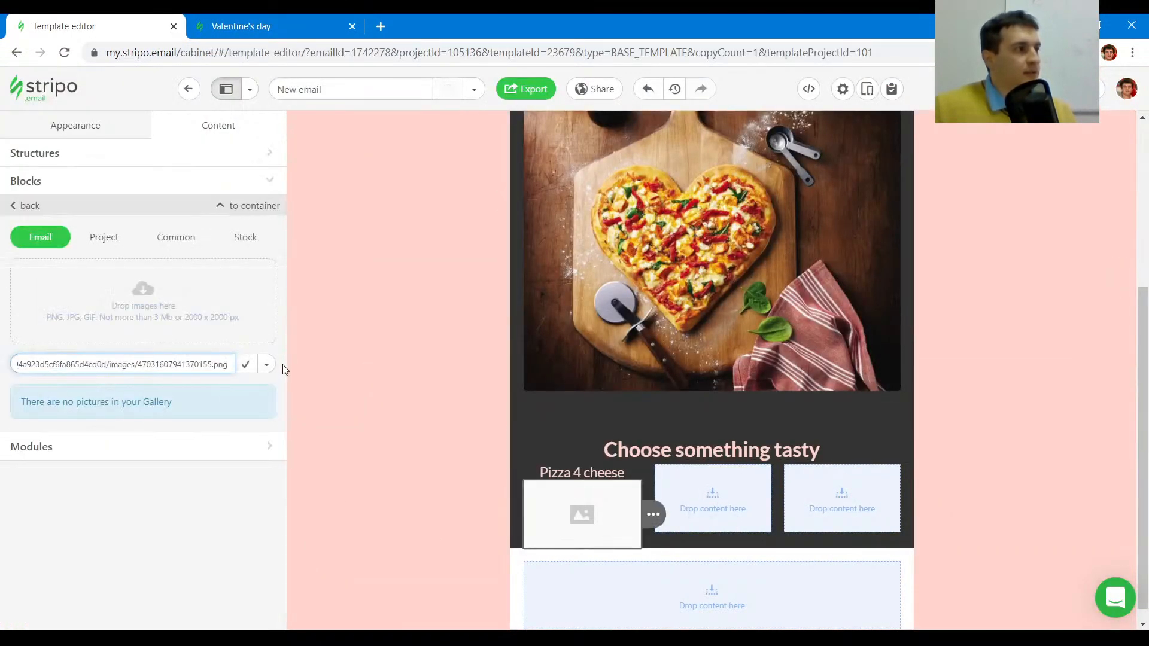
click(266, 364)
click(173, 409)
click(245, 364)
scroll(583, 404, down, 1)
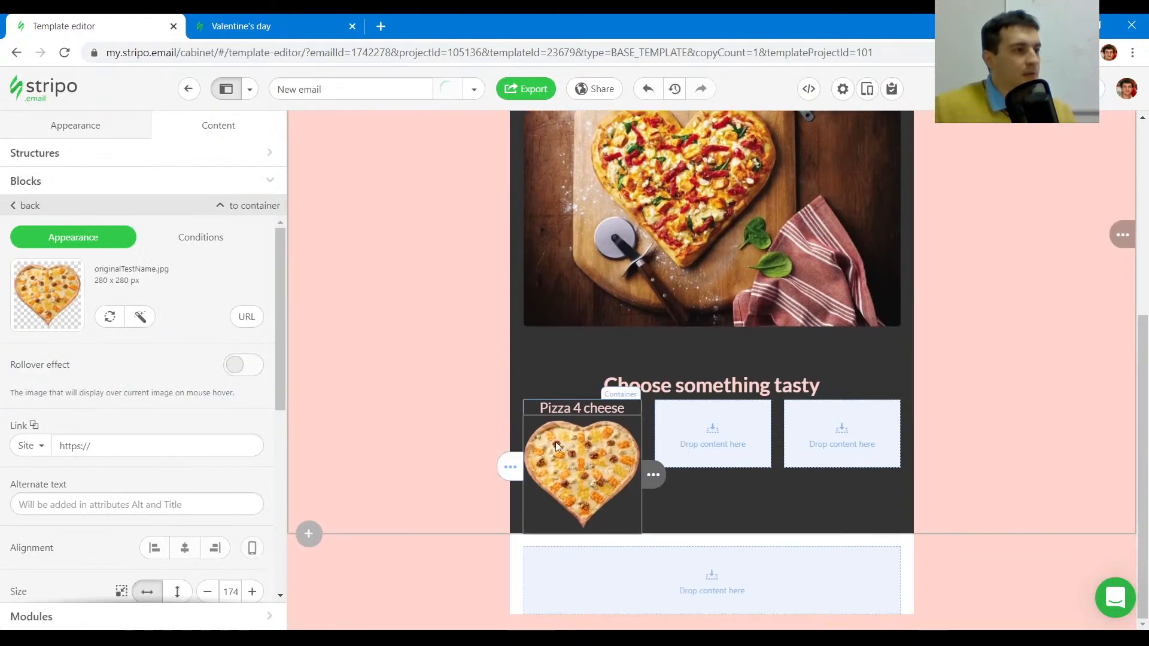
- Copy the weight text "600 g" from the first pizza card on the reference page
click(283, 24)
scroll(400, 249, down, 1)
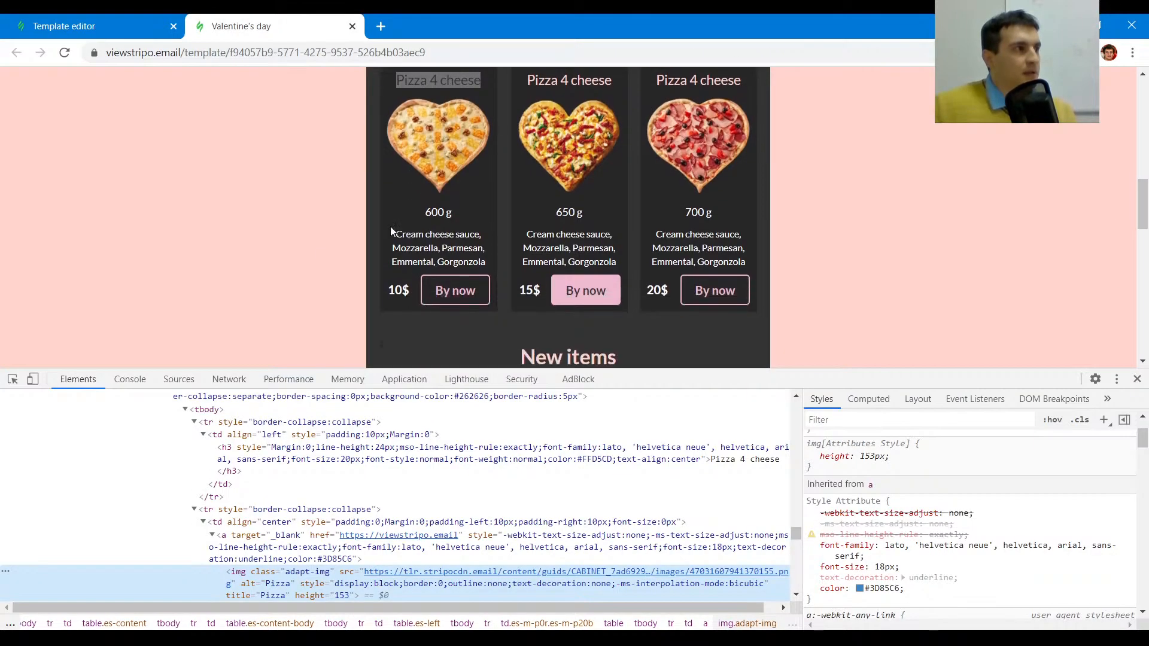
double_click(429, 211)
- Place a copy of the "Pizza 4 cheese" title block below the pizza image in the first container
key(ctrl+shift+Tab)
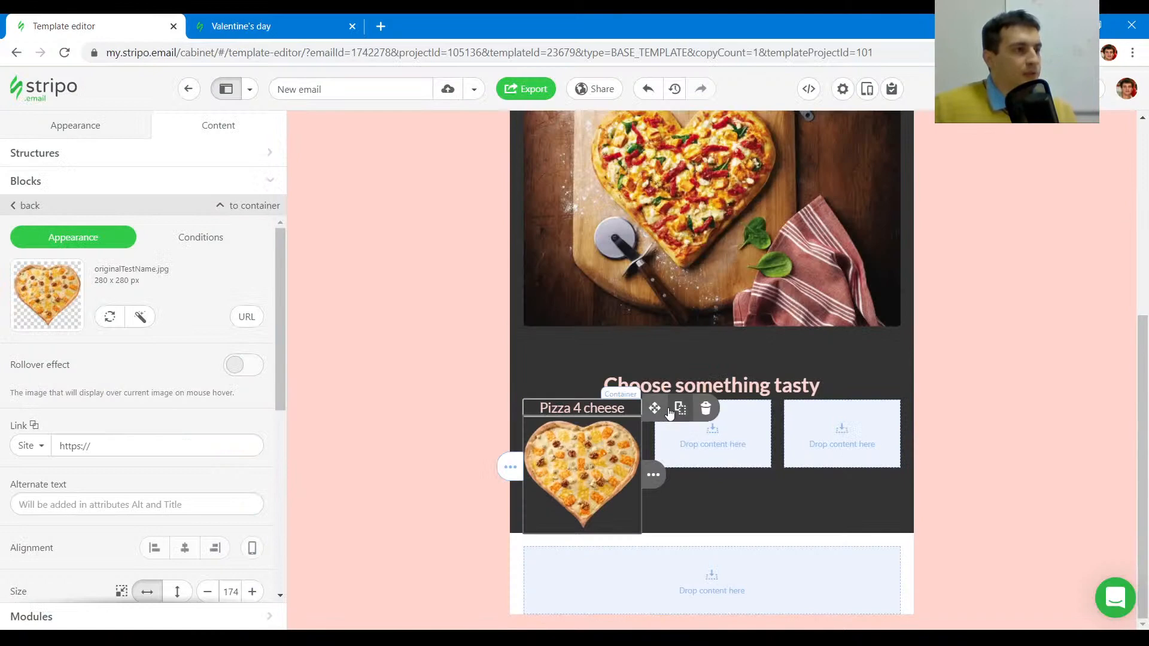
drag(667, 410, 610, 526)
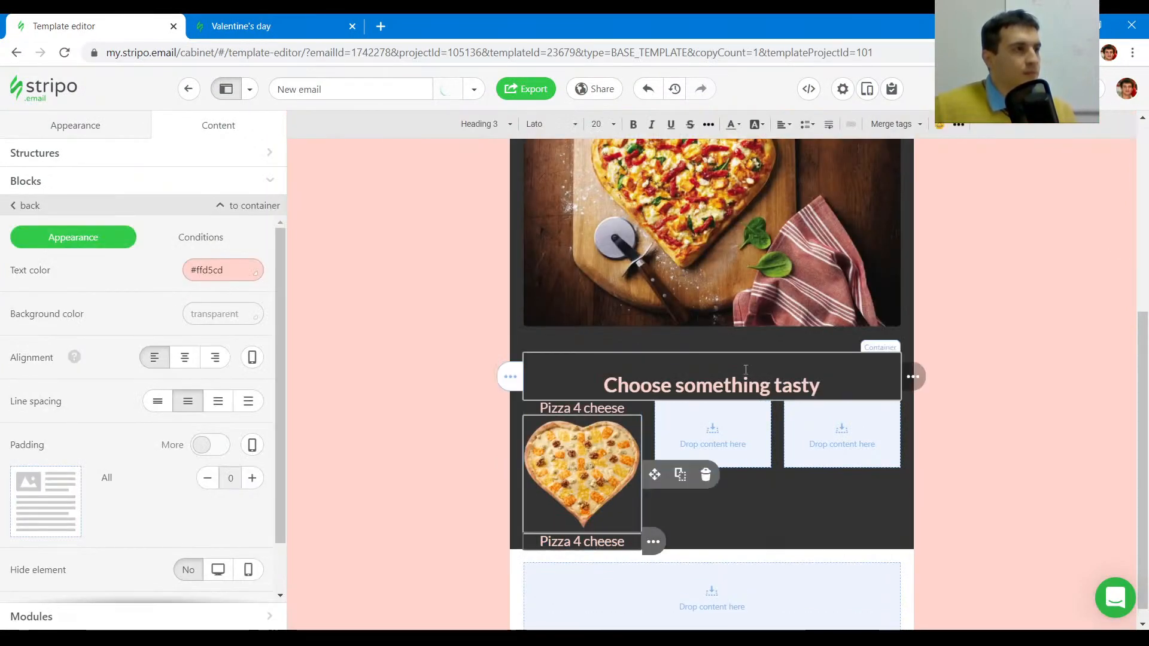
scroll(746, 369, up, 5)
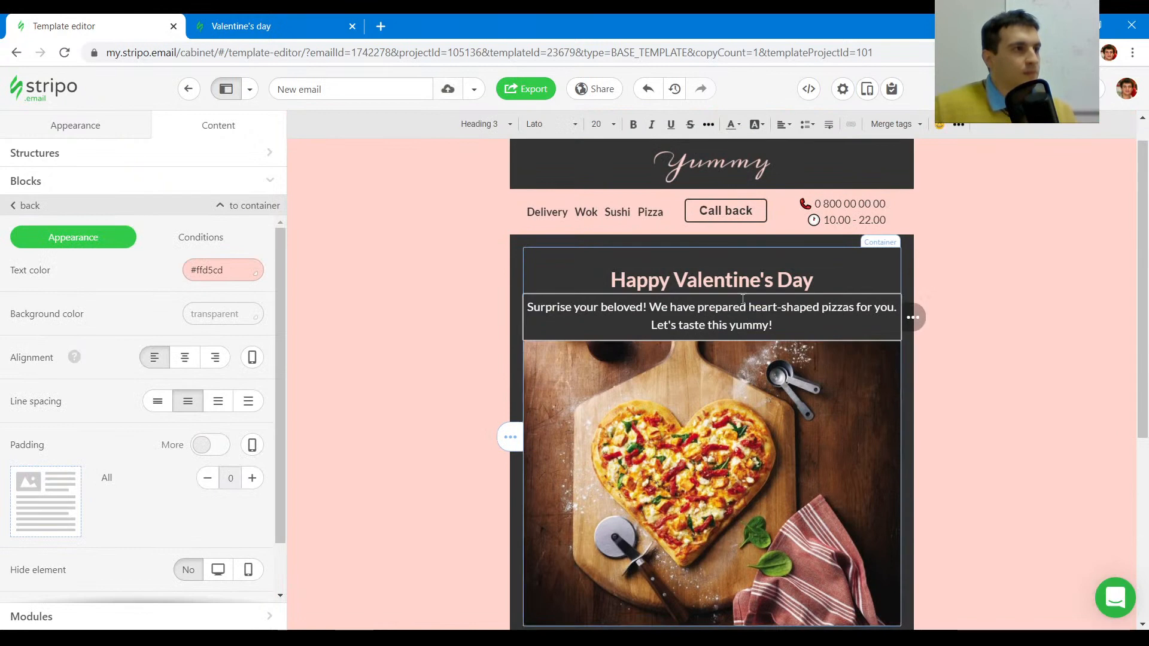
scroll(743, 299, down, 5)
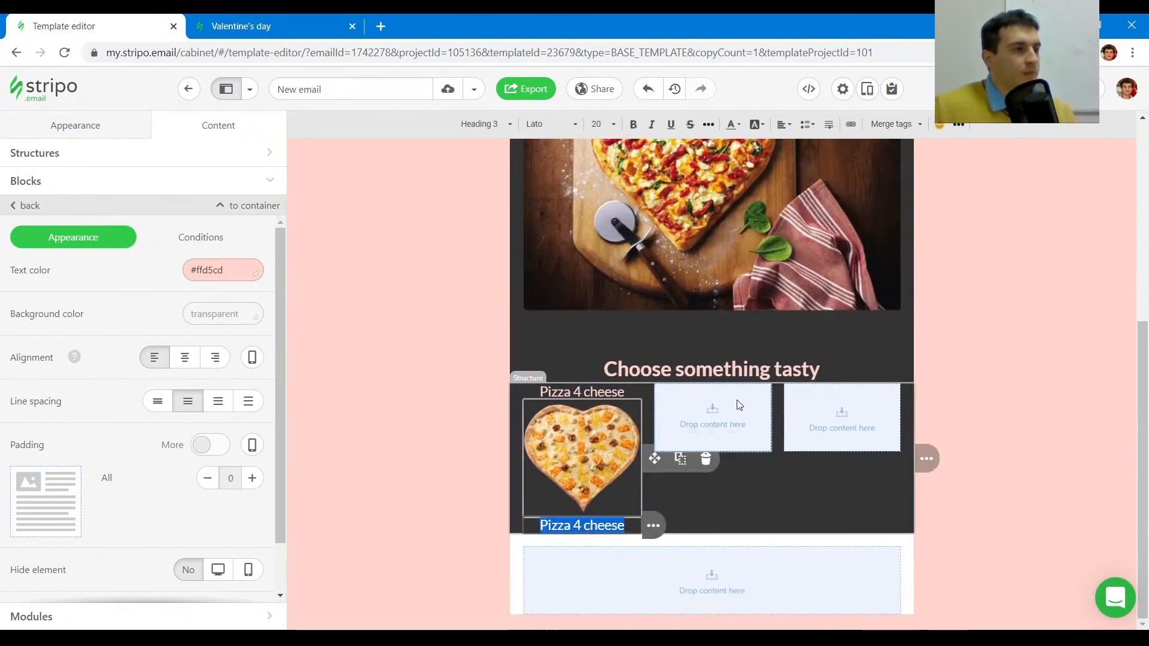
scroll(777, 359, up, 5)
- Place a copy of the "Surprise your beloved!" text block below the first container's pizza image and delete the duplicate title beneath it
click(277, 24)
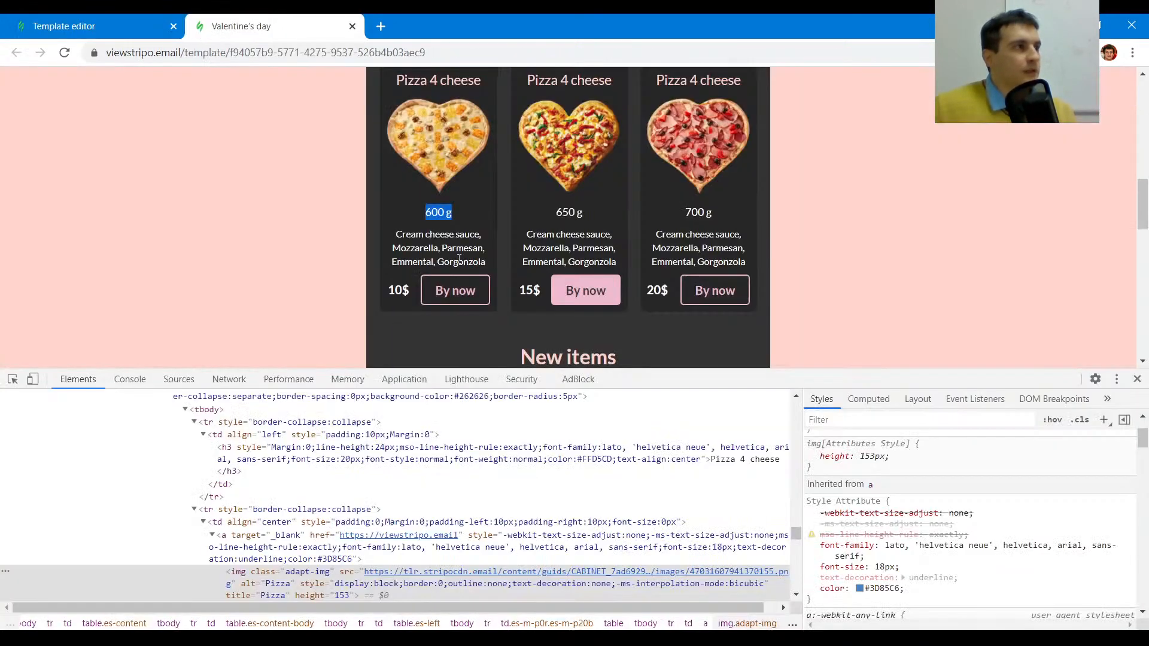
click(90, 25)
drag(912, 299, 581, 492)
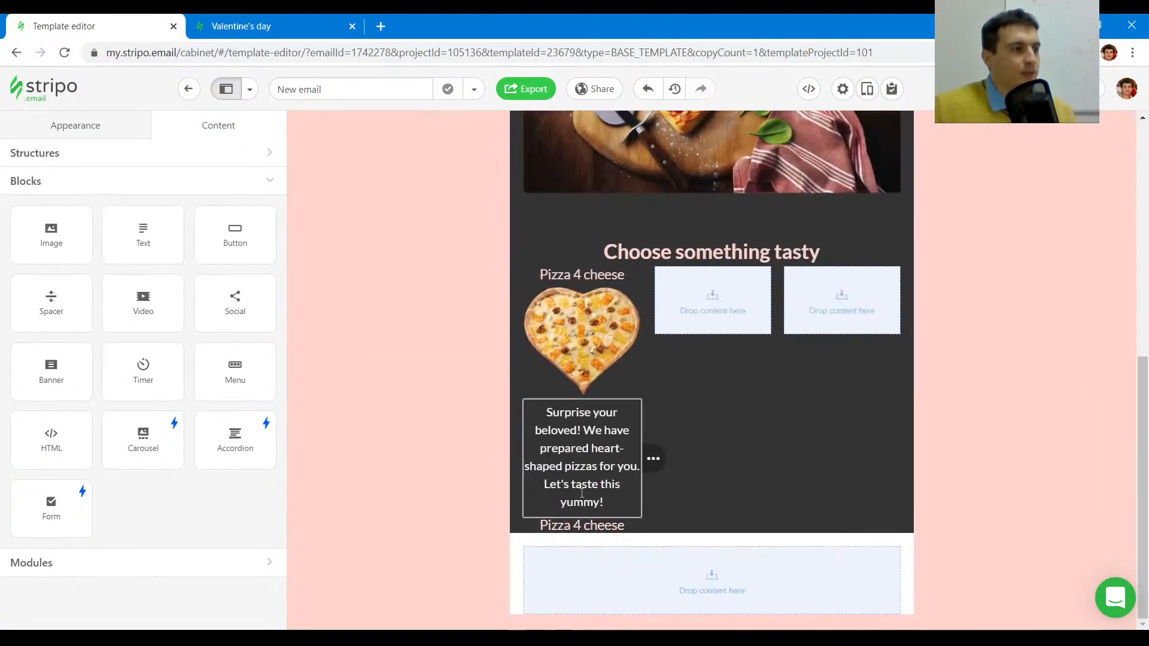
click(700, 525)
- Replace the copied text block's content below the first container's pizza image with "600 g"
click(583, 446)
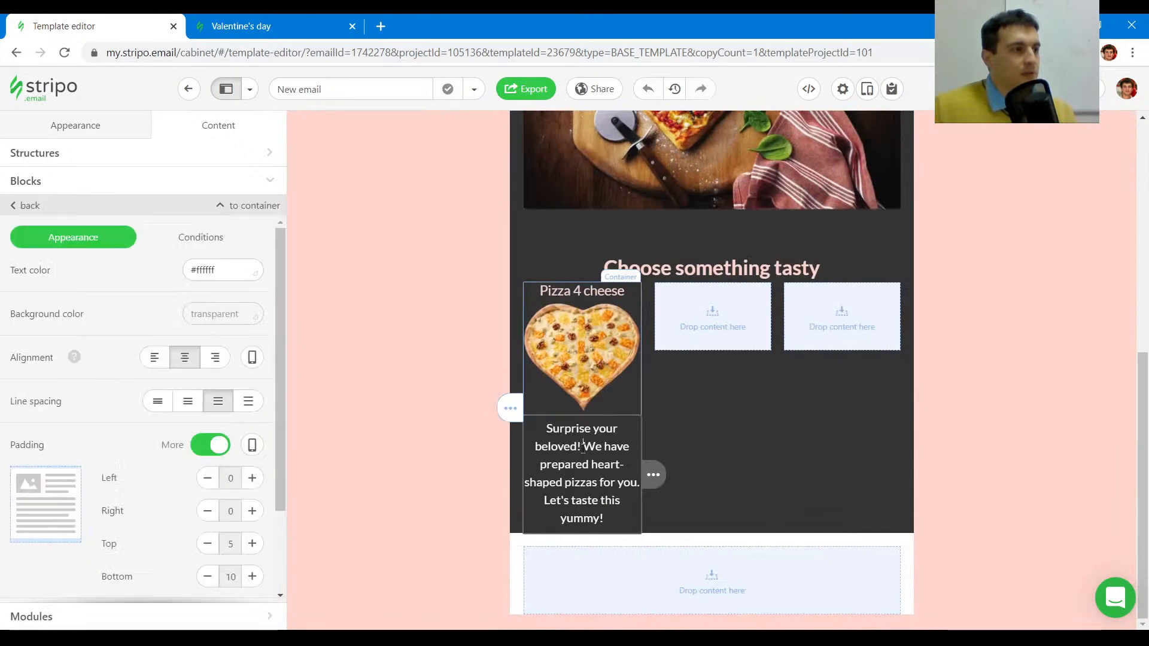
key(ctrl+a)
text(600 g)
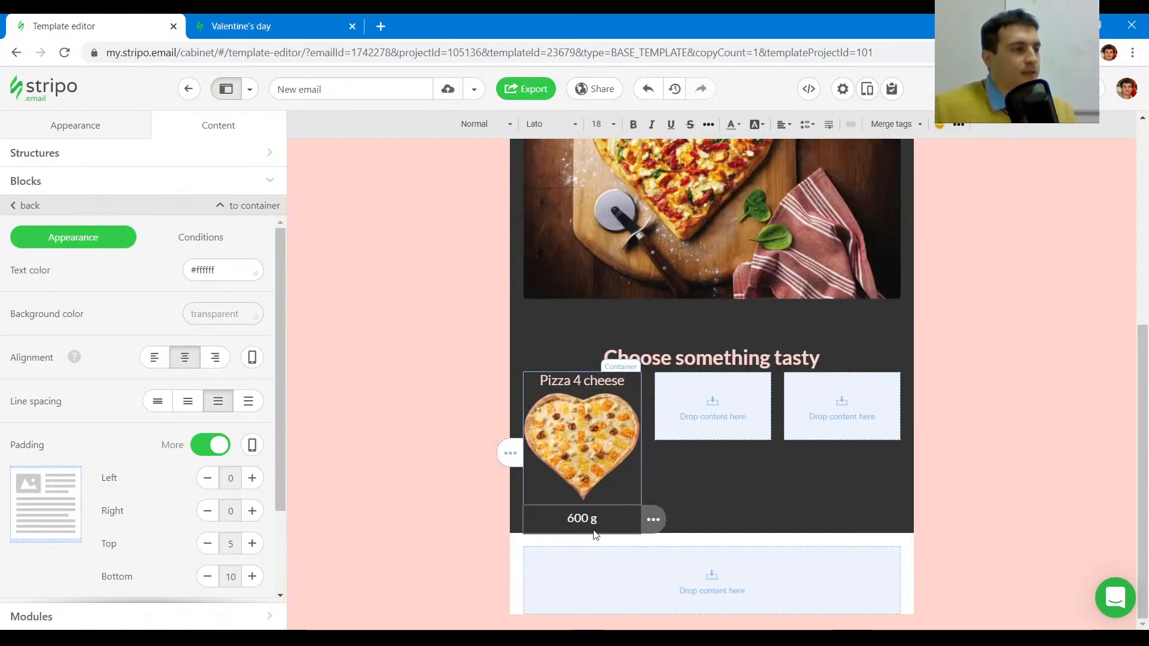
- Duplicate the "600 g" text block and copy the ingredients text from the first pizza card on the reference page
mouse_move(654, 519)
mouse_down()
mouse_move(631, 529)
mouse_move(652, 521)
mouse_up()
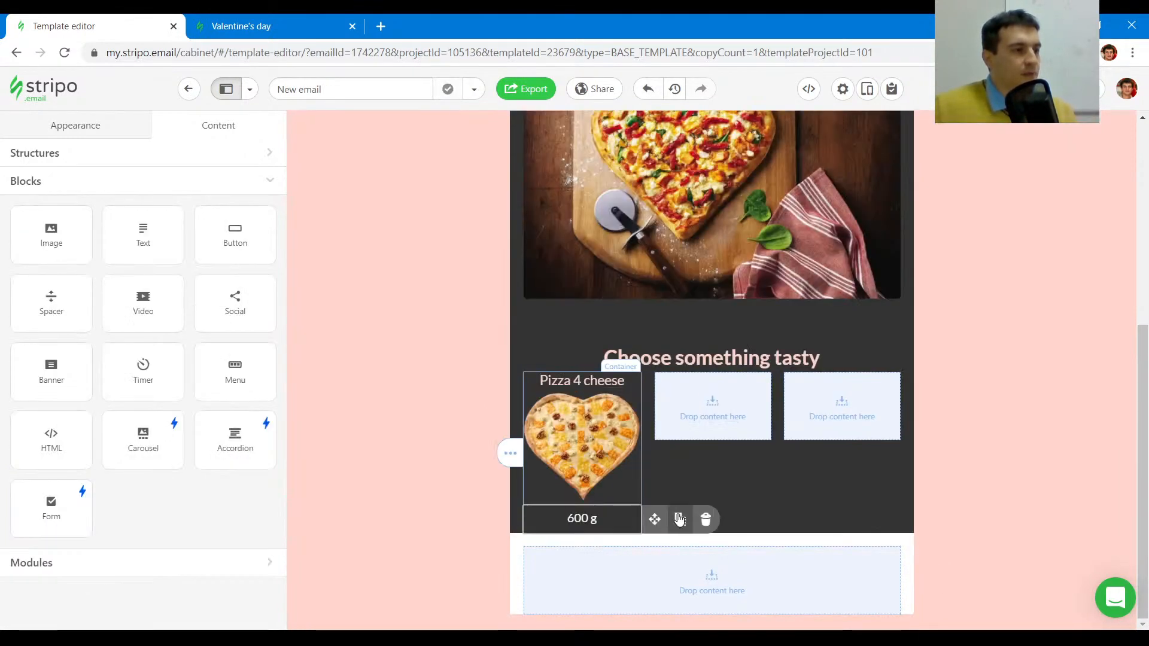
click(680, 519)
key(ctrl+Tab)
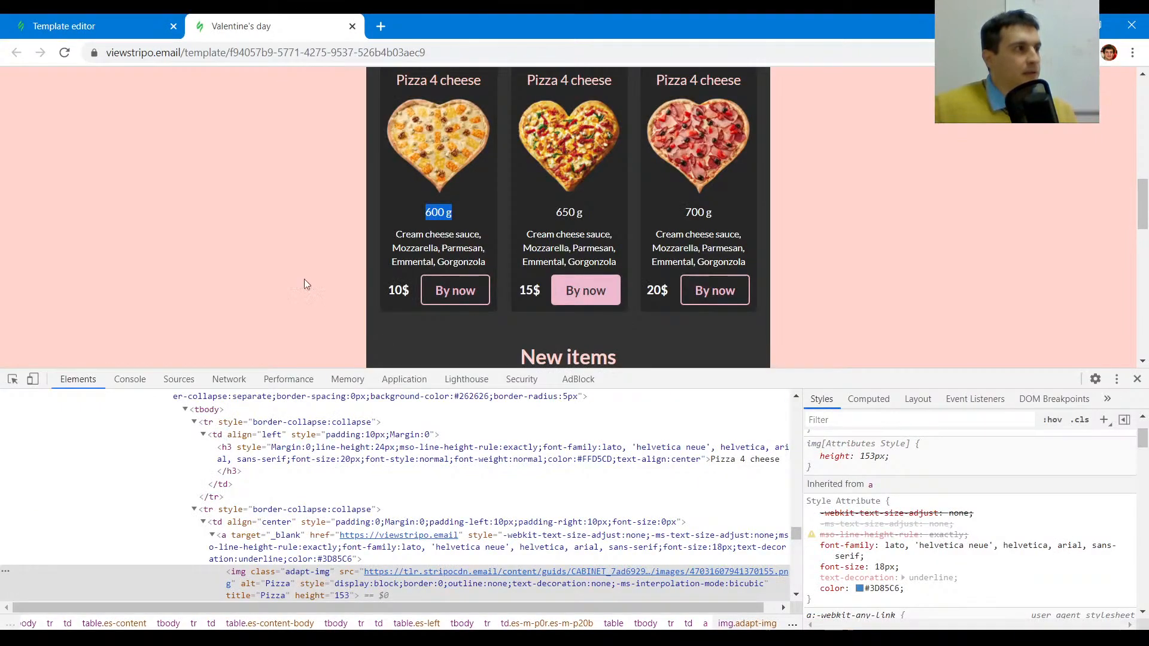
click(12, 378)
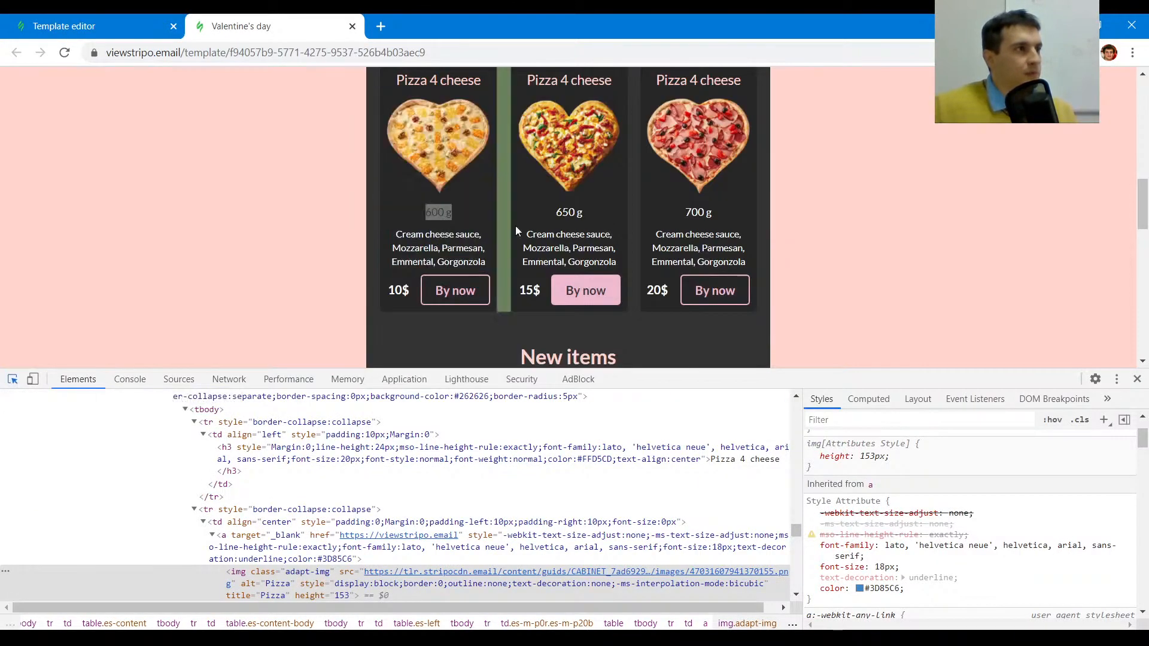
click(571, 242)
drag(486, 262, 381, 235)
key(ctrl+c)
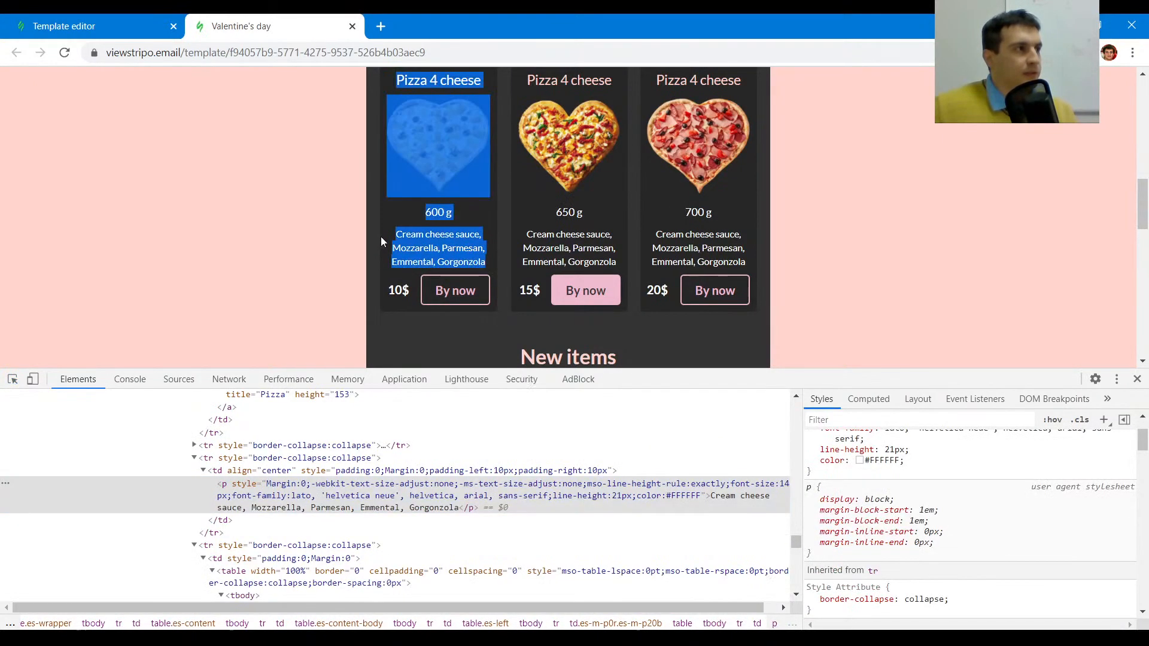
- Replace the duplicated block's text with "Cream cheese sauce, Mozzarella, Parmesan, Emmental, Gorgonzola" and set its font size to 14
key(ctrl+Tab)
click(601, 518)
key(ctrl+a)
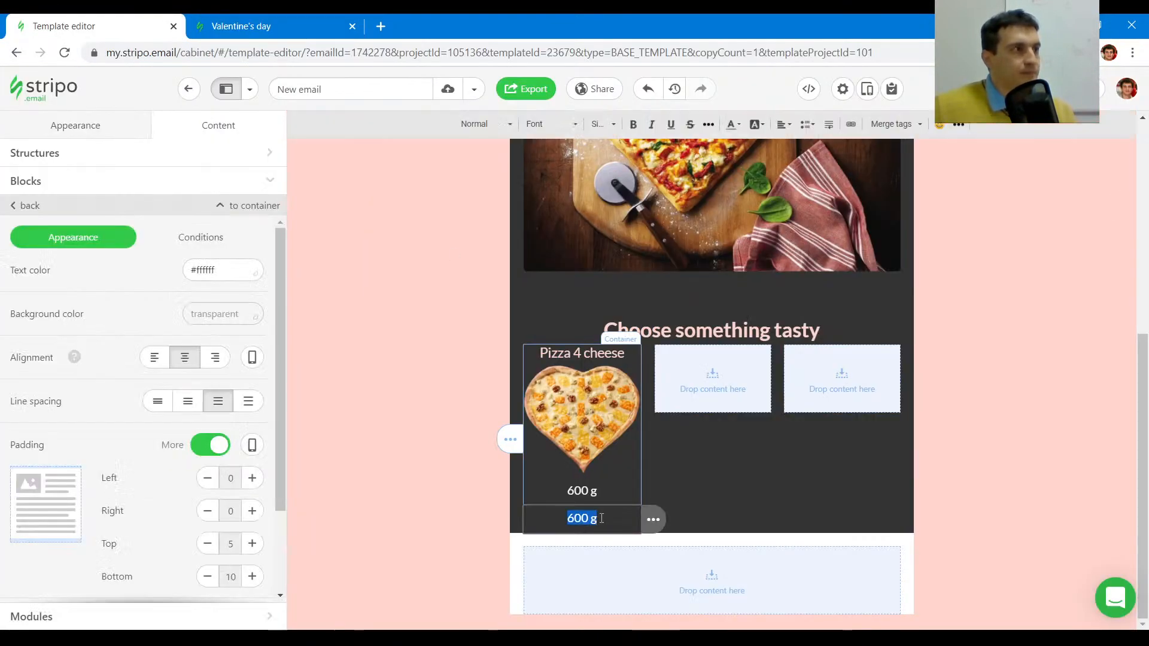
key(ctrl+v)
key(ctrl+a)
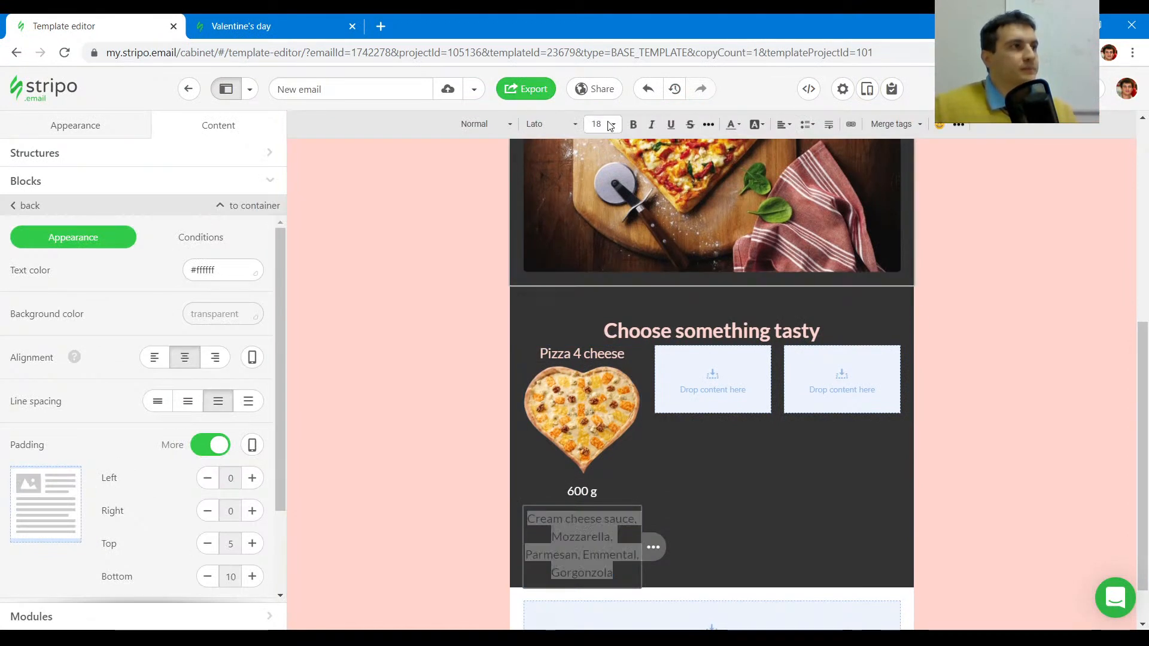
click(614, 128)
click(594, 290)
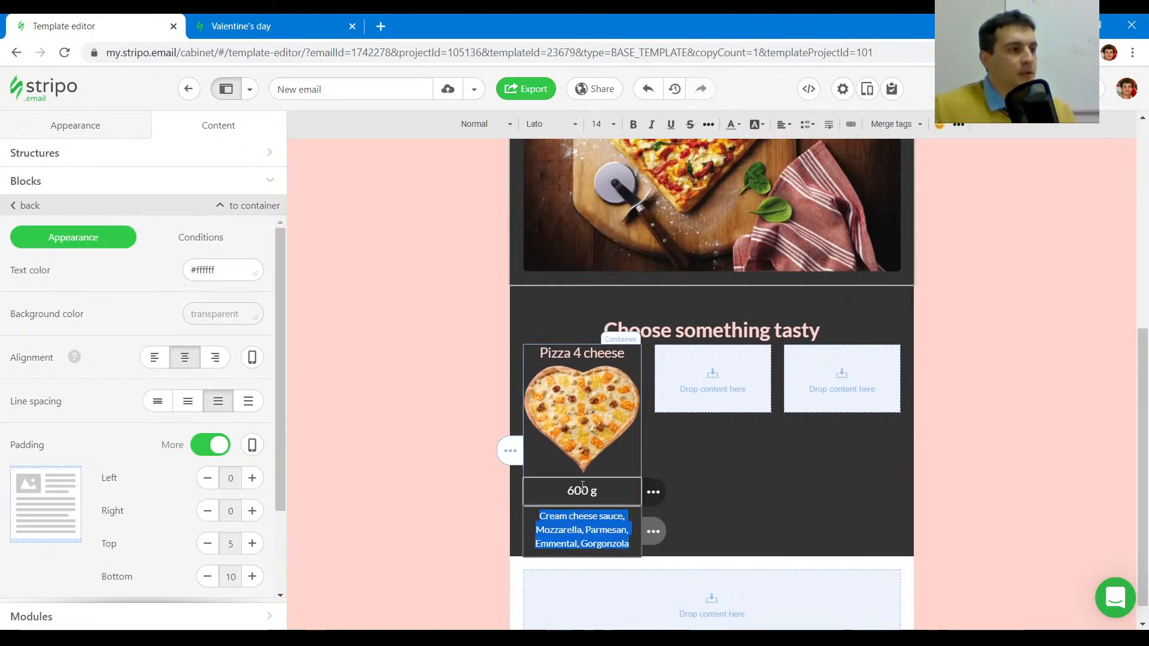
- Set the font size of the "600 g" text below the pizza image to 16
click(579, 490)
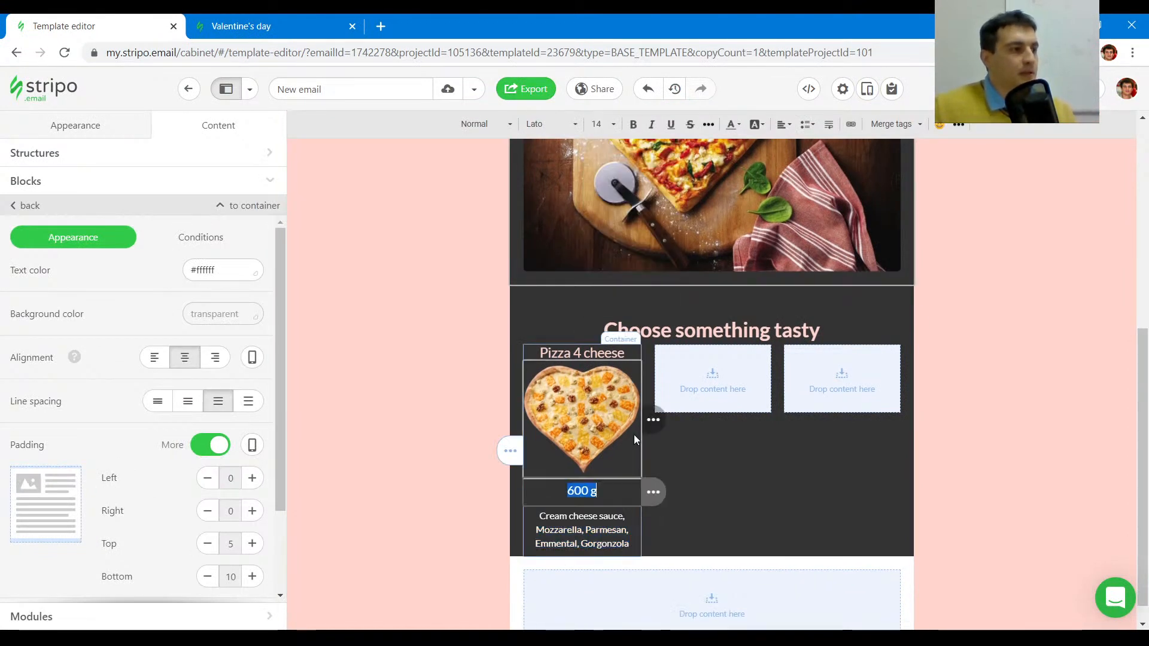
click(606, 125)
scroll(619, 239, down, 3)
click(615, 255)
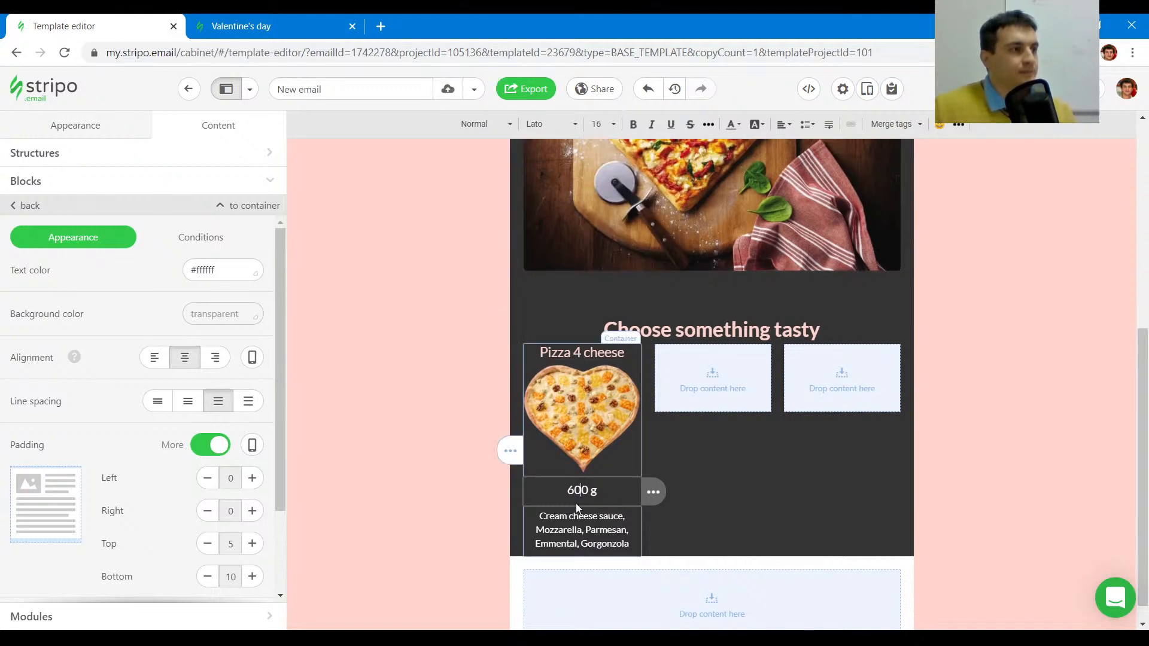
scroll(580, 490, down, 1)
triple_click(584, 467)
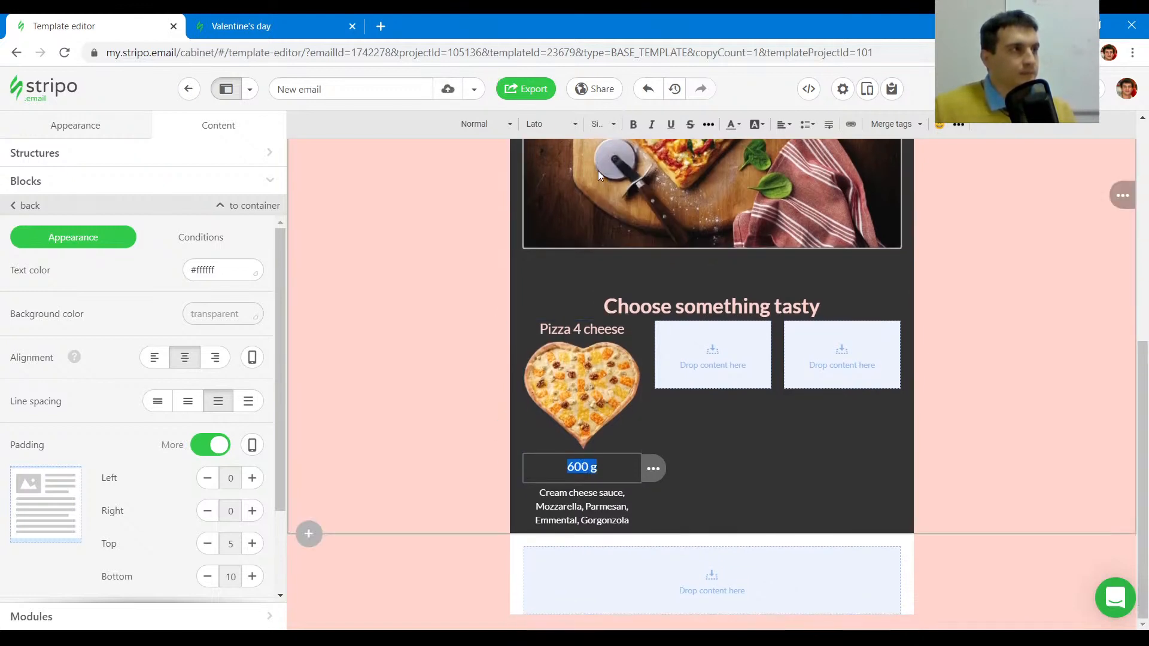
click(604, 124)
scroll(619, 263, down, 3)
scroll(619, 263, up, 3)
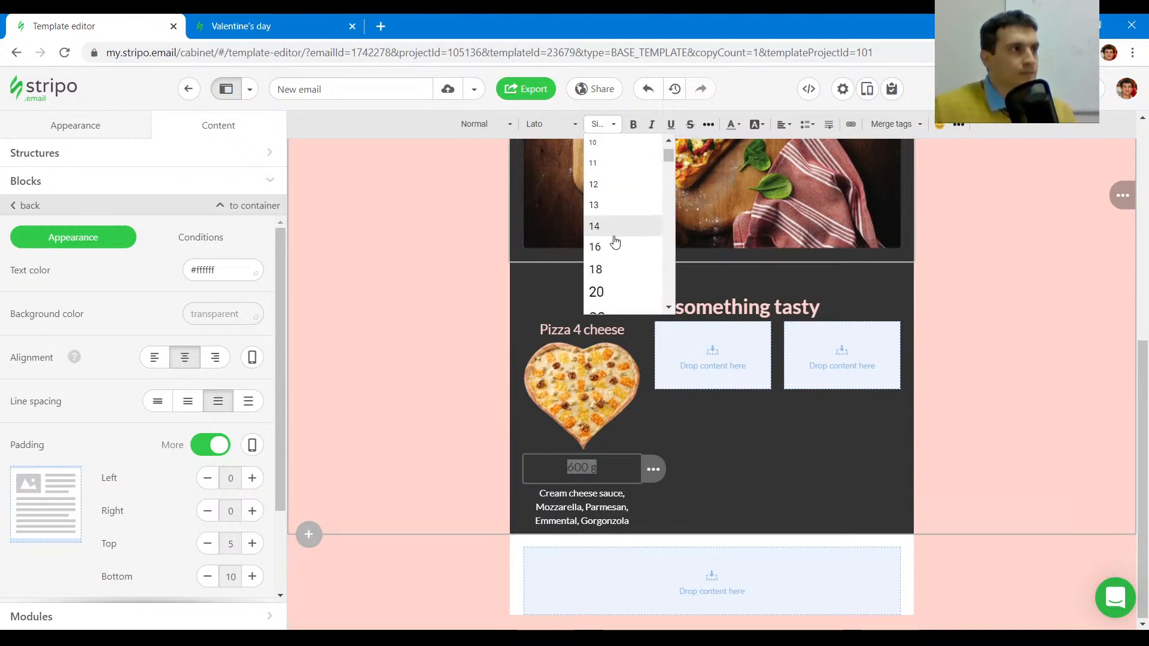
click(615, 247)
- Check the first pizza card on the reference page and add a Button block below the ingredients text in the first container
click(302, 26)
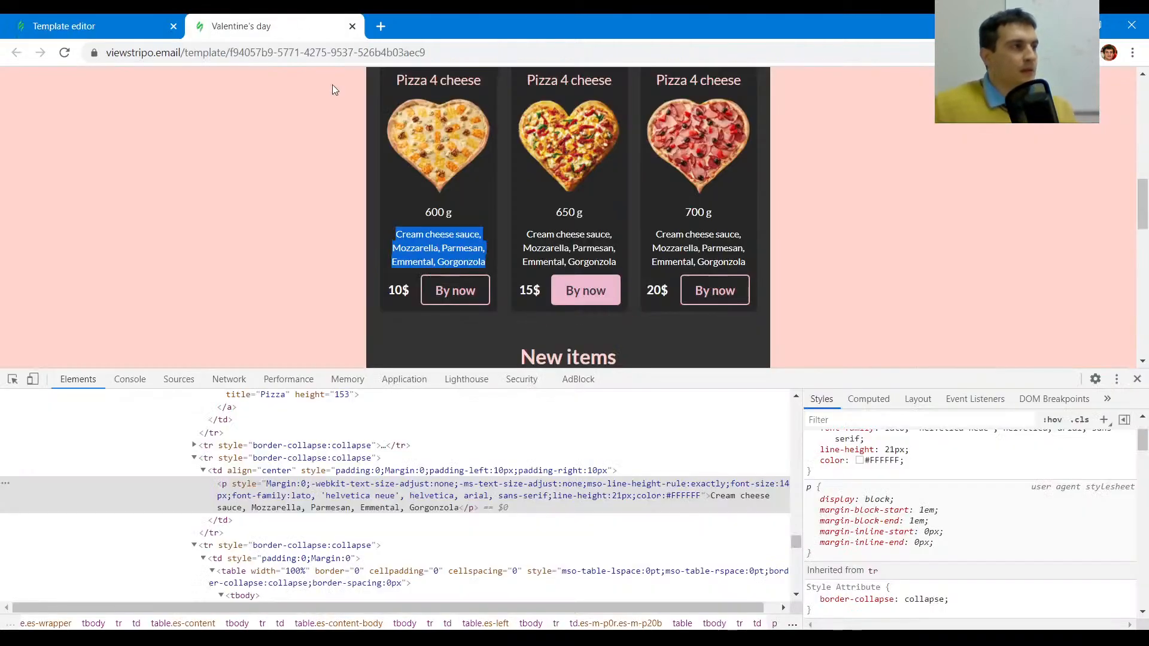
click(159, 34)
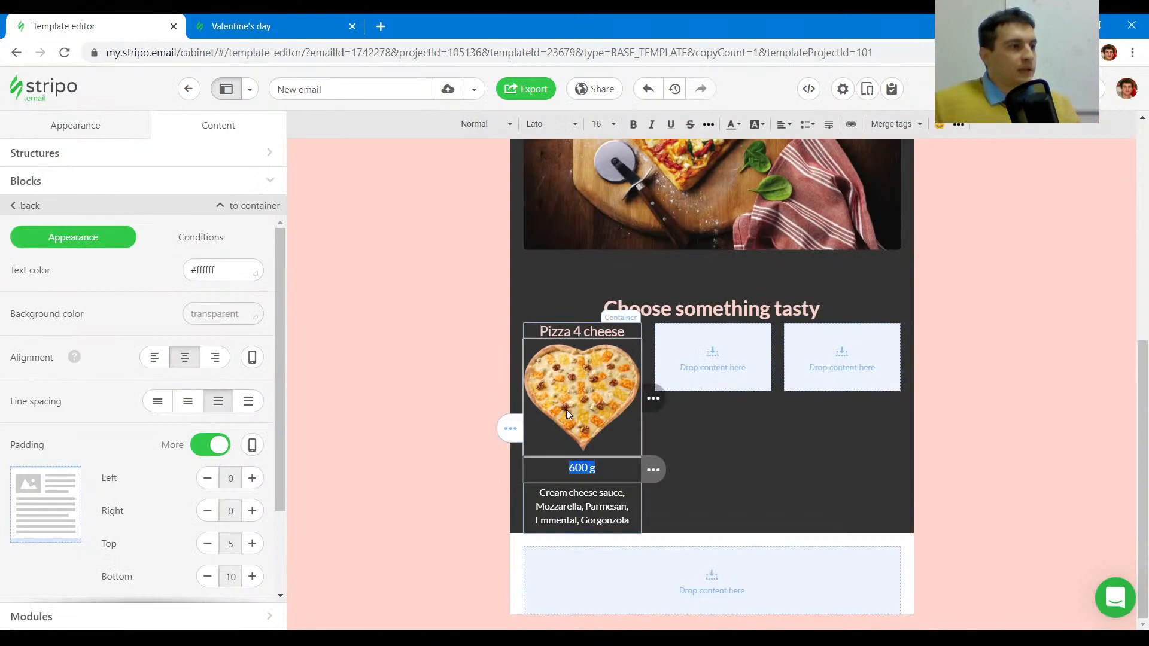
click(82, 196)
drag(231, 235, 541, 537)
- Examine the template's general button settings and compare them with the button styling on the reference page
click(263, 26)
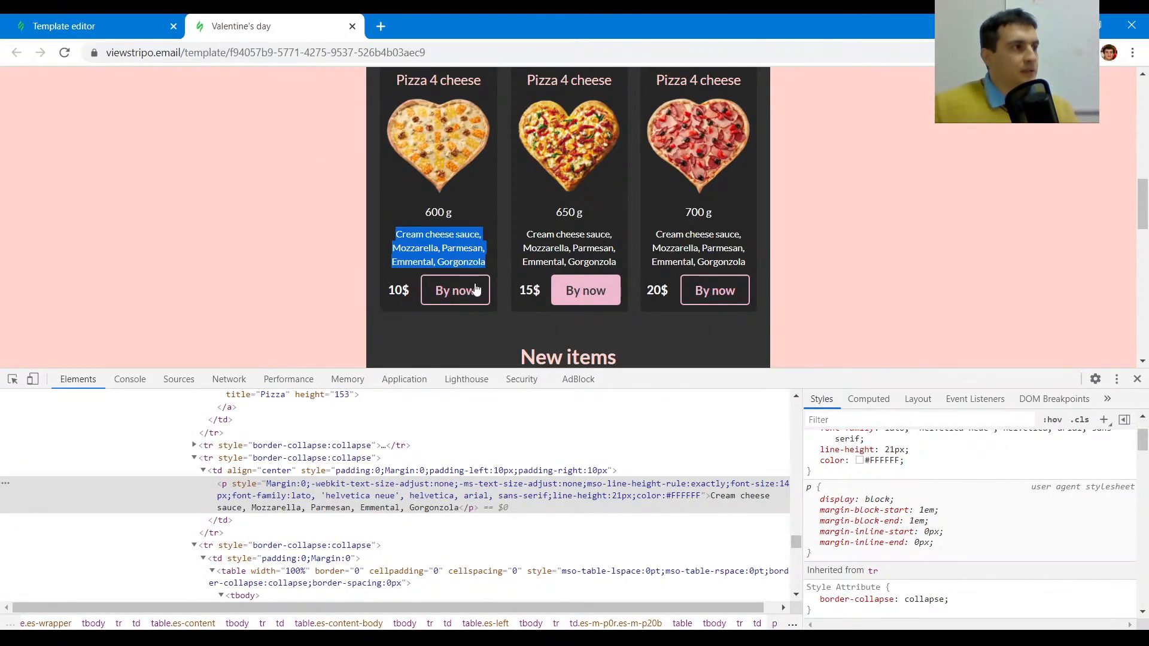
click(90, 25)
click(73, 123)
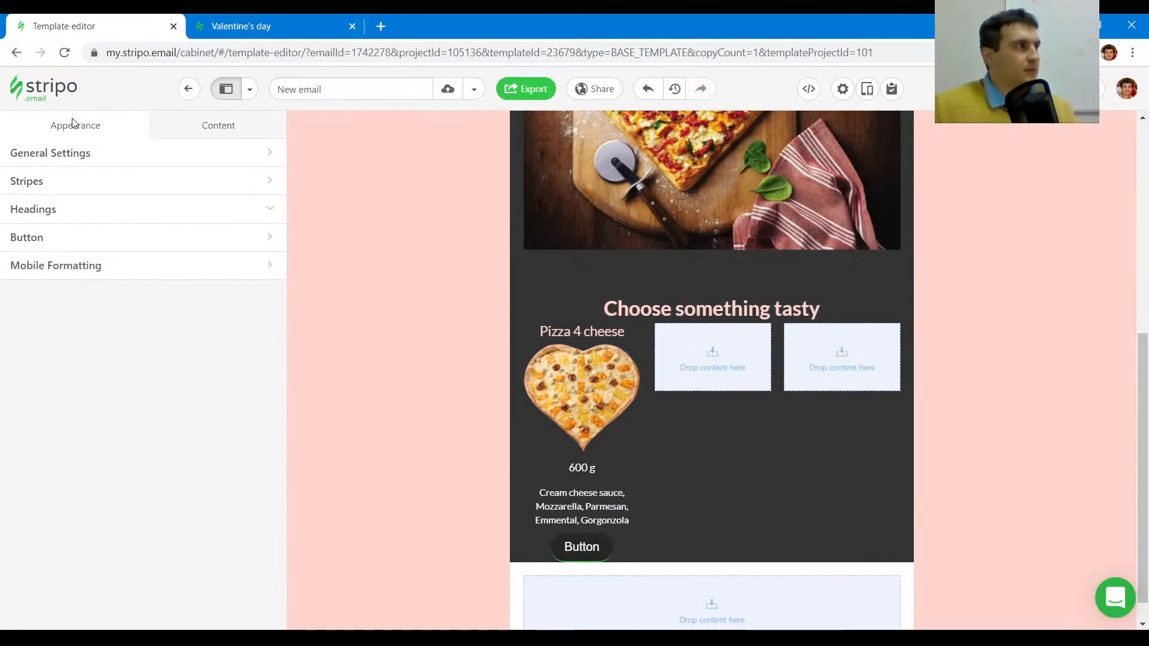
click(141, 534)
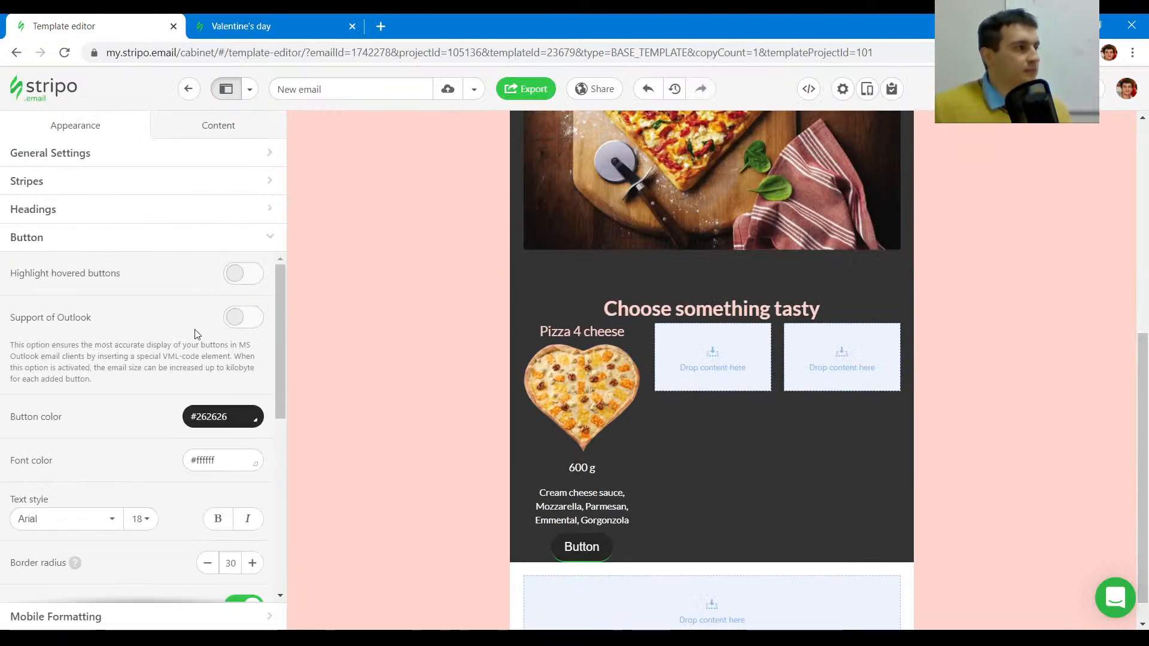
scroll(187, 403, down, 6)
scroll(187, 405, up, 6)
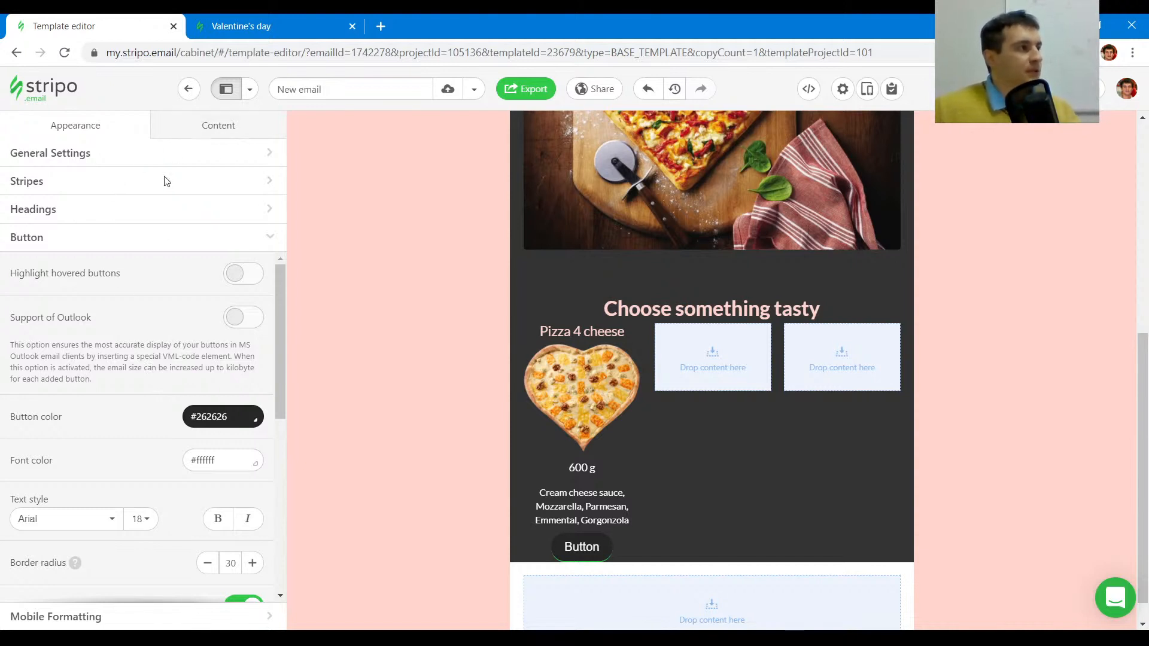
scroll(159, 323, down, 6)
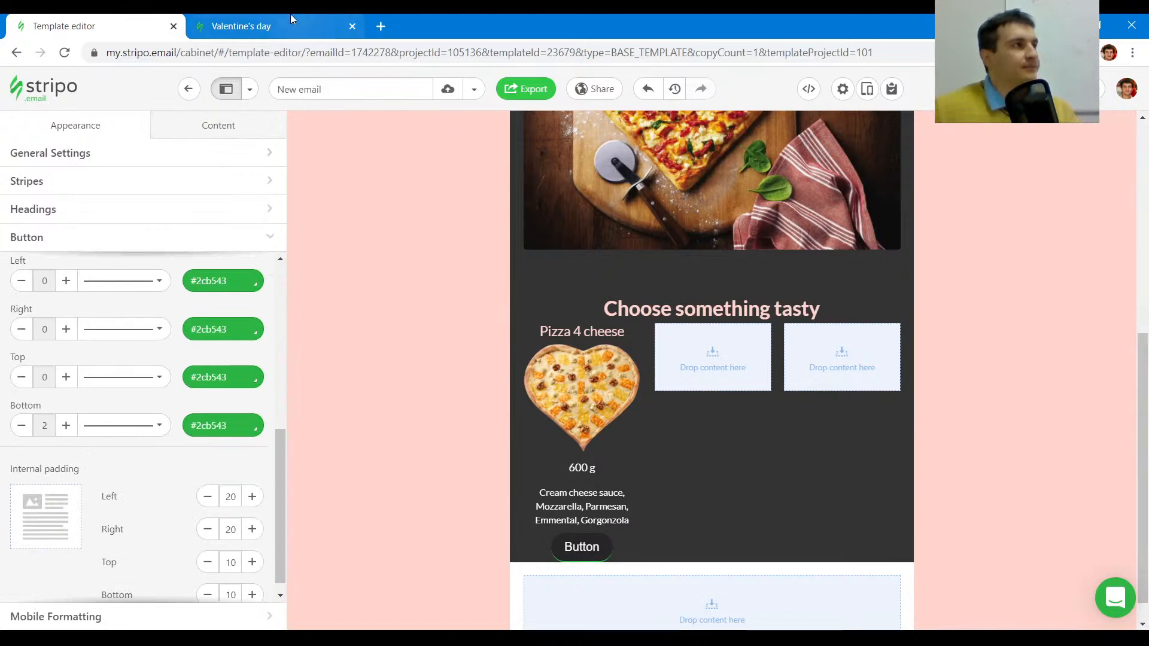
click(275, 26)
scroll(461, 234, up, 6)
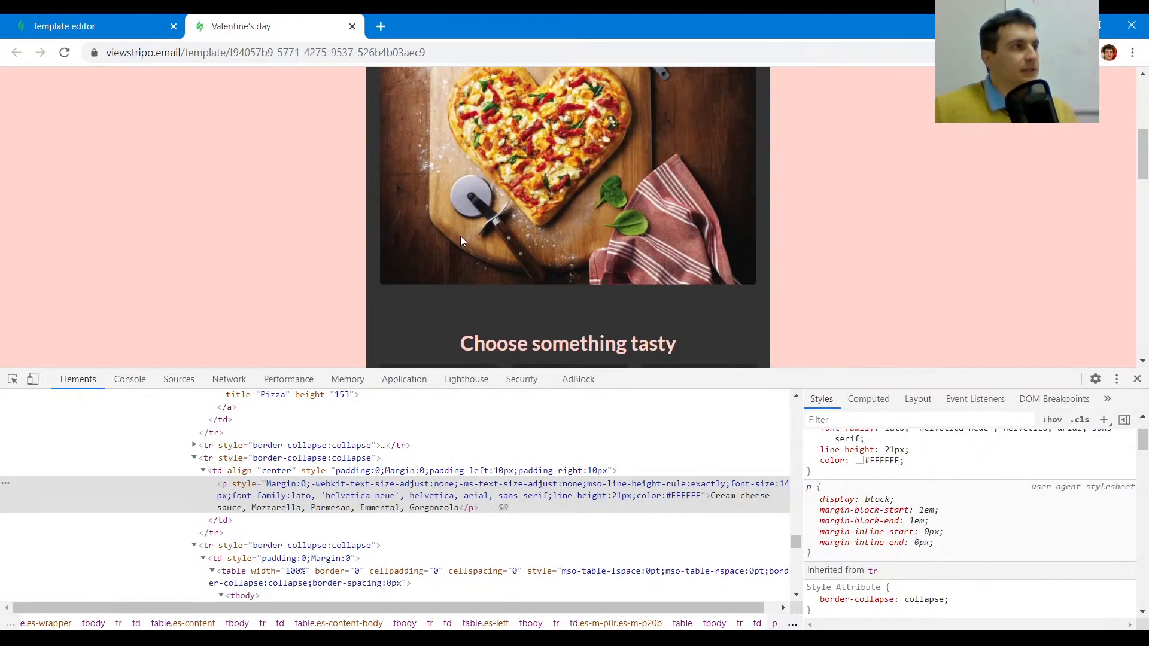
scroll(461, 242, down, 8)
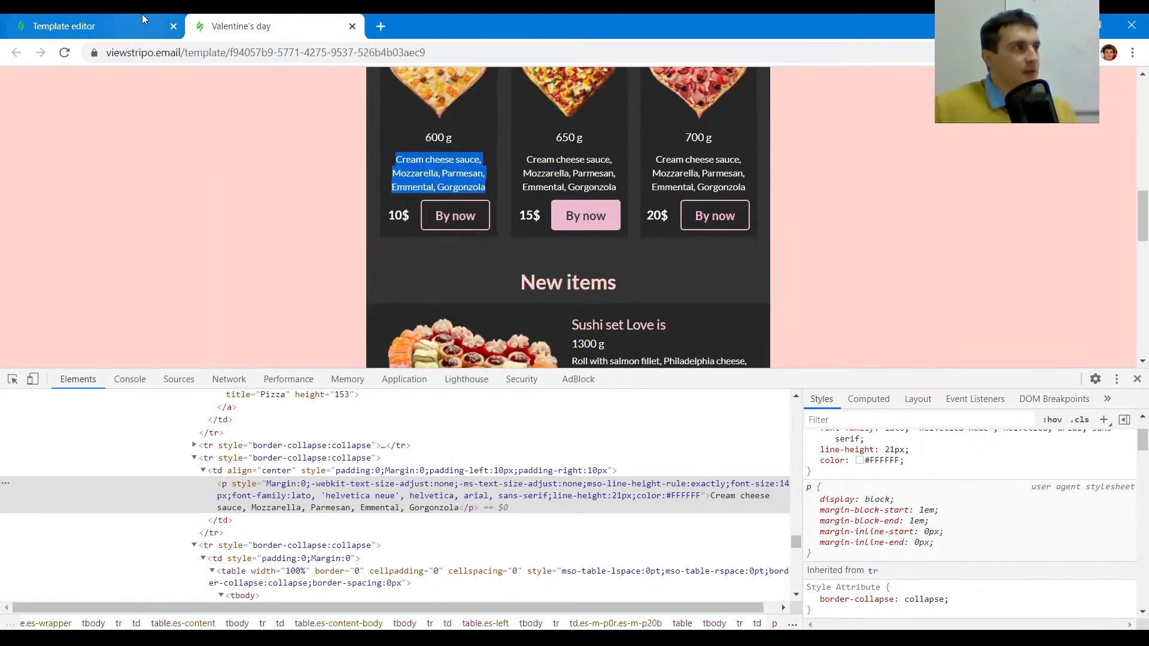
click(114, 23)
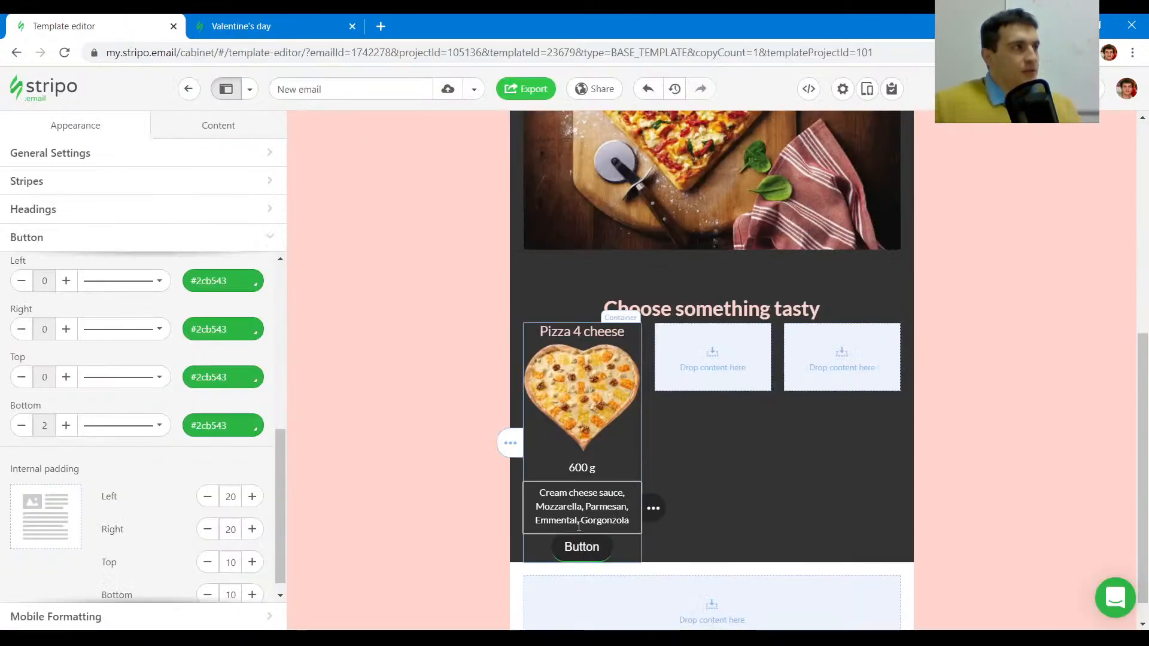
click(362, 22)
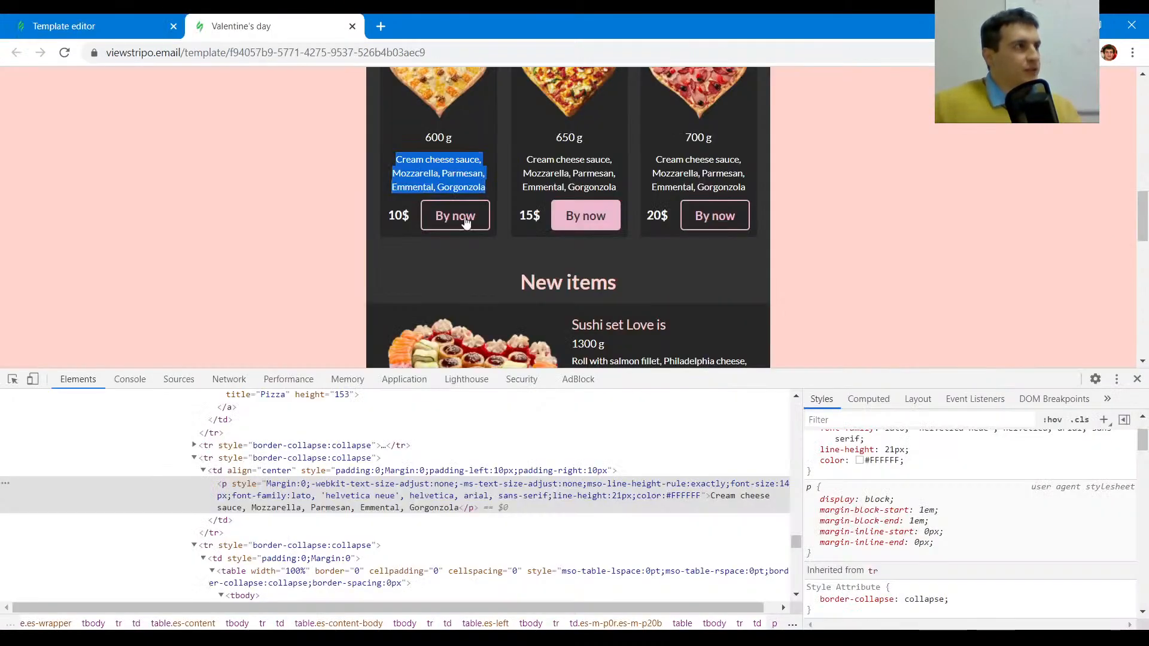
- Change the label of the new button in the first container to "Buy now"
click(132, 26)
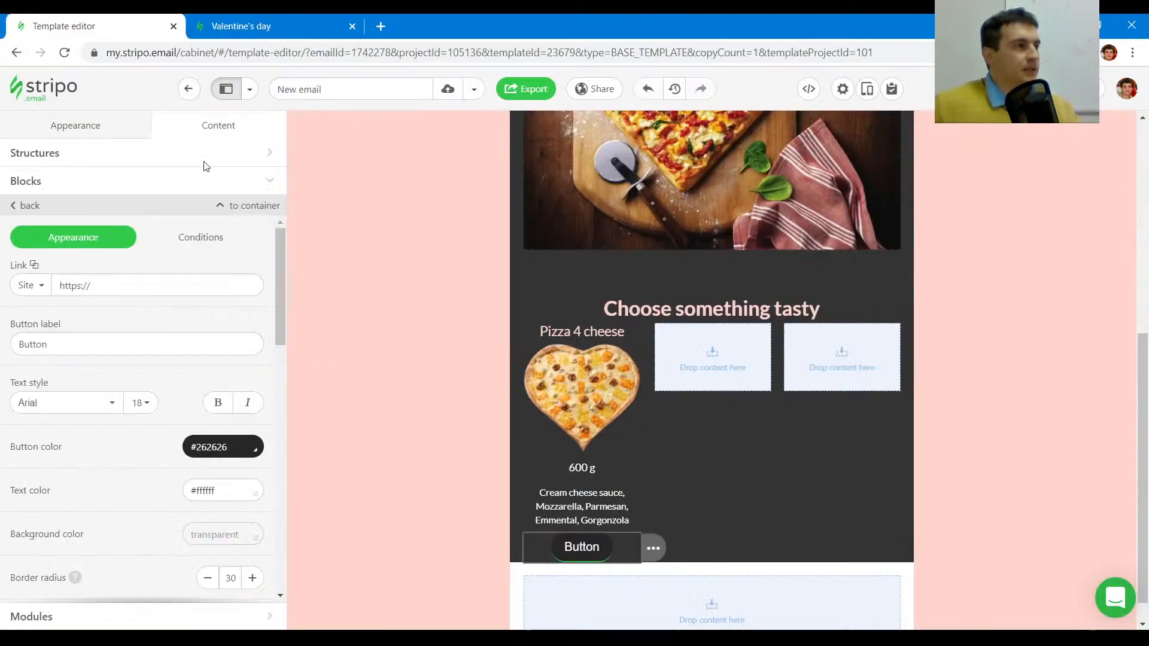
drag(74, 348, 34, 352)
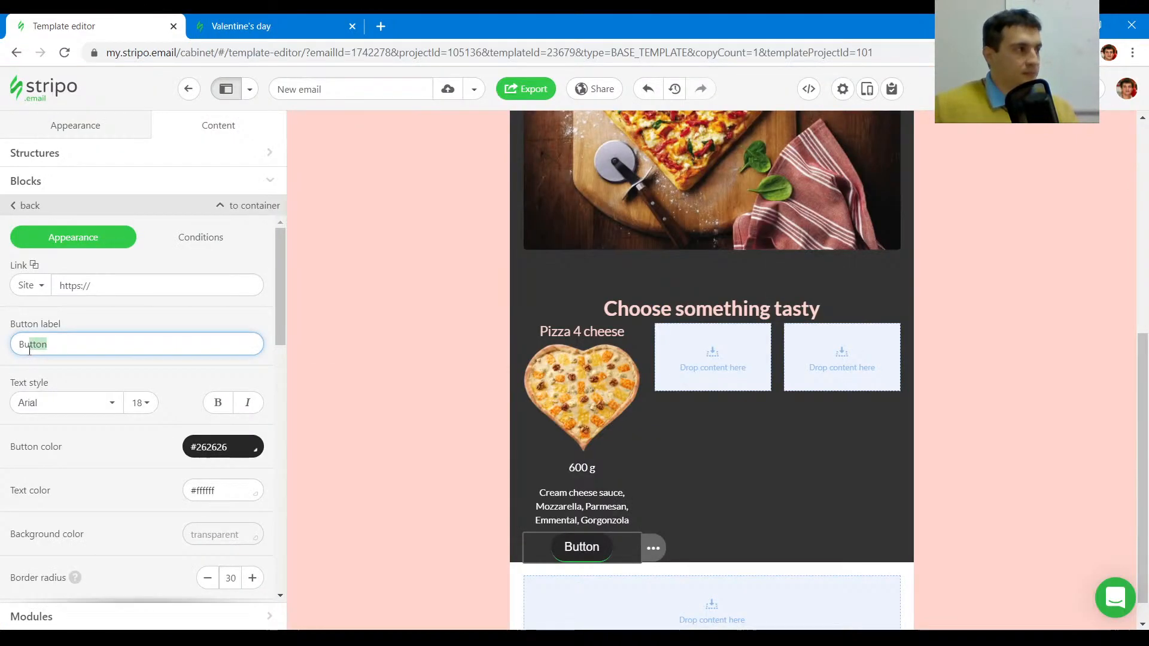
text(y now)
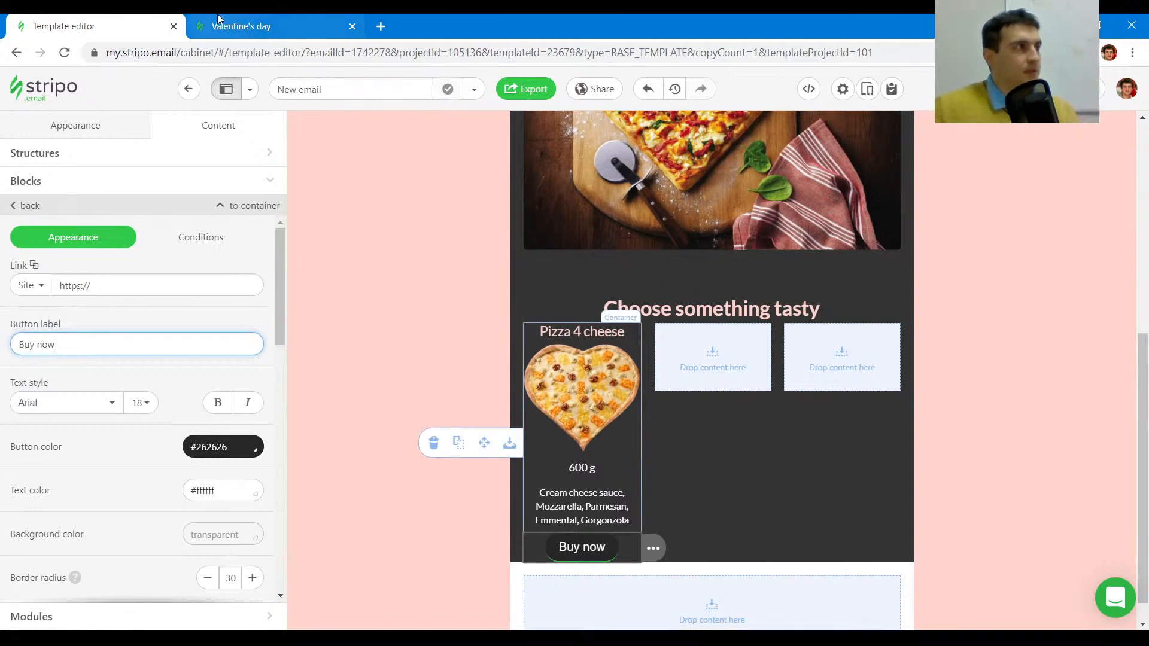
- Inspect the styles of the first pizza card's "By now" button on the reference page and set the "Buy now" button's font to Lato
click(254, 20)
click(12, 378)
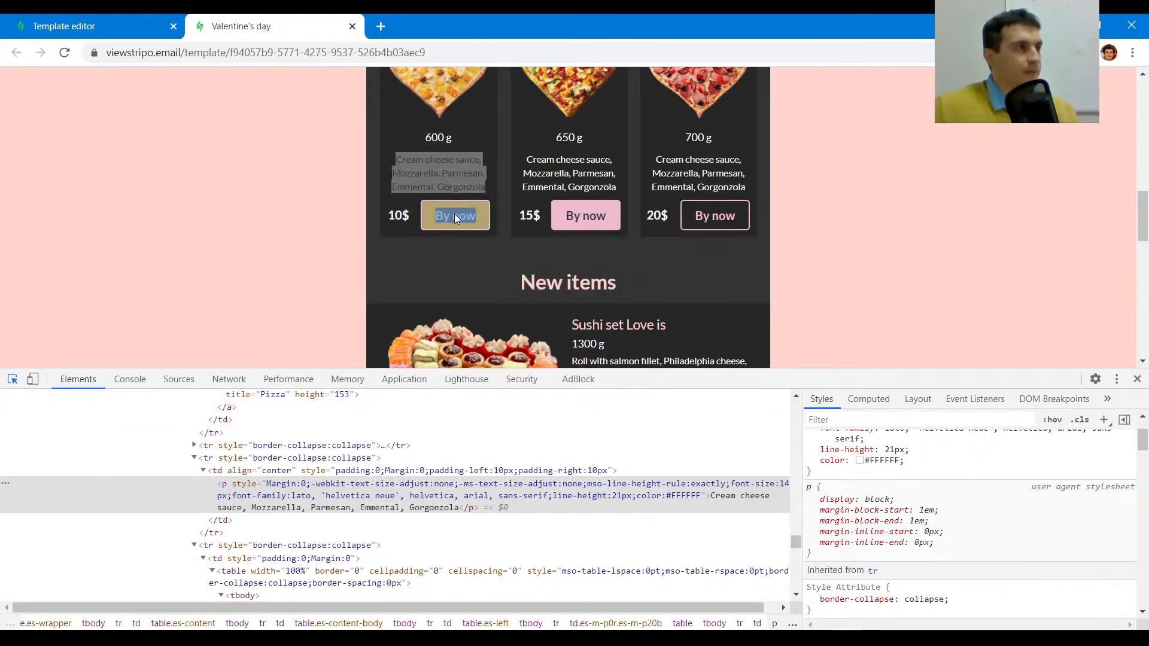
click(453, 217)
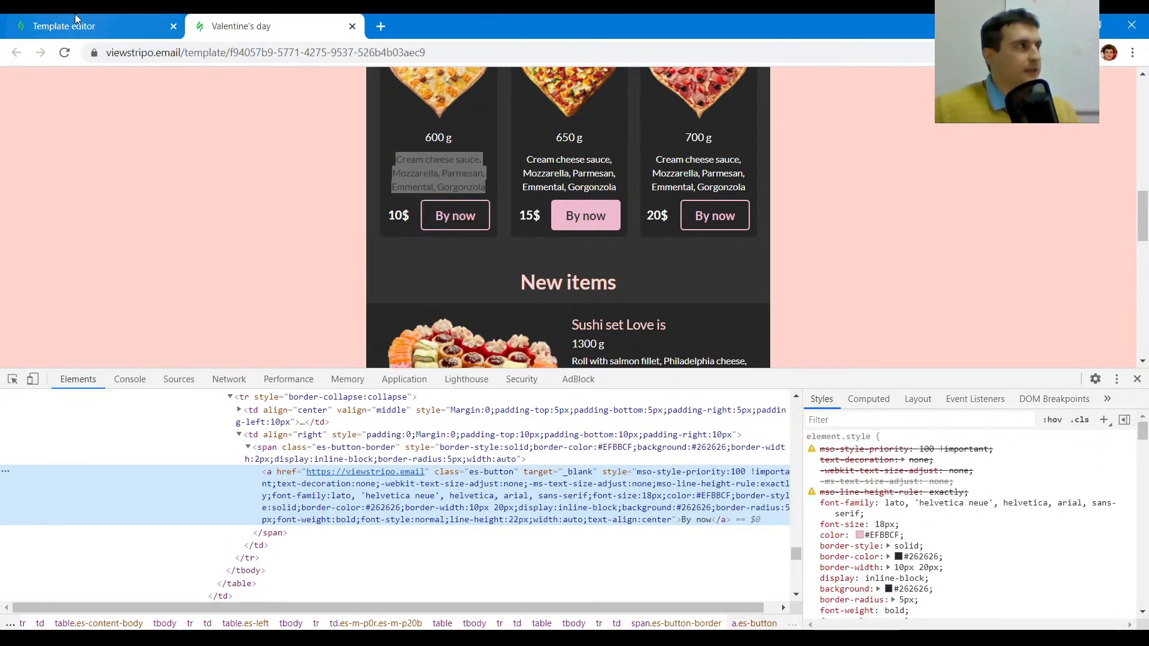
click(90, 26)
click(99, 403)
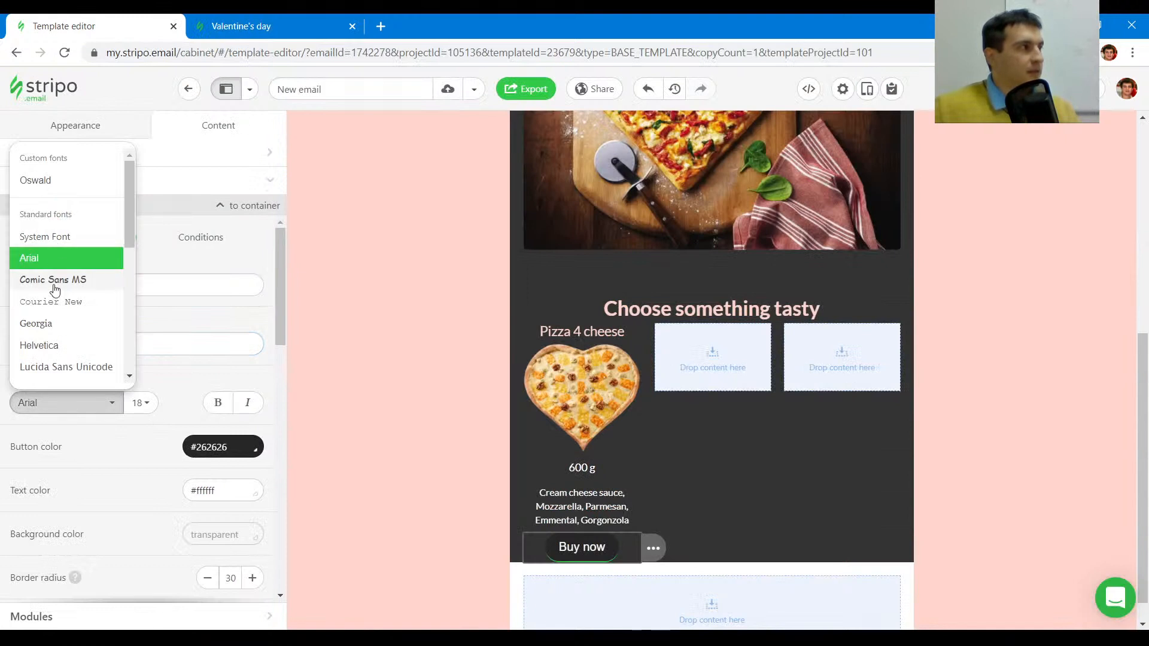
scroll(60, 299, down, 2)
scroll(55, 257, down, 3)
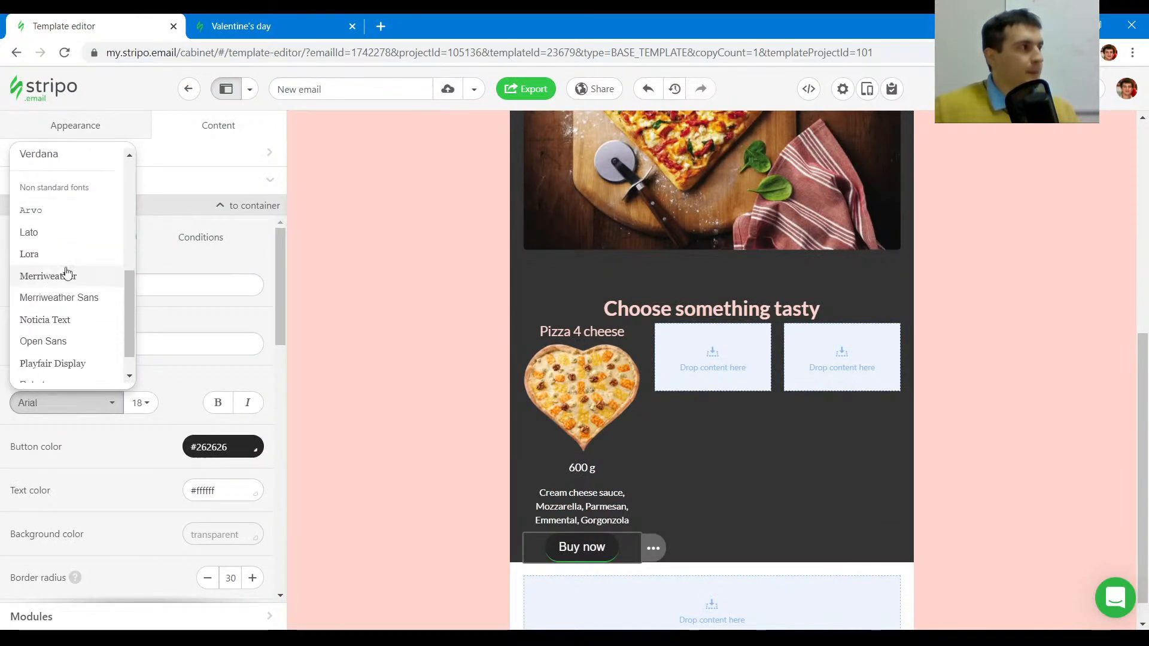
click(56, 233)
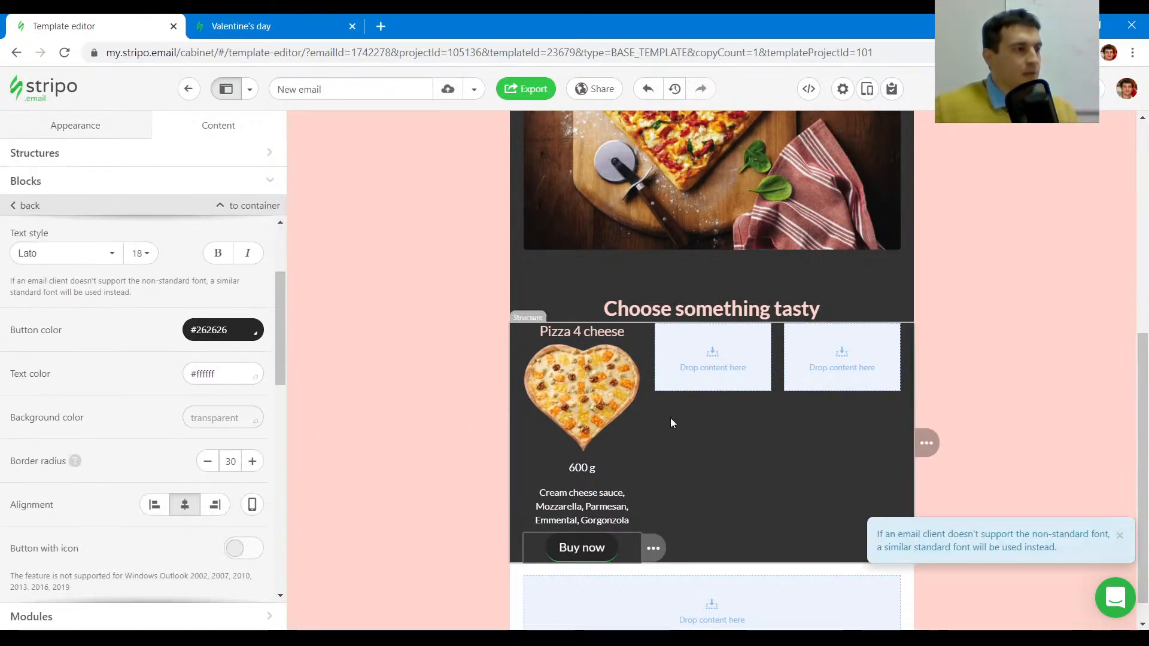
- Match the "Buy now" button's border radius to the 5 px radius of the reference button
click(281, 22)
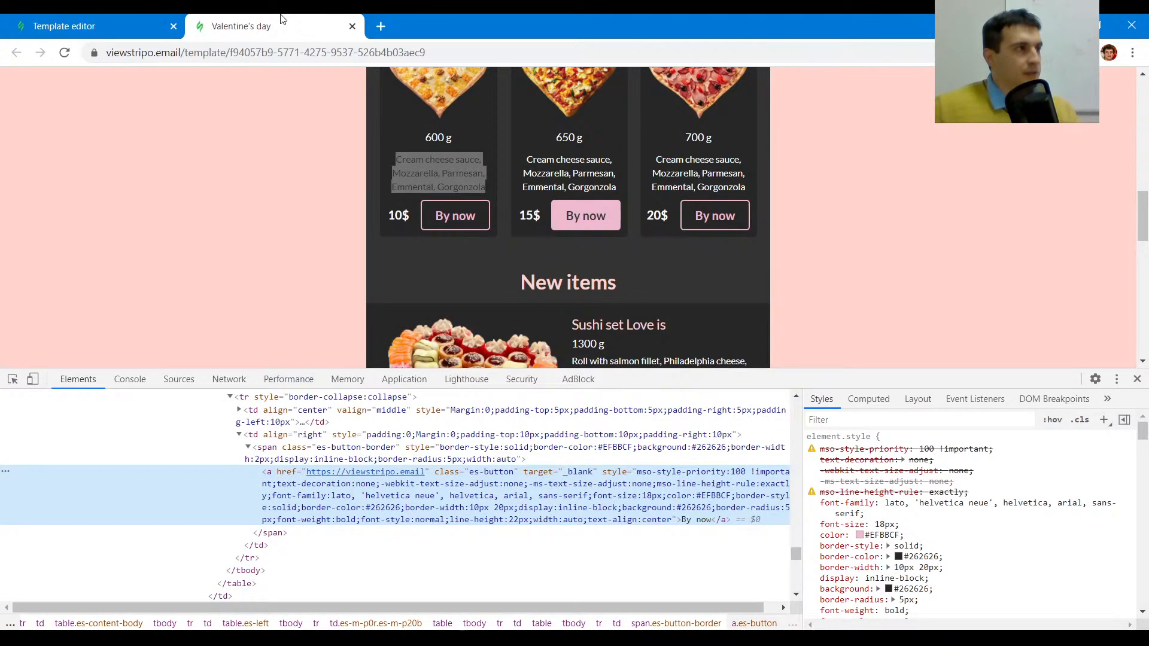
click(162, 19)
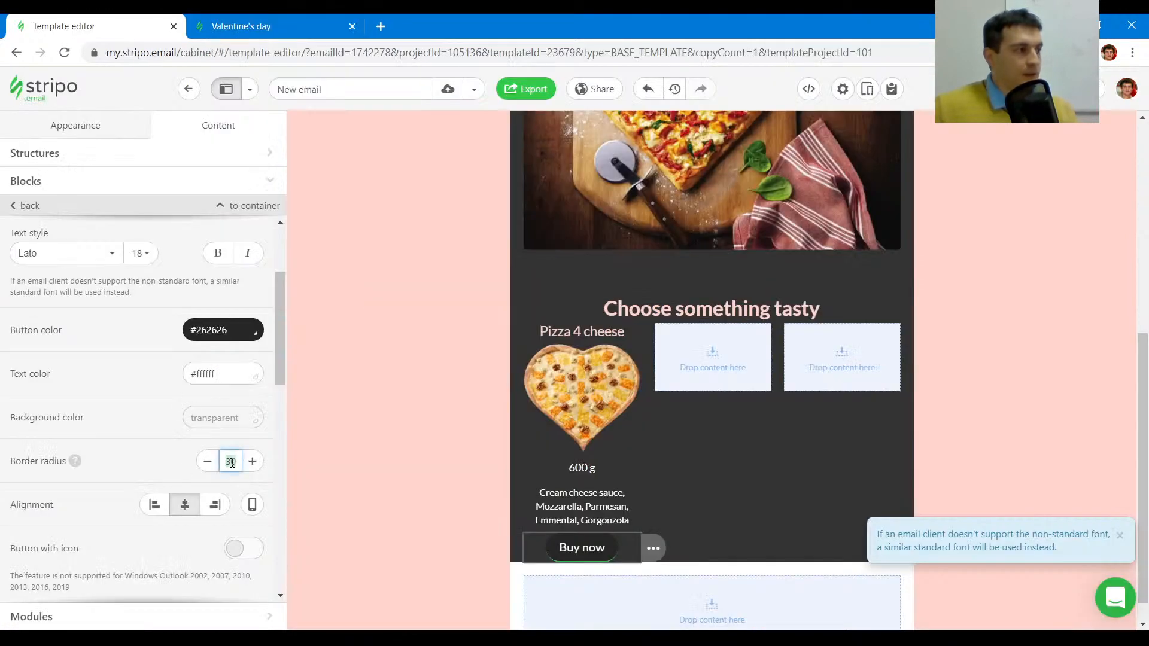
- Give the "Buy now" button one common border on all sides and colour it #efbbcf, taken from the reference button
scroll(174, 428, down, 5)
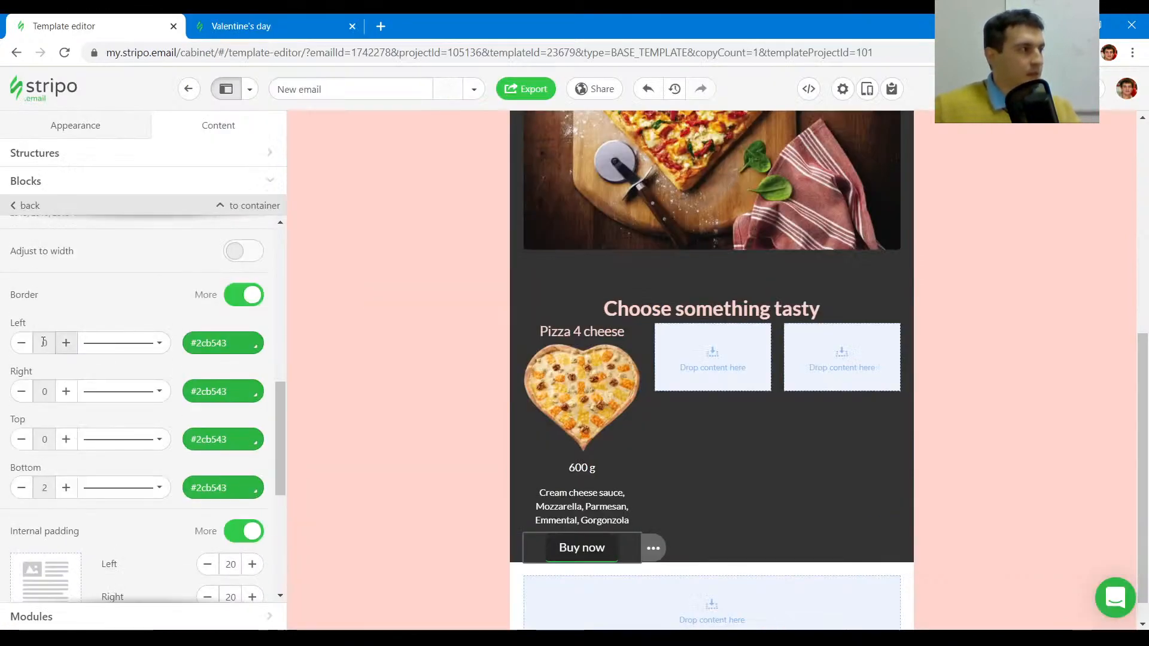
click(246, 295)
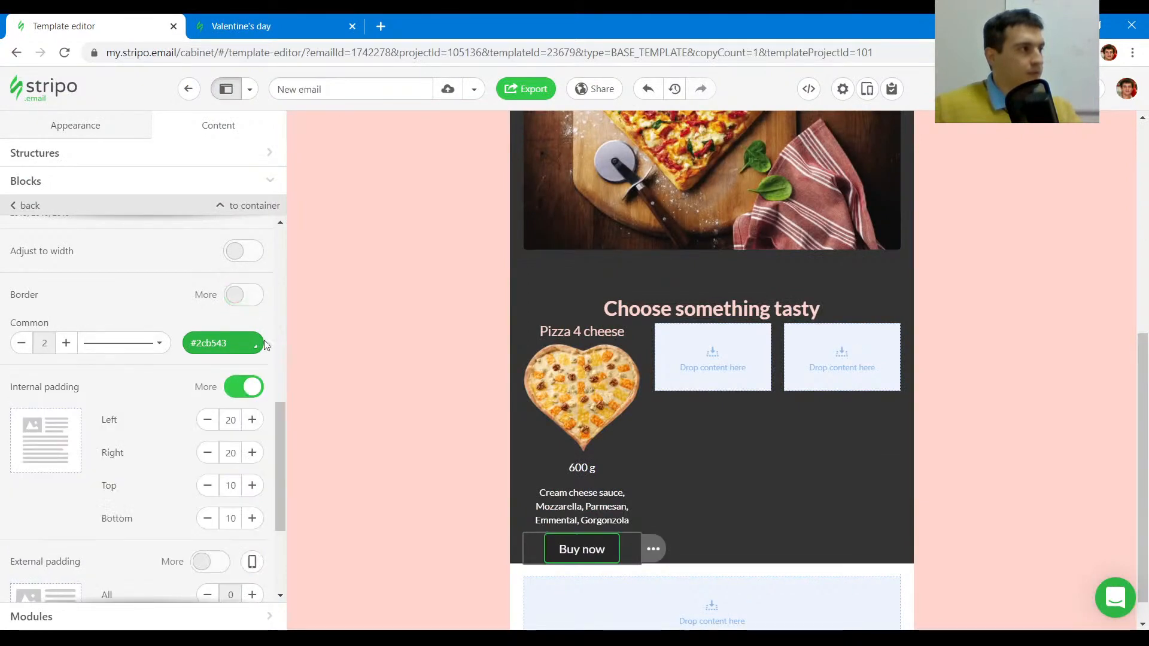
click(244, 345)
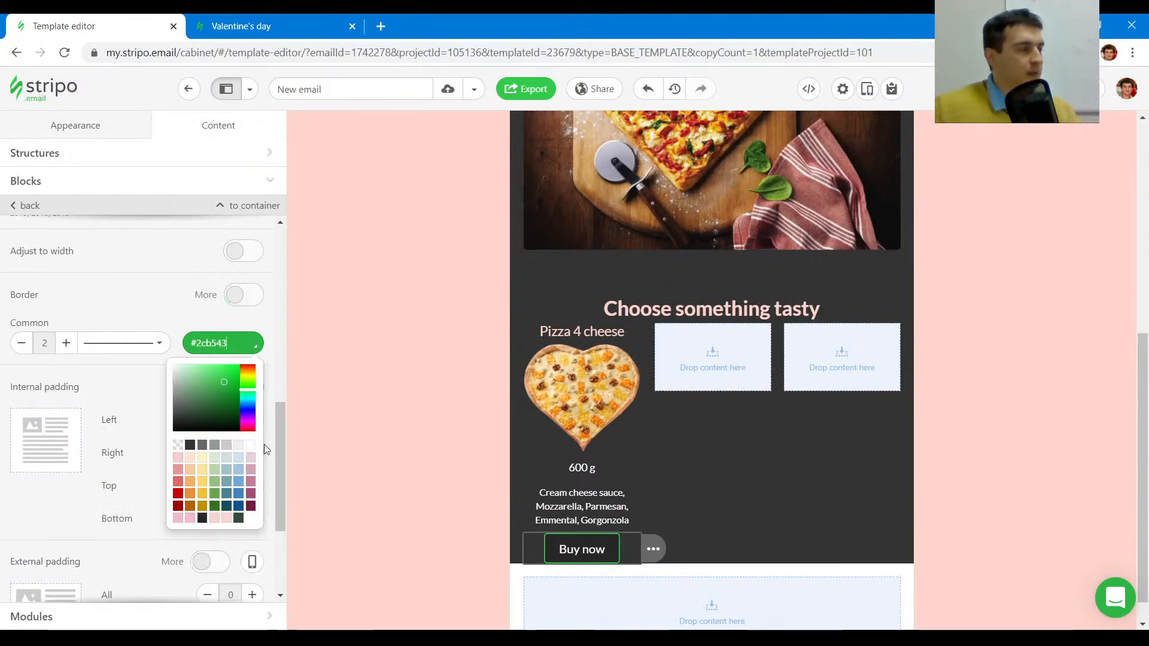
click(259, 21)
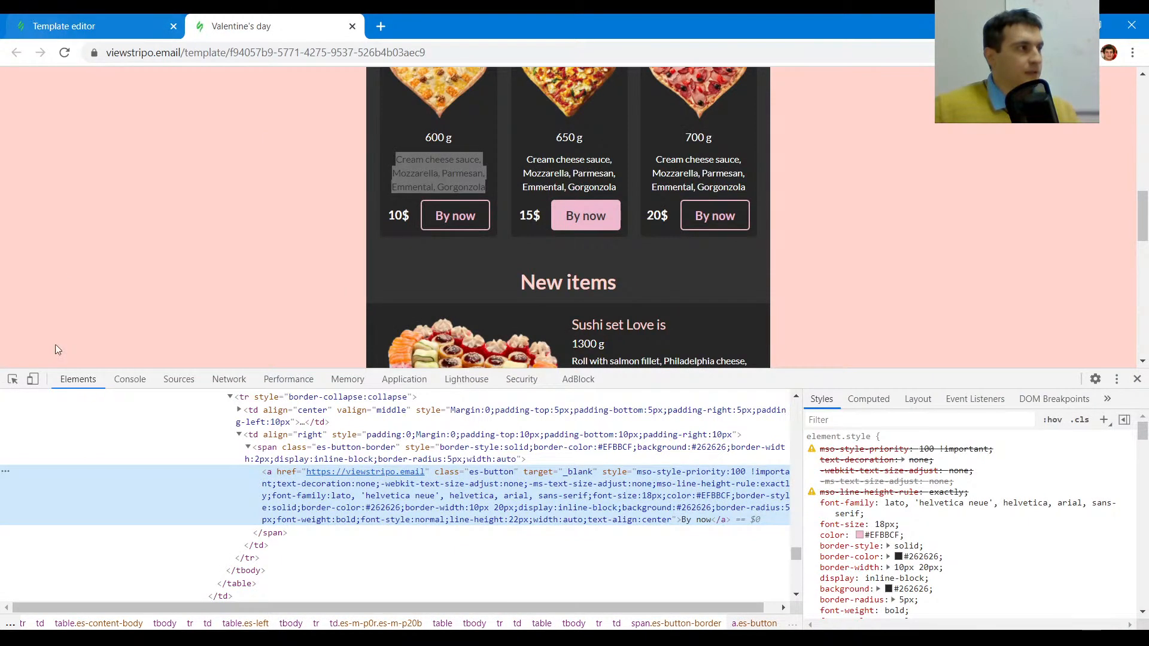
click(872, 534)
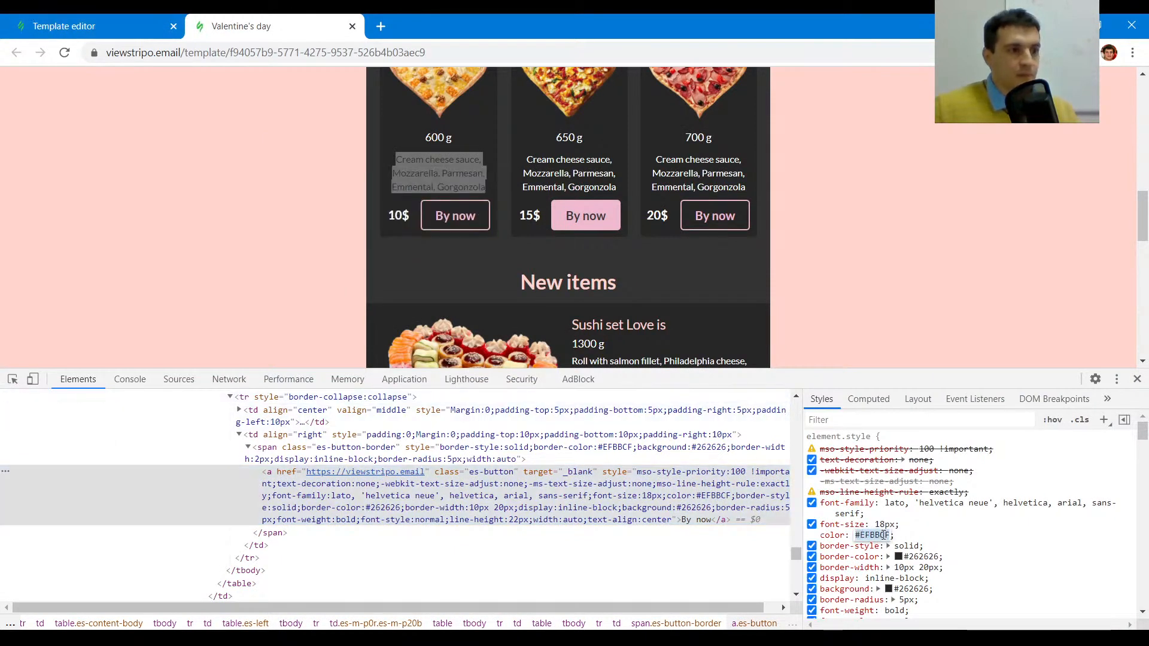
click(28, 19)
text(#efbbcf)
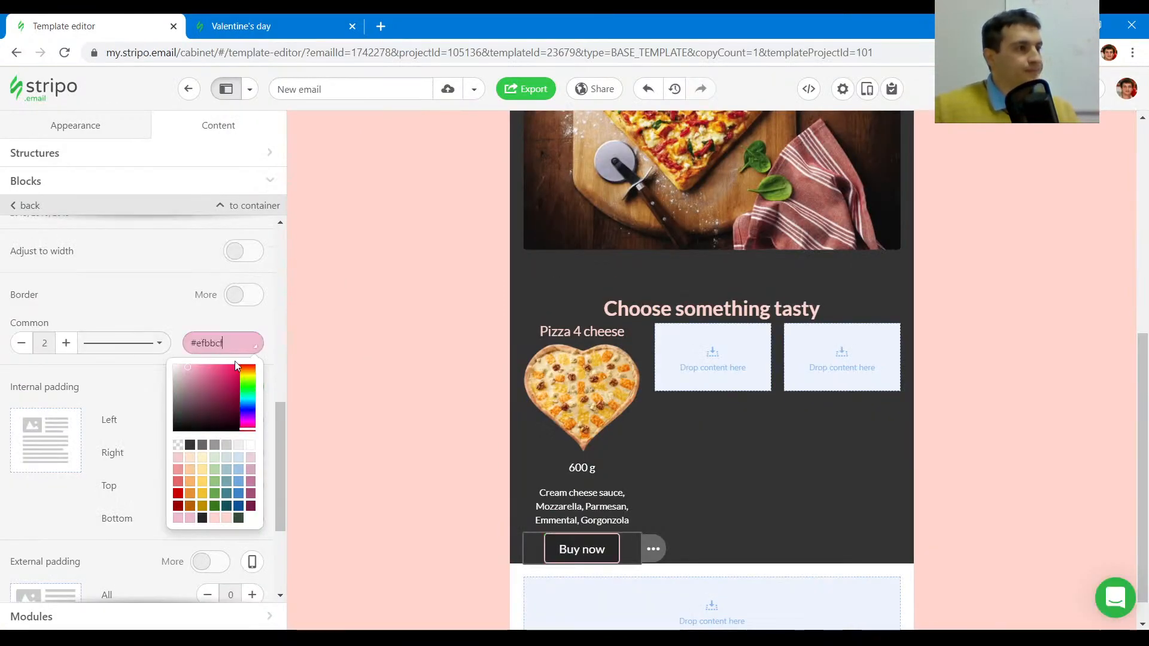
- Set the "Buy now" button's text color to #efbbcf and check it against the reference button's styles
scroll(254, 354, up, 5)
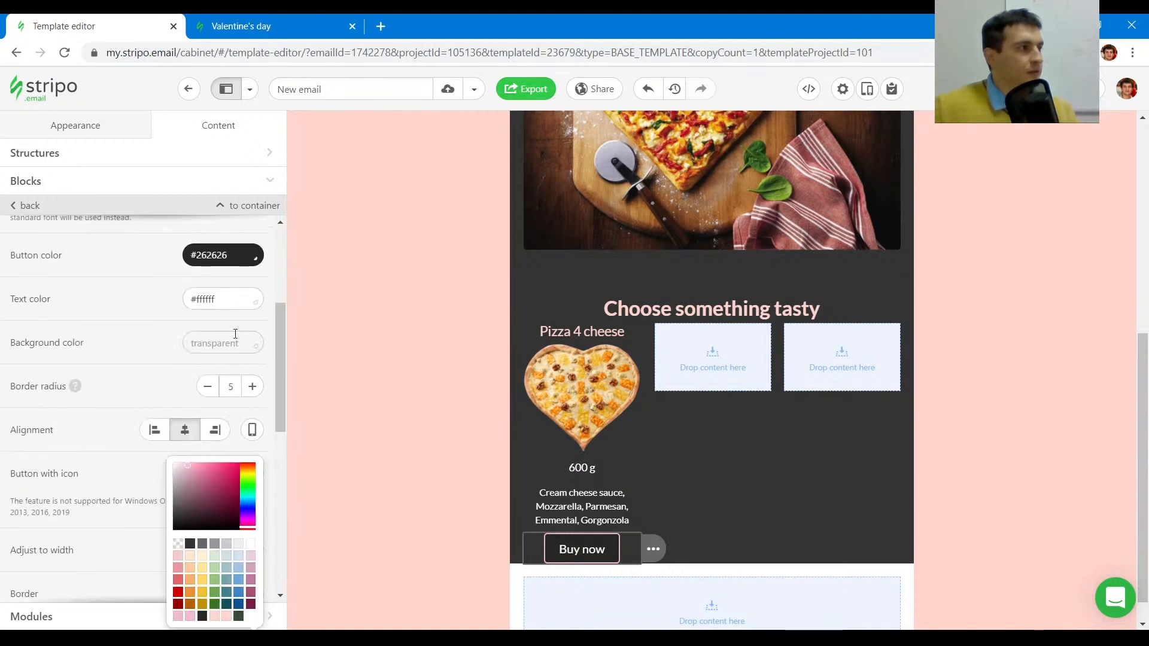
click(243, 252)
click(242, 251)
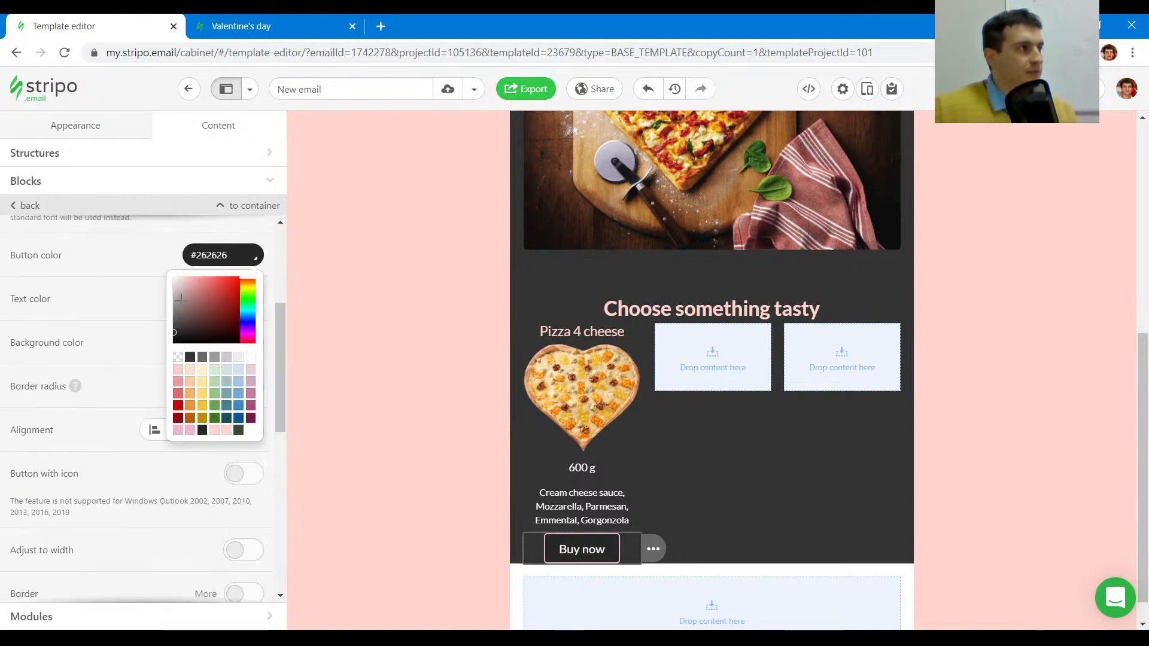
click(233, 298)
text(#efbbcf)
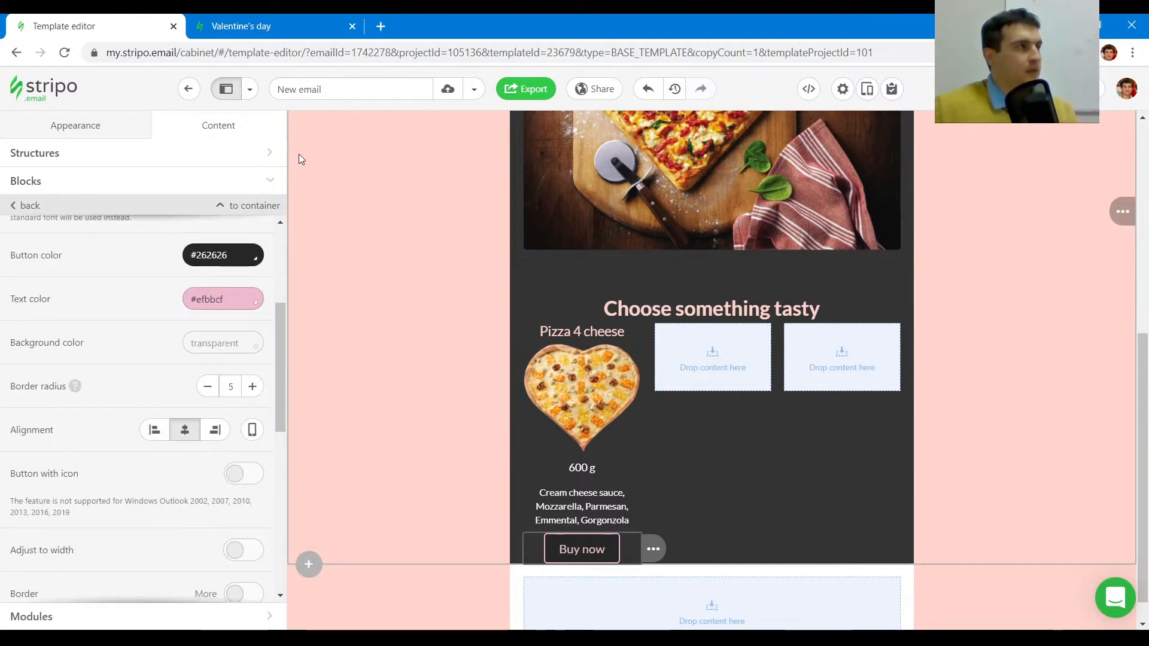
click(254, 20)
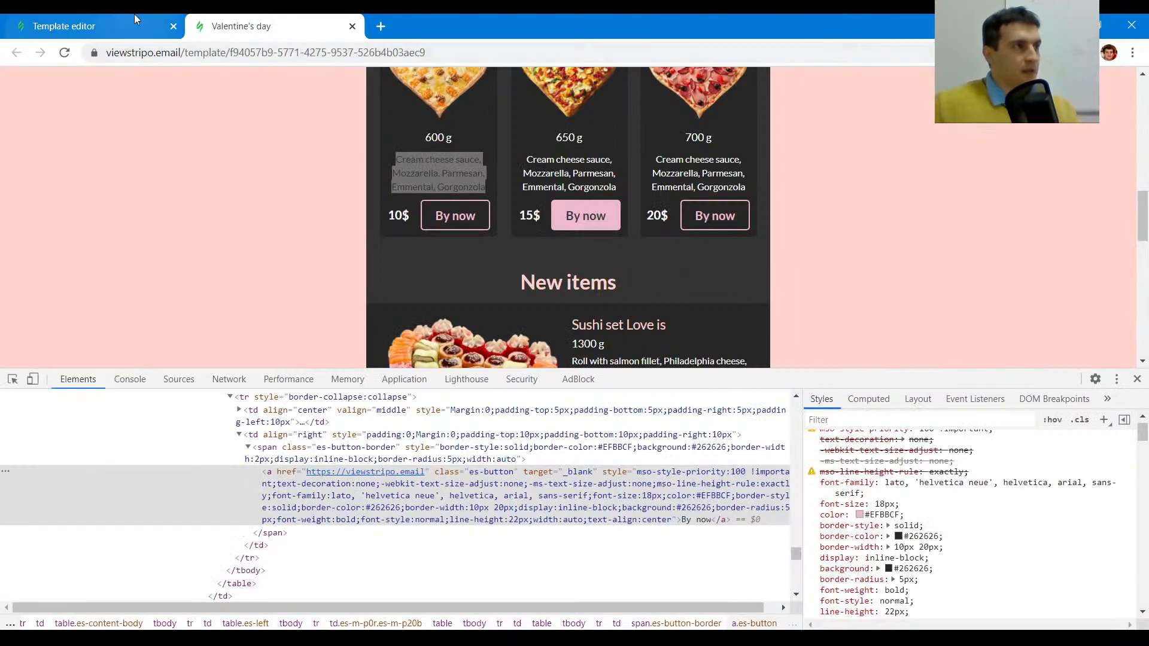
click(100, 19)
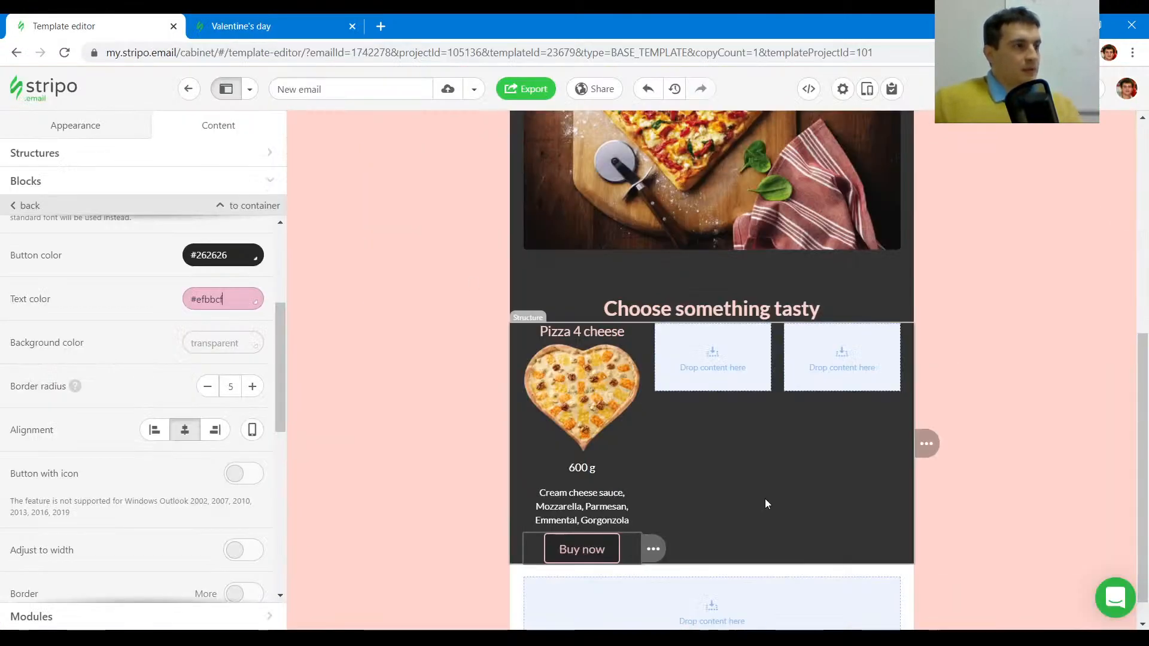
- Try duplicating the "600 g" text block in the first pizza card
scroll(763, 509, down, 1)
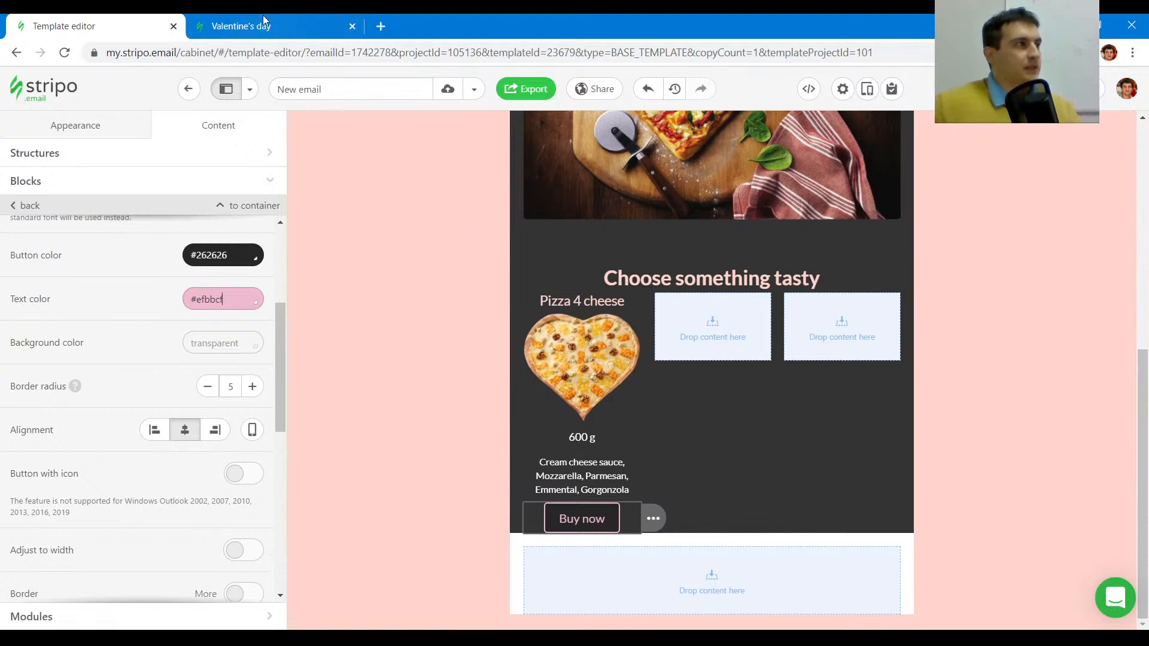
click(589, 439)
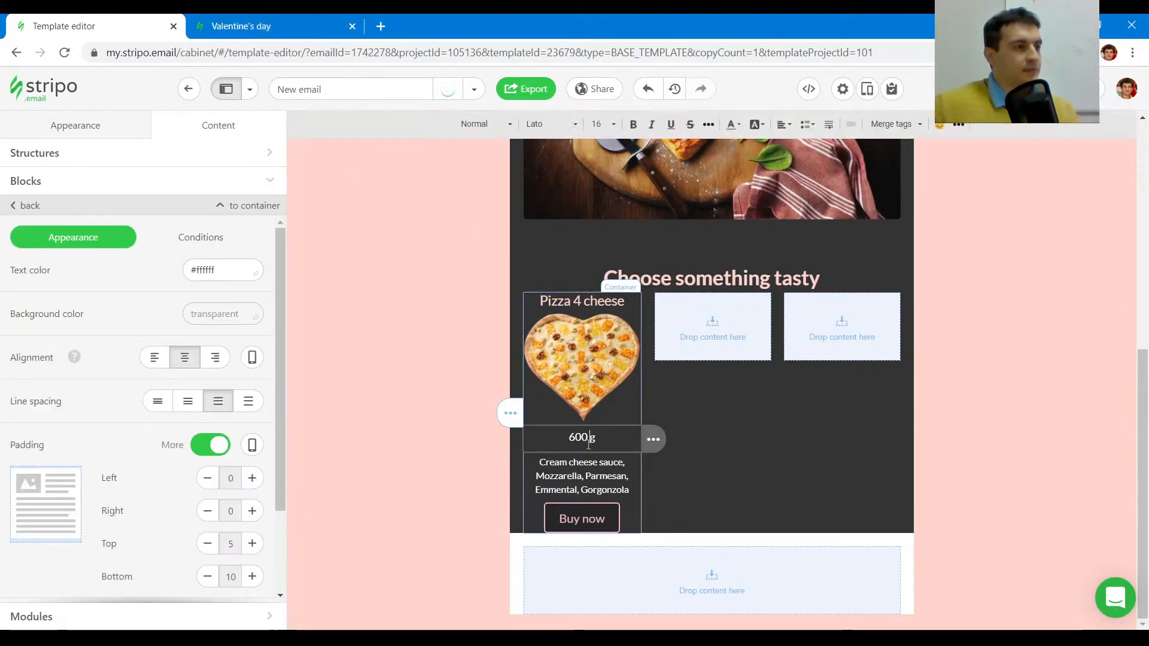
click(679, 440)
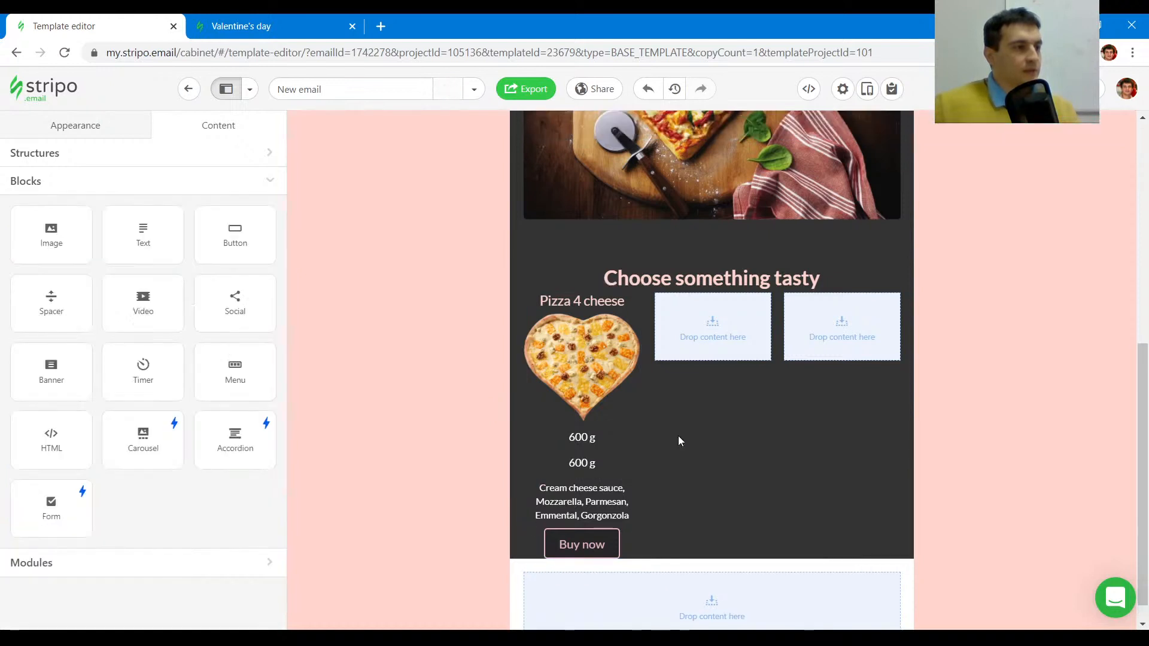
click(704, 440)
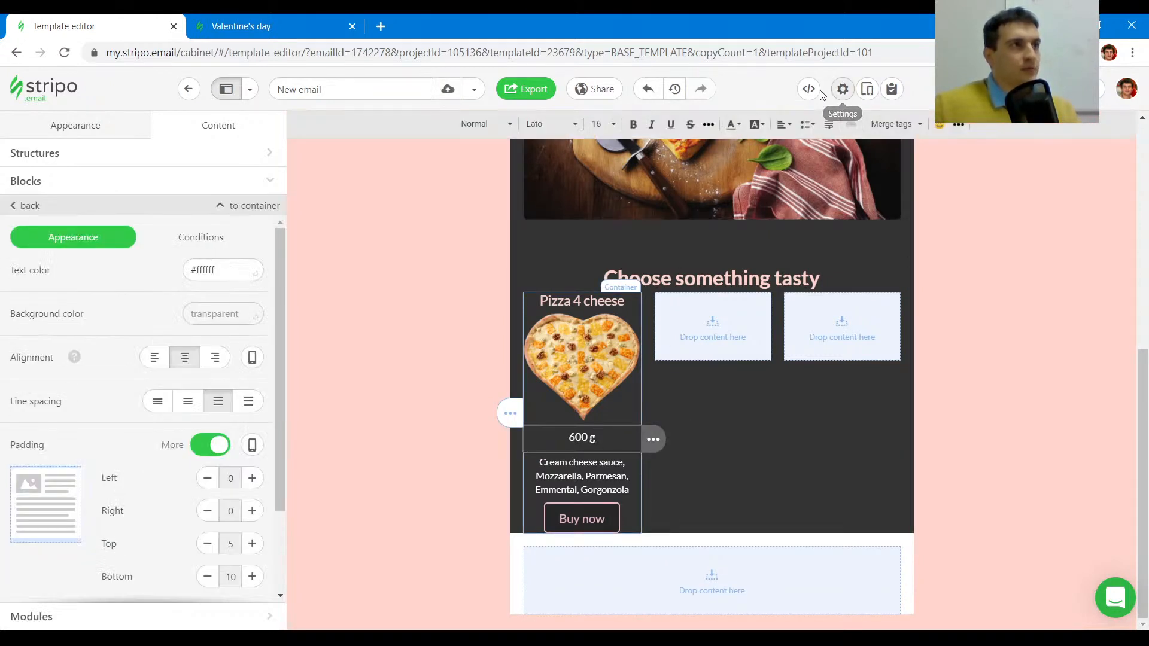
- In the first pizza container's HTML, insert a copy of the "600 g" text cell before the button cell in the same row
click(808, 89)
scroll(557, 266, down, 5)
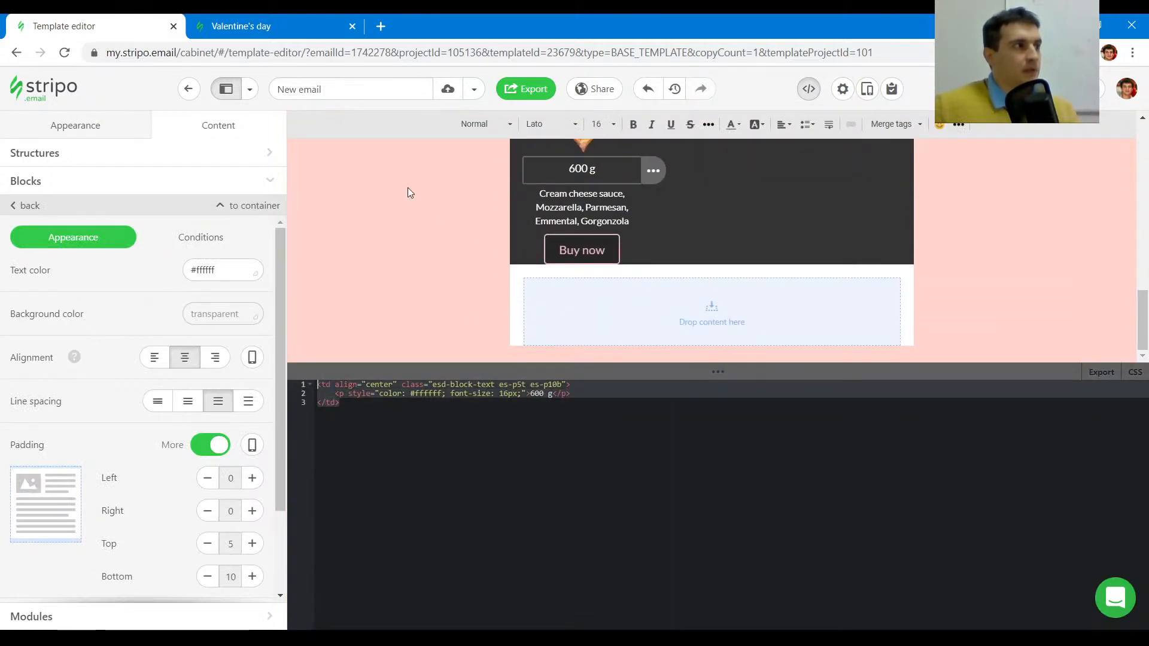
click(629, 246)
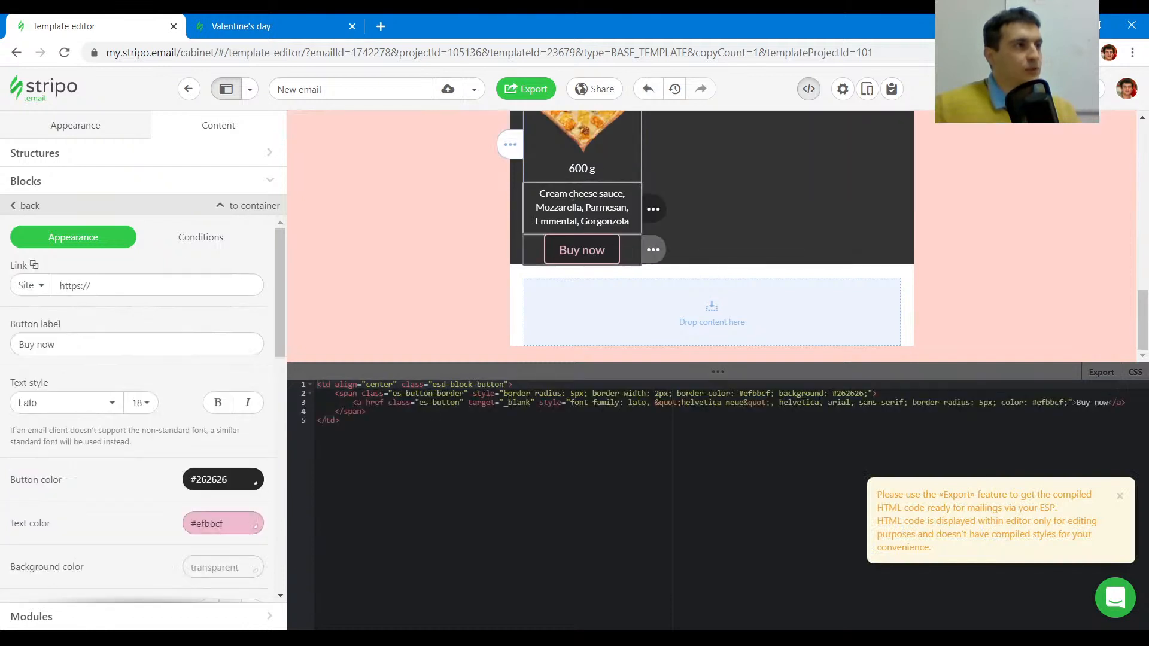
click(261, 207)
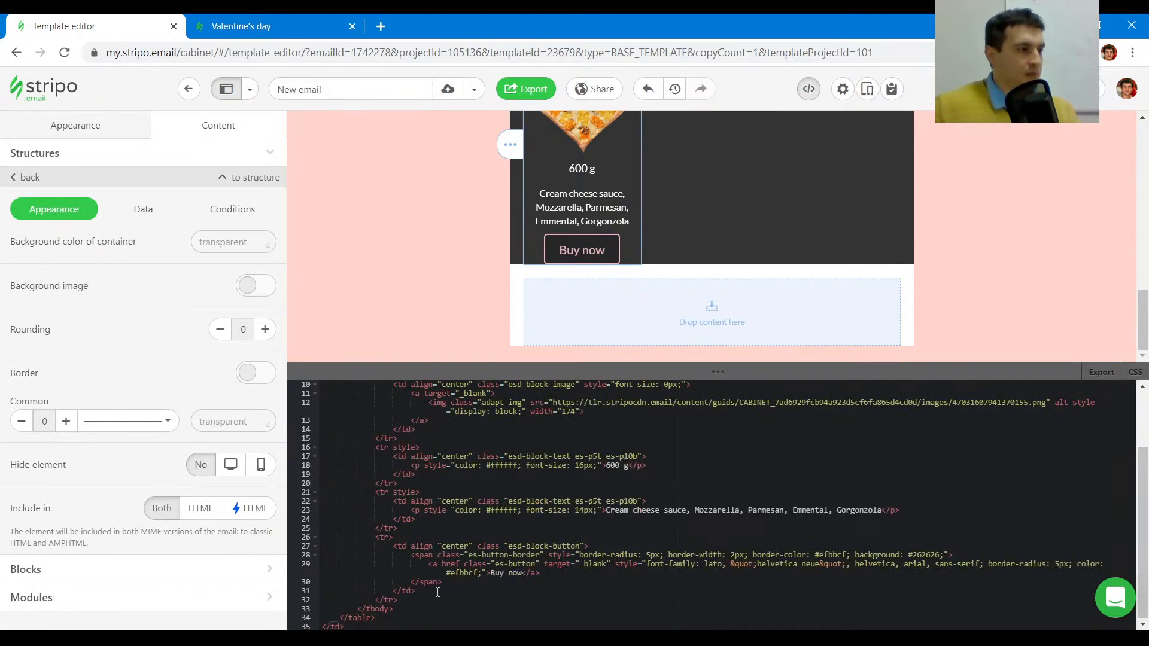
click(405, 537)
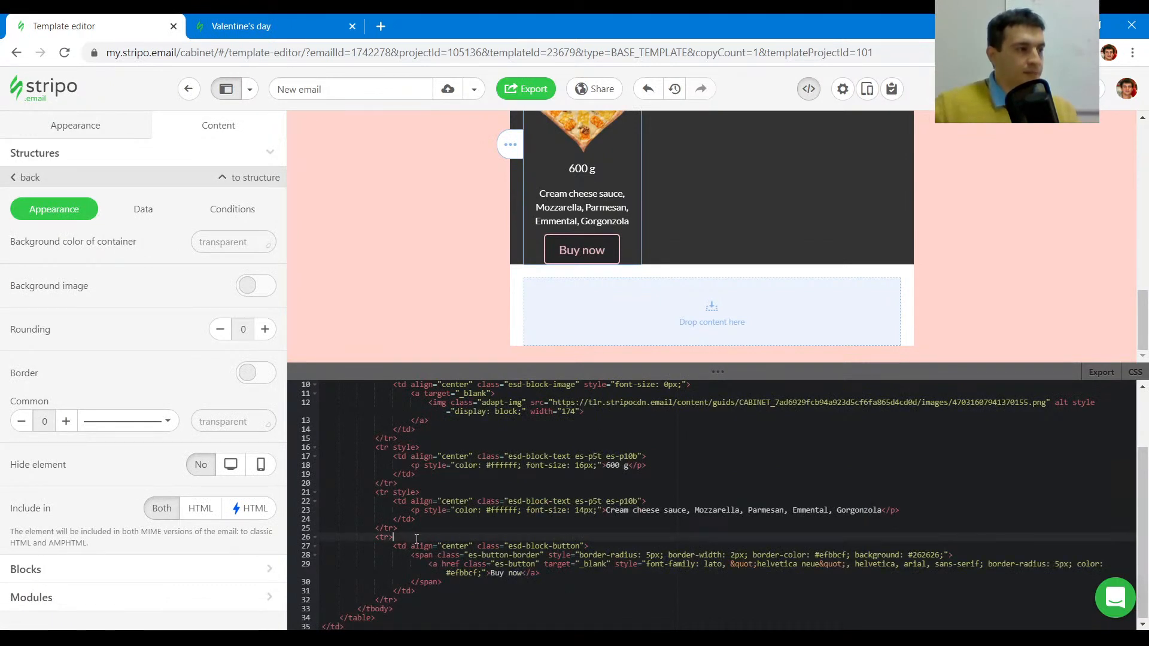
text(<td align="center" class="esd-block-text es-p5t es-p10b">     <p style="color: #ffffff; font-size: 16px;">600 g</p> </td>)
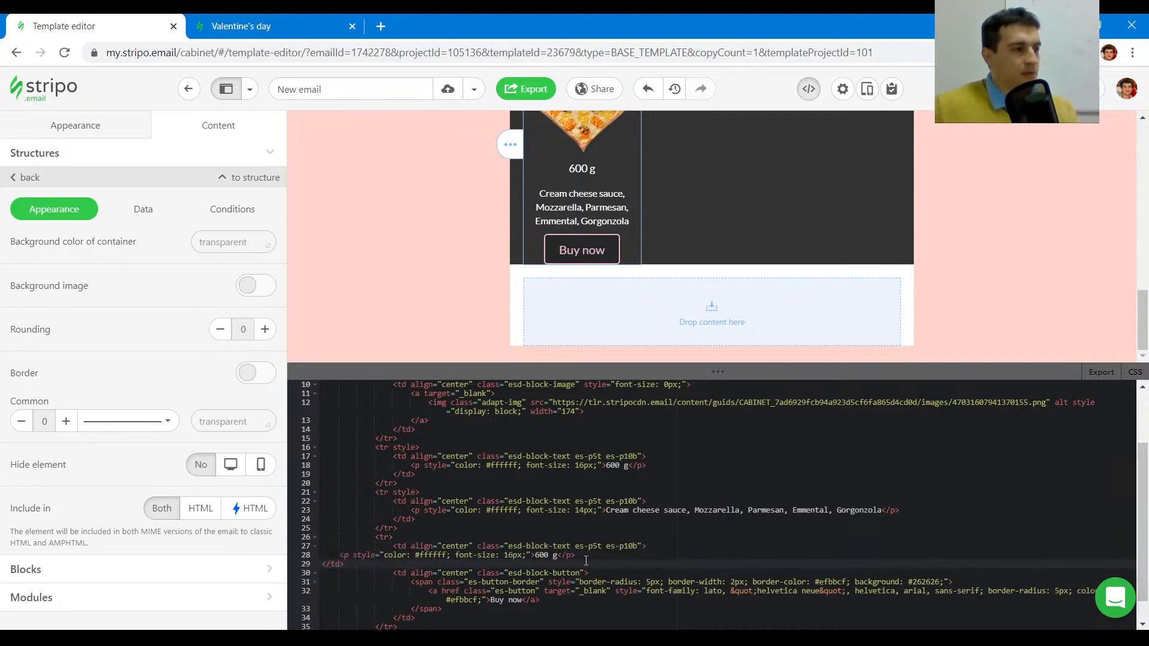
scroll(640, 221, up, 4)
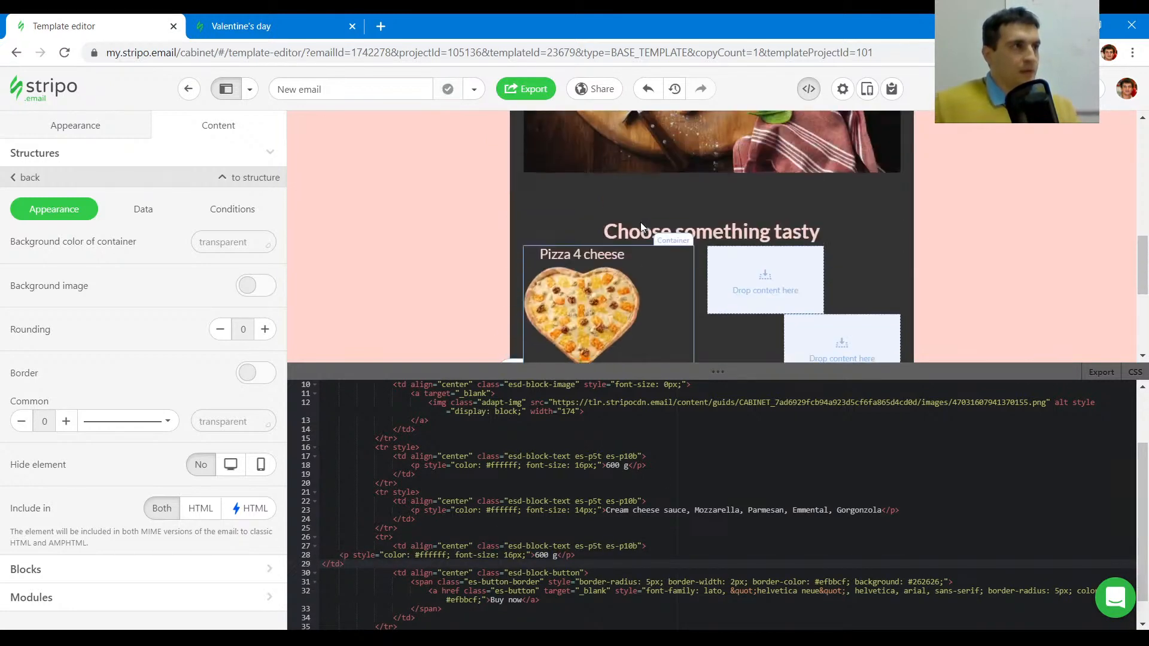
scroll(640, 221, down, 3)
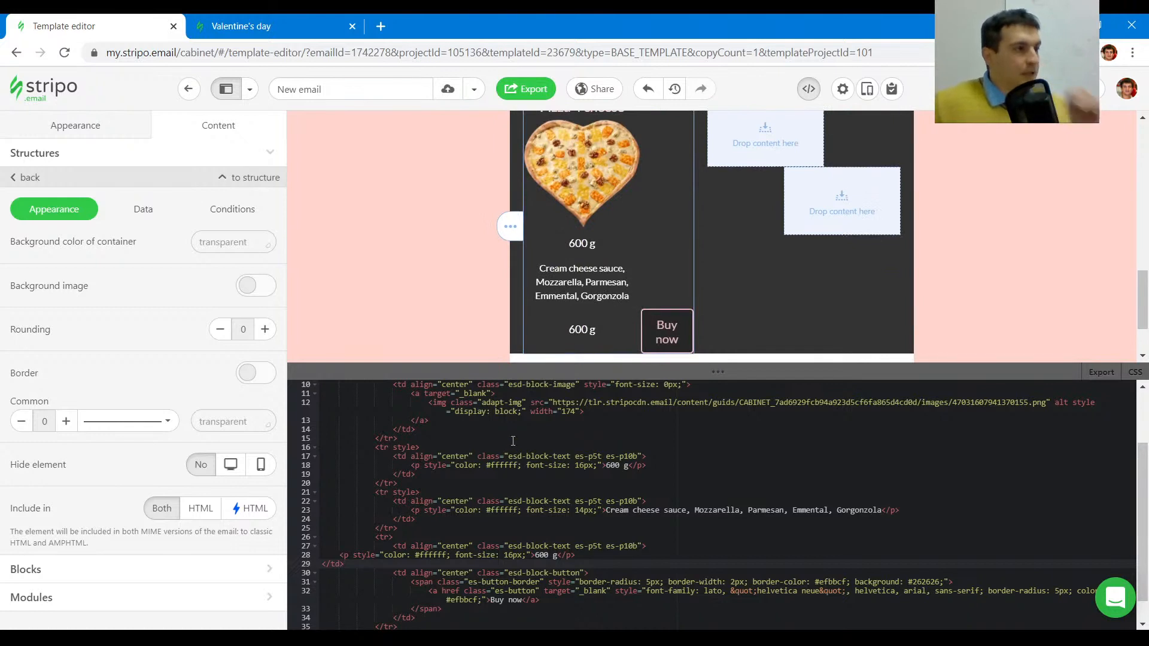
- Add colspan="2" to the table cell holding the ingredients text in the container's HTML
click(477, 501)
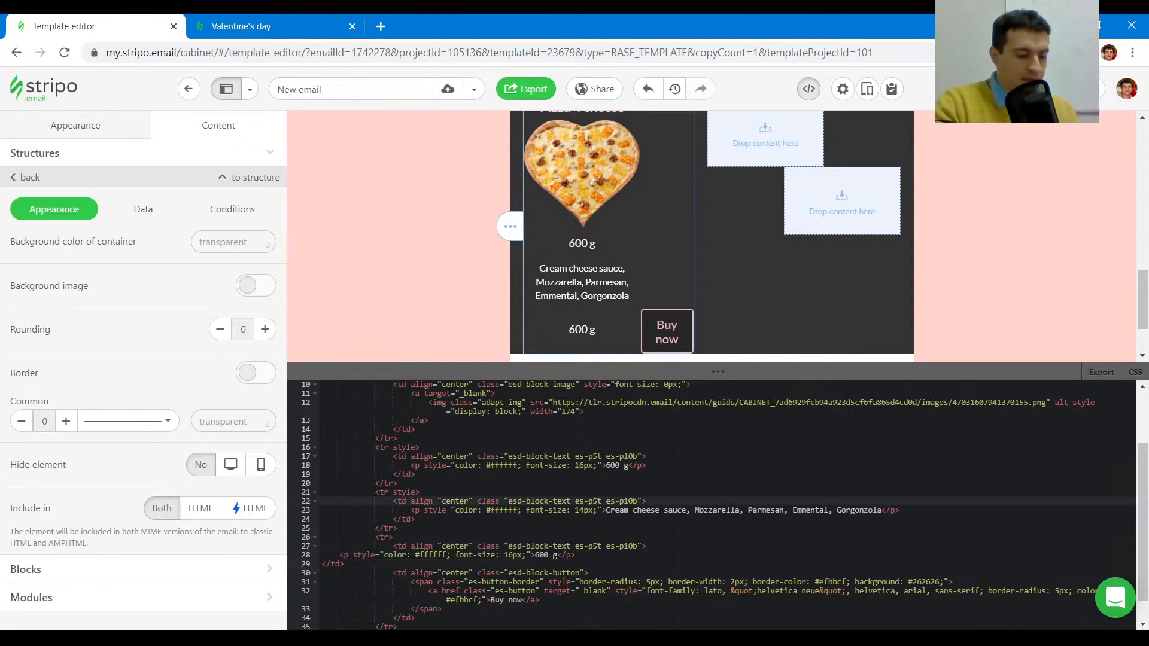
text(colspan)
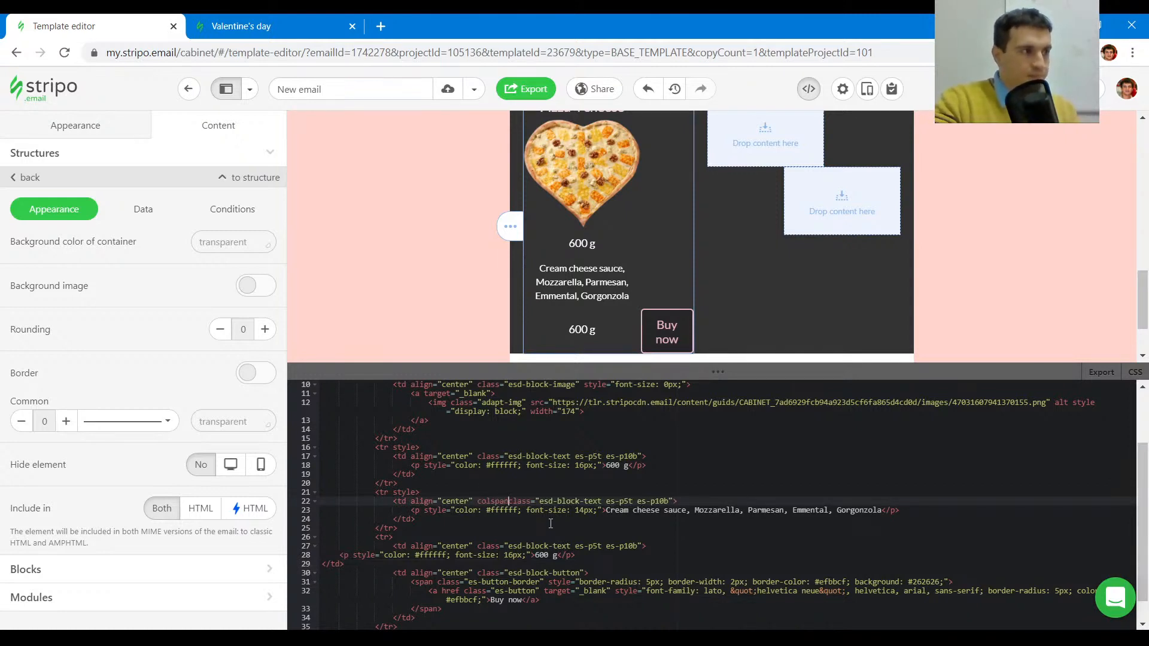
text(=" )
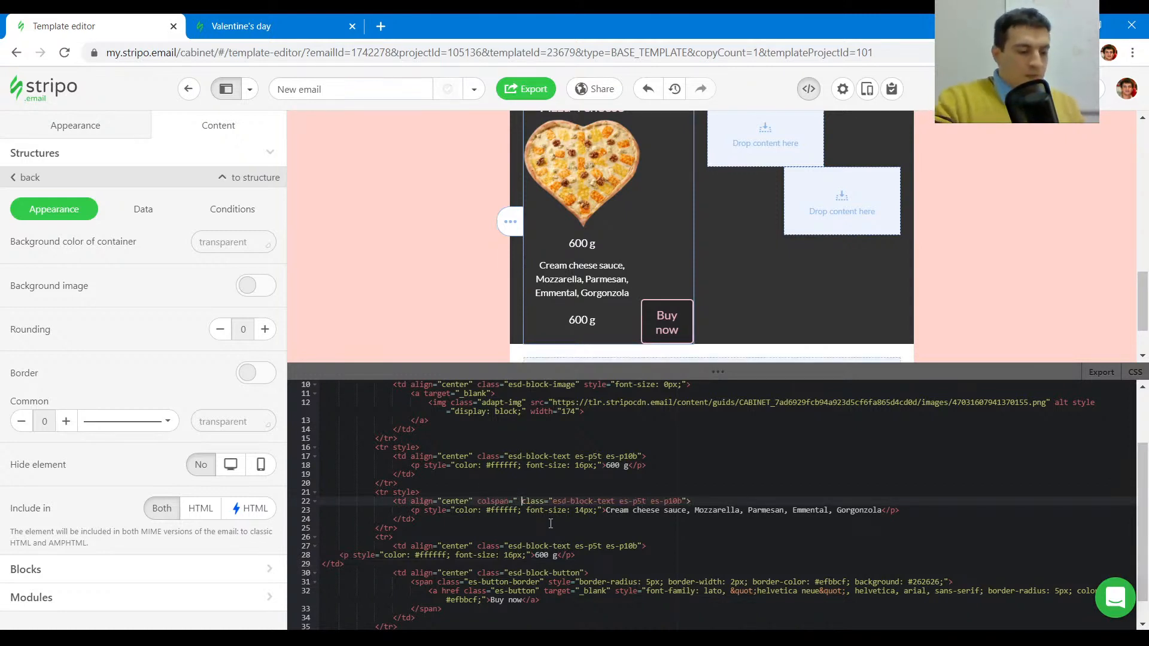
text(")
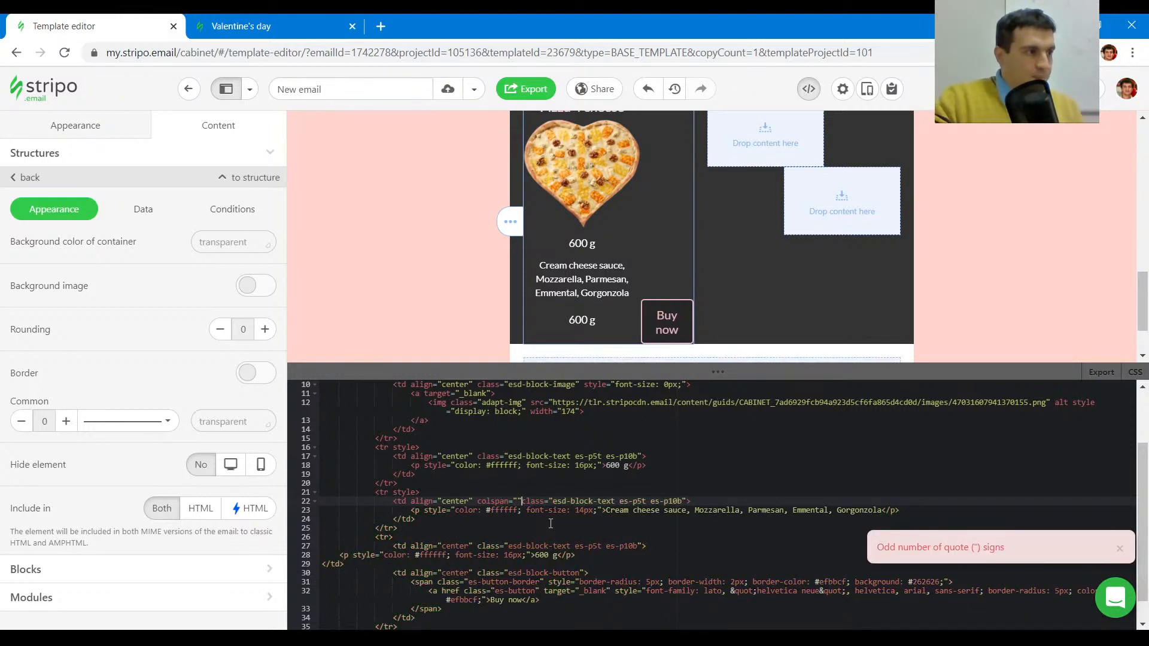
text(2)
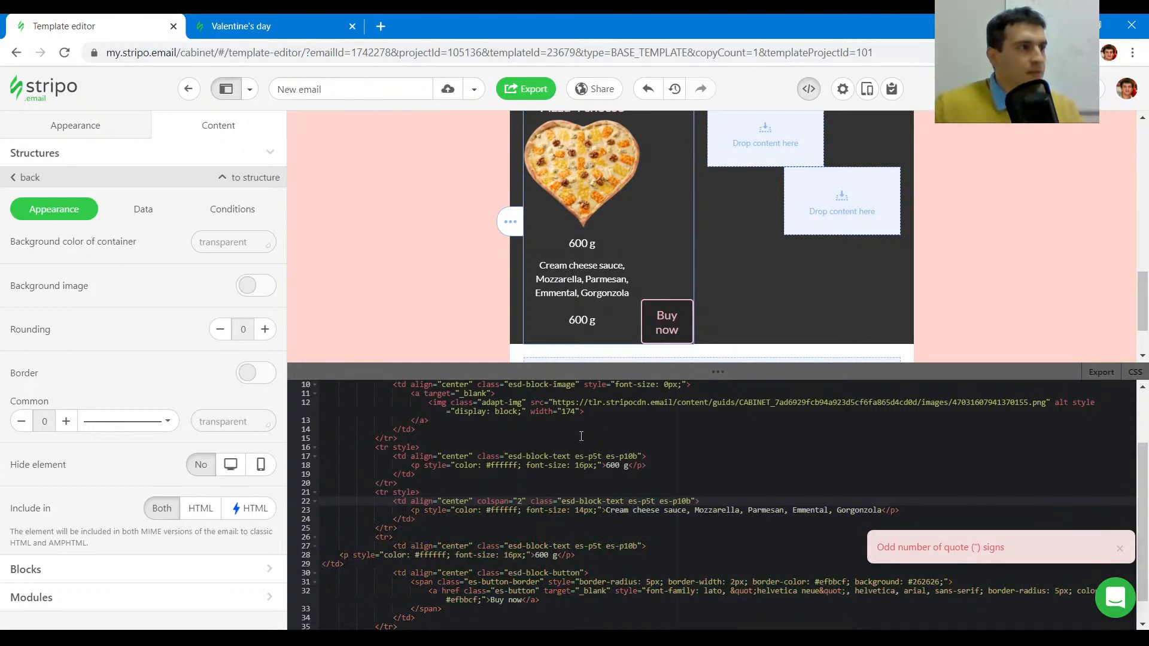
- Add colspan="2" to the weight, pizza image and "Pizza 4 cheese" heading cells as well, and close the code editor
click(503, 501)
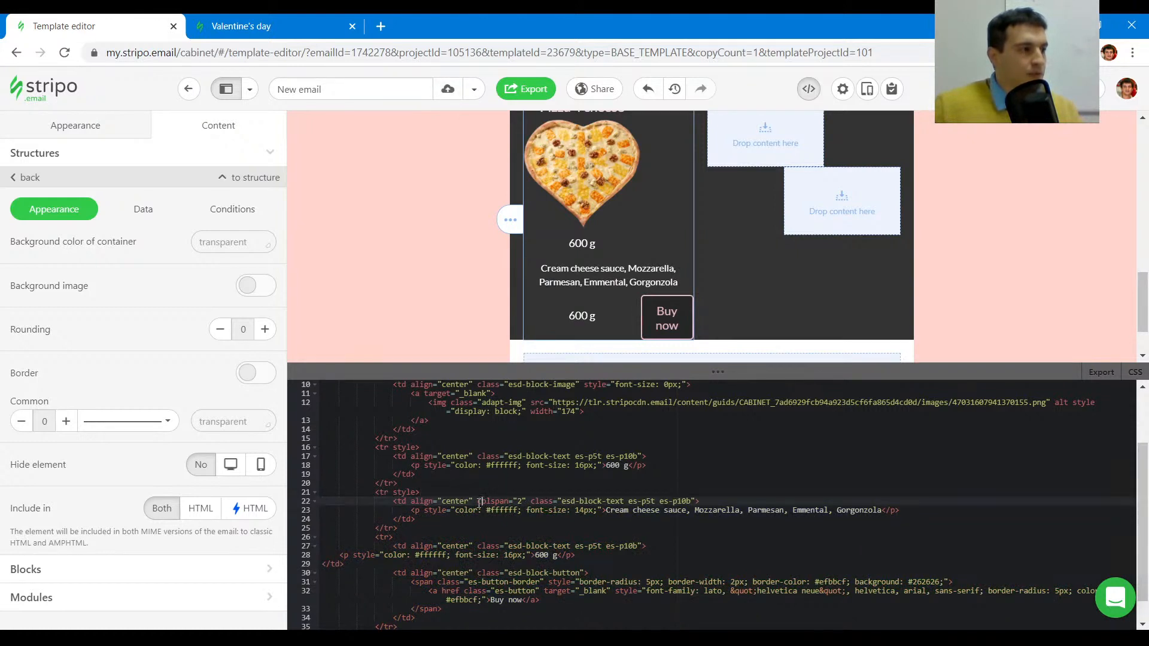
click(478, 456)
text(colspan="2")
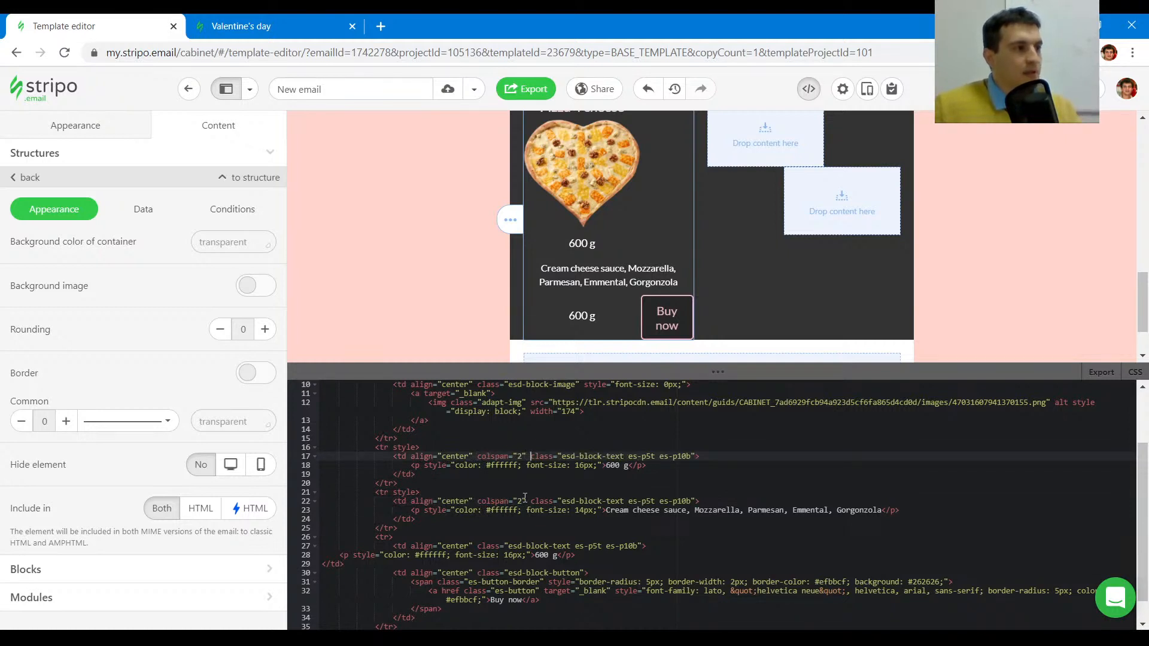
scroll(524, 497, up, 1)
click(481, 434)
text(colspan="2")
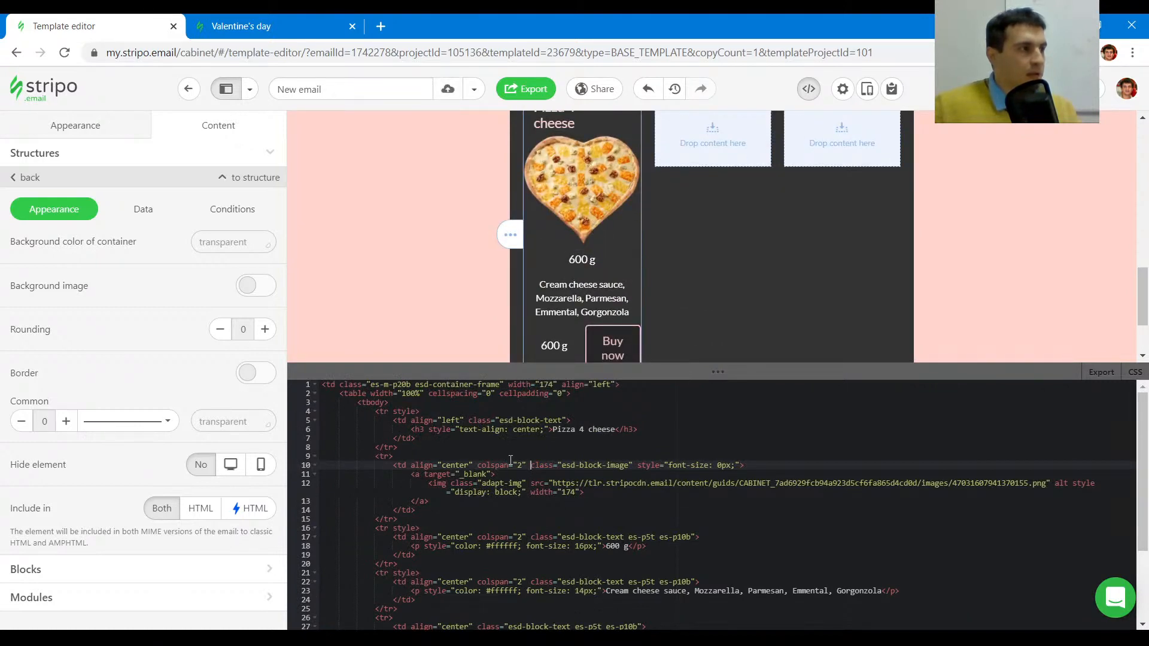
click(467, 420)
text(colspan="2")
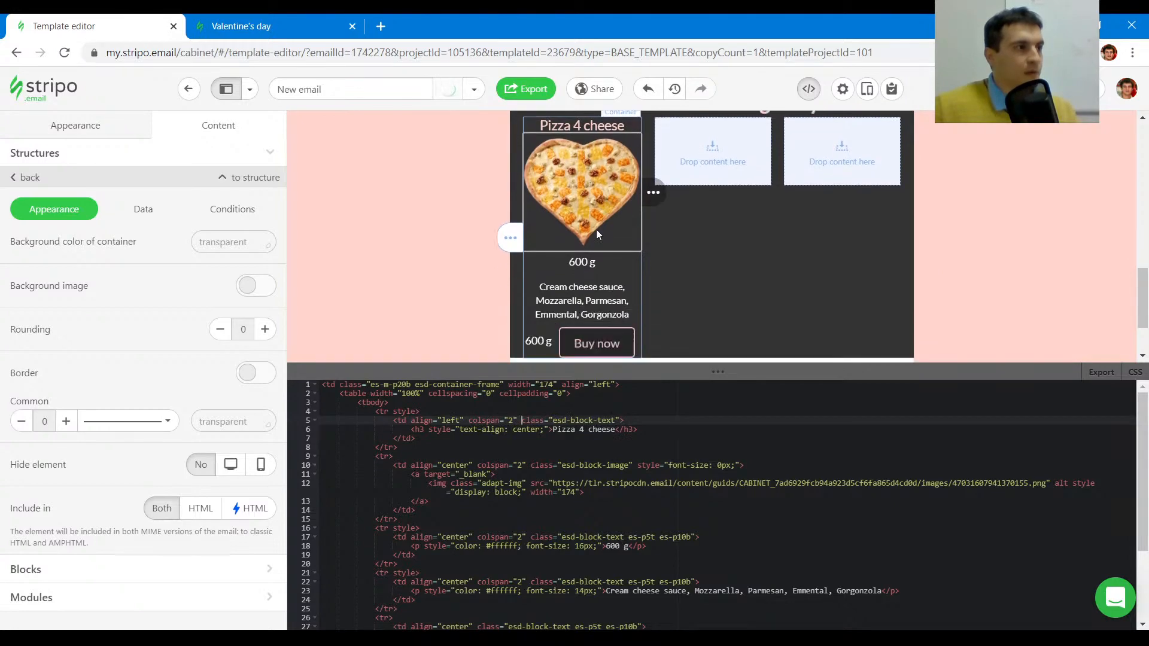
click(809, 88)
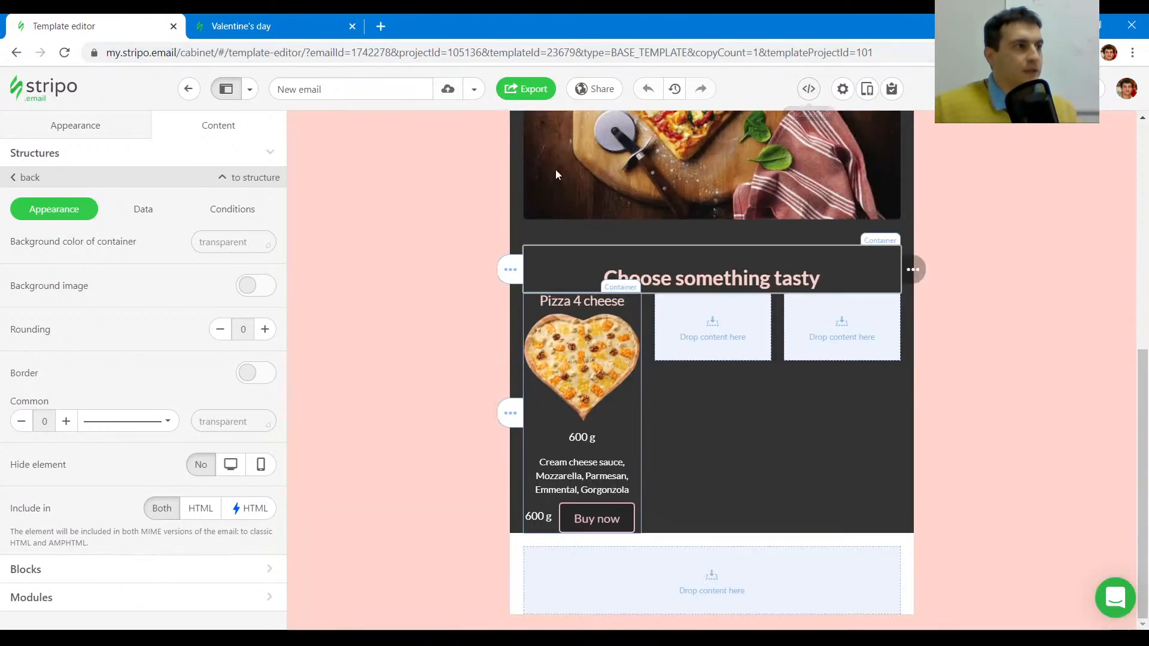
- Replace the "600 g" text beside the "Buy now" button with the reference card's bold price "10$"
click(273, 20)
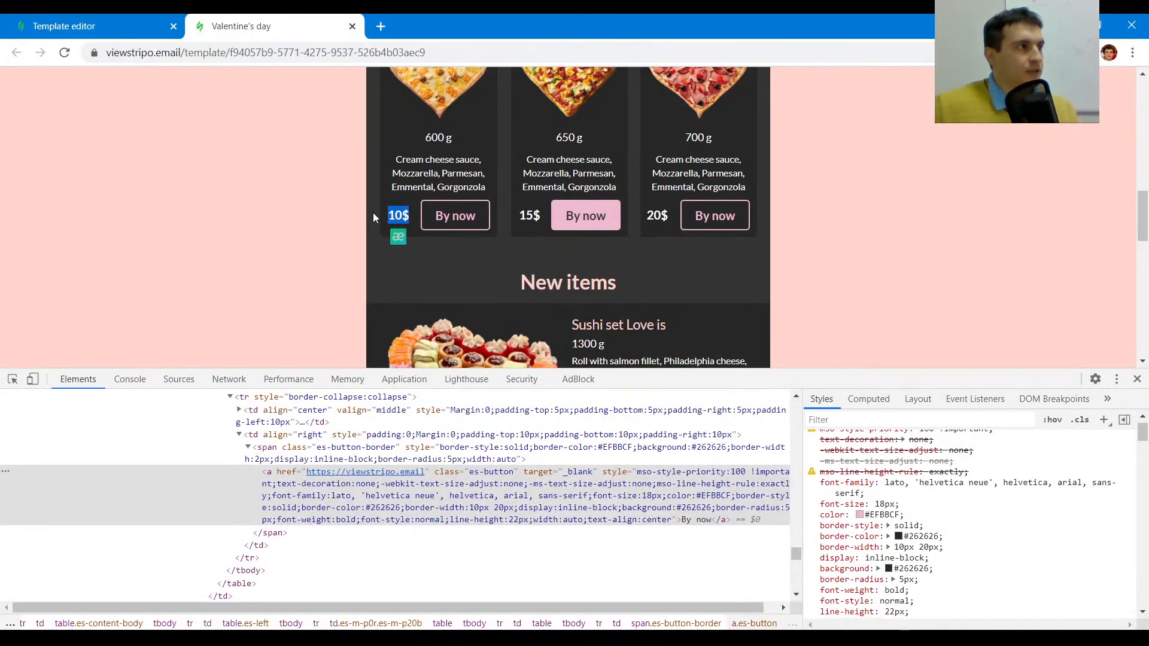
click(64, 26)
click(543, 516)
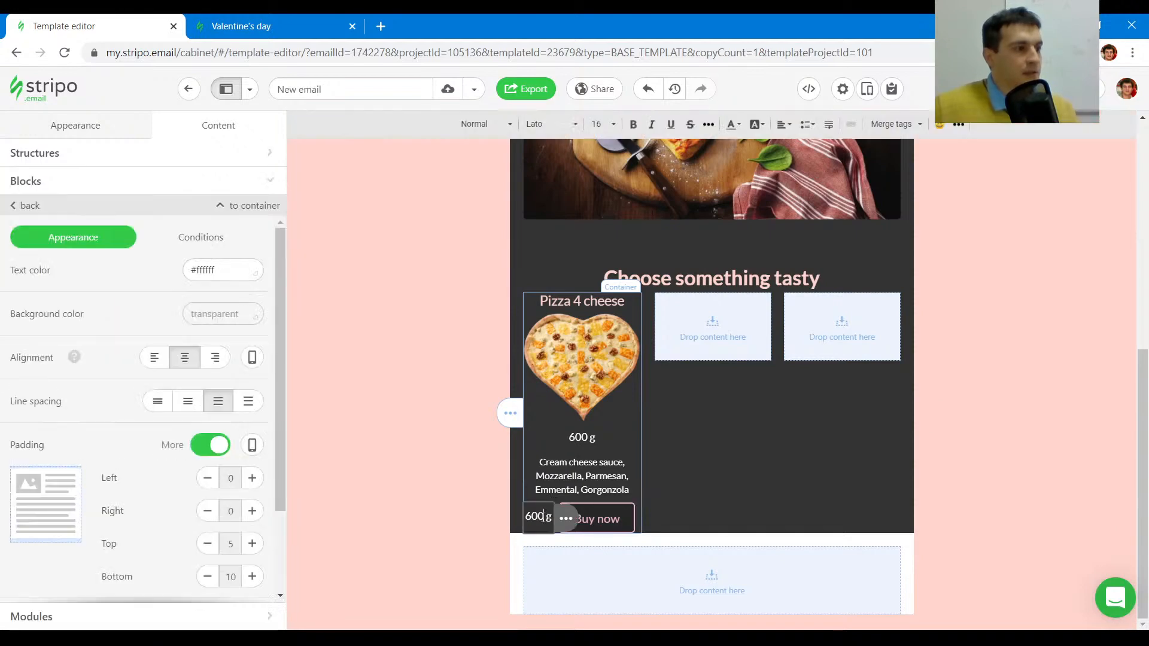
triple_click(543, 515)
text(10$)
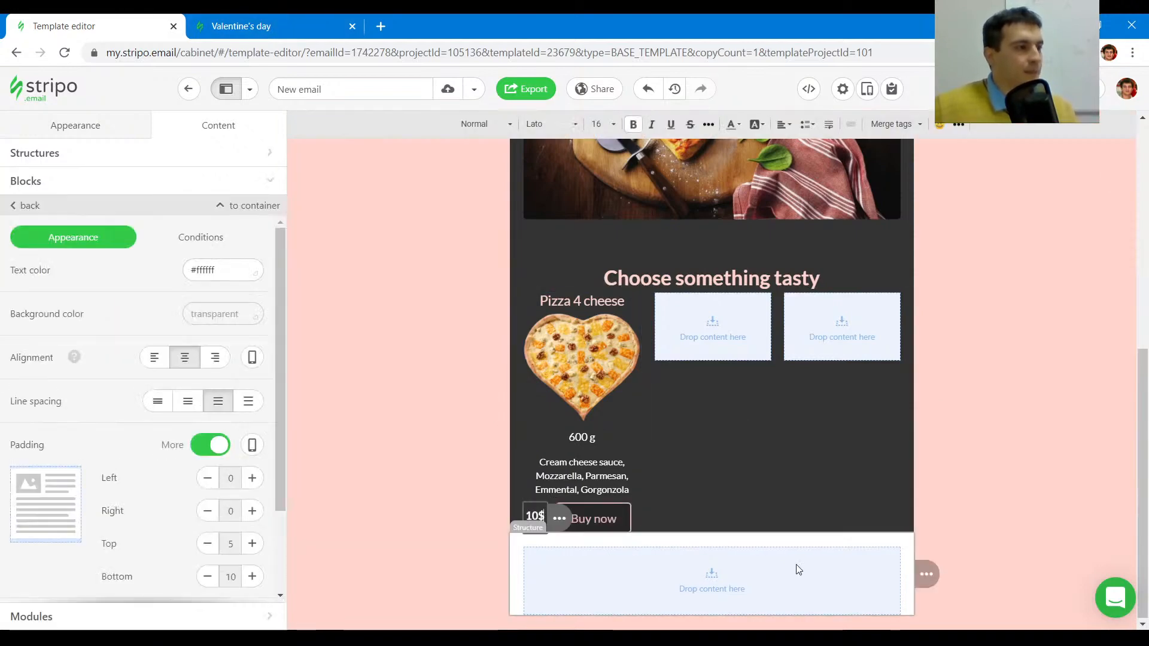
- Check the reference card's spacing, and set the "Pizza 4 cheese" heading's padding to 10 on all sides
click(734, 465)
click(243, 20)
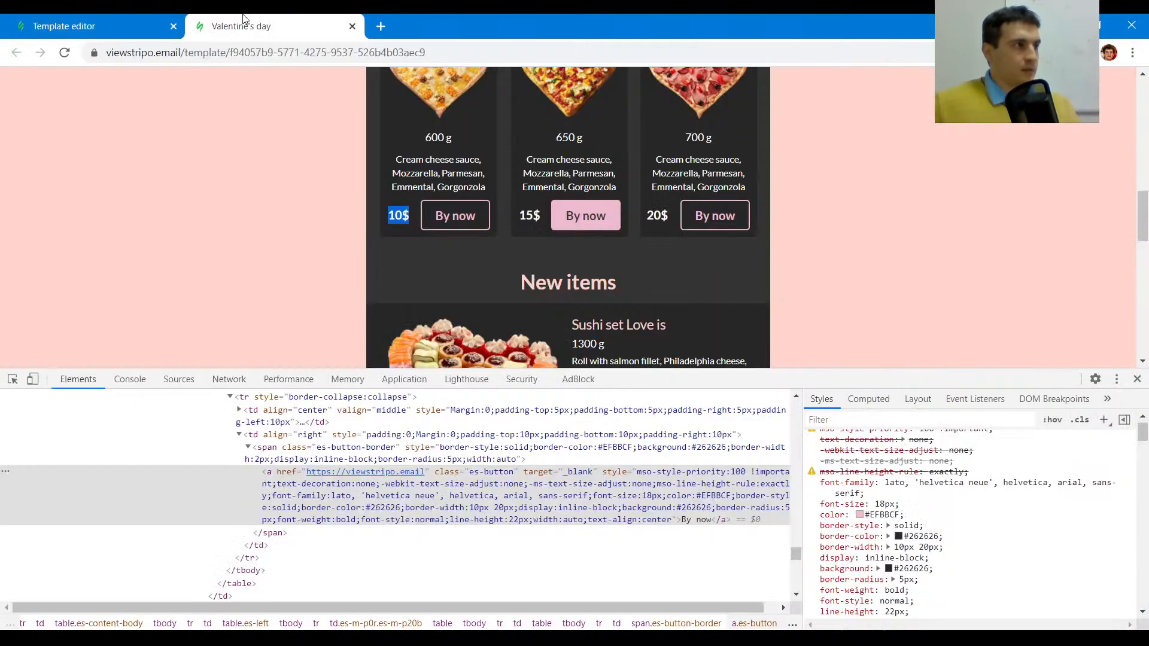
click(12, 379)
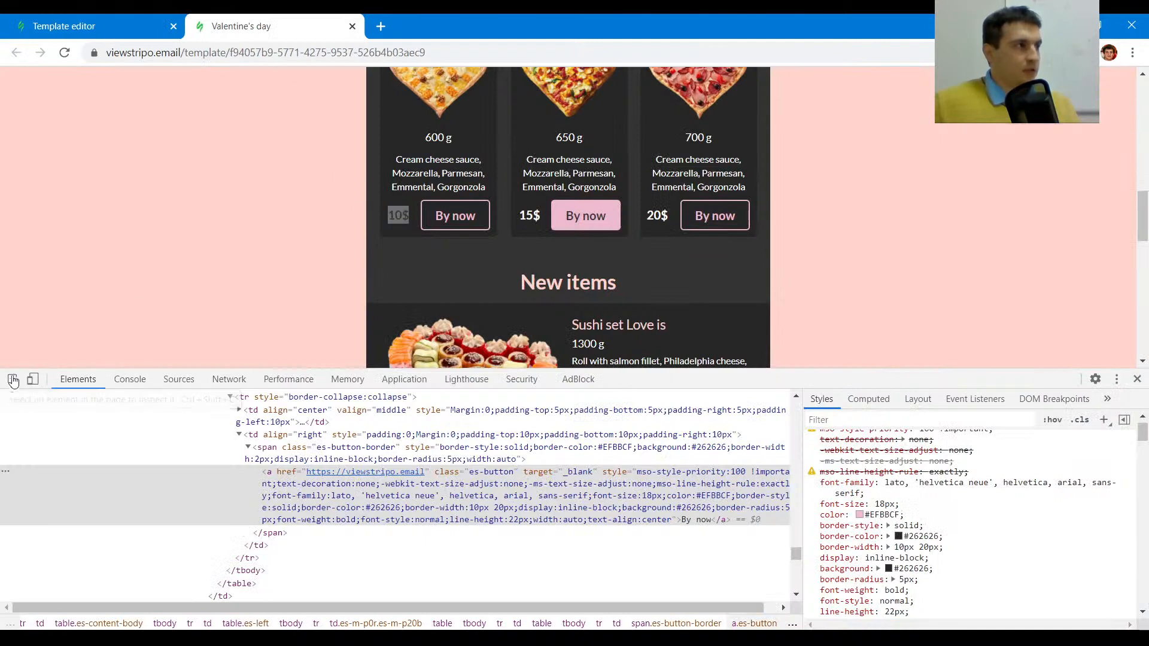
scroll(389, 182, up, 2)
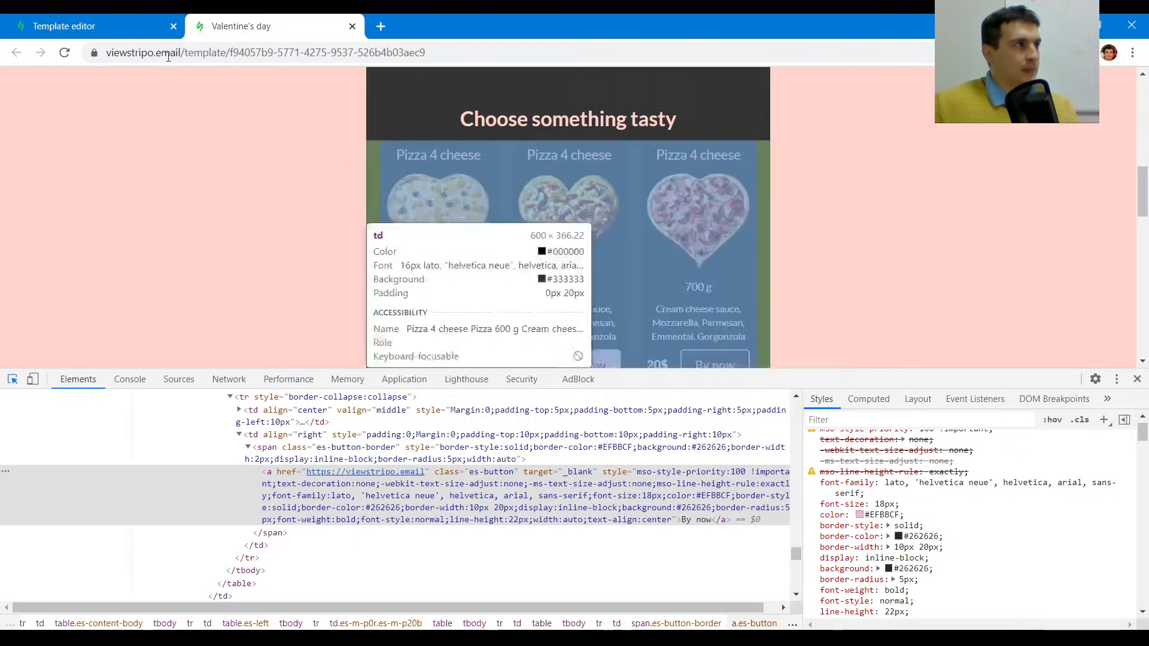
click(64, 25)
click(573, 301)
scroll(112, 401, down, 1)
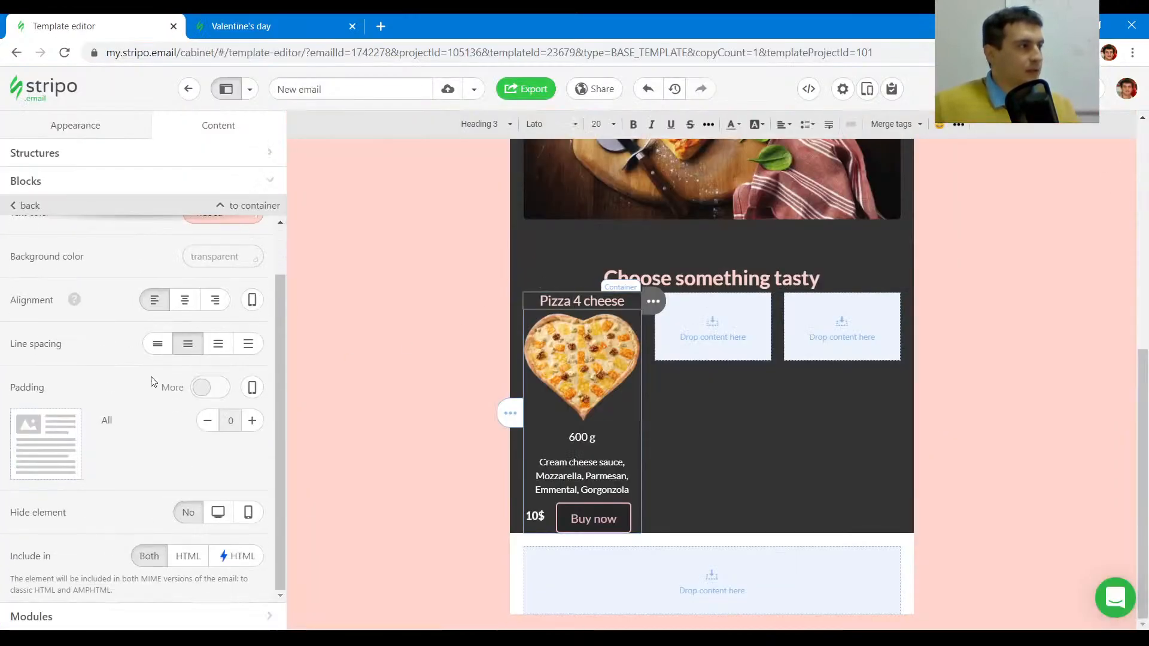
click(248, 420)
click(248, 420)
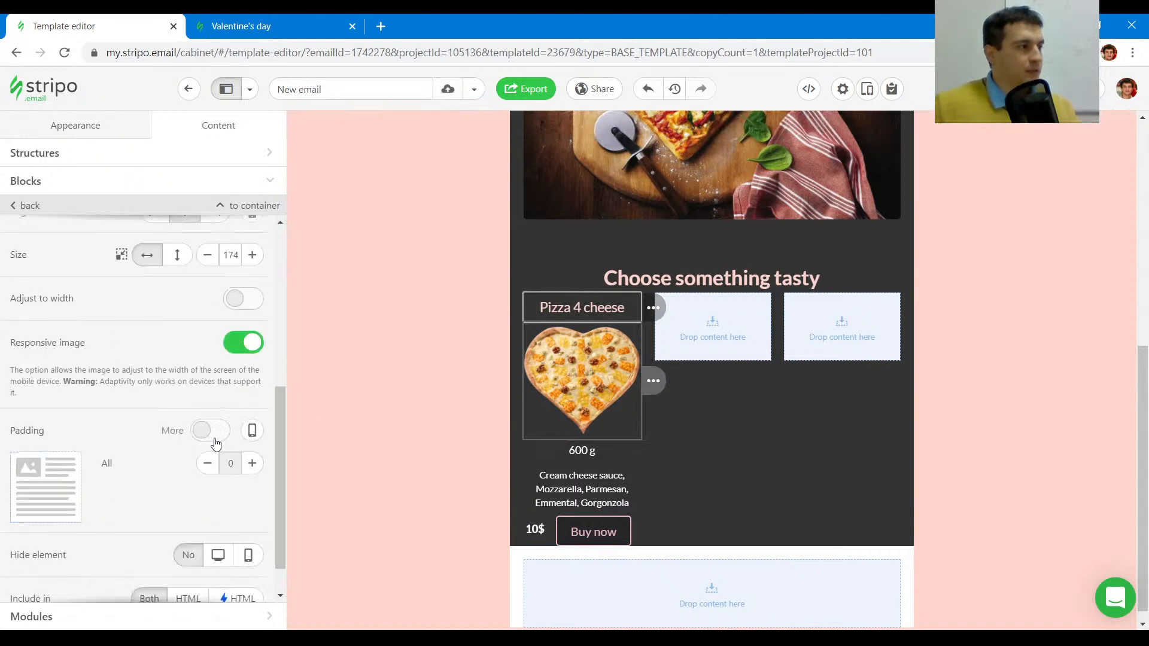
- Enable separate side paddings for the heart pizza image and set left and right to 10
scroll(216, 441, down, 1)
click(206, 390)
click(249, 420)
click(249, 420)
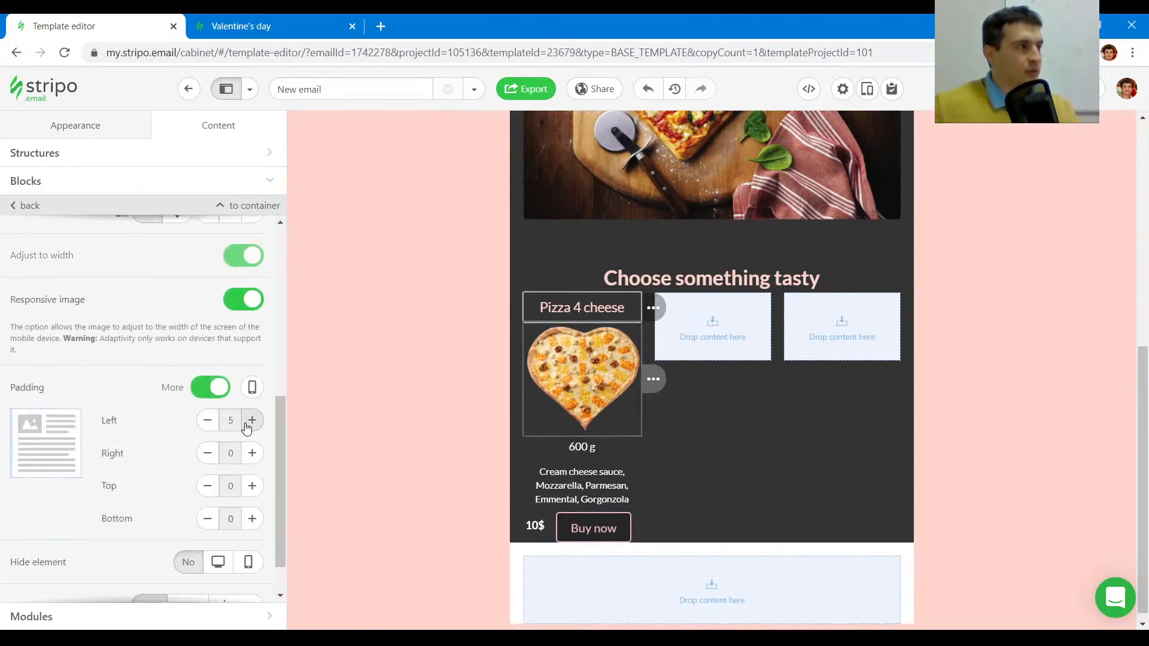
click(252, 453)
click(252, 453)
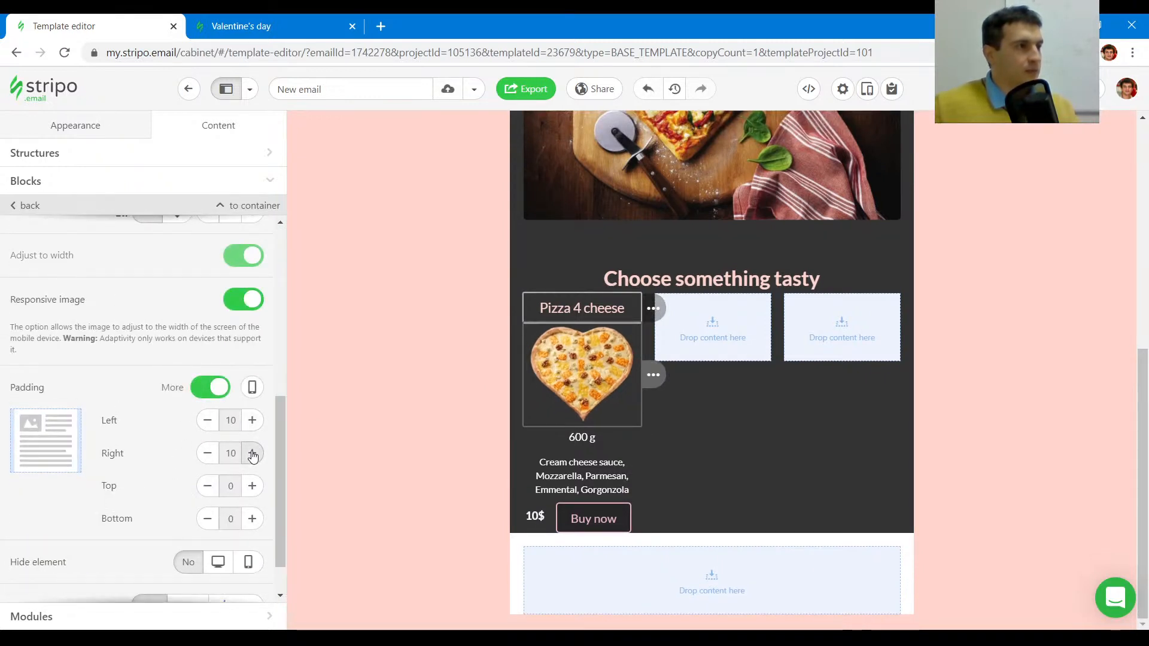
- Set the left padding of the "10$" price block beside the button to 10
click(591, 431)
click(585, 475)
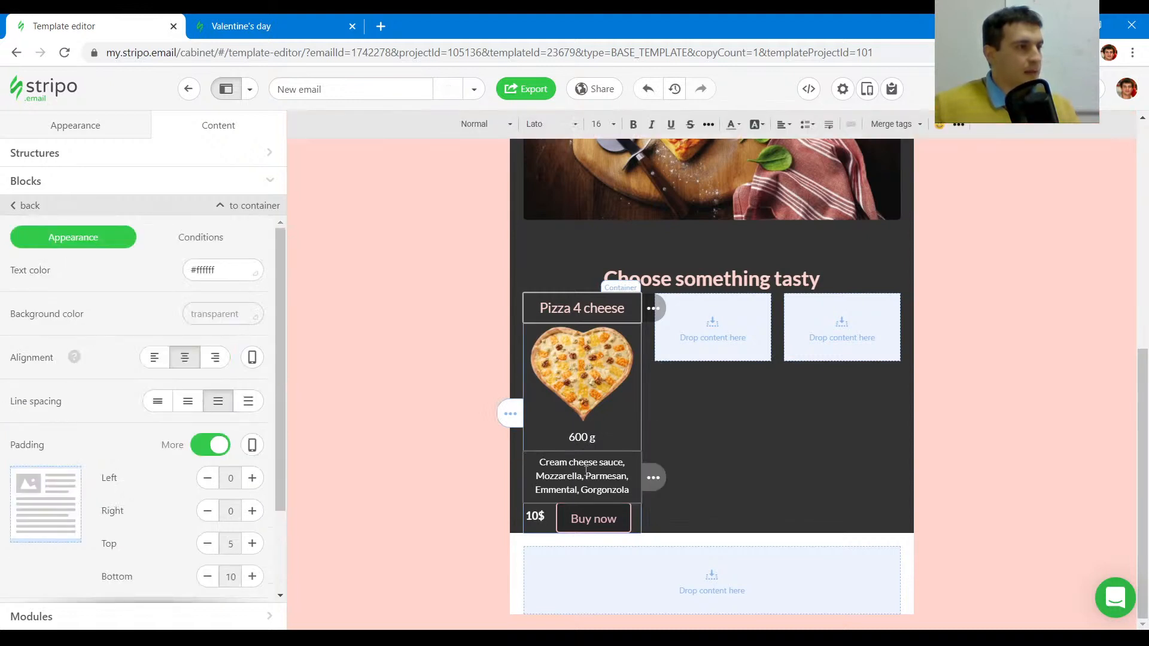
click(536, 518)
scroll(146, 449, down, 2)
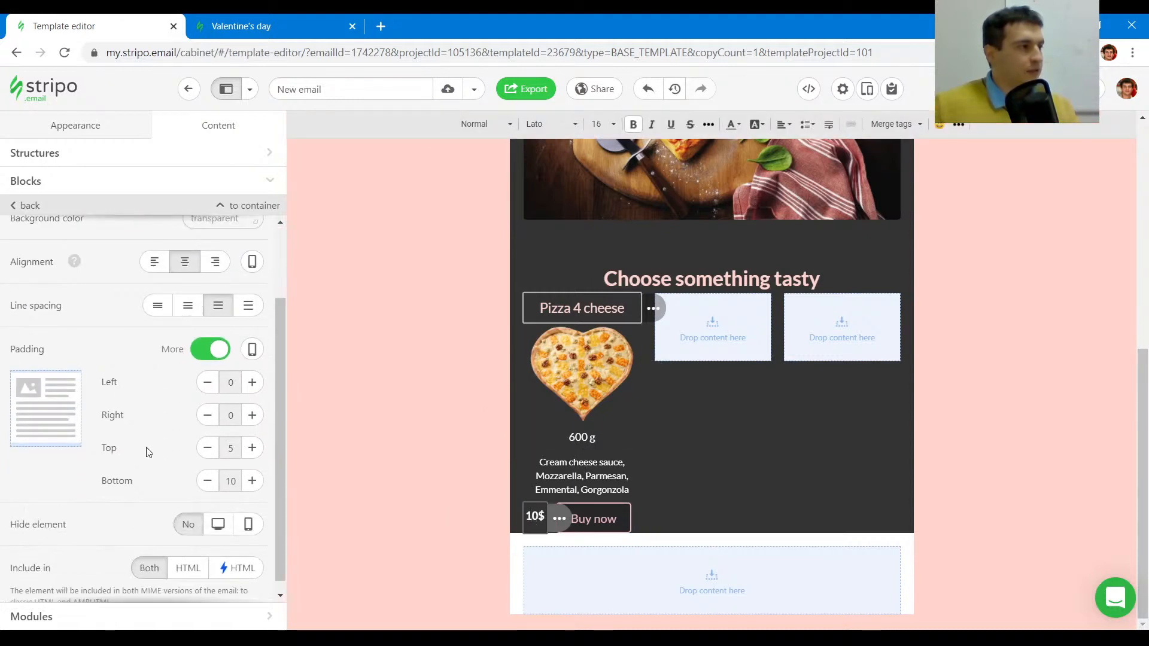
click(252, 371)
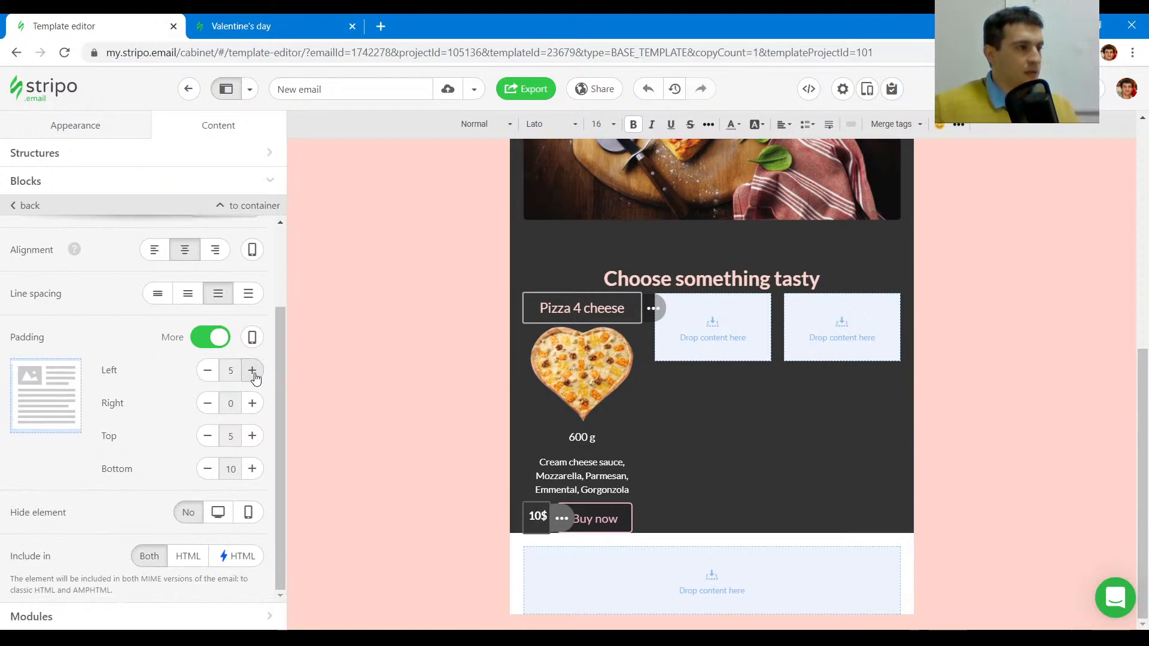
click(252, 372)
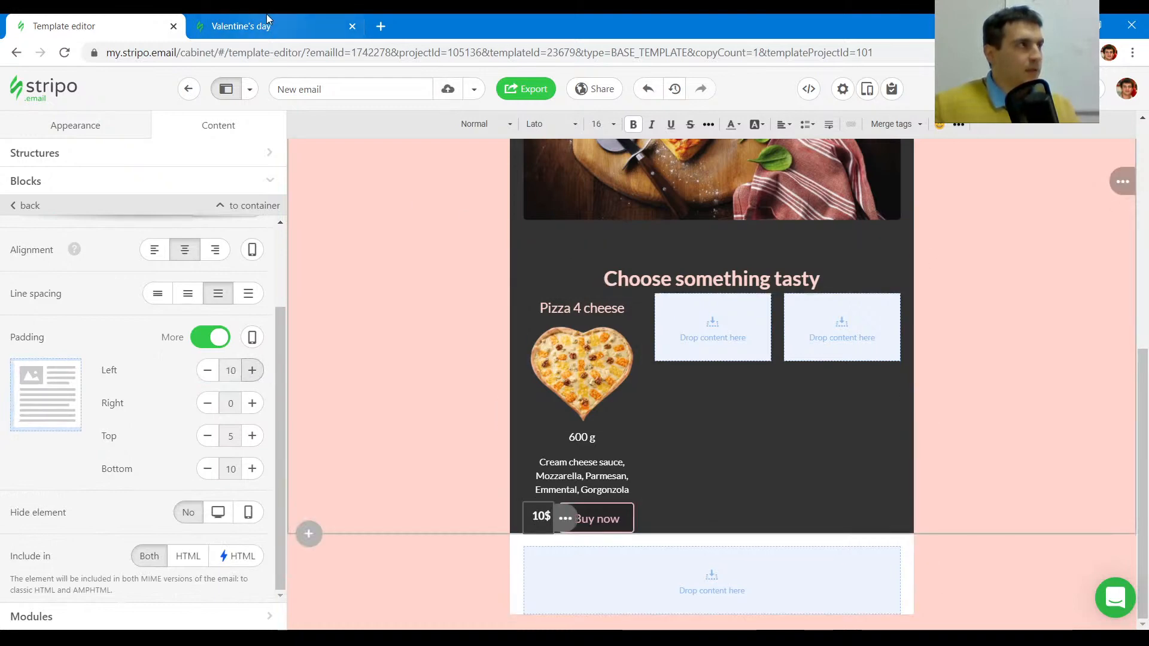
- Copy the background color #262626 from the reference's first pizza card and apply it as the first container's background color
click(267, 19)
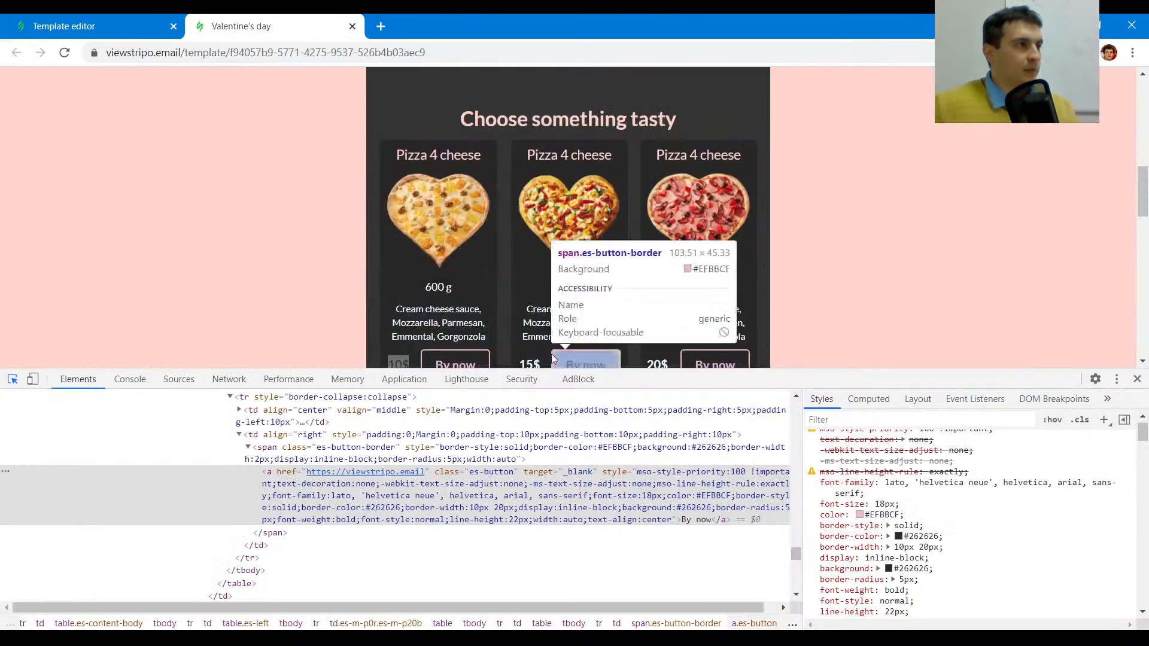
click(384, 149)
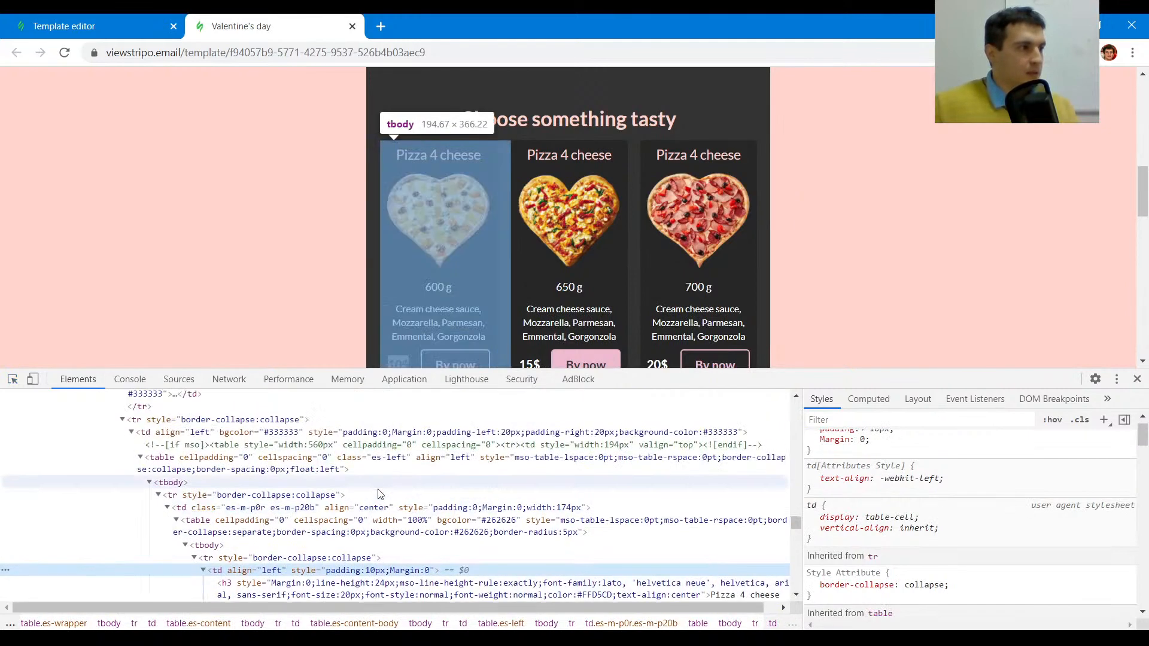
click(472, 533)
double_click(472, 533)
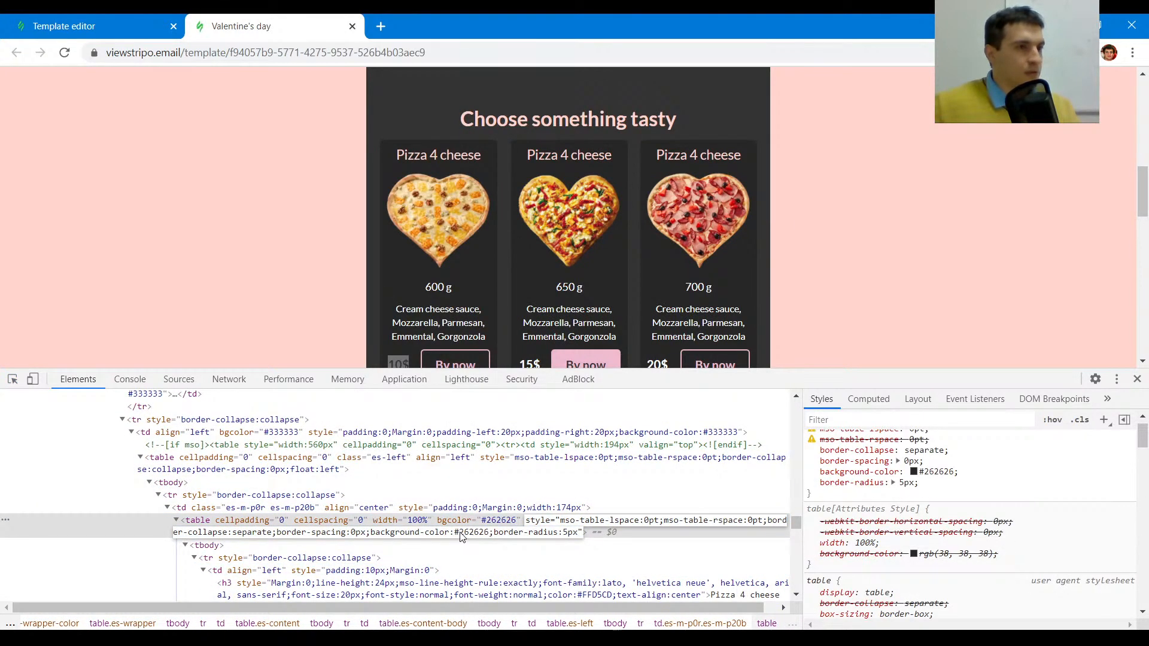
click(936, 472)
key(ctrl+c)
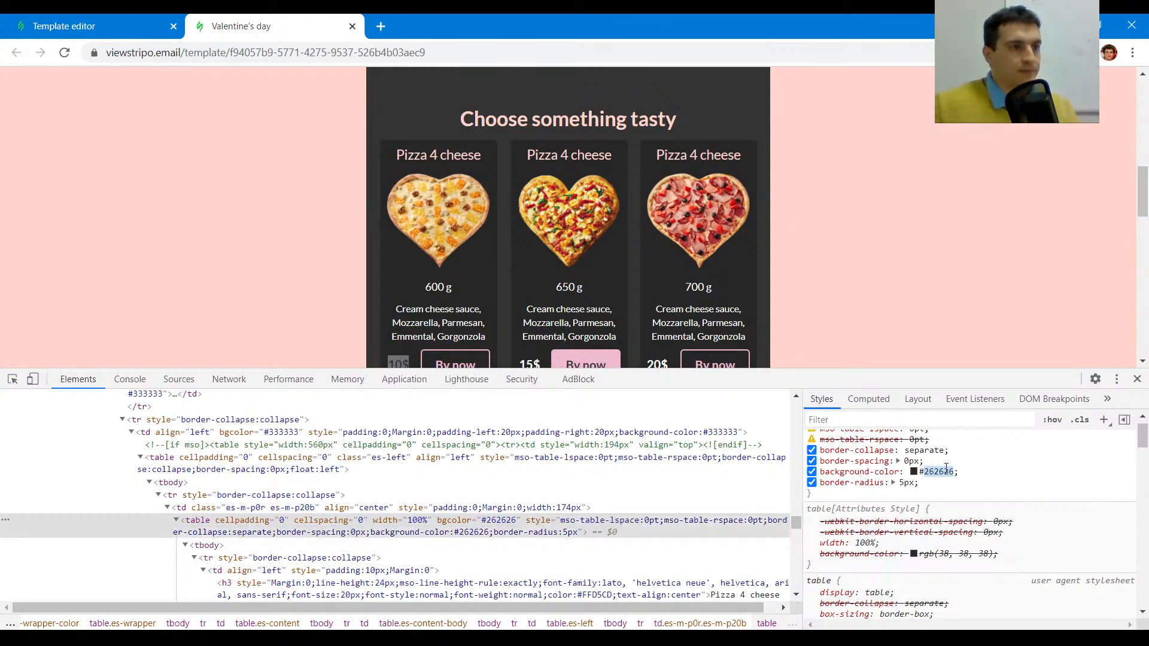
click(127, 20)
click(244, 199)
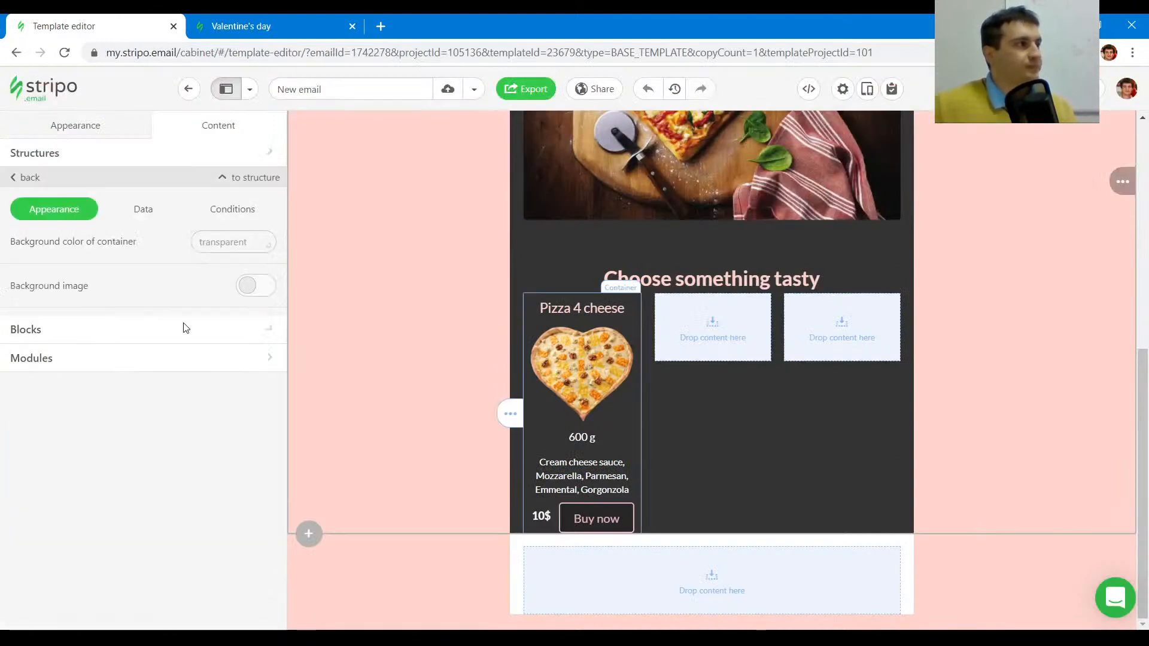
click(230, 241)
key(ctrl+v)
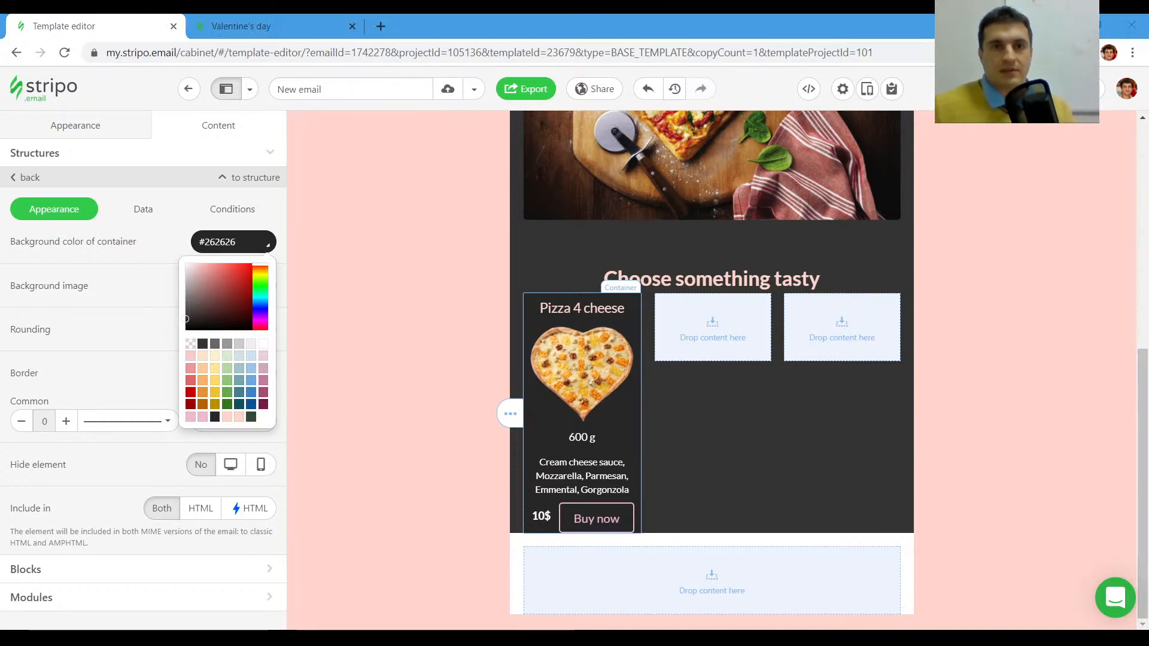
- Enlarge the reference page's visible area and compare its pizza cards with the rebuilt first card
click(293, 24)
scroll(545, 267, down, 1)
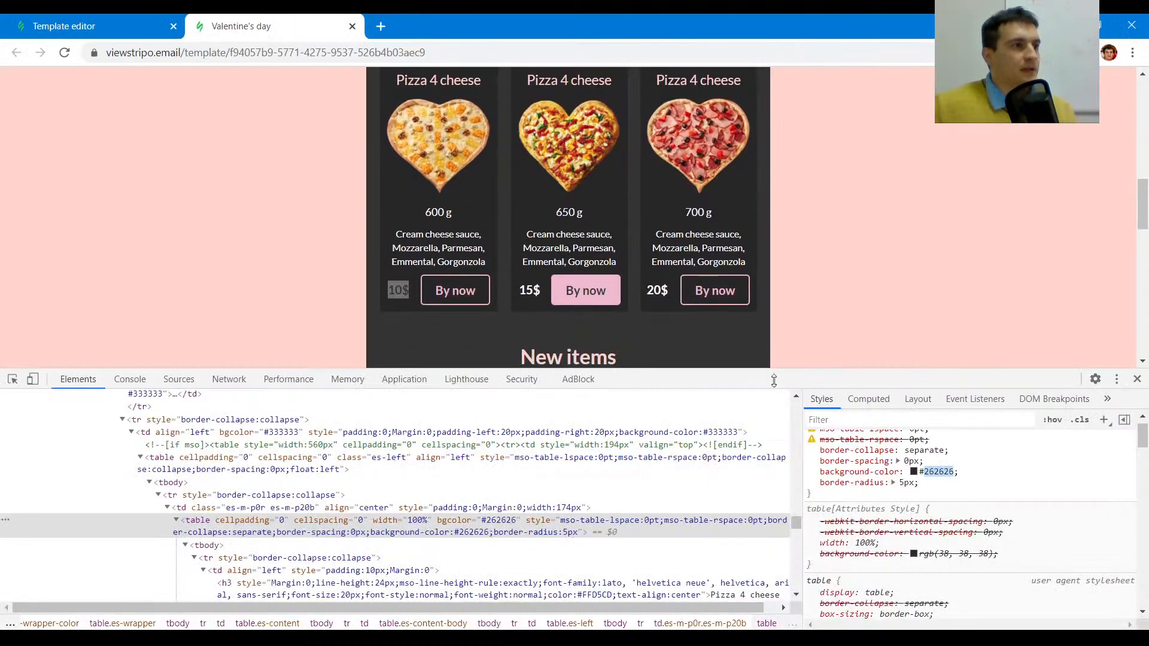
drag(774, 370, 773, 454)
scroll(843, 326, up, 1)
scroll(849, 323, down, 1)
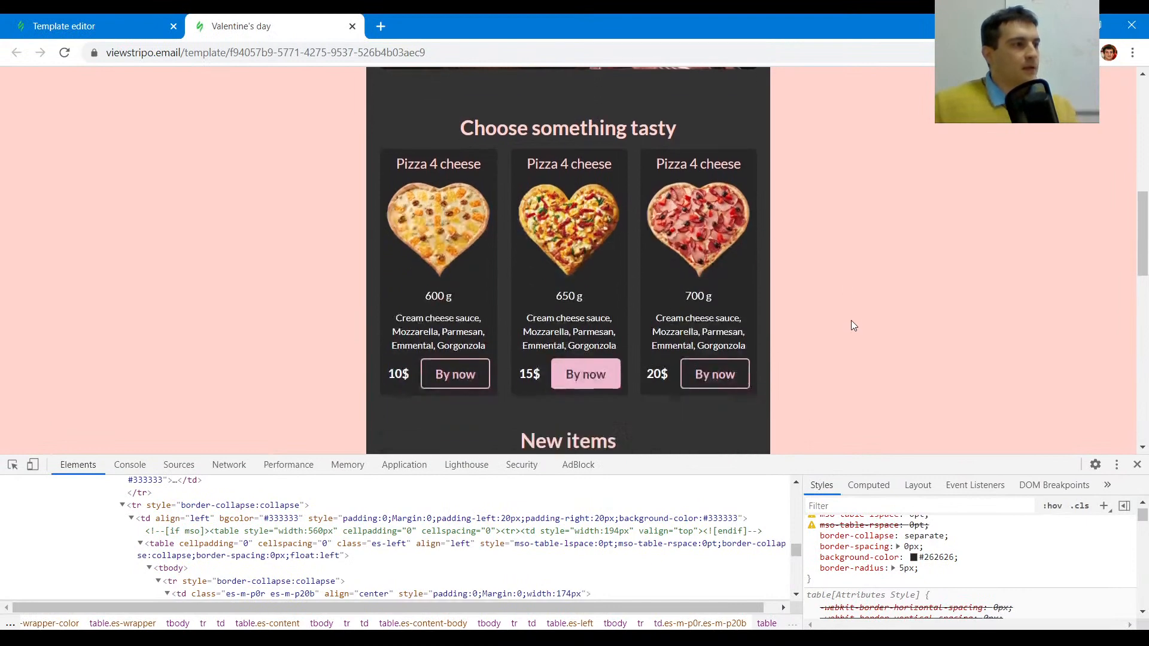
click(90, 24)
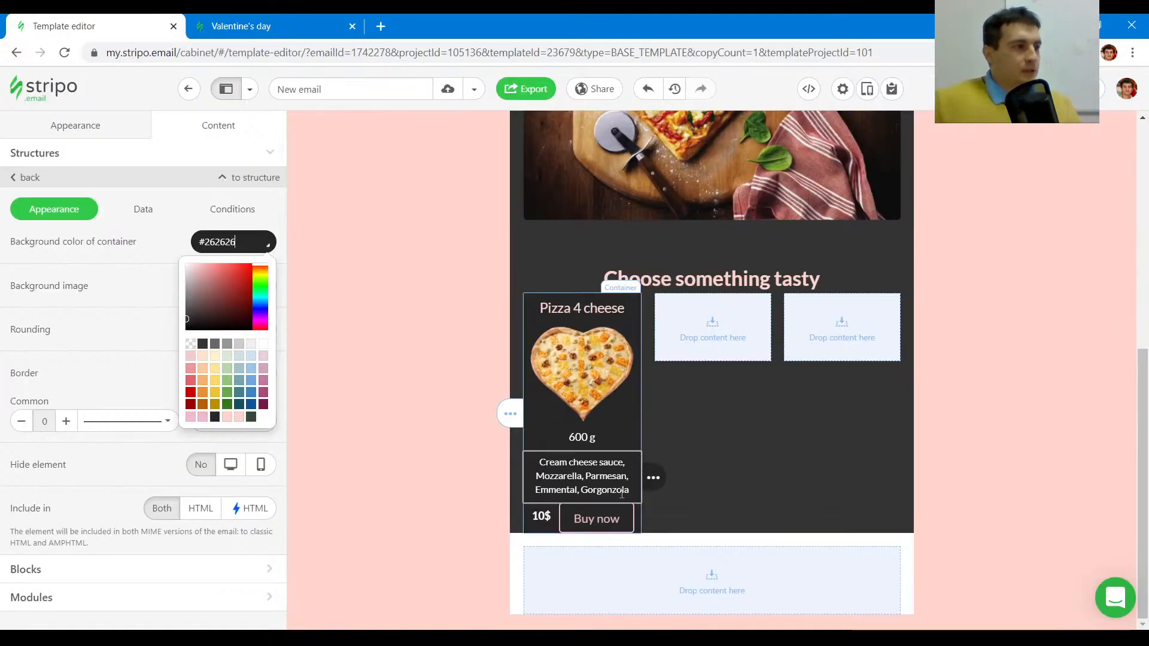
- Inspect the reference button's padding, and set the "Buy now" button's external top and bottom padding to 10
click(267, 23)
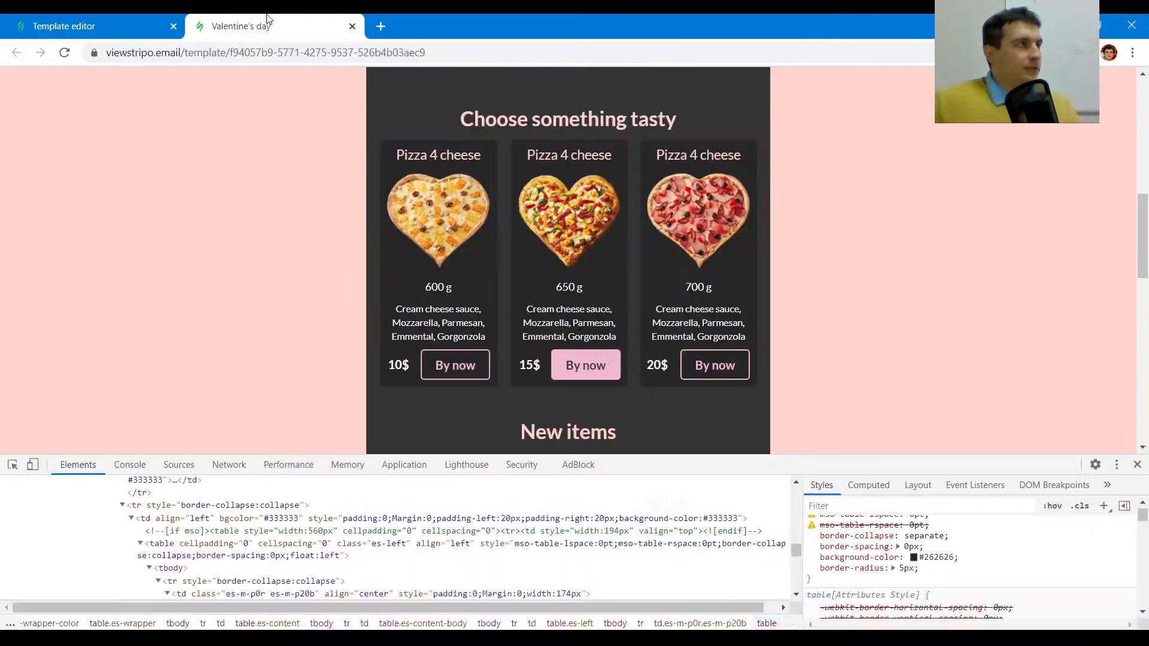
click(13, 464)
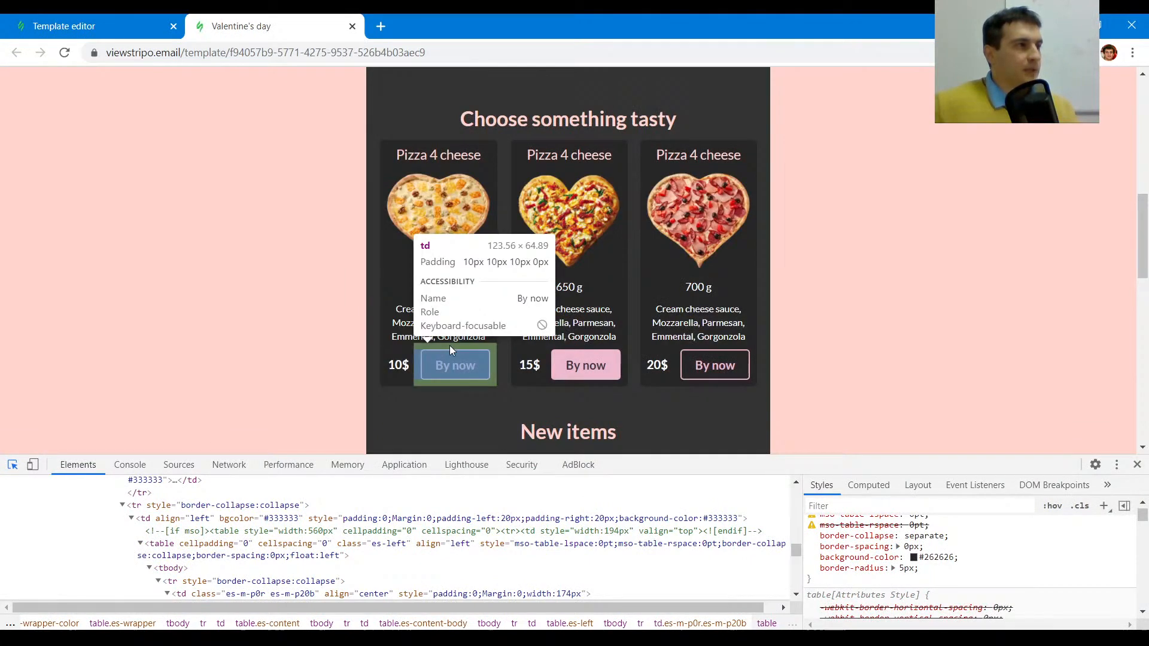
click(89, 26)
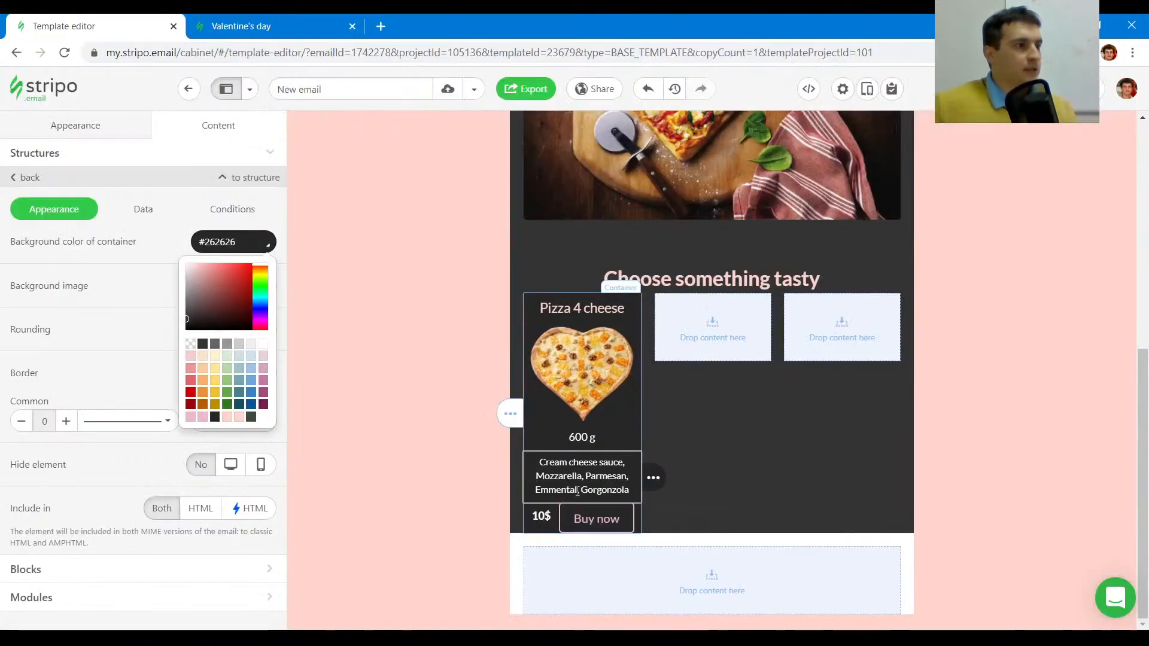
click(576, 518)
scroll(137, 431, down, 5)
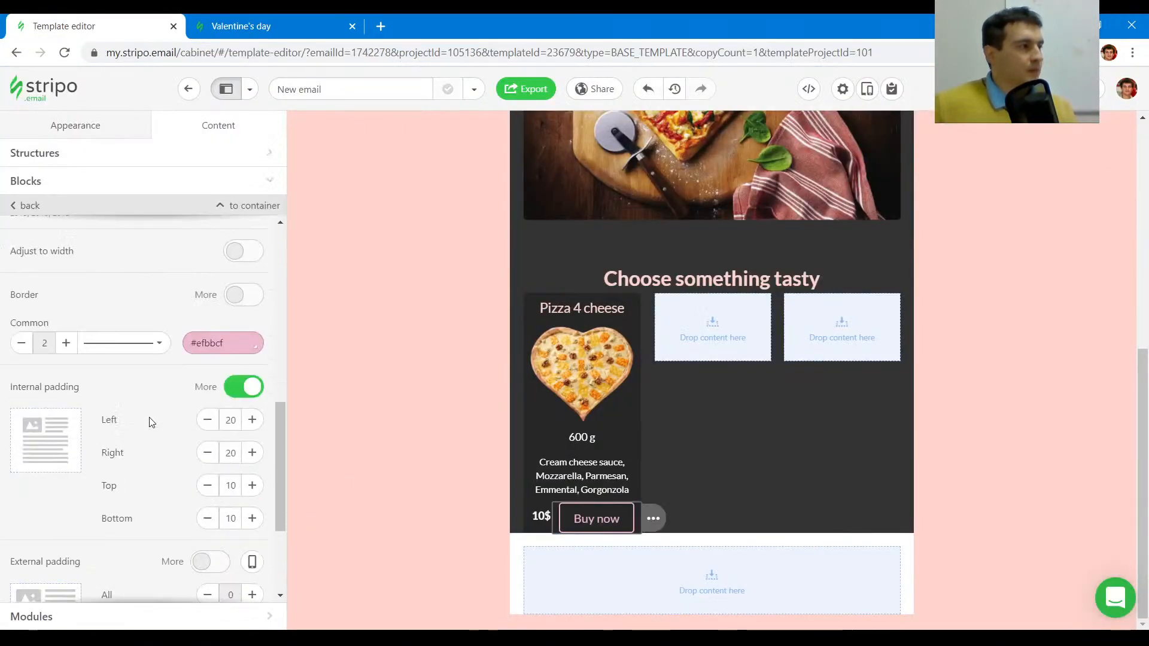
scroll(221, 473, down, 3)
click(210, 387)
click(252, 485)
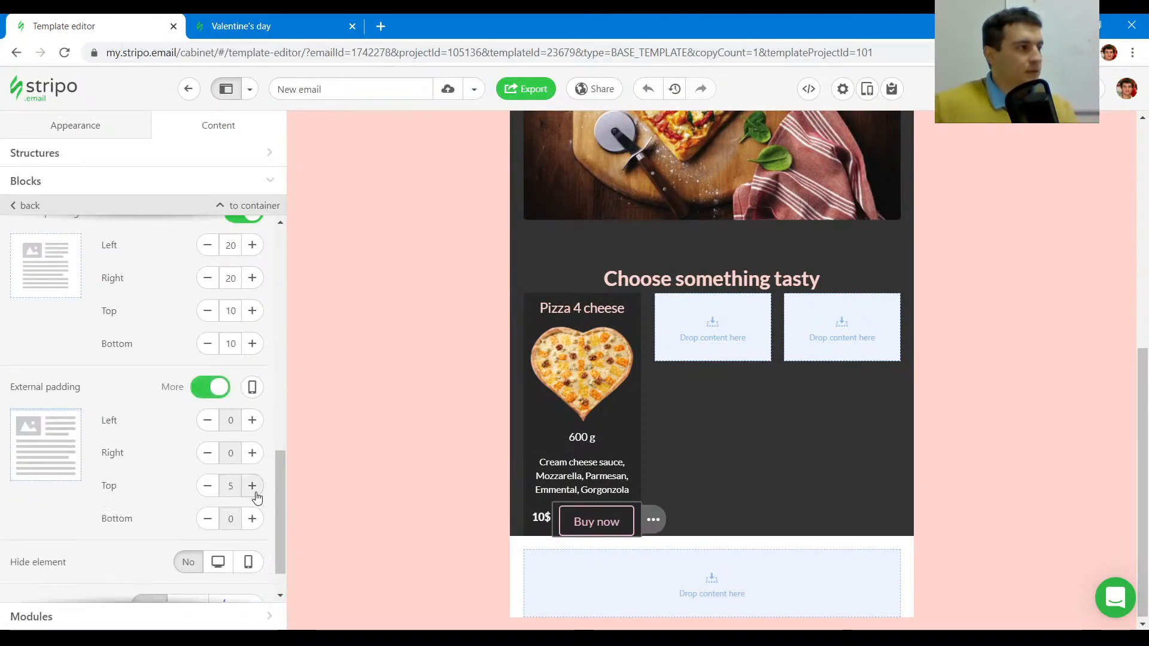
click(252, 518)
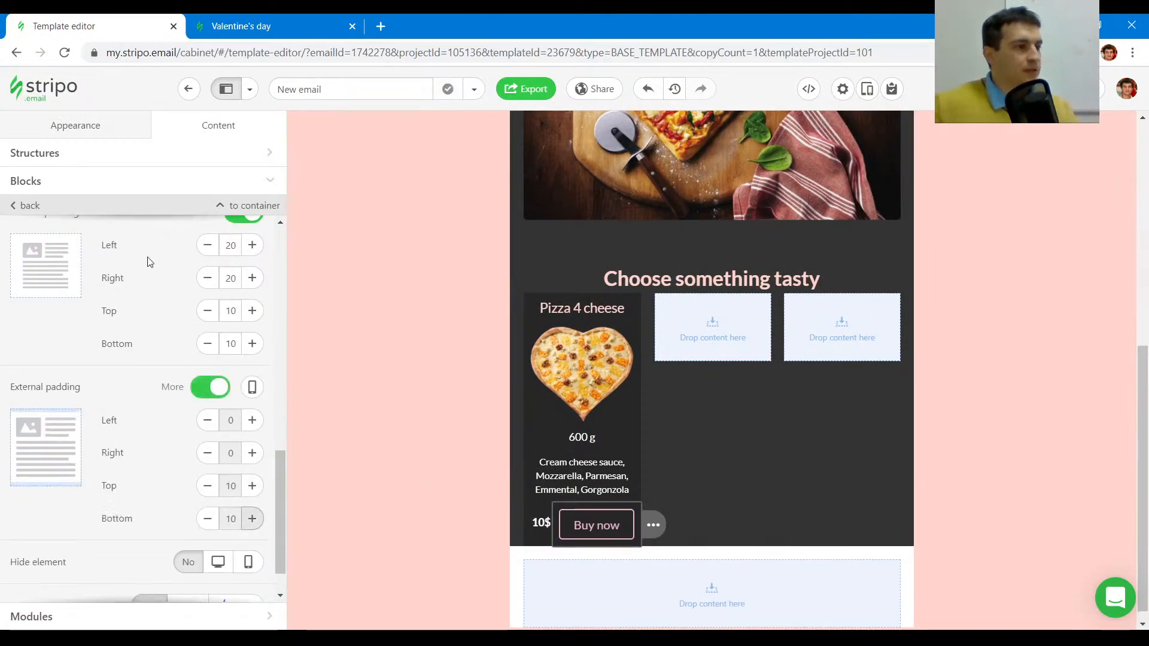
- Check the reference price cell's padding, and set the "10$" block's top padding to 10
click(237, 24)
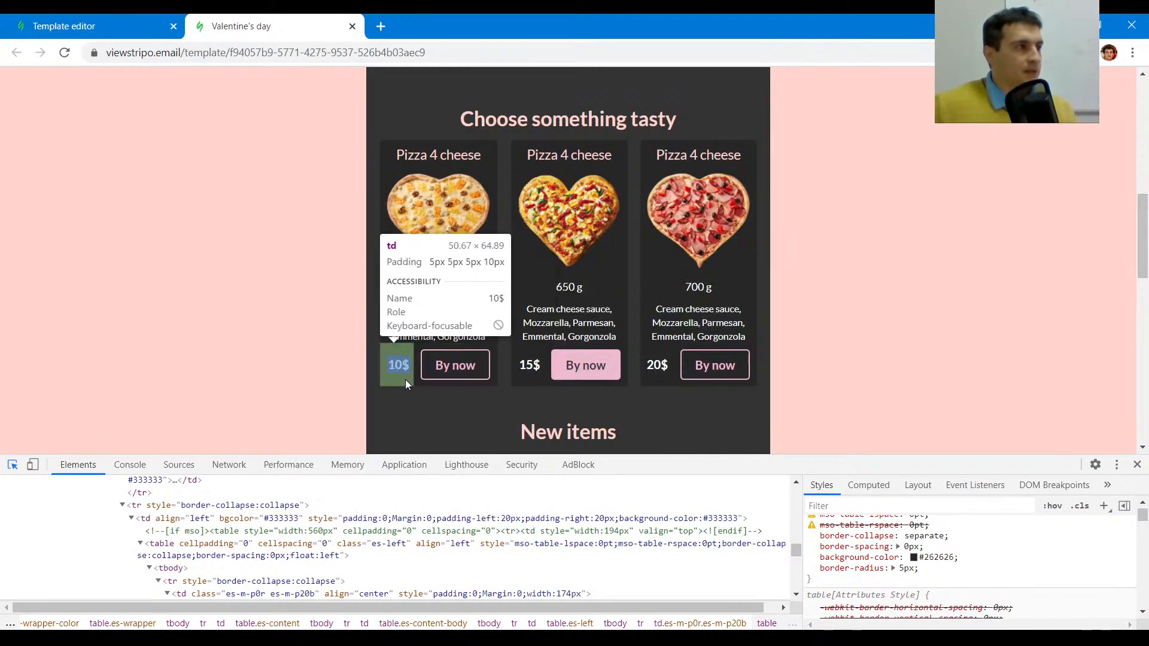
key(ctrl+Tab)
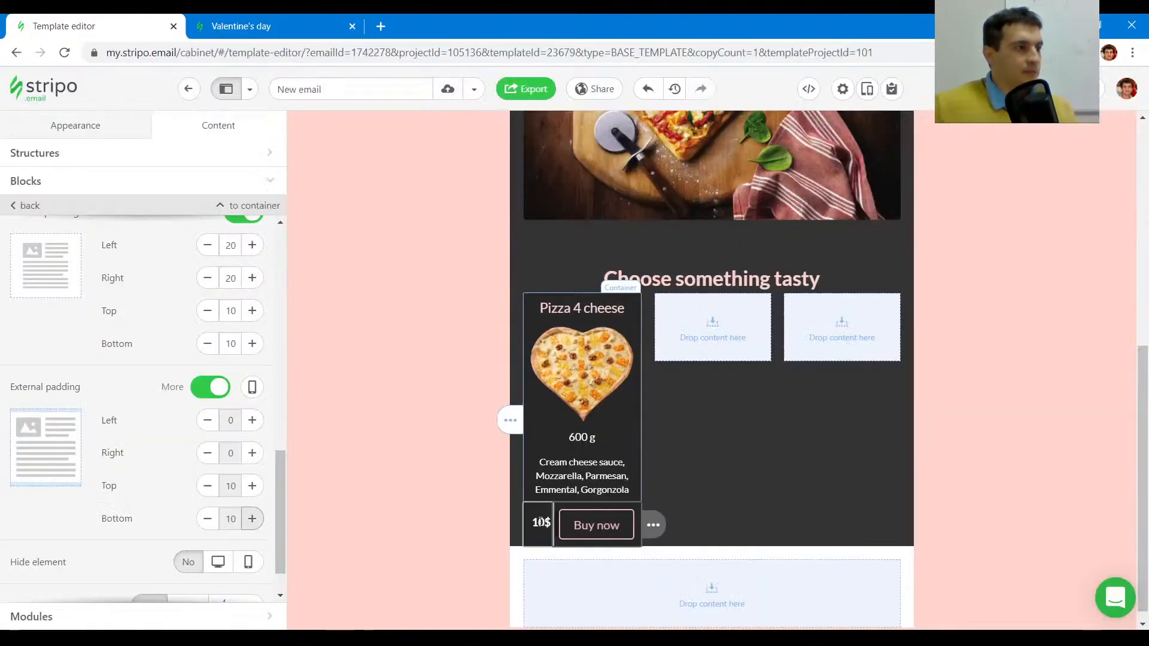
click(538, 524)
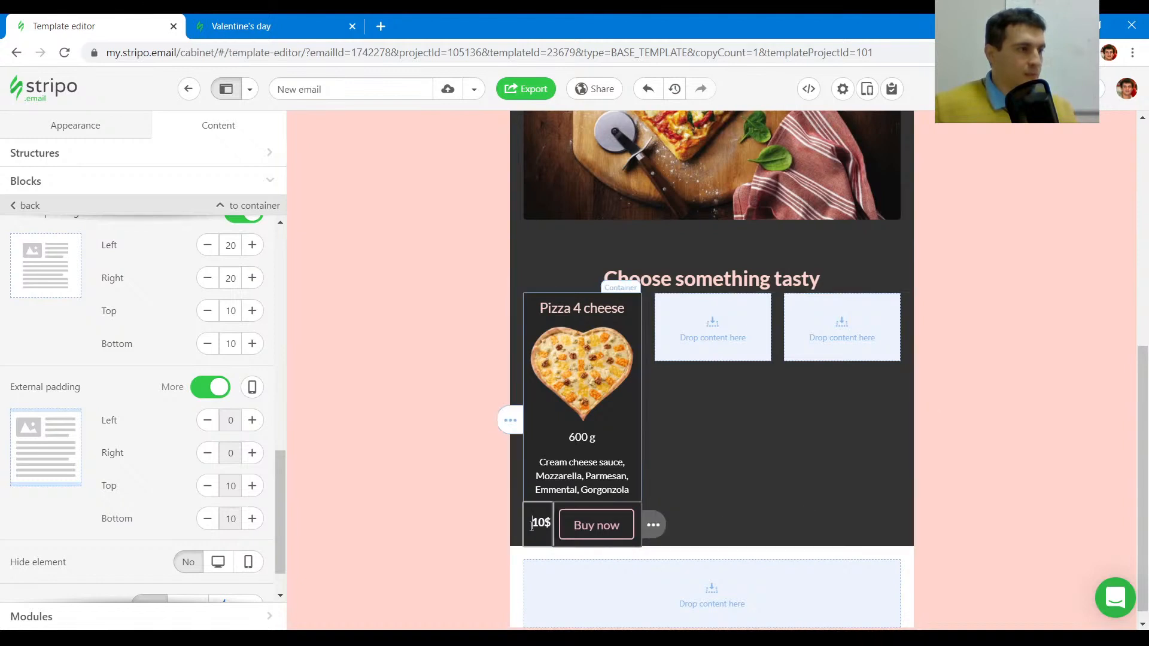
scroll(113, 407, down, 2)
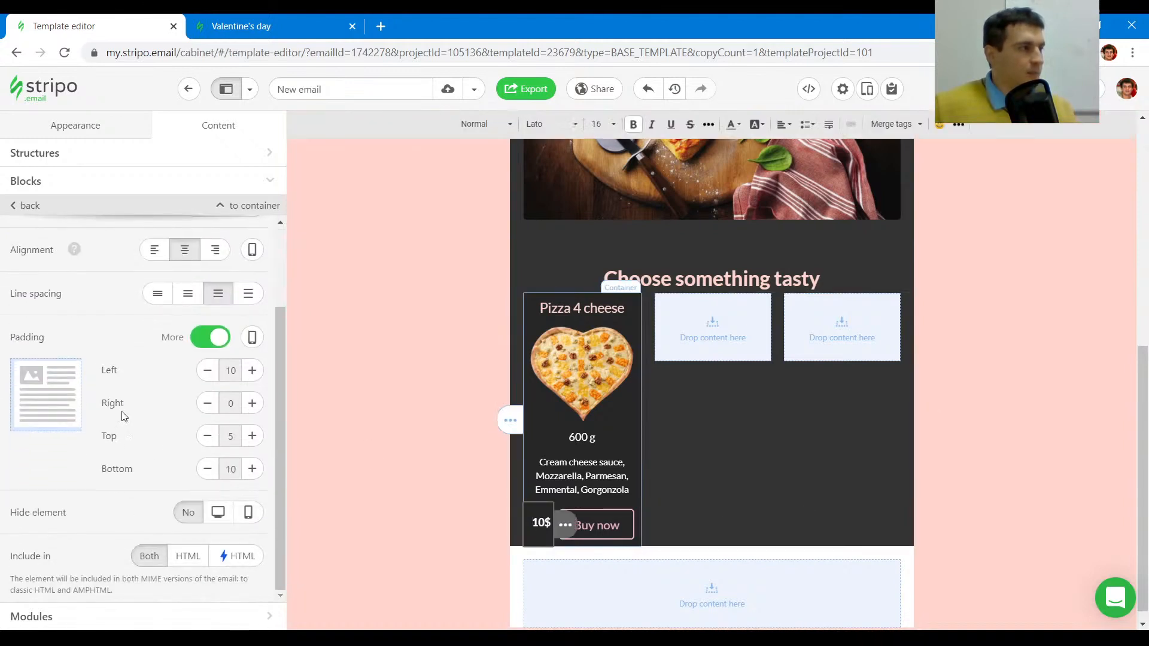
click(252, 436)
click(605, 542)
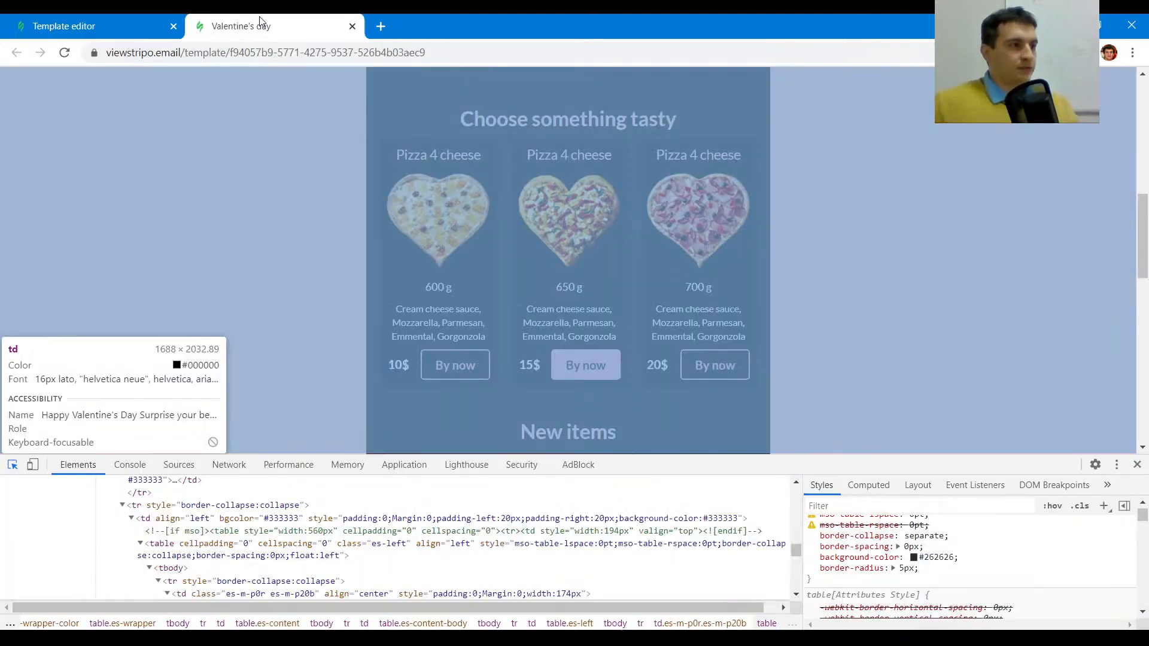
- Try to move the pizza container toward the second column of the three-column structure
click(259, 24)
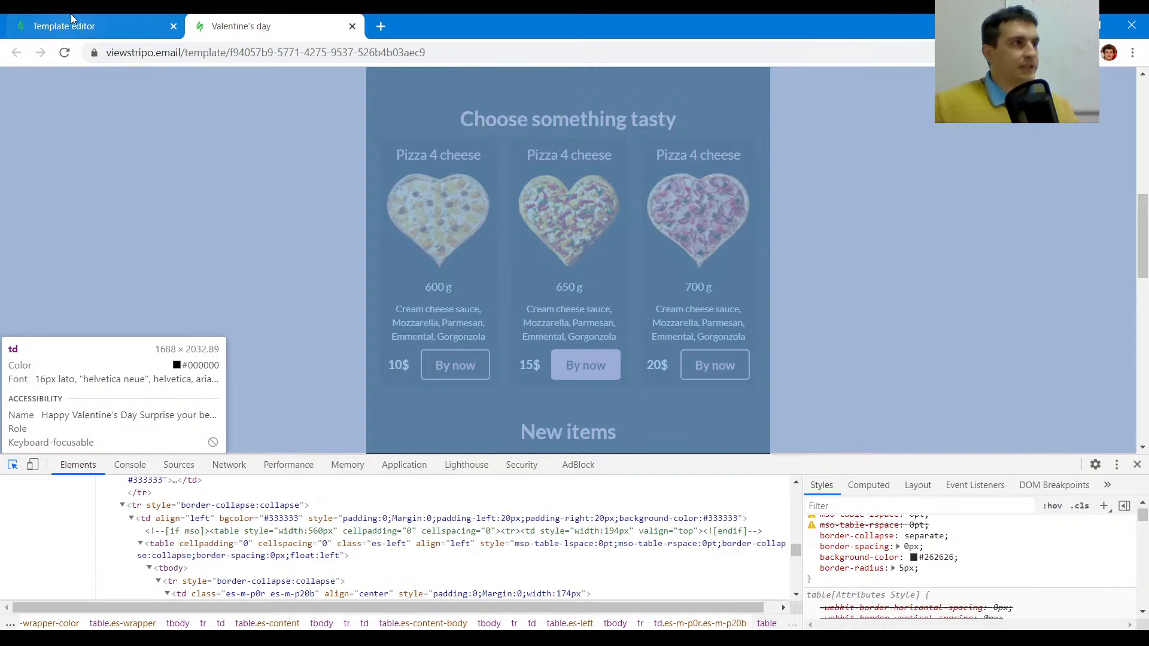
click(71, 21)
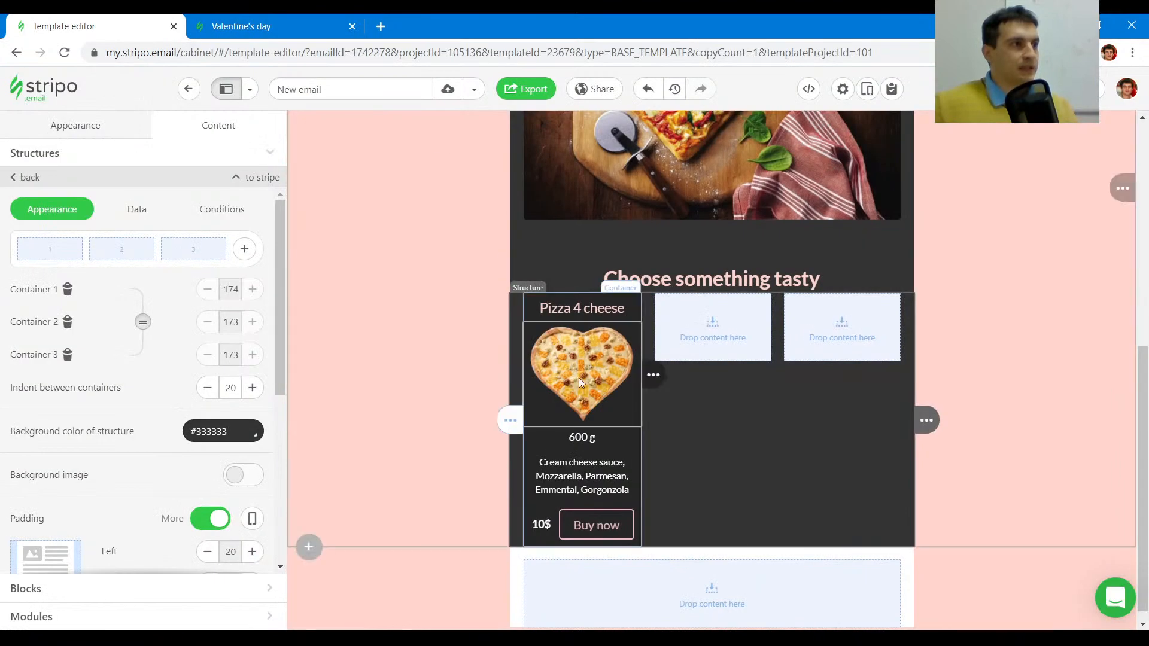
mouse_move(454, 427)
drag(484, 416, 720, 291)
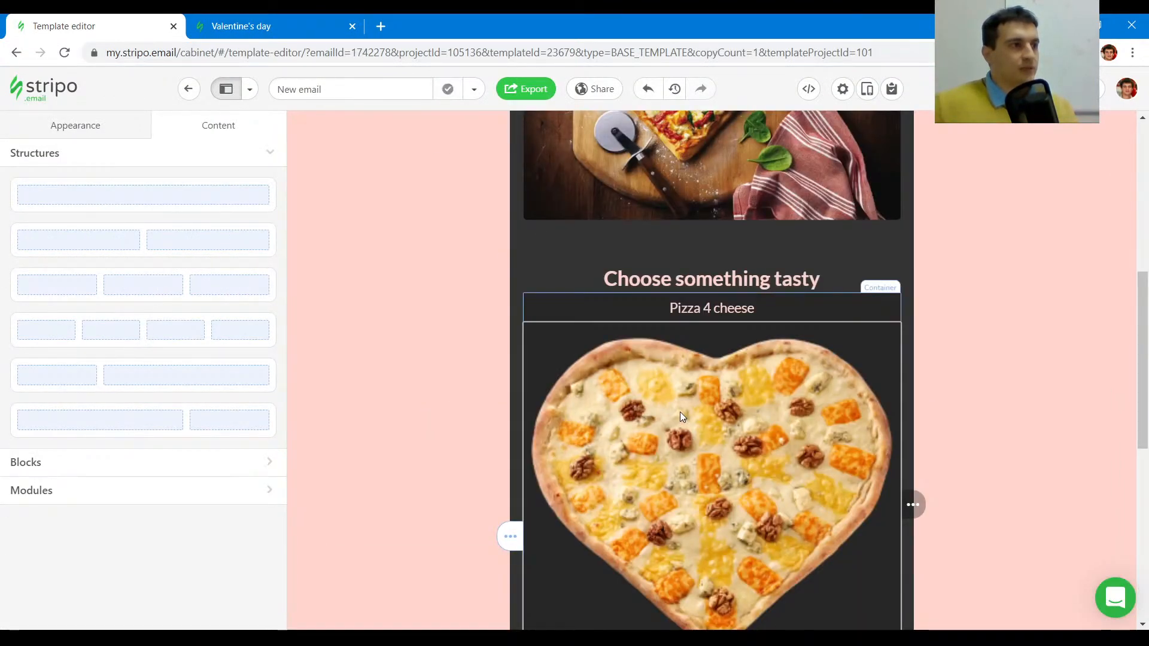
scroll(680, 412, down, 2)
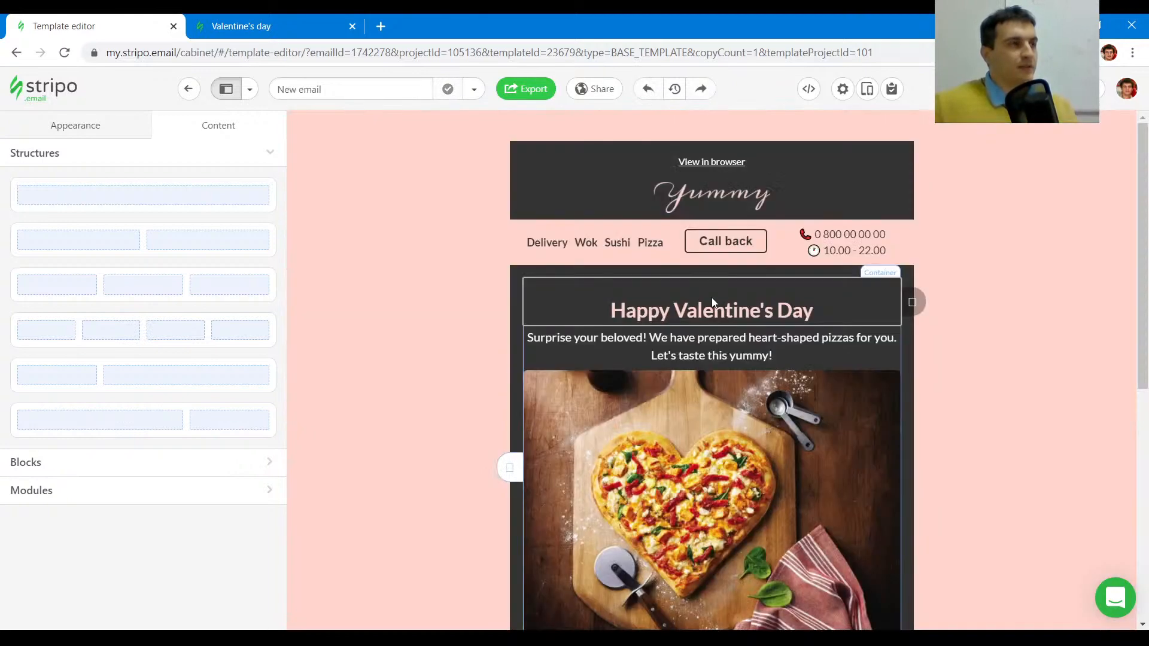
- Duplicate the first "Pizza 4 cheese" card and place copies in the second and third columns of the structure
scroll(712, 297, down, 7)
mouse_move(505, 414)
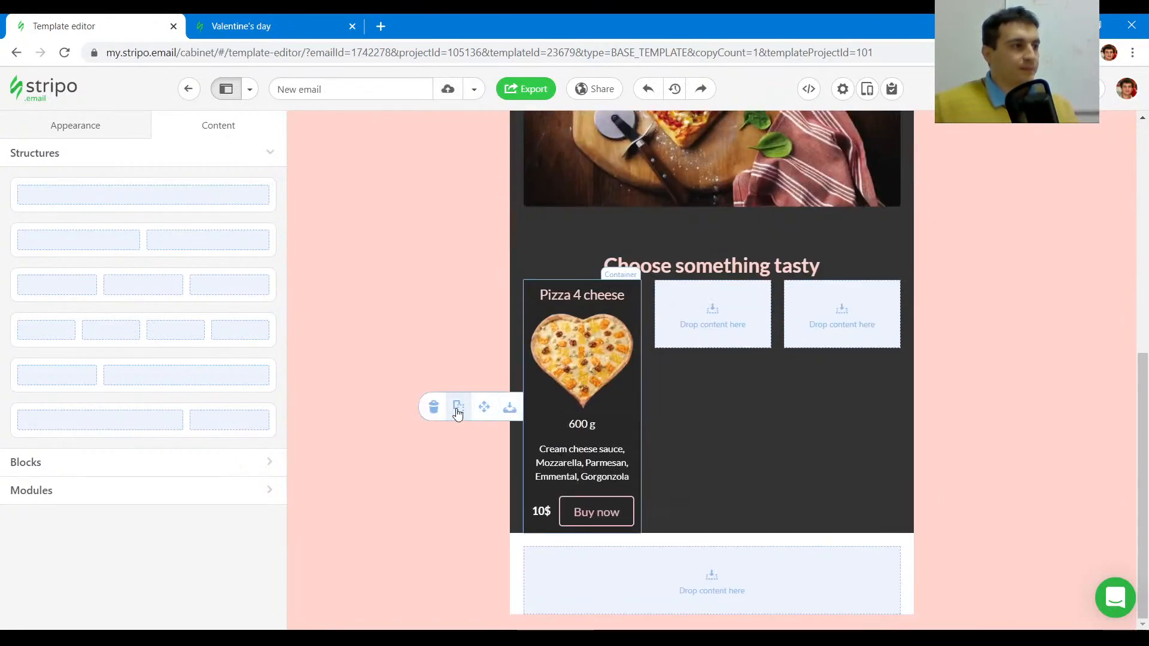
drag(459, 409, 699, 358)
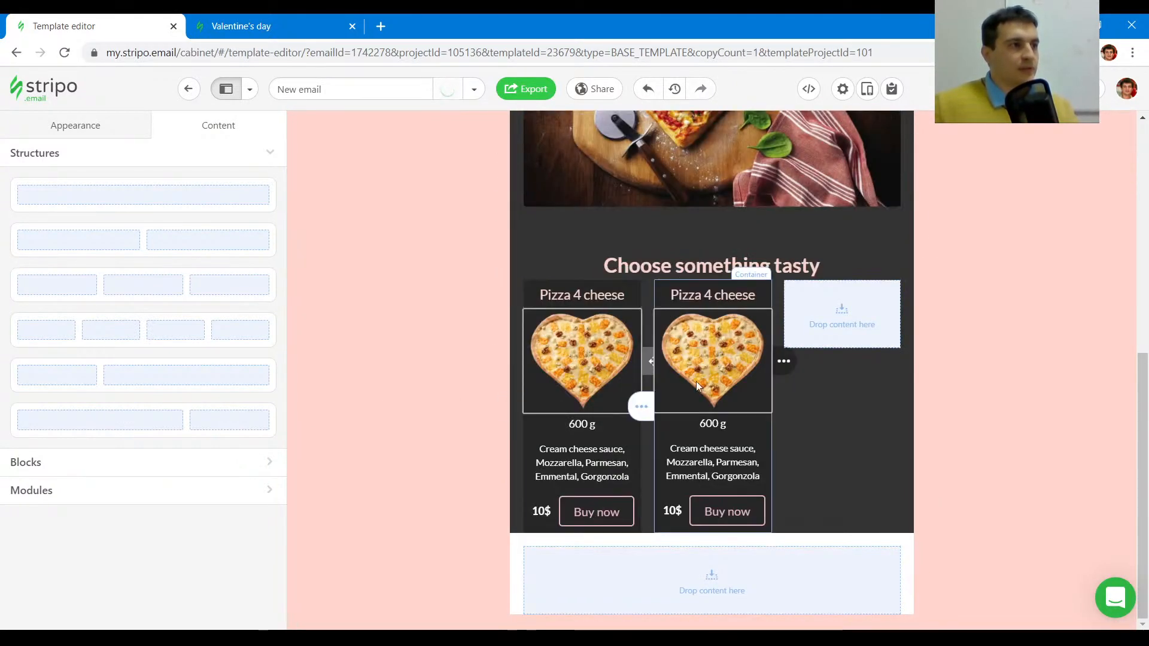
mouse_move(640, 405)
drag(589, 405, 853, 281)
- Copy the reference page's second pizza image address and use it as the image path in the second card
click(241, 26)
click(561, 207)
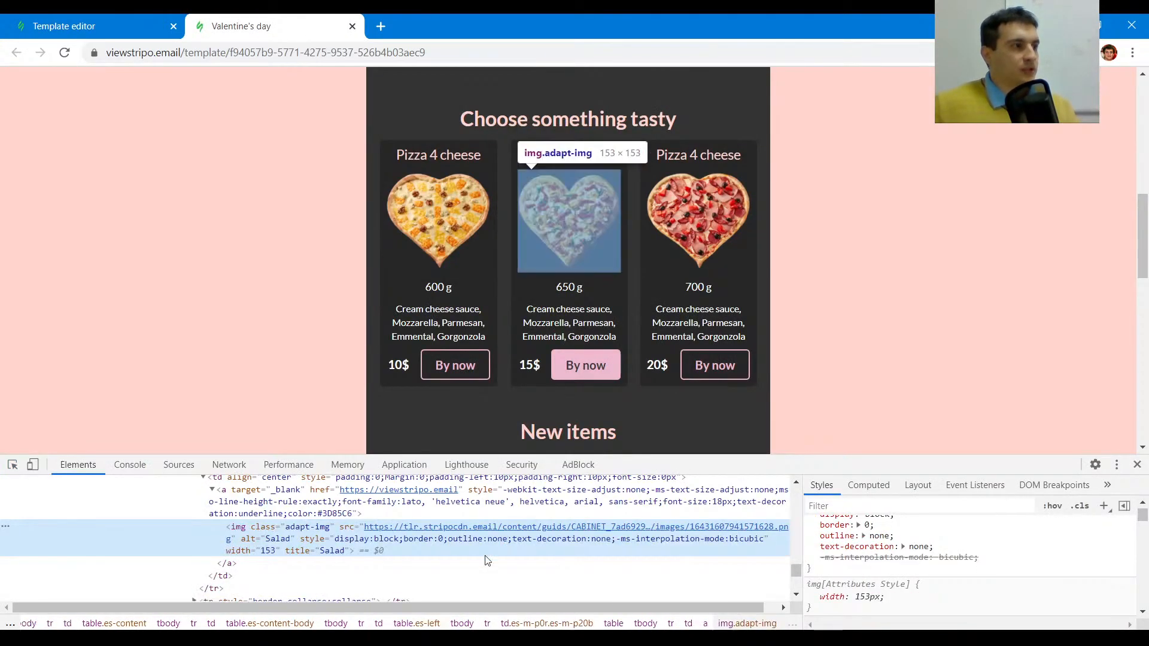
double_click(525, 528)
click(95, 26)
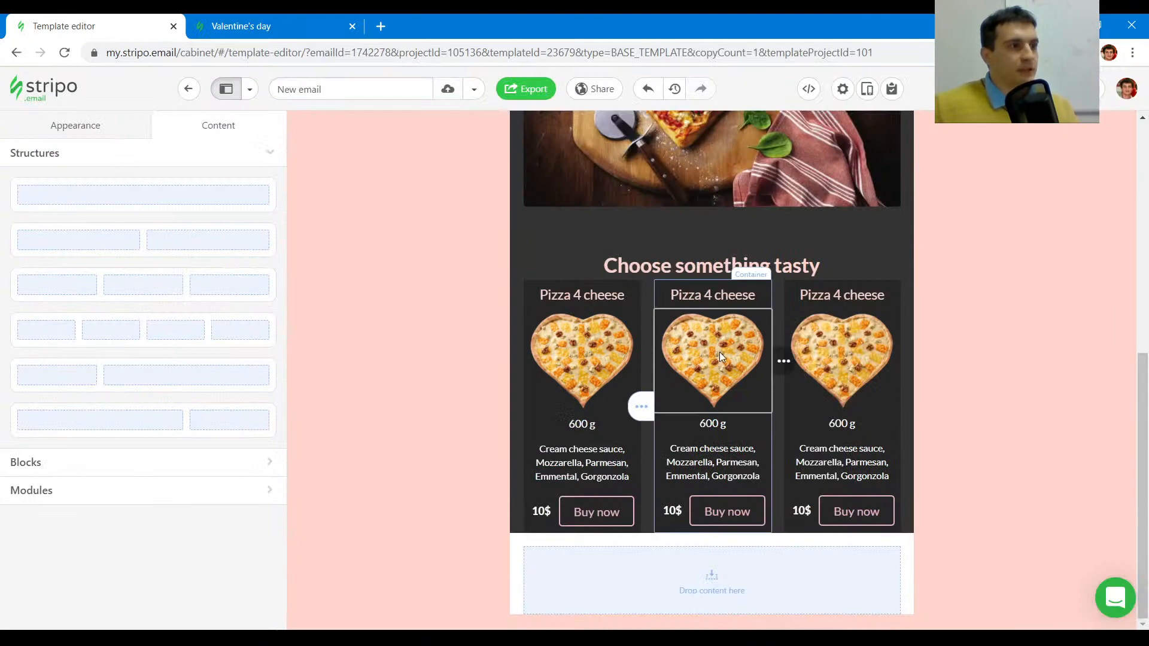
click(720, 357)
click(246, 316)
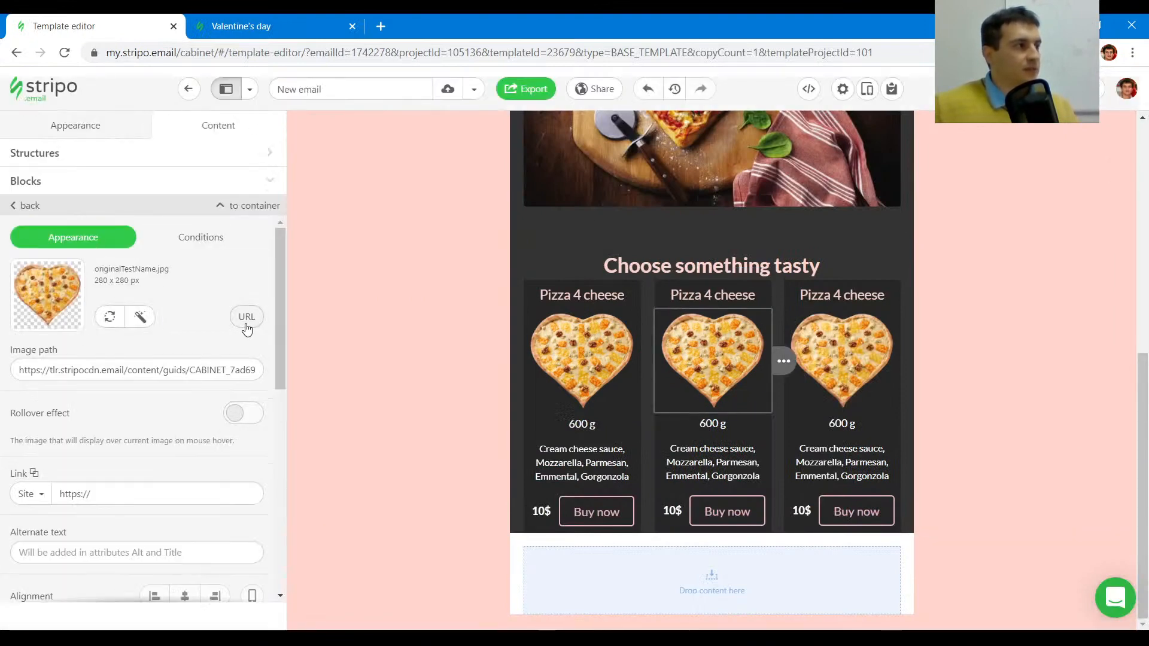
click(174, 369)
key(ctrl+a)
key(ctrl+v)
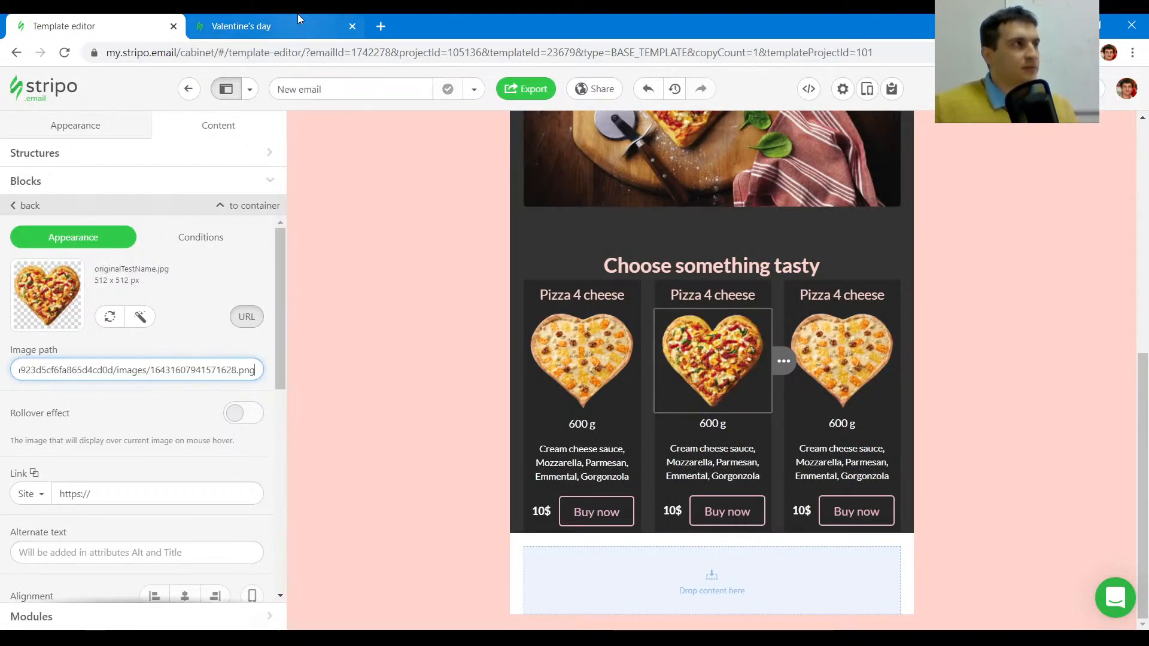
- Copy the reference page's third pizza image address and use it as the image path in the third card
click(269, 26)
click(12, 464)
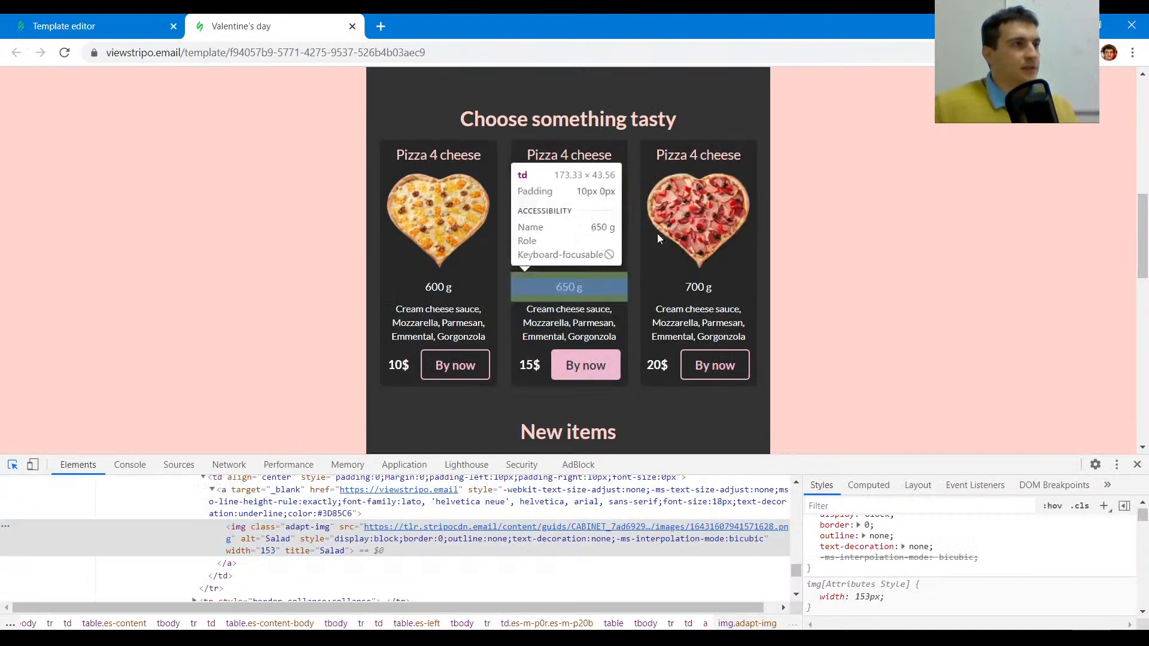
click(688, 227)
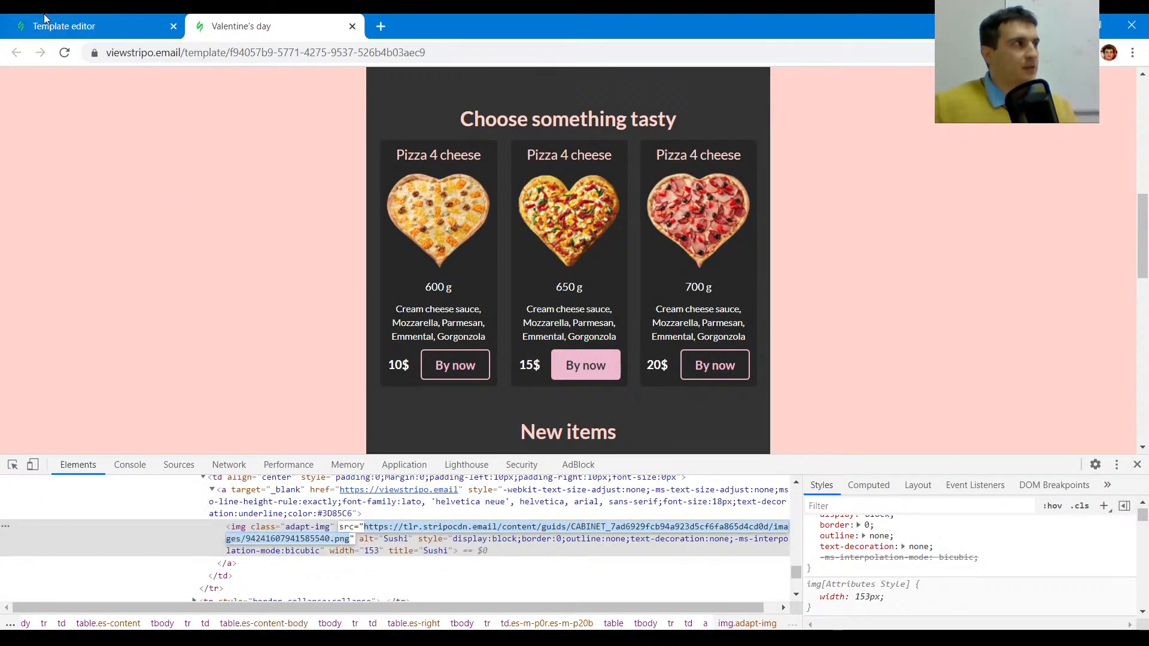
key(ctrl+Tab)
click(852, 368)
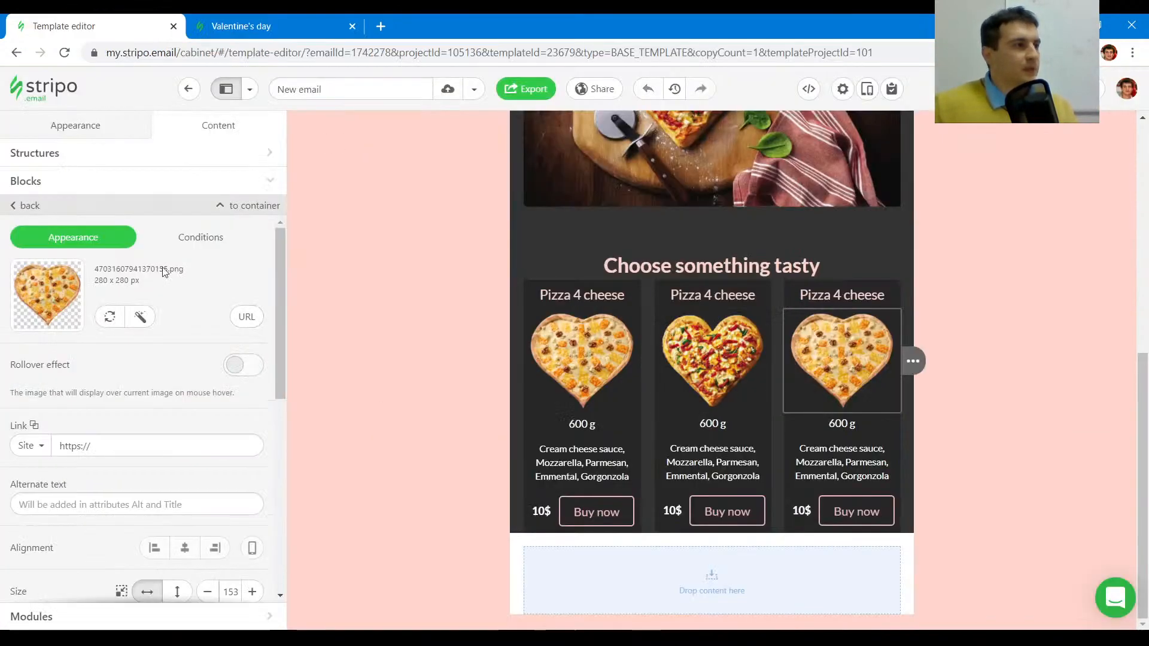
click(247, 316)
key(ctrl+a)
key(ctrl+v)
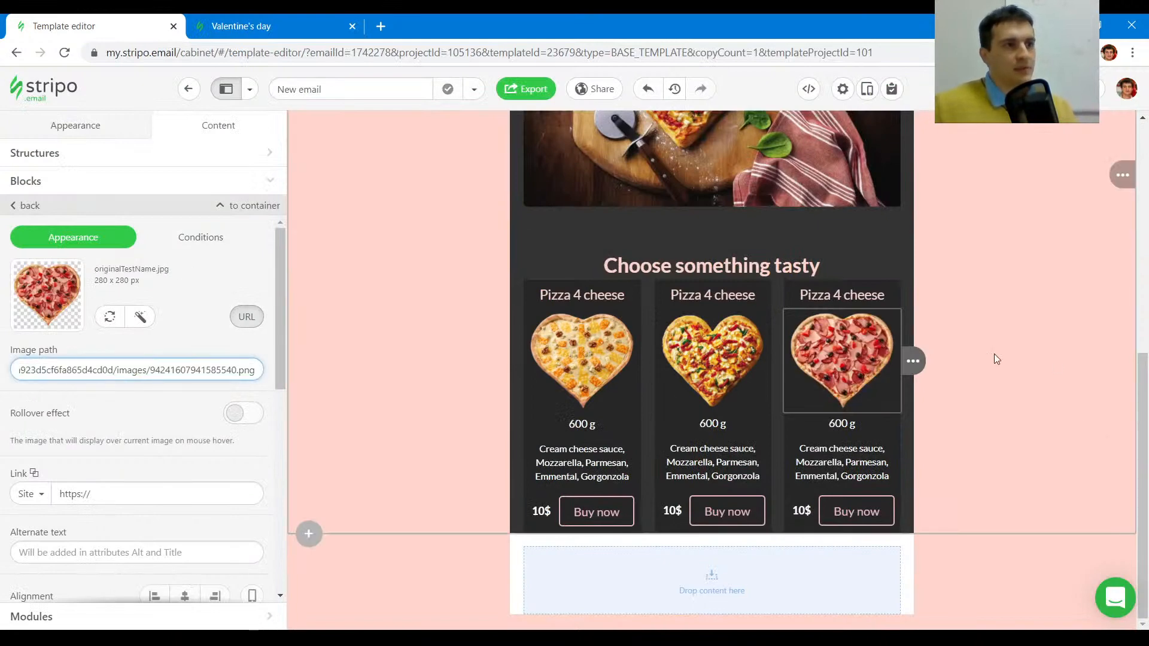
click(993, 357)
- Compare the rebuilt pizza section with the reference page's pizza cards and its "New items" section
click(622, 227)
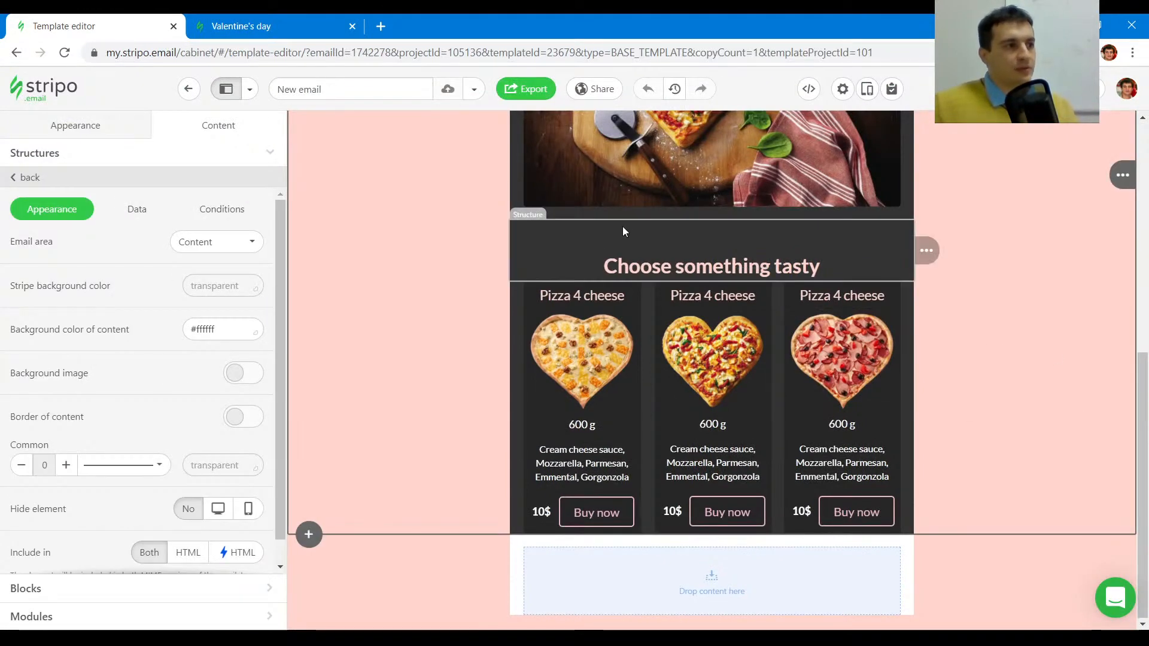
click(263, 22)
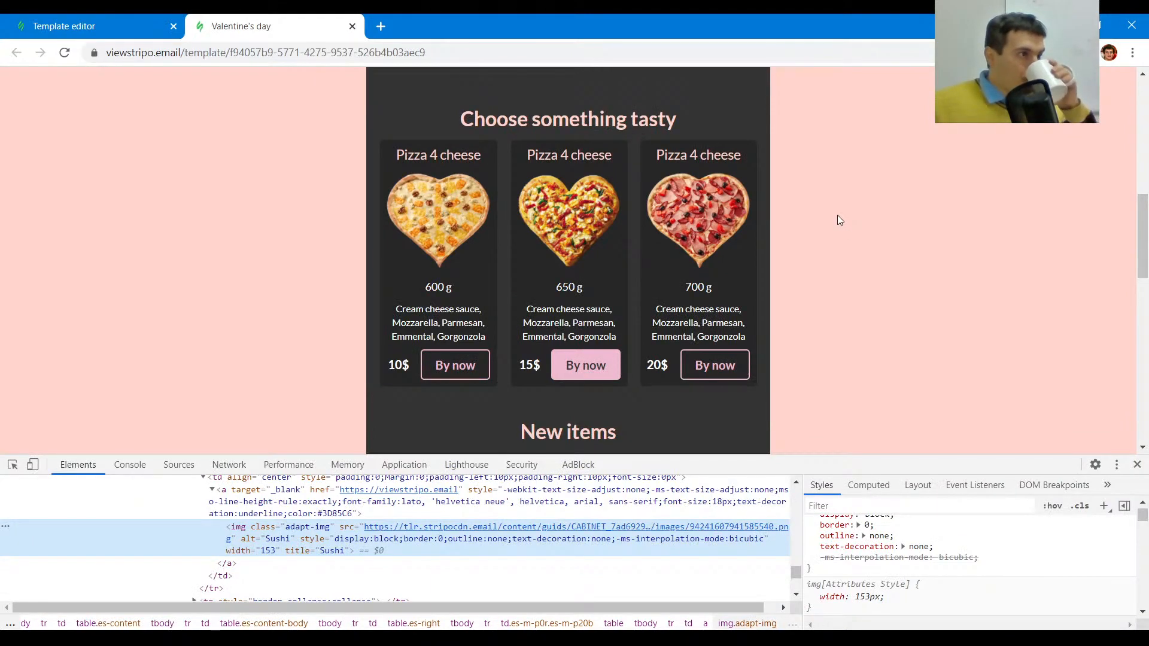
click(76, 20)
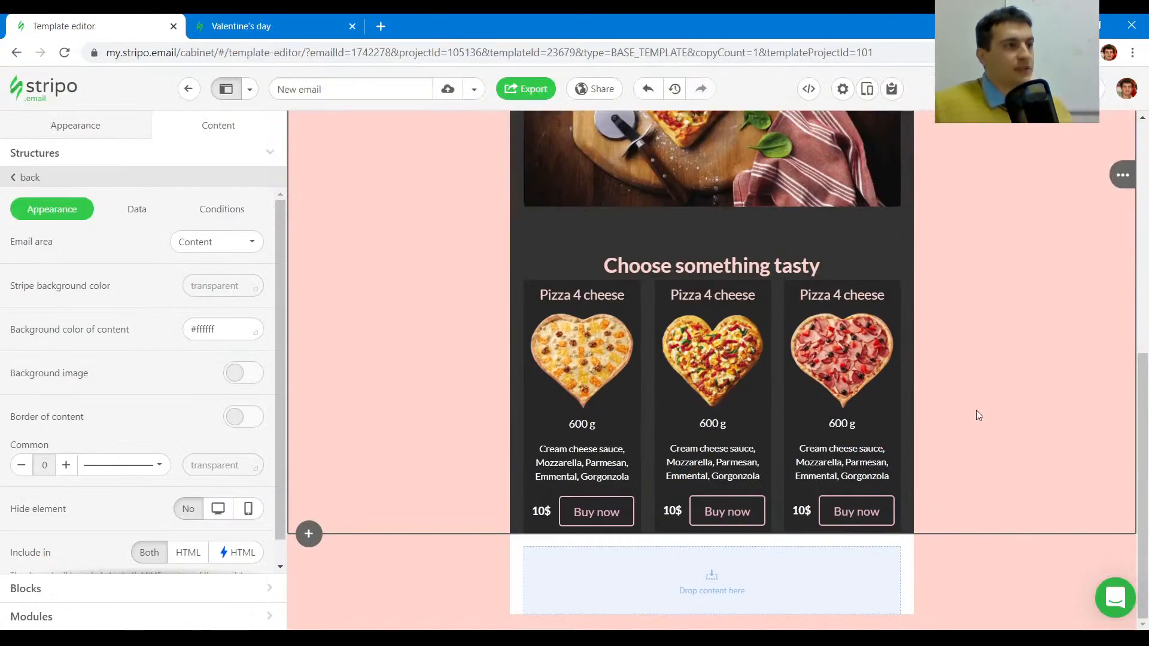
click(264, 25)
scroll(506, 201, down, 3)
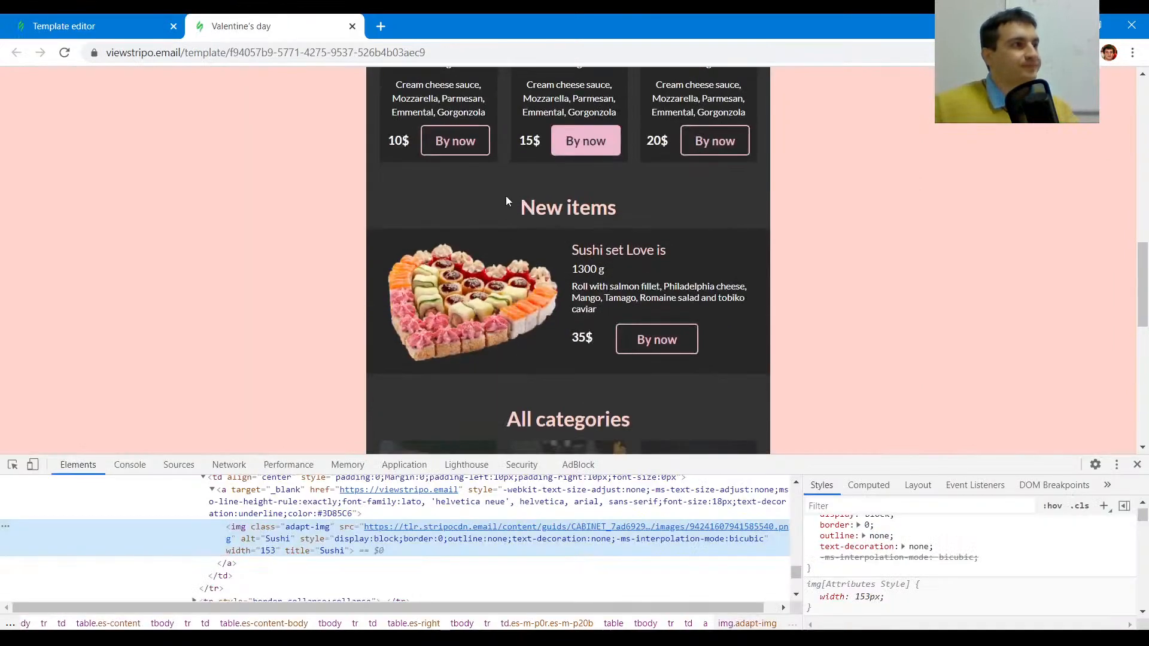
click(76, 25)
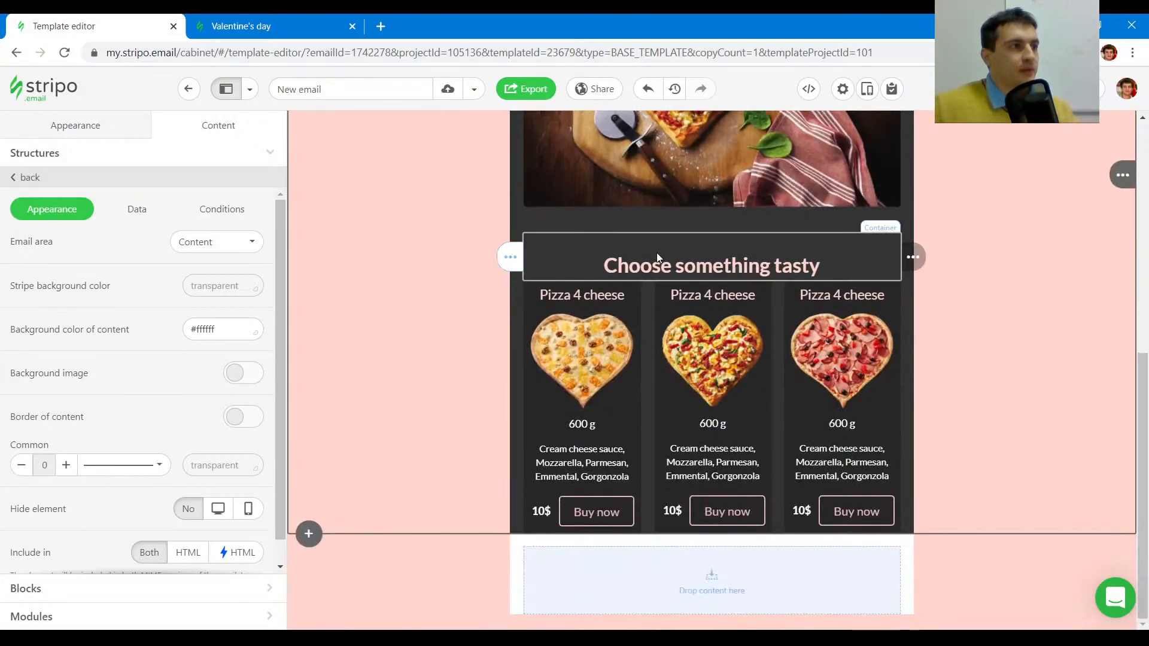
- Inspect the reference "Choose something tasty" heading's padding, and set the rebuilt heading's bottom padding to 15
click(327, 23)
scroll(520, 290, up, 5)
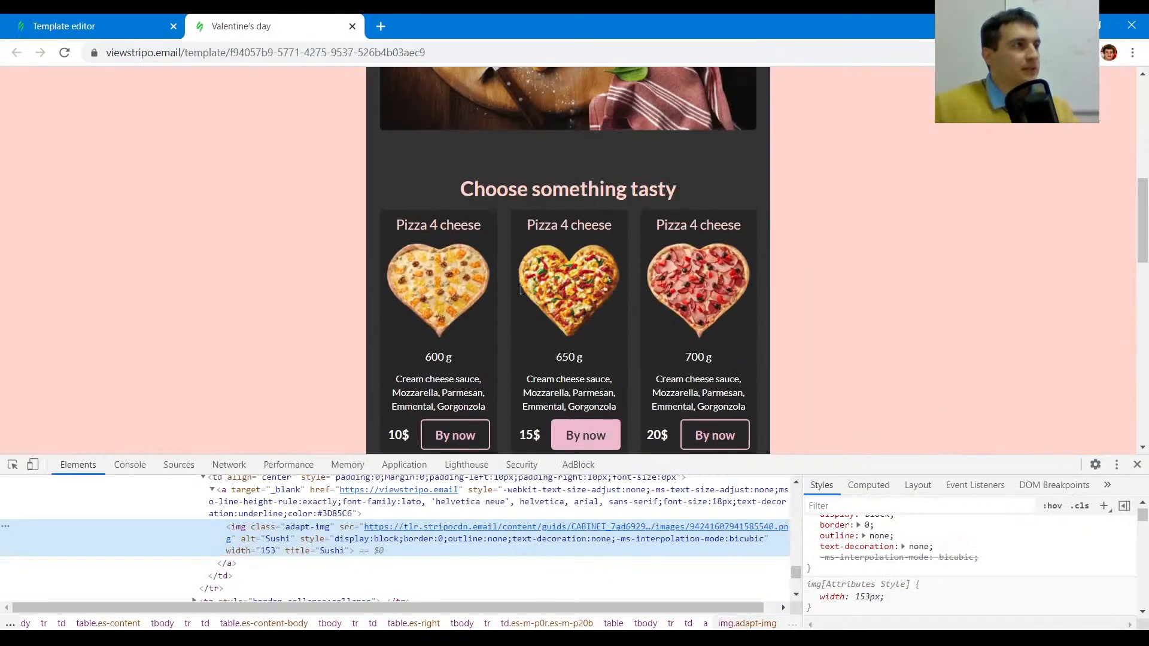
click(13, 465)
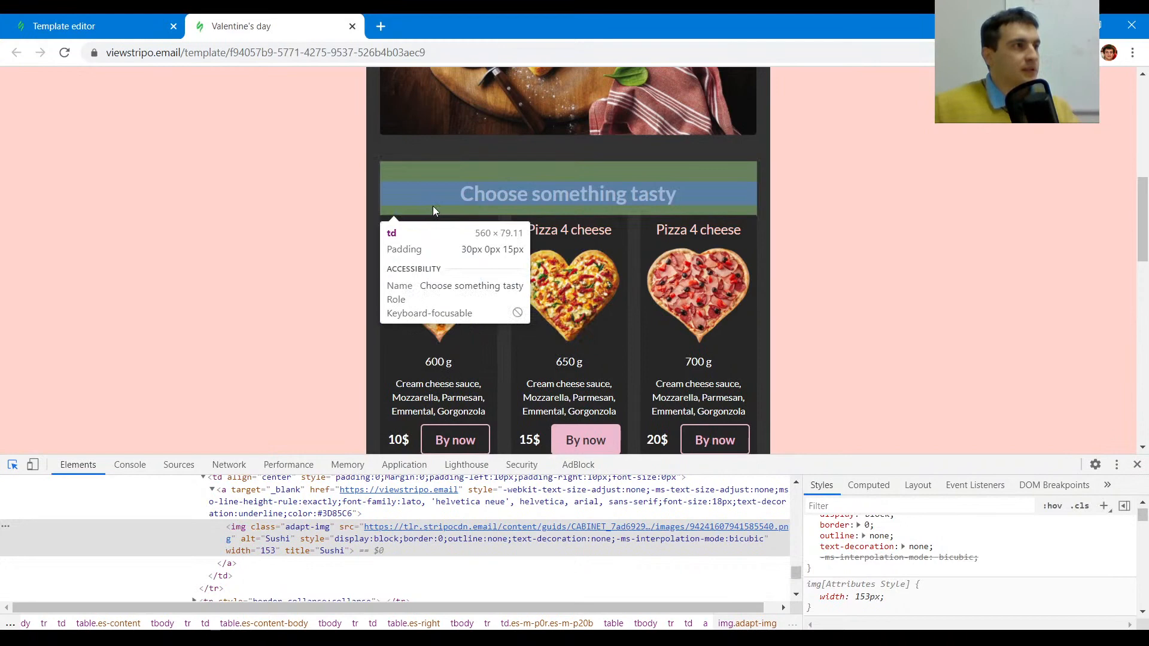
click(76, 26)
click(586, 260)
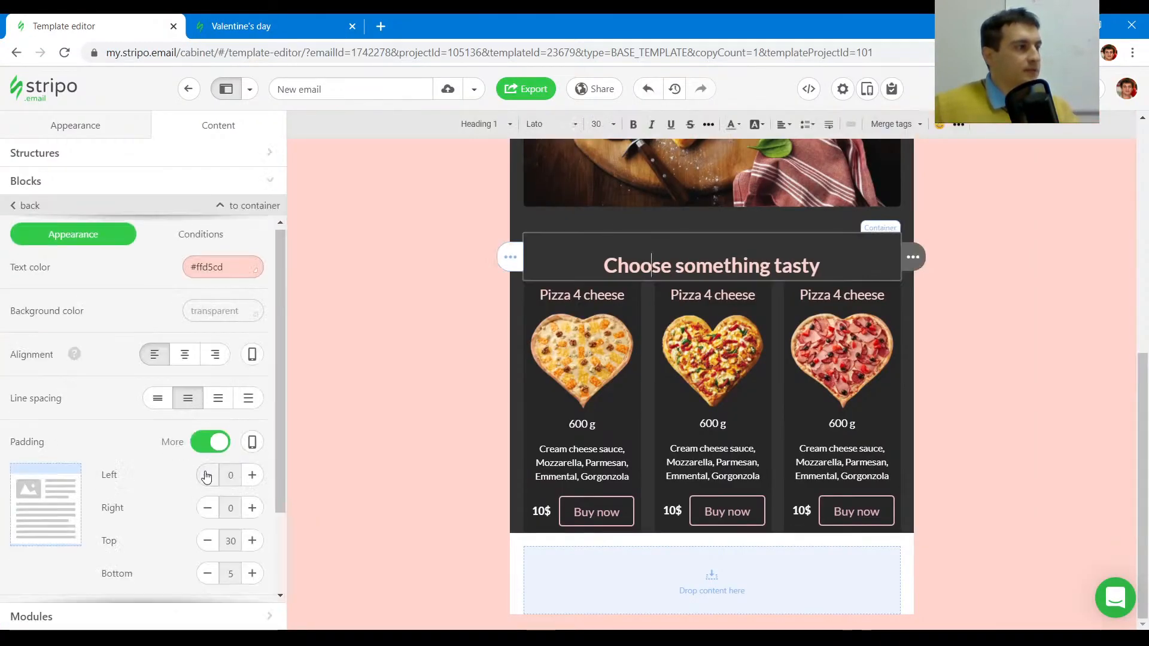
scroll(205, 472, down, 2)
click(252, 469)
click(252, 468)
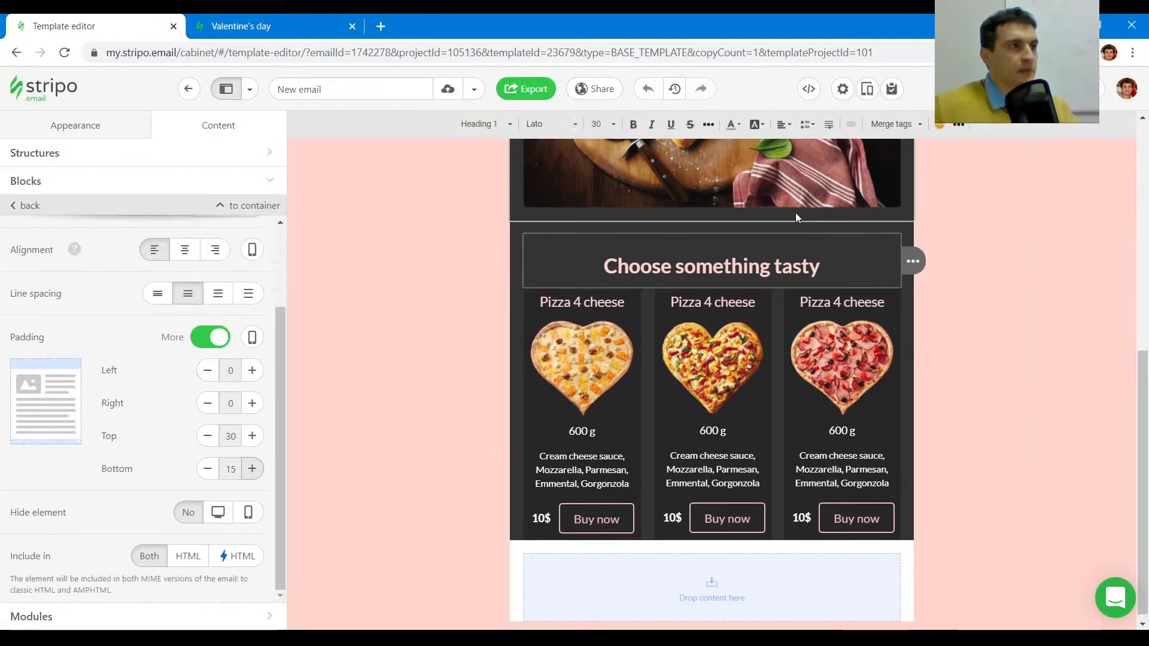
- Duplicate the "Choose something tasty" heading structure and place the copy directly below the pizza cards
click(746, 234)
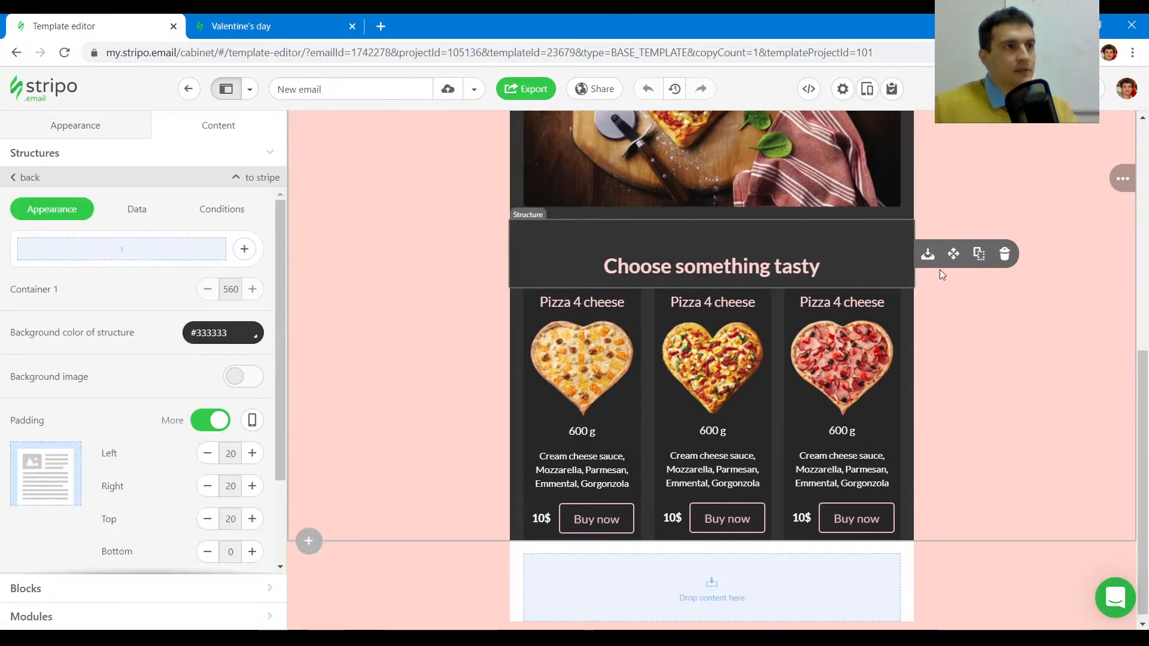
drag(959, 254, 817, 626)
drag(818, 575, 820, 544)
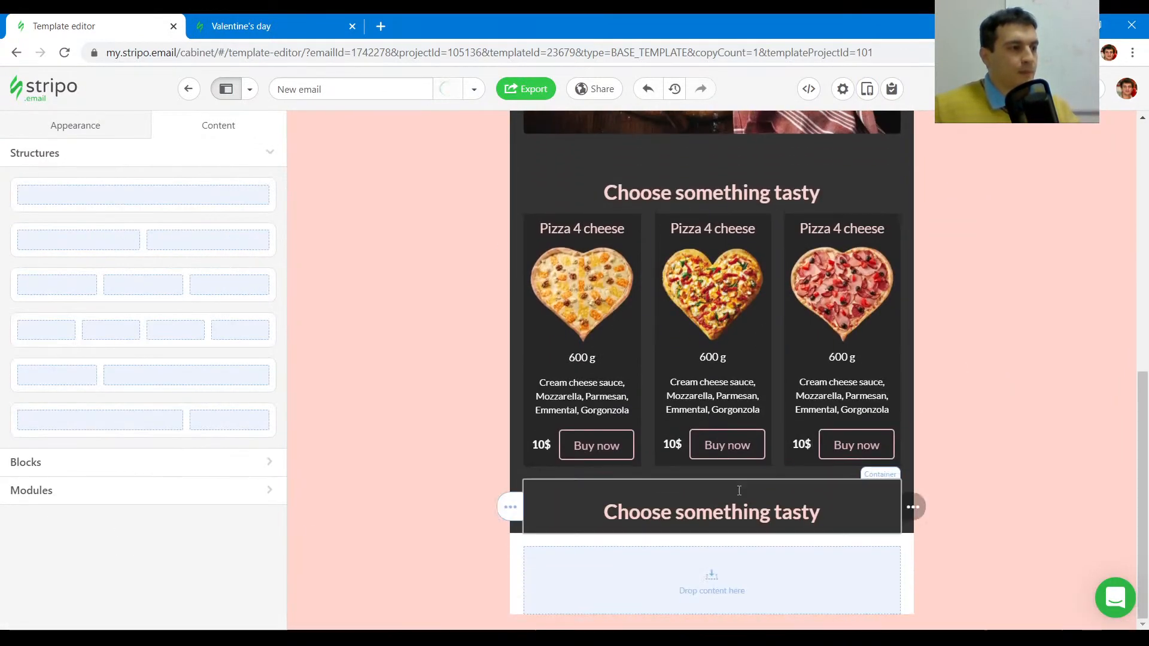
- Copy the "New items" heading from the reference page and replace the duplicated heading's text with it
click(272, 26)
scroll(579, 206, down, 3)
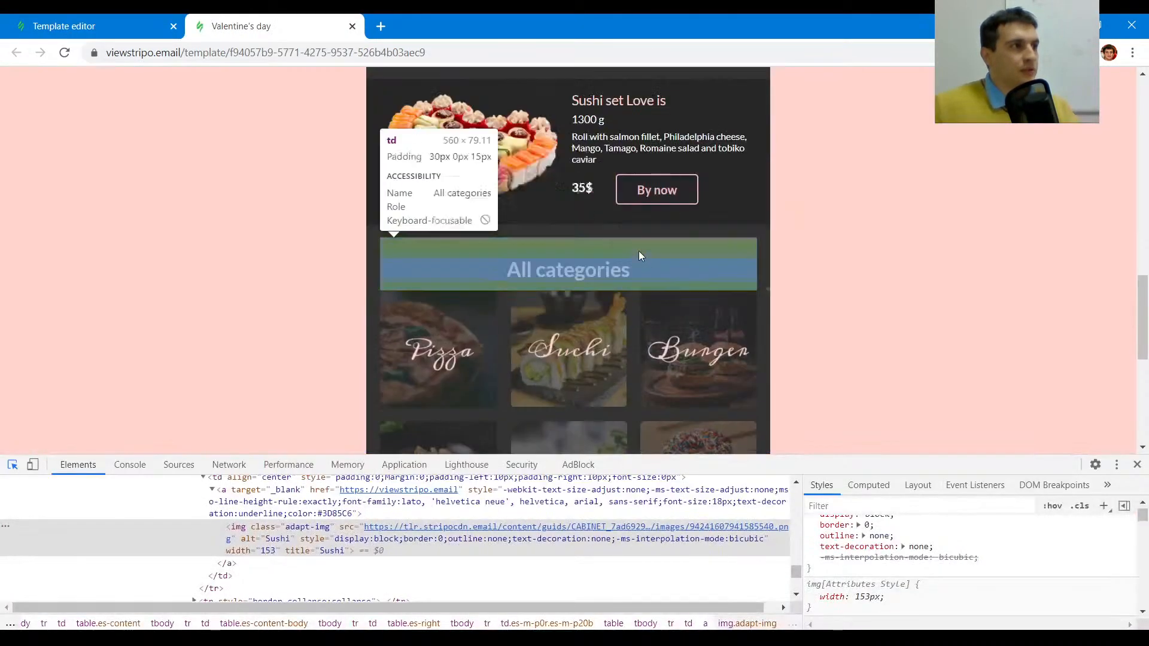
click(645, 263)
scroll(635, 263, up, 5)
drag(636, 354, 507, 361)
key(ctrl+c)
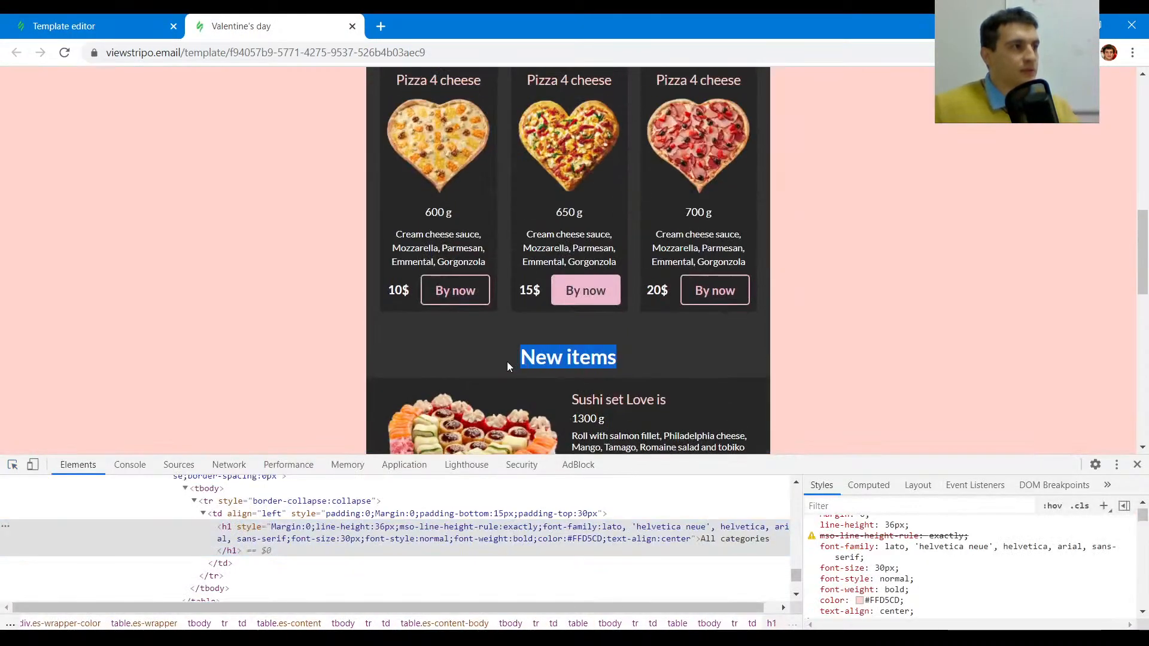
click(119, 26)
click(725, 514)
key(ctrl+v)
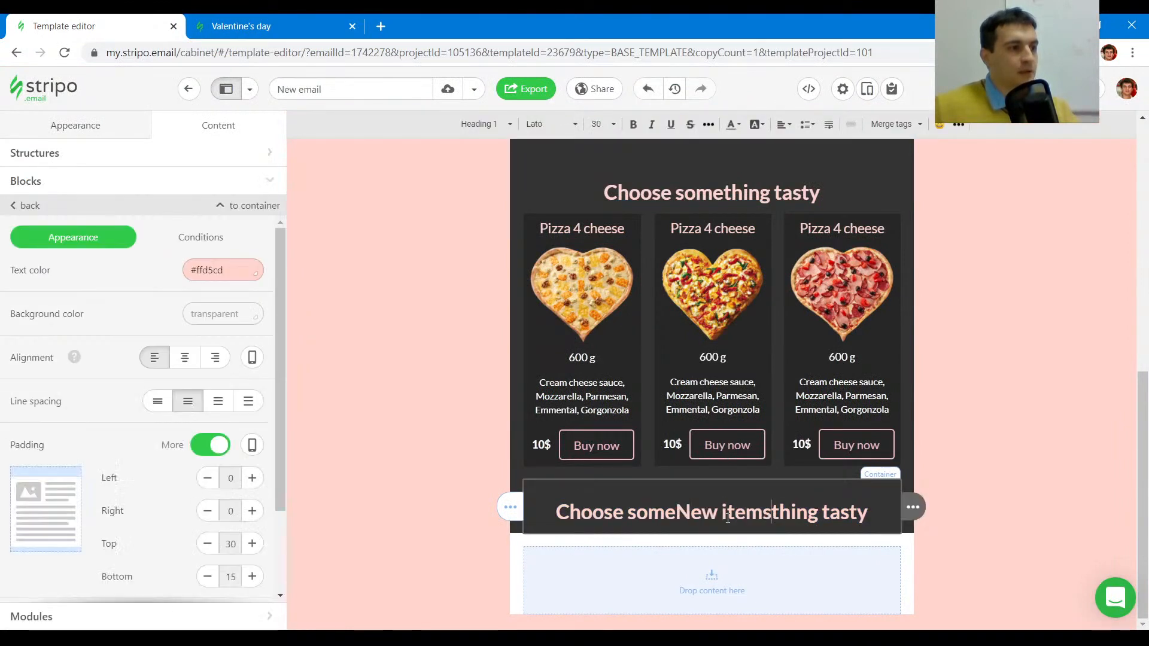
key(ctrl+a)
key(ctrl+v)
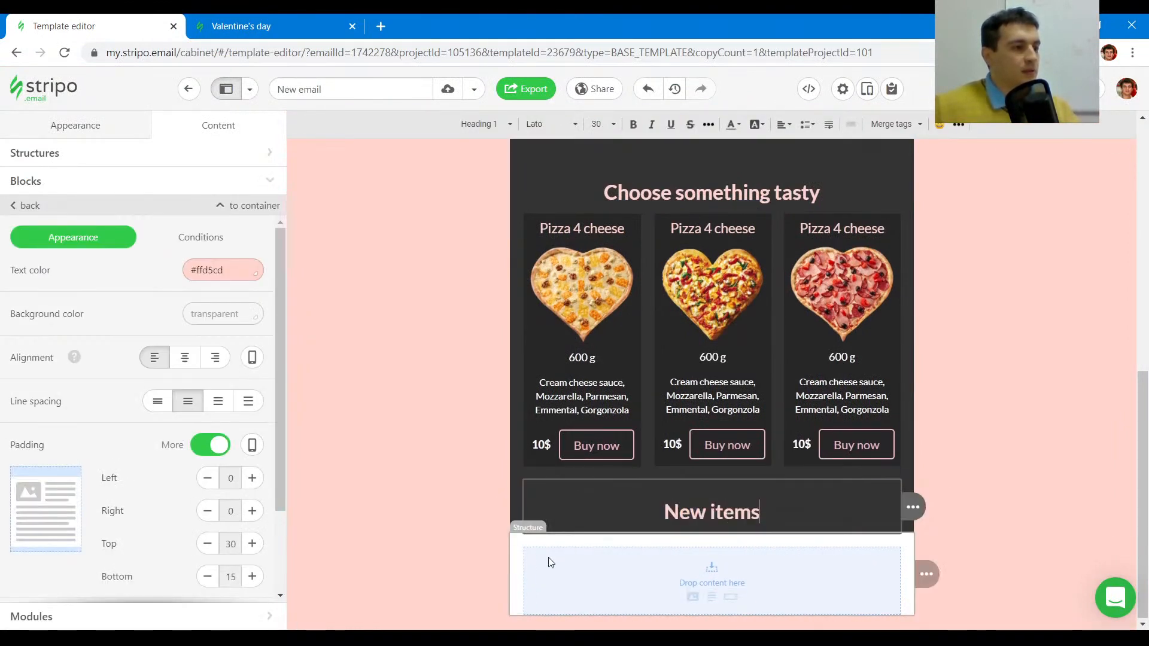
- Insert a structure with two equal columns directly below the "New items" heading
click(547, 542)
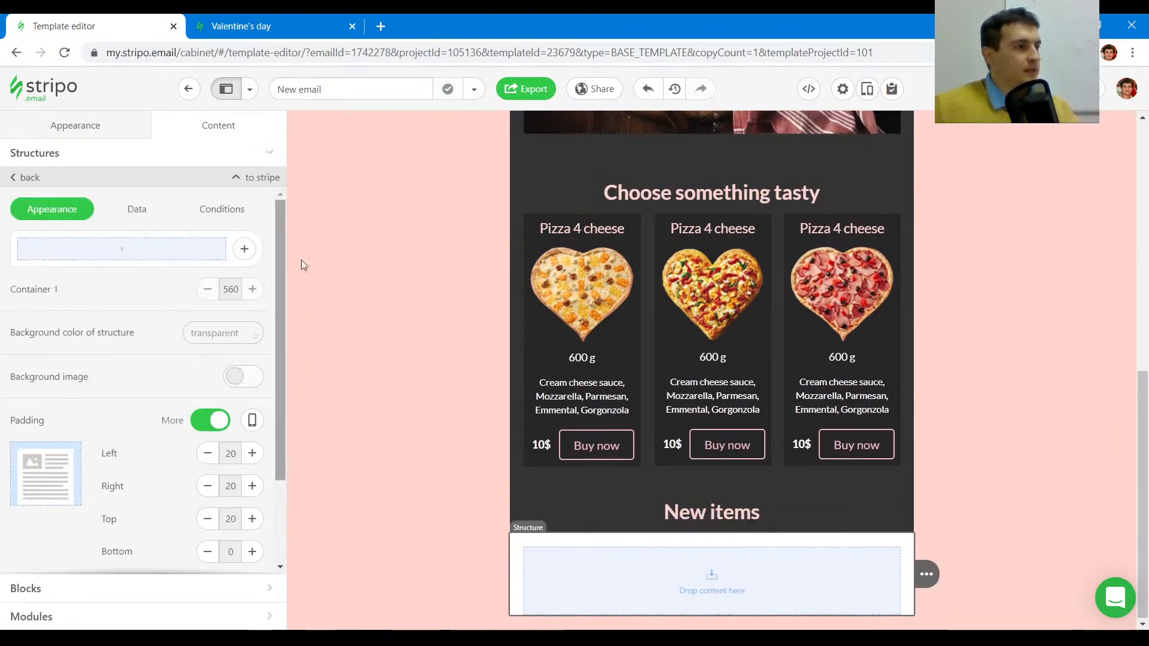
click(404, 490)
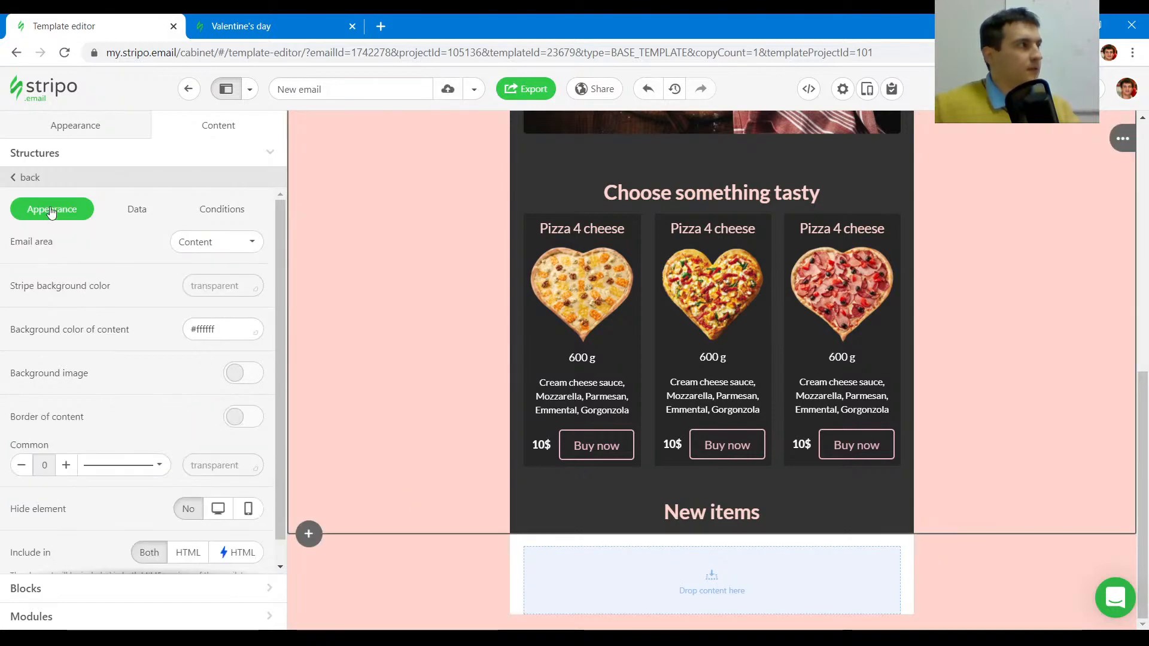
click(22, 161)
drag(123, 246, 661, 529)
scroll(429, 488, down, 1)
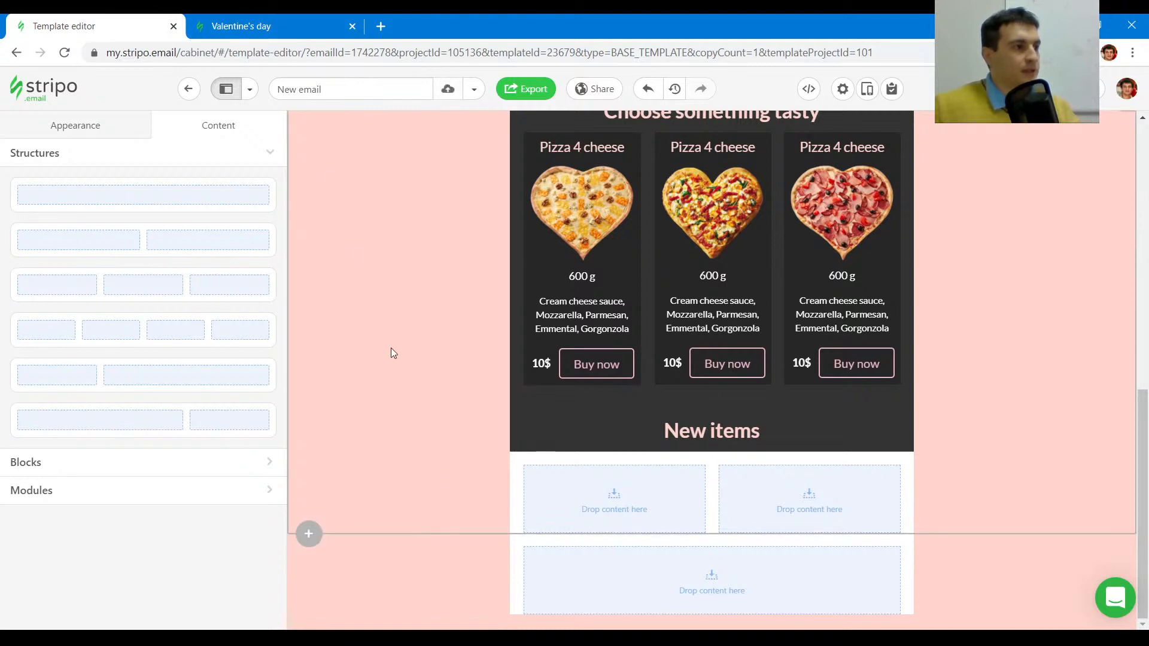
- Set the new two-column structure's background color to #333333
click(525, 466)
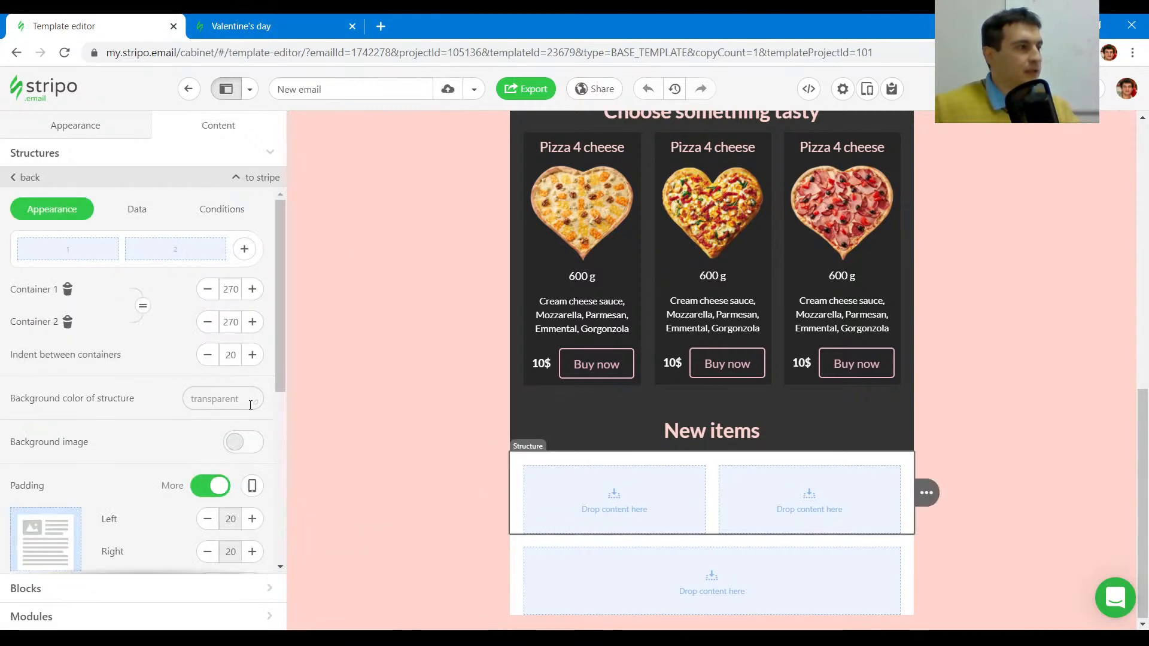
click(217, 396)
click(198, 505)
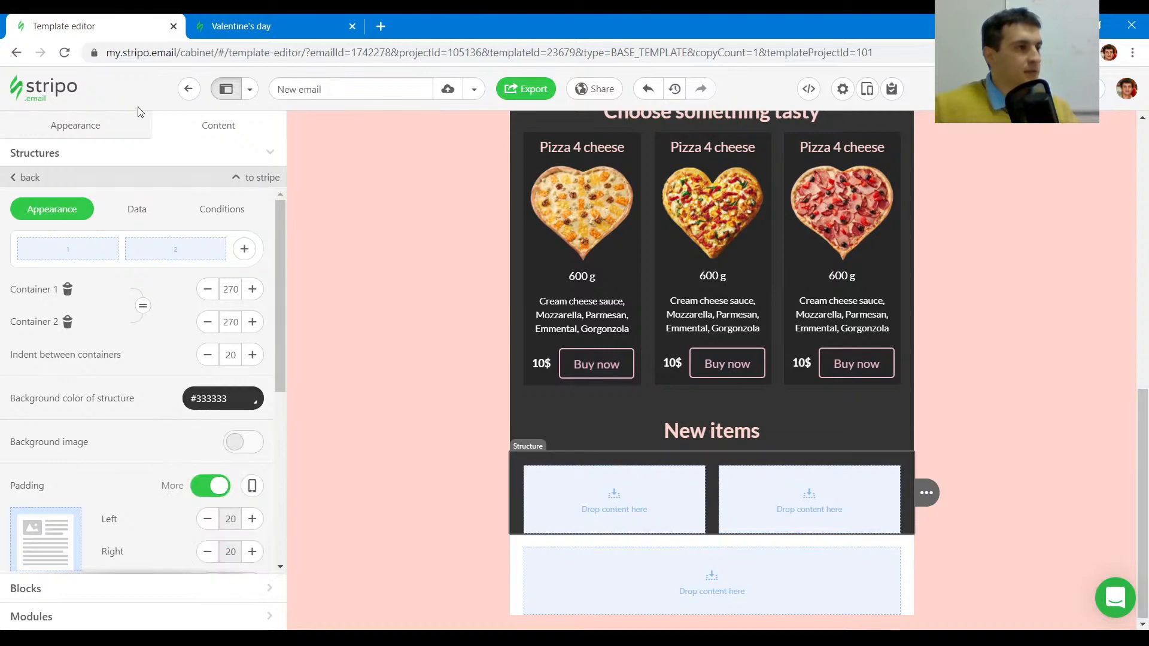
- Check the reference sushi block, and apply the pizza card's background color #262626 to the two-column structure
click(214, 20)
scroll(512, 349, down, 3)
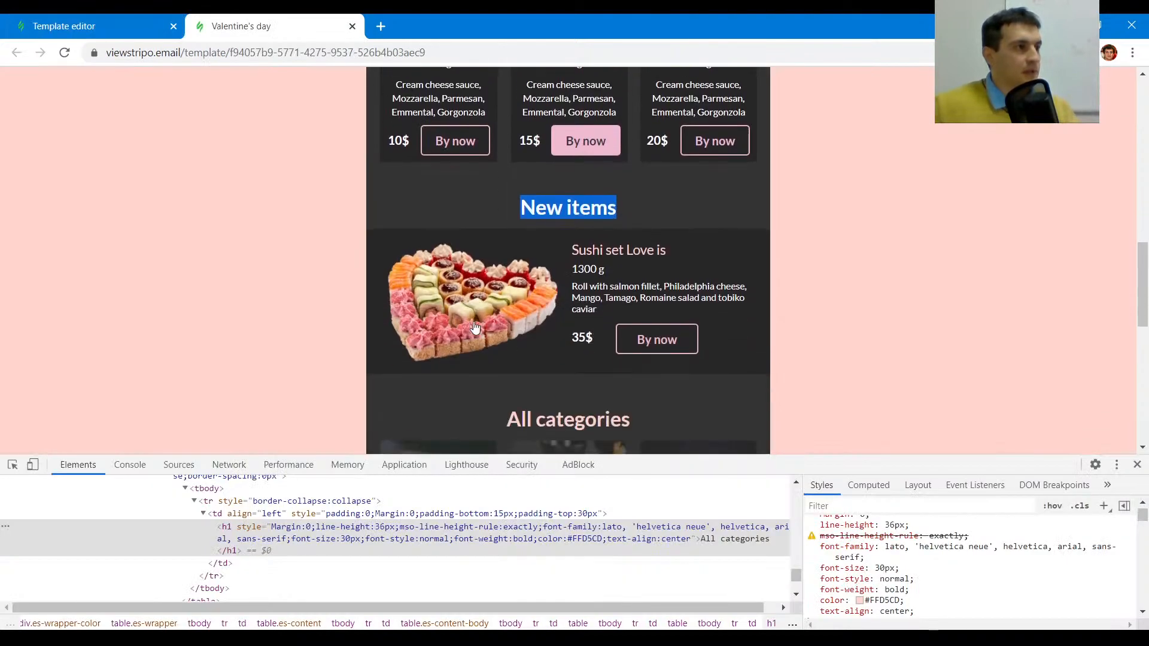
click(145, 20)
click(537, 374)
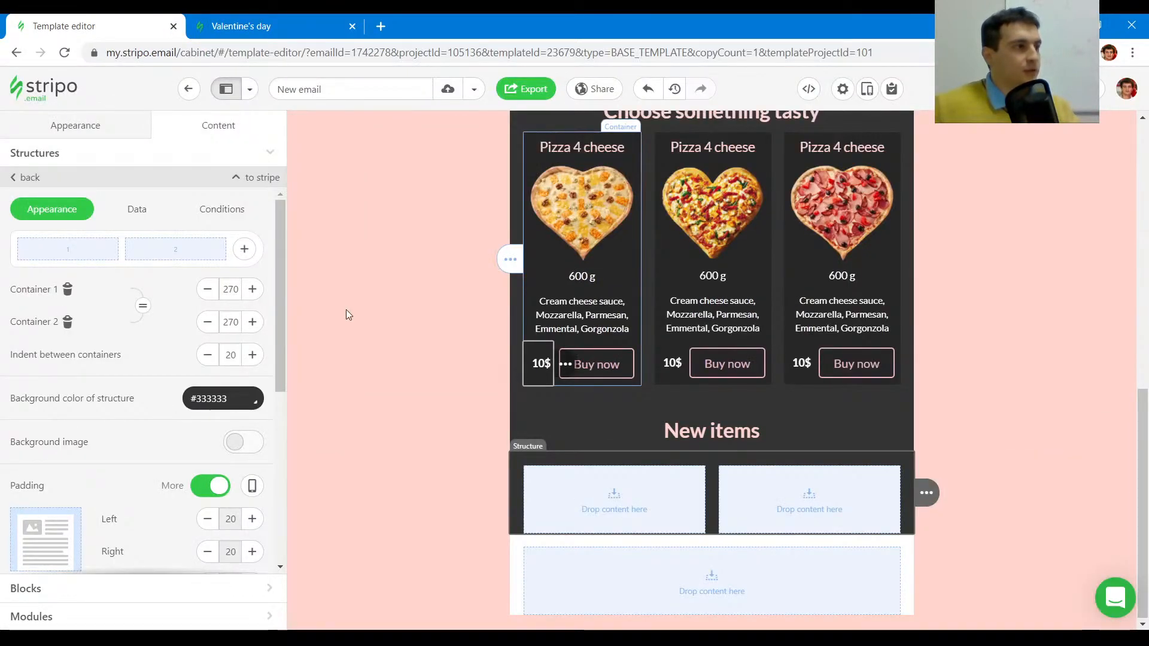
click(256, 207)
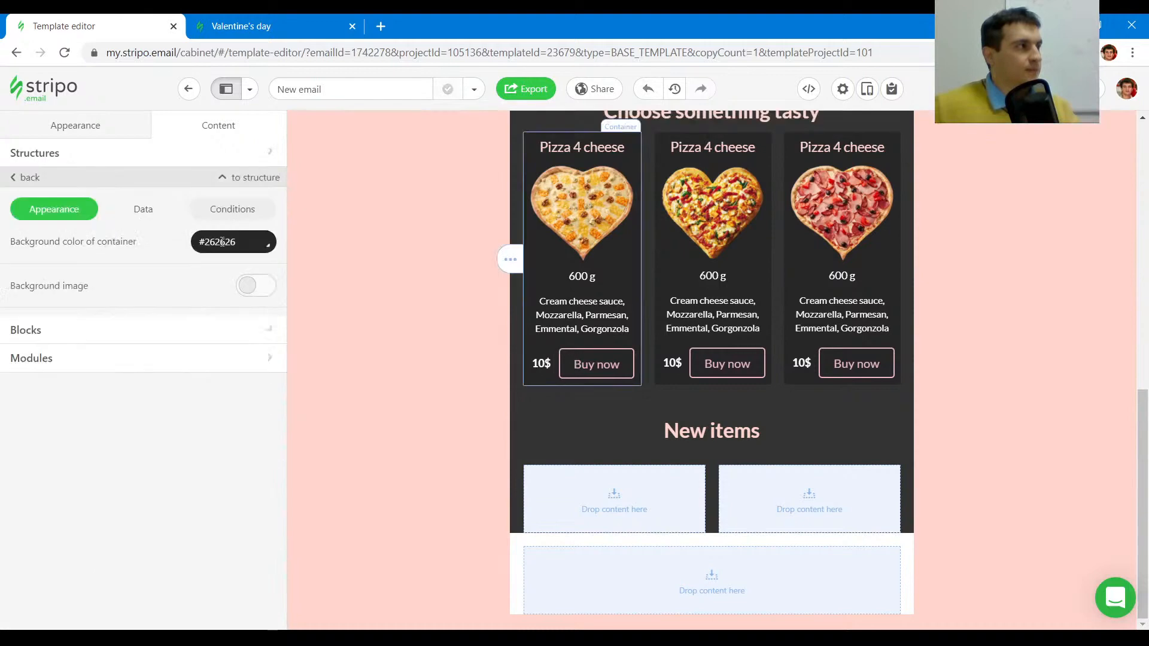
click(615, 465)
text(#262626)
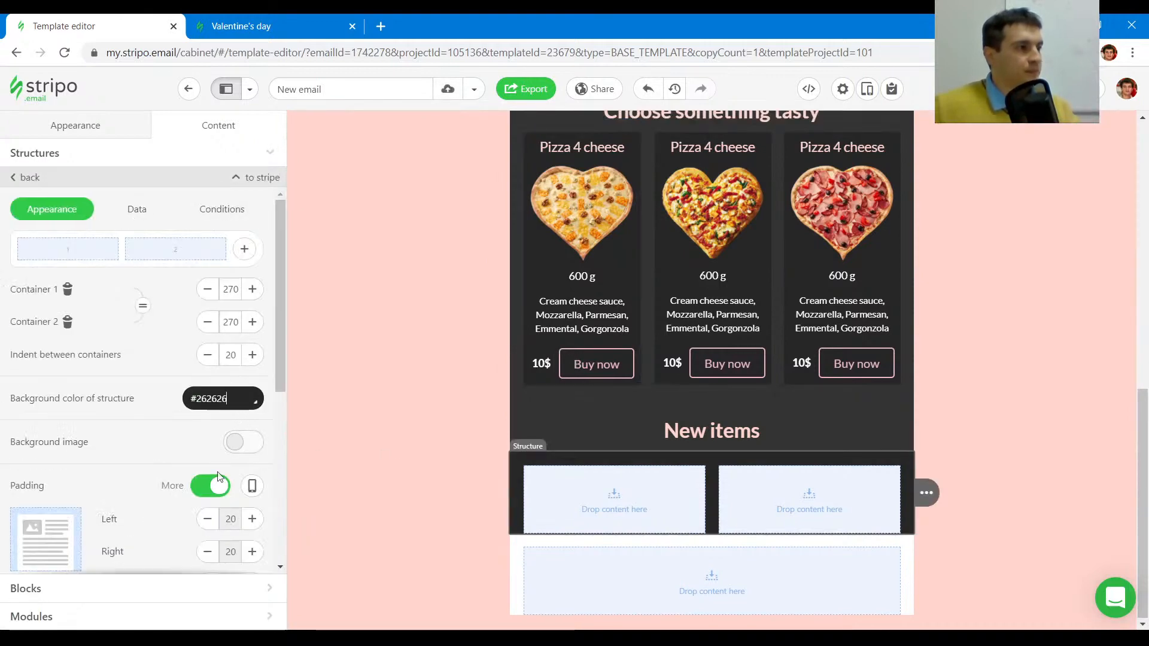
- Copy the sushi image's link from the reference page and load it into an image block in the first column under "New items"
click(218, 21)
click(12, 464)
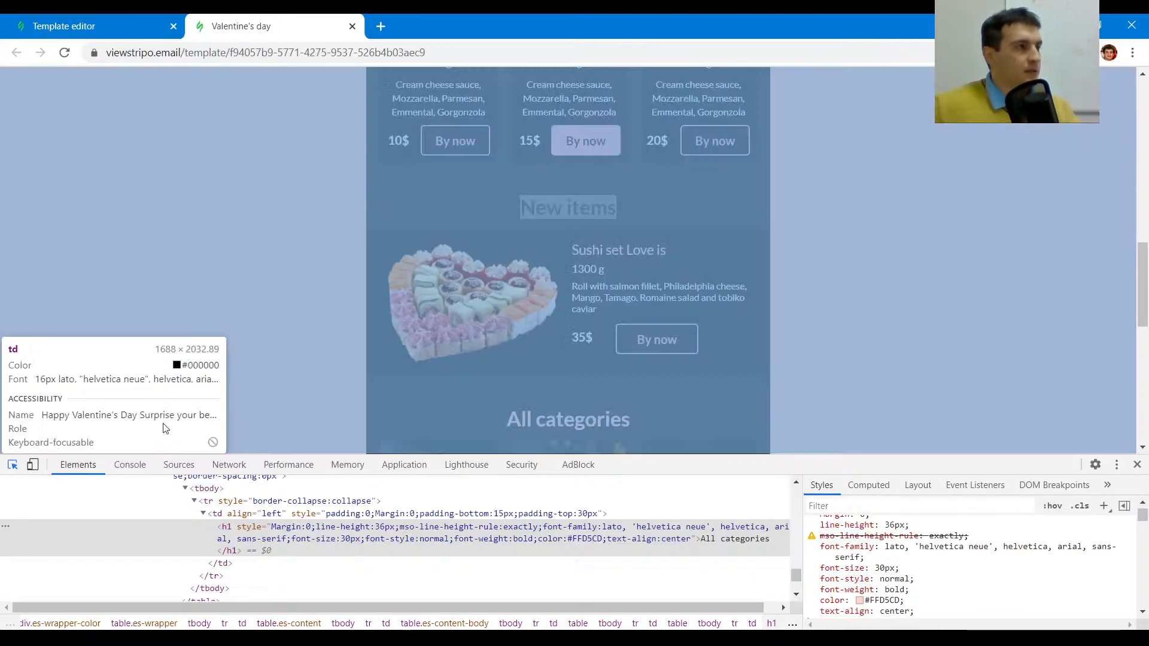
click(454, 299)
click(120, 25)
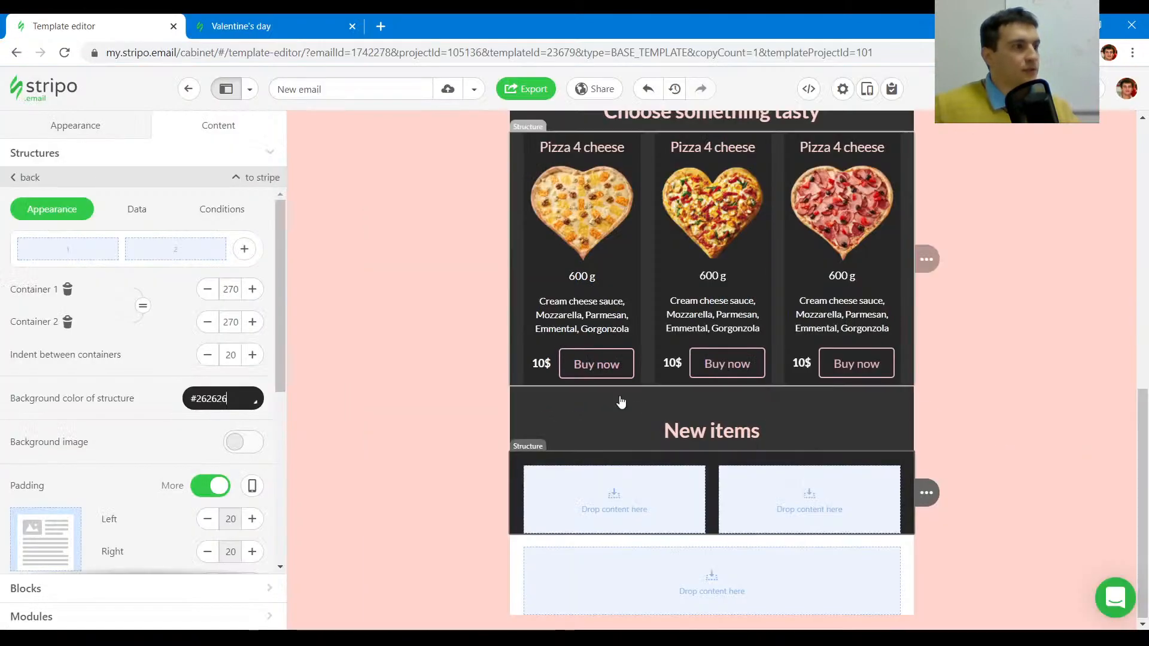
click(595, 517)
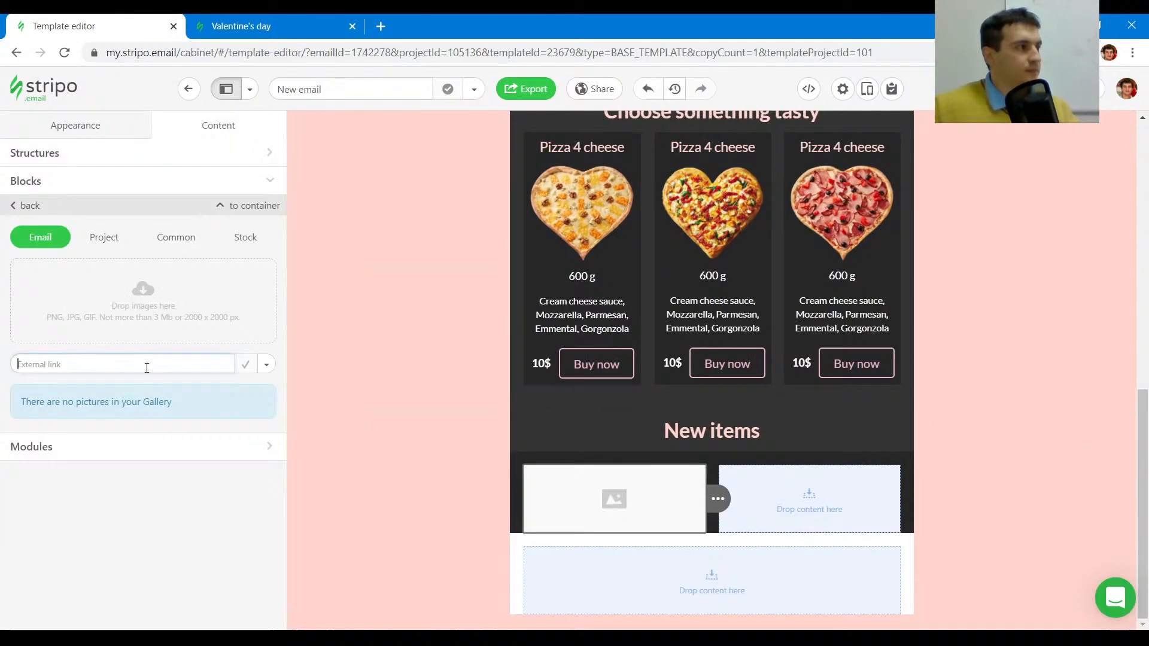
key(ctrl+v)
click(266, 364)
click(247, 407)
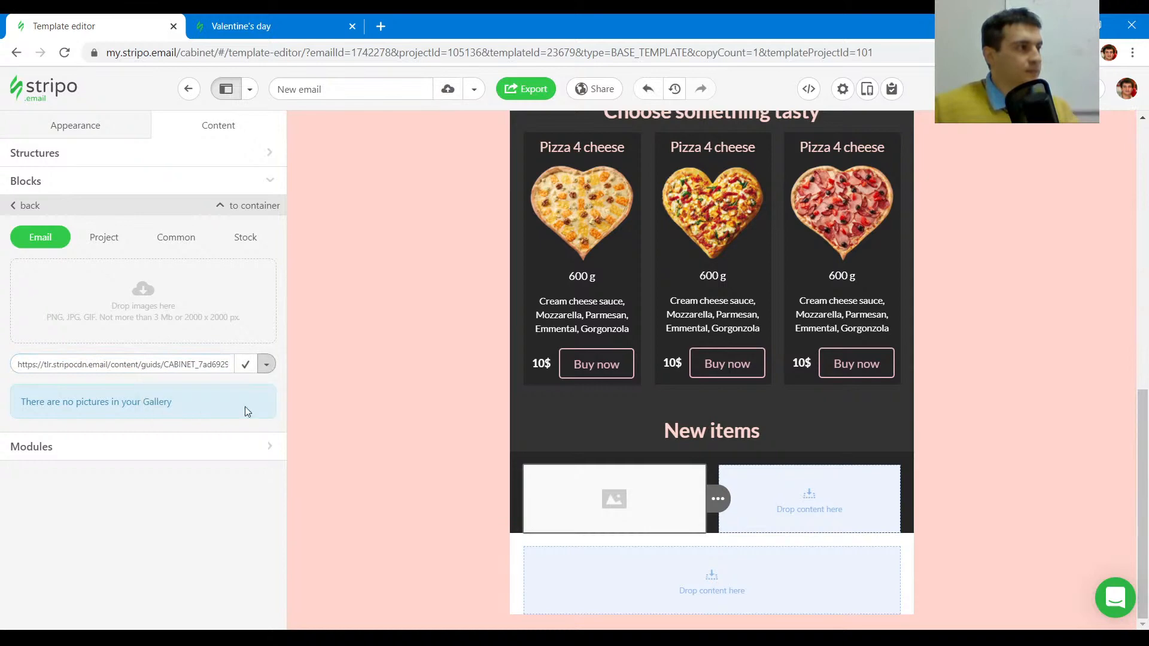
click(246, 364)
scroll(778, 389, down, 2)
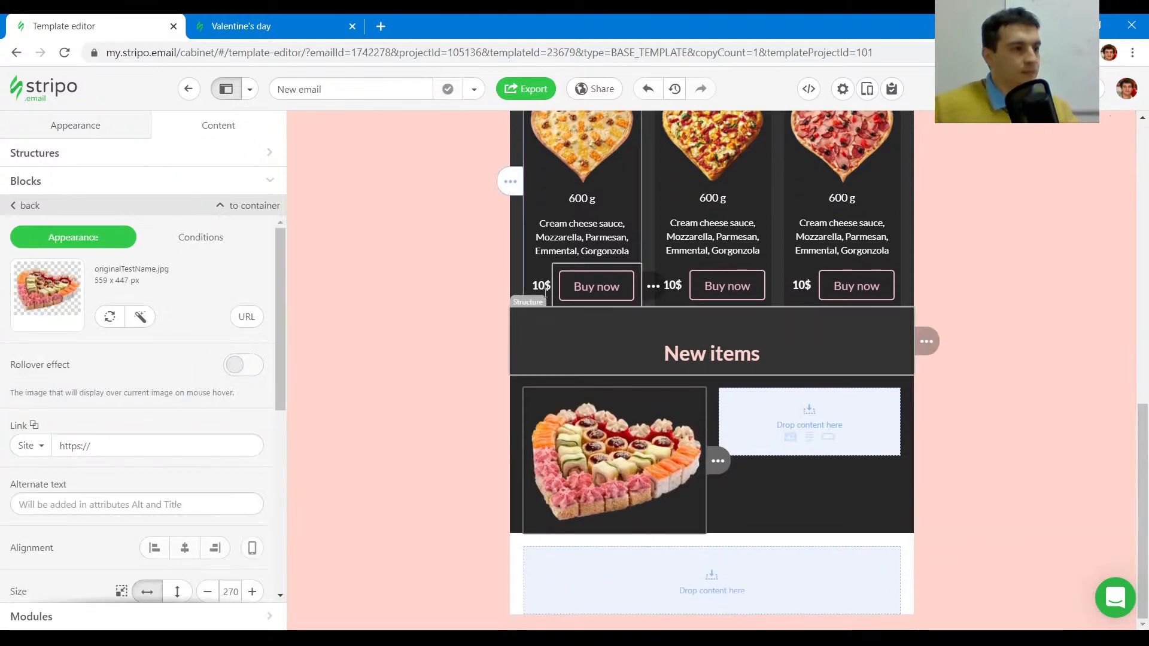
- Check the reference sushi block's spacing and set the two-column structure's top padding to 0
click(271, 19)
click(13, 465)
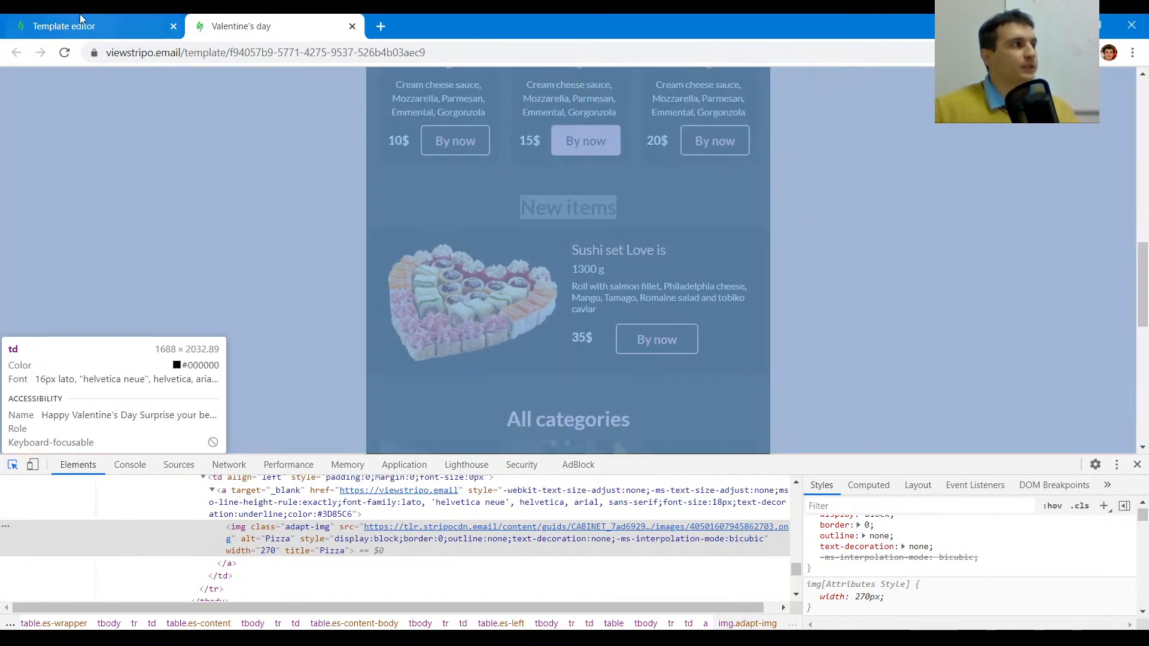
click(81, 19)
click(551, 379)
scroll(193, 372, down, 5)
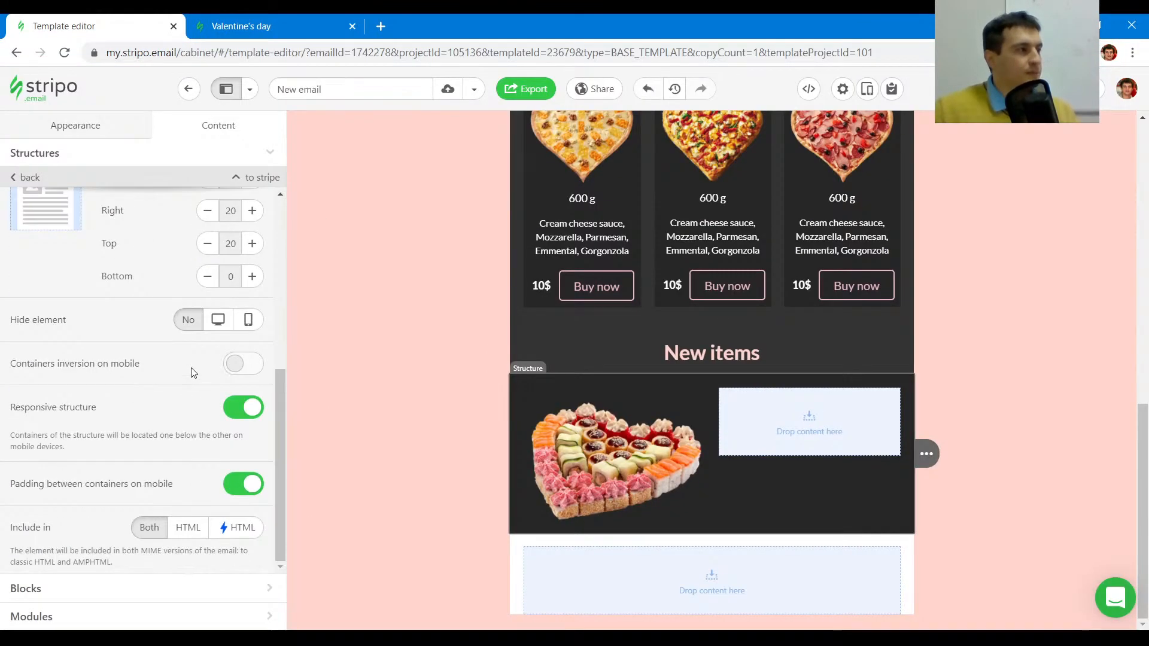
scroll(208, 366, up, 3)
click(208, 393)
click(208, 393)
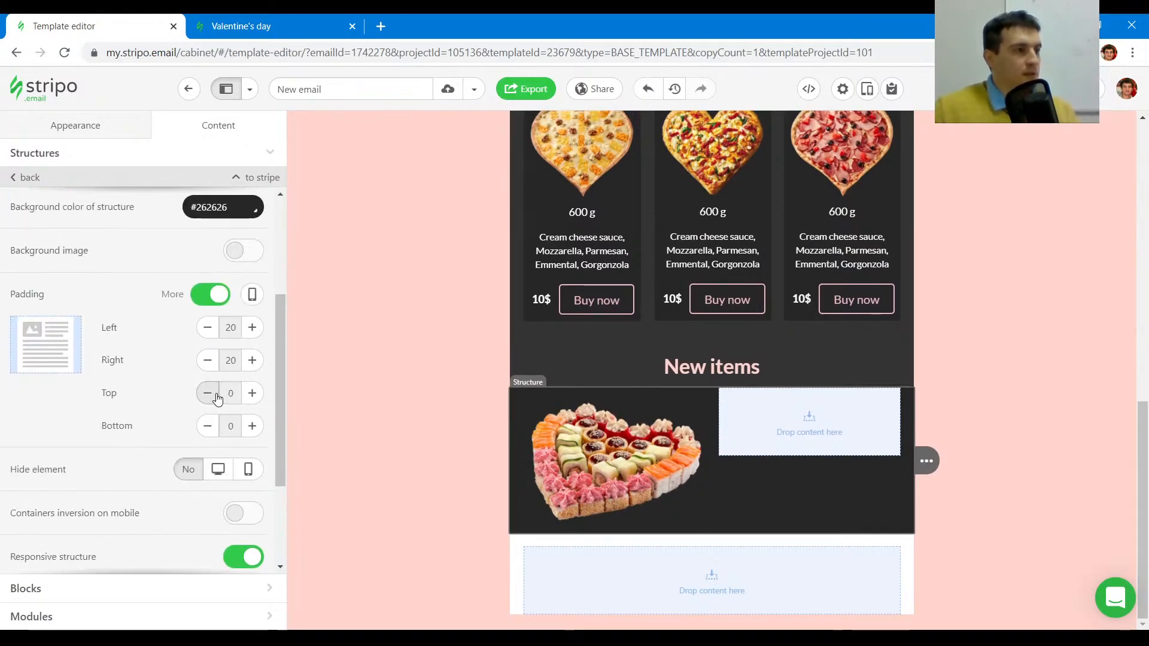
click(232, 17)
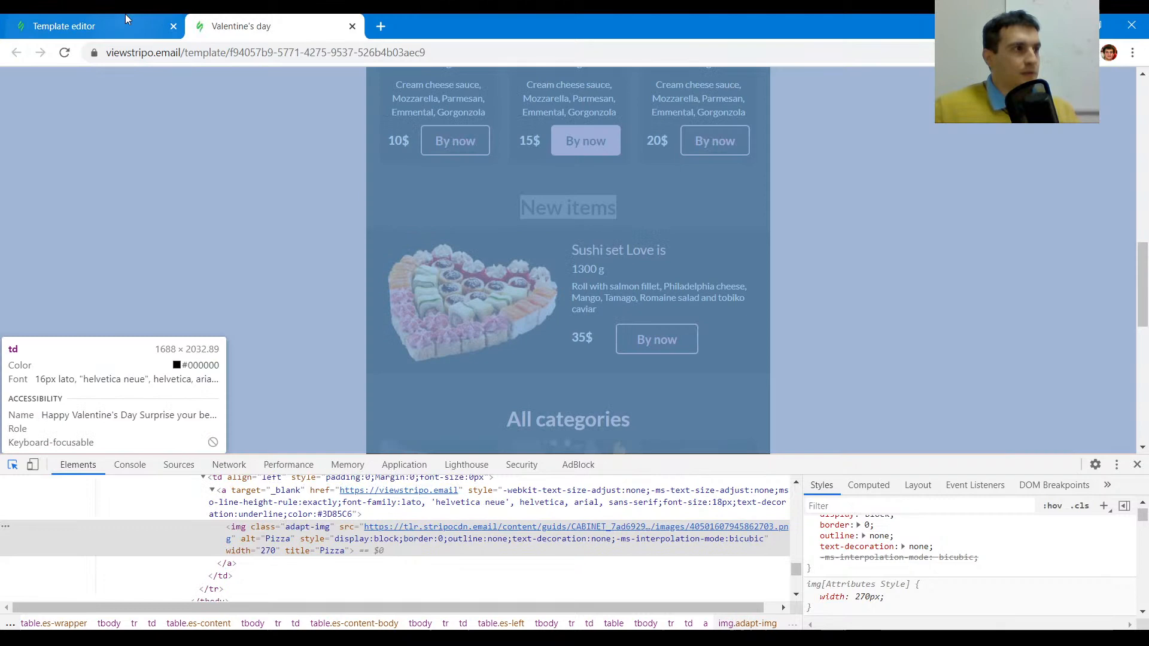
click(65, 26)
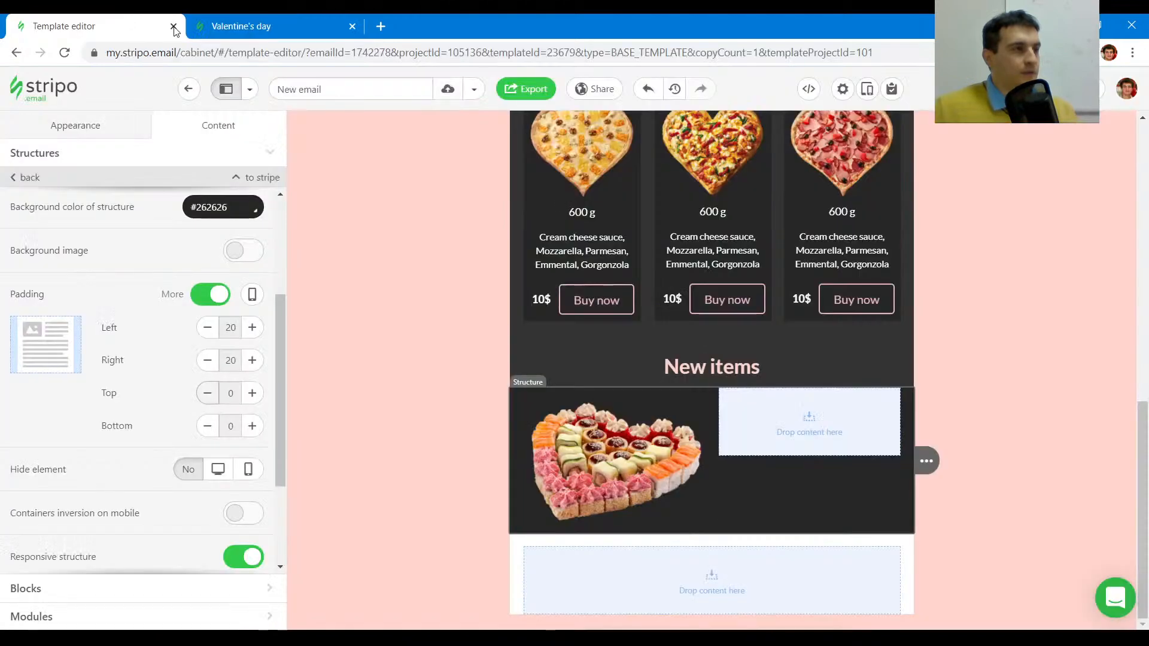
- Copy the first pizza card's container into the empty column beside the sushi image and delete the pizza image from the copy
scroll(787, 243, up, 2)
mouse_move(512, 268)
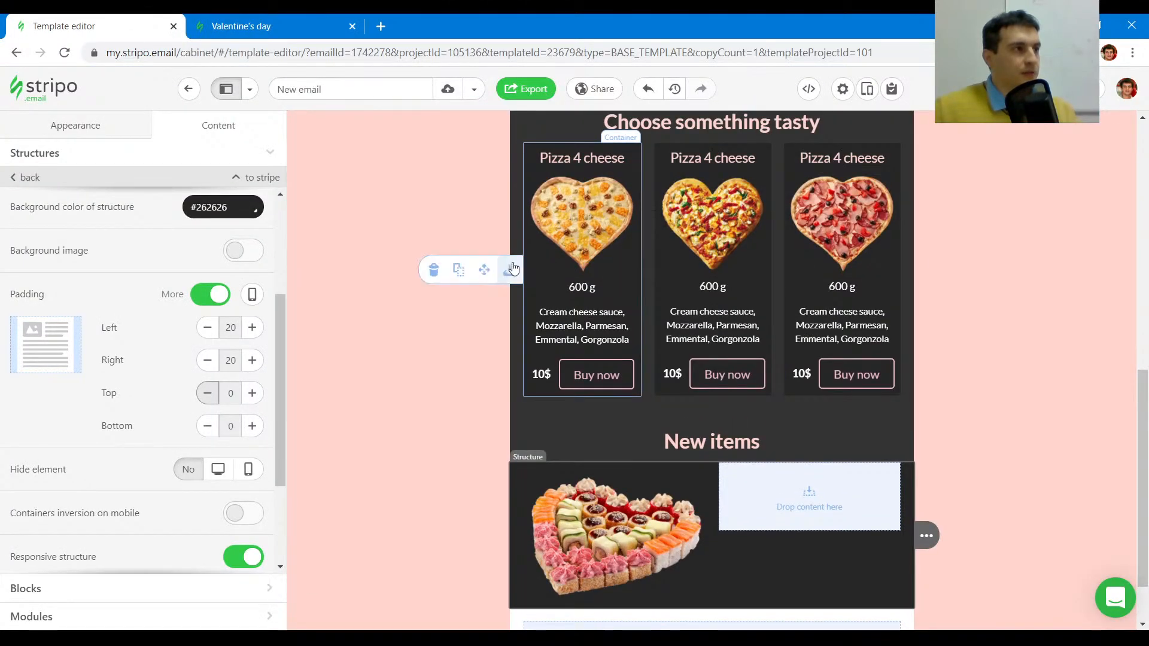
drag(461, 269, 808, 496)
mouse_move(869, 333)
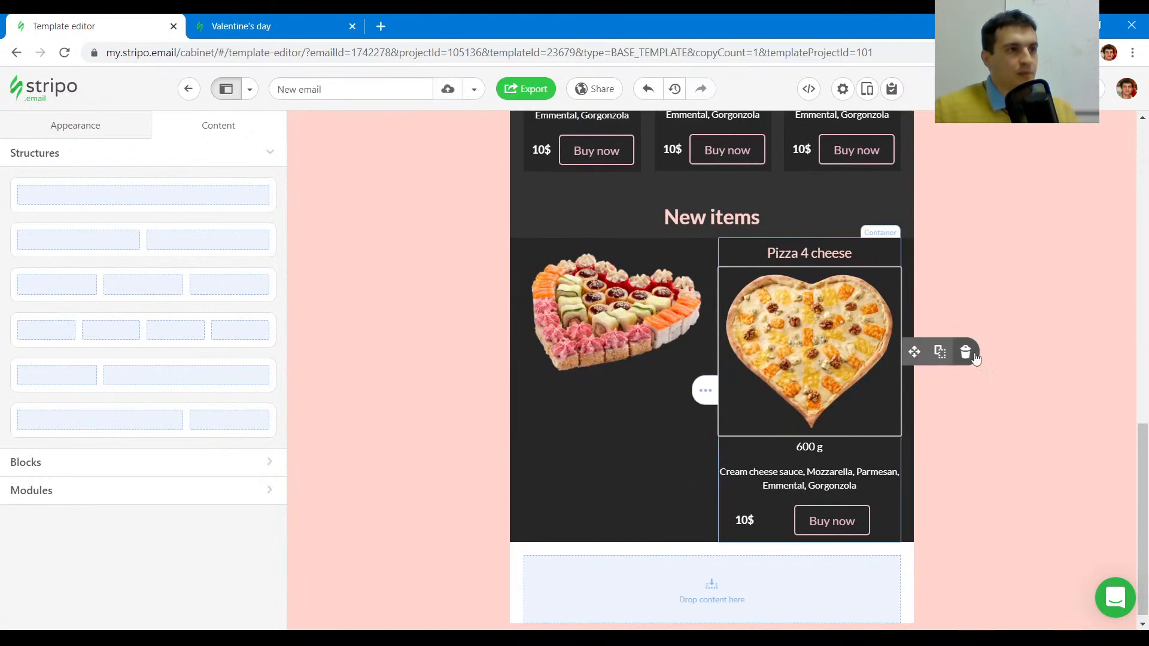
click(974, 356)
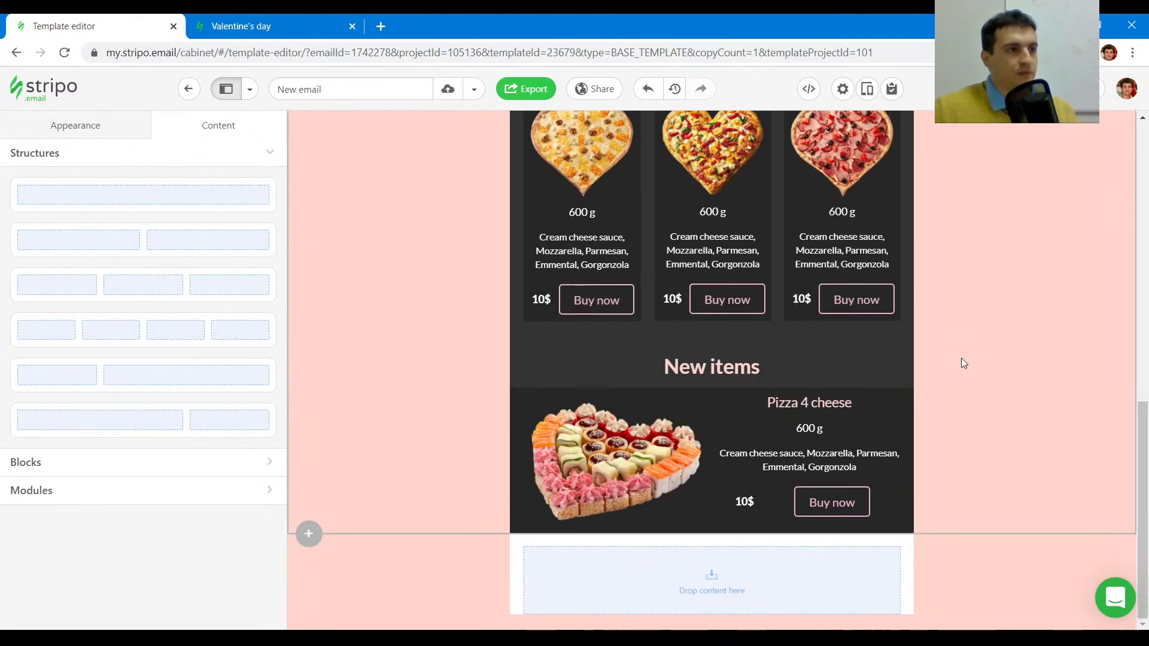
- Left-align the "Pizza 4 cheese" heading in the card beside the sushi image
click(795, 405)
triple_click(796, 402)
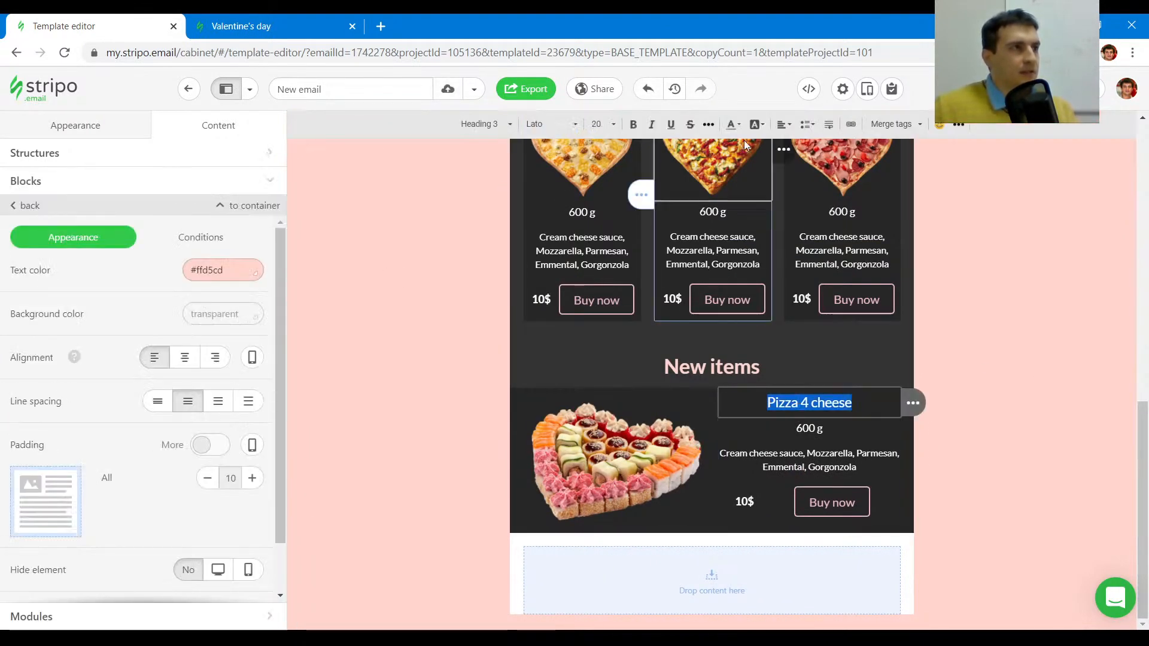
click(785, 124)
click(802, 146)
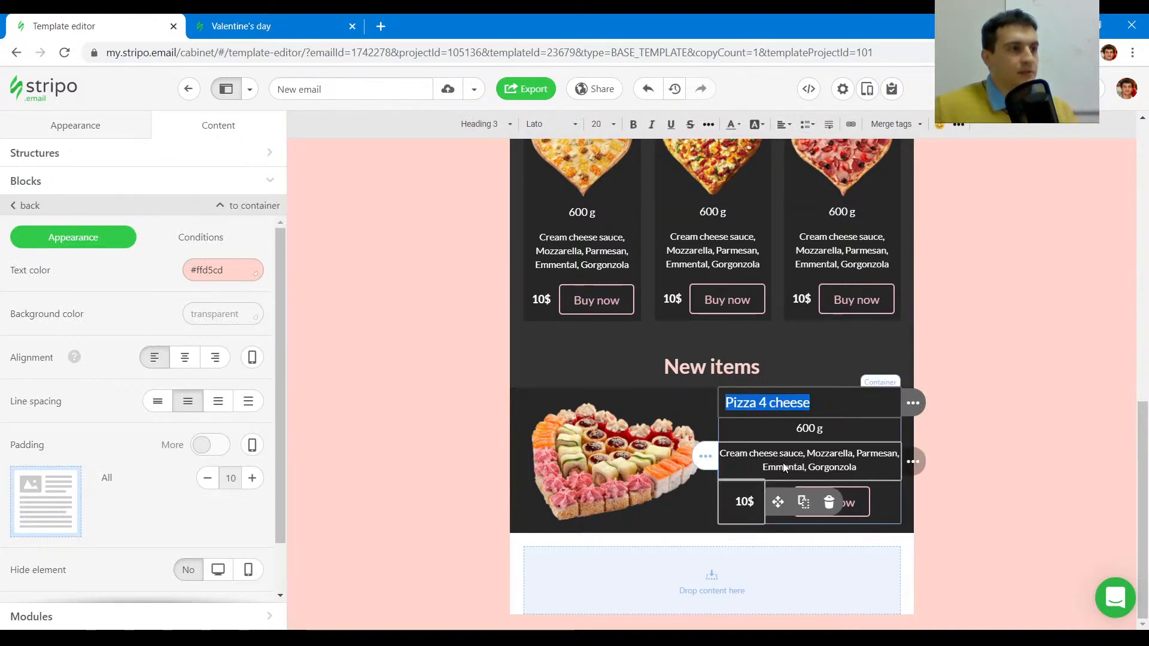
- Try removing the heading block from the card beside the sushi image, and undo the removal
click(807, 428)
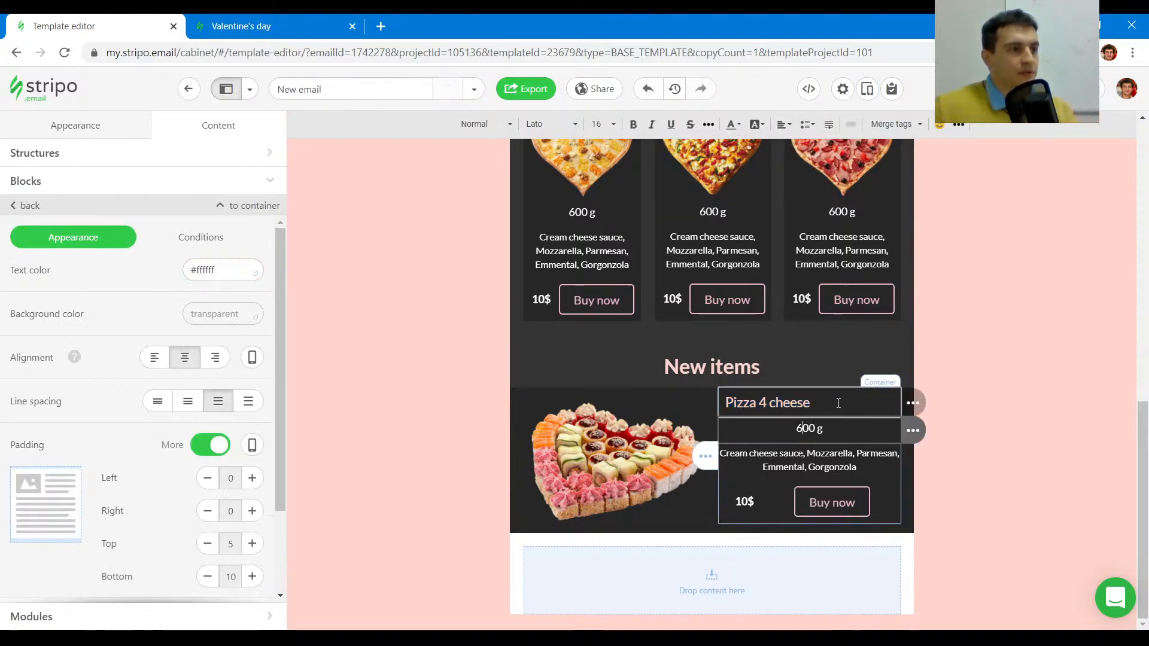
click(965, 403)
click(257, 26)
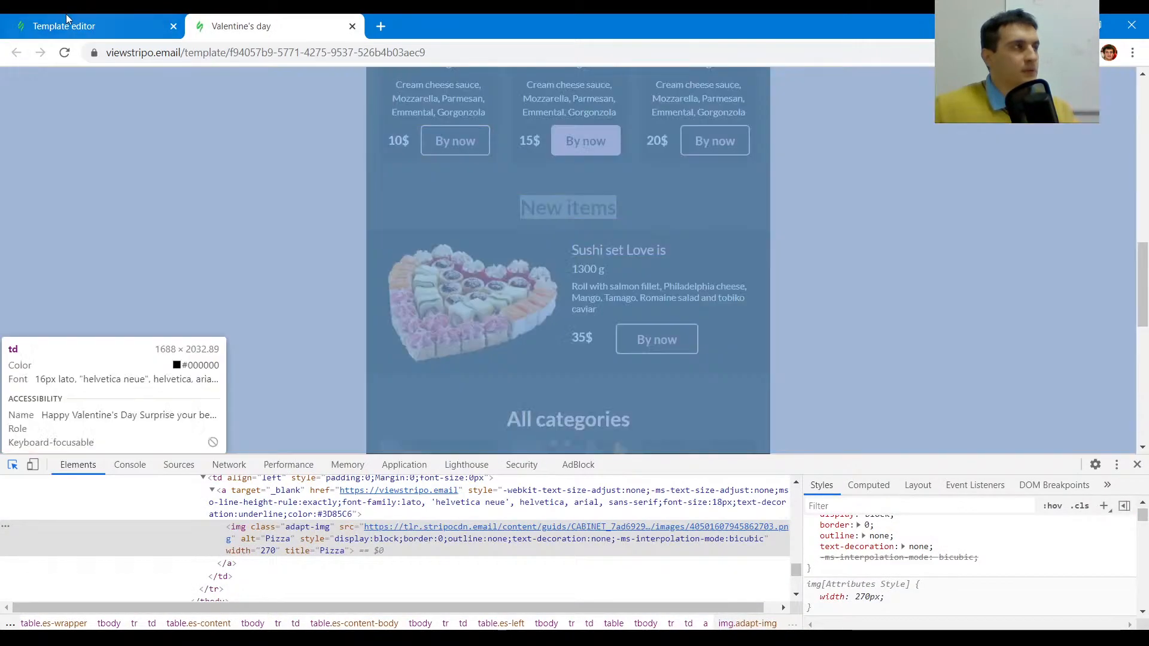
click(95, 26)
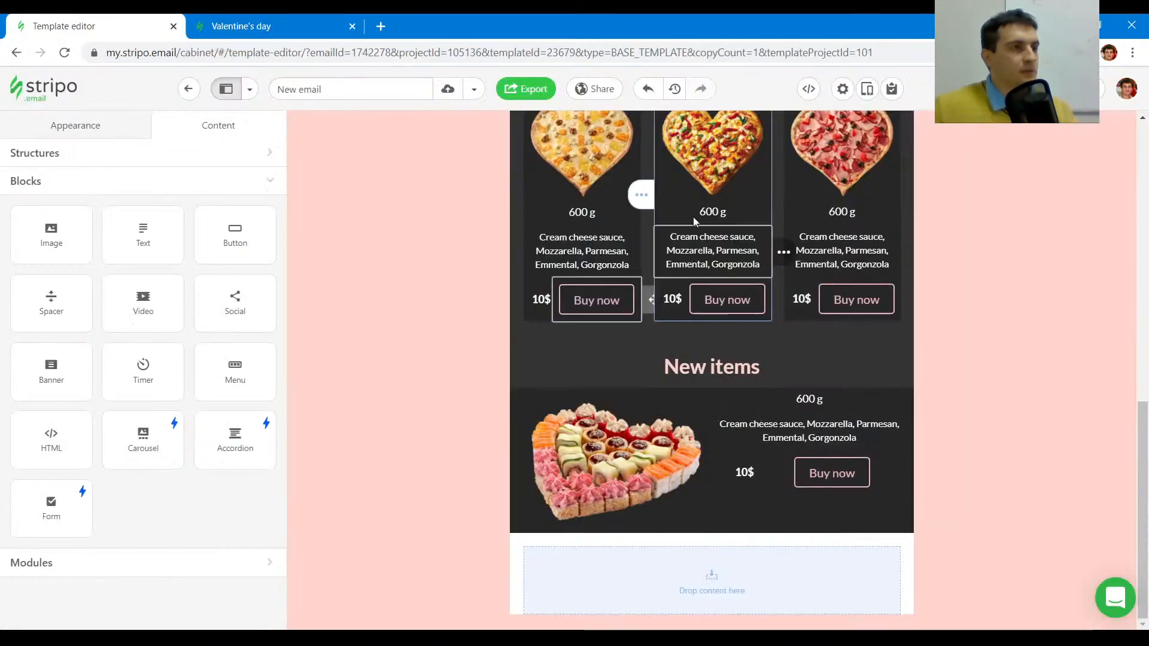
click(646, 89)
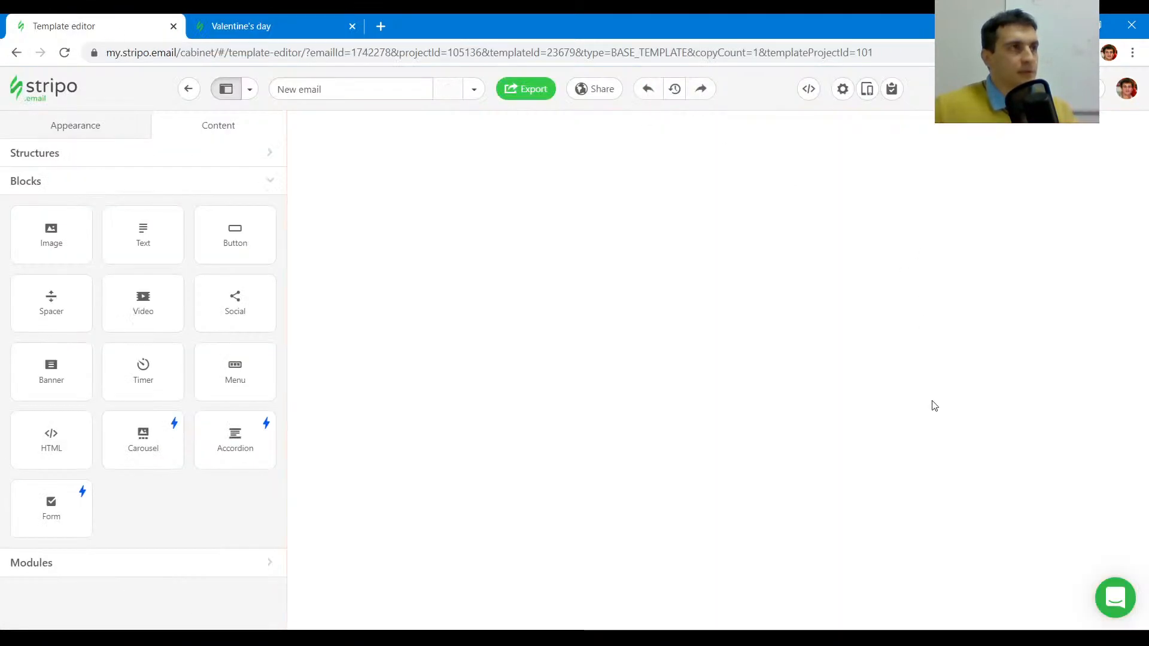
scroll(924, 407, down, 10)
scroll(837, 454, down, 4)
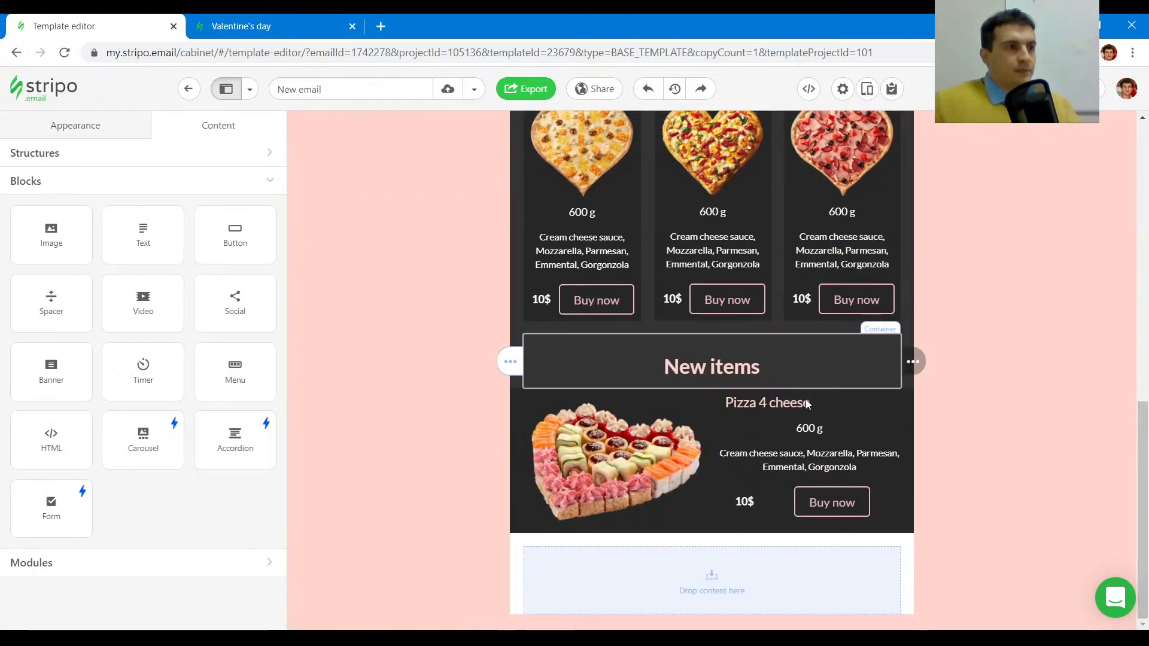
- Left-align the "600 g" weight text in the card beside the sushi image
triple_click(809, 428)
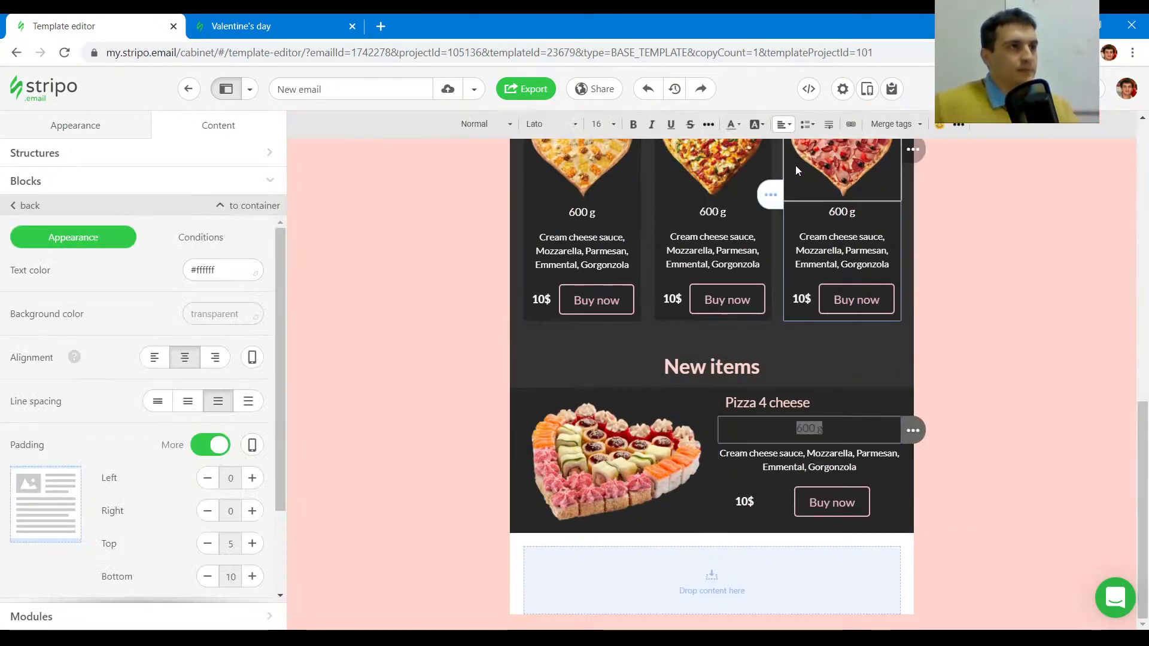
click(785, 132)
click(805, 142)
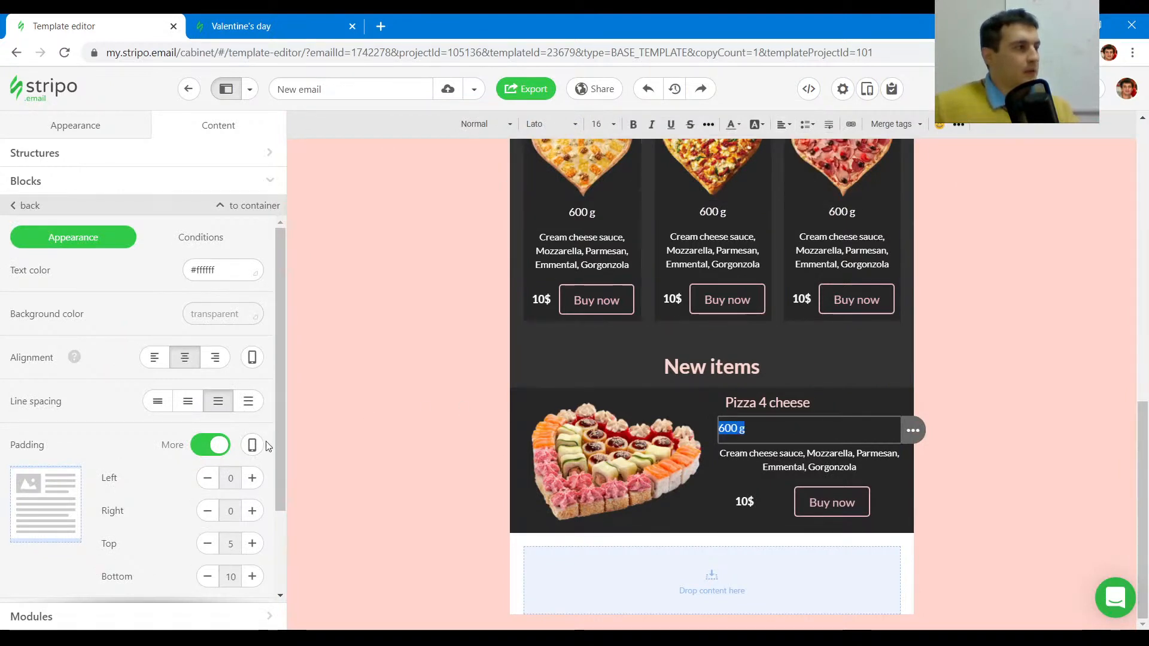
- Turn on individual padding for the heading beside the sushi image and set its left padding to 0
click(767, 401)
scroll(197, 396, down, 1)
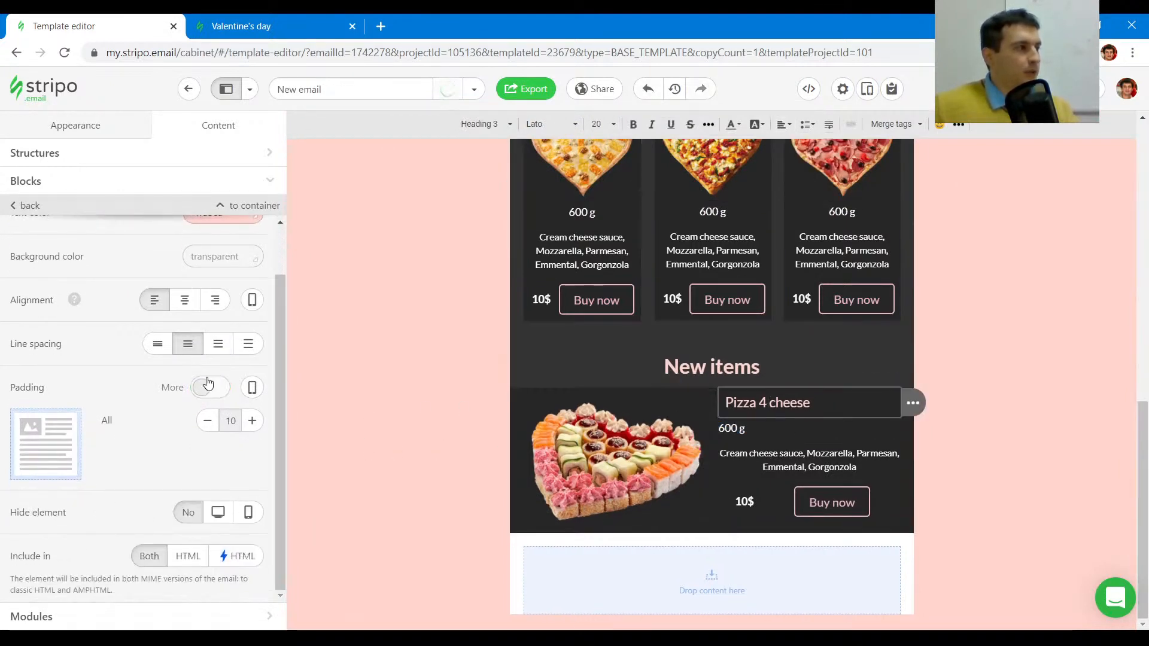
click(207, 389)
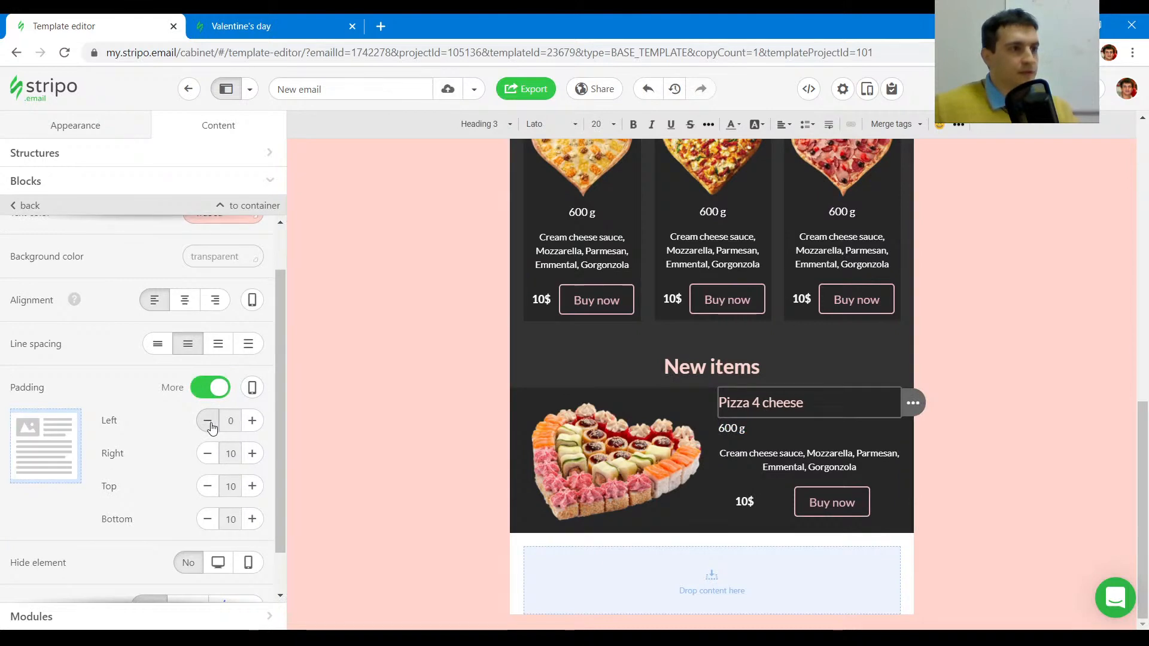
- Check the sushi set's weight on the reference page and replace the "600 g" text beside the sushi image with "1300 g"
click(740, 456)
key(ctrl+Tab)
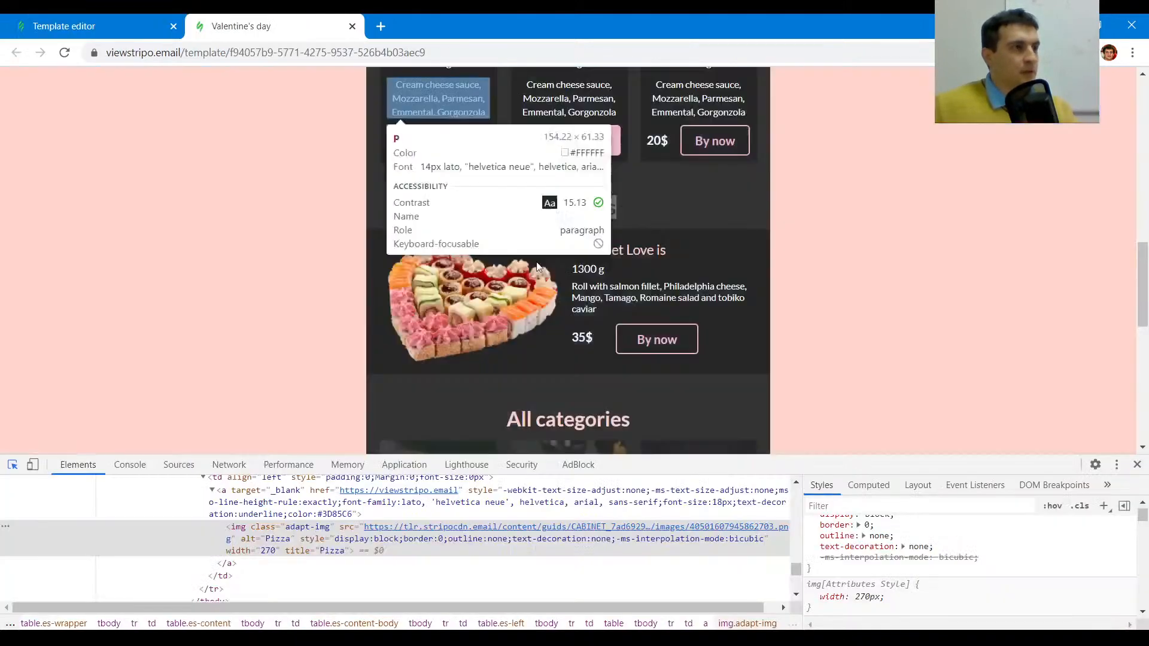
key(ctrl+Tab)
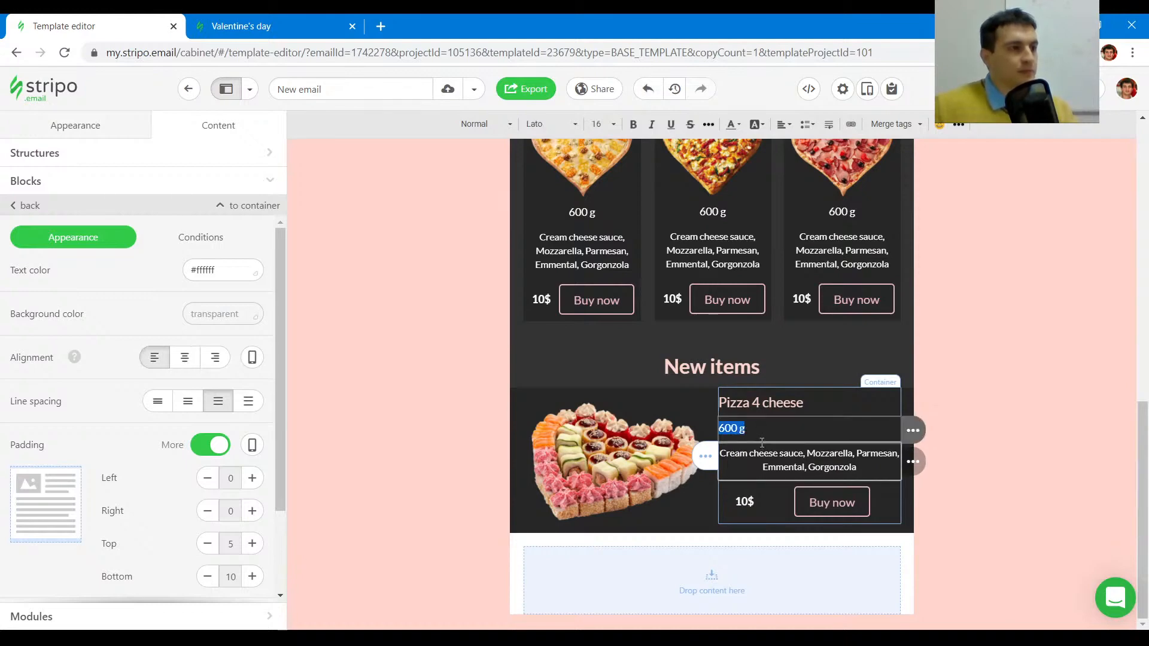
- Copy the sushi set's title from the reference page and replace the "Pizza 4 cheese" heading beside the sushi image with "Sushi set Love is"
click(293, 19)
drag(687, 250, 567, 254)
click(661, 248)
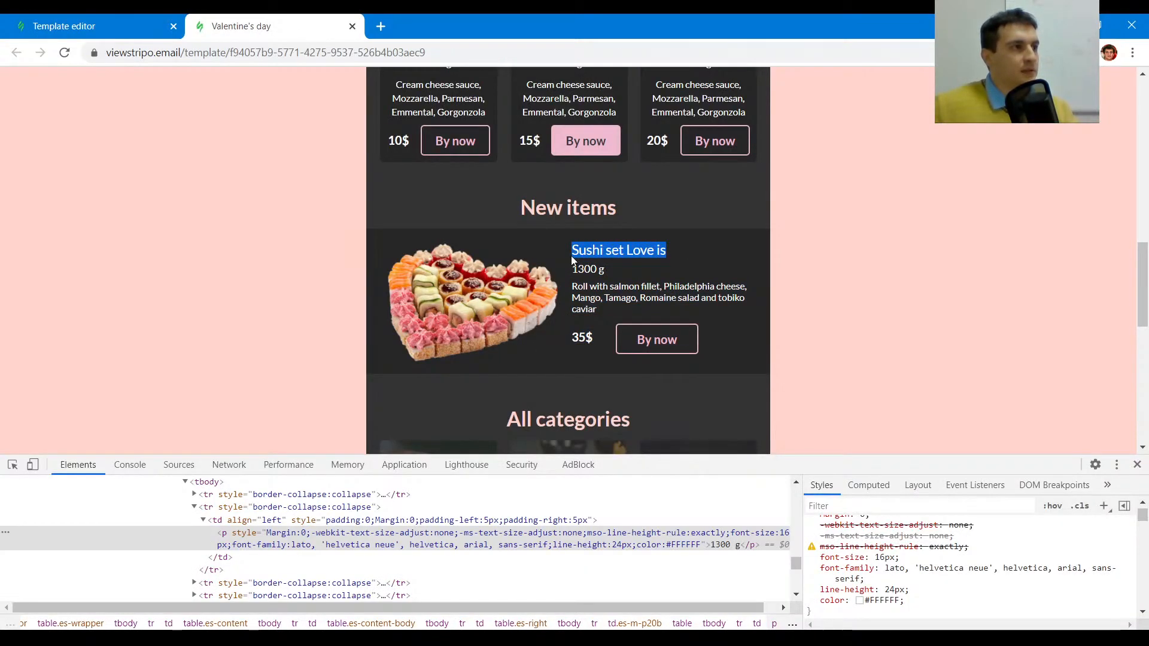
key(ctrl+shift+Tab)
triple_click(772, 402)
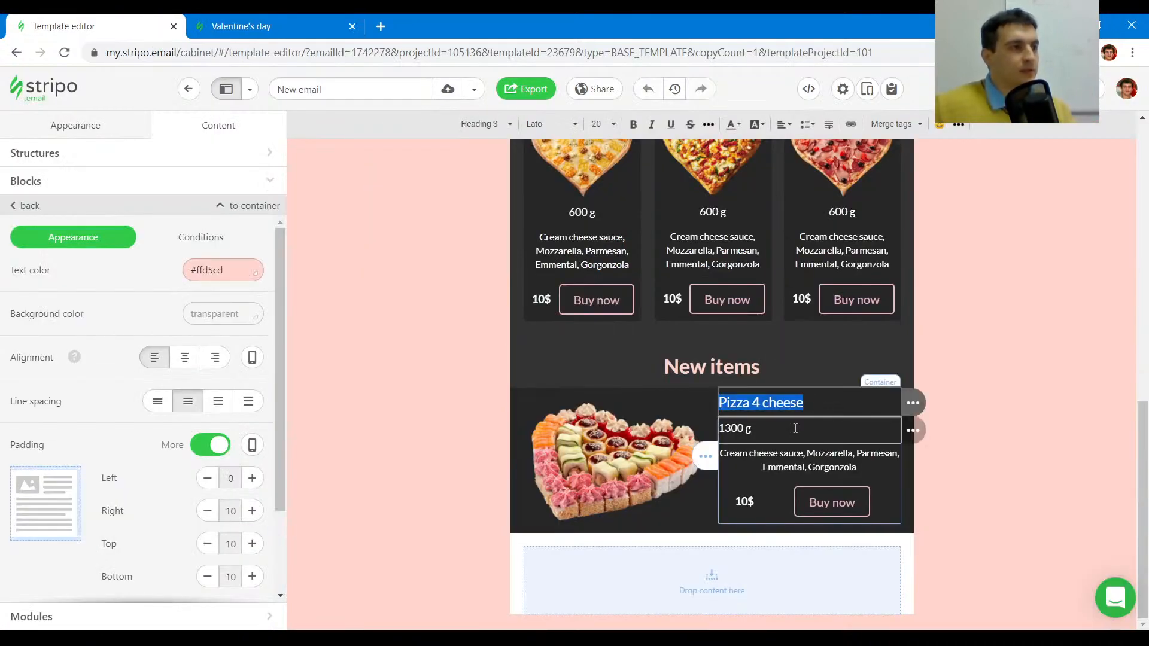
text(Sushi set Love is)
- Inspect the reference title's padding and set the "Sushi set Love is" heading's bottom padding to 0 and top padding to 20
click(311, 20)
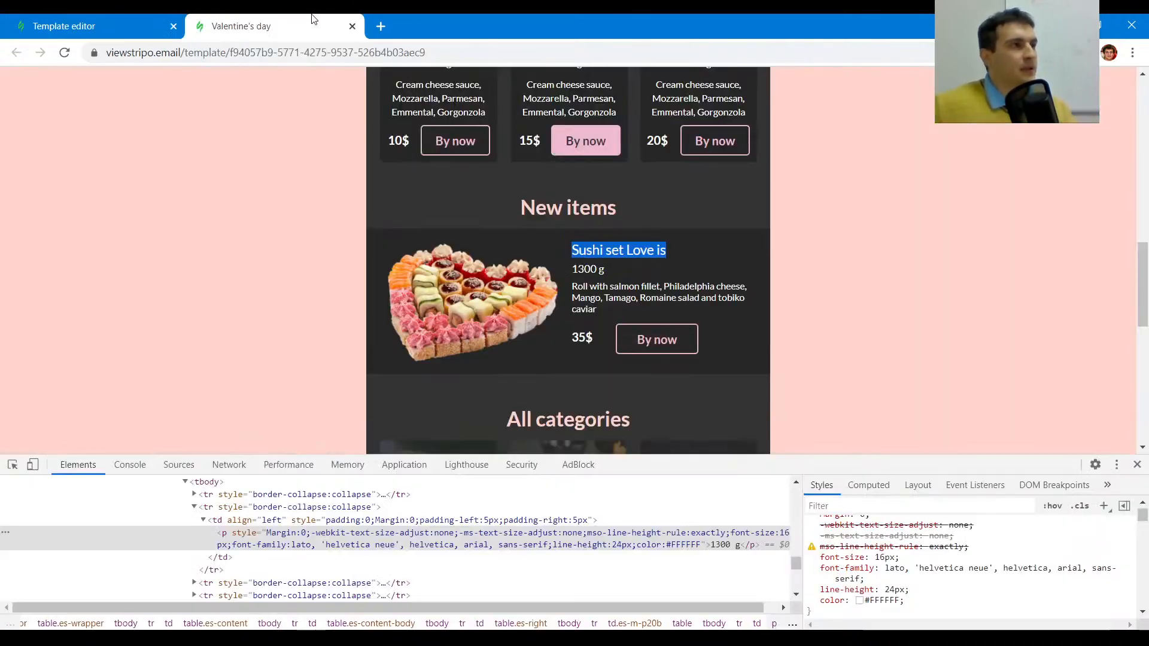
click(12, 464)
key(ctrl+shift+Tab)
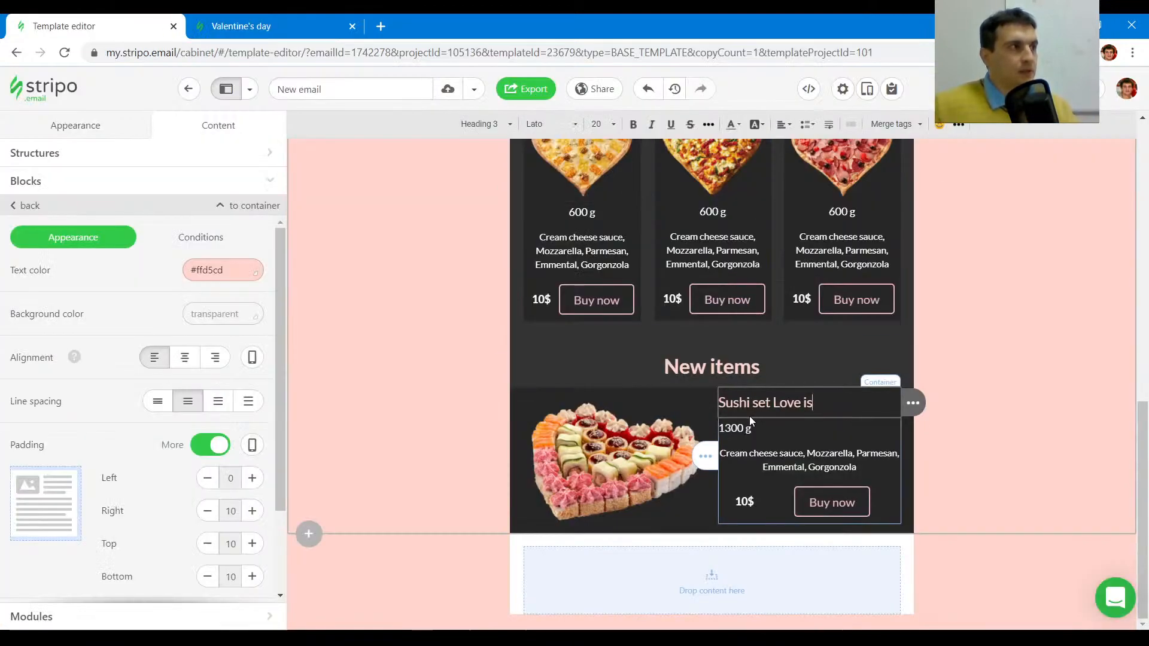
click(331, 13)
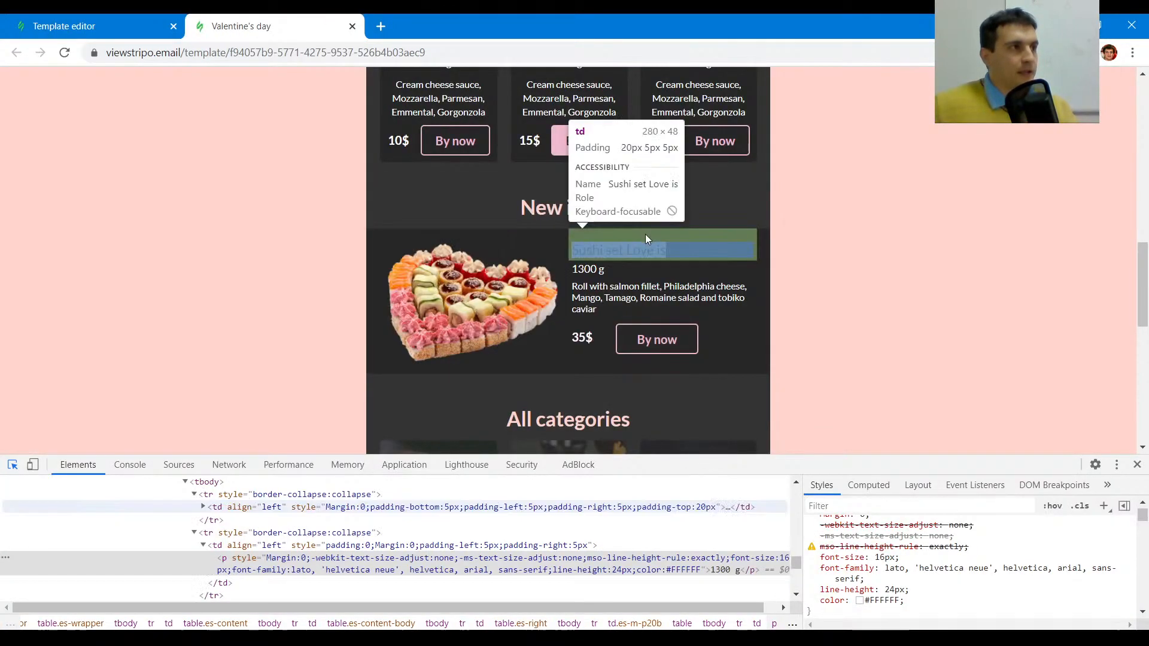
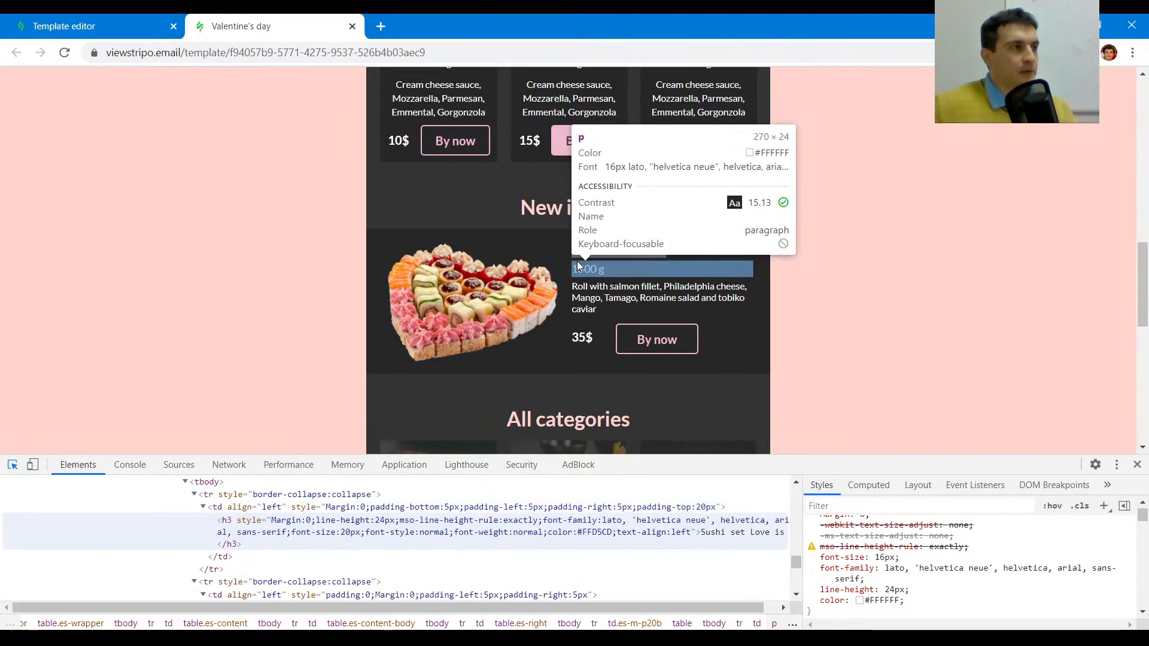
click(103, 26)
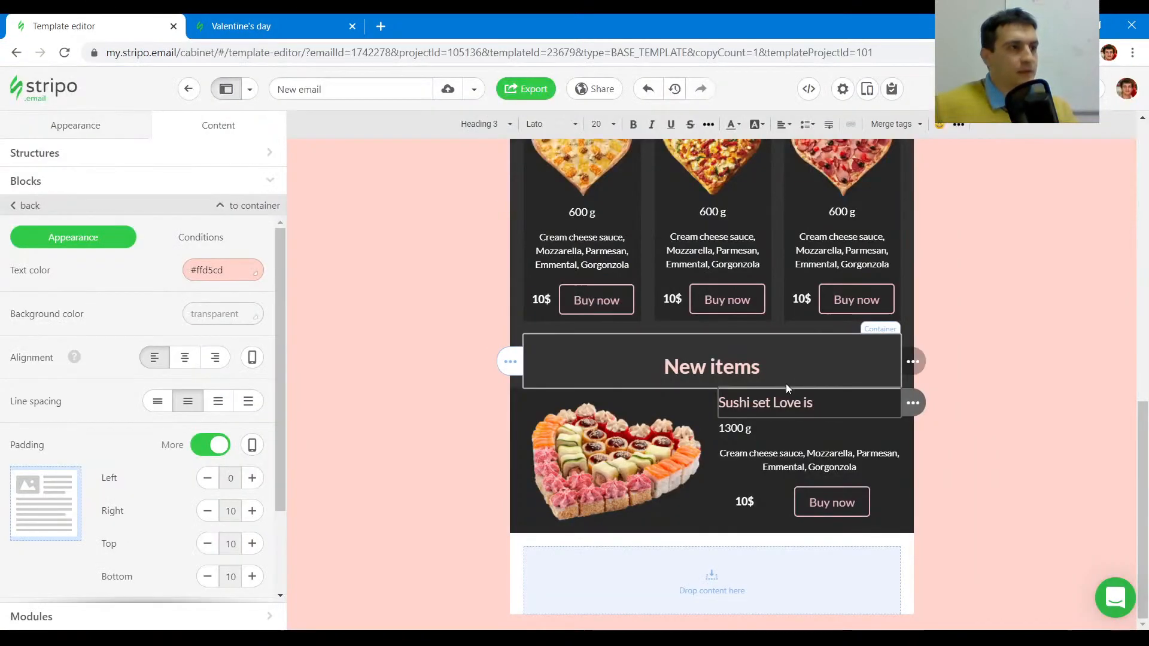
scroll(149, 409, down, 2)
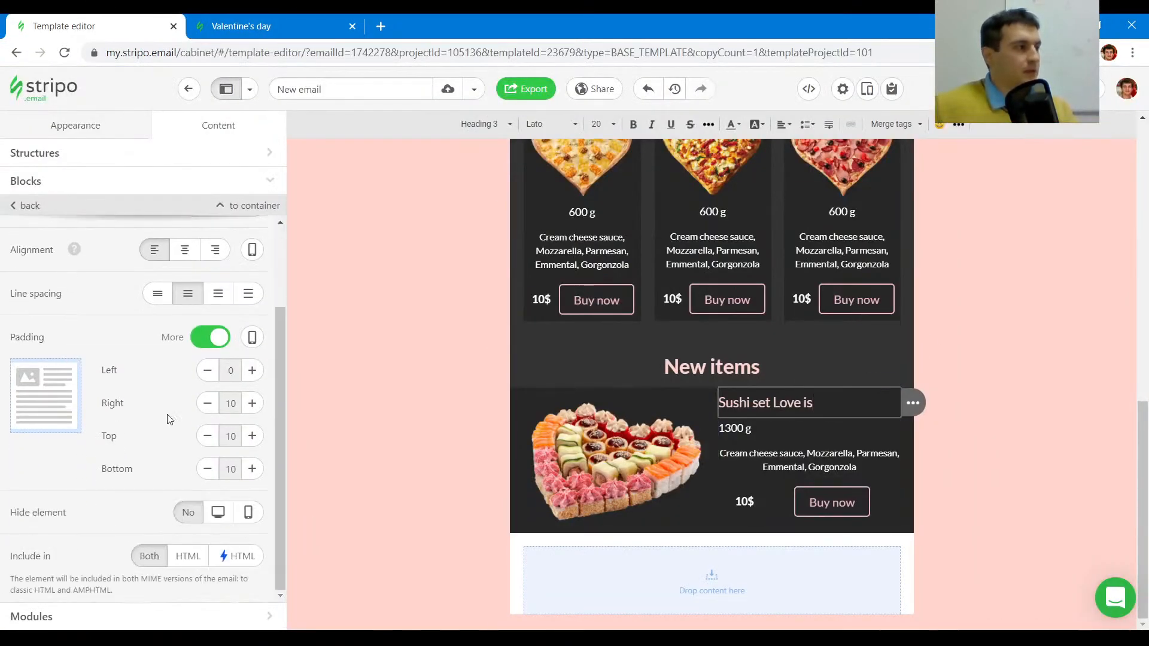
click(207, 469)
click(208, 470)
click(252, 441)
click(252, 441)
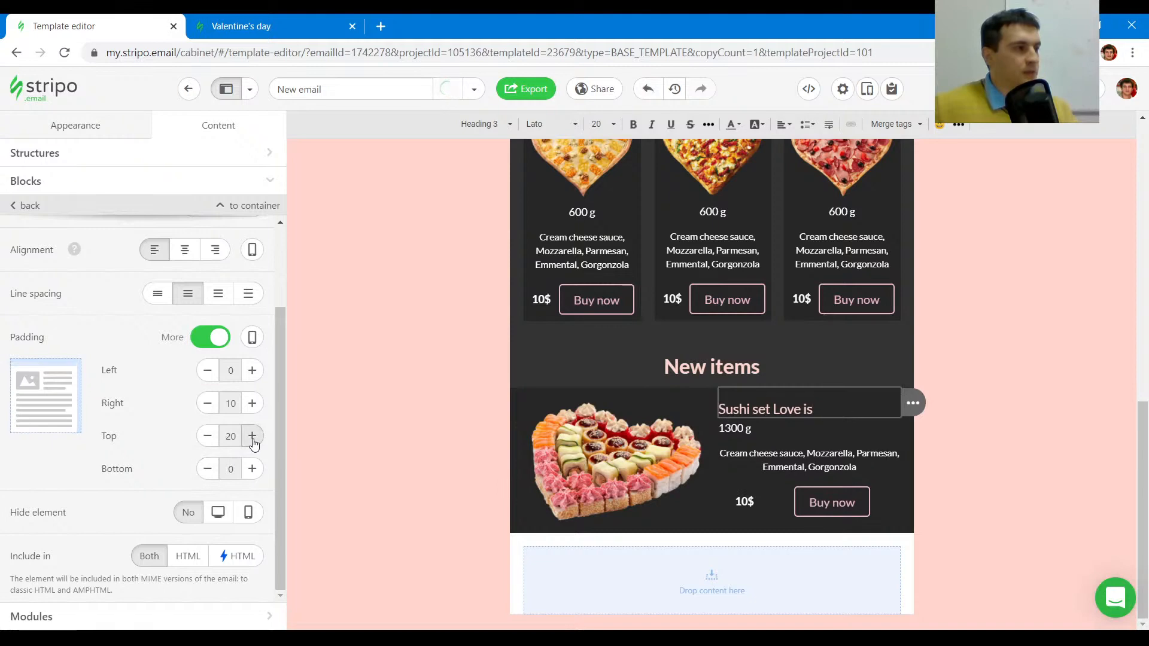
- Check the sushi text spacing on the reference page and set the "Sushi set Love is" heading's bottom padding to 5
click(252, 18)
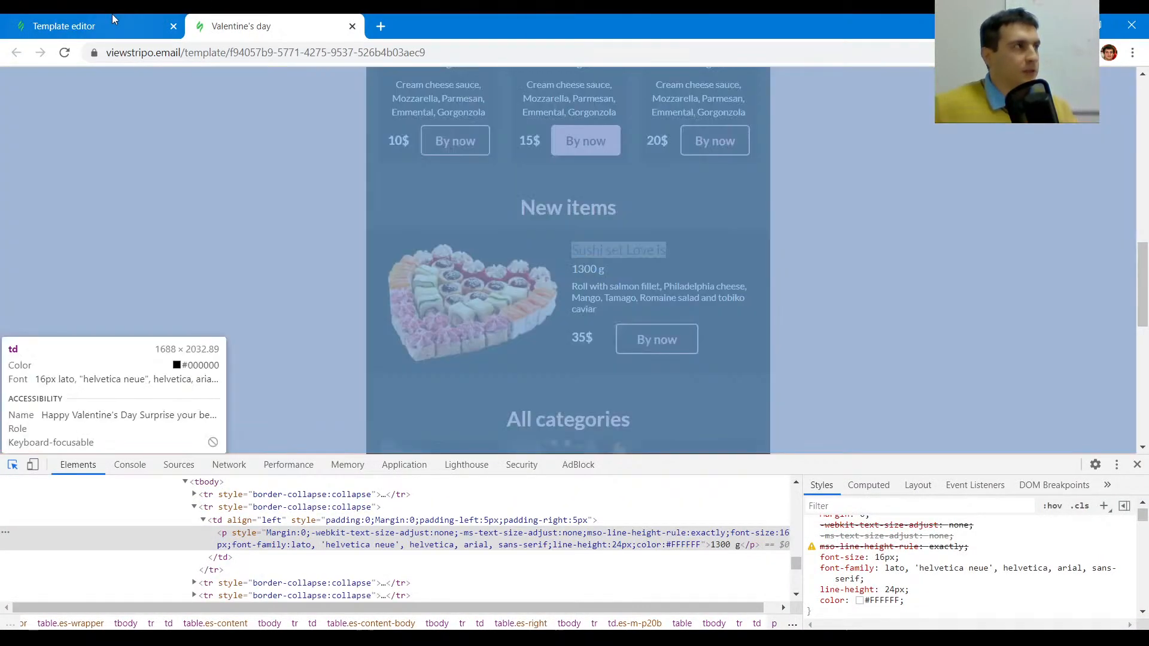
click(113, 19)
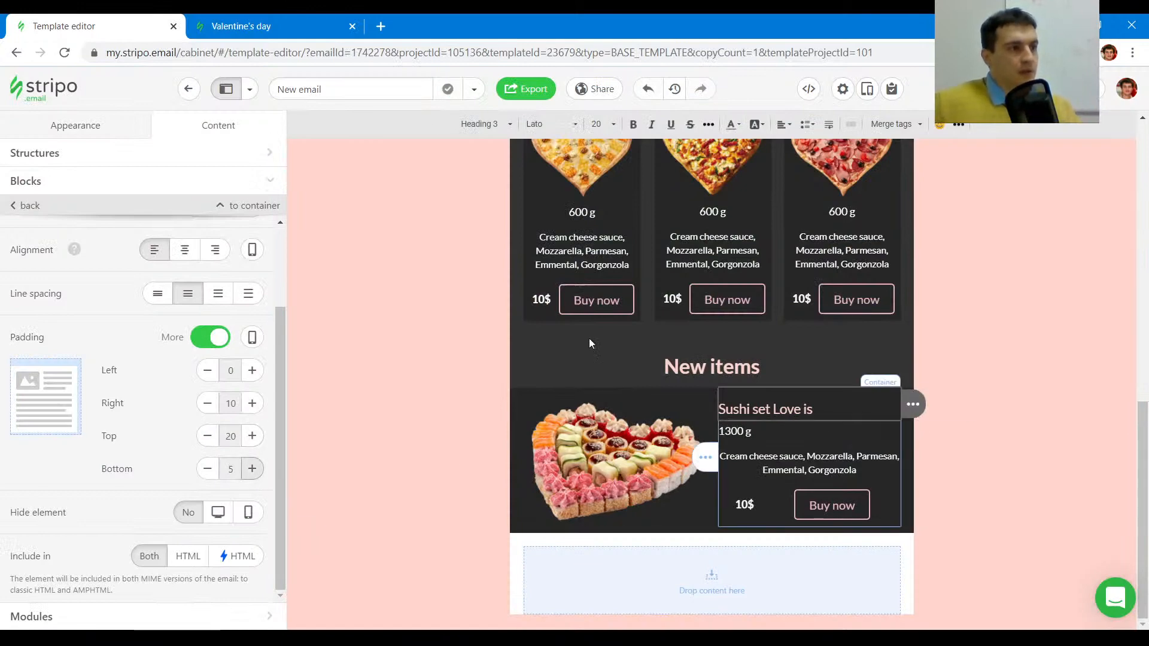
- Copy the sushi set's description from the reference page and replace the "Cream cheese sauce" ingredients text beside the sushi image with it
click(275, 19)
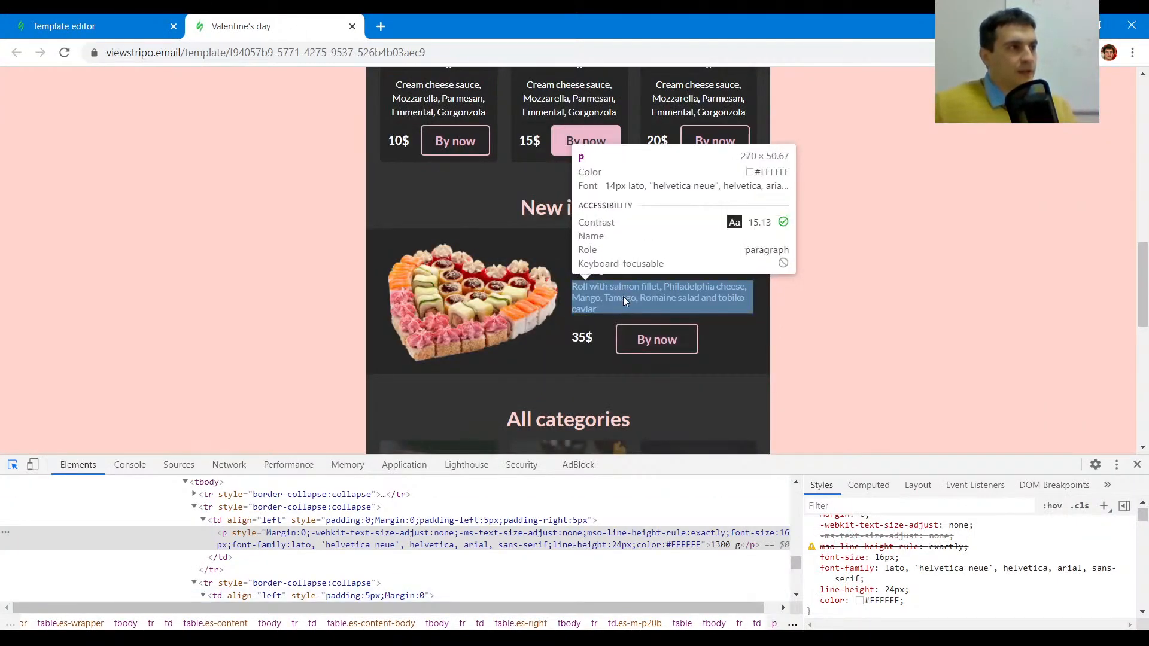
click(622, 296)
drag(635, 308, 576, 287)
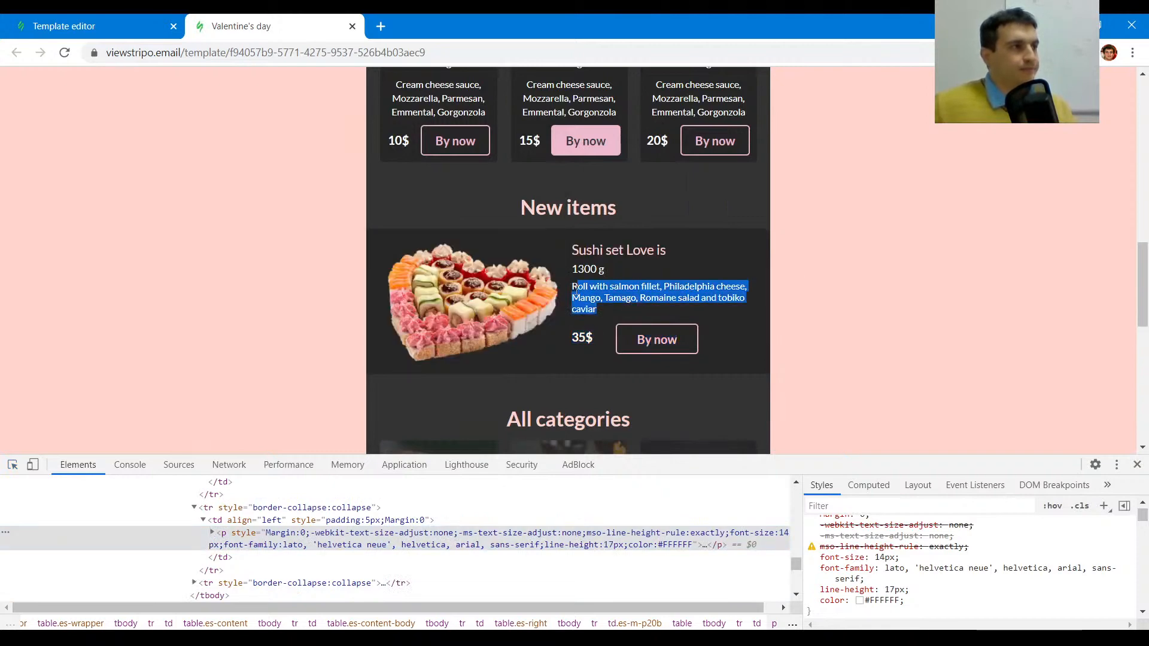
click(112, 19)
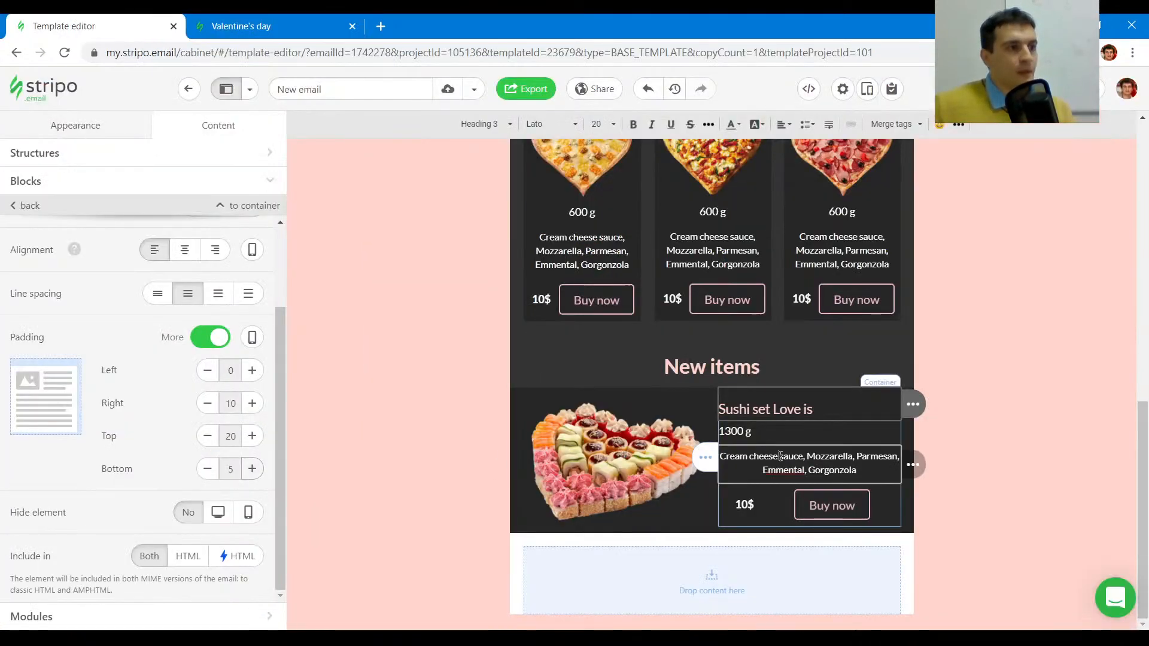
triple_click(779, 456)
text(Roll with salmon fillet, Philadelphia cheese, Mango, Tamago, Romaine salad and tobiko caviar)
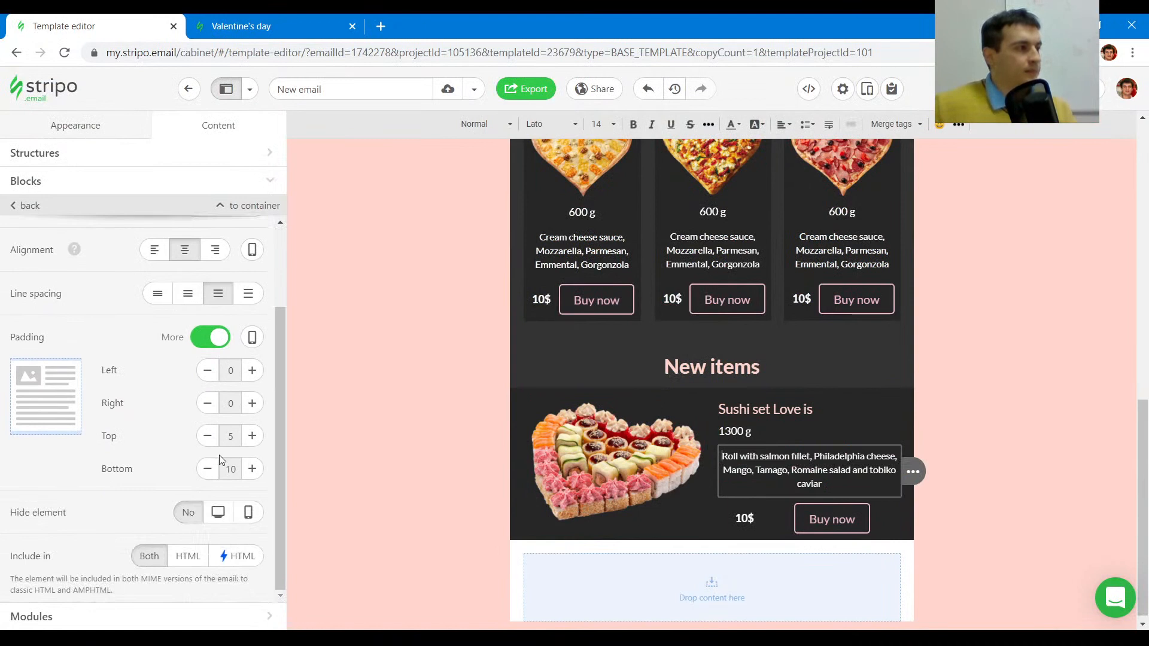
- Set the sushi description's bottom padding to 5 and align its text left, checking against the reference page
click(208, 470)
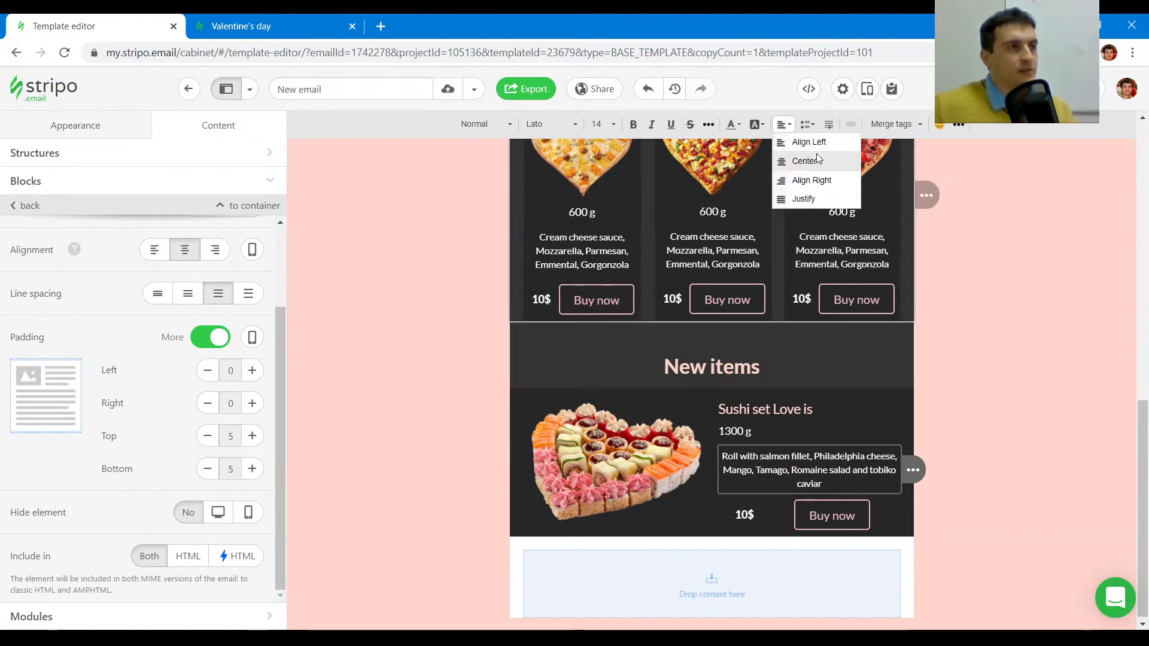
click(277, 23)
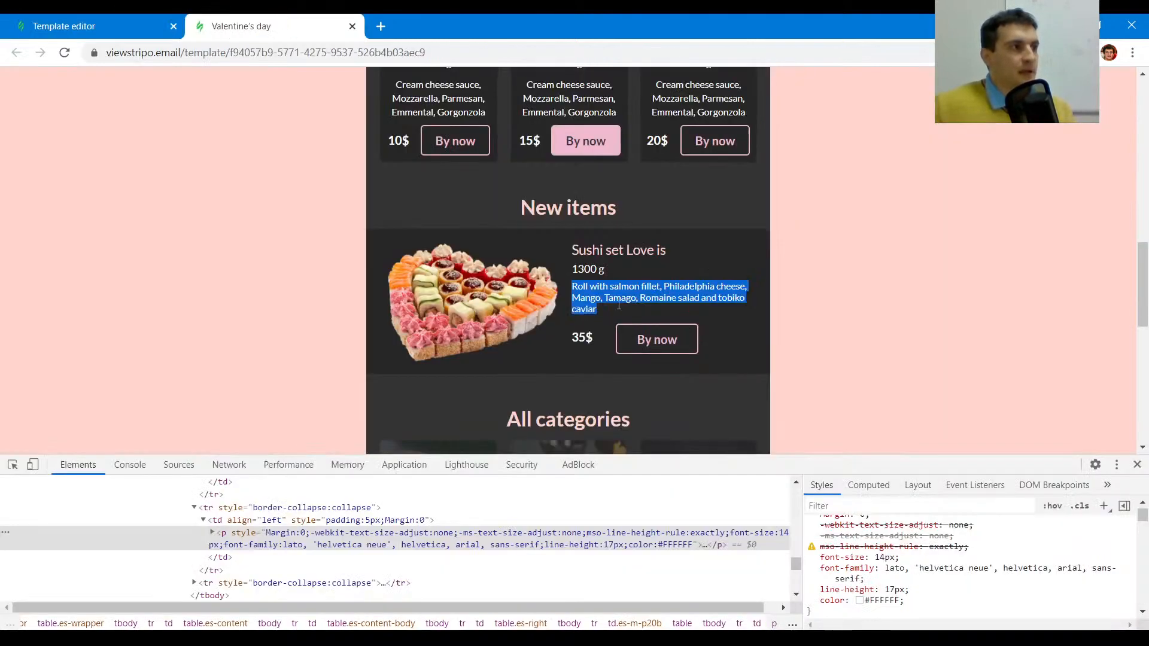
click(96, 25)
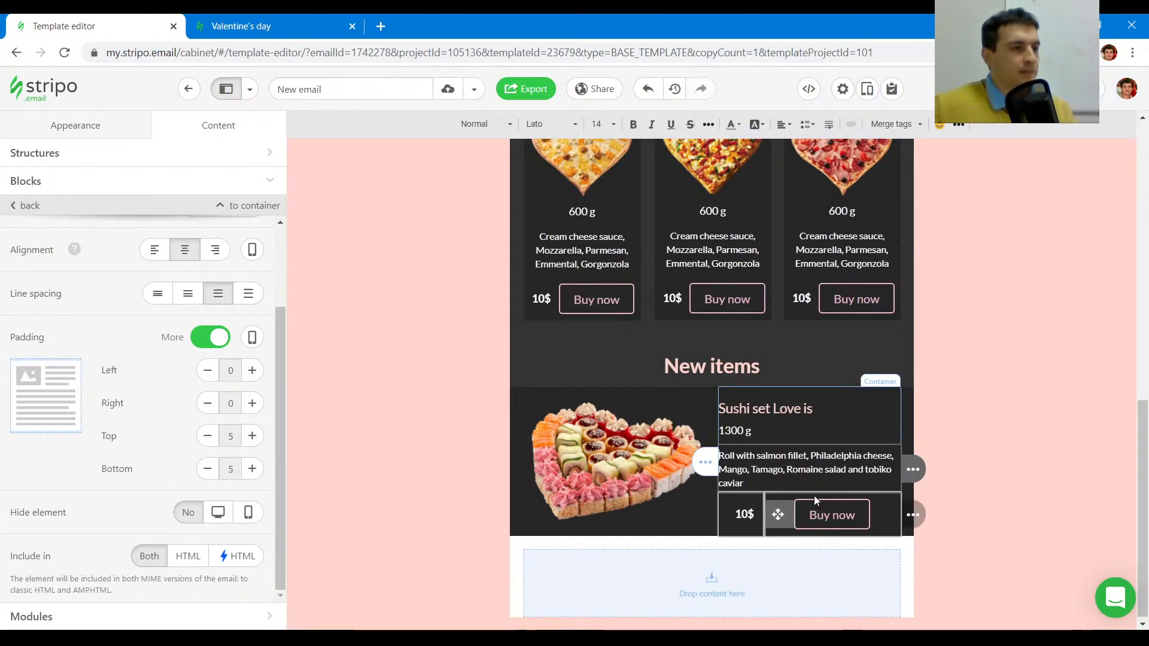
- Align the "Buy now" button in the sushi block to the left
click(832, 516)
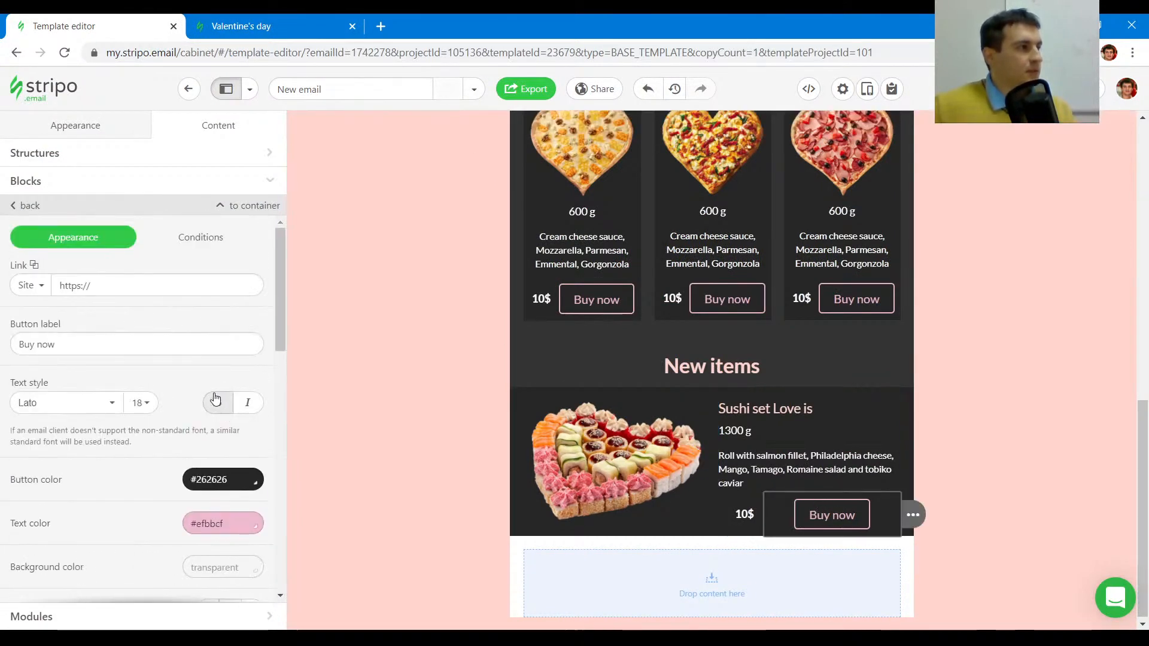
scroll(142, 430, down, 5)
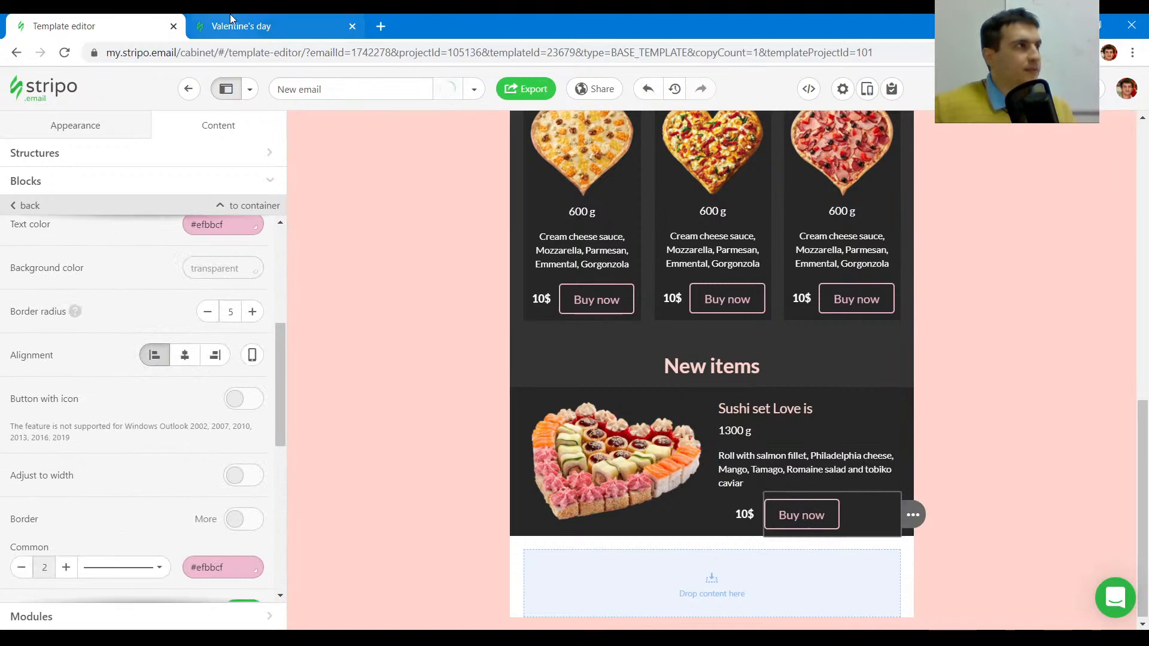
- Check the sushi price on the reference page, replace "10$" with "35$", align it left and set its left padding to 0
click(251, 26)
click(579, 333)
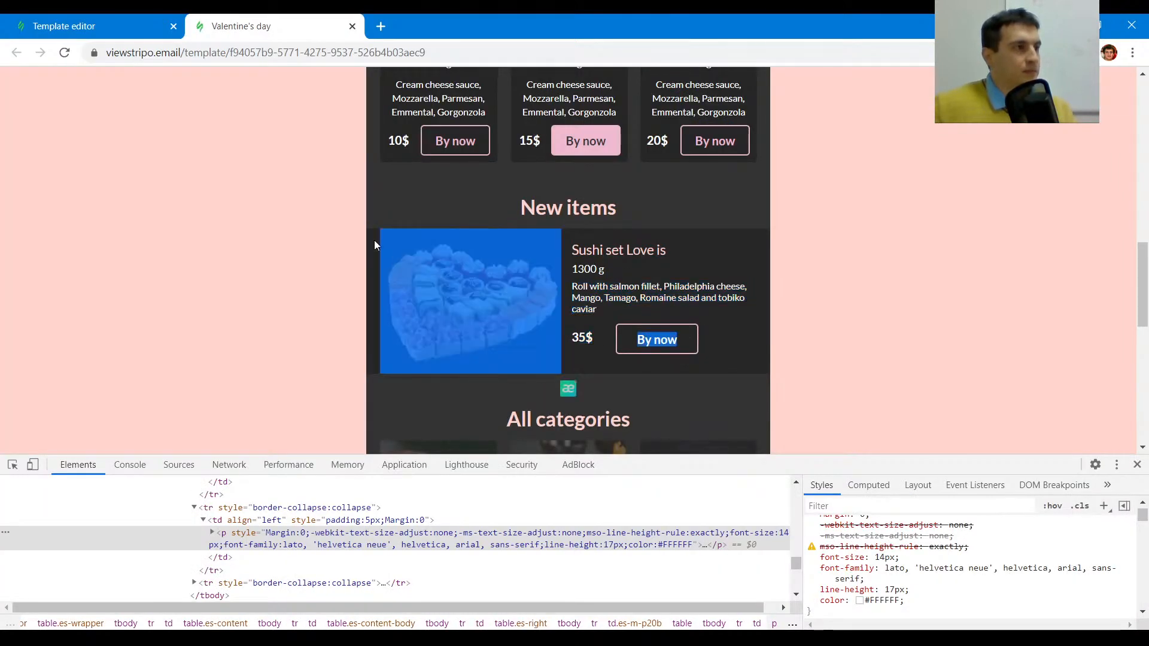
key(ctrl+Tab)
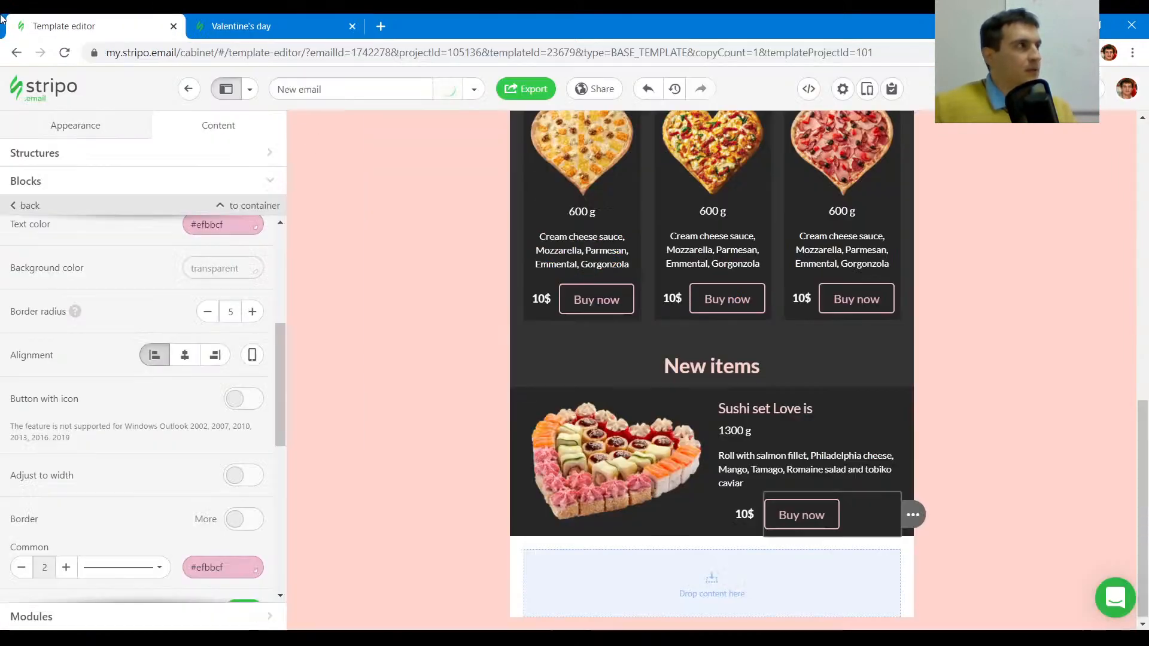
click(746, 515)
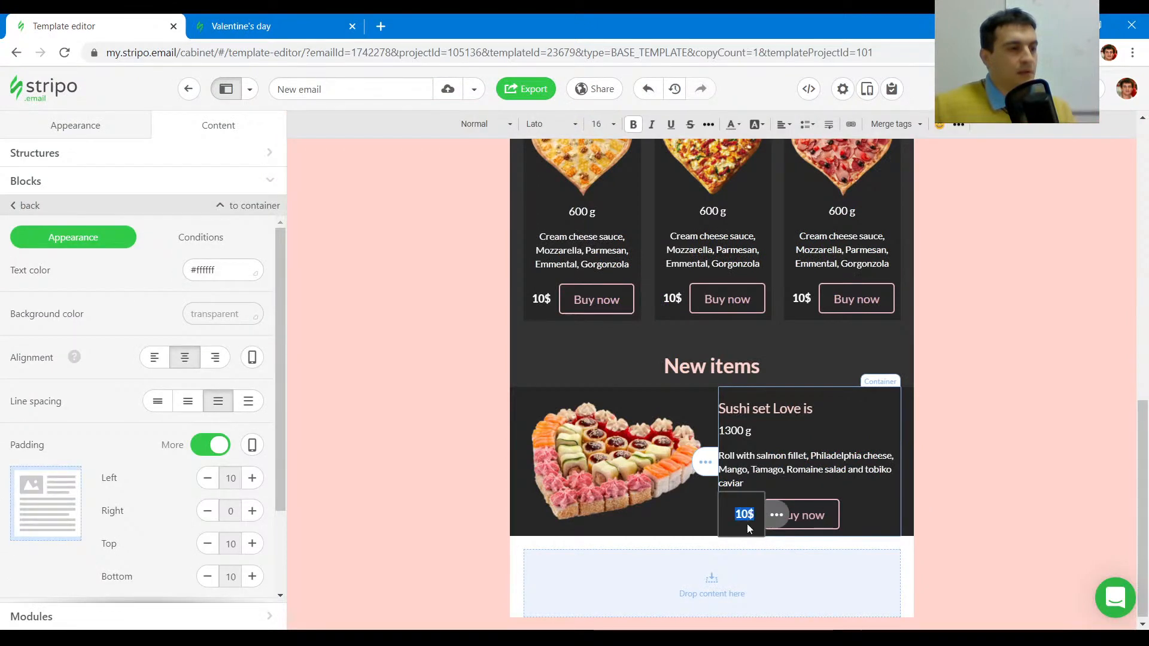
drag(735, 515, 742, 515)
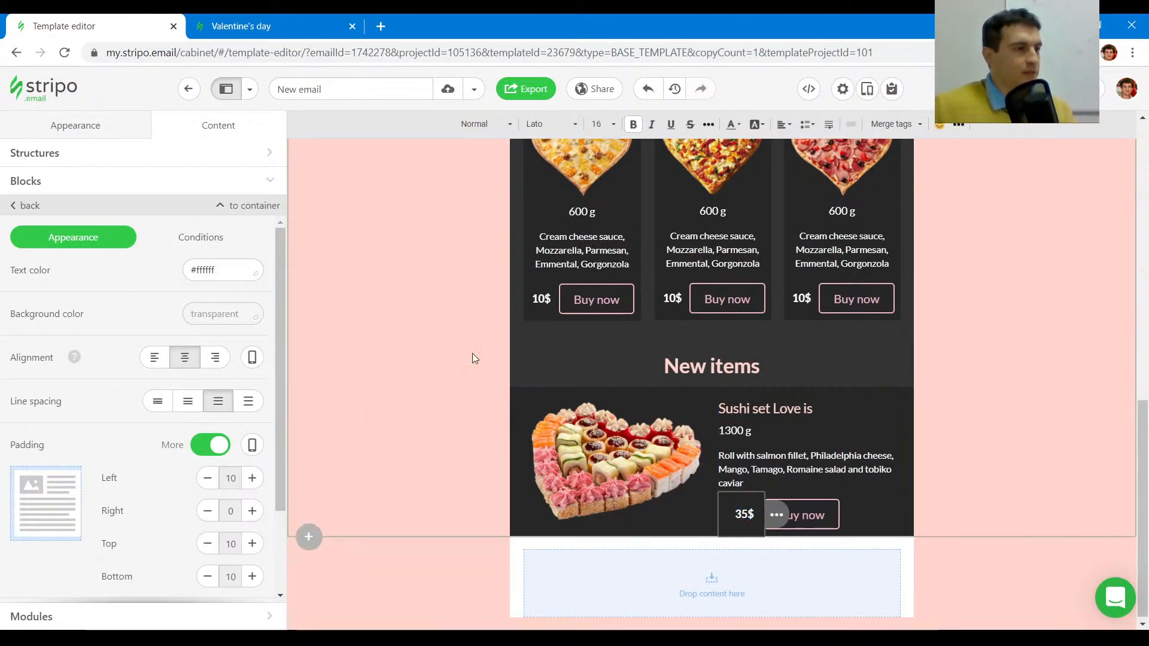
click(784, 127)
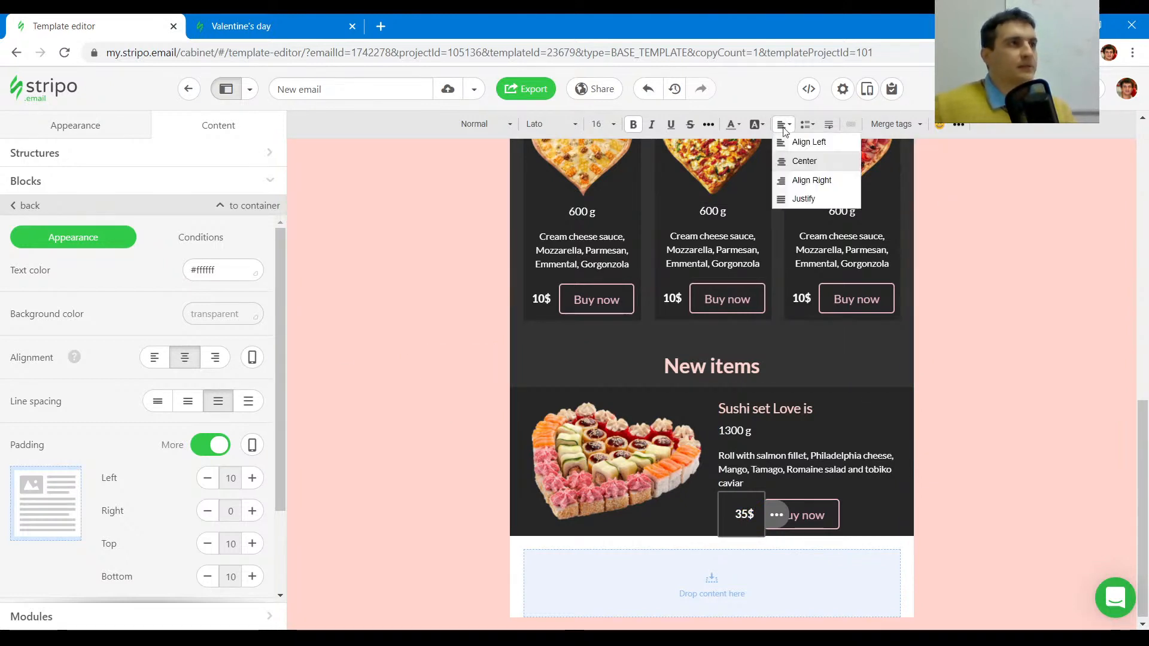
click(807, 142)
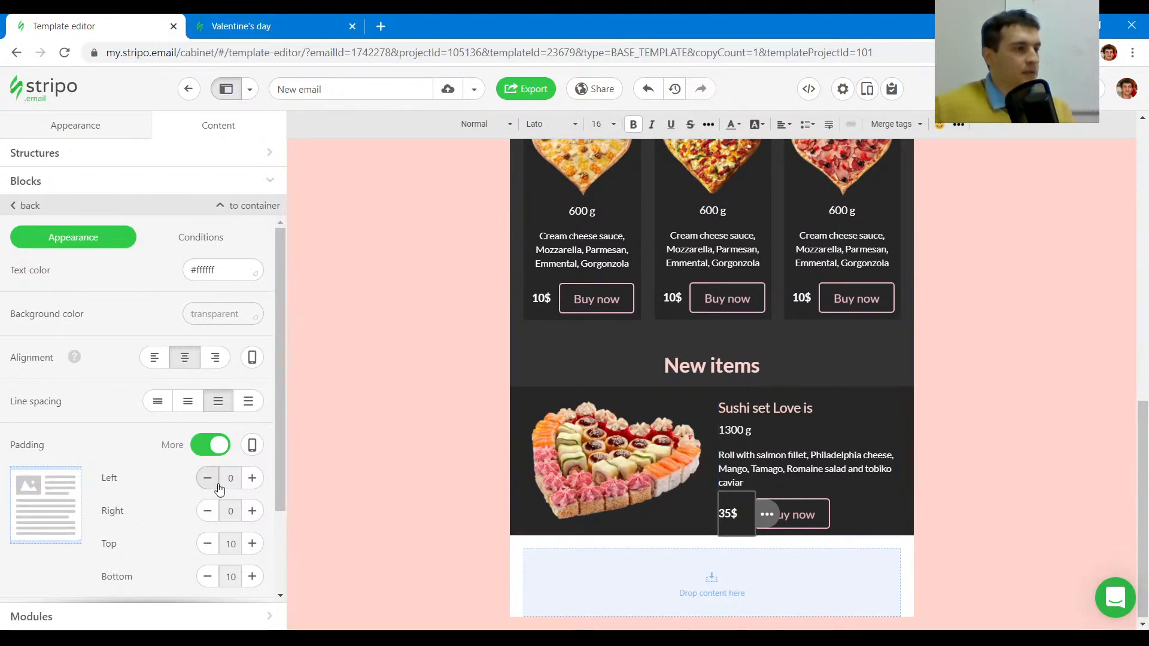
- Compare the sushi block with the reference page and open the settings of its two-column structure
click(295, 20)
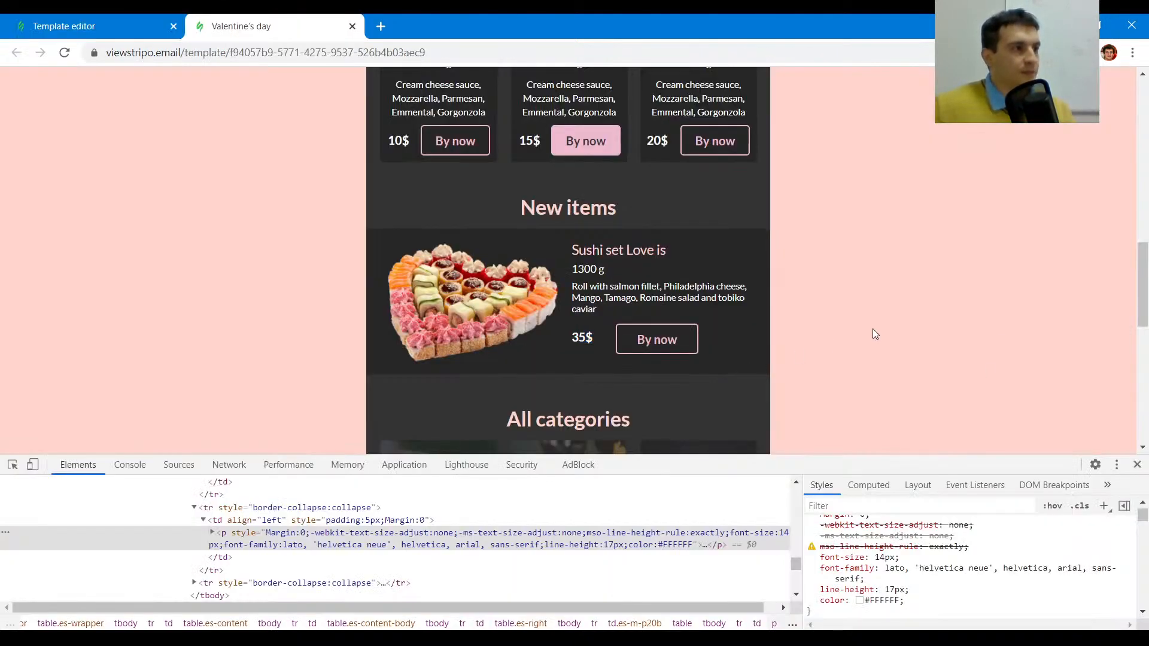
scroll(774, 275, down, 3)
click(134, 21)
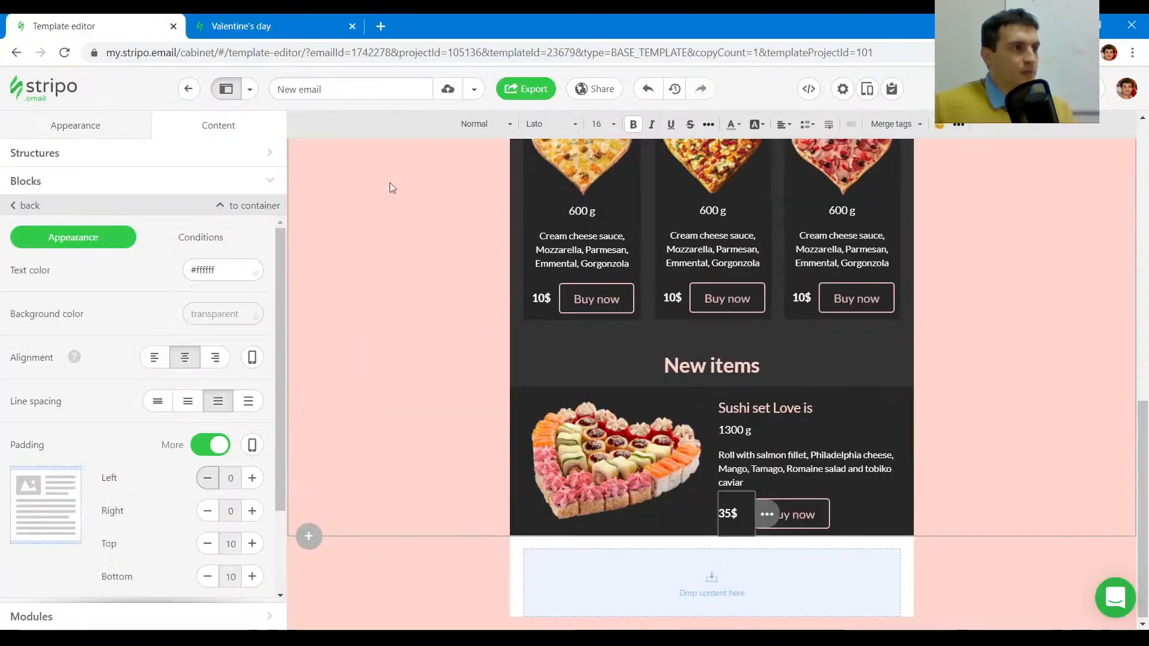
click(282, 26)
click(12, 464)
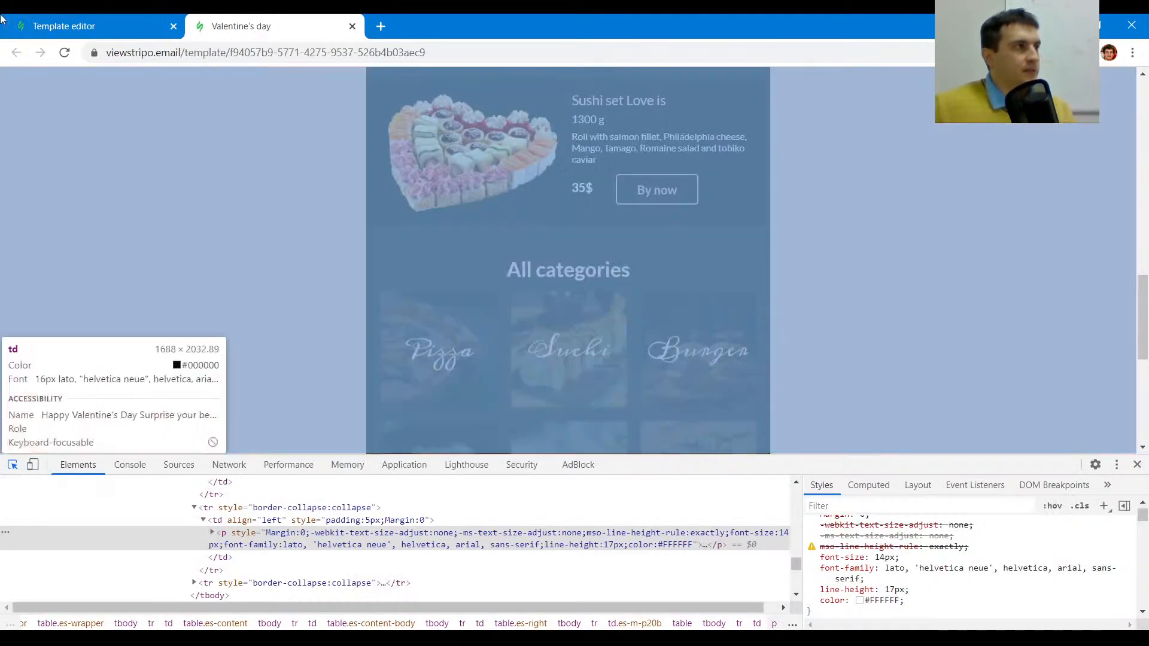
click(95, 26)
click(612, 458)
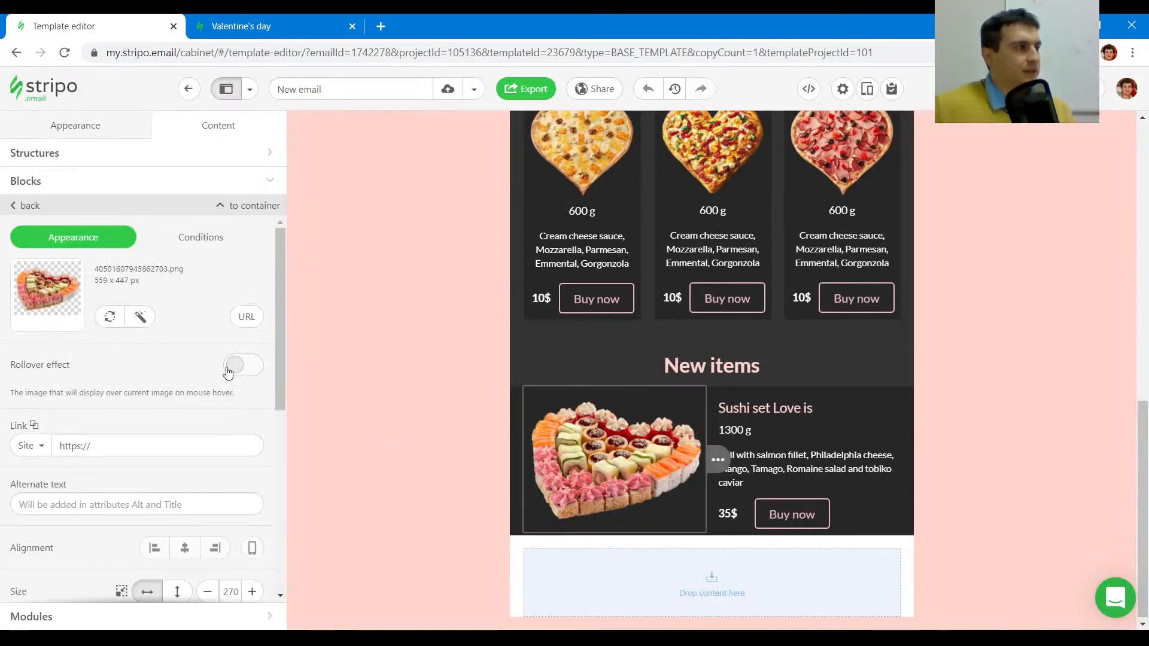
click(238, 210)
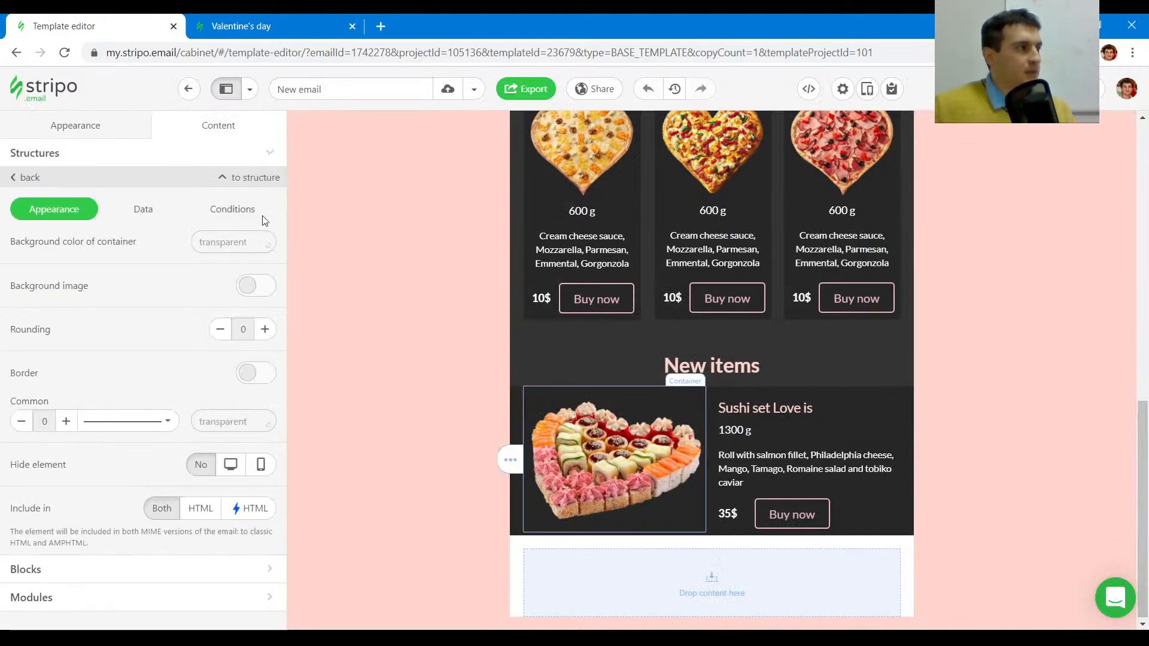
click(264, 183)
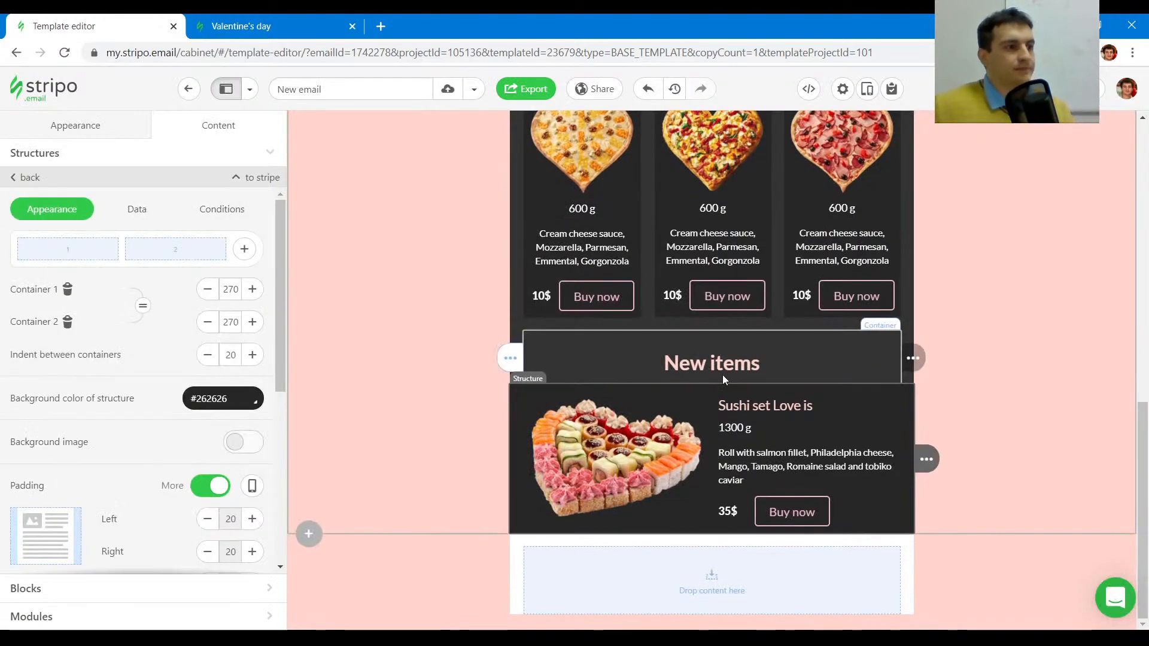
- Check the section following the sushi block on the reference page, then duplicate the "New items" heading structure and place the copy below the sushi block
click(253, 22)
scroll(594, 332, down, 4)
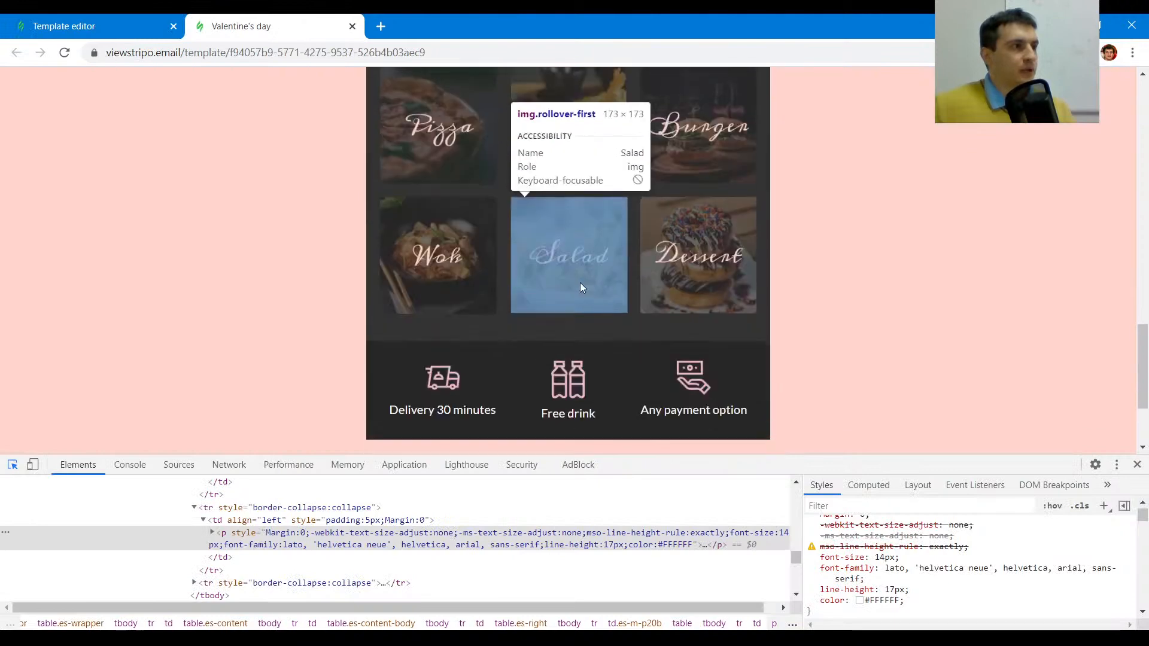
scroll(580, 282, up, 3)
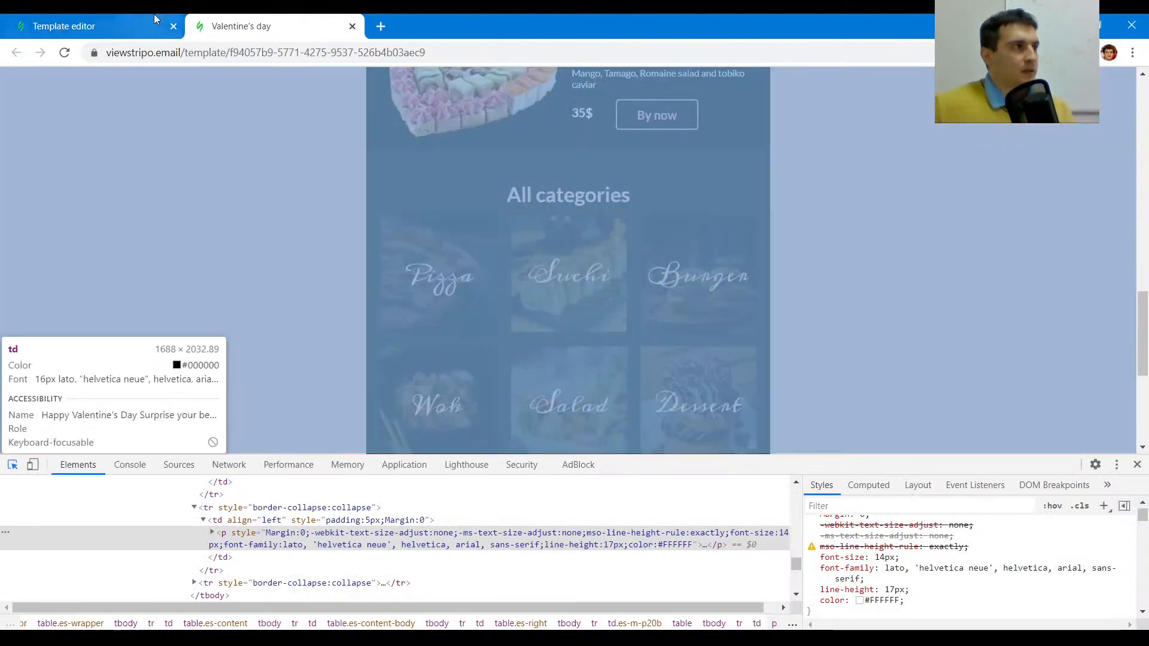
click(155, 20)
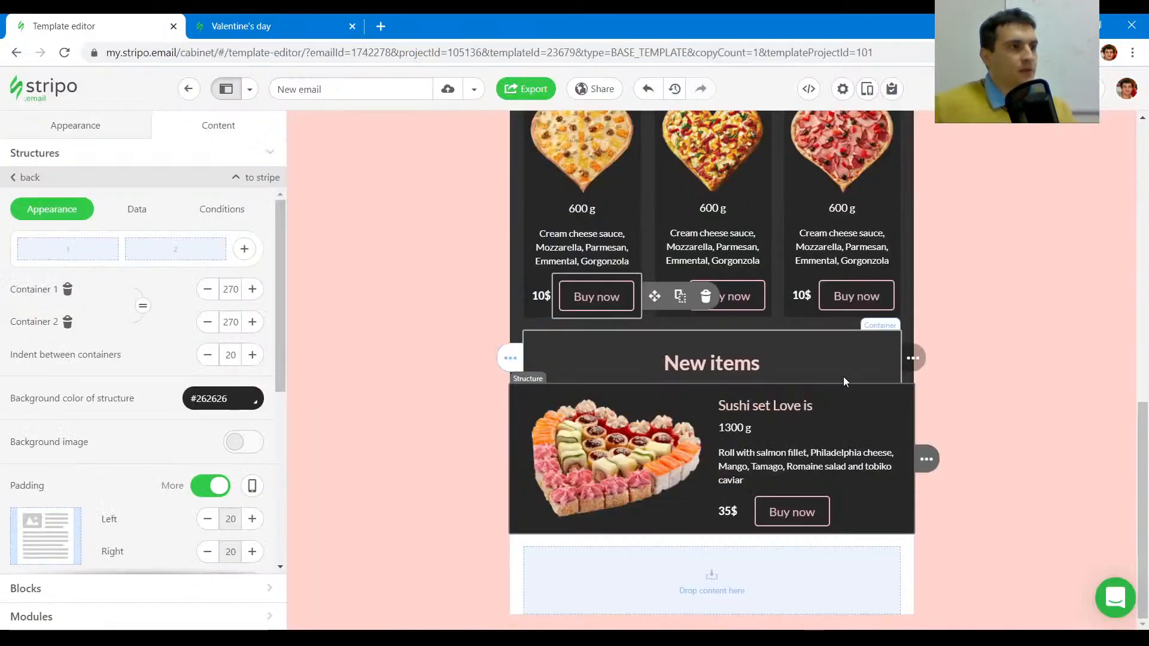
click(824, 325)
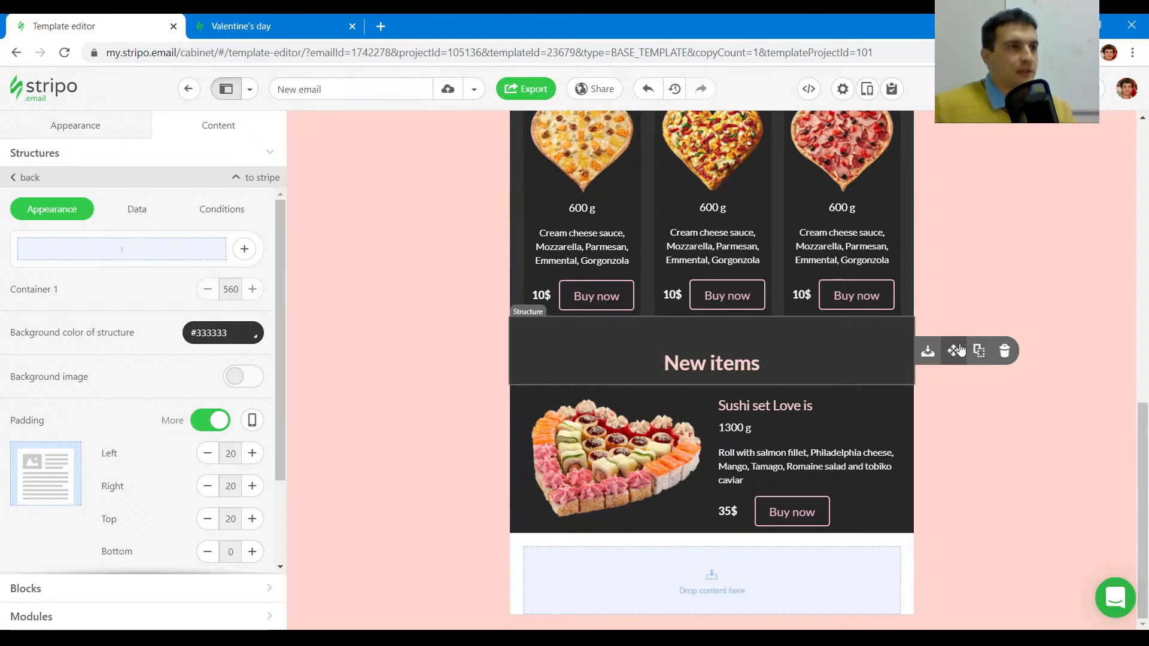
drag(780, 506, 697, 562)
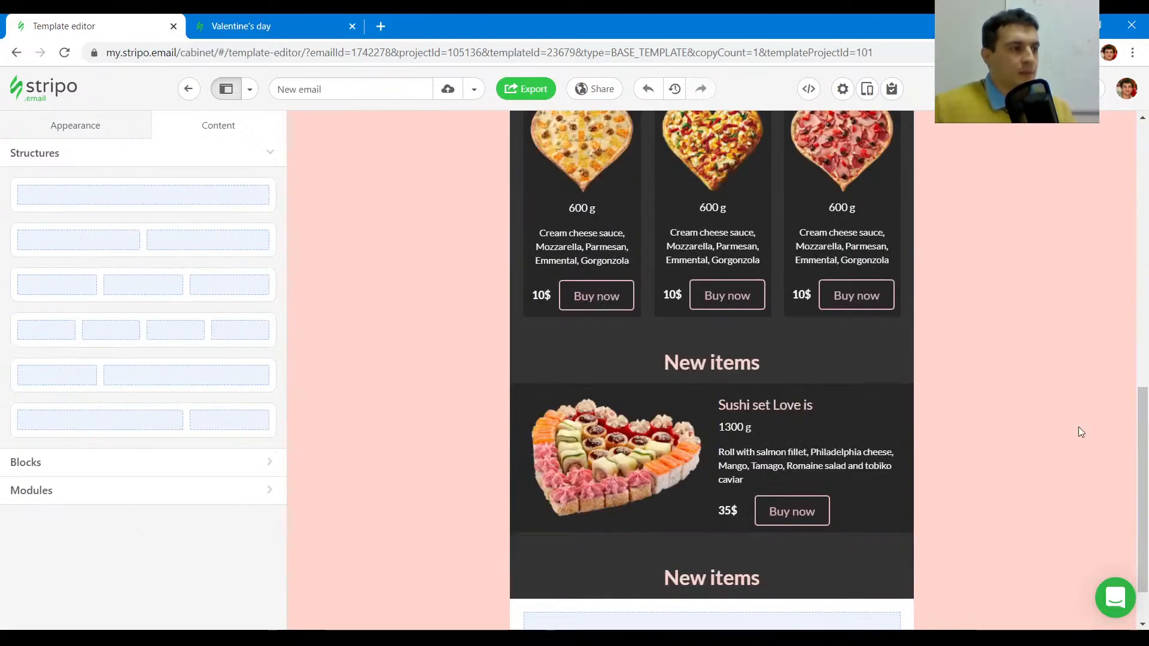
- Copy the next section's title from the reference page and replace the duplicated "New items" heading with "All categories"
click(335, 26)
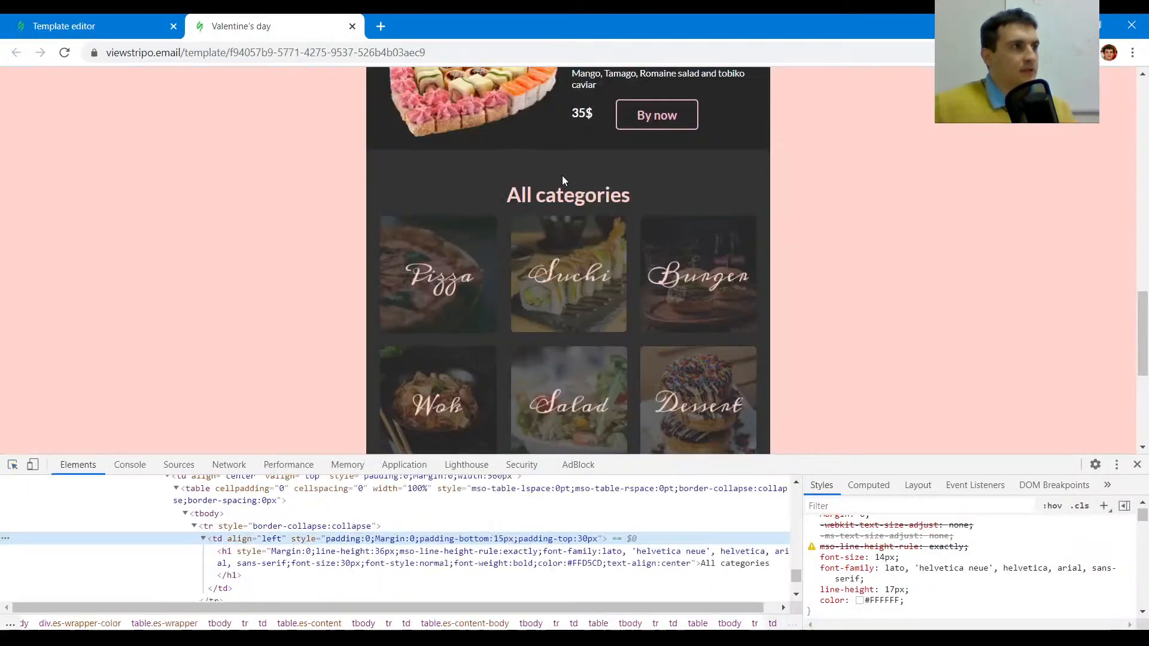
drag(660, 195, 504, 196)
key(ctrl+c)
click(107, 27)
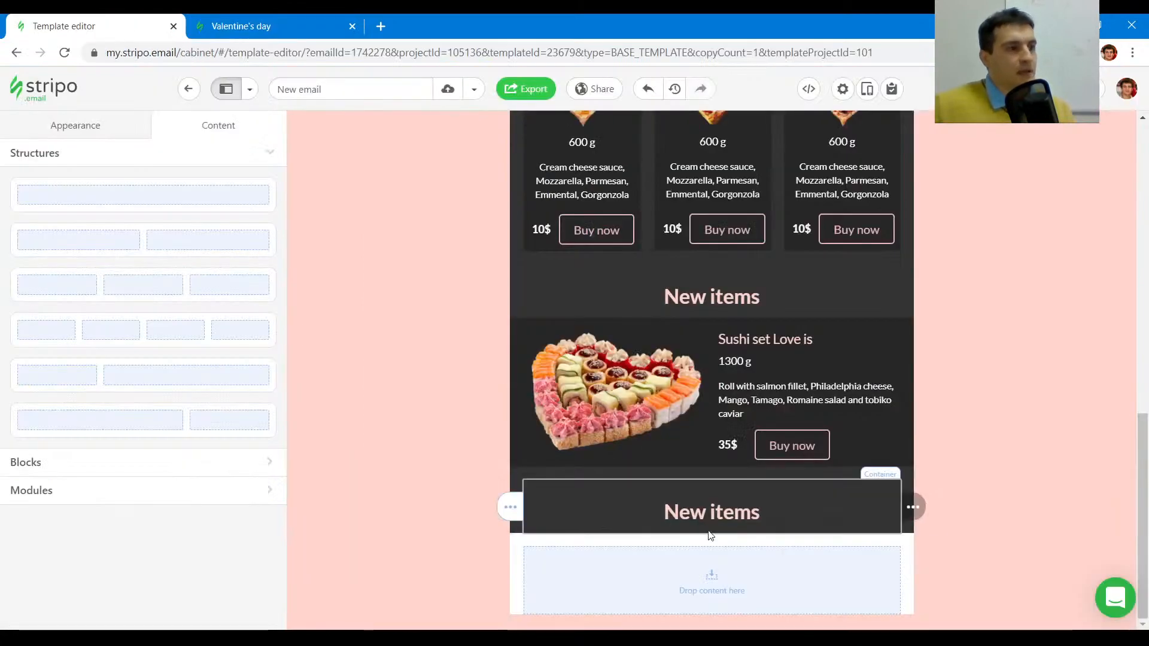
click(701, 505)
triple_click(701, 505)
key(ctrl+v)
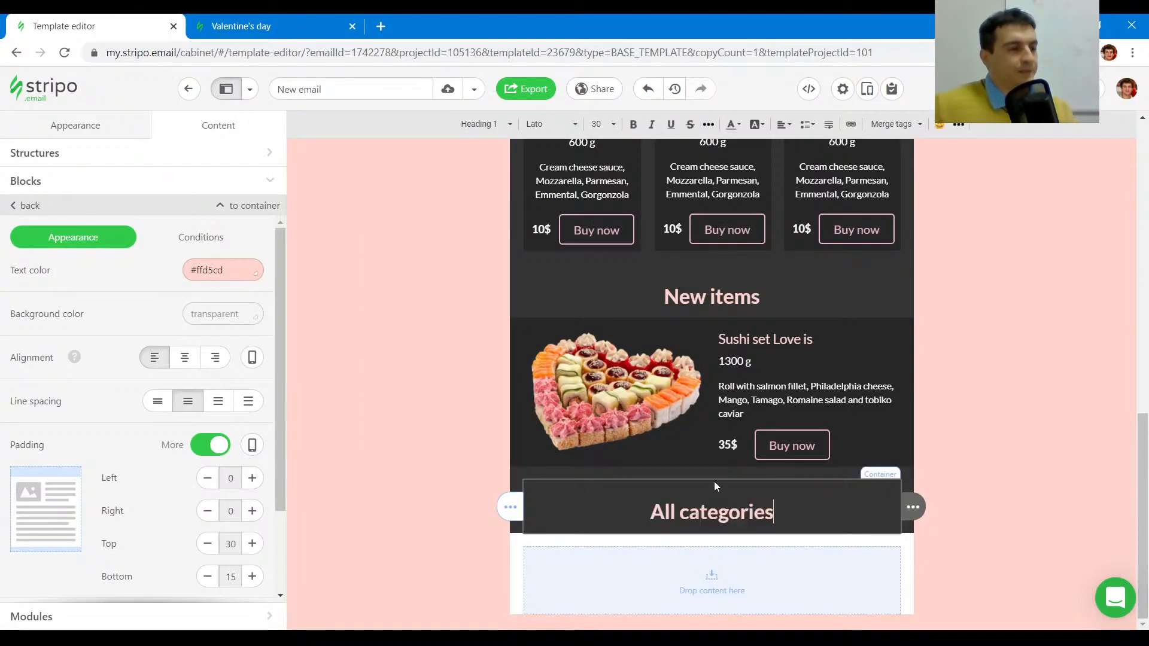
- Inspect the Pizza category image on the reference page, expand its rollover markup and copy the address of its first image
click(267, 20)
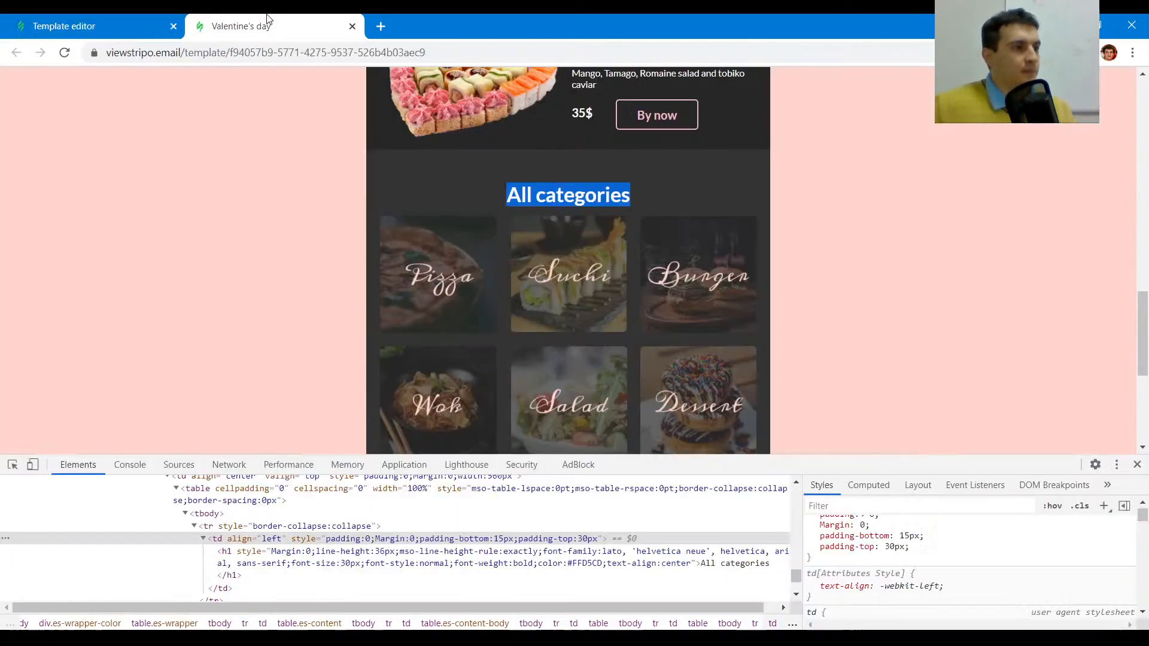
click(689, 194)
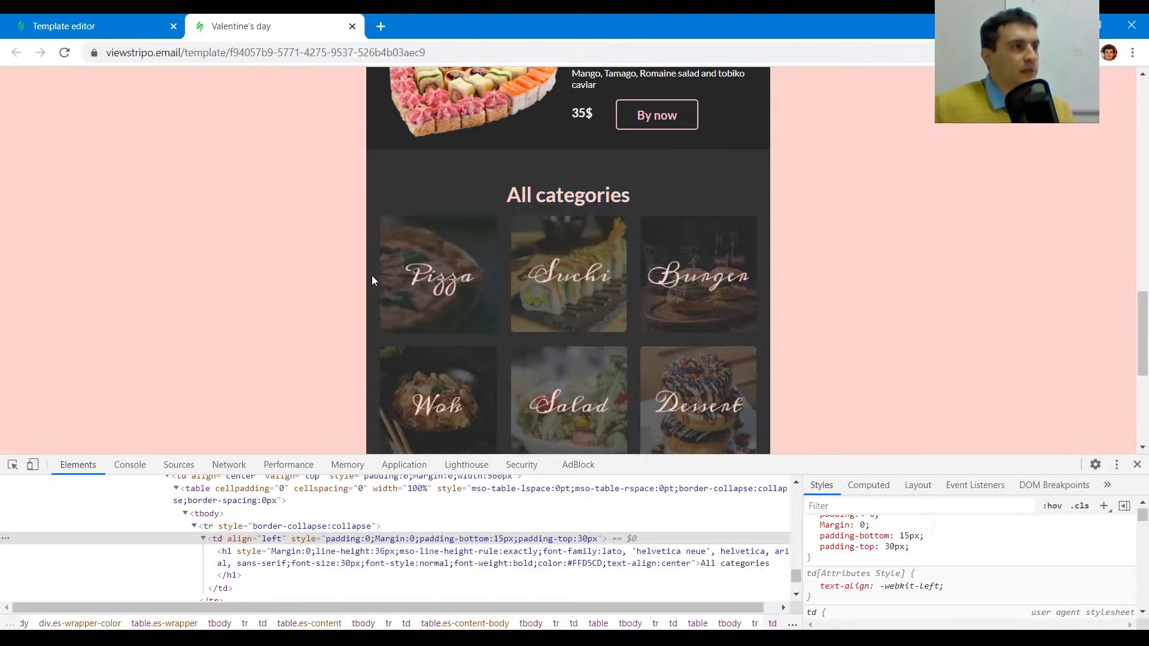
scroll(371, 275, down, 1)
scroll(372, 274, up, 1)
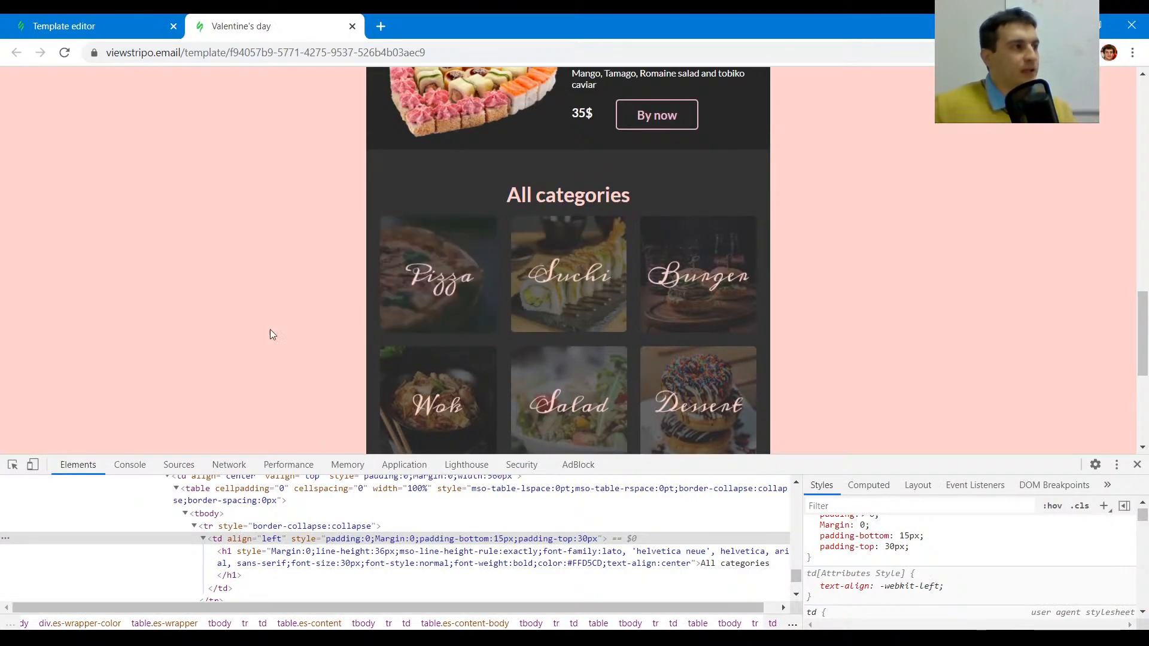
click(13, 465)
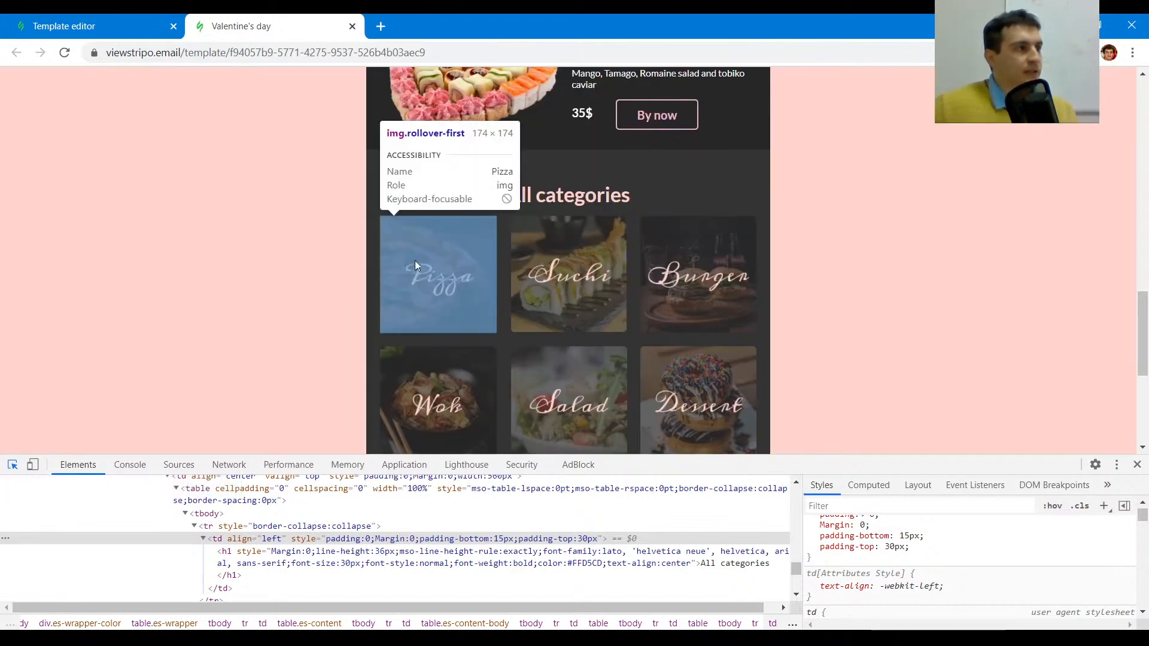
click(414, 267)
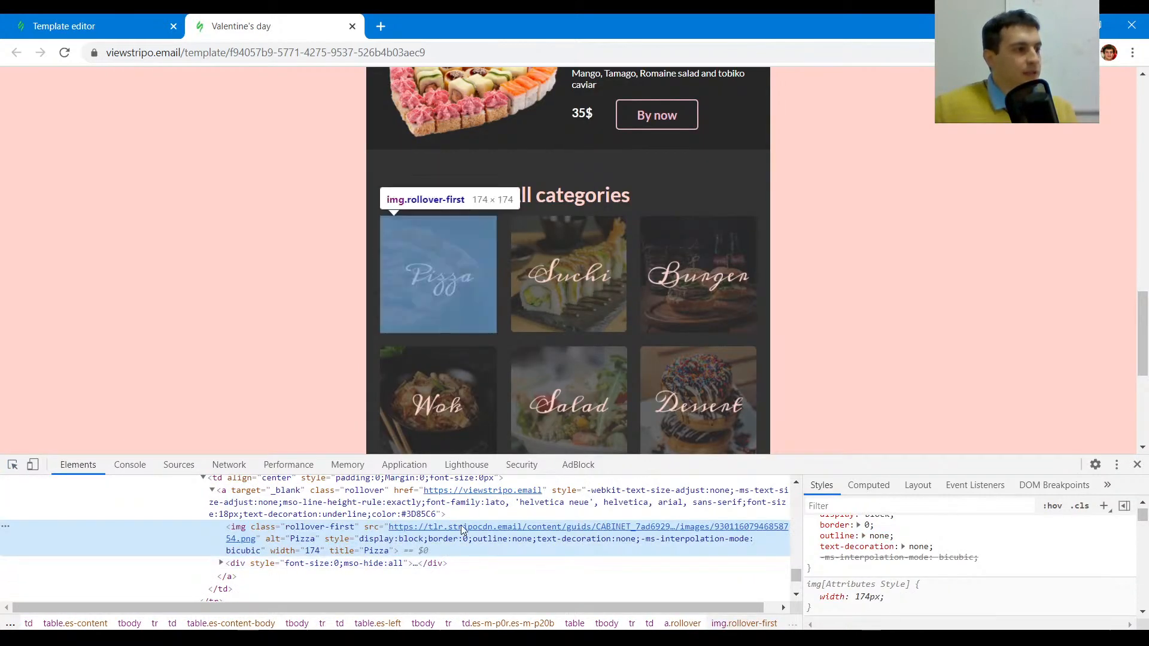
scroll(335, 556, up, 2)
scroll(327, 562, down, 2)
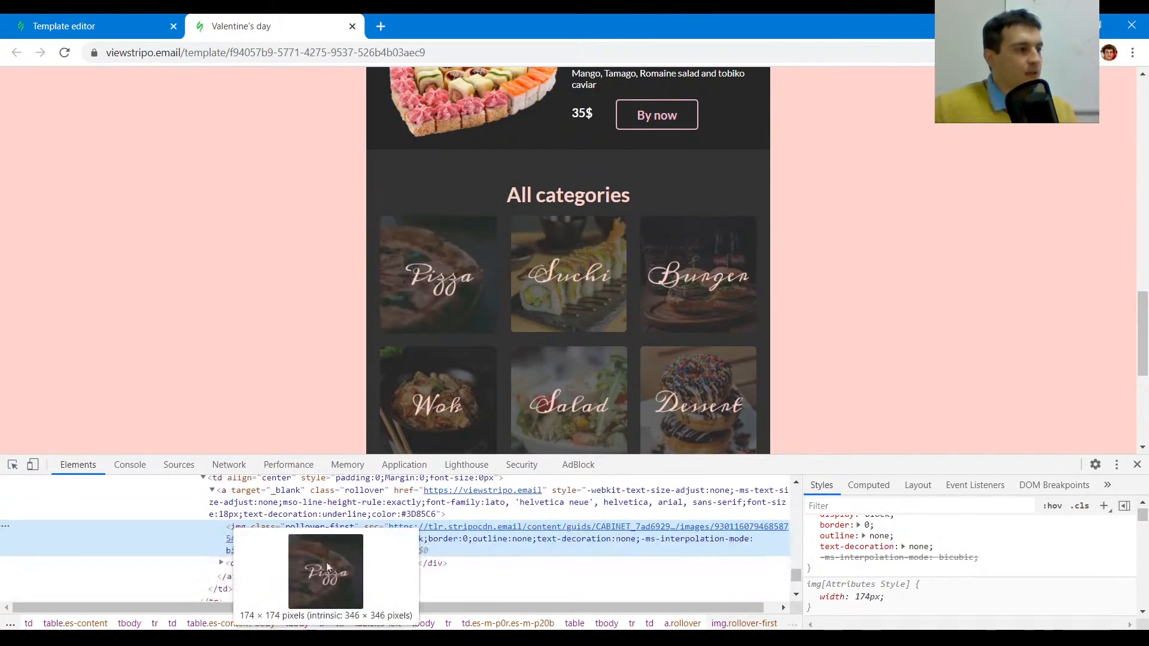
click(220, 563)
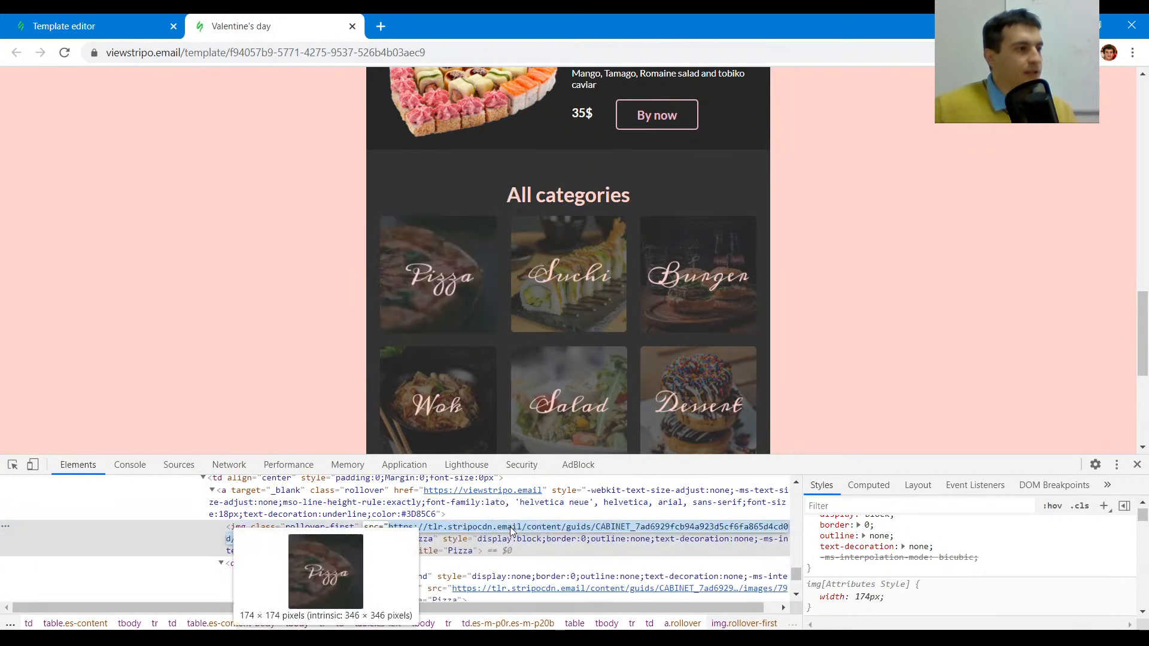
- Add a three-container structure below the "All categories" heading in the template editor and set its background color to #333333
key(ctrl+1)
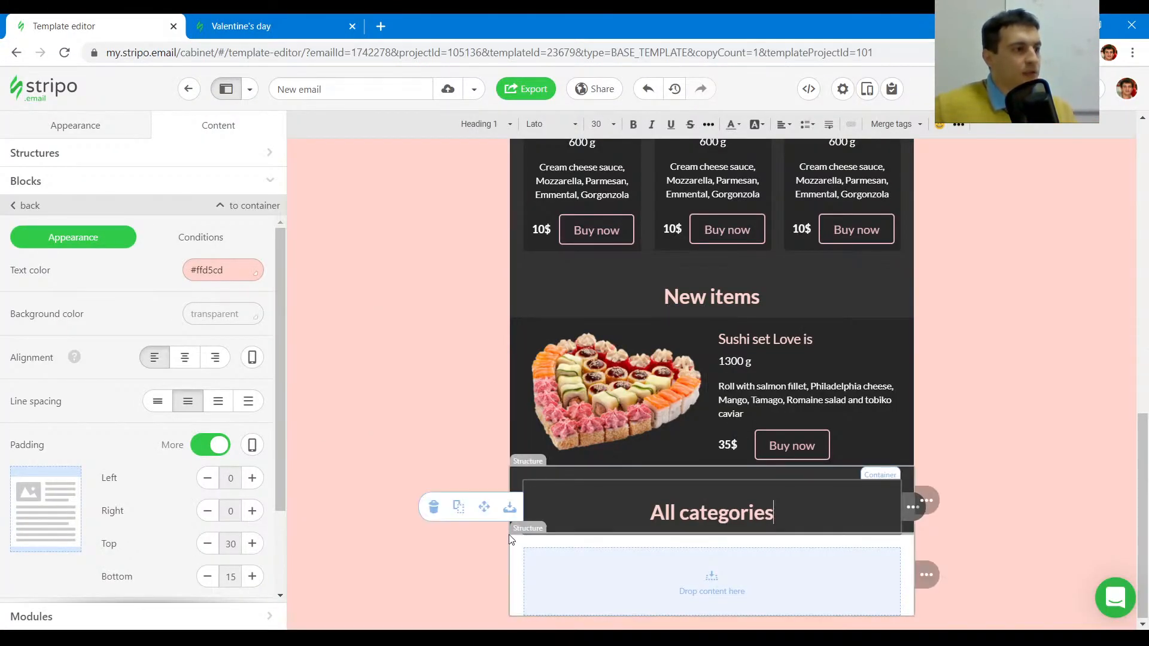
click(25, 181)
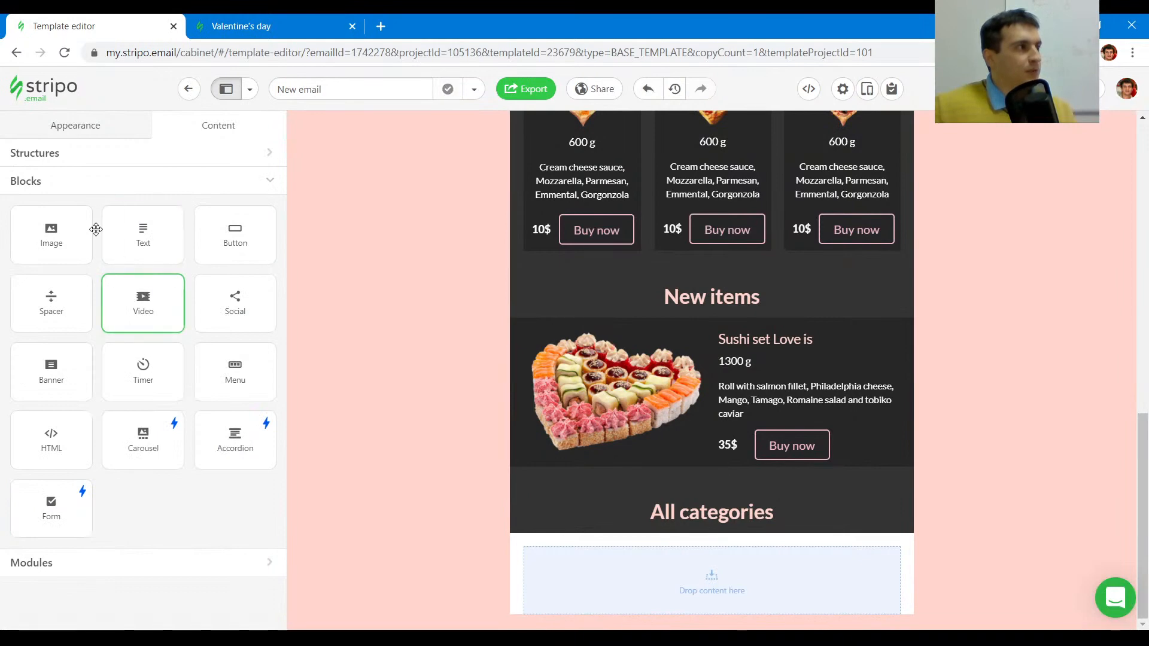
click(53, 152)
drag(141, 283, 605, 510)
drag(821, 454, 621, 481)
click(565, 466)
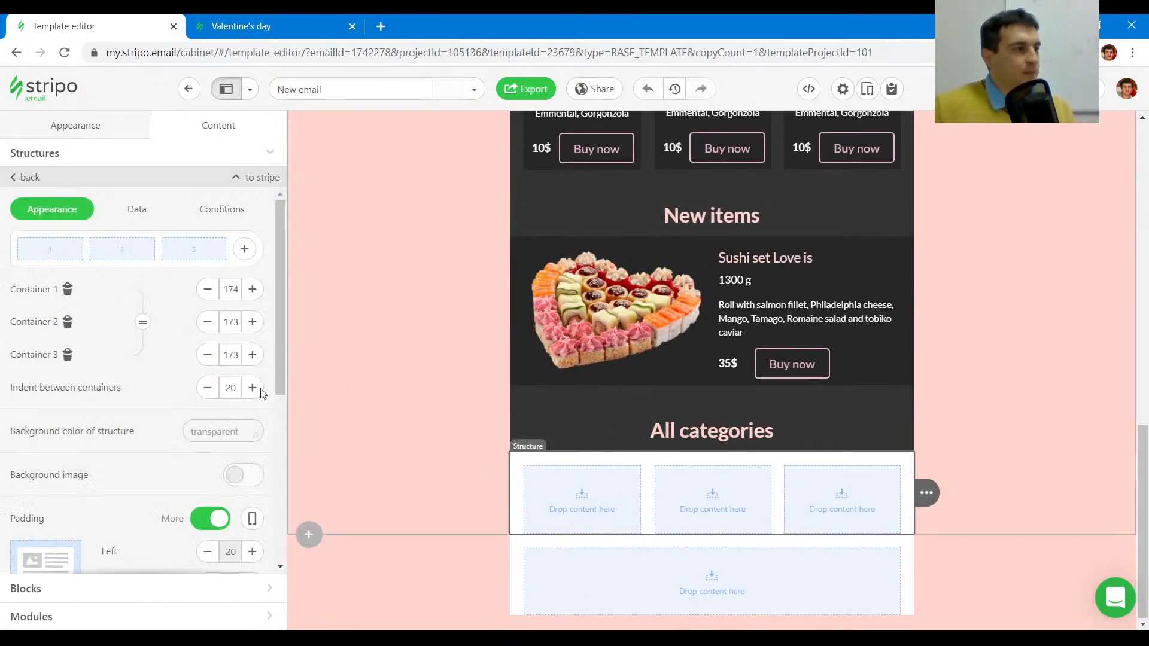
click(222, 430)
click(191, 540)
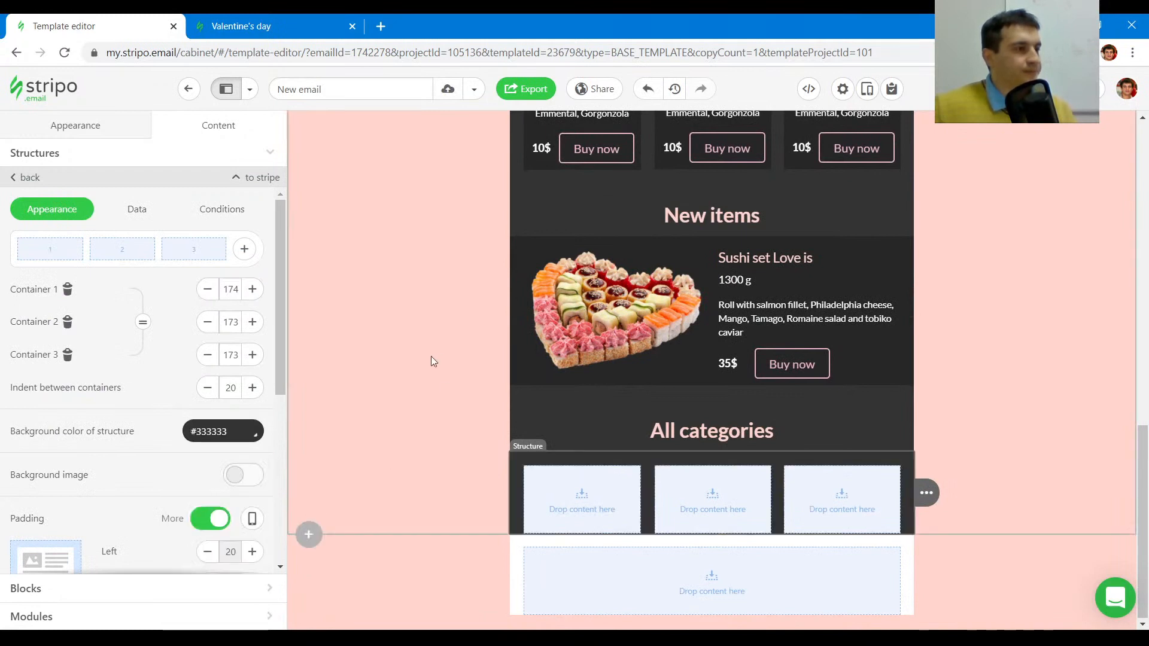
- Insert an image block in the first container and load the copied Pizza image address, leaving it as an external link
click(562, 517)
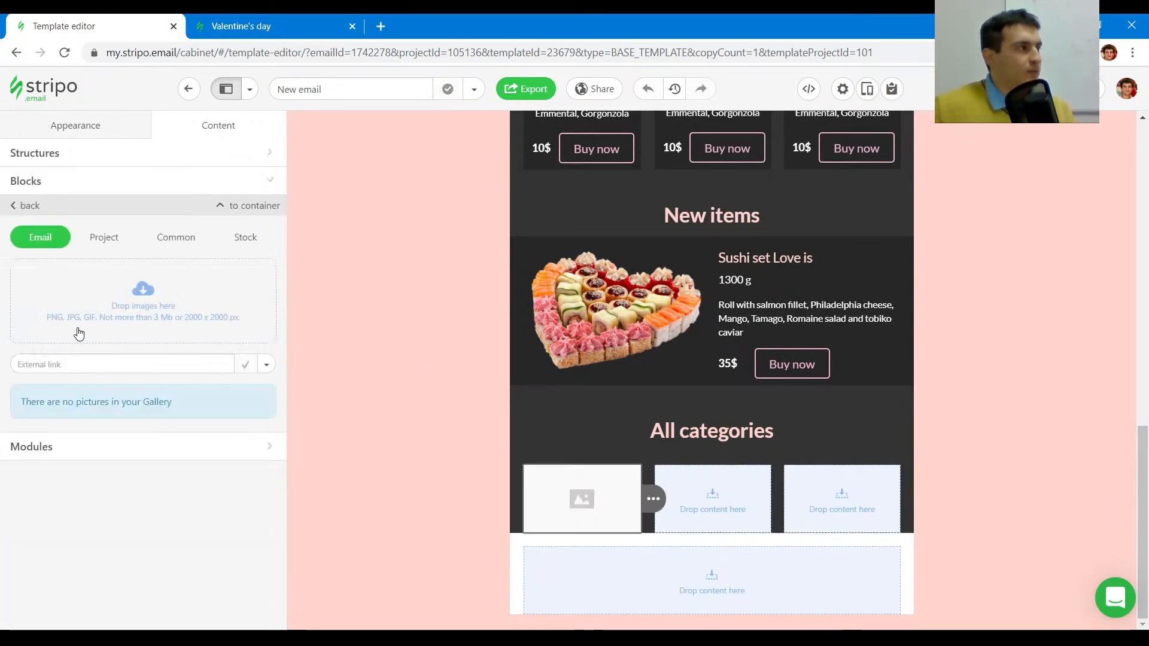
key(ctrl+v)
click(266, 365)
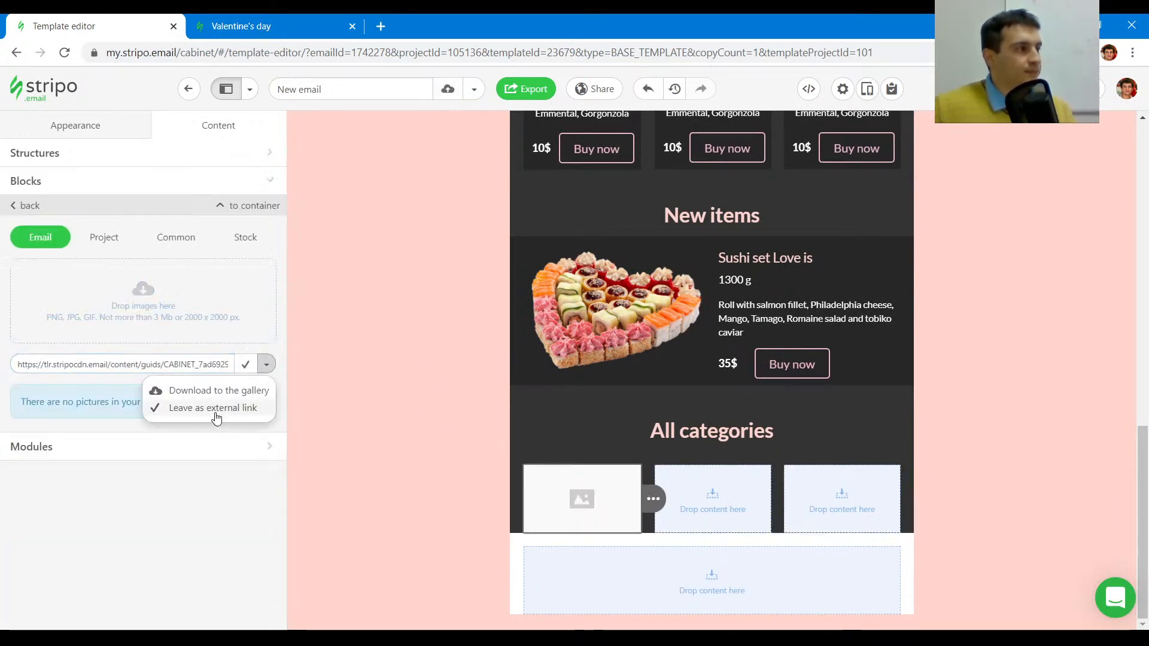
click(213, 410)
click(245, 364)
scroll(568, 286, down, 1)
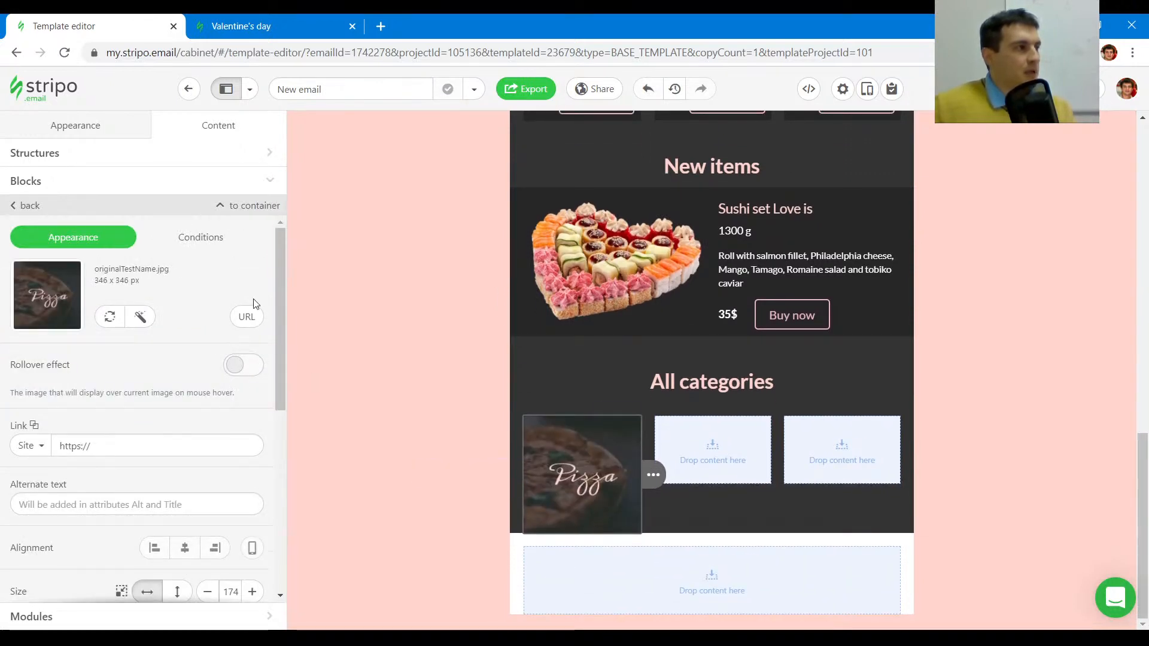
- Enable the Pizza image's rollover effect and use the second Pizza image's address, copied from the reference page, as an external link
click(248, 366)
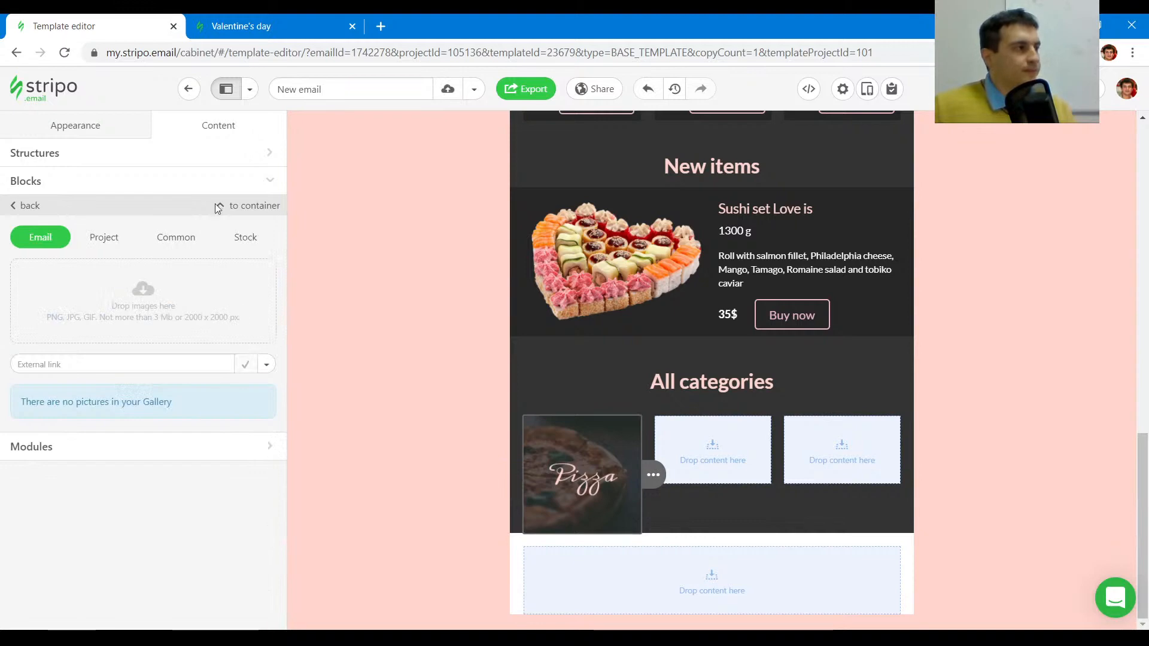
key(ctrl+Tab)
click(511, 590)
mouse_move(511, 590)
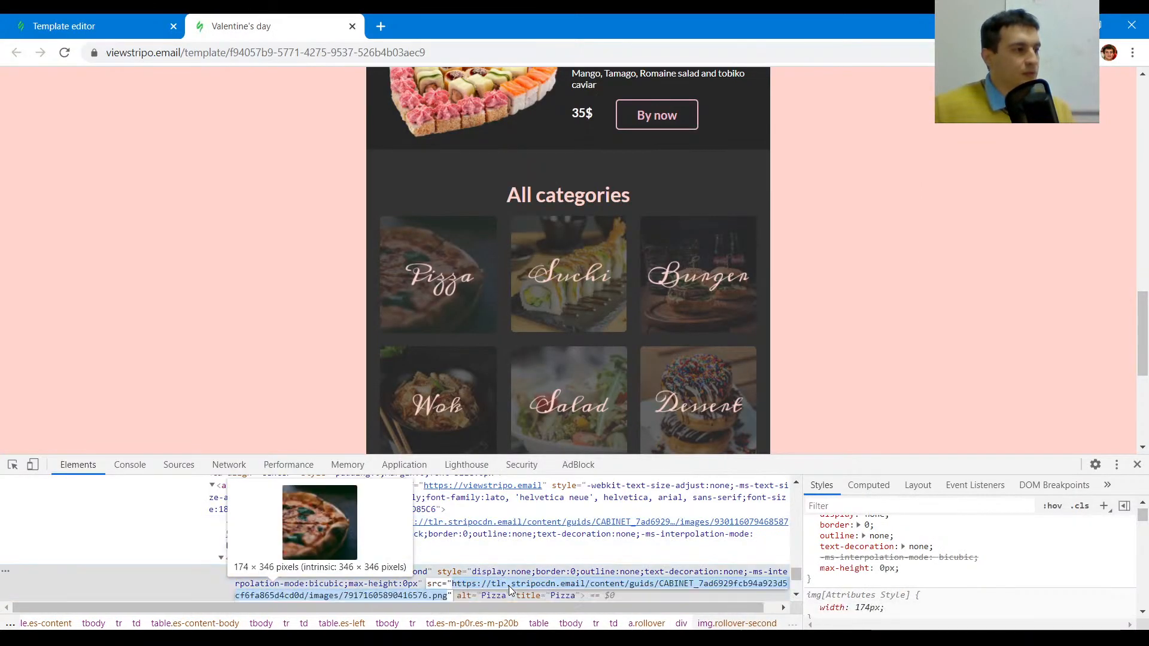
key(ctrl+Tab)
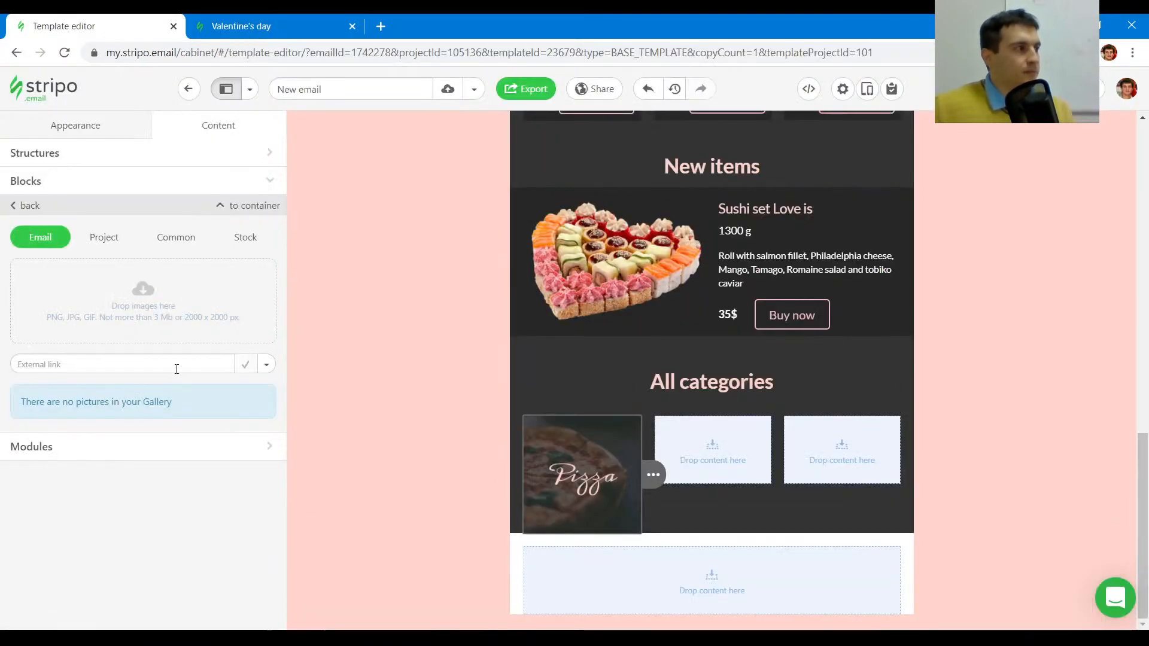
click(266, 364)
click(225, 402)
click(245, 364)
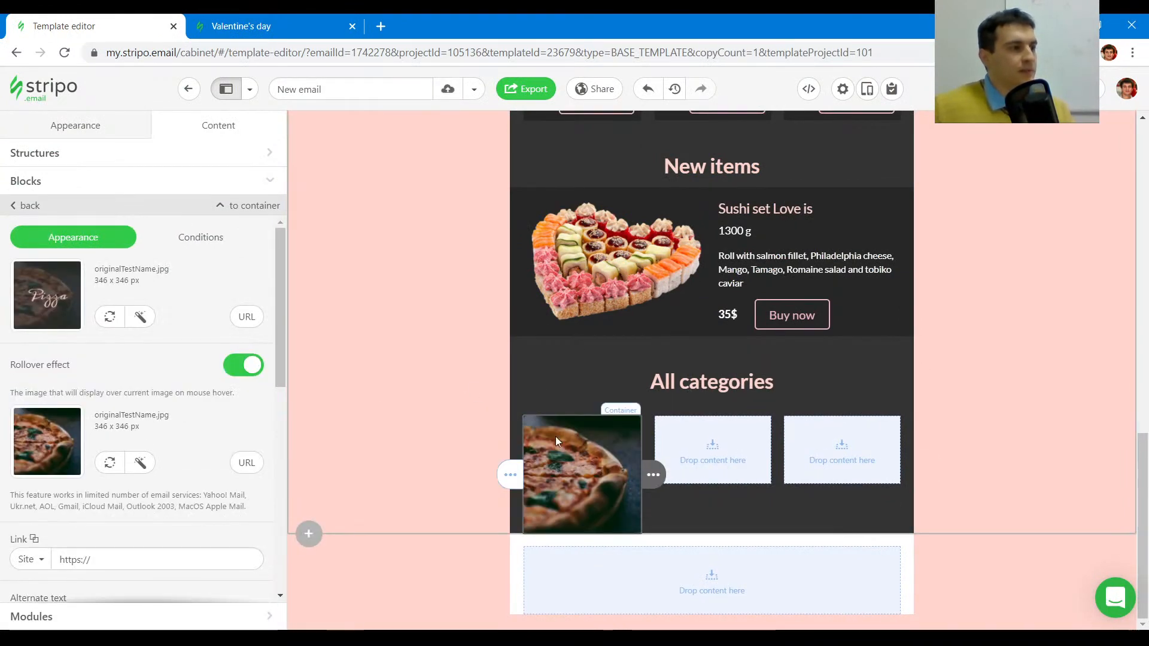
- Copy the first Suchi image's address from the reference page and paste it as the external link of a new image block in the second container
click(260, 16)
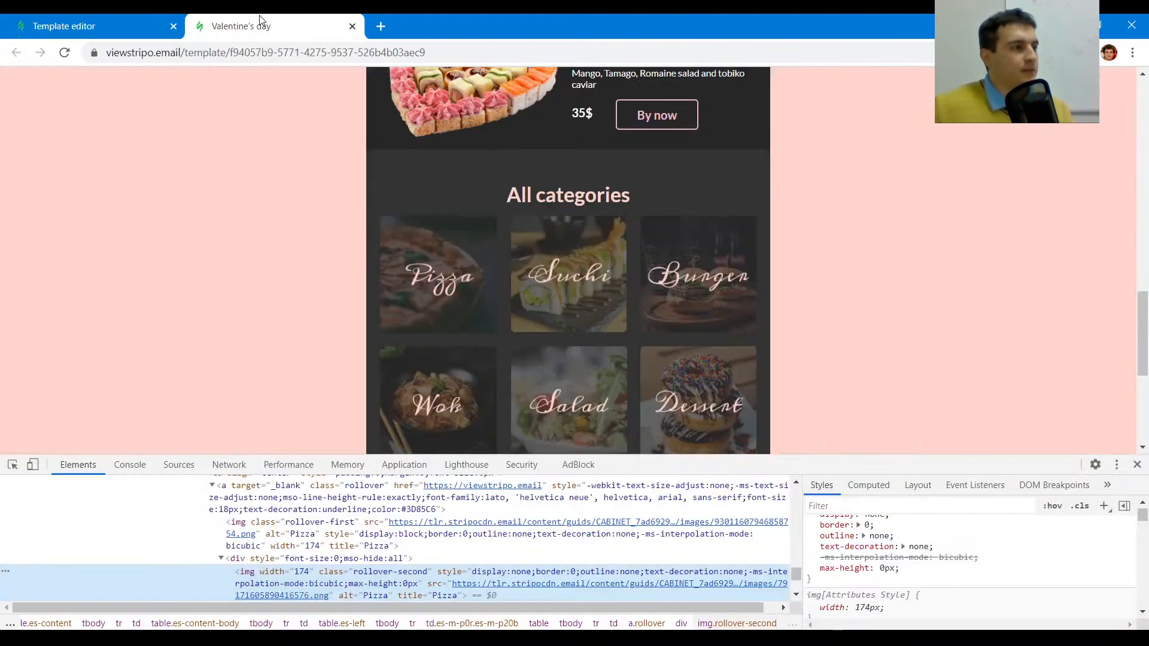
click(12, 464)
click(518, 232)
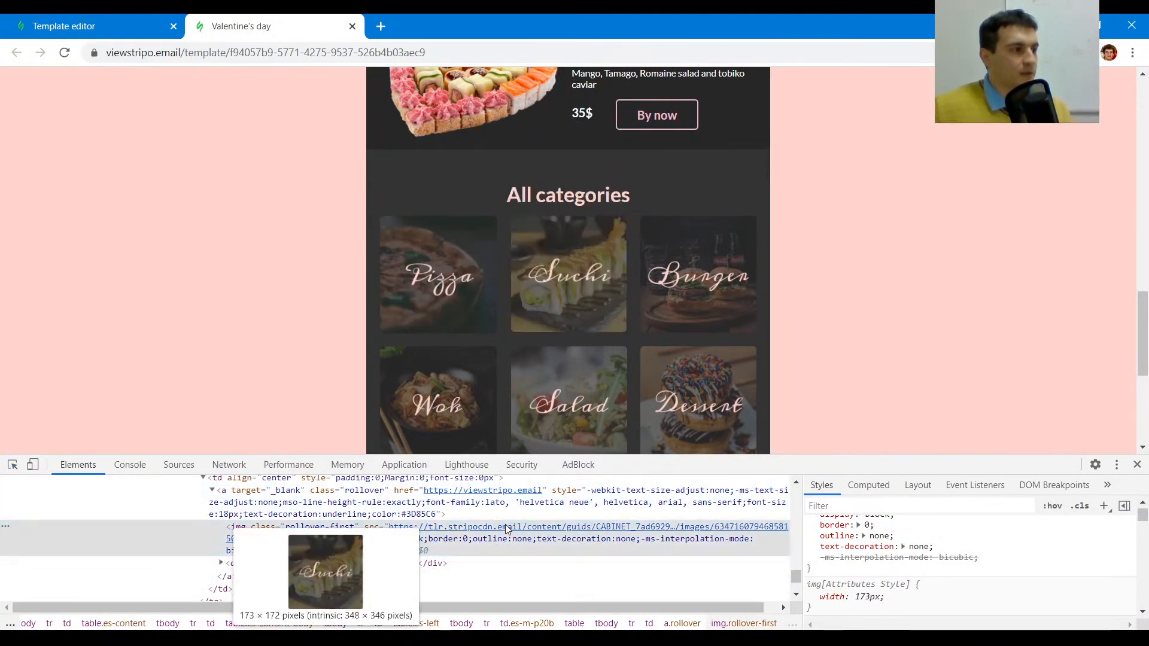
key(ctrl+shift+Tab)
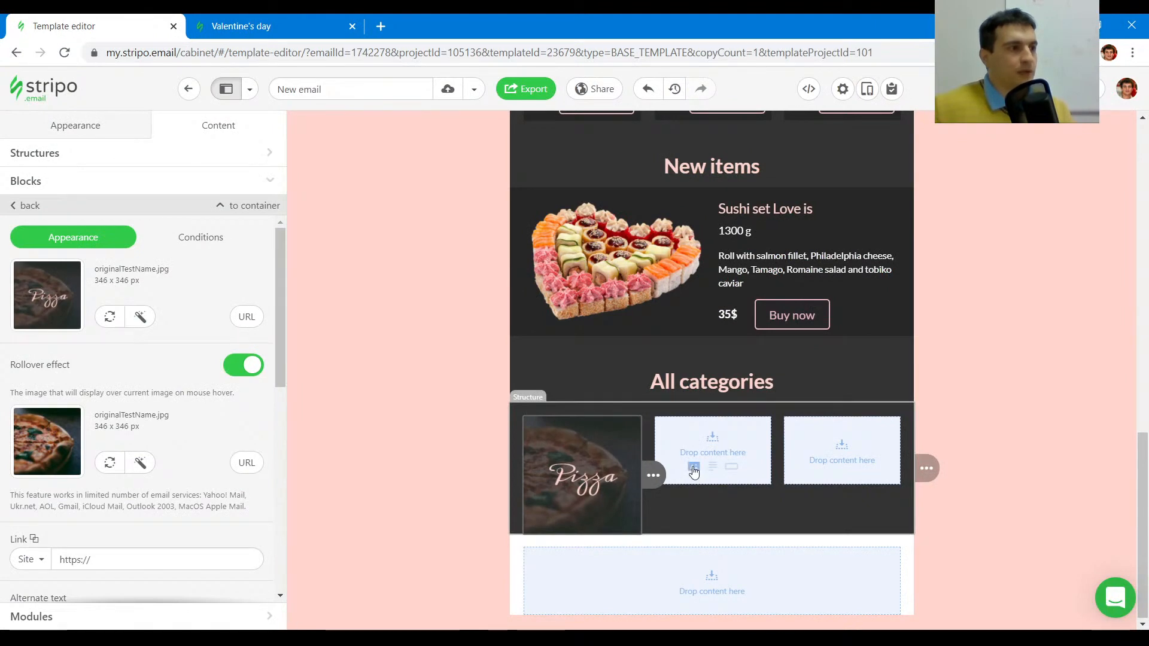
click(693, 469)
click(258, 366)
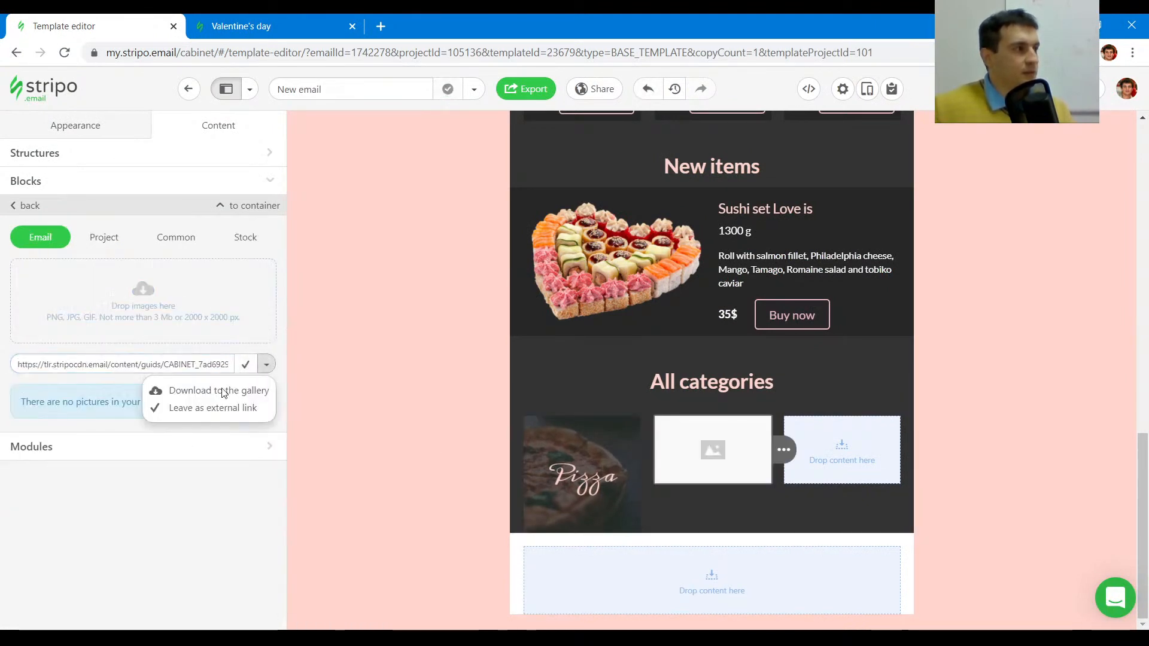
- Load the Suchi picture into the middle category container, leaving it as an external link
click(214, 412)
click(252, 365)
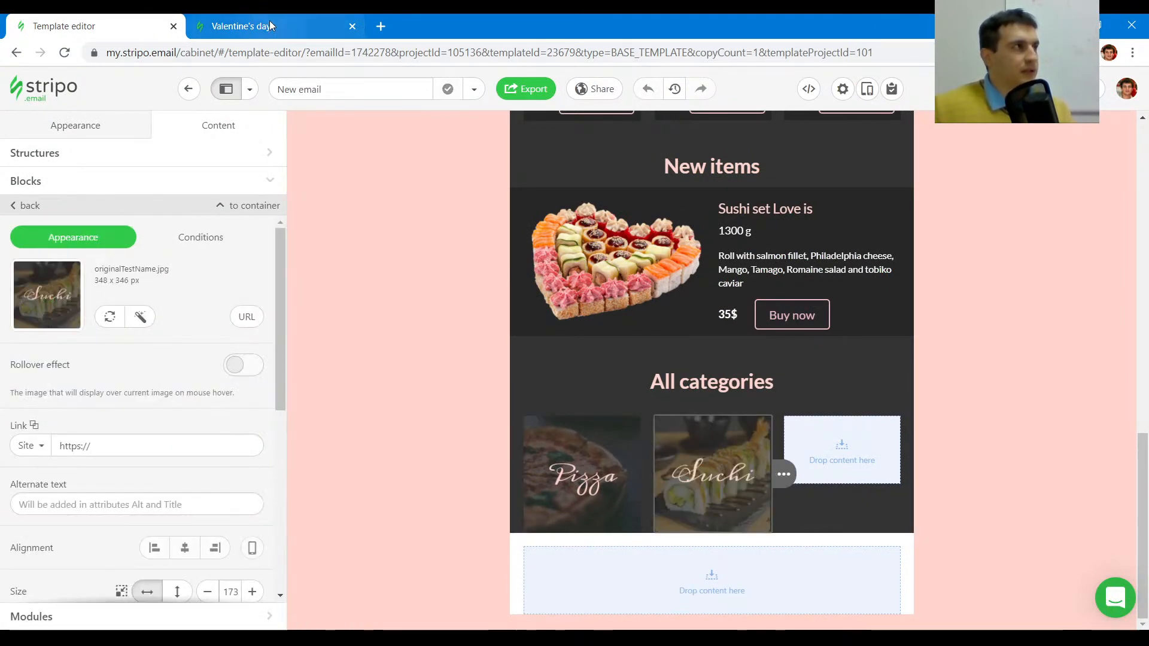
- Copy the Suchi hover image link from the Valentine's day page and apply it as the Suchi block's rollover image, left as an external link
click(268, 23)
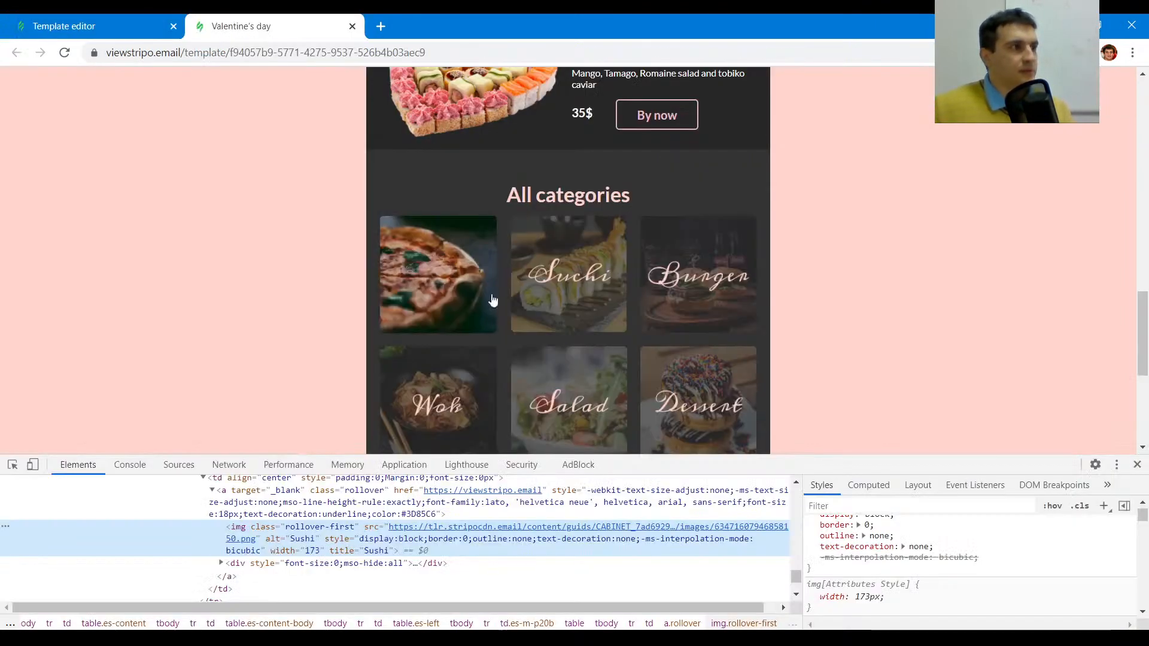
click(374, 563)
click(383, 573)
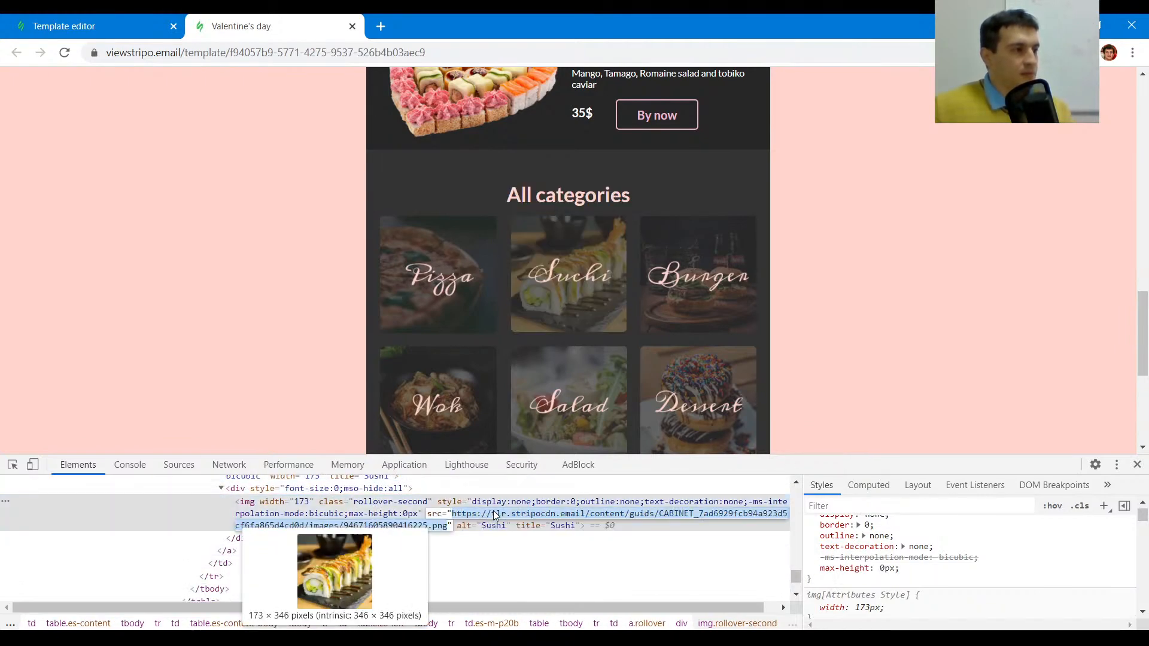
key(ctrl+Tab)
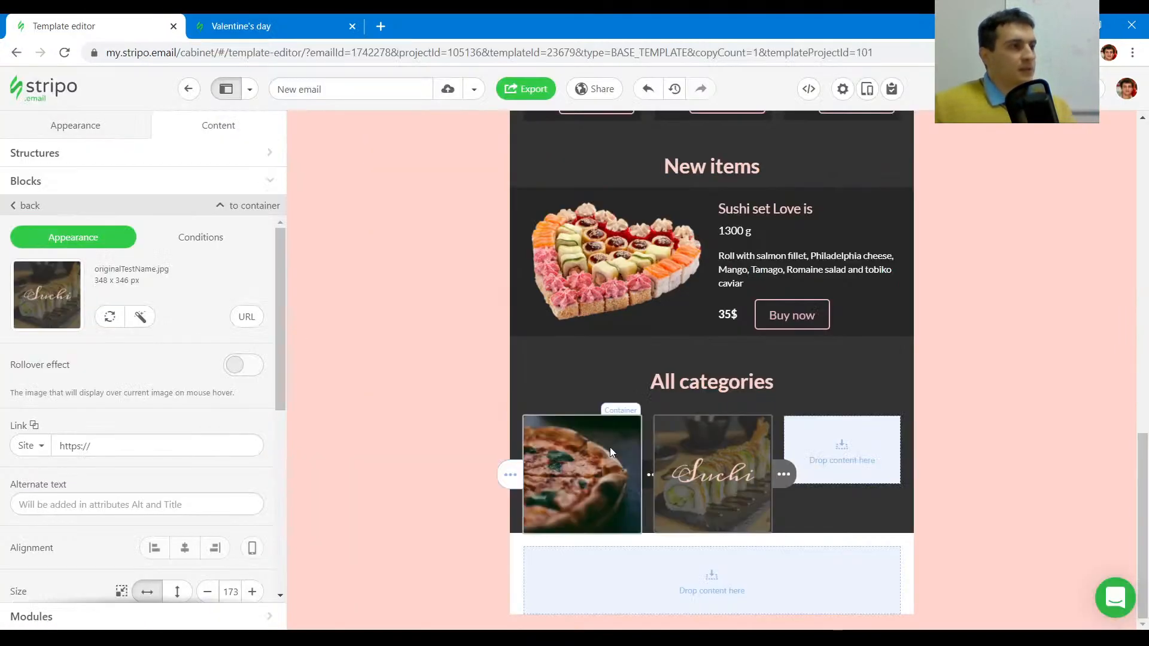
click(247, 317)
click(257, 415)
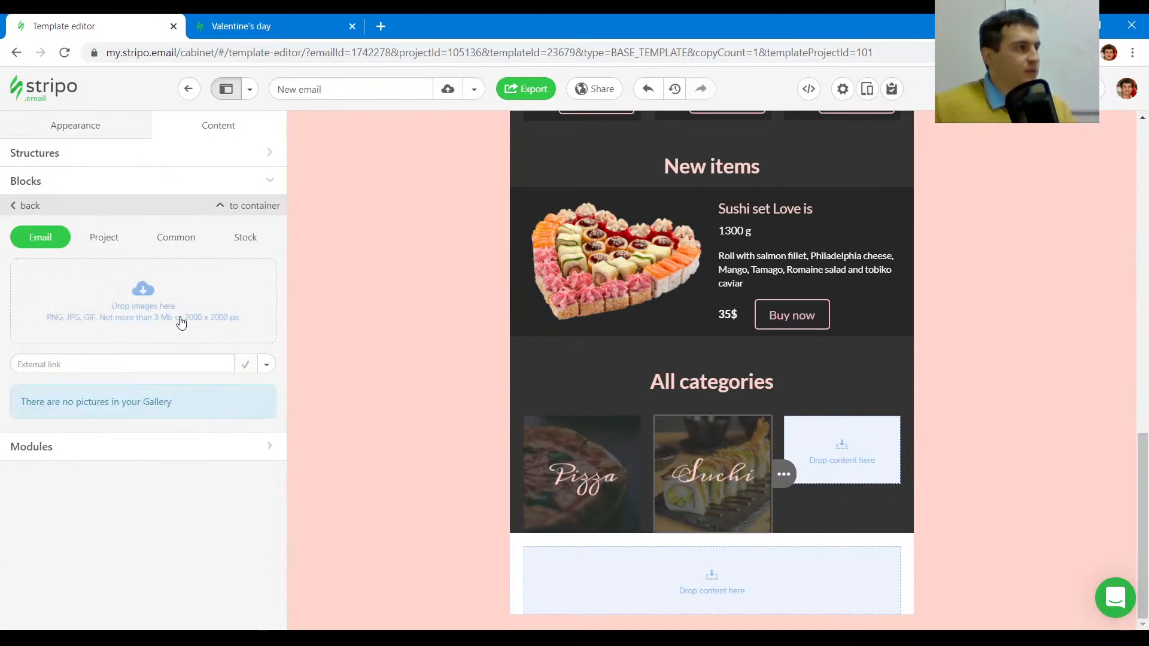
click(266, 368)
click(224, 405)
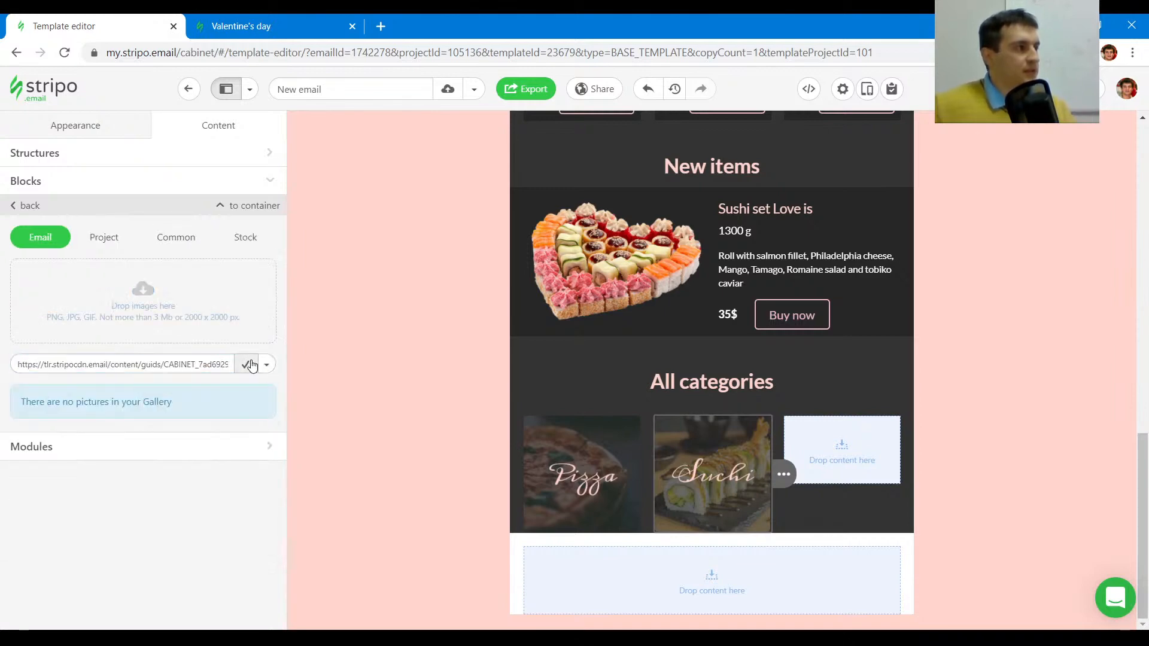
click(246, 364)
- Copy the Burger image link from the Valentine's day page and insert it as an external-link image in the third category container
click(218, 24)
key(ctrl+shift+c)
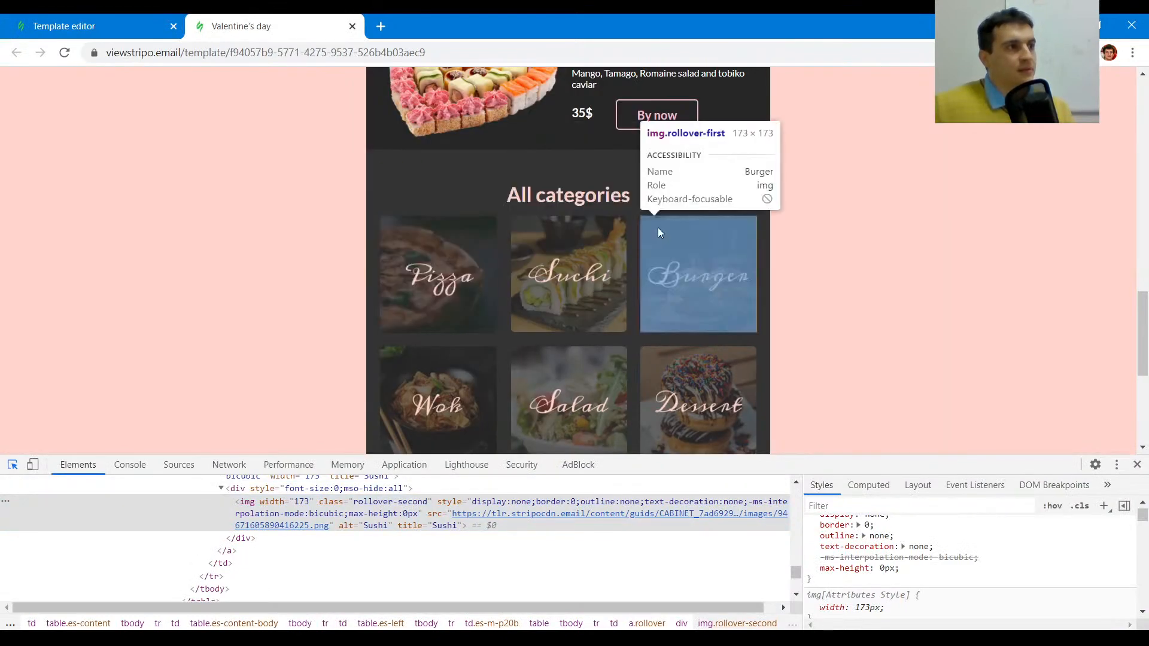
click(658, 228)
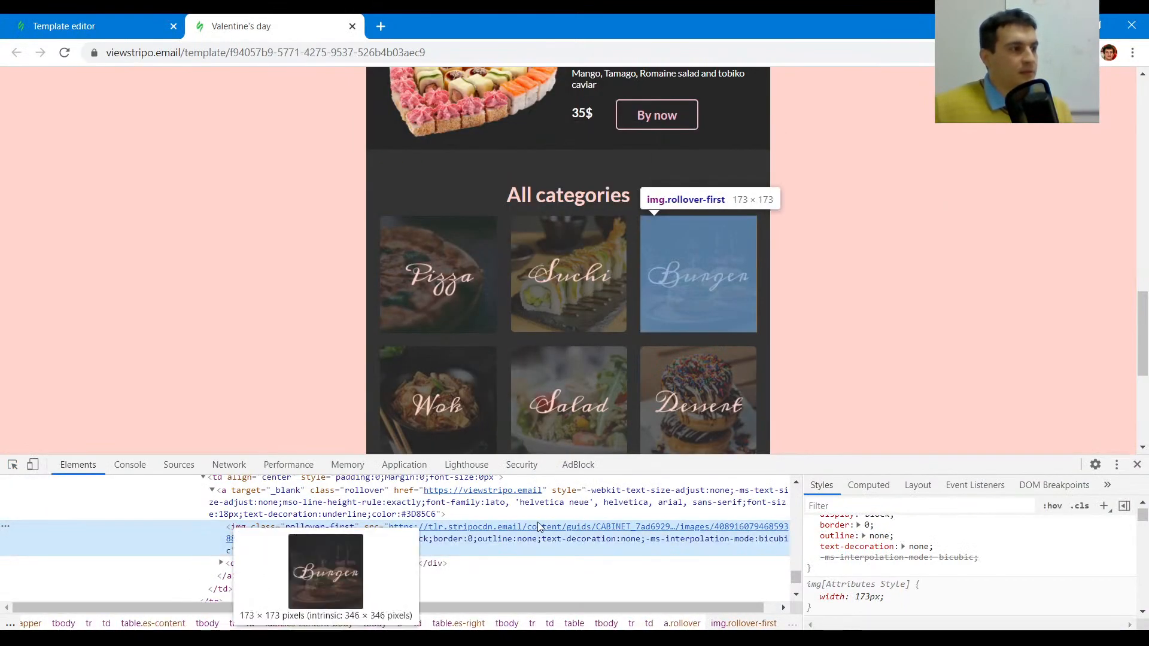
click(74, 23)
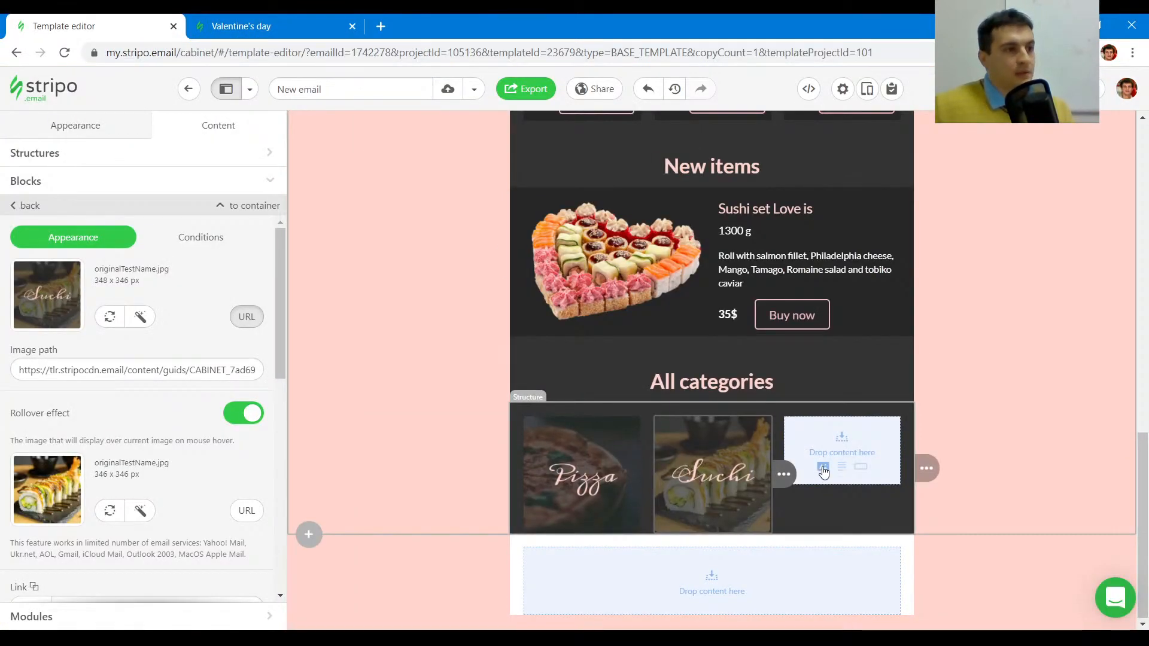
click(824, 472)
click(267, 365)
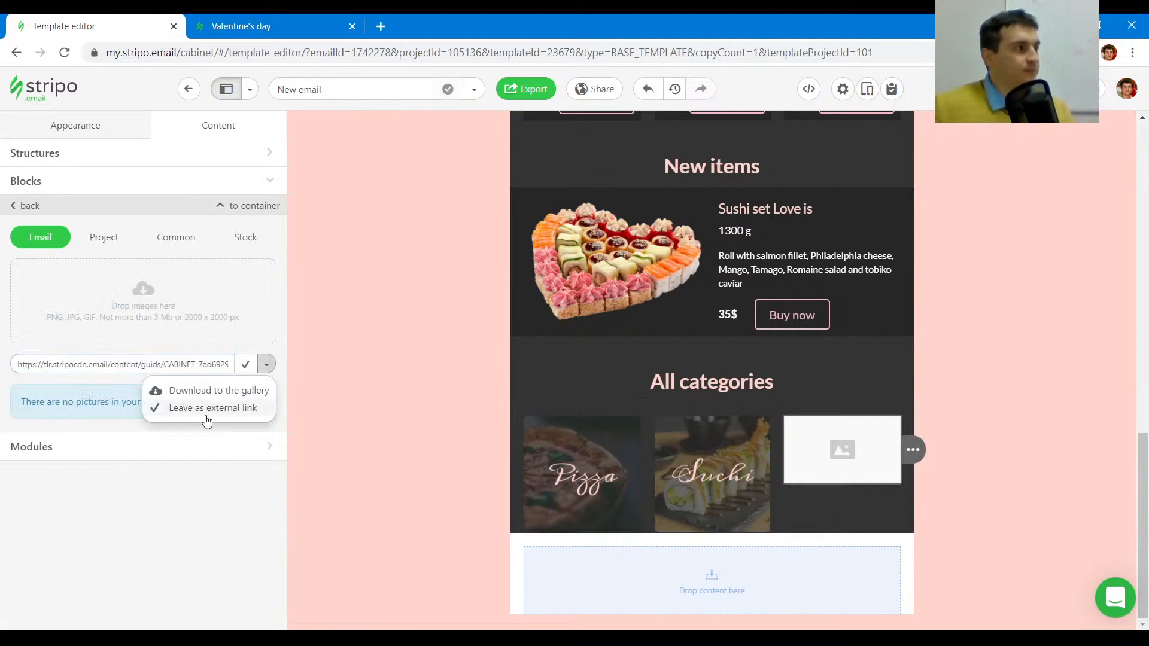
click(205, 407)
- Copy the Burger hover image link from the Valentine's day page and apply it as the Burger block's rollover image, left as an external link
click(301, 19)
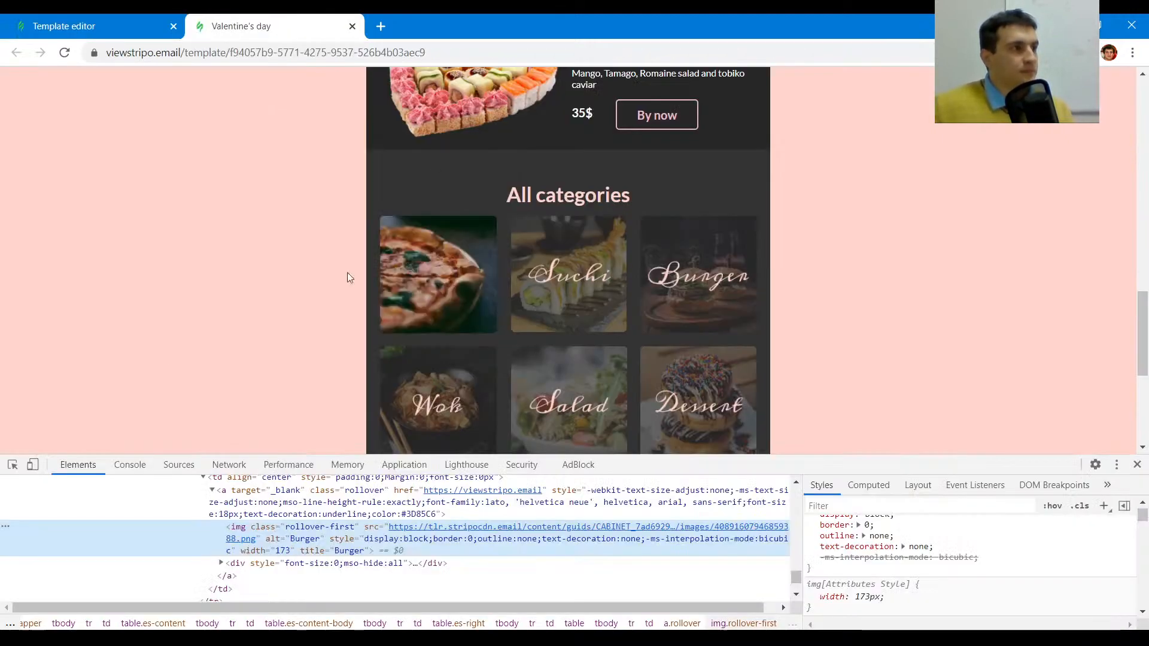
scroll(410, 525, down, 2)
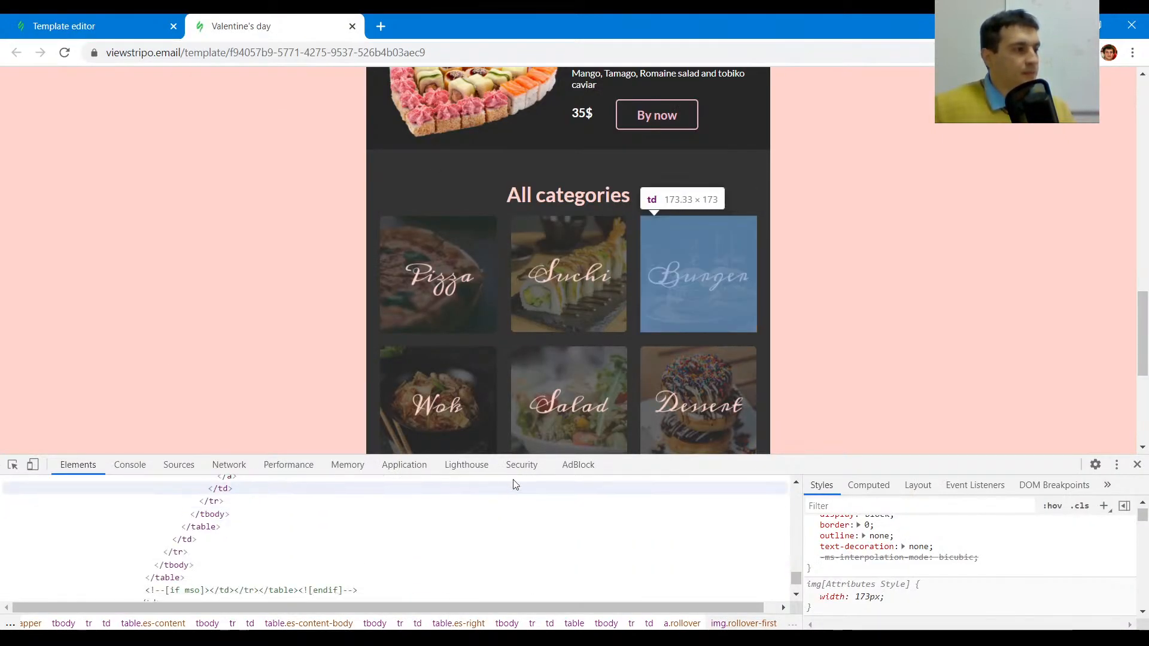
click(540, 521)
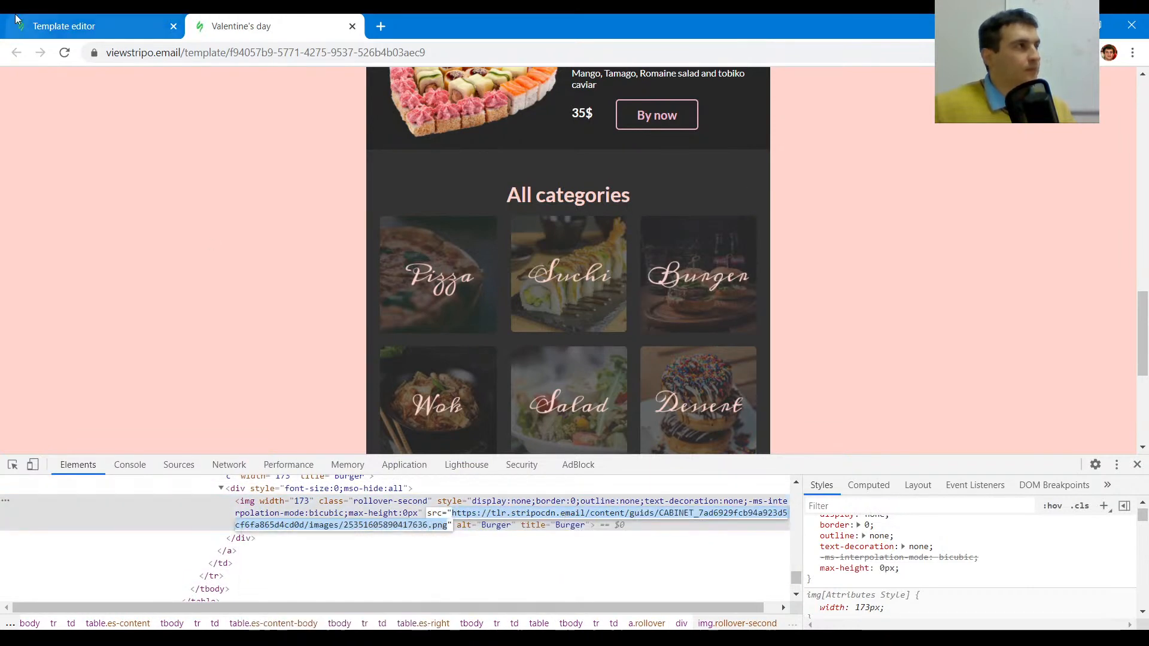
key(ctrl+Page_Up)
click(247, 316)
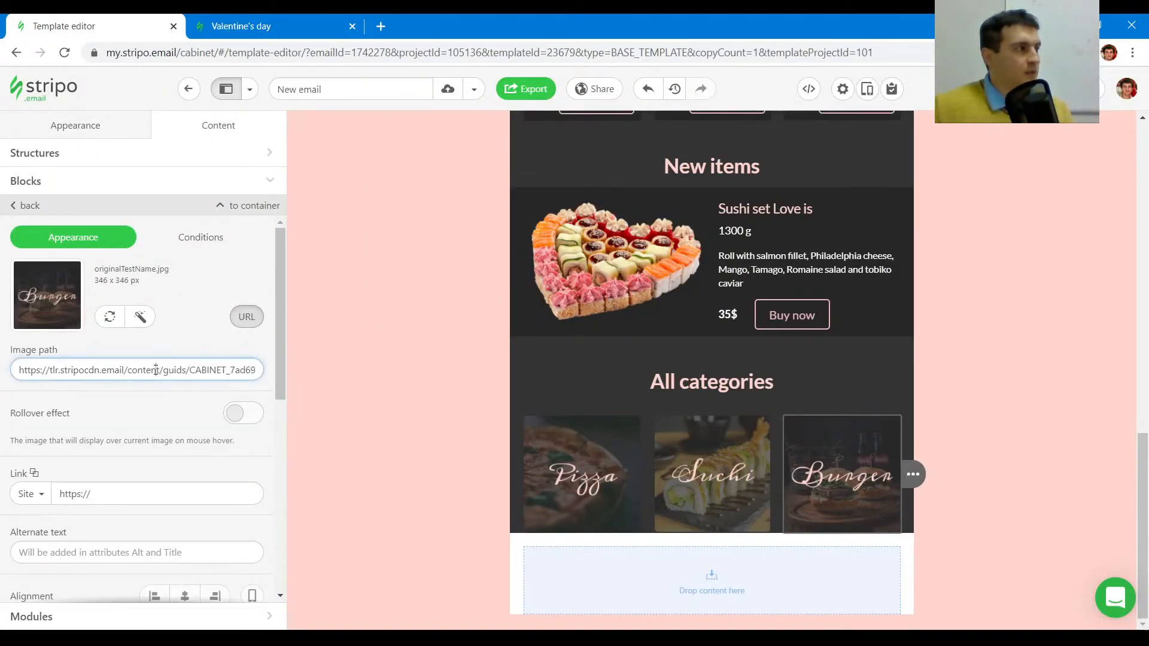
click(258, 416)
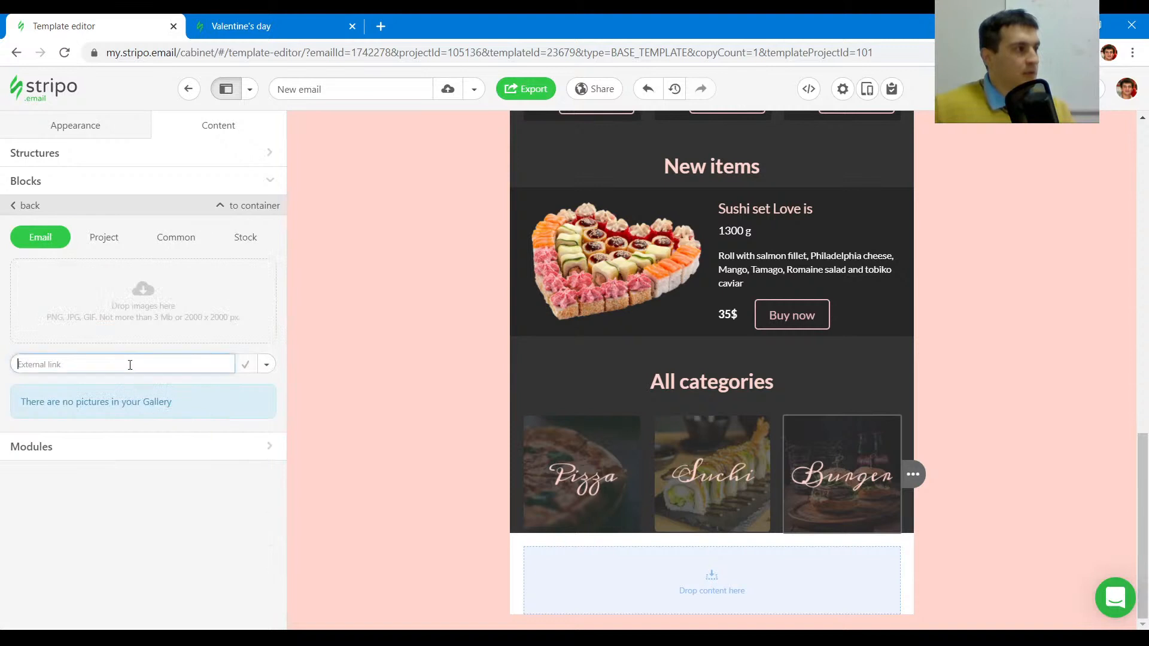
click(267, 364)
click(192, 405)
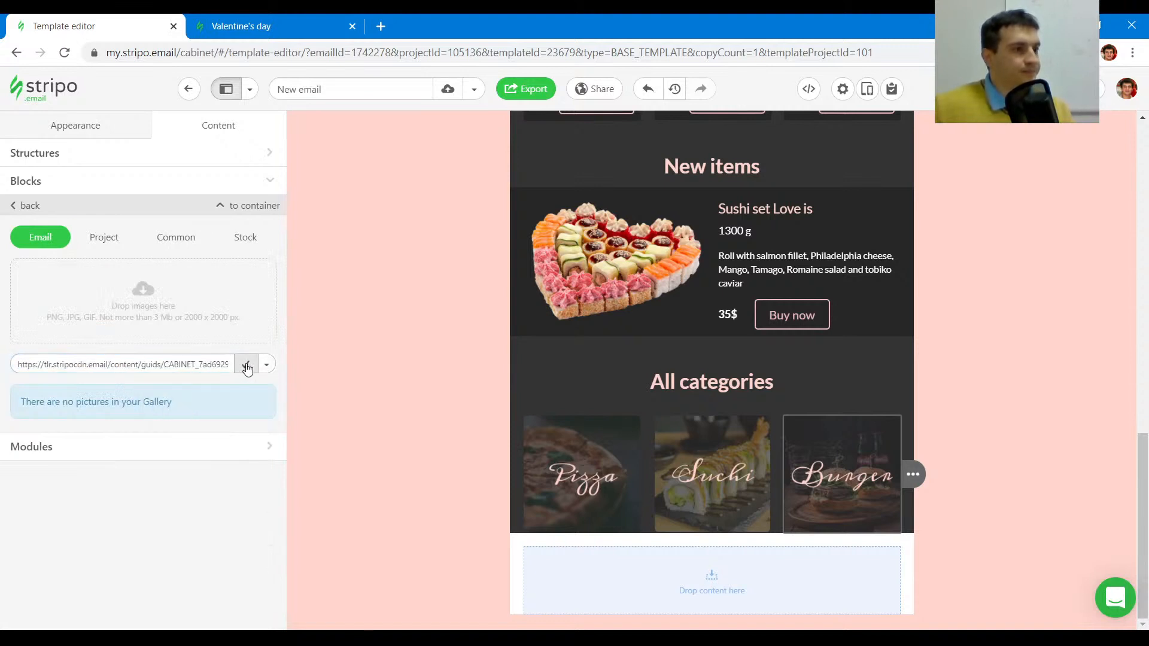
click(246, 364)
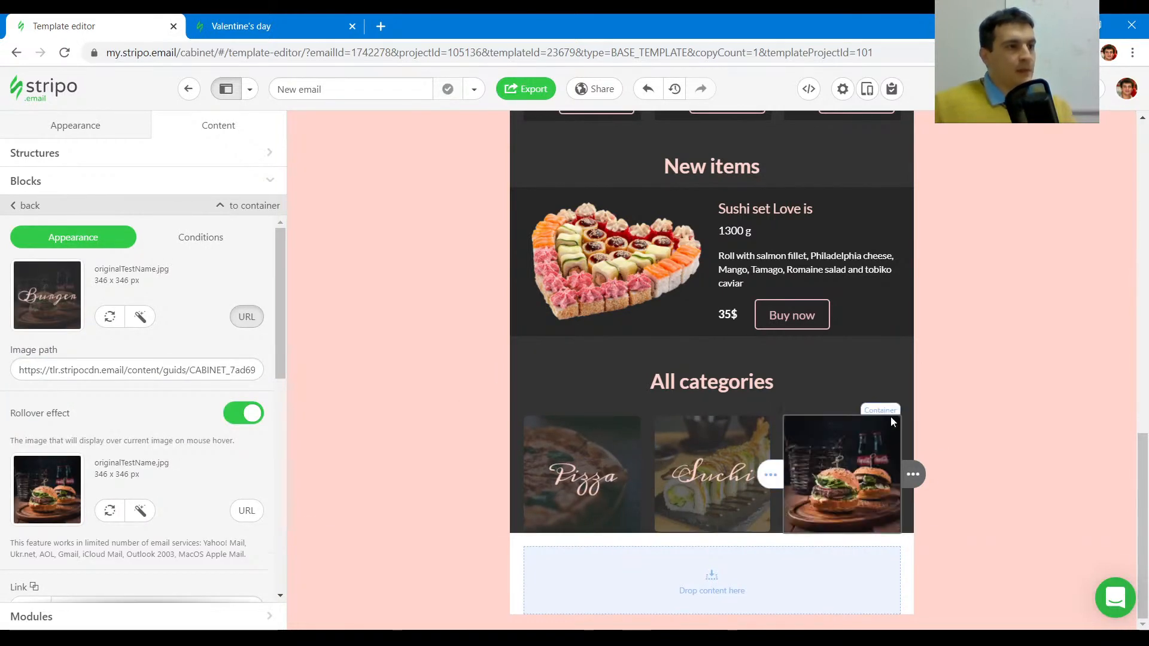
- Duplicate the Pizza, Suchi and Burger row to make a second category row beneath it
click(904, 408)
click(977, 470)
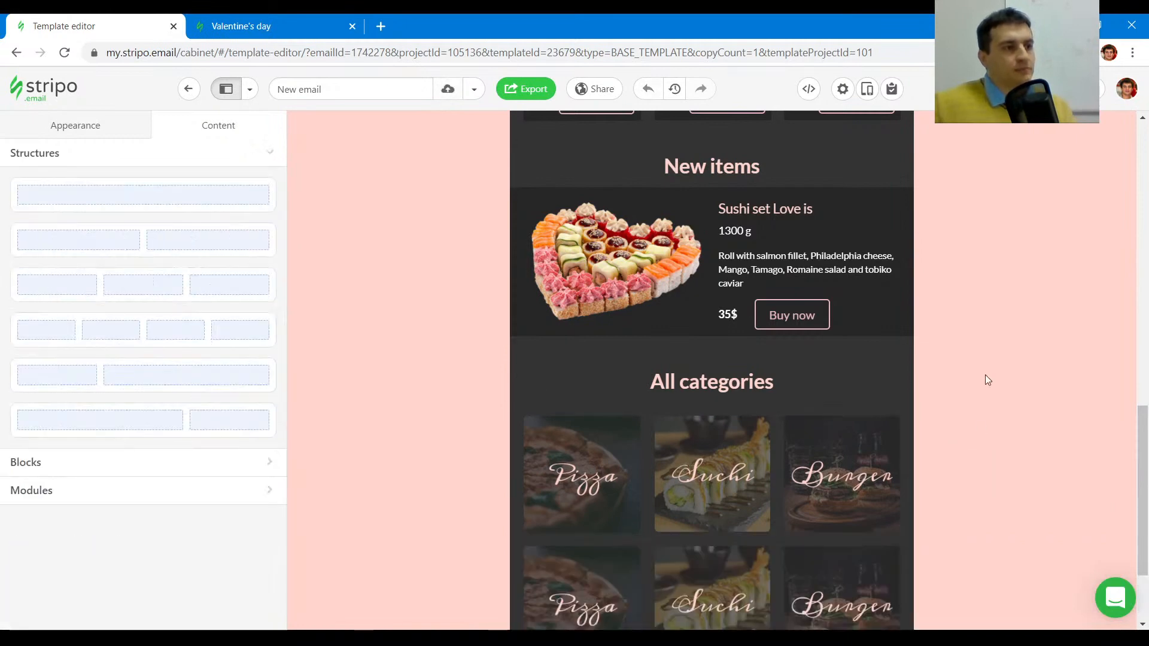
scroll(984, 375, down, 2)
- Examine the layout of the two category rows on the Valentine's day page with the element inspector
click(241, 26)
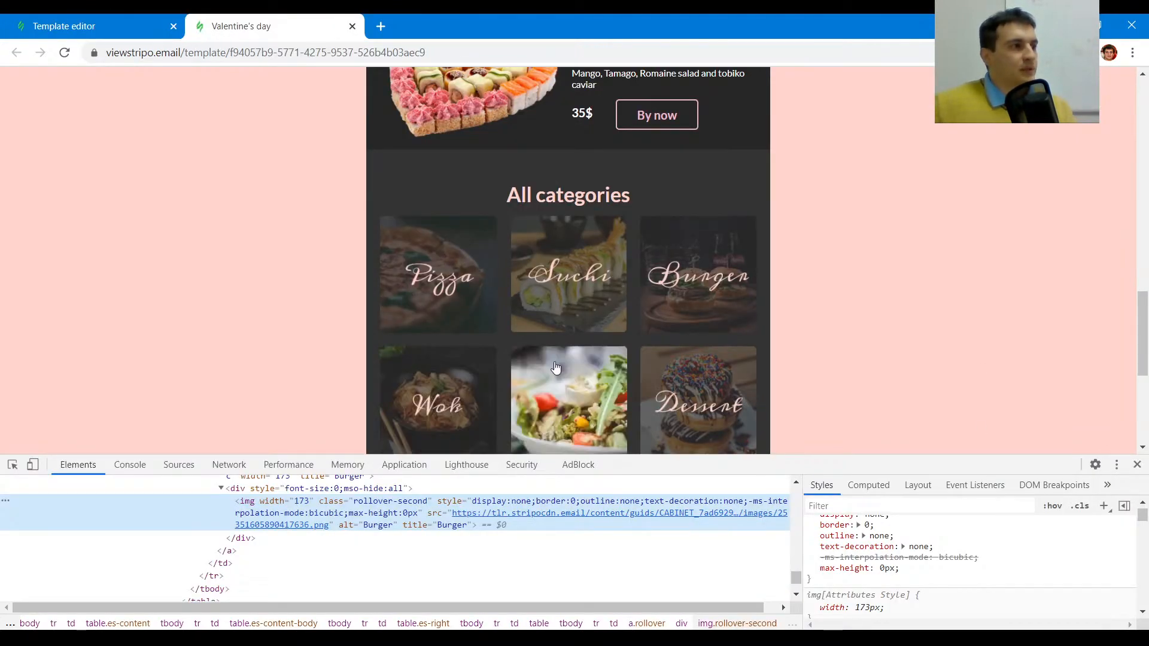
scroll(806, 364, down, 3)
scroll(472, 318, up, 3)
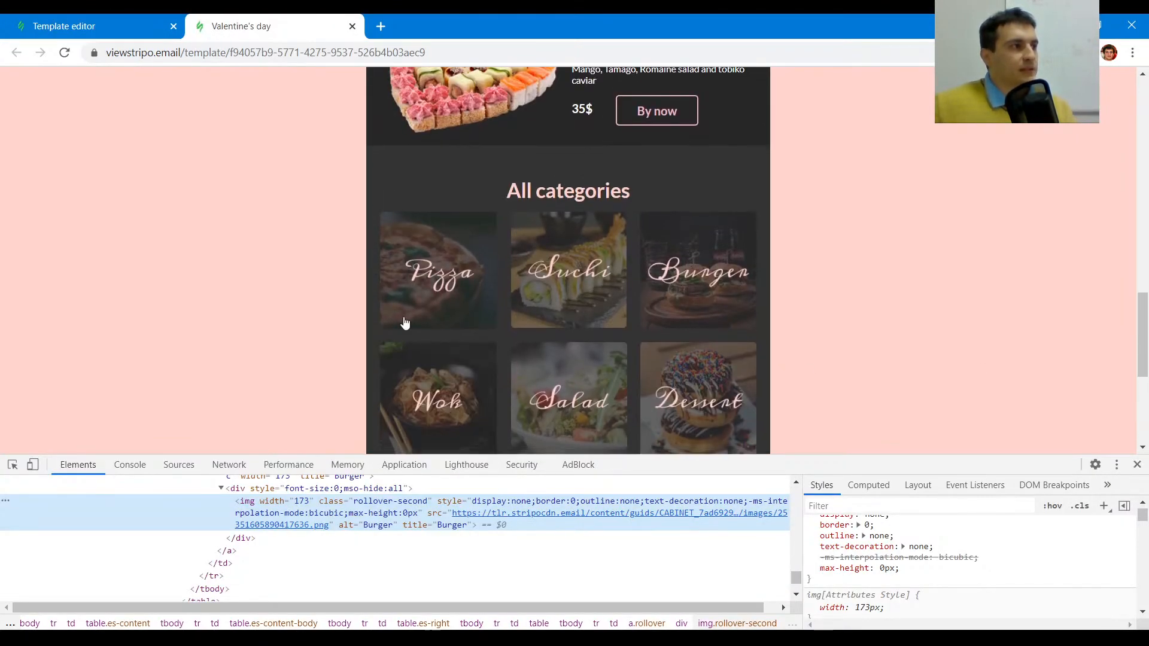
scroll(405, 323, down, 1)
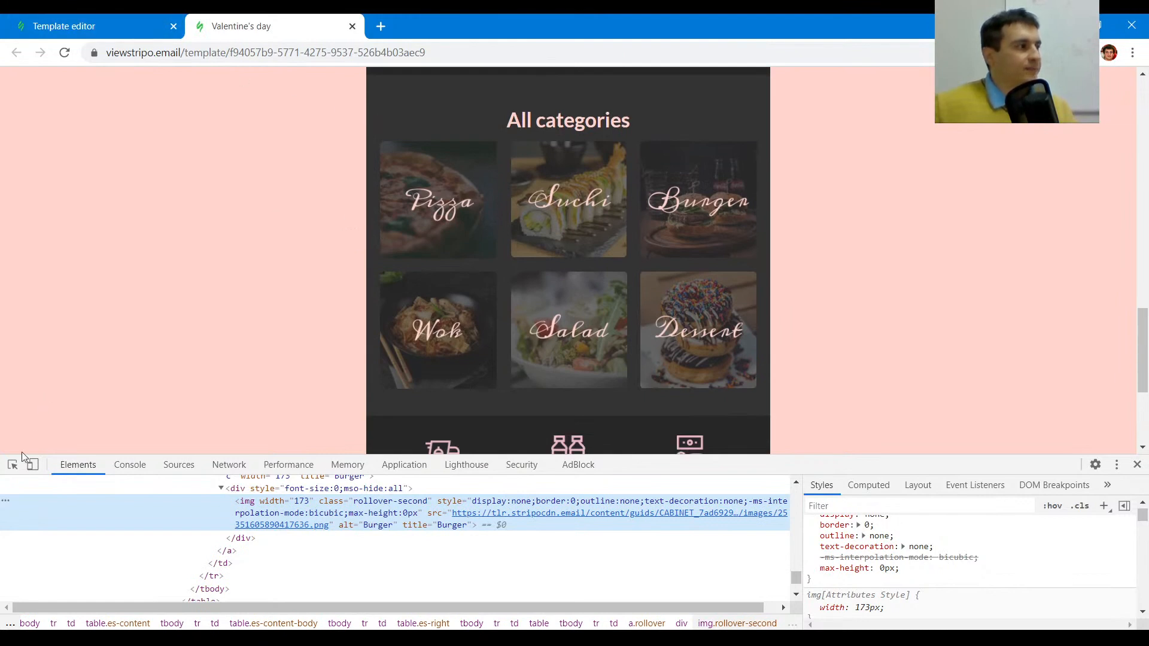
click(13, 464)
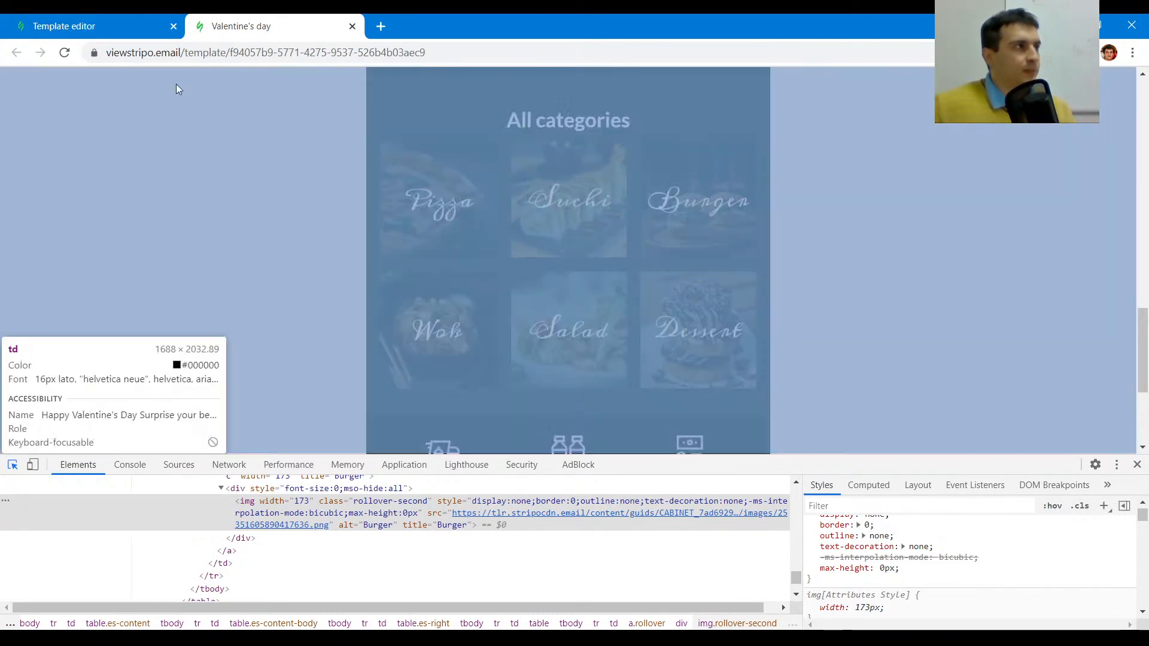
- Back in the template editor, remove the top padding of the first category row
click(96, 26)
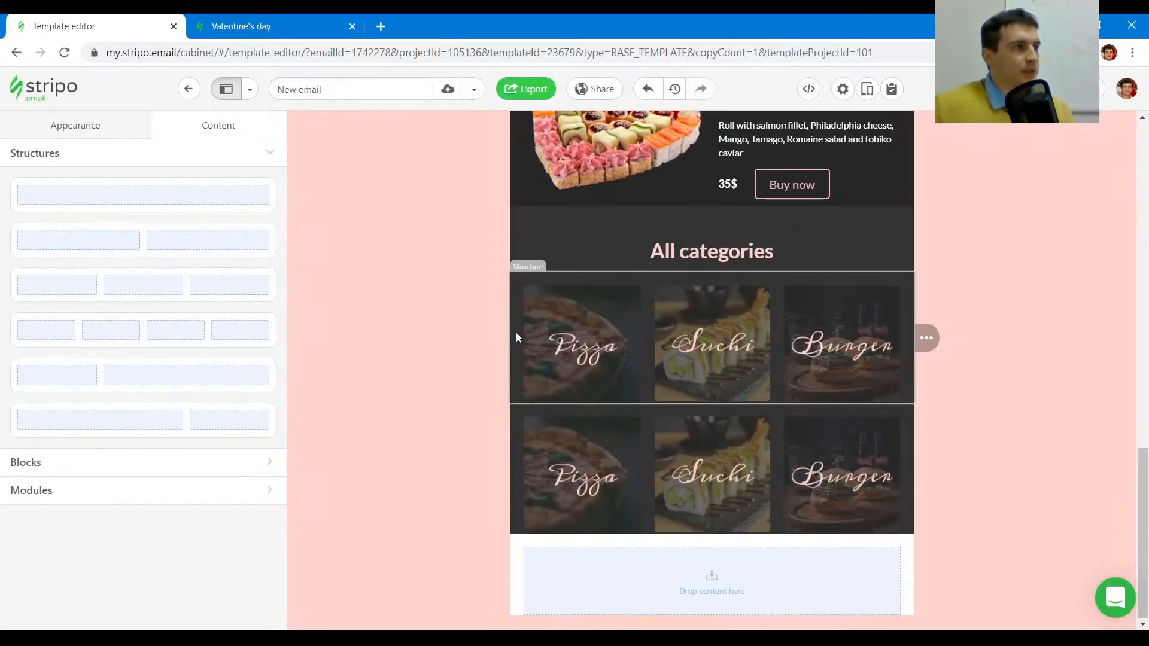
click(516, 333)
scroll(90, 418, down, 4)
click(206, 393)
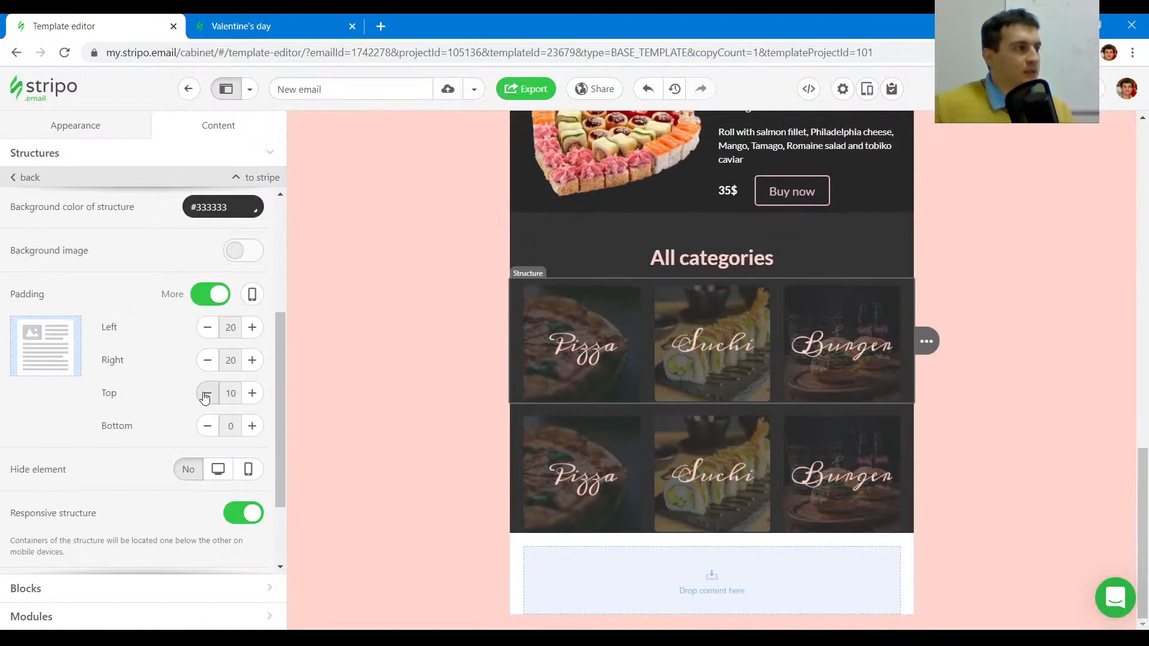
- Set the bottom padding of the second category row to 40
click(554, 407)
scroll(245, 388, down, 1)
click(251, 352)
click(251, 352)
click(252, 351)
click(251, 351)
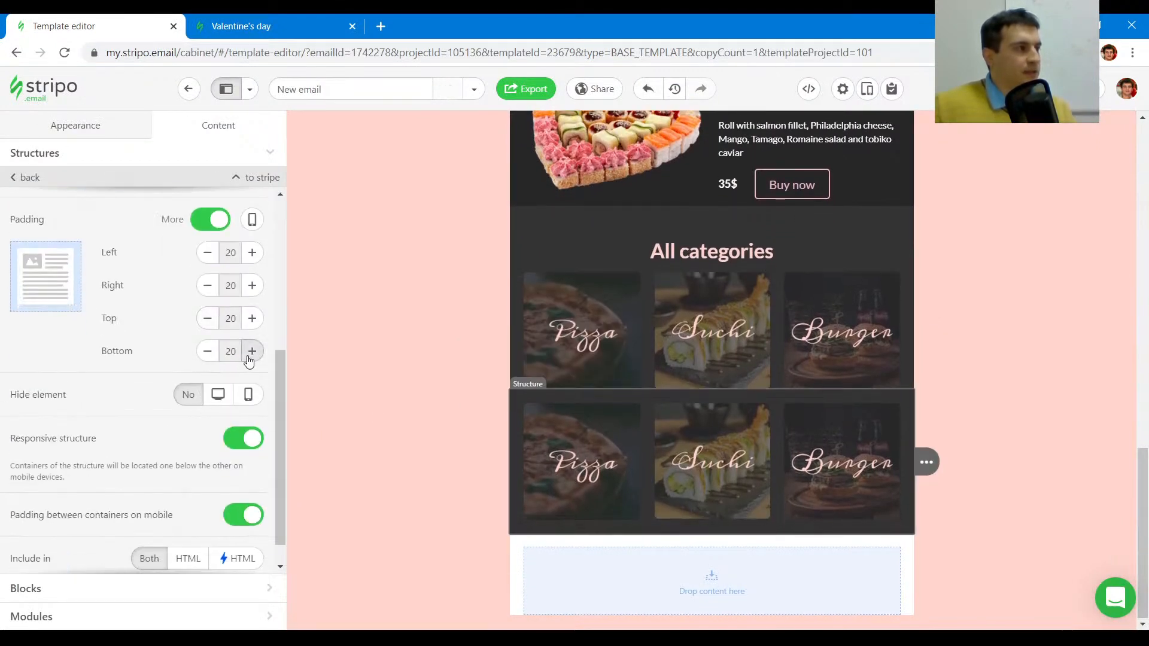
click(251, 352)
click(251, 351)
click(251, 351)
click(251, 351)
- Inspect the background colour and padding of the delivery, free drink and payment row on the Valentine's day page
click(239, 25)
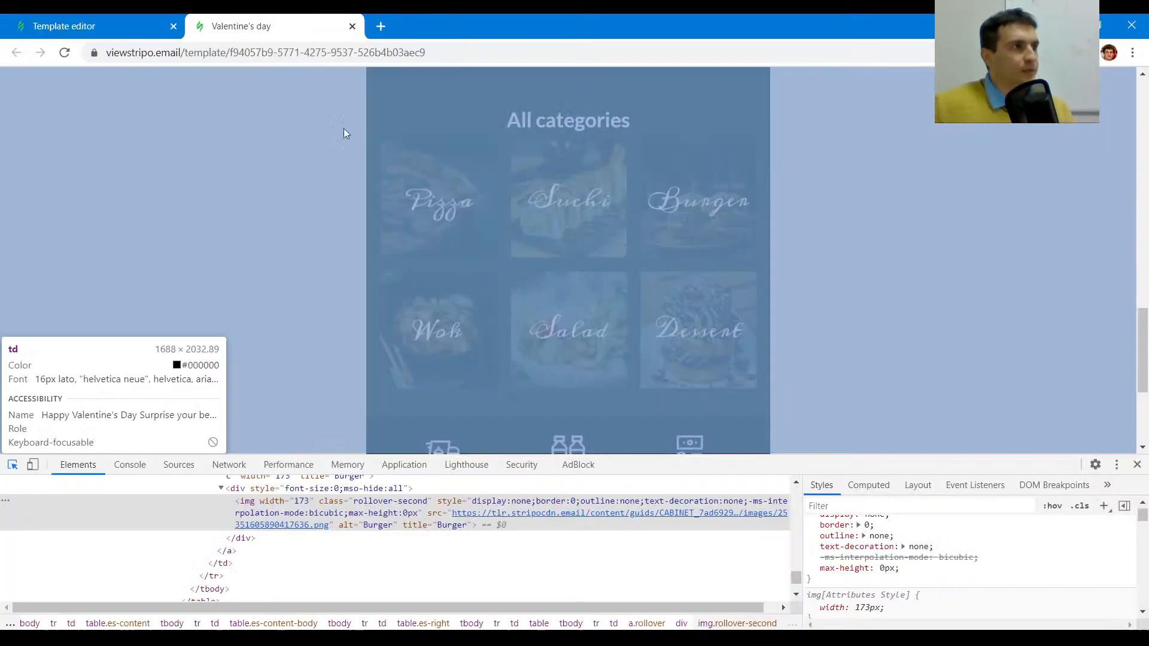
scroll(389, 329, down, 4)
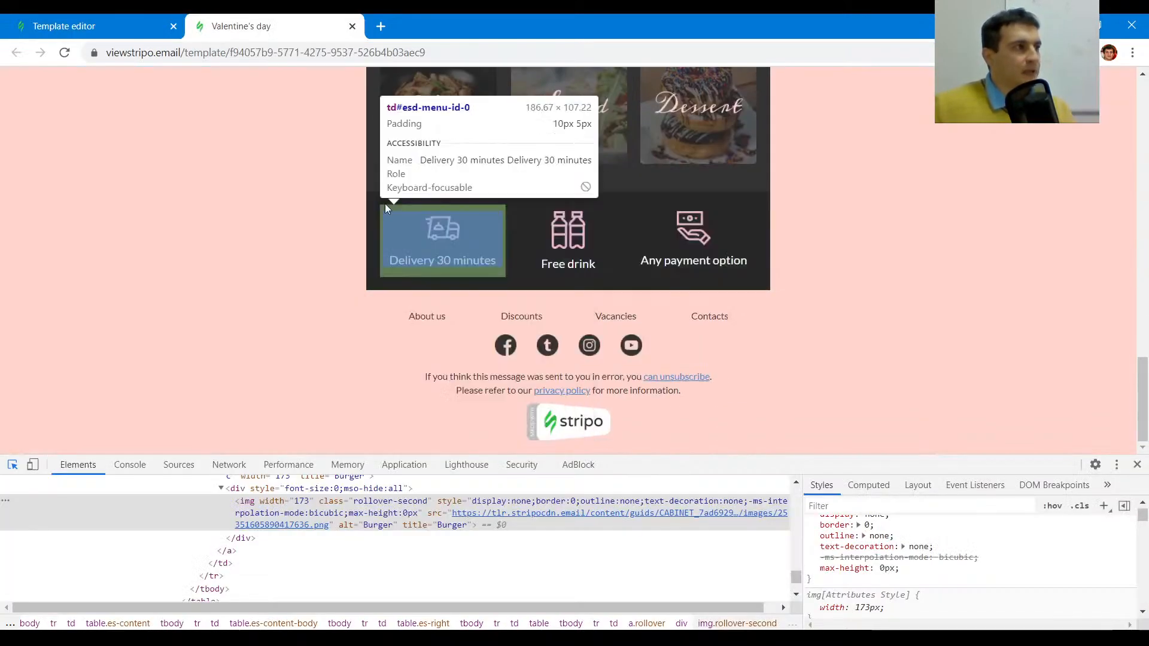
click(389, 198)
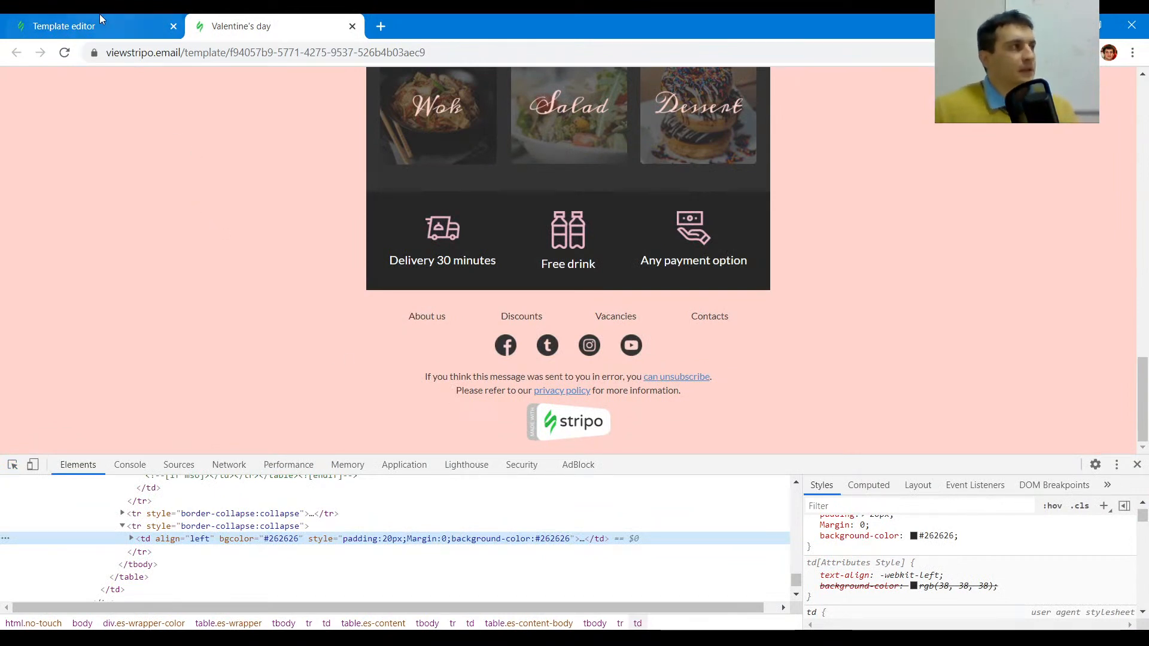
- Add a three-column structure below the second category row in the template editor
click(79, 24)
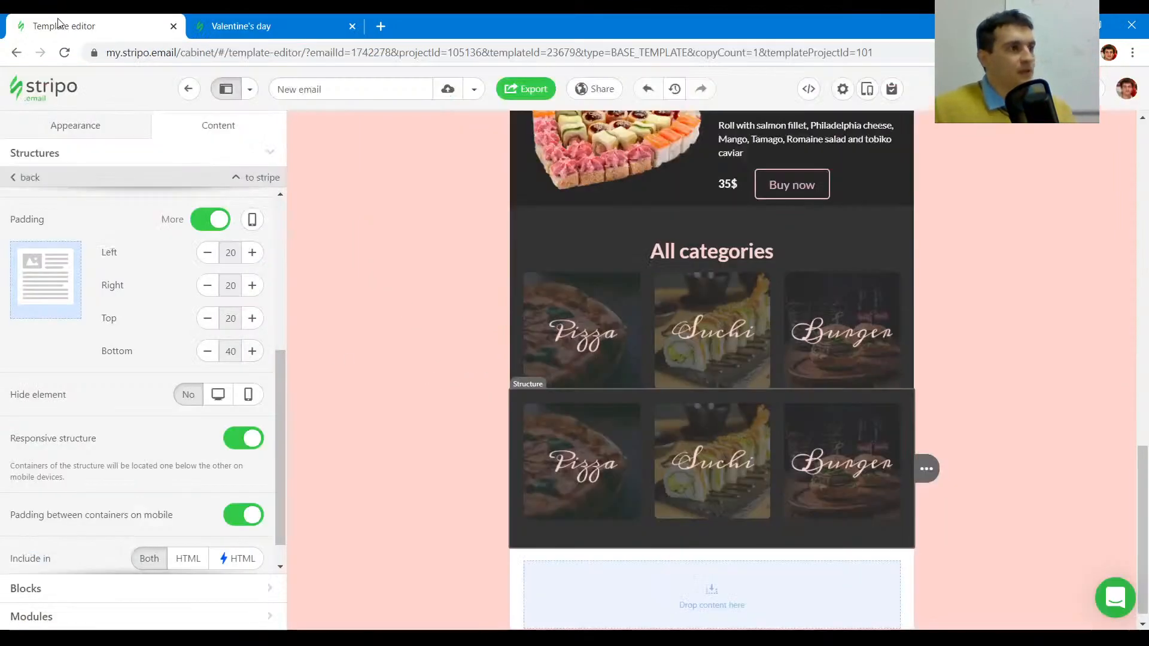
click(38, 160)
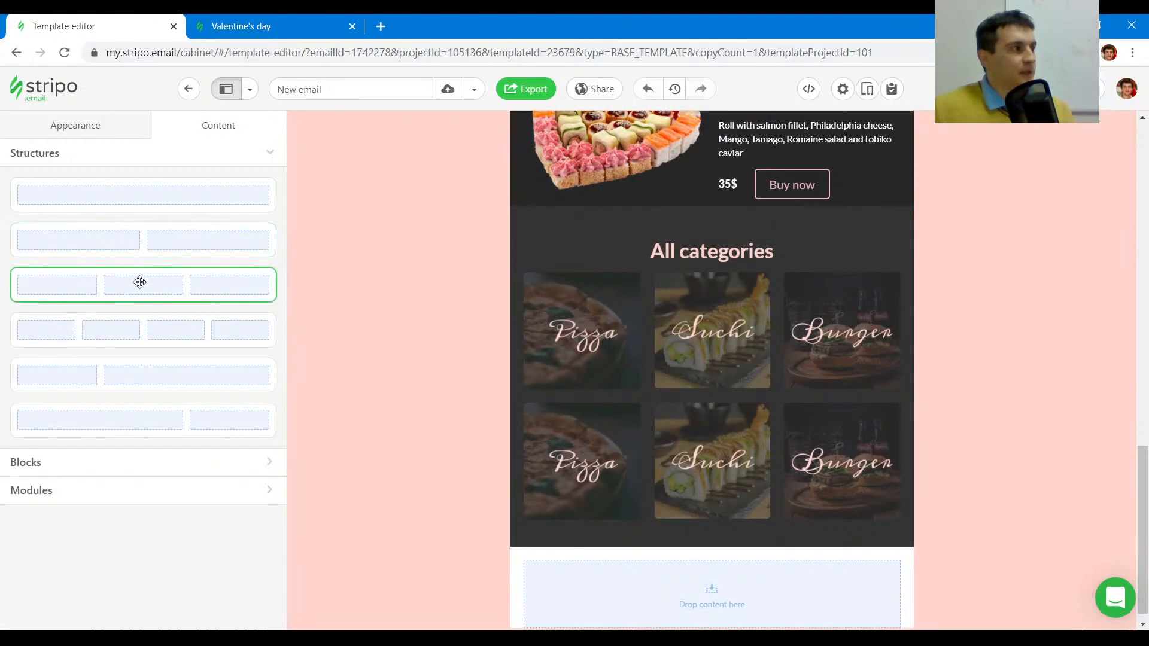
drag(138, 282, 480, 384)
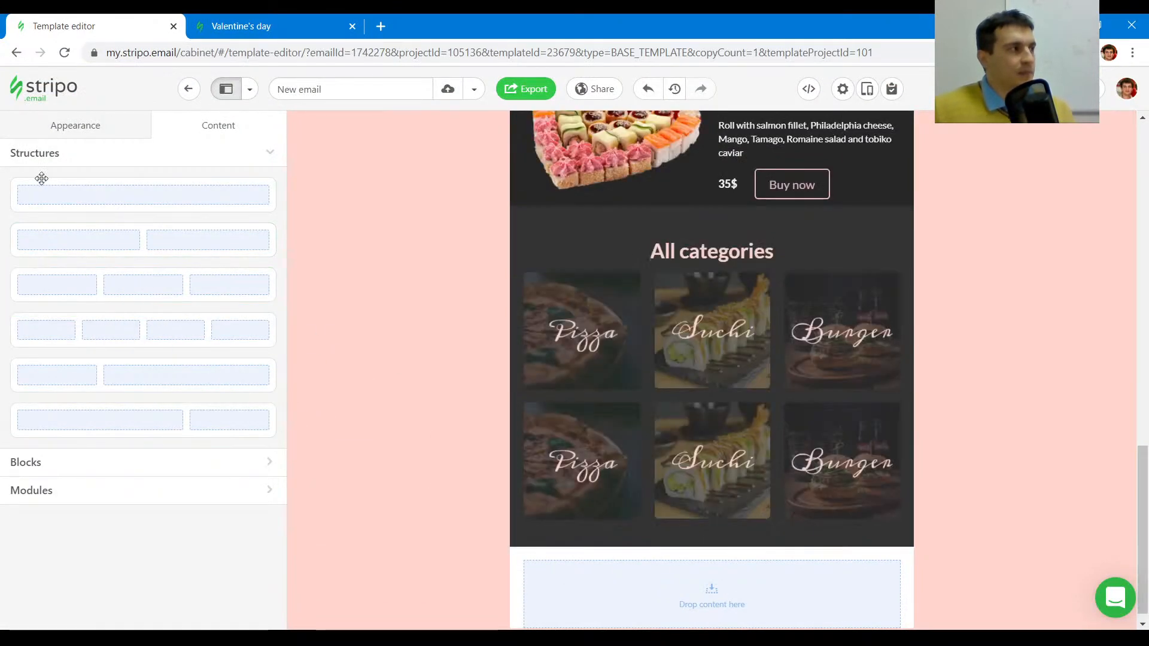
drag(182, 281, 550, 541)
scroll(450, 497, down, 2)
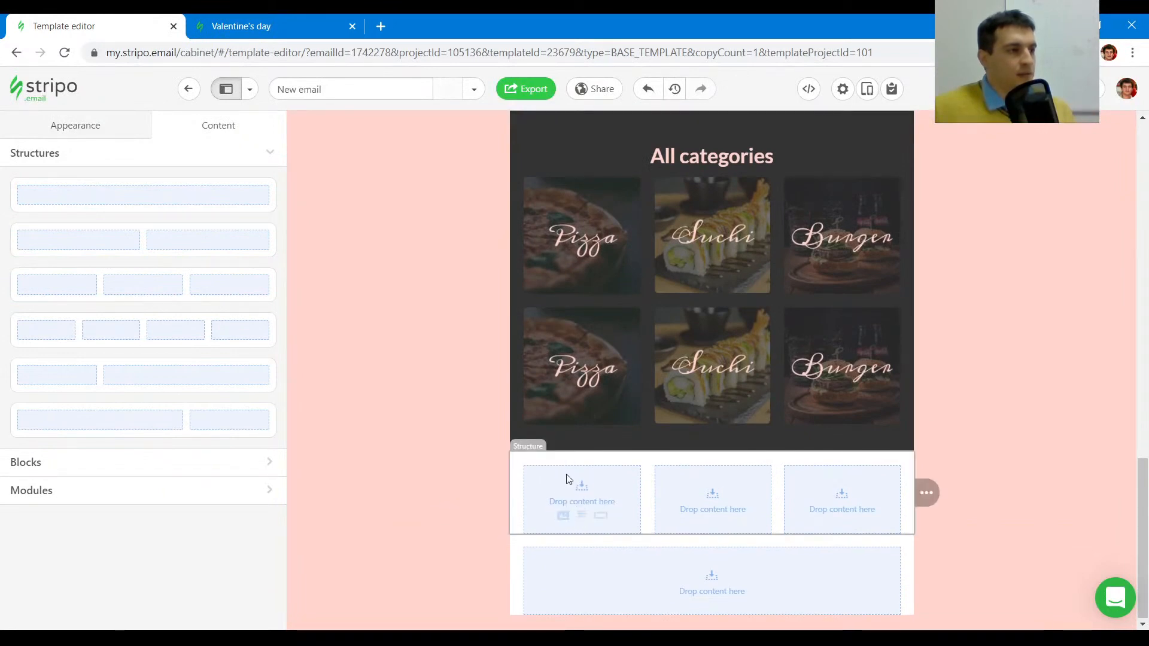
- Add image blocks to the first two containers of the new three-column row and remove the middle one
click(563, 516)
click(694, 517)
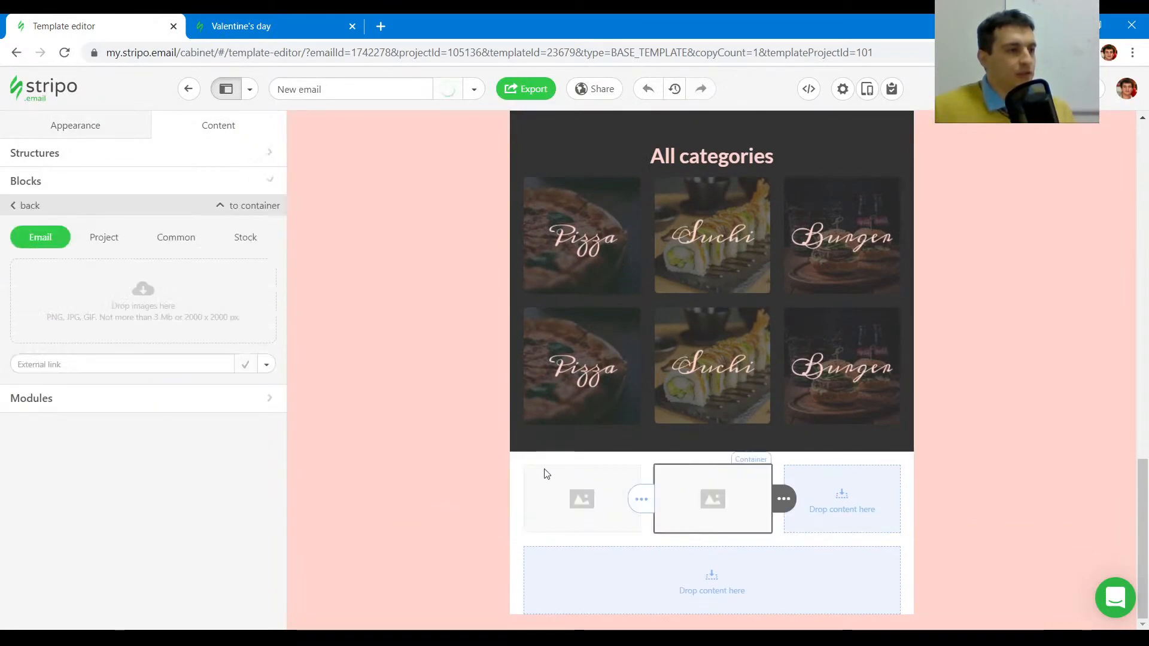
click(528, 467)
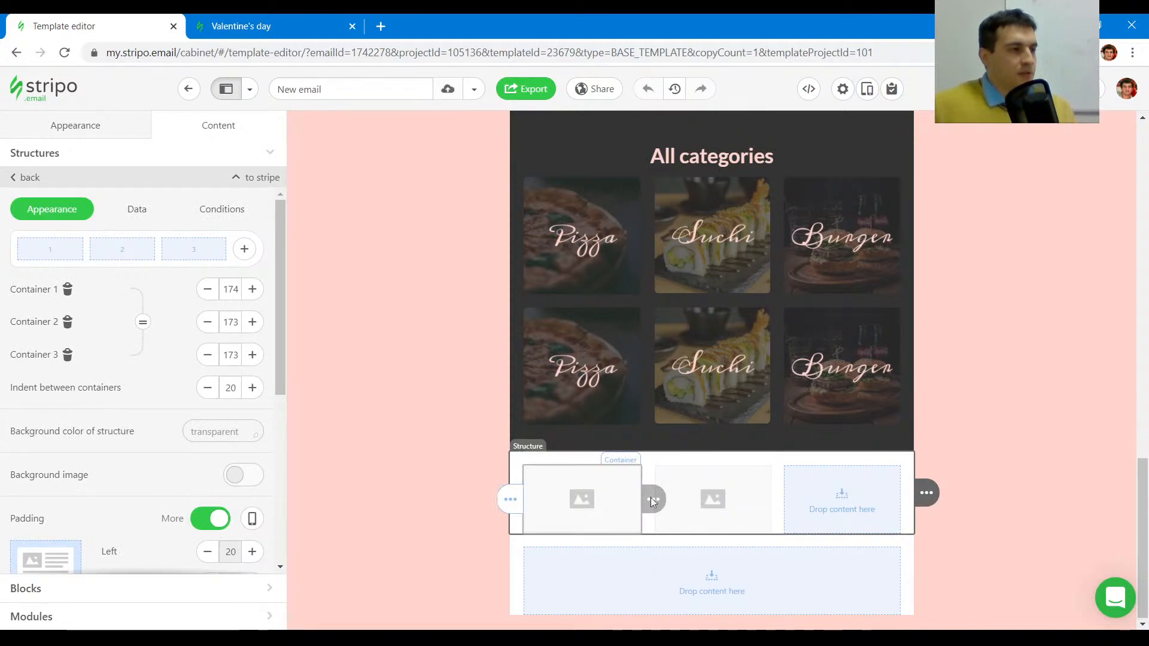
click(836, 499)
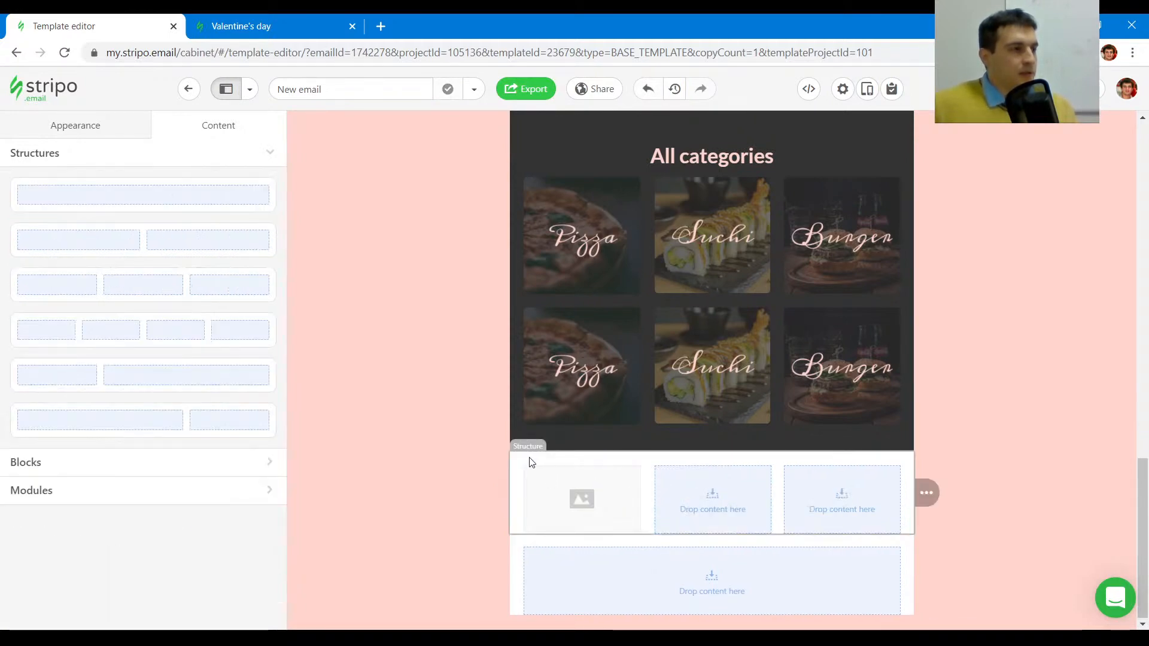
- Set the new three-column structure's background colour to #262626, copying the value from the Sushi set Love is row
click(223, 432)
click(194, 536)
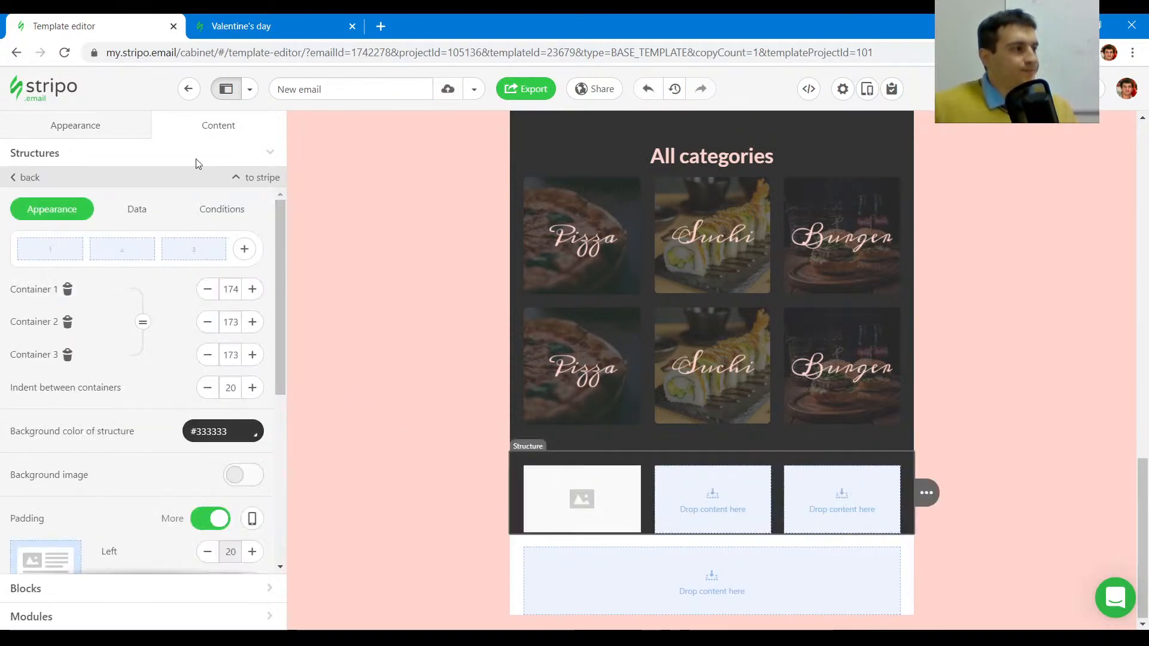
click(287, 27)
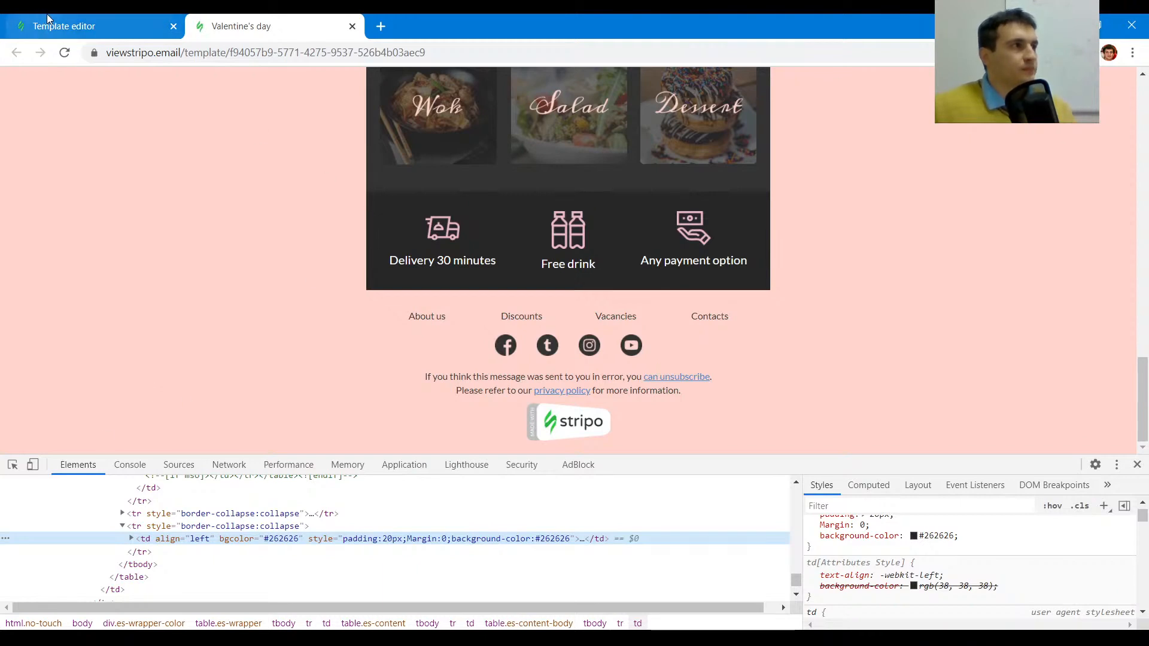
click(89, 26)
scroll(610, 328, up, 5)
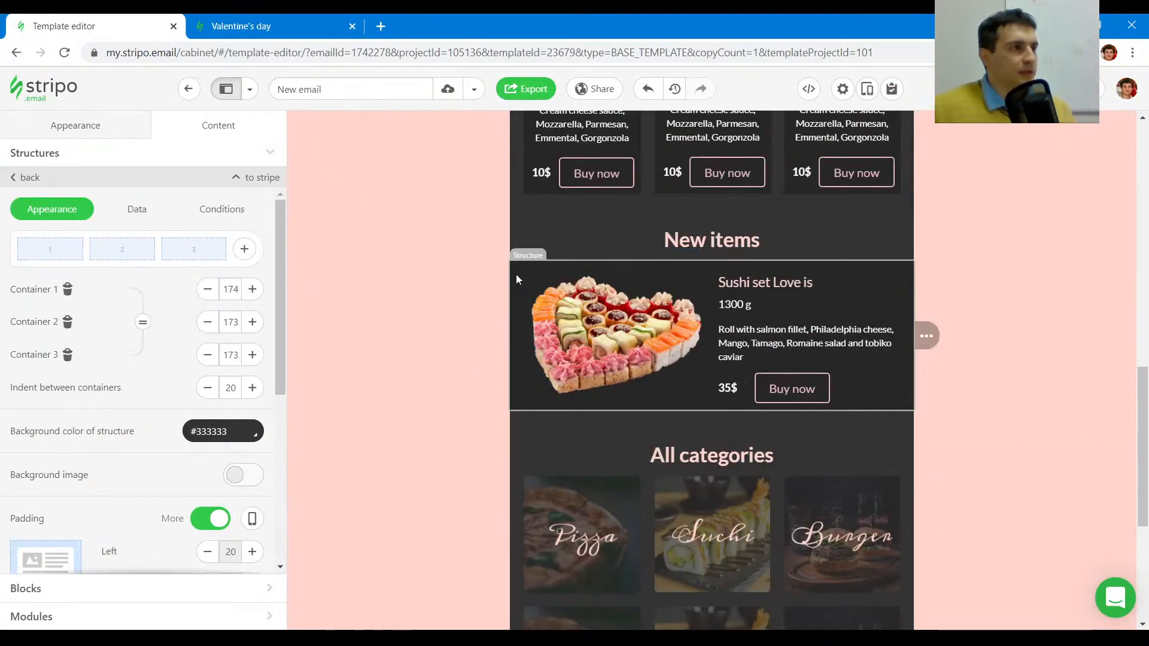
click(512, 272)
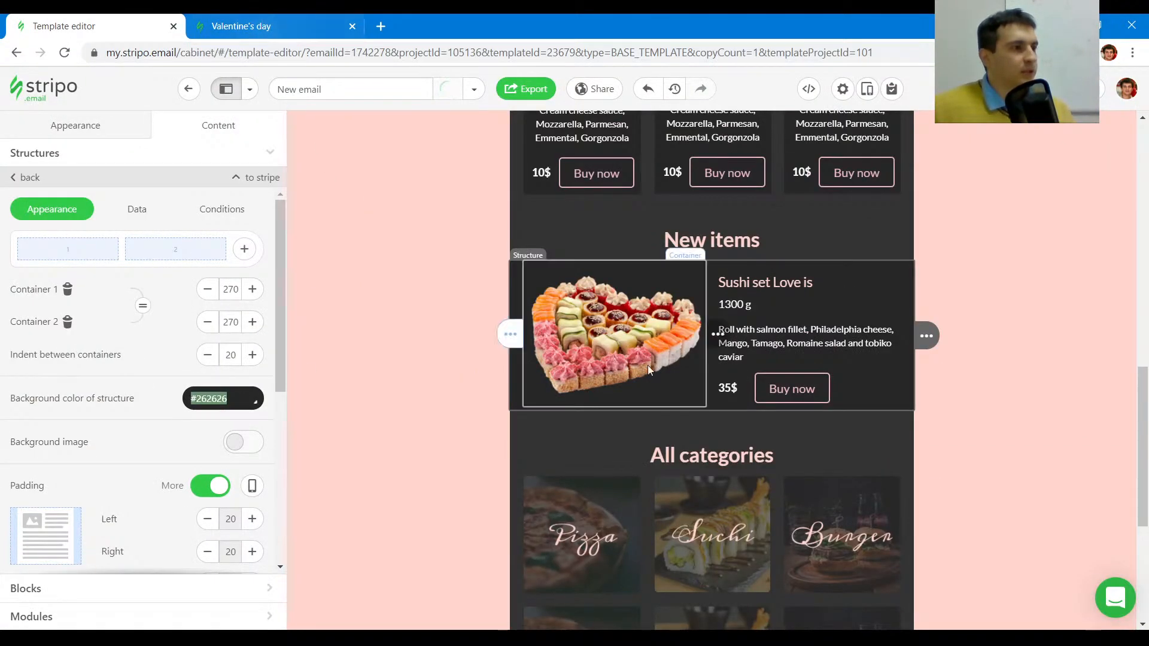
scroll(647, 364, down, 5)
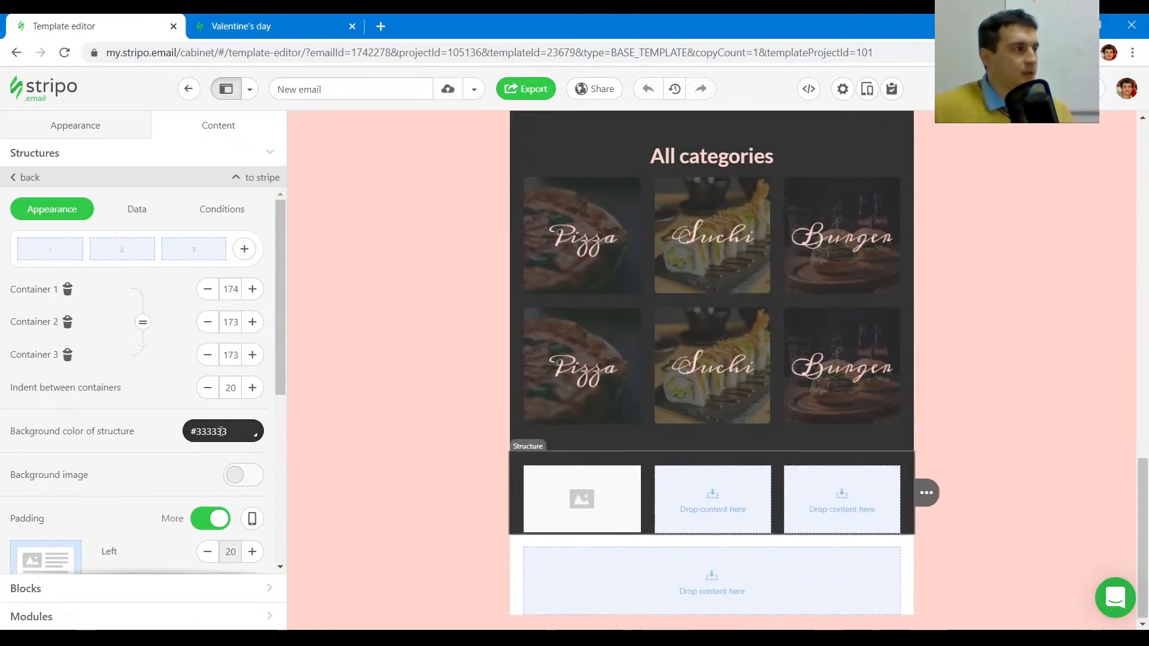
text(#262626)
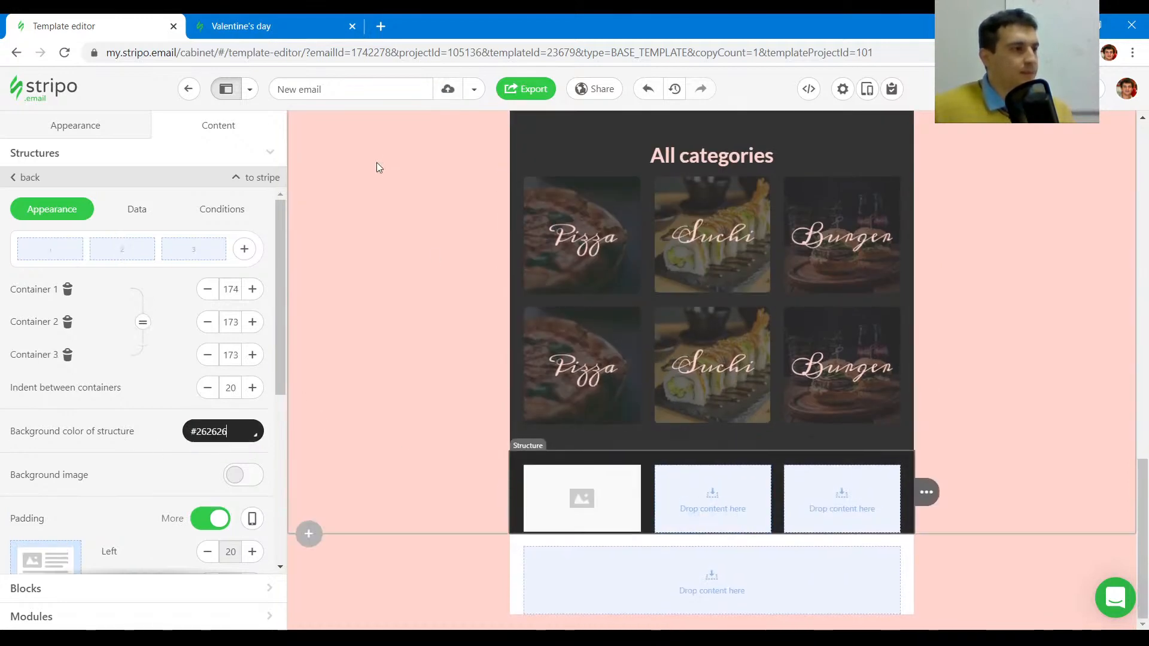
- Copy the delivery truck icon's image link from the Valentine's day page and load it into the first container's image block
click(330, 20)
click(12, 464)
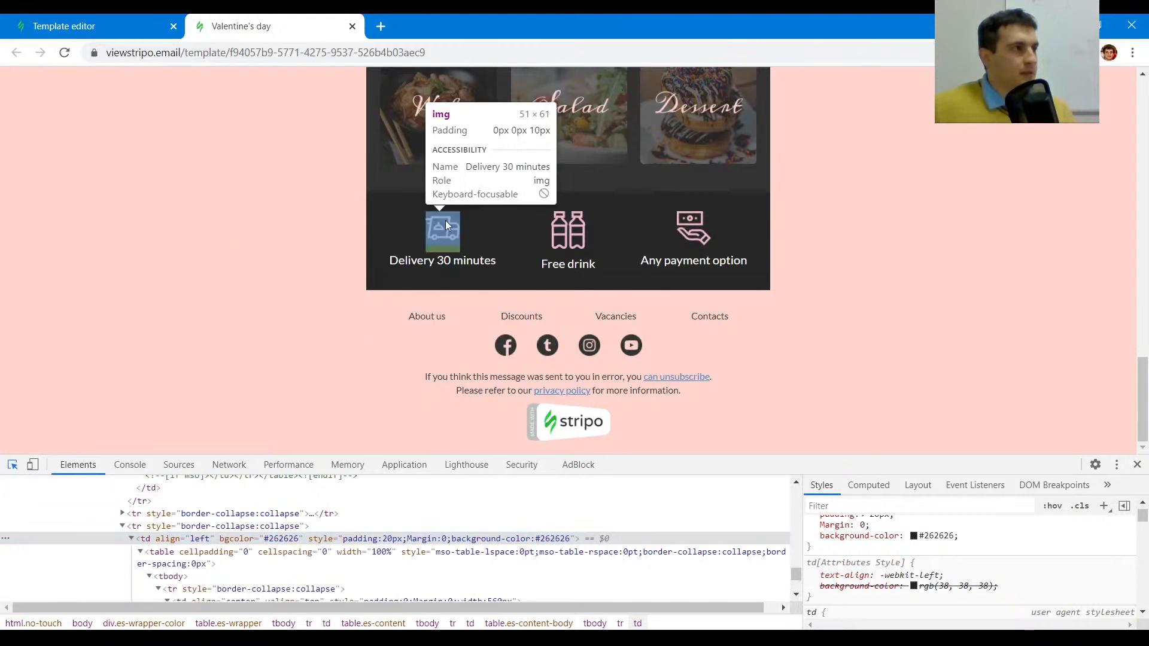
click(446, 230)
click(95, 26)
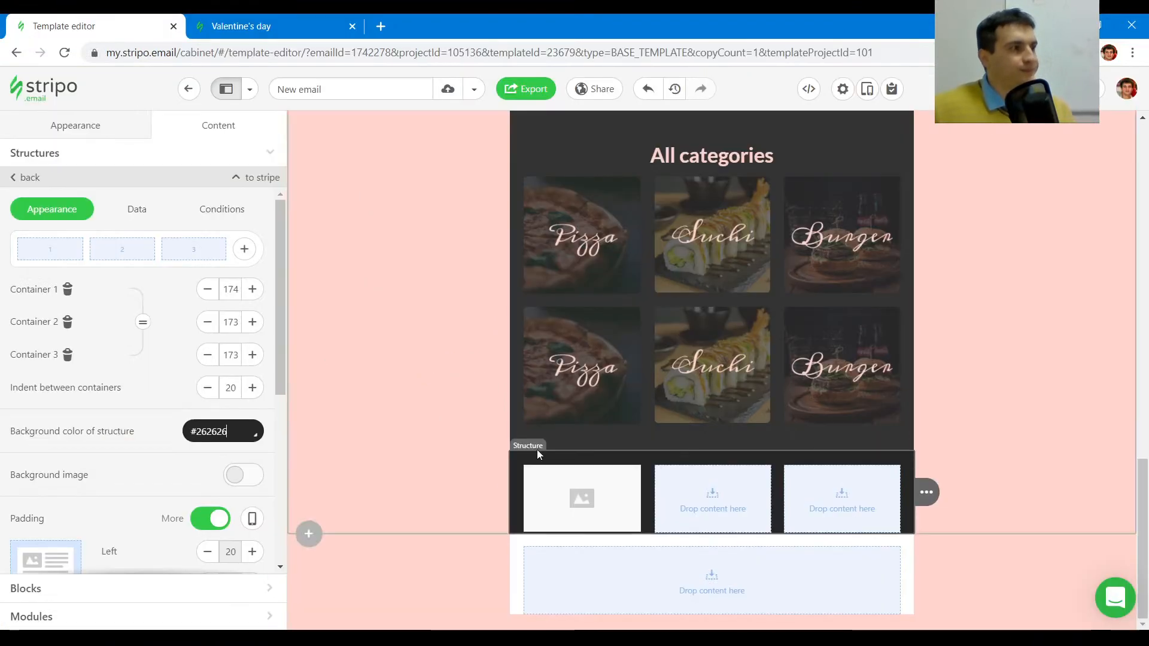
click(585, 512)
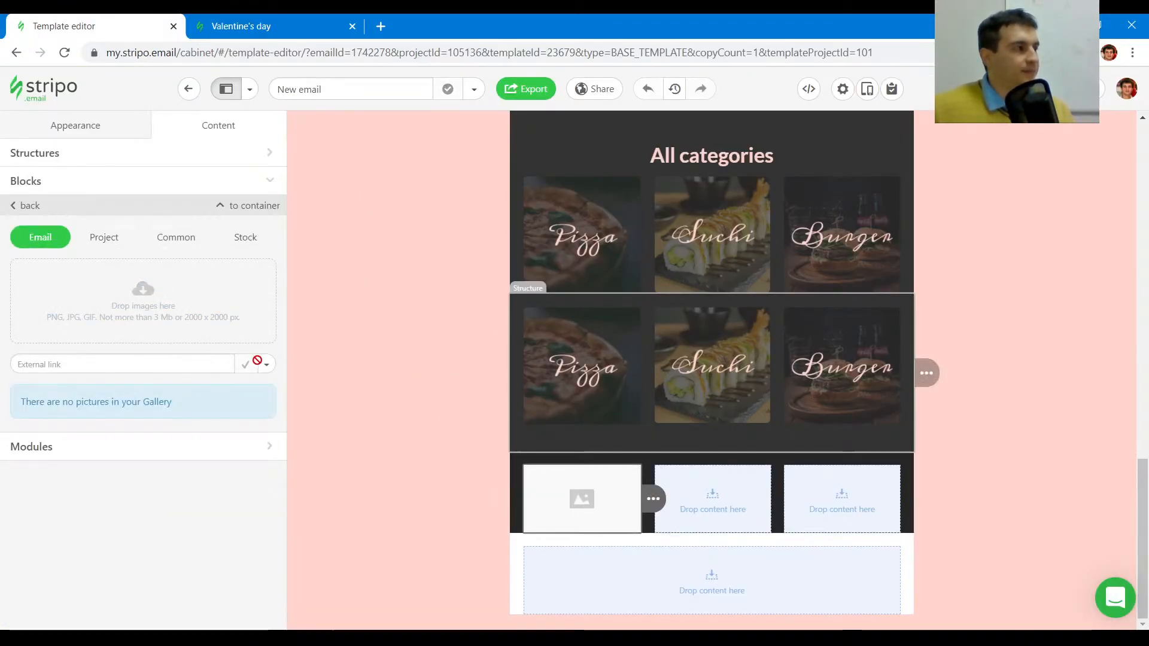
click(228, 364)
key(ctrl+v)
click(267, 364)
click(227, 407)
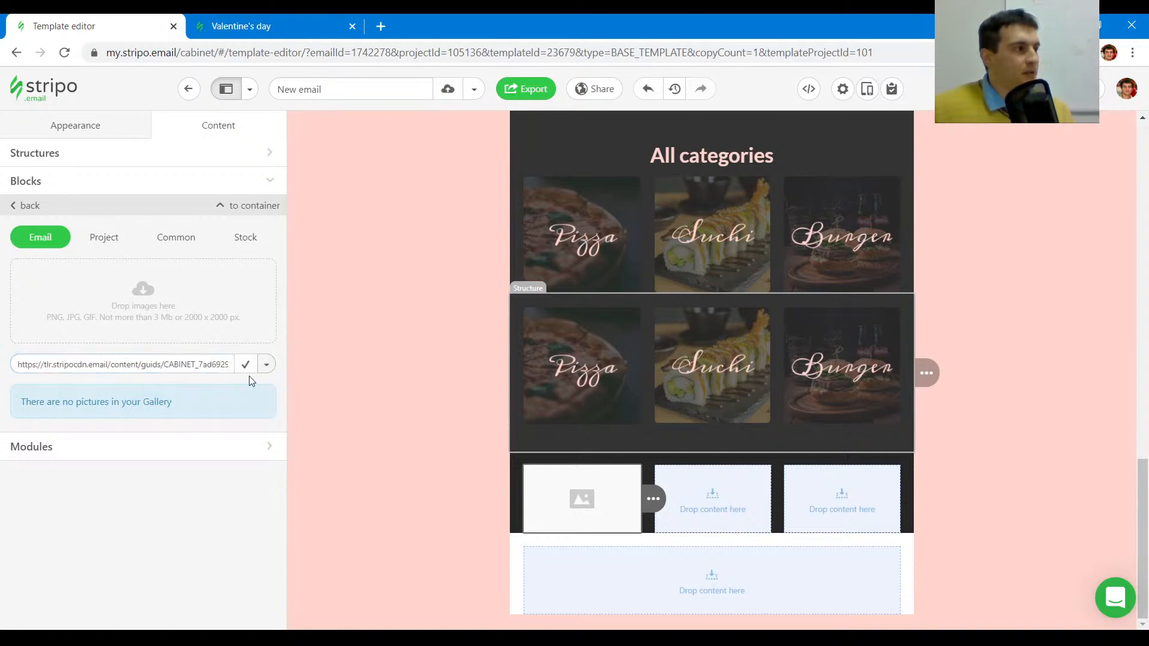
click(246, 363)
- Copy the text "Delivery 30 minutes" from the Valentine's day page and add a text block below the delivery icon in the template editor
click(307, 24)
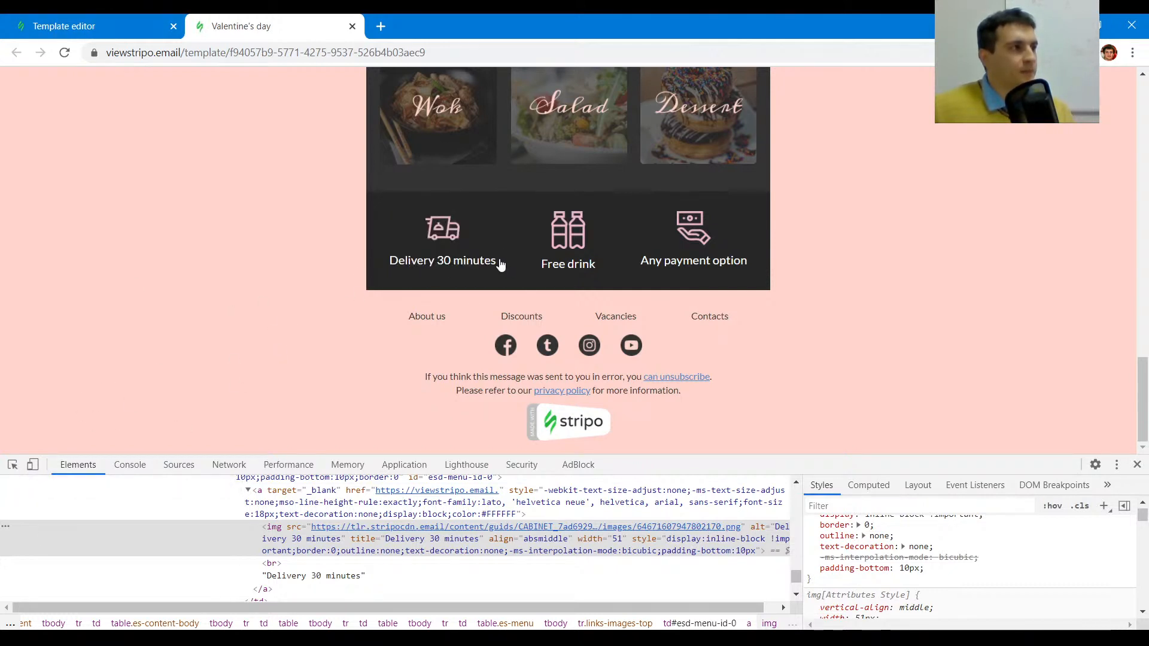
scroll(601, 348, up, 2)
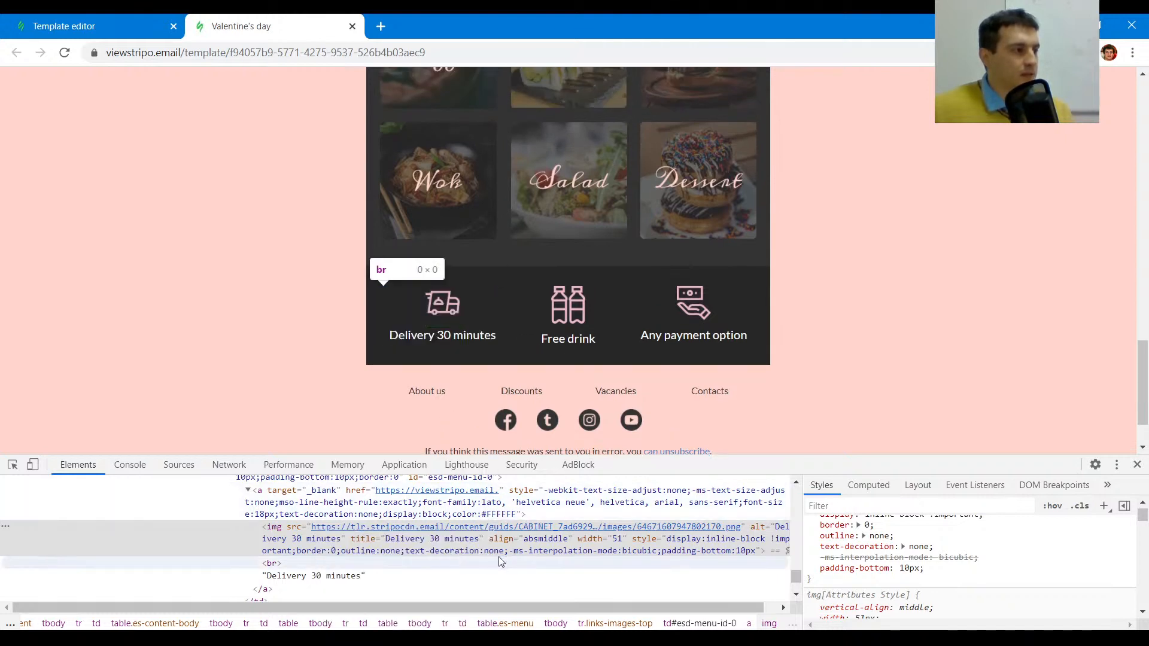
scroll(497, 556, down, 2)
double_click(355, 504)
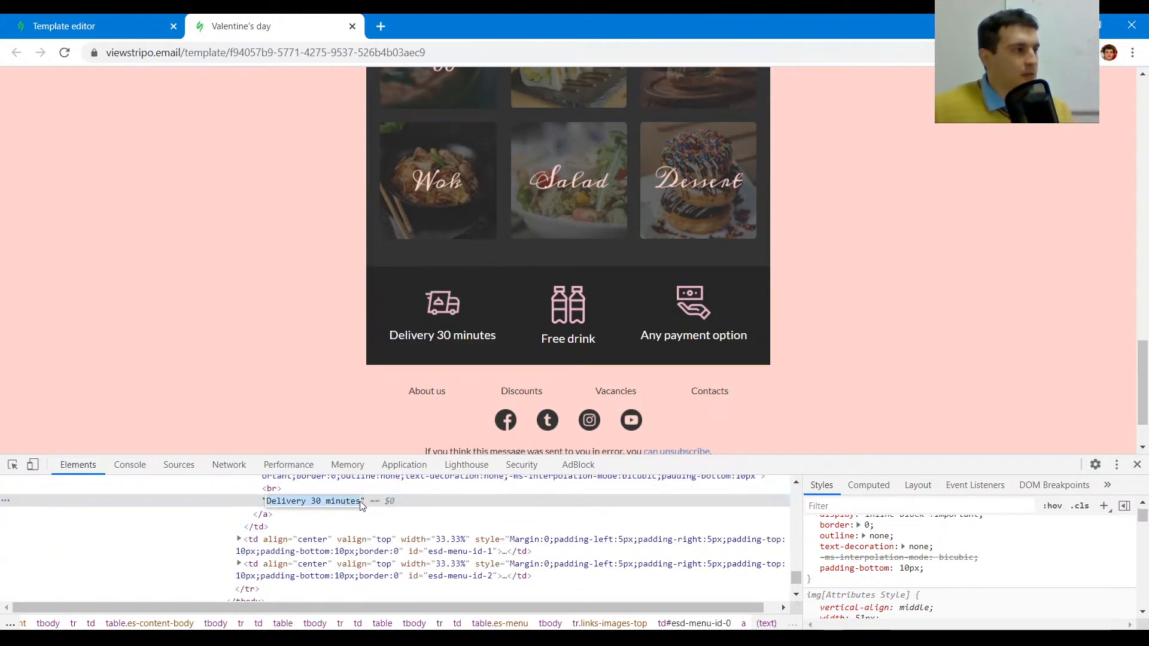
key(ctrl+shift+Tab)
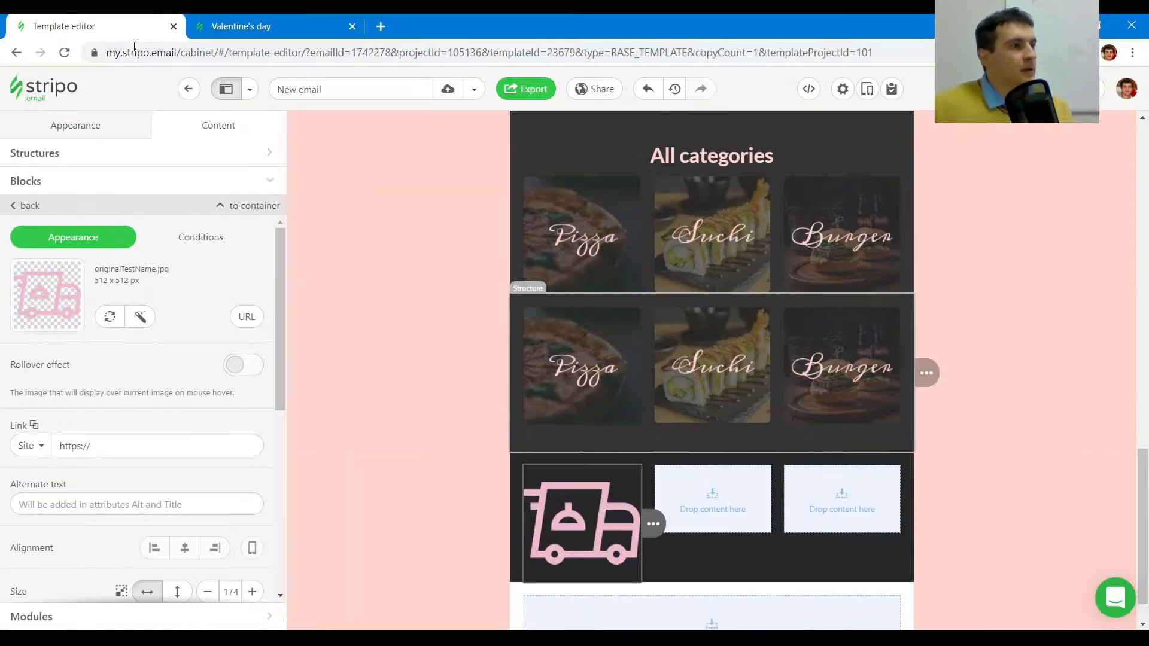
click(14, 180)
drag(143, 235, 559, 492)
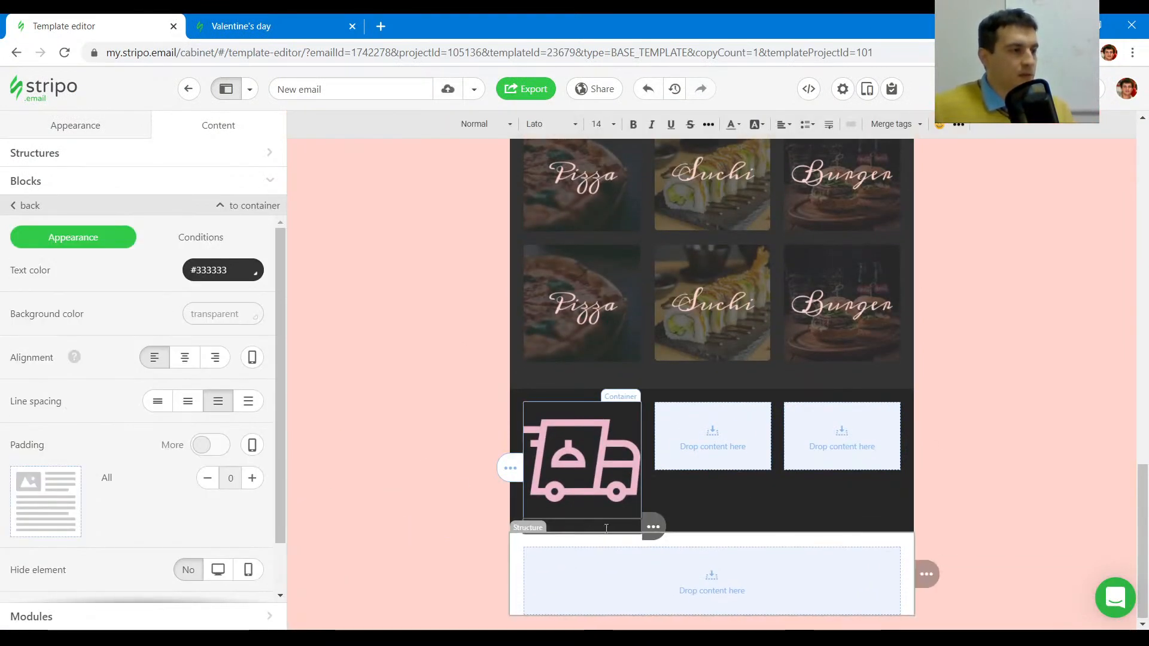
- Check the delivery label's font on the Valentine's day page and enter "Delivery 30 minutes" in the new text block, centred at size 18
click(286, 19)
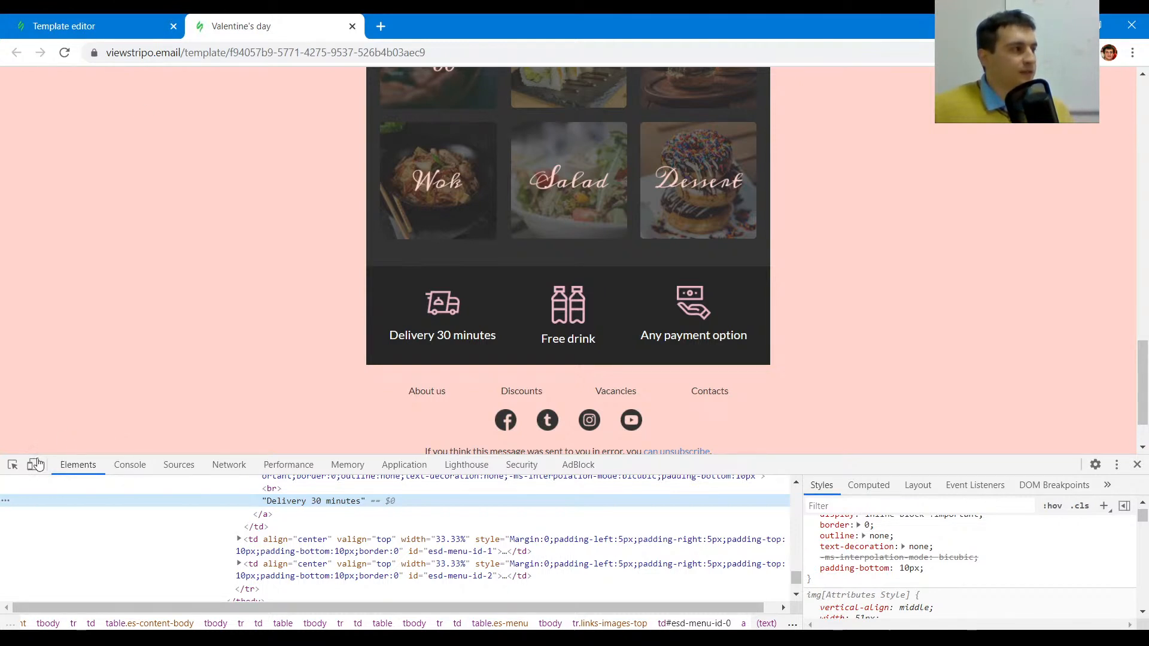
click(13, 465)
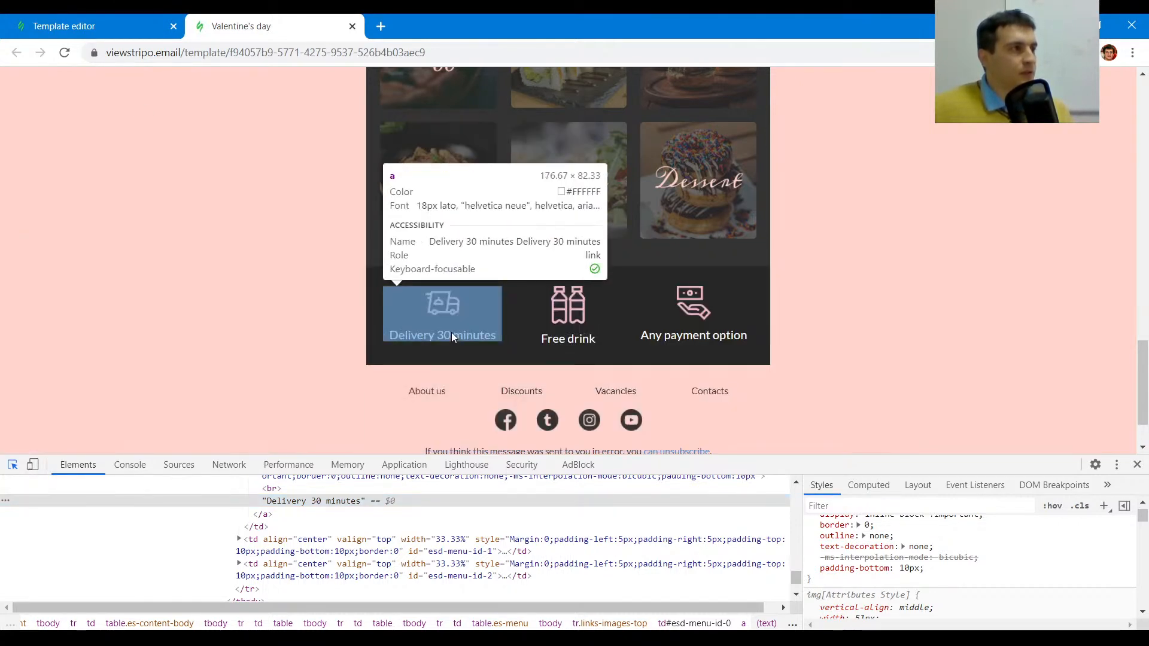
key(ctrl+Tab)
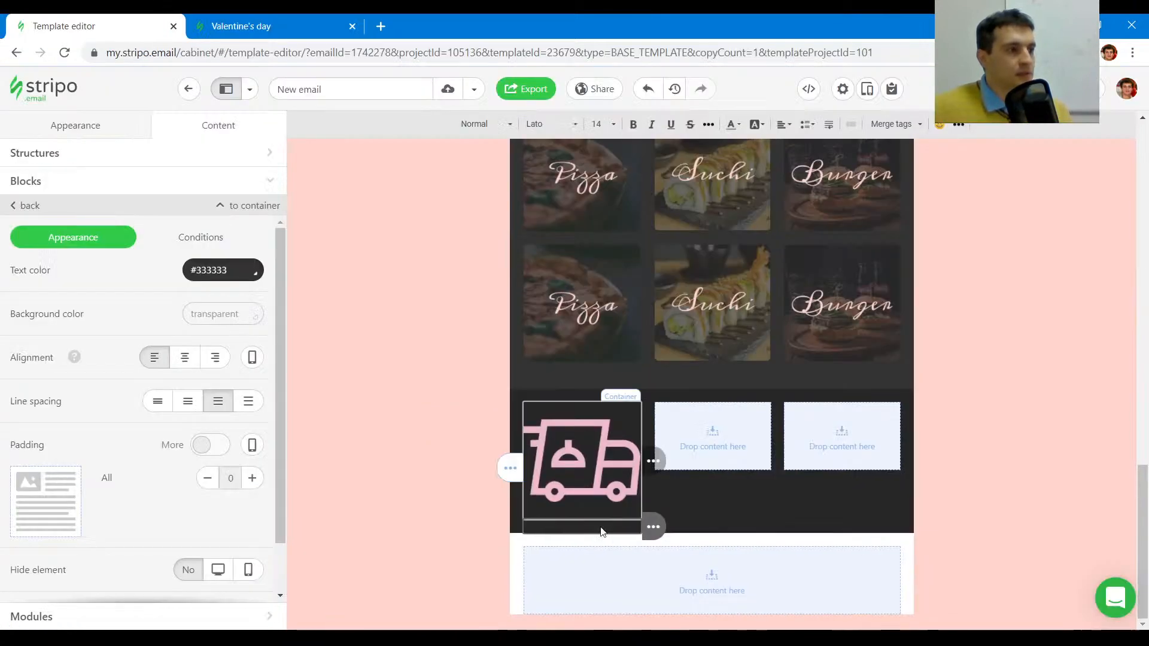
click(607, 127)
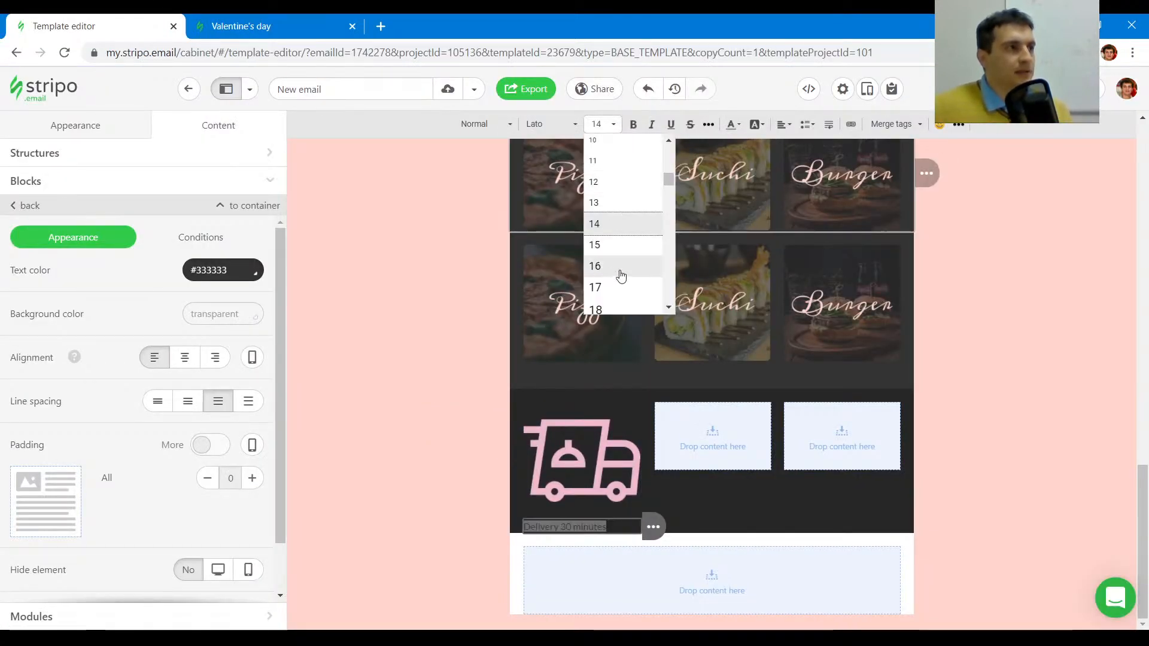
scroll(621, 276, down, 2)
click(613, 233)
click(781, 126)
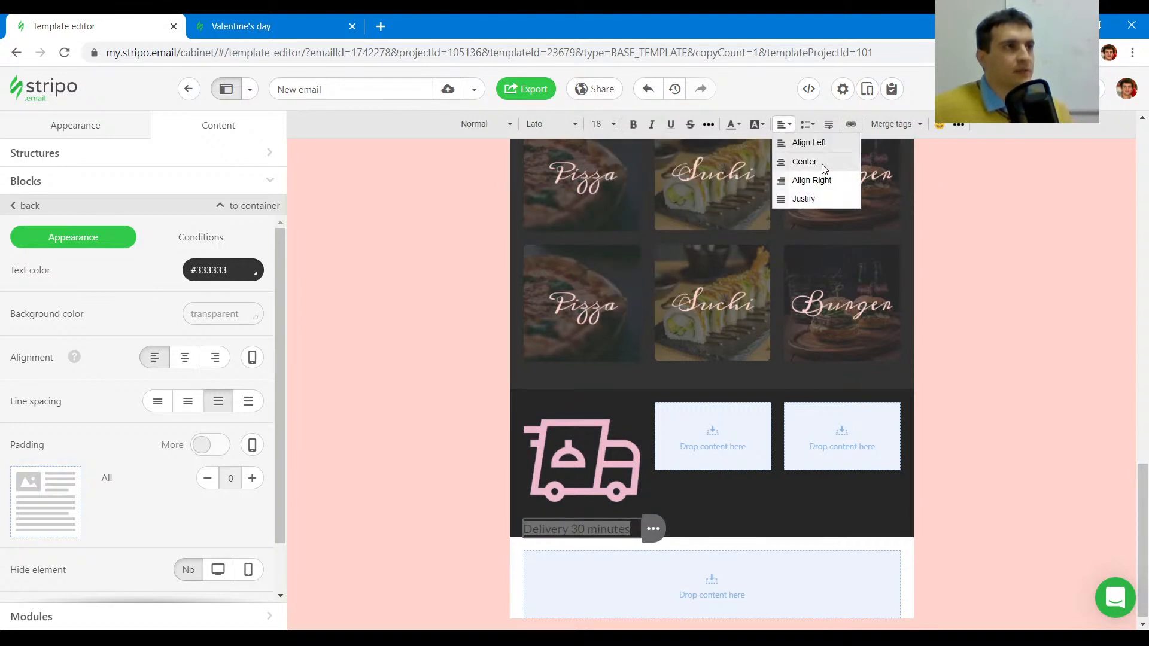
click(799, 169)
- Set the text colour of the "Delivery 30 minutes" block to #ffffff
click(597, 522)
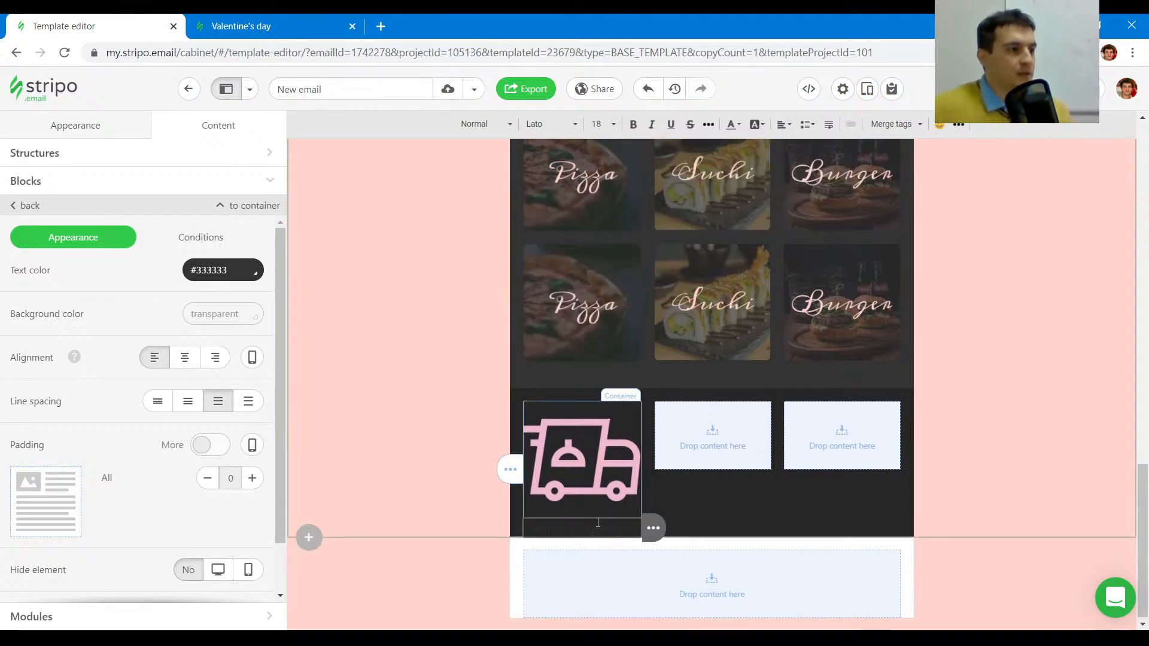
click(237, 265)
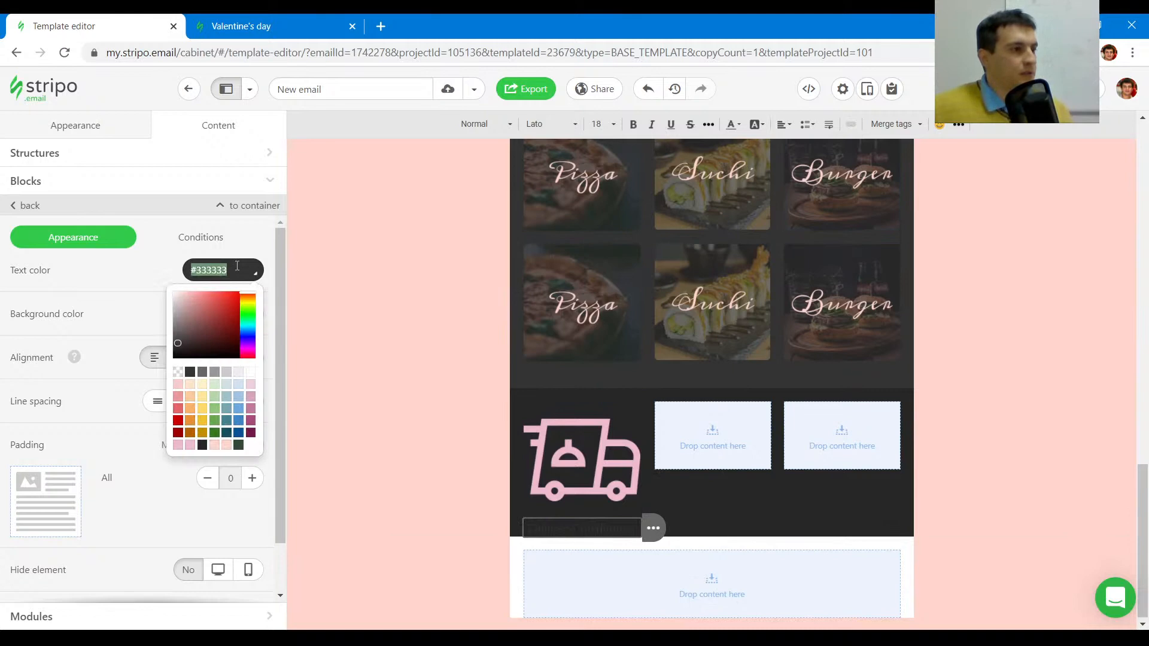
click(250, 372)
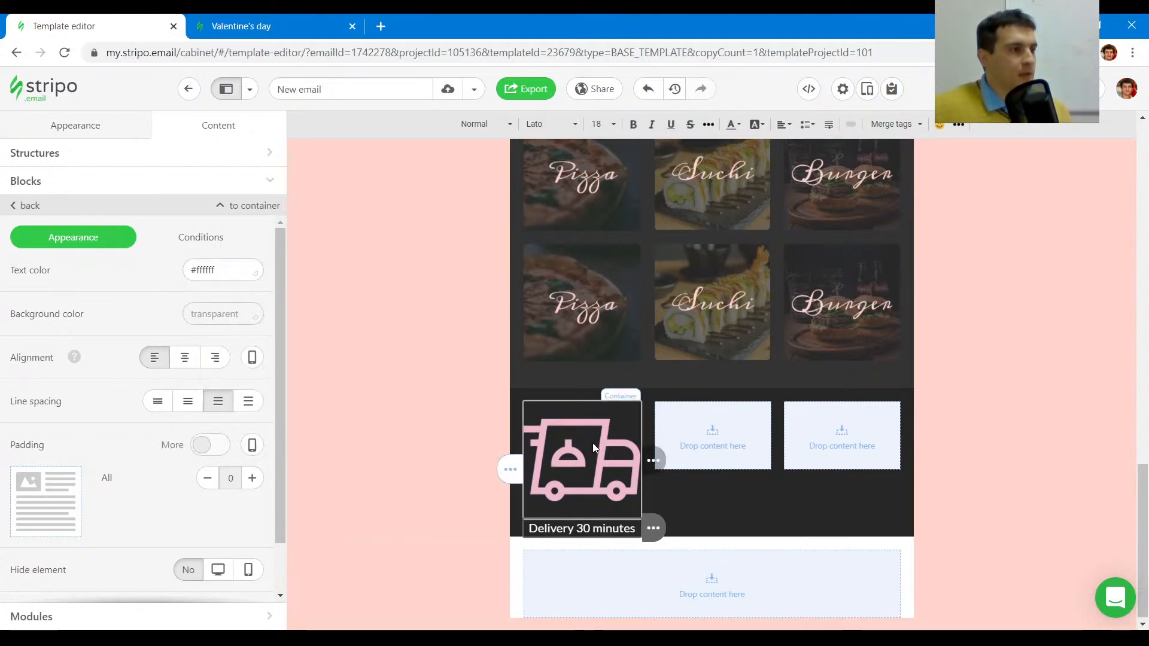
- Set the delivery icon's width to 51 and centre it in its container
click(269, 26)
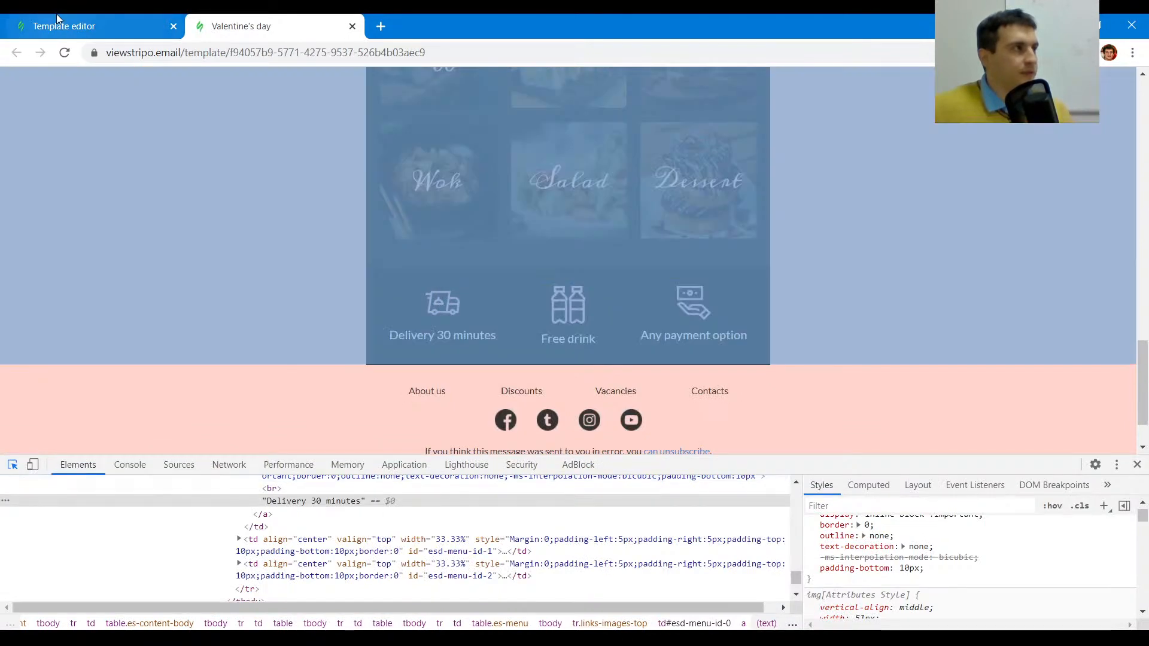
click(93, 26)
scroll(197, 413, down, 1)
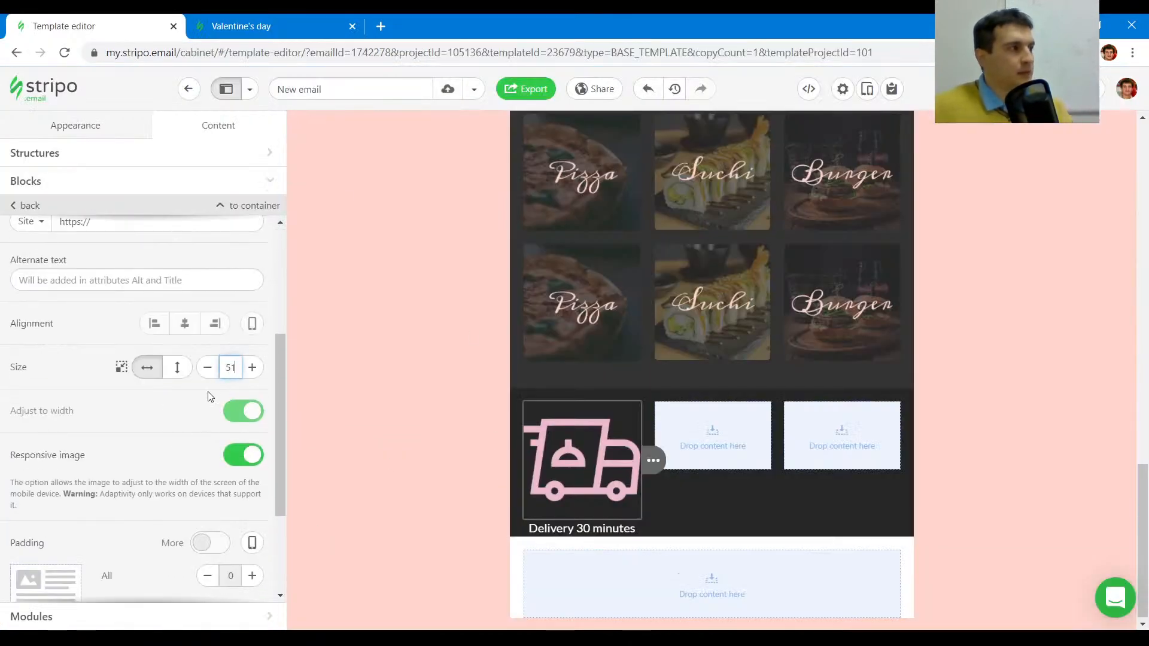
key(Return)
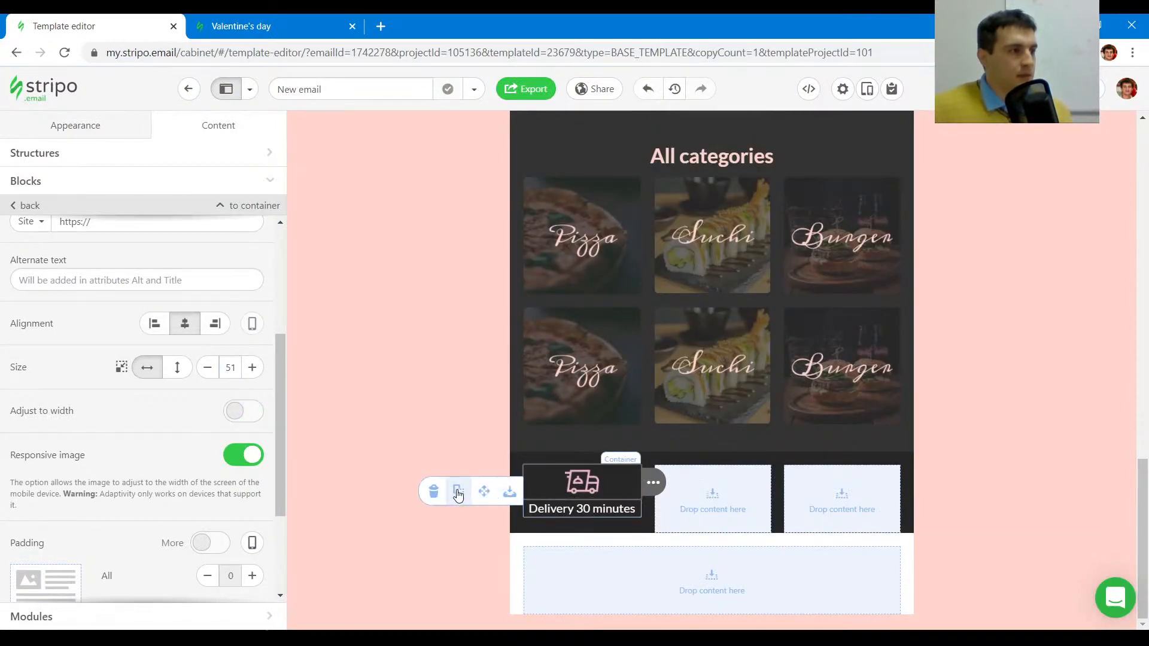
- Duplicate the delivery container so that it fills the second and third columns of the row
click(458, 492)
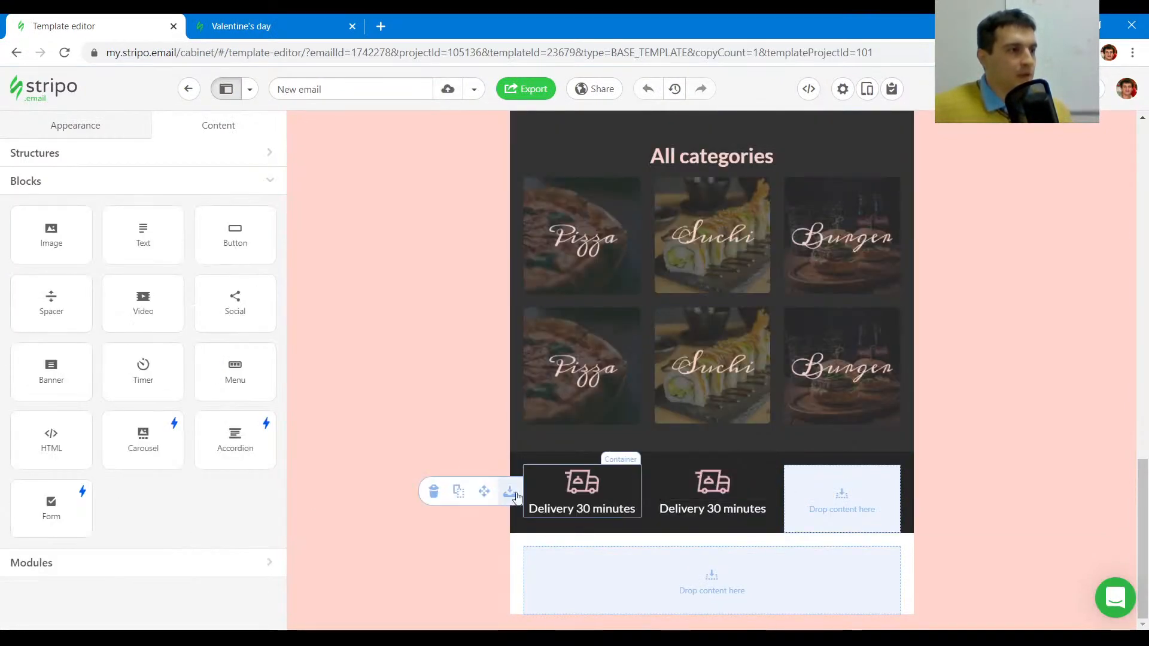
drag(483, 492, 862, 479)
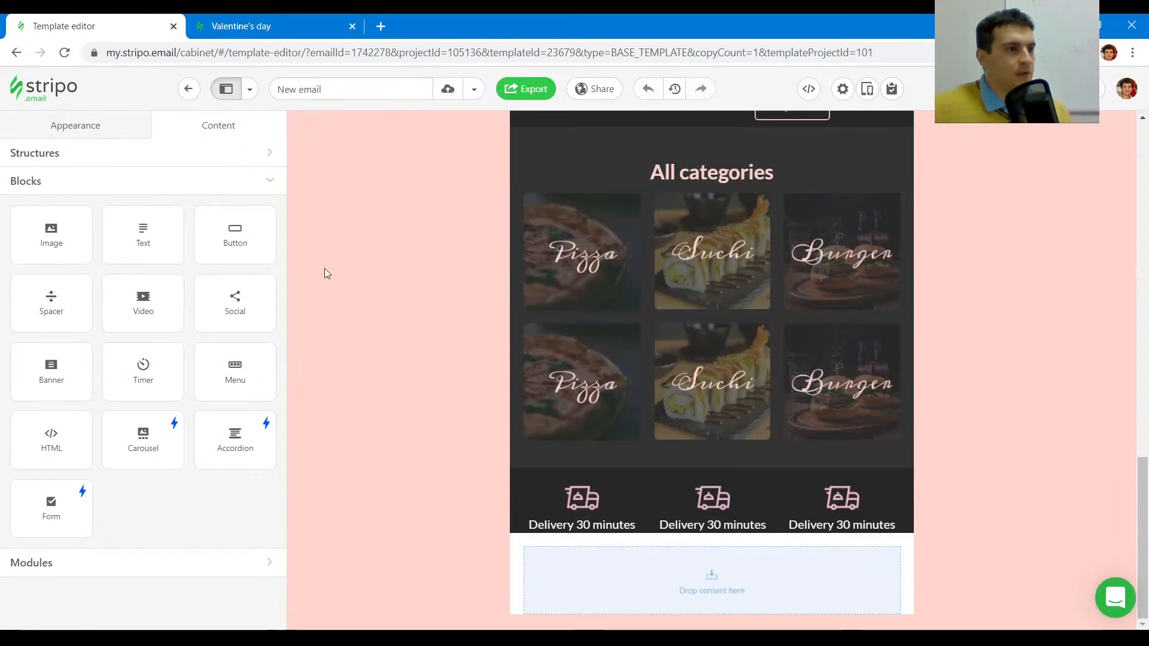
- Replace the middle container's icon with the Free drink image 82201607947802459.png, using its link from the Valentine's day page
click(209, 20)
click(573, 292)
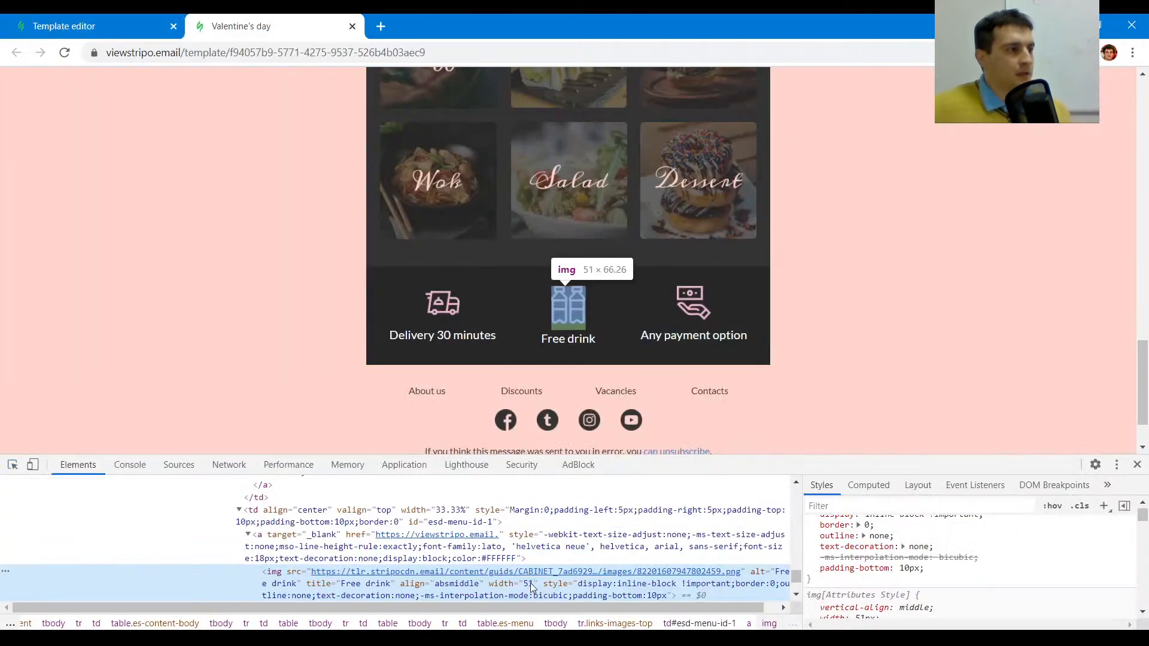
click(95, 26)
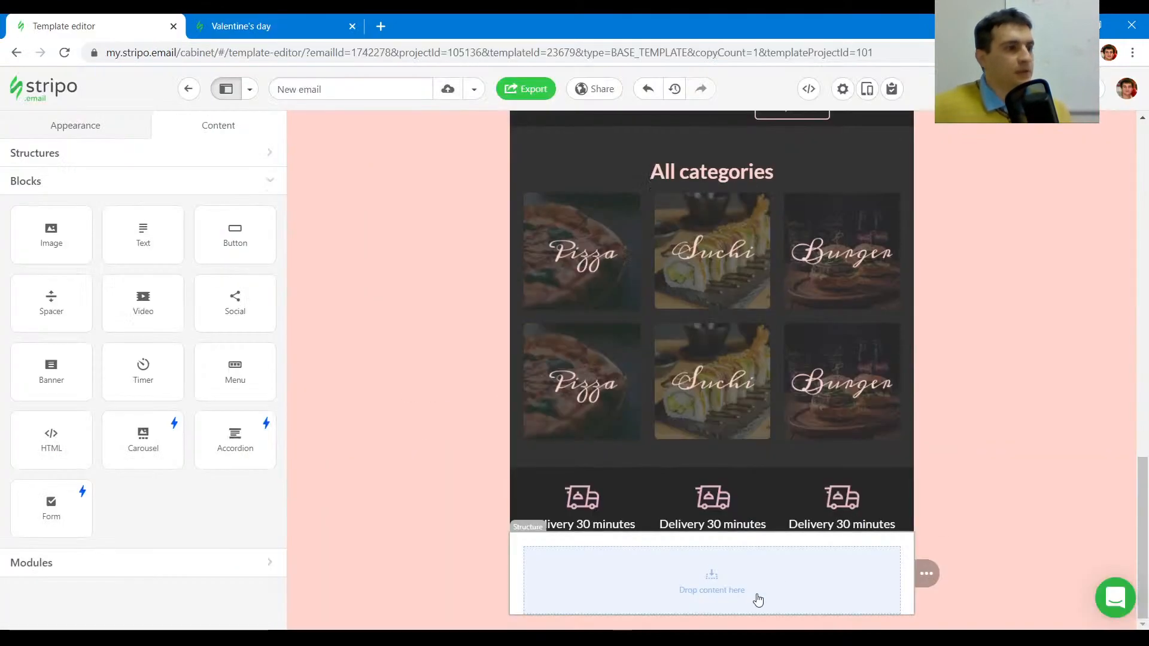
click(743, 502)
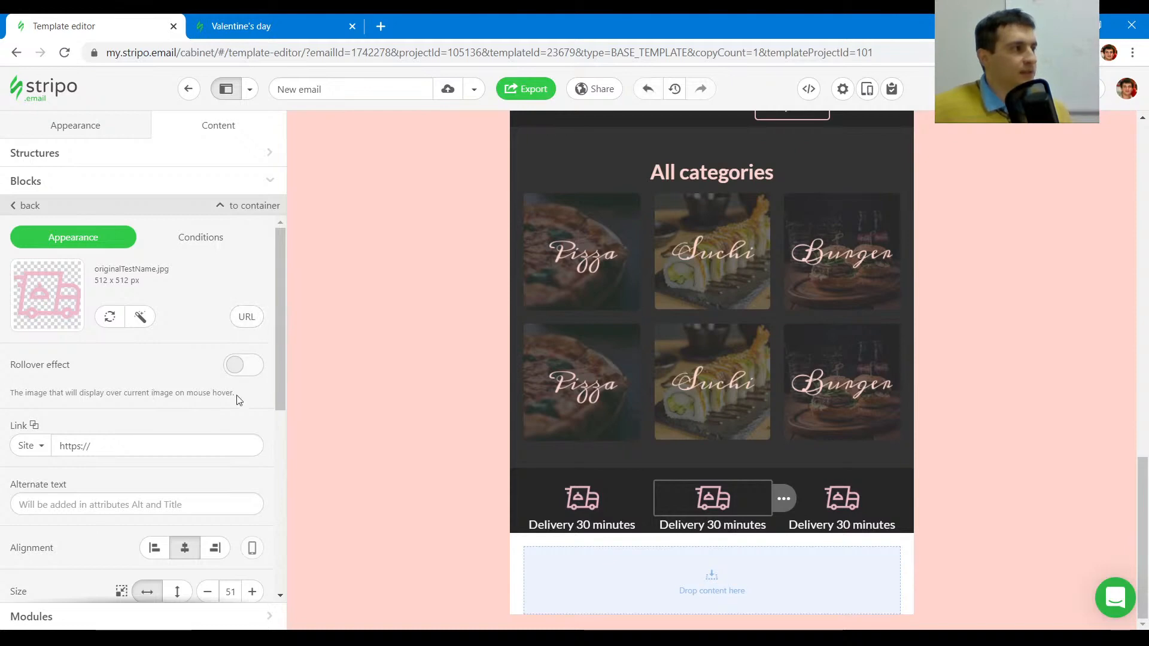
click(247, 317)
key(ctrl+a)
key(ctrl+v)
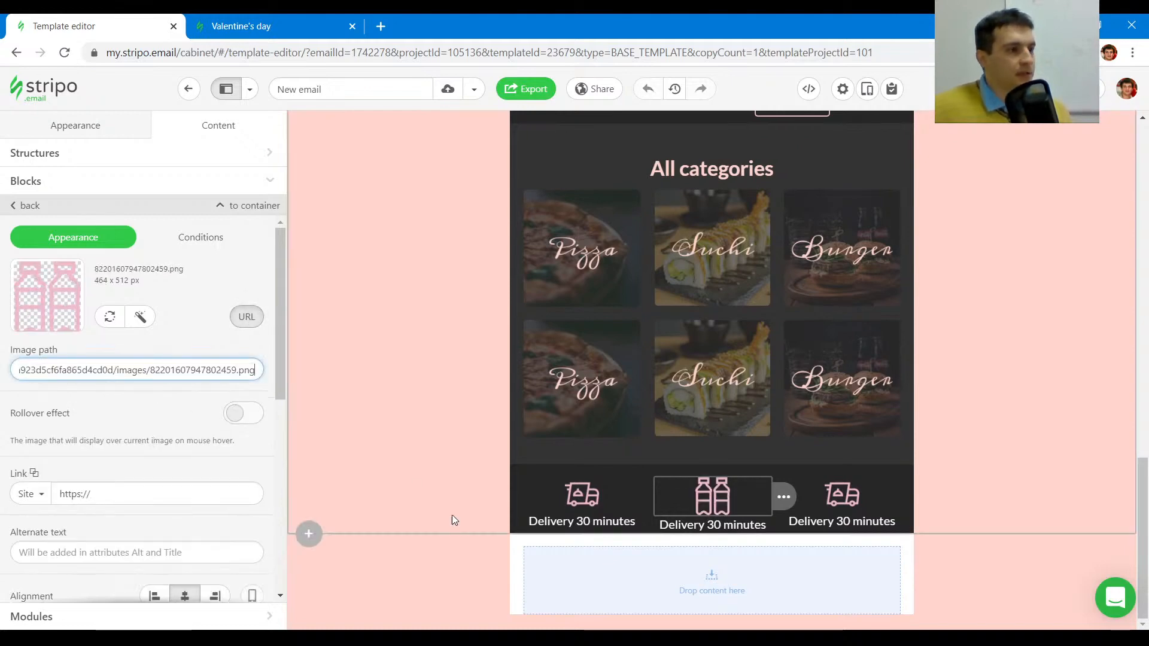
click(433, 493)
- Replace the third container's icon with the Any payment option image 89581607947801390.png, using its link from the Valentine's day page
key(ctrl+Tab)
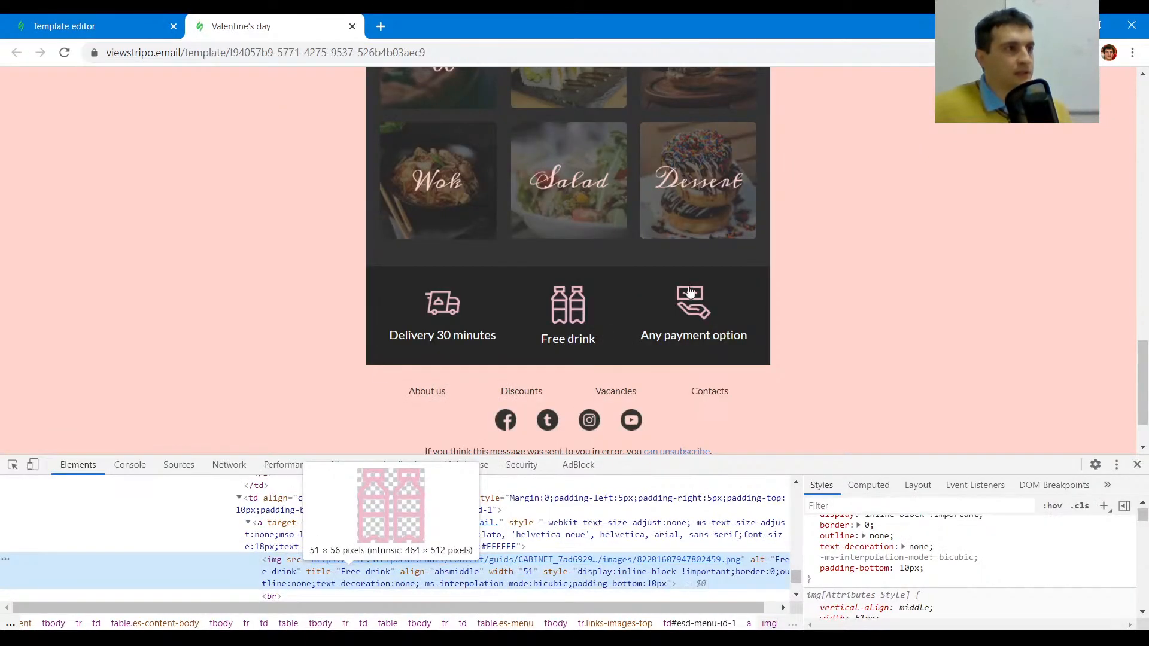
click(12, 465)
click(694, 302)
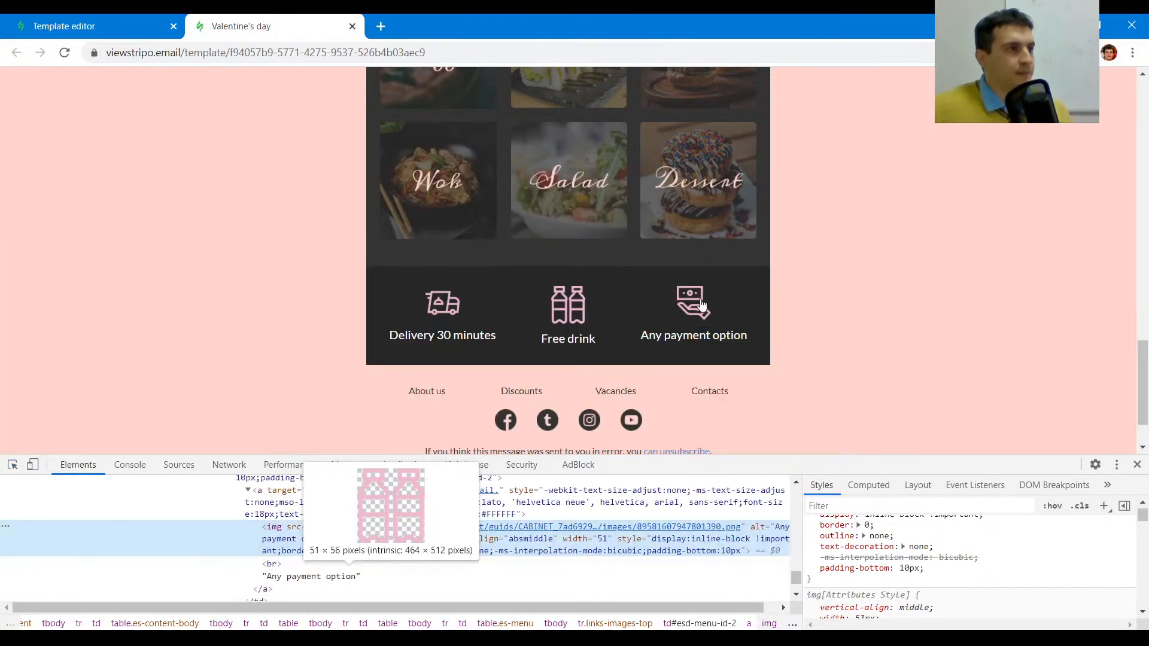
double_click(419, 526)
click(64, 26)
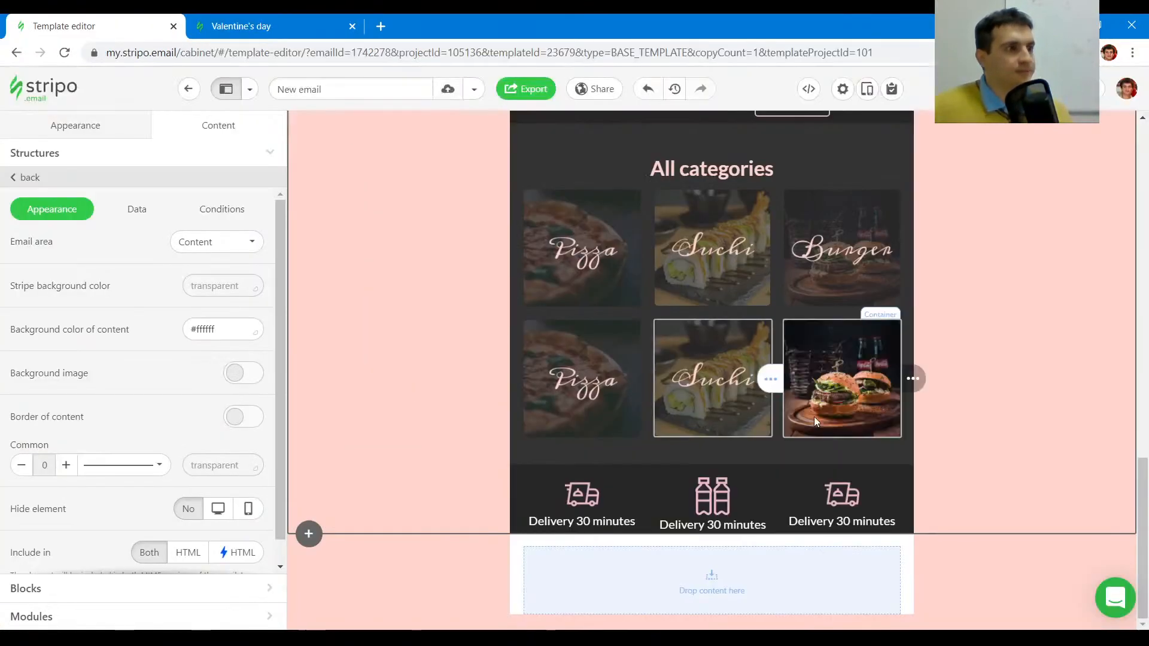
click(845, 503)
click(247, 316)
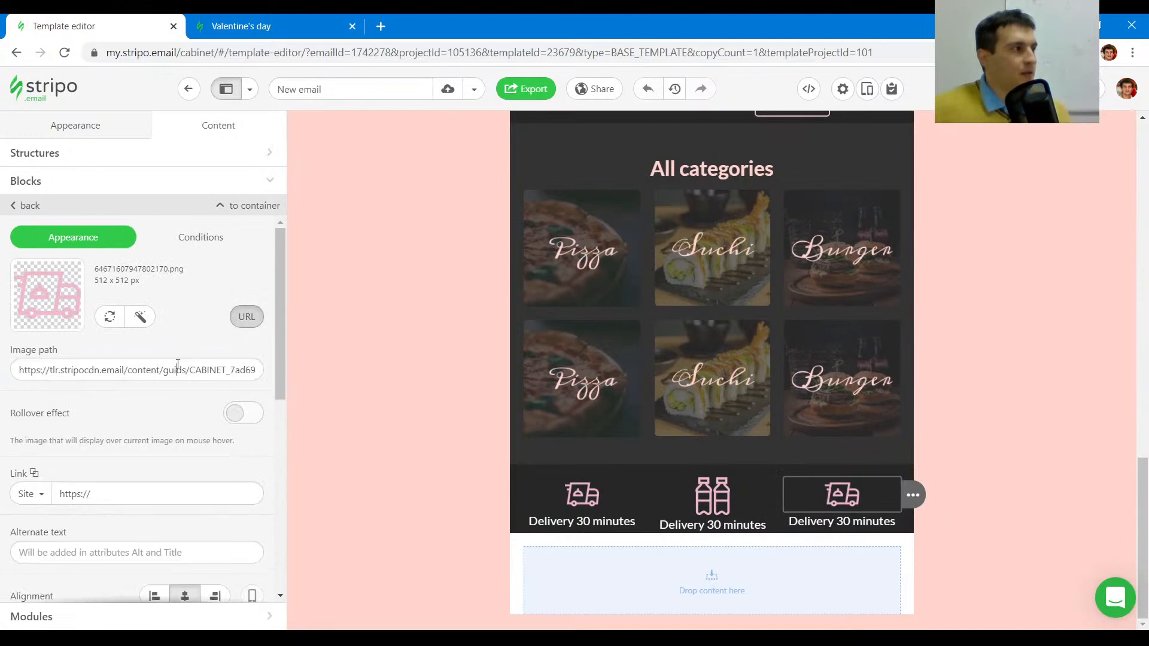
triple_click(168, 379)
key(ctrl+v)
- Replace the text under the bottles icon with "Free drink", copied from the Valentine's day page
click(341, 19)
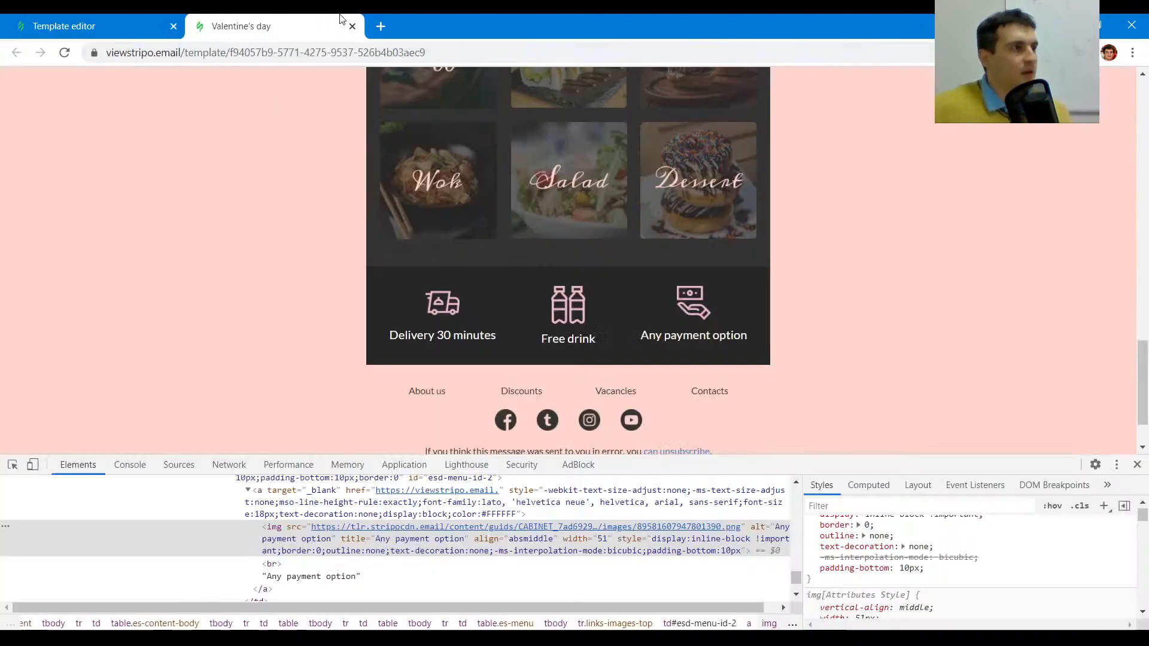
key(ctrl+shift+c)
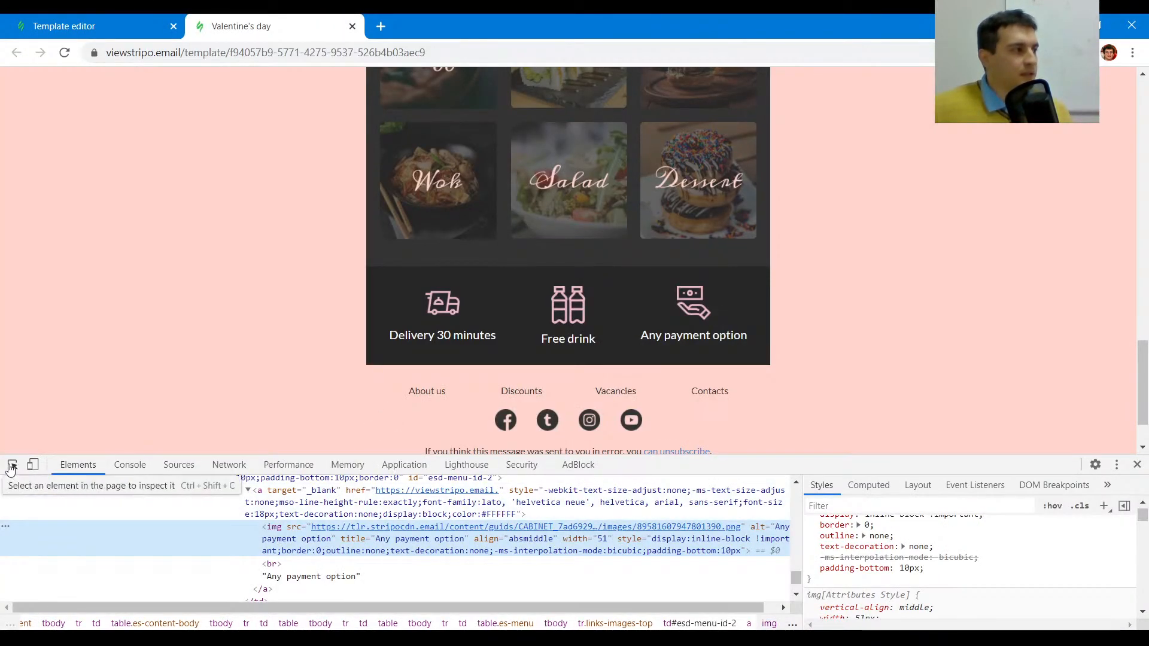
click(569, 306)
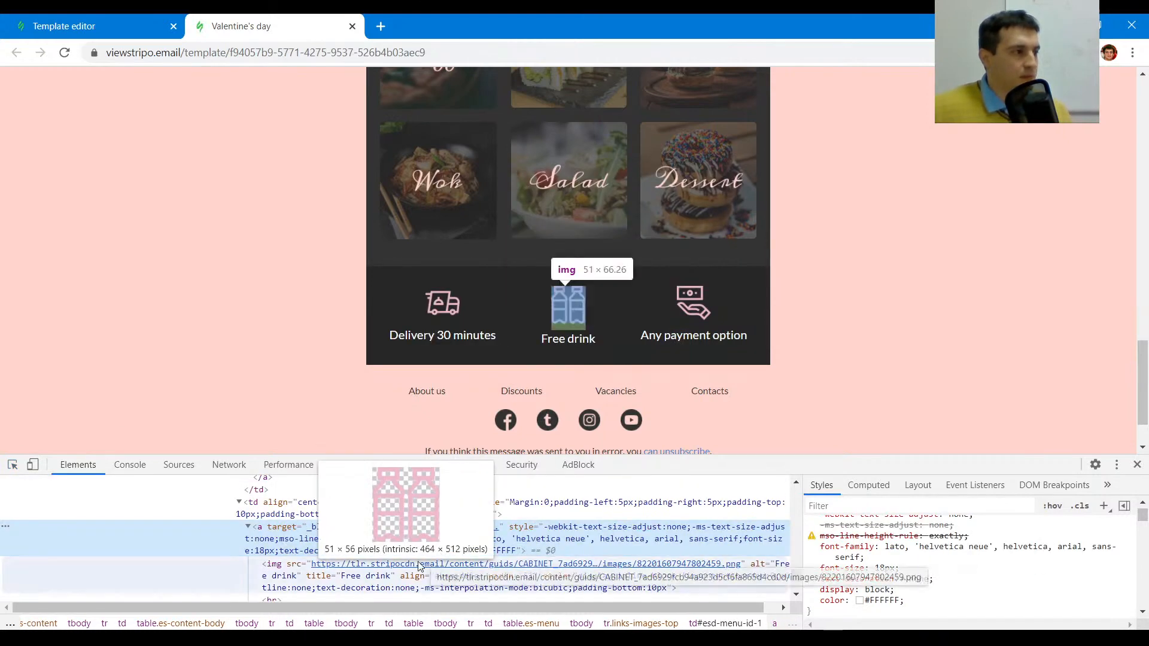
double_click(298, 538)
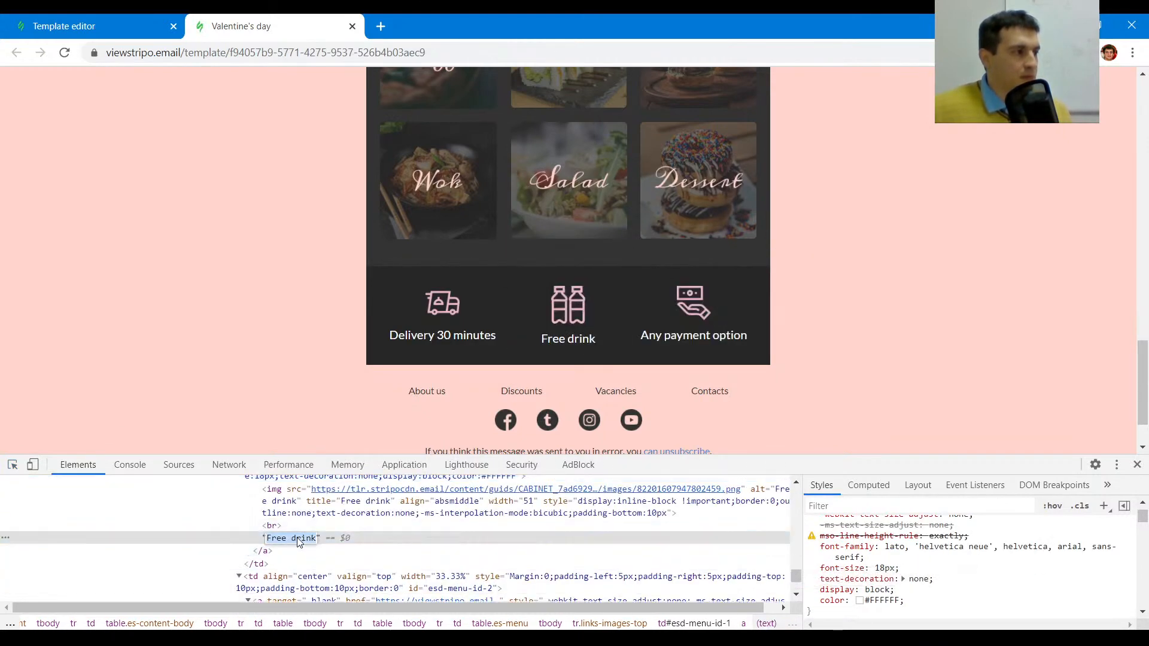
click(85, 20)
triple_click(744, 527)
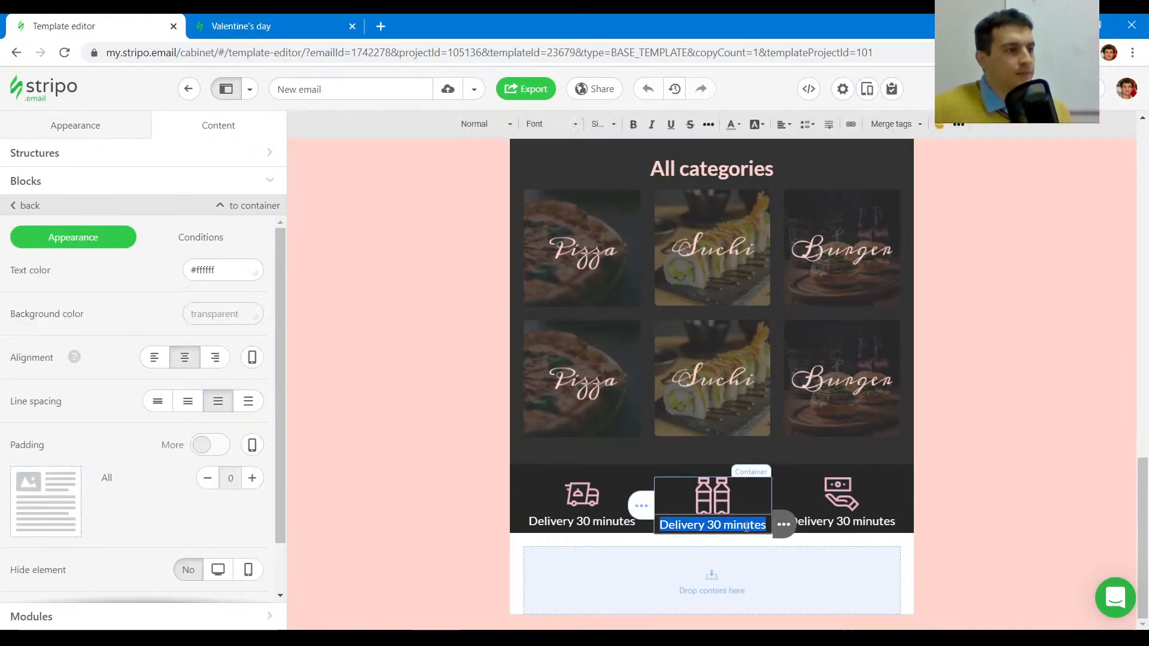
key(ctrl+v)
- Replace the text under the payment icon with "Any payment option", copied from the Valentine's day page
click(257, 26)
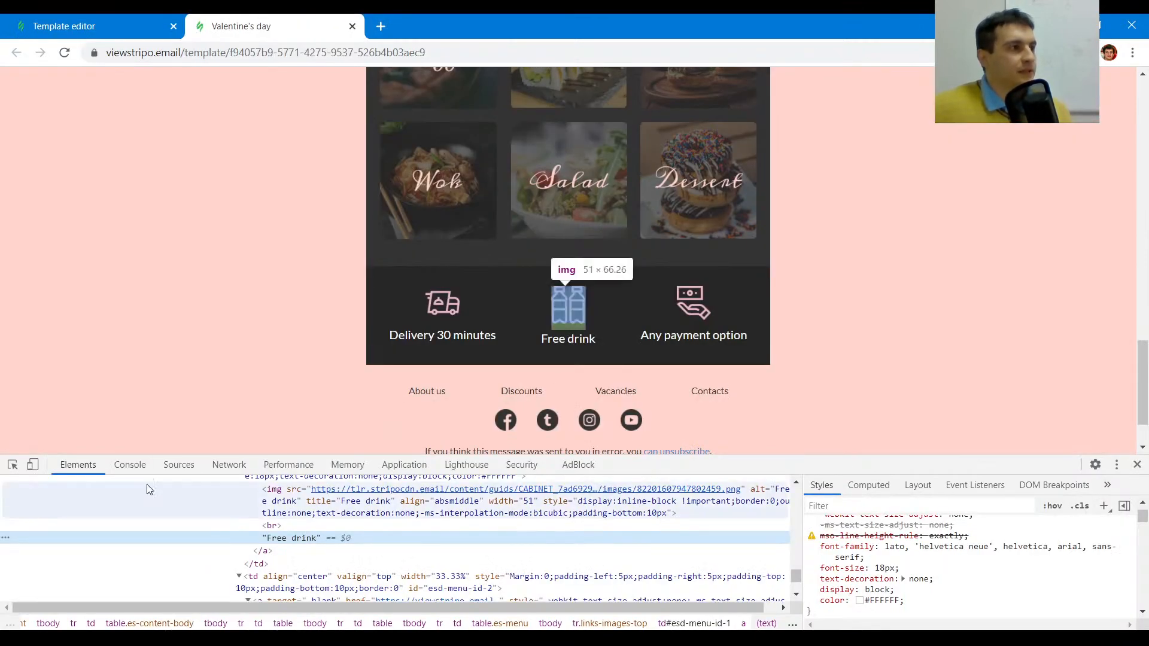
click(13, 464)
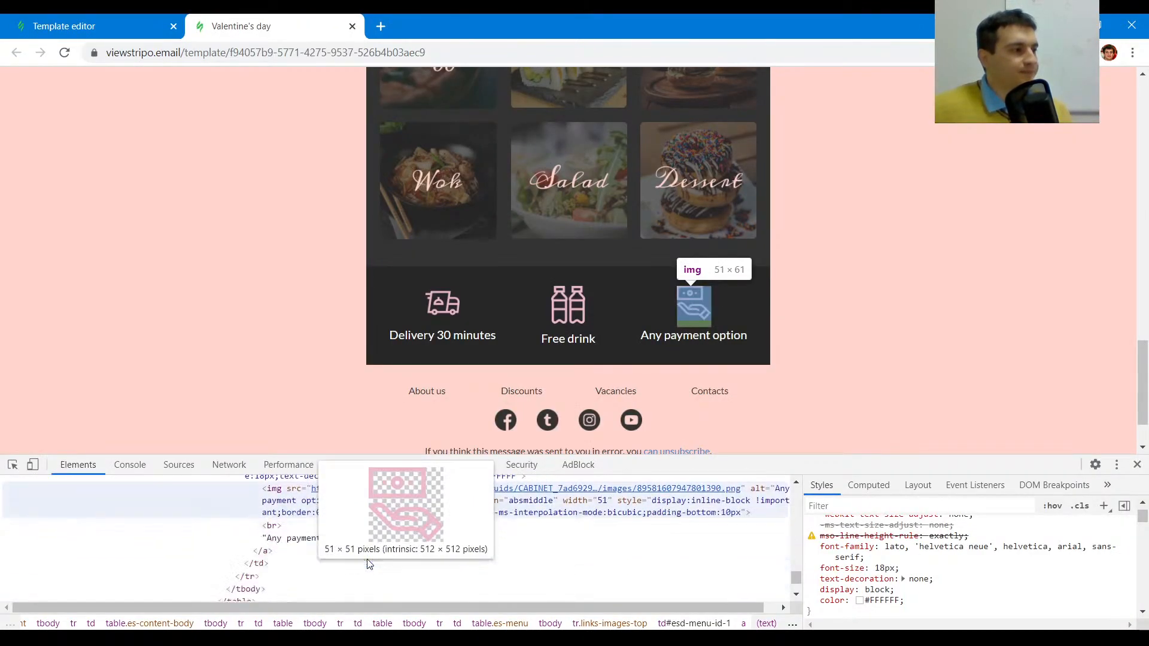
double_click(287, 537)
click(156, 19)
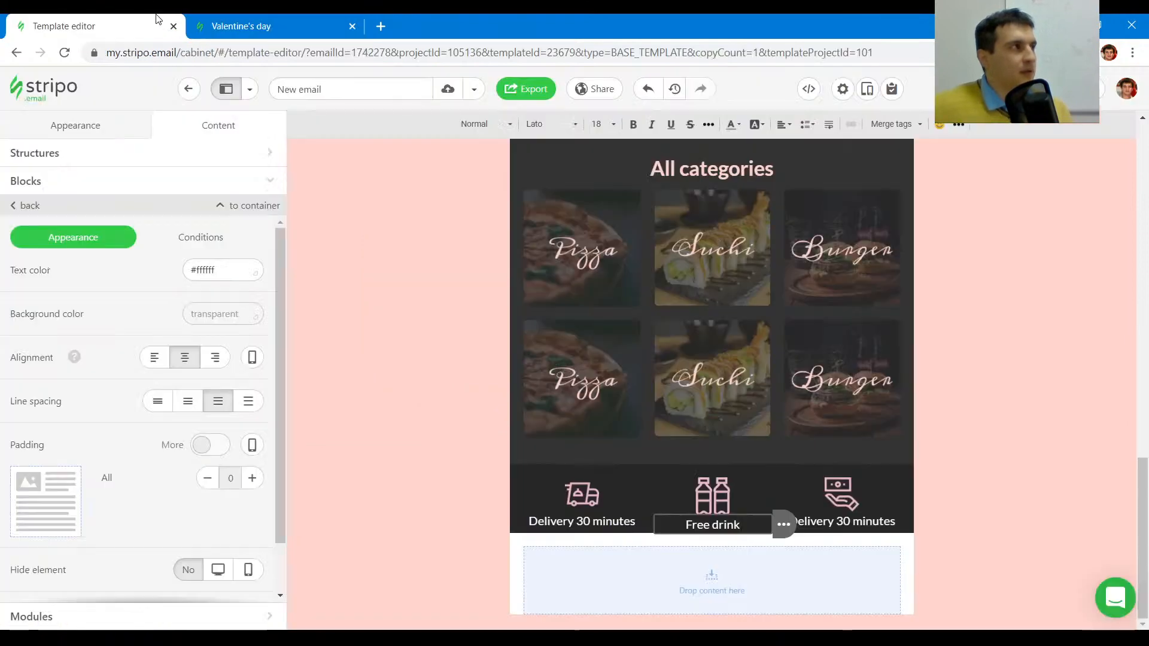
triple_click(848, 518)
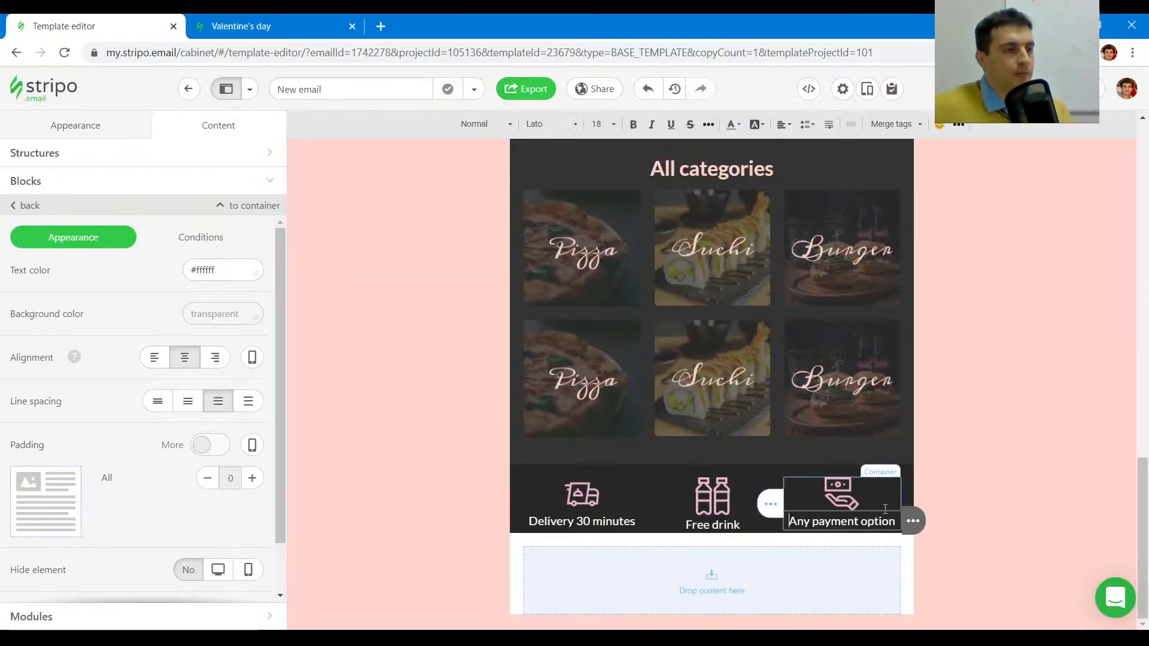
- Examine the menu type options of the Delivery, Wok, Sushi, Pizza menu block in the email header
scroll(1066, 383, up, 15)
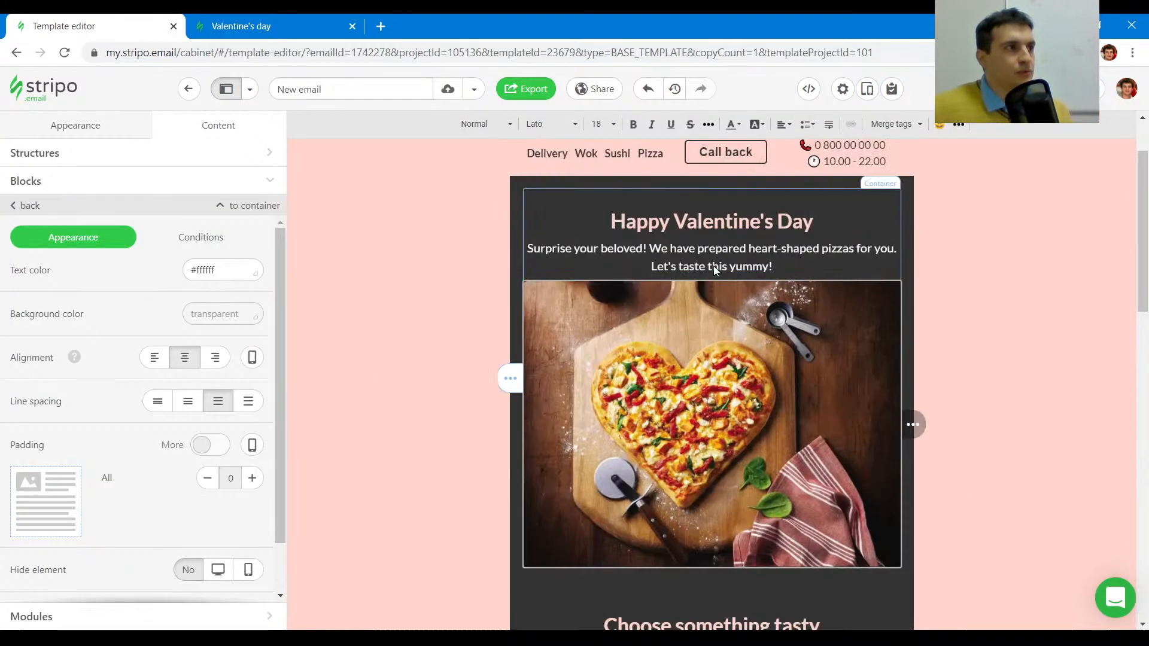
scroll(613, 250, up, 2)
click(613, 250)
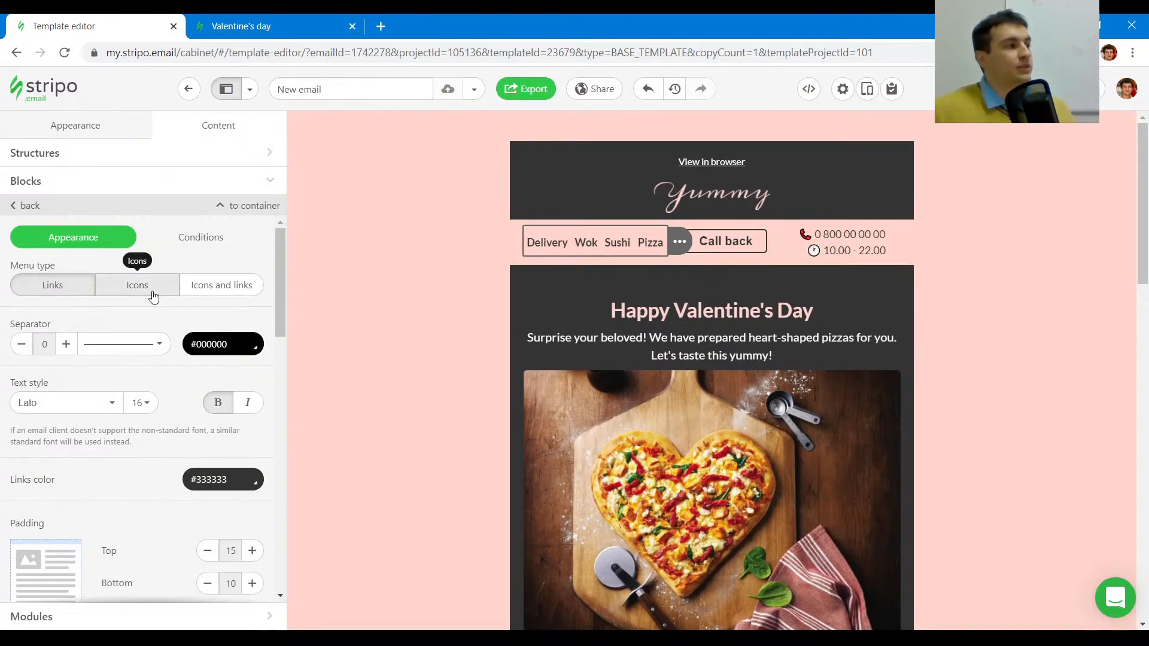
scroll(731, 358, down, 15)
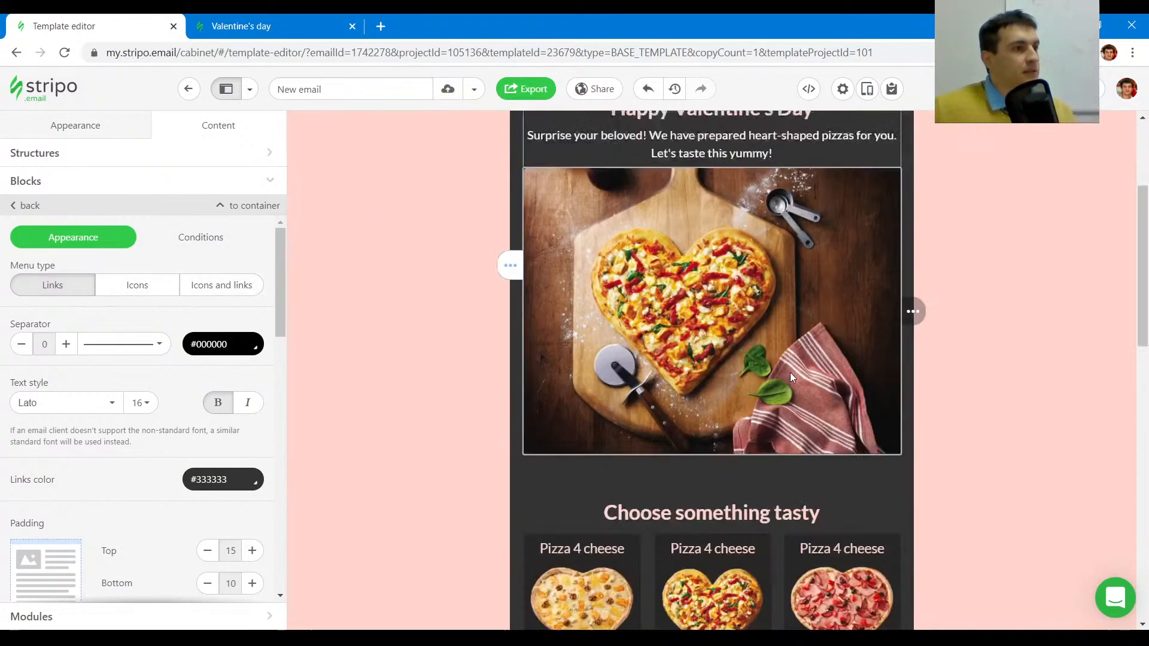
- Add a menu block to the empty footer container and set its links colour to #333333
click(47, 187)
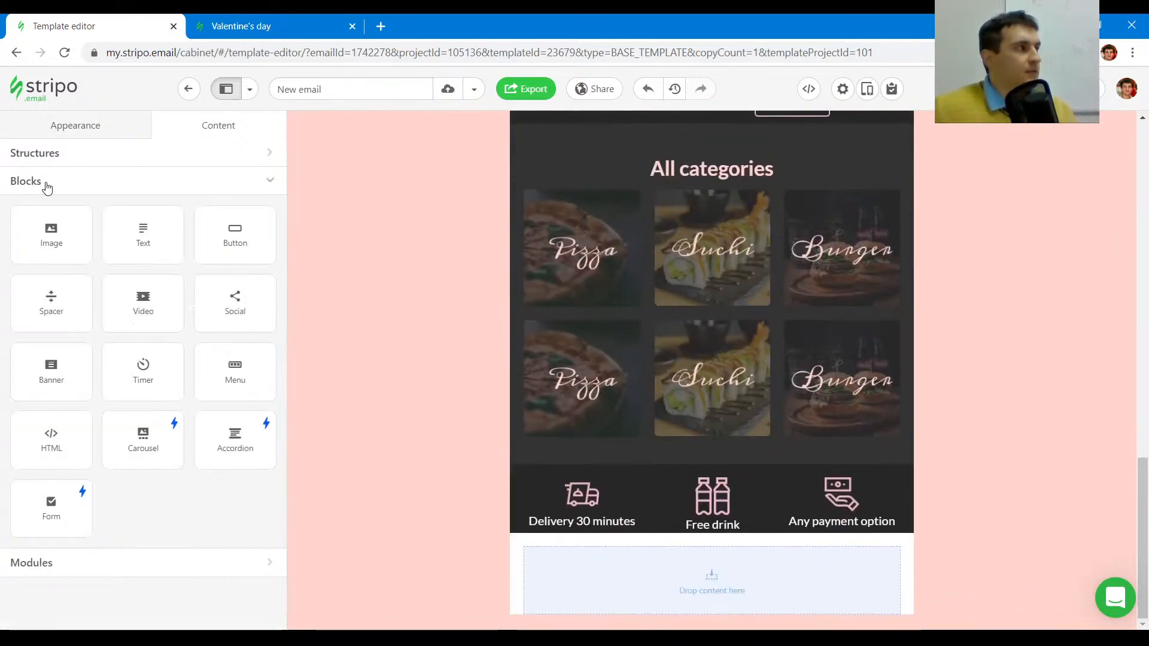
drag(229, 367, 646, 574)
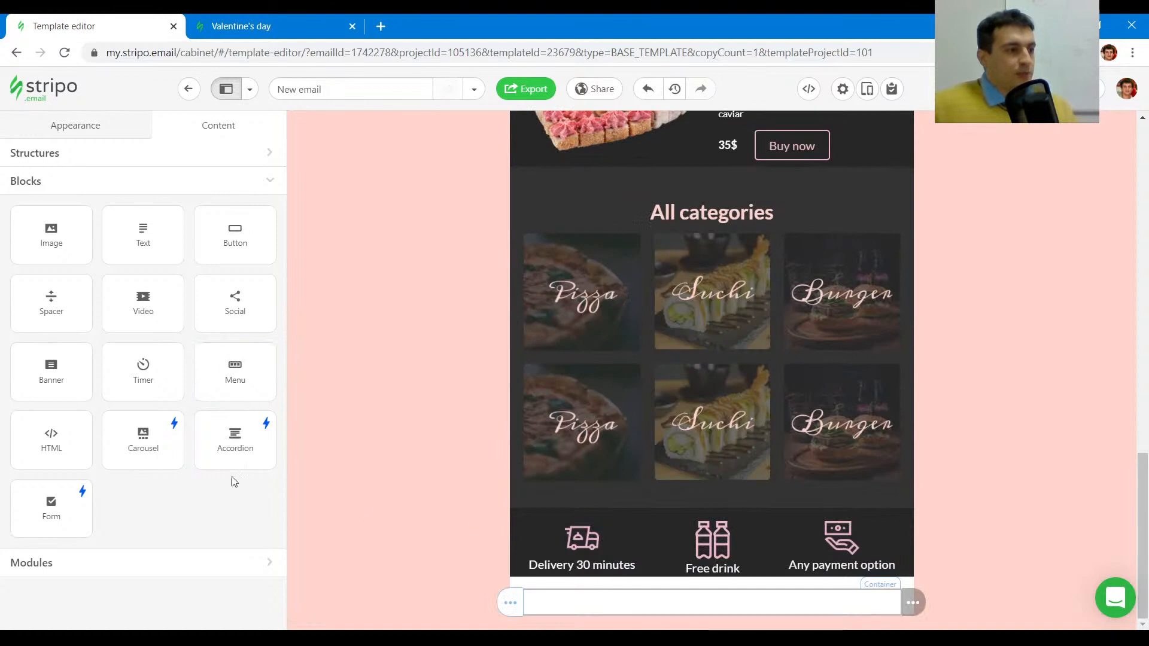
scroll(140, 415, down, 5)
scroll(140, 415, up, 3)
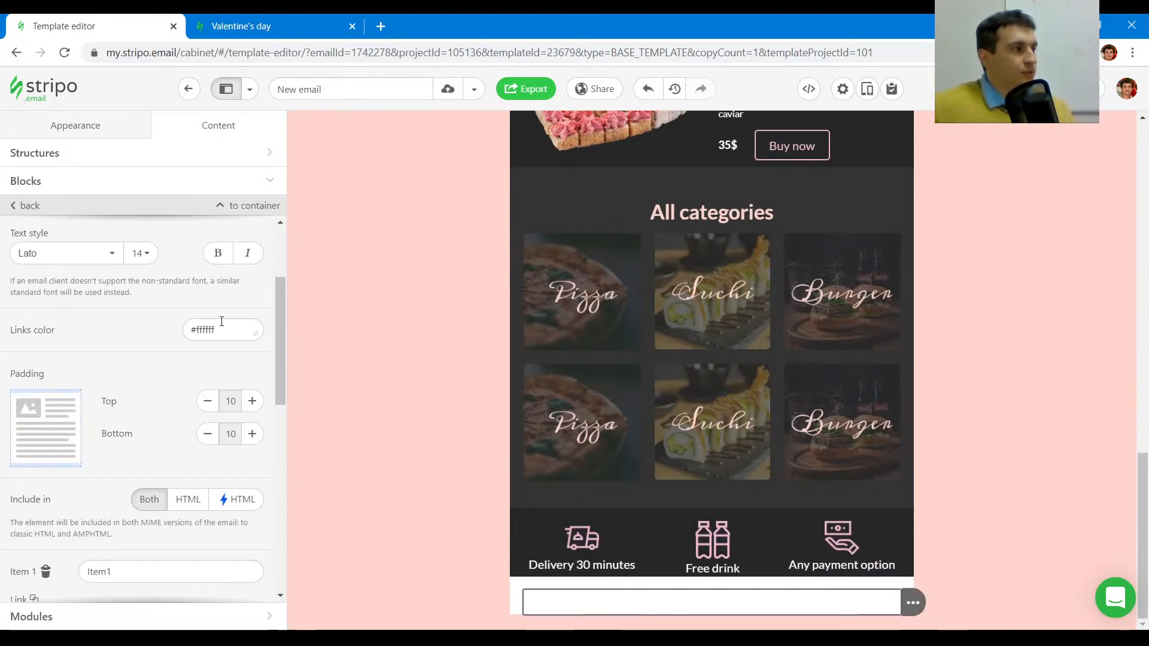
click(222, 323)
click(190, 432)
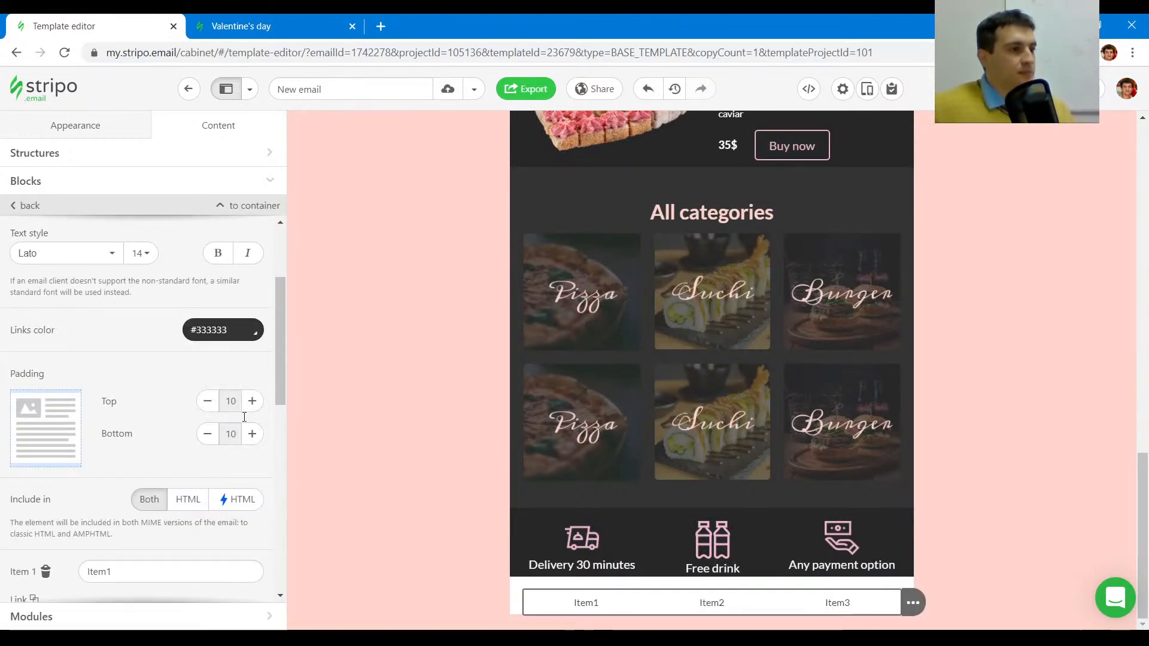
- Try the Icons and links type with different icon alignments on the footer menu block, and delete the block
scroll(220, 280, up, 3)
click(227, 285)
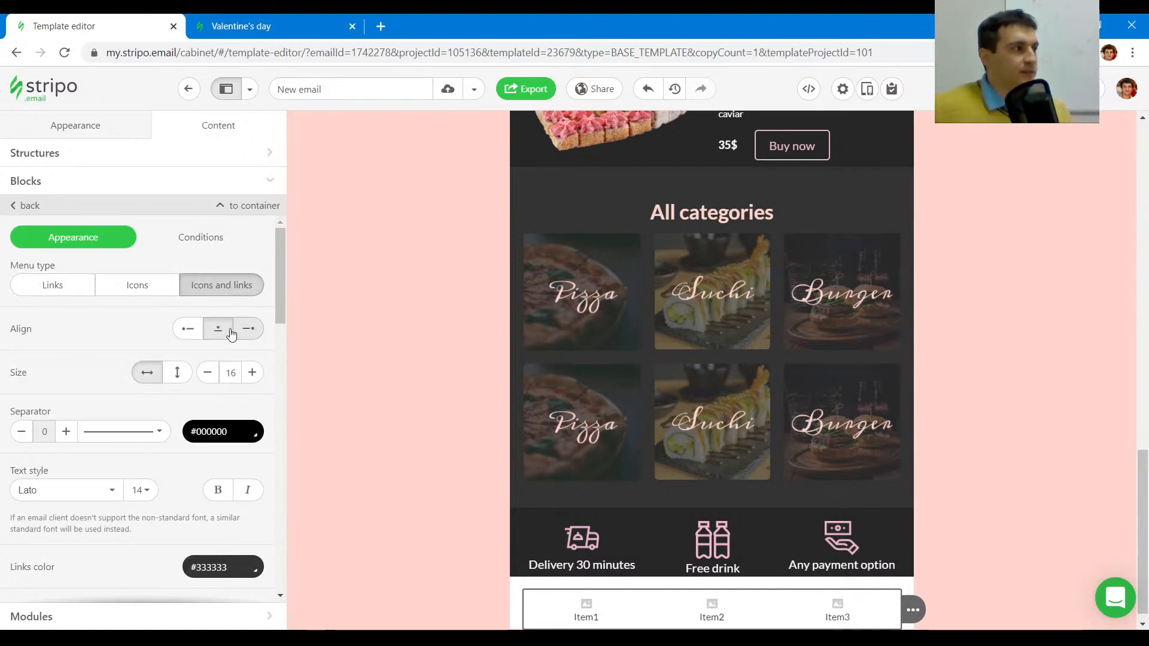
click(188, 331)
click(218, 328)
scroll(200, 390, down, 5)
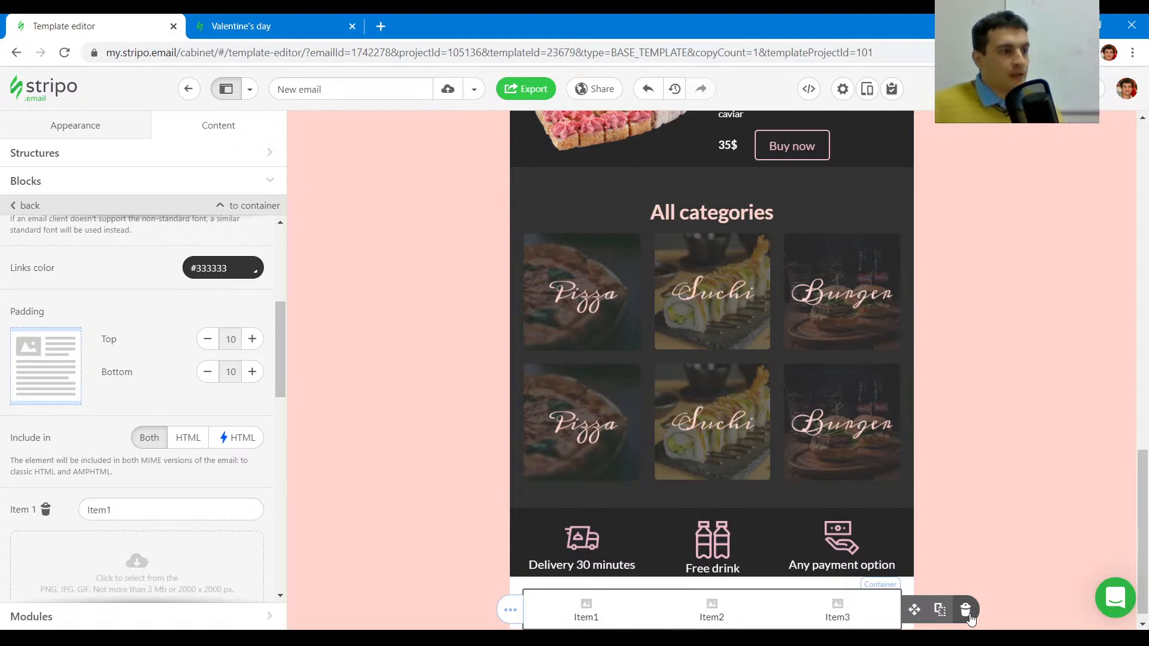
click(968, 614)
- Compare the benefits row with the Valentine's day page and set the row structure's bottom padding to 20
click(257, 25)
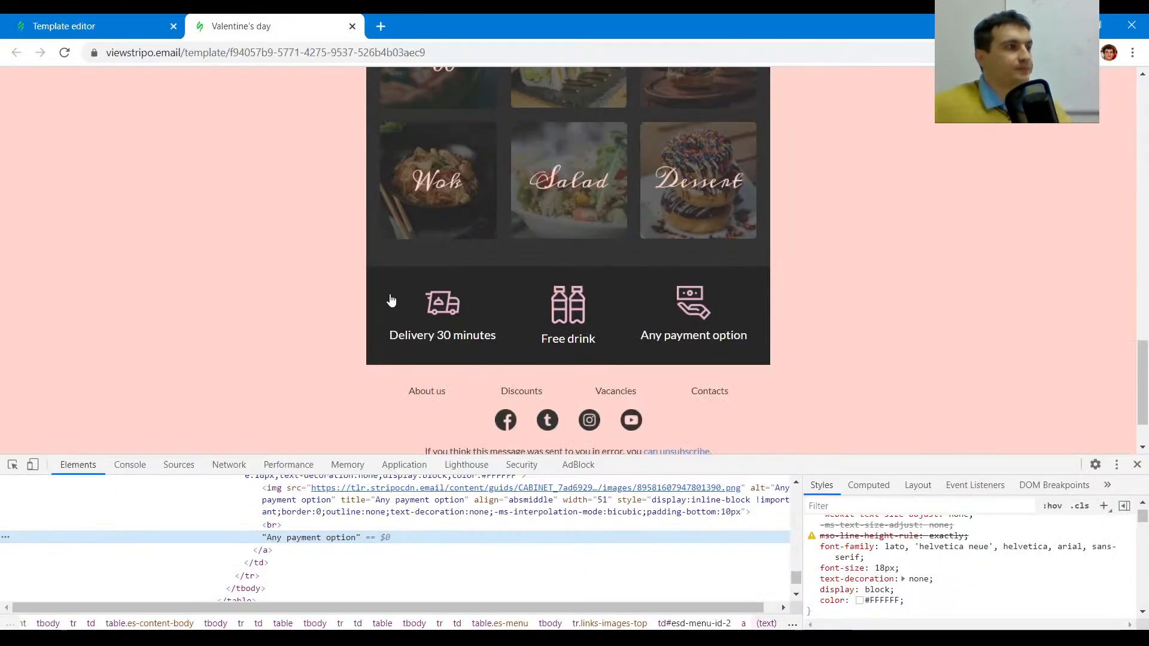
click(12, 465)
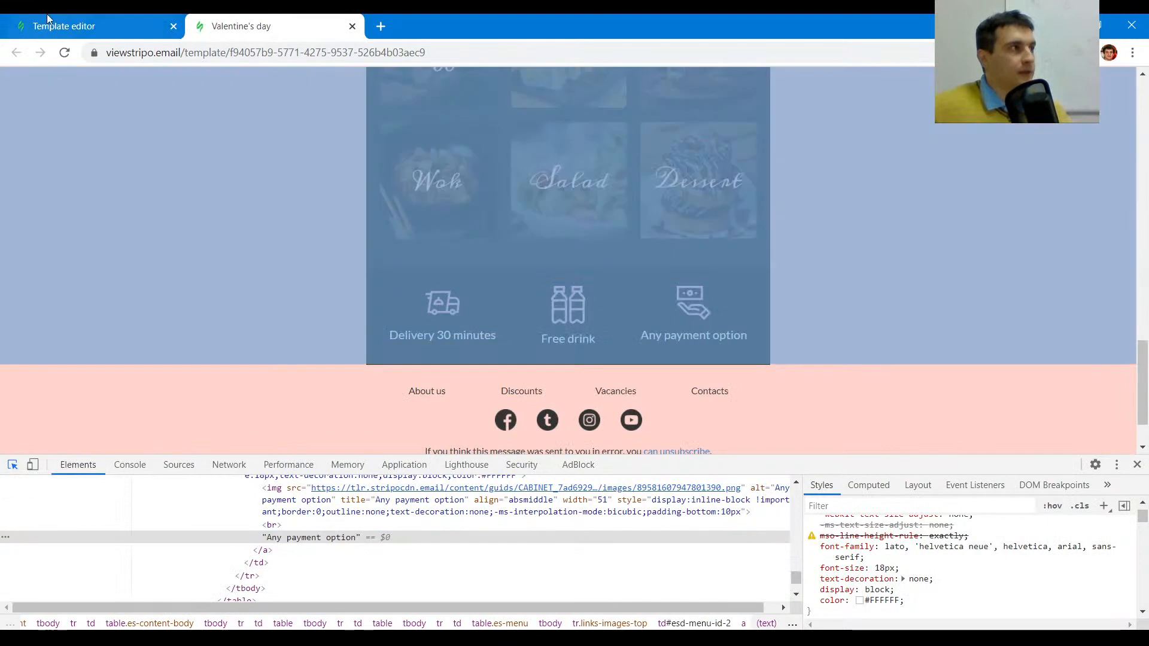
click(66, 26)
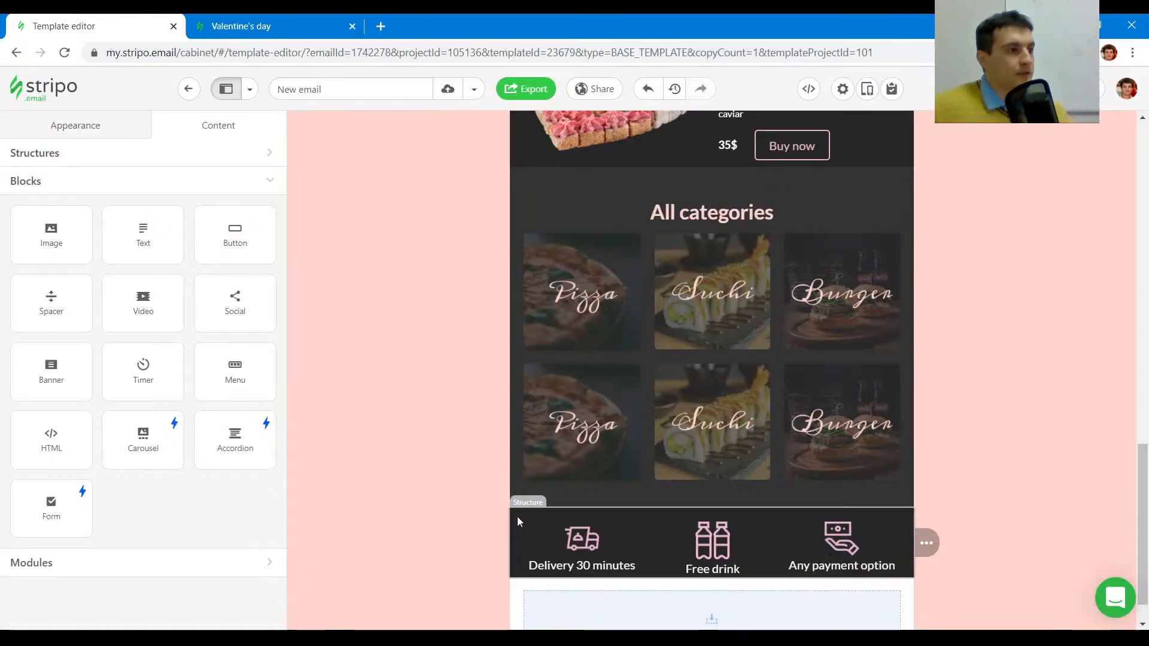
scroll(206, 399, down, 5)
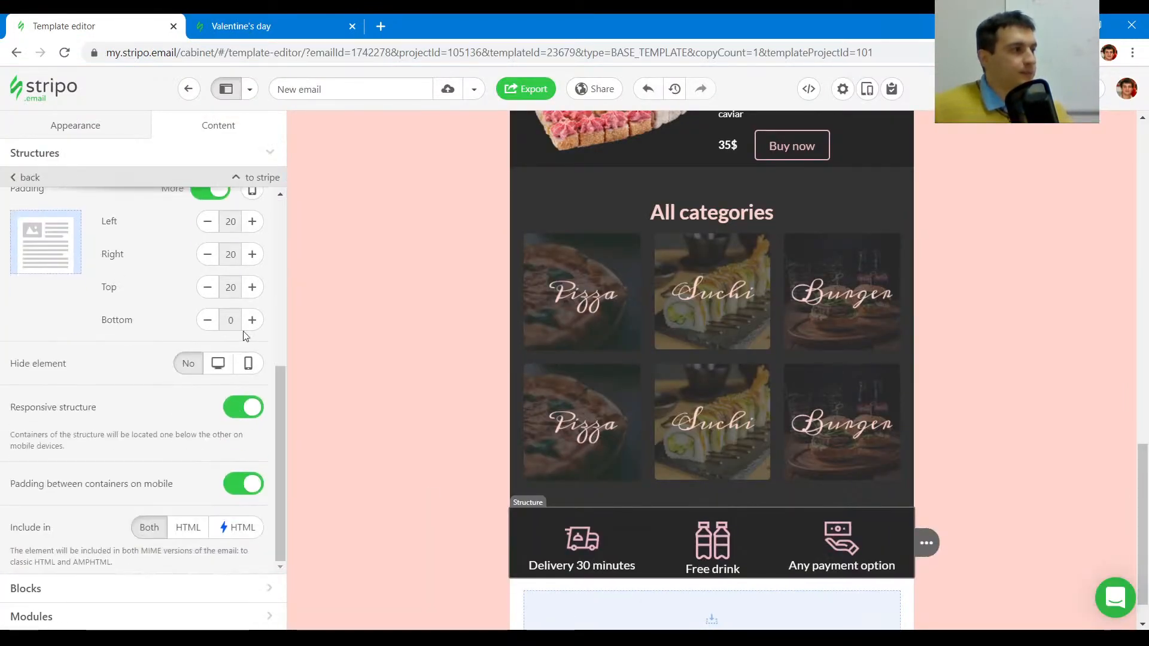
click(252, 323)
click(252, 321)
click(252, 320)
scroll(744, 462, down, 1)
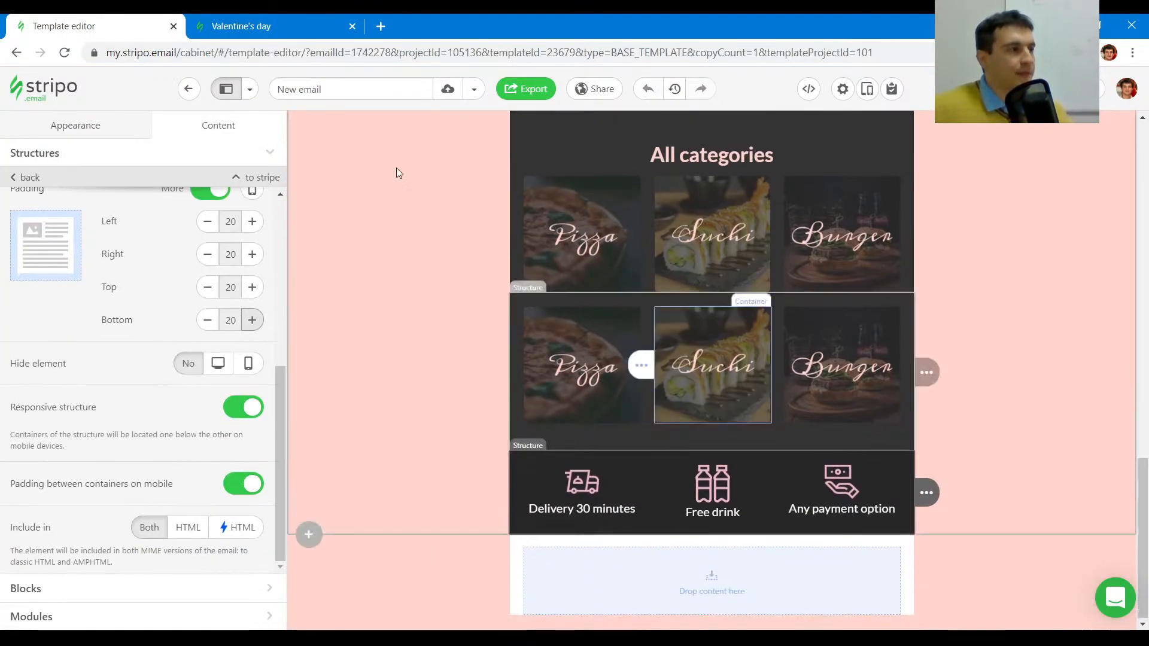
- Inspect the footer area below the benefits row on the Valentine's day page and compare it with the template
click(266, 24)
scroll(375, 375, down, 1)
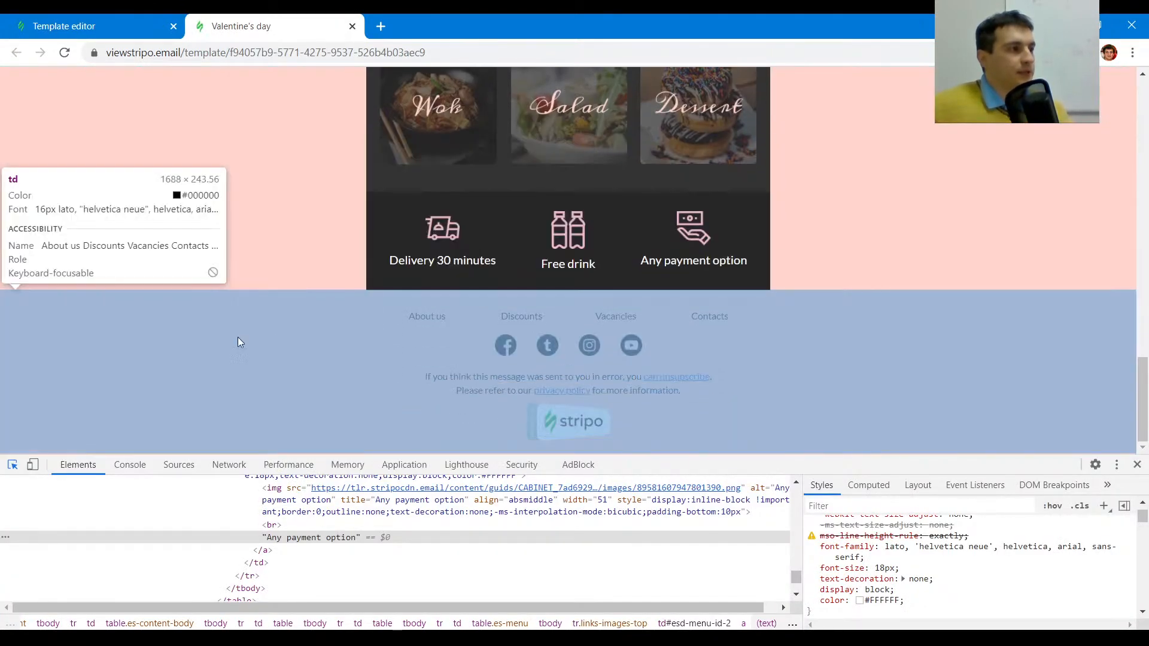
click(226, 342)
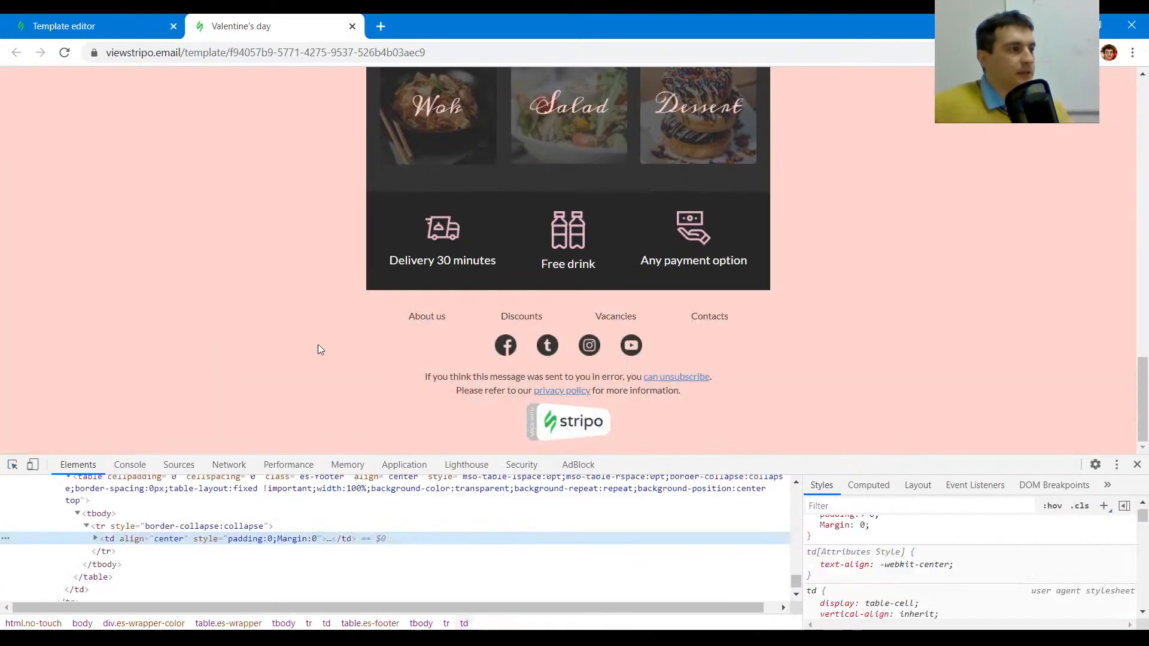
click(101, 19)
scroll(658, 300, up, 10)
scroll(728, 324, down, 5)
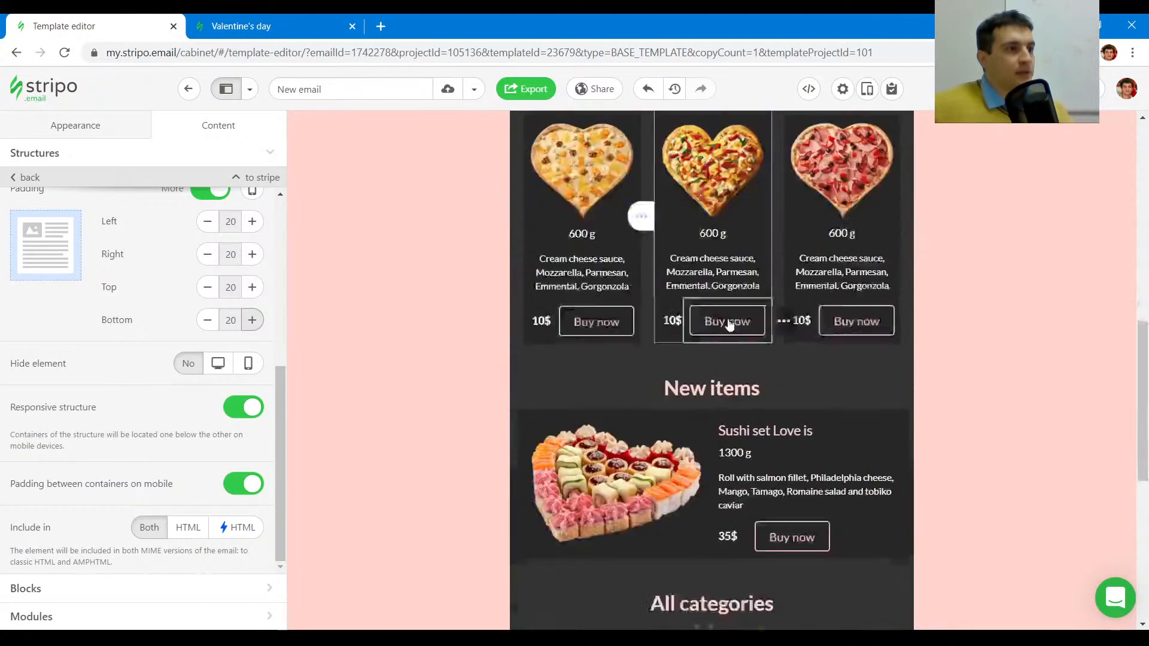
scroll(728, 325, down, 6)
click(213, 19)
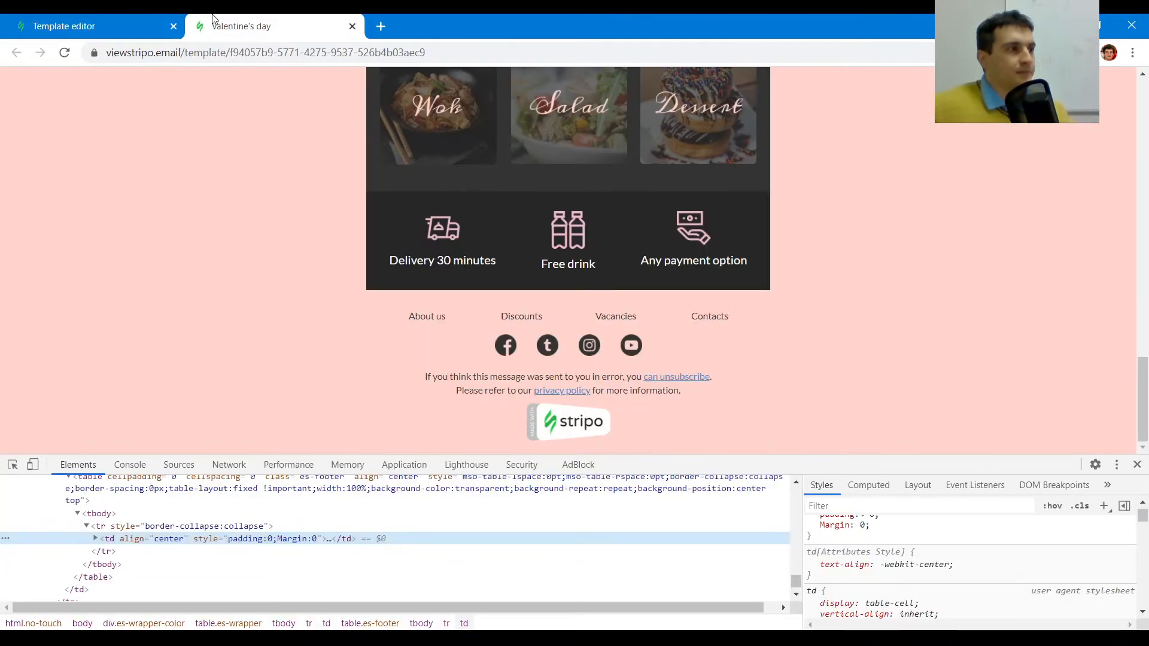
click(12, 464)
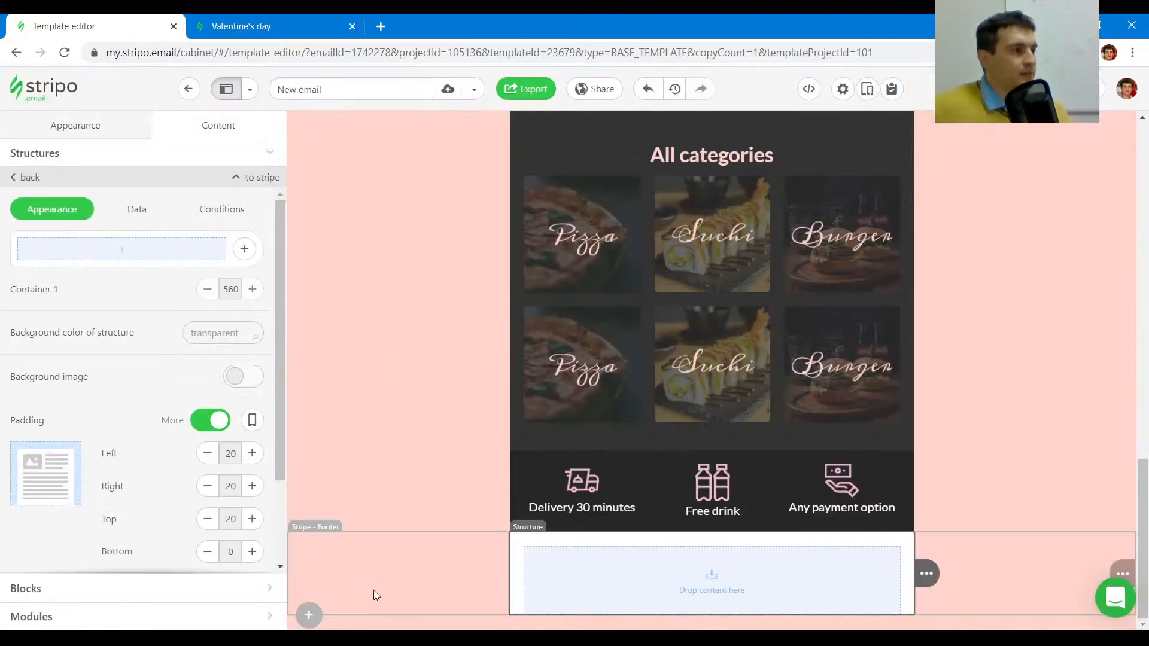
- Make the footer stripe's content background transparent and add a text block to its empty container
click(389, 609)
click(226, 338)
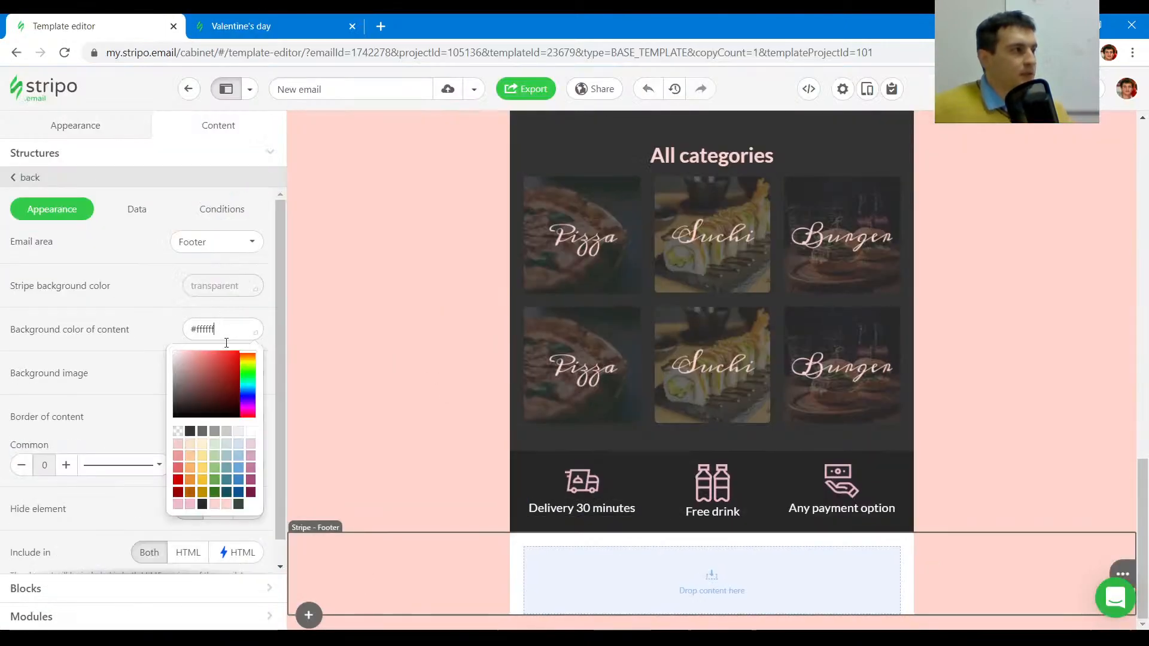
click(180, 431)
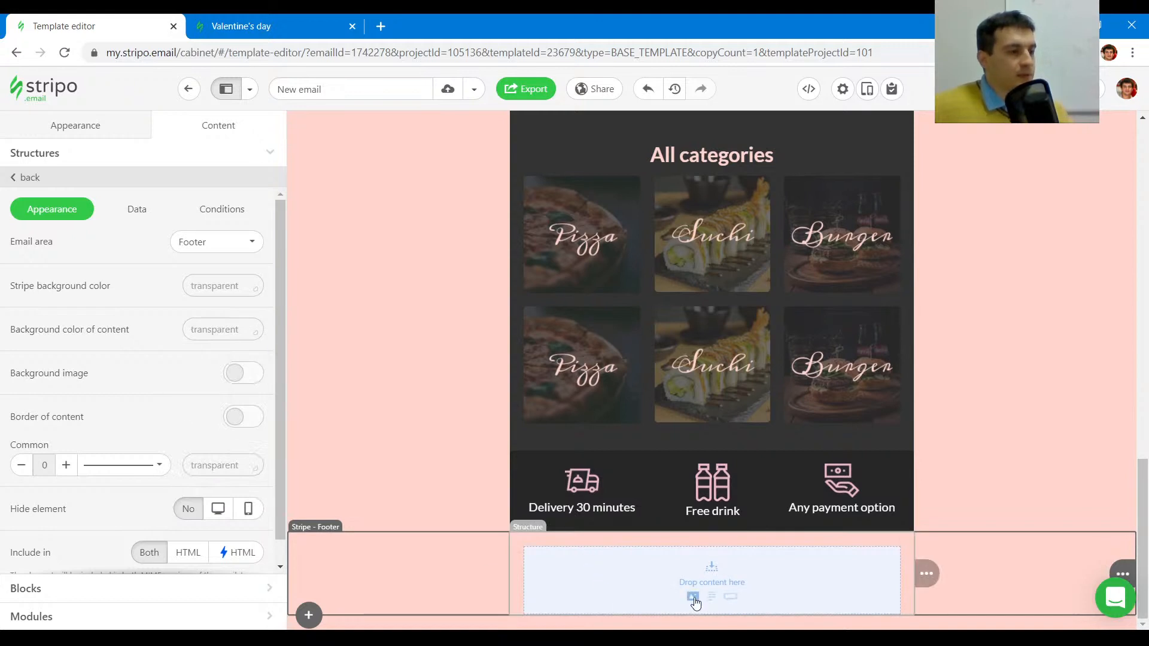
click(712, 599)
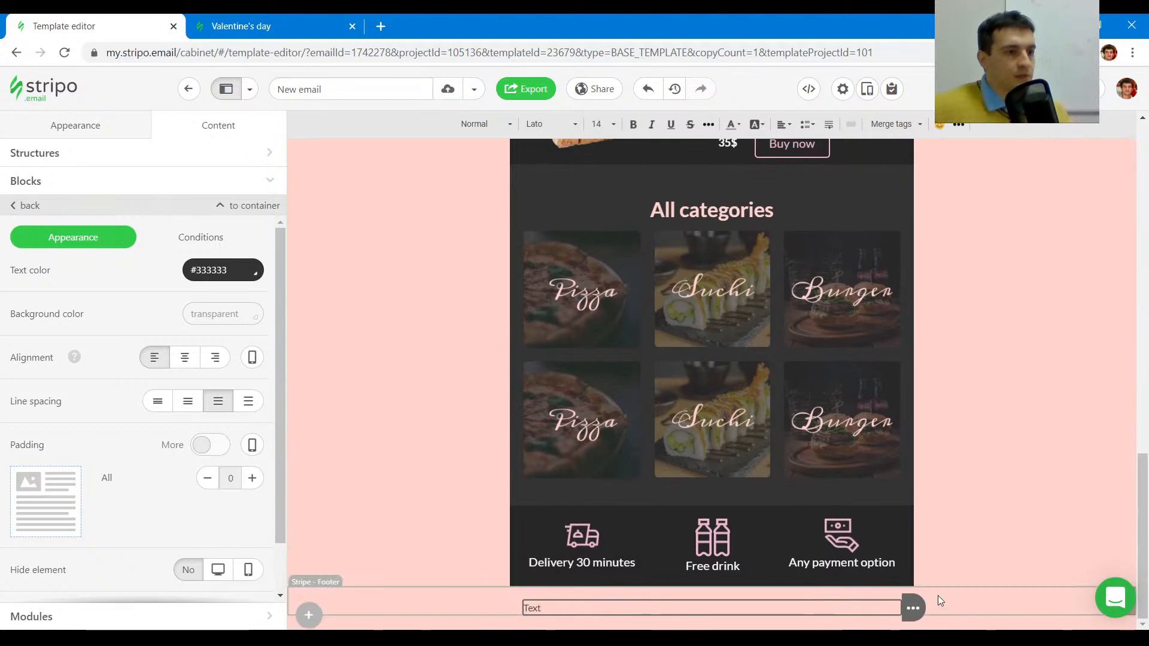
- Add two four-column structures below the text block in the footer stripe
click(903, 594)
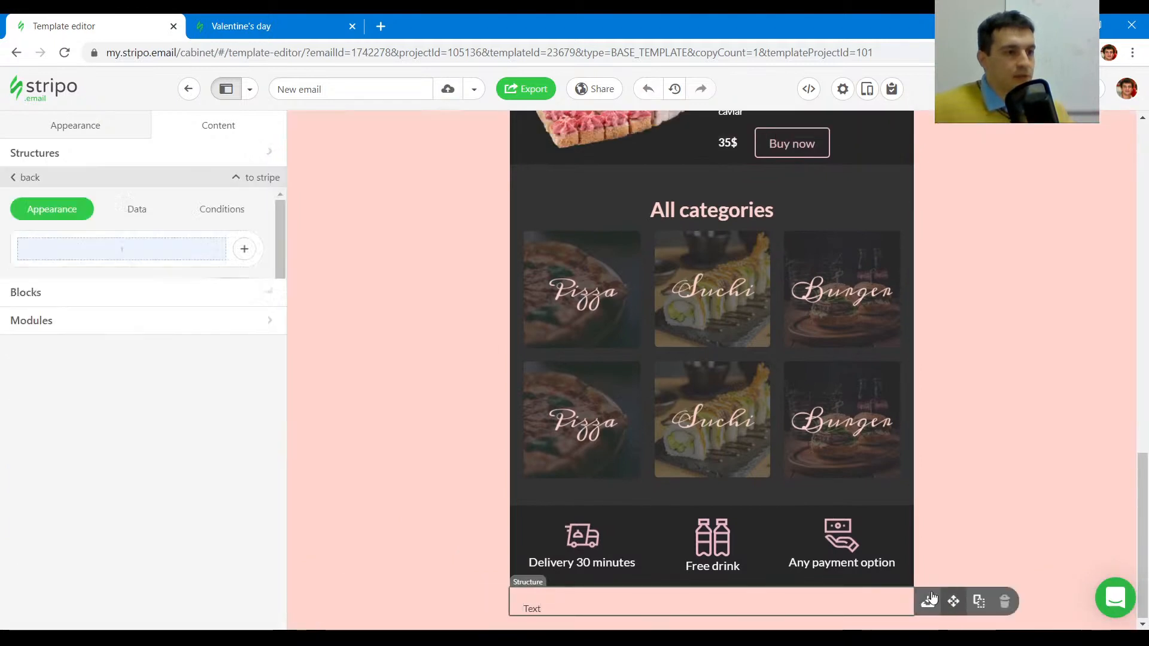
click(49, 176)
drag(115, 336, 641, 556)
mouse_move(266, 334)
mouse_down()
mouse_move(274, 405)
mouse_move(636, 601)
mouse_up()
drag(1002, 526, 915, 486)
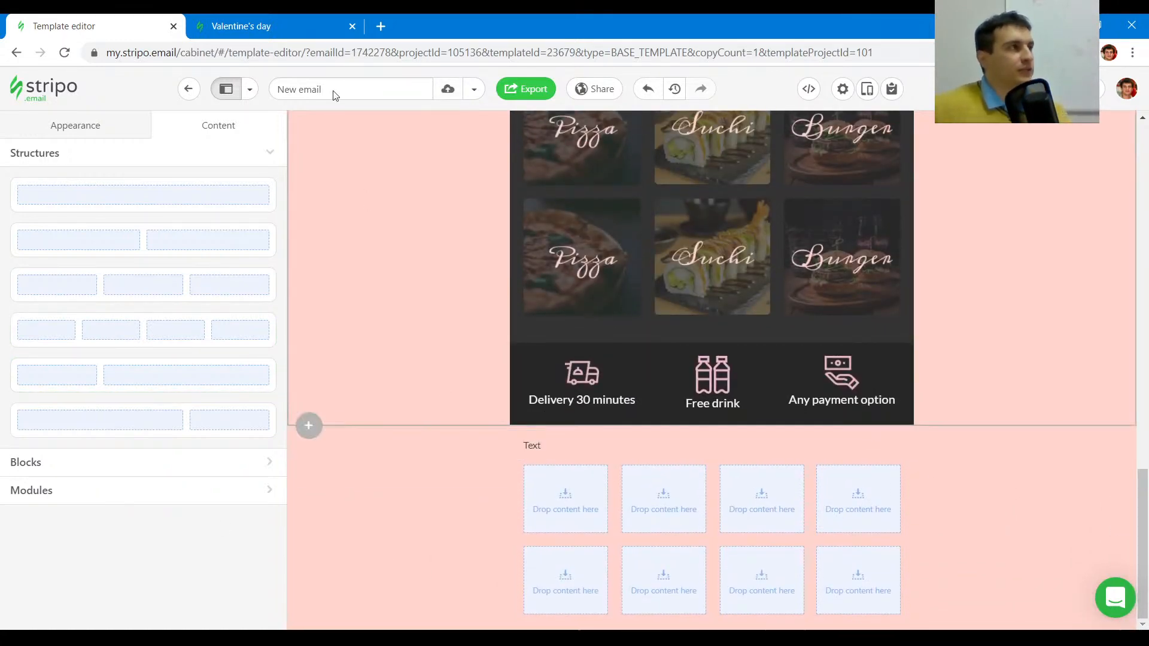
- Check the footer on the Valentine's day page and add a social block above the footer text in the template
click(297, 18)
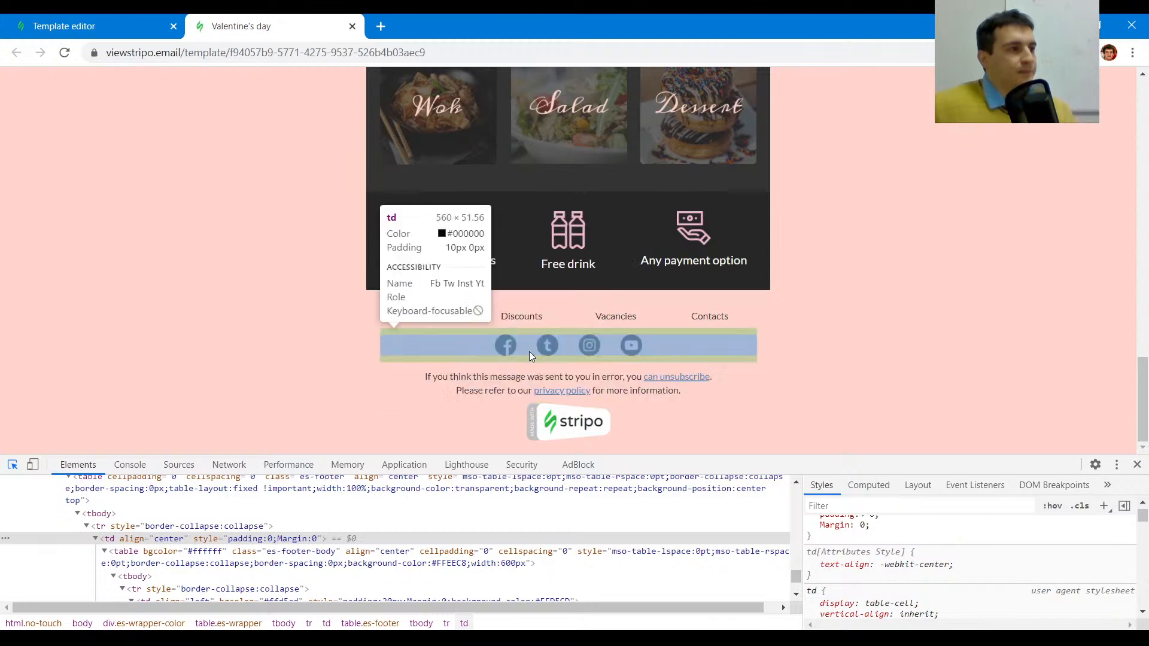
click(115, 21)
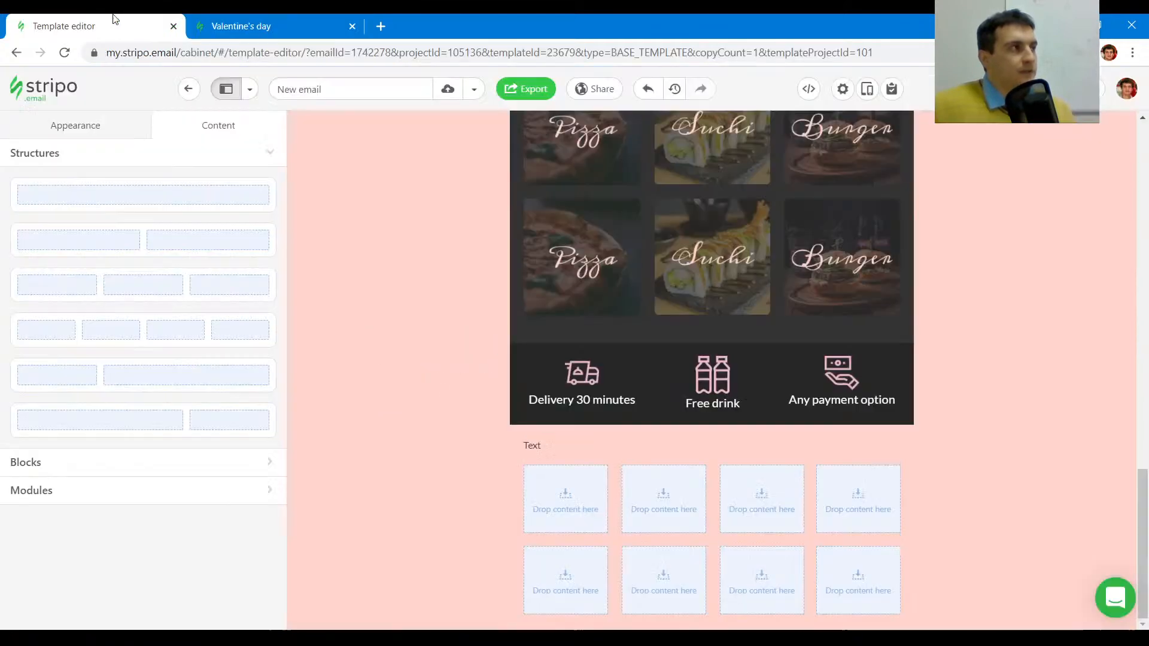
click(27, 463)
drag(225, 324, 539, 446)
- Place a copy of the header's Delivery, Wok, Sushi, Pizza menu above the social icons in the footer
scroll(903, 346, up, 15)
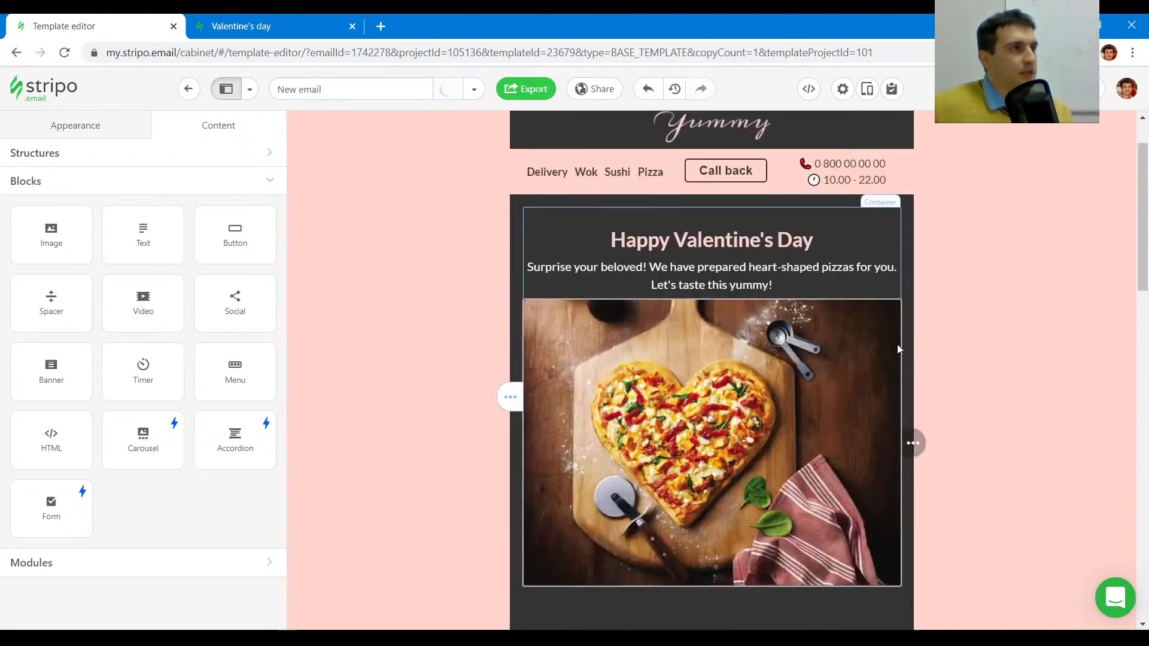
drag(744, 332, 712, 413)
scroll(897, 447, down, 16)
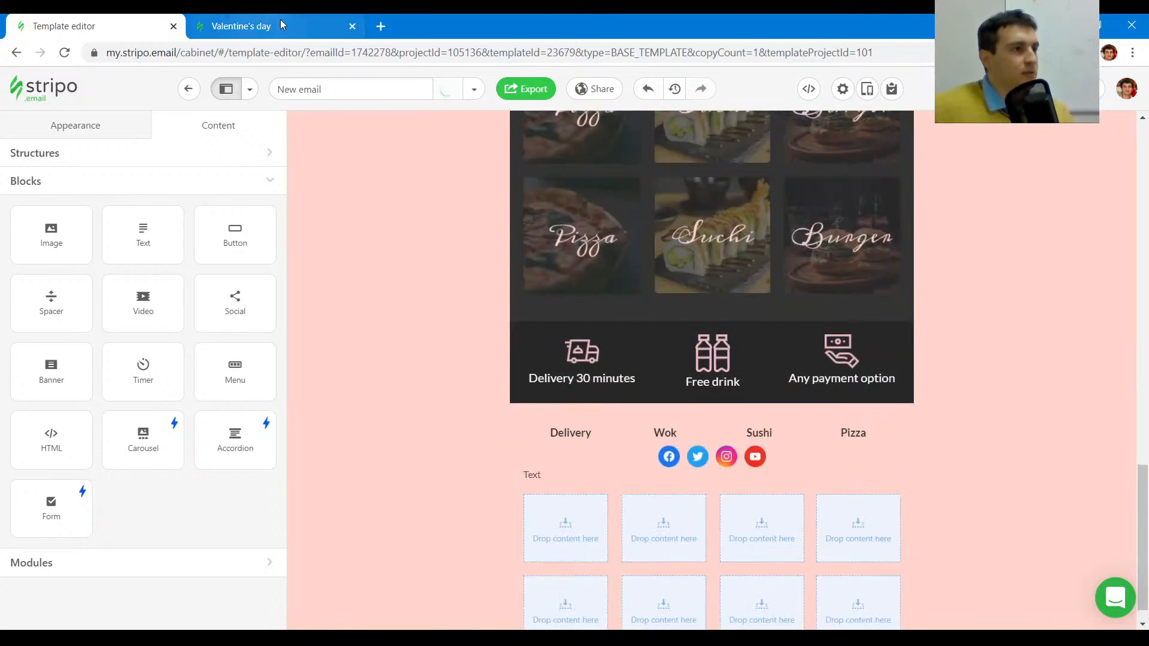
- Check the footer menu on the Valentine's day page and set the template's footer menu text to size 14 without bold
click(251, 26)
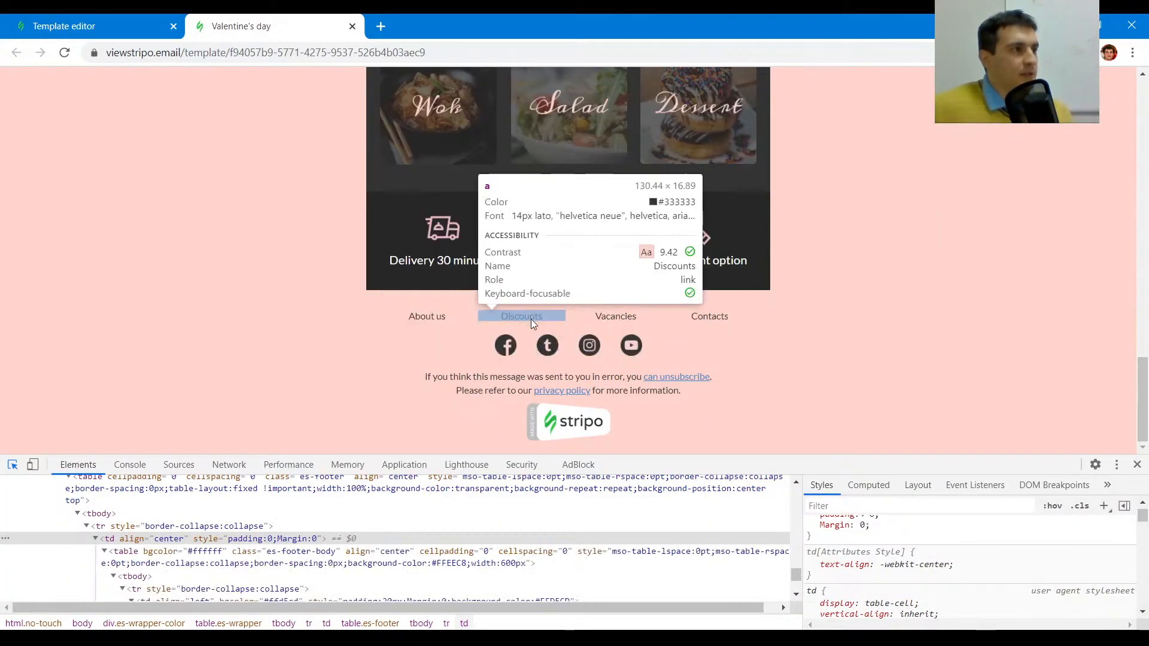
click(107, 20)
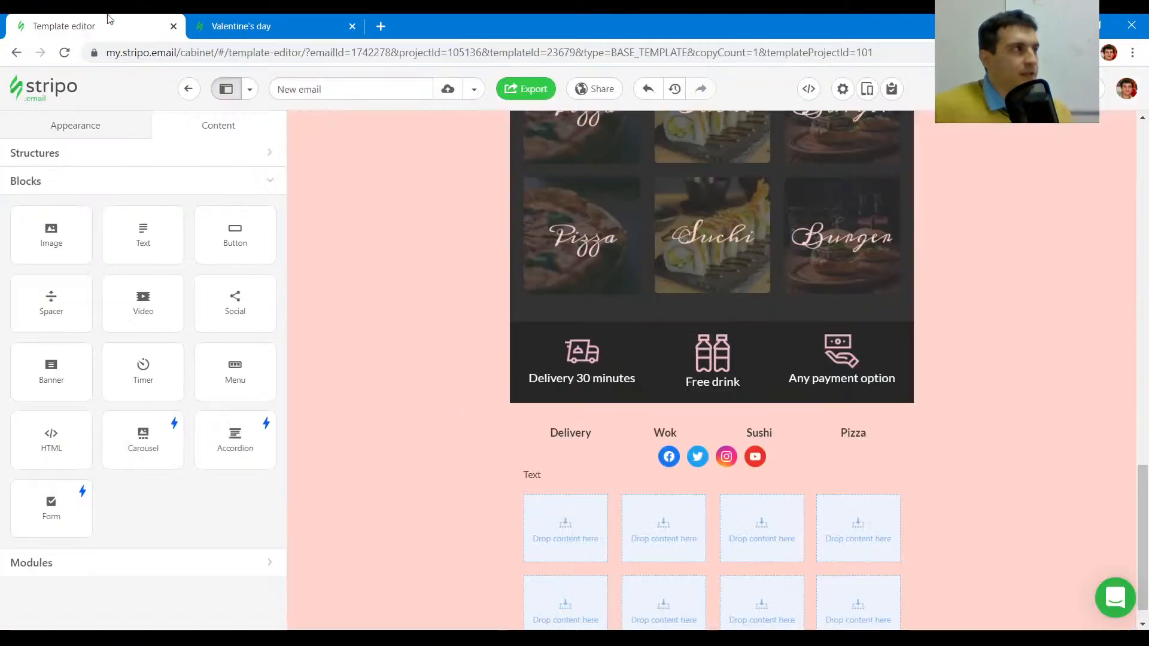
click(526, 430)
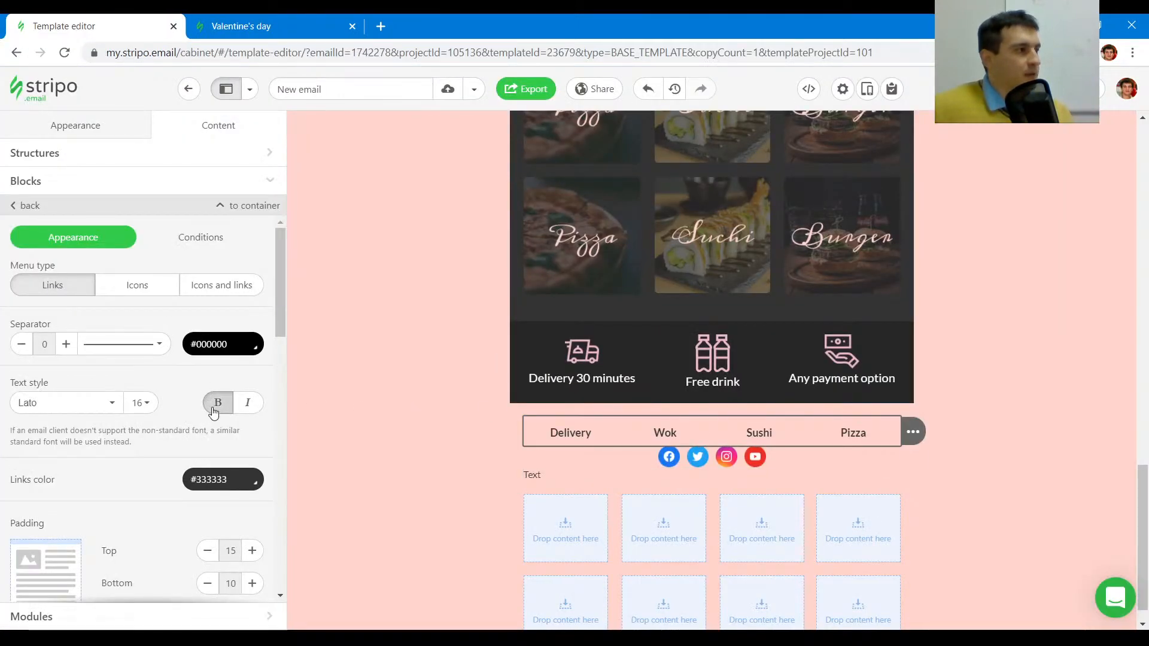
click(144, 404)
click(143, 286)
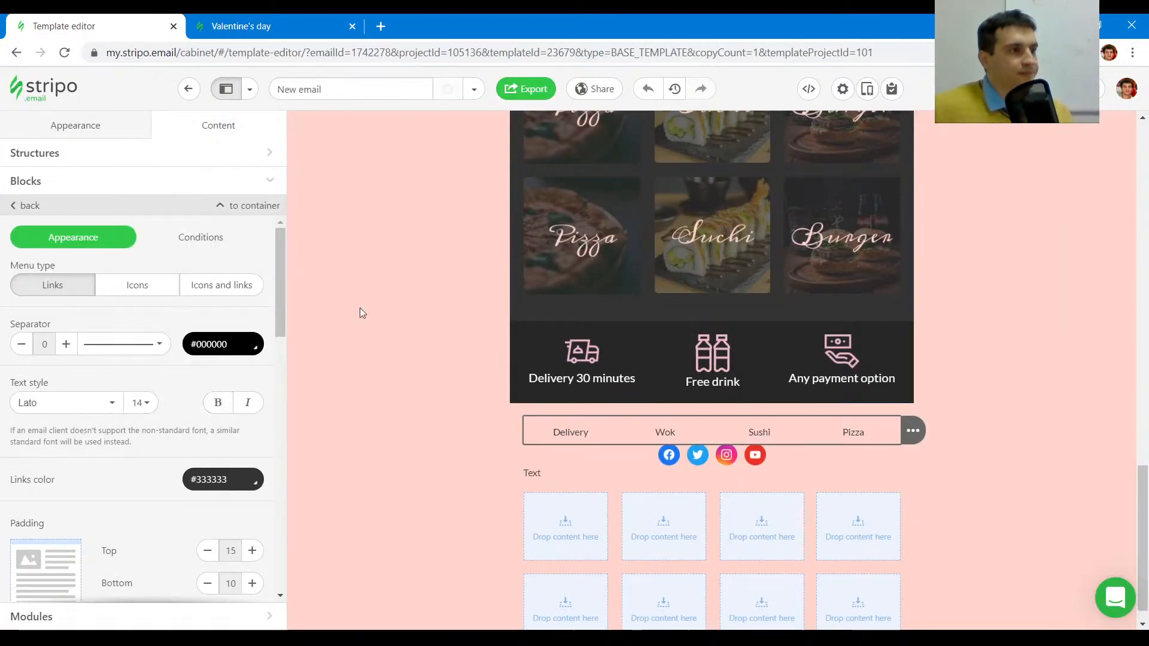
- Copy the unsubscribe and privacy policy text from the Valentine's day page and replace the footer's placeholder text with it
click(252, 24)
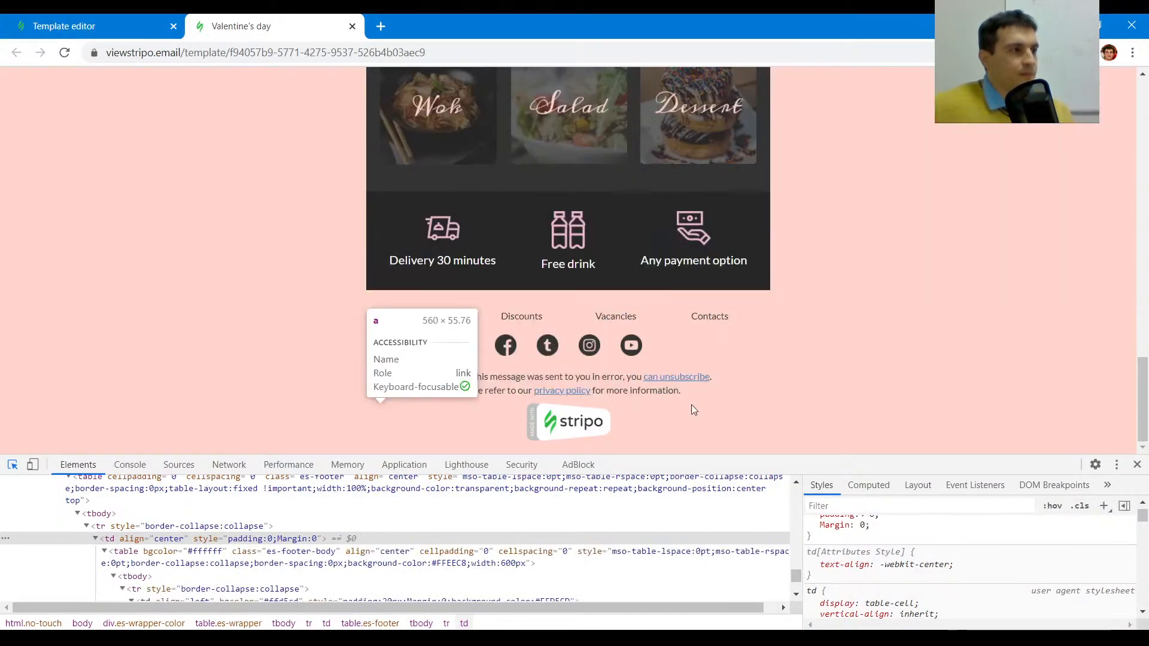
click(680, 390)
drag(712, 392, 439, 380)
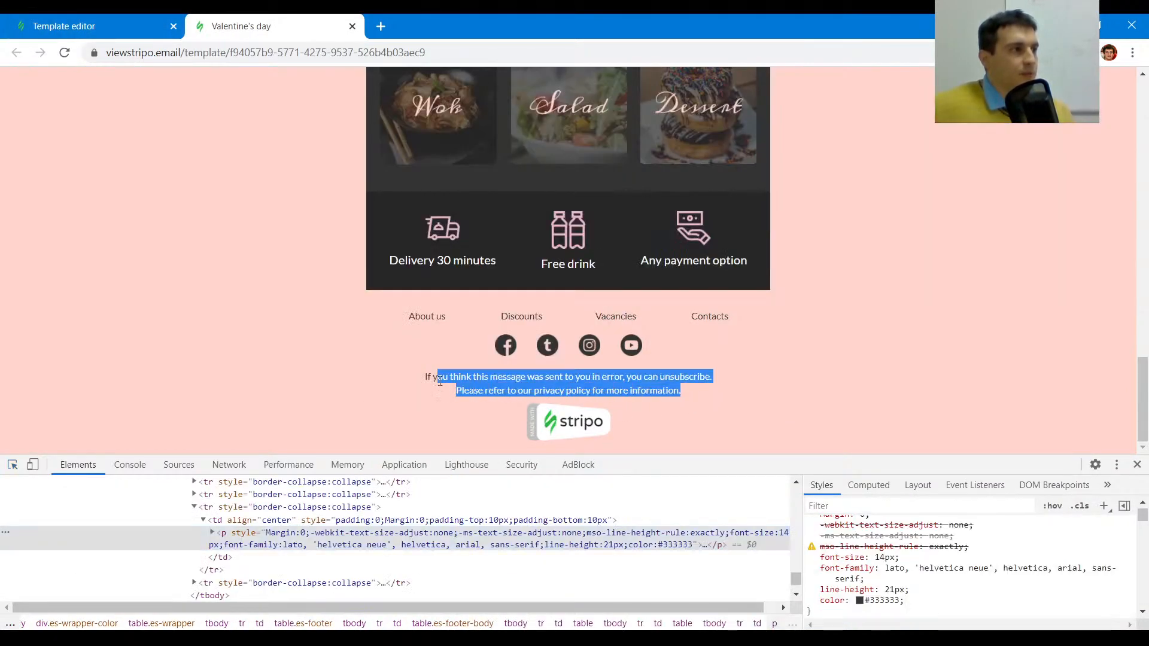
key(ctrl+shift+Tab)
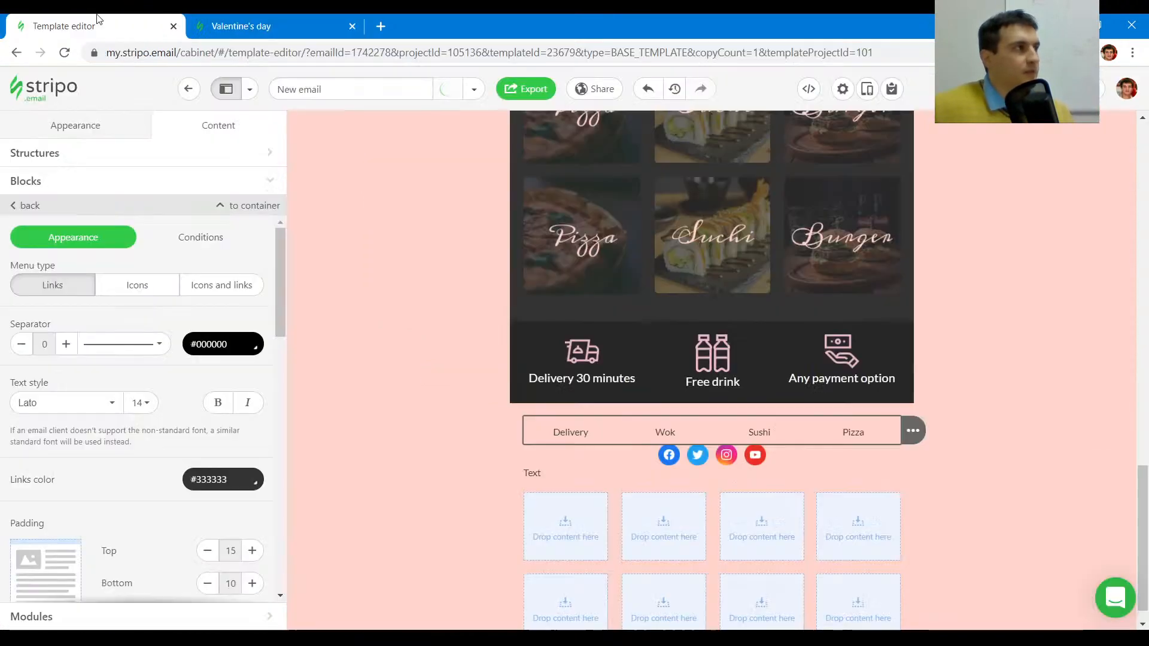
click(602, 471)
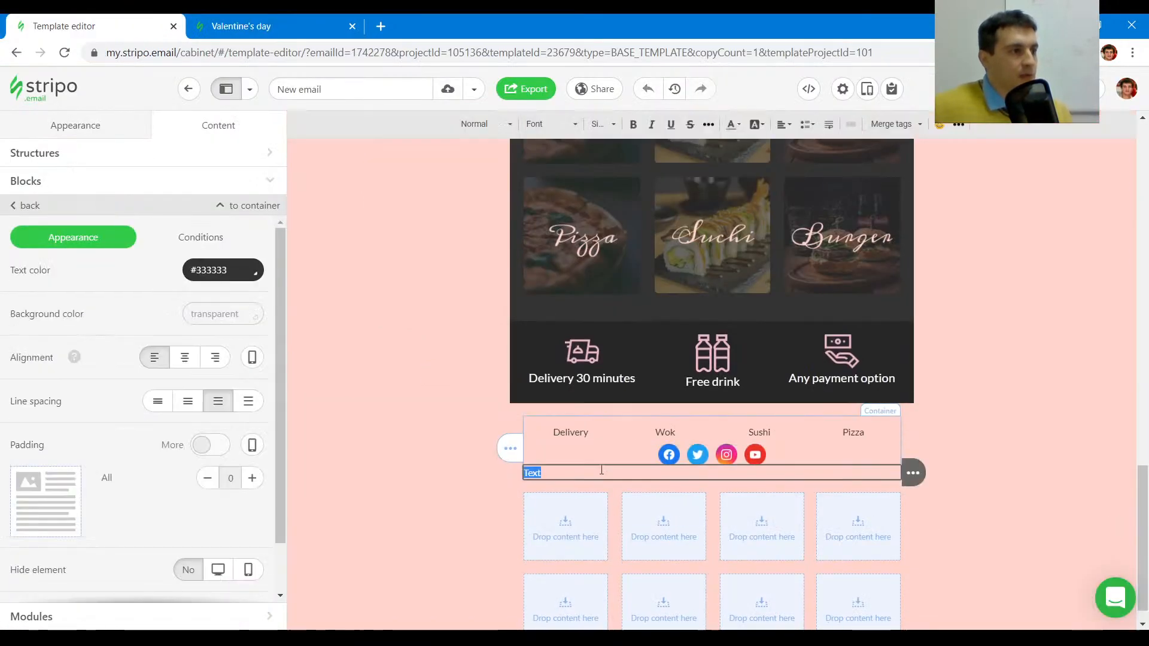
key(ctrl+a)
text(If you think this message was sent to you in error, you can unsubscribe. Please refer to our privacy policy for more information.)
key(ctrl+a)
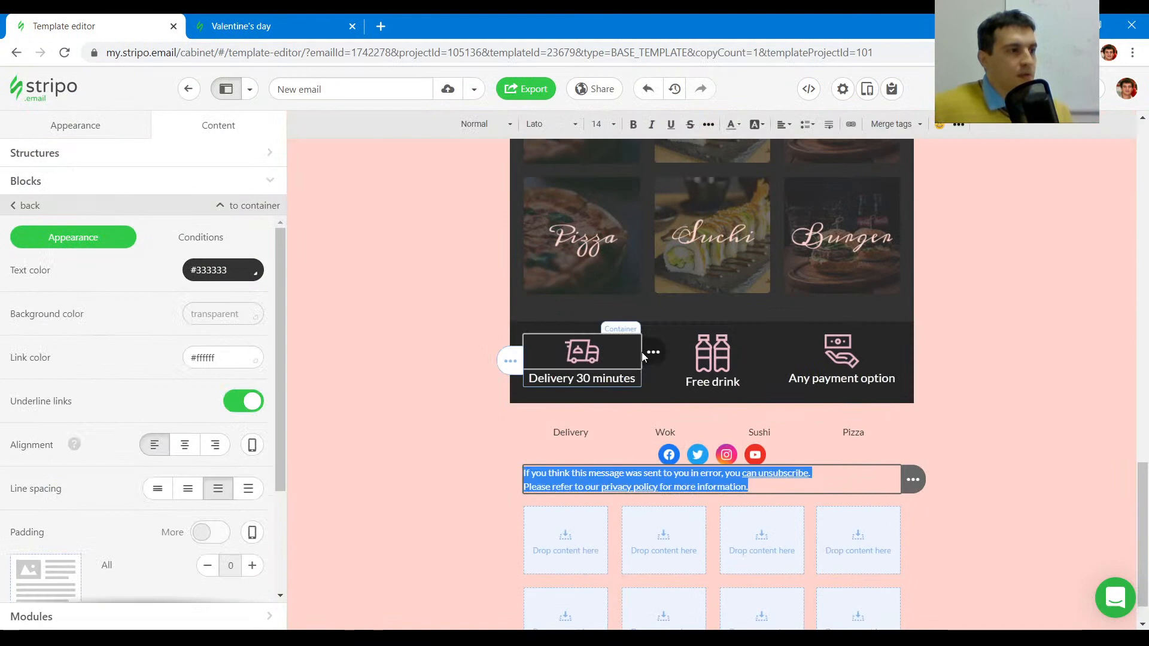
- Center the unsubscribe and privacy policy text in the footer
click(616, 125)
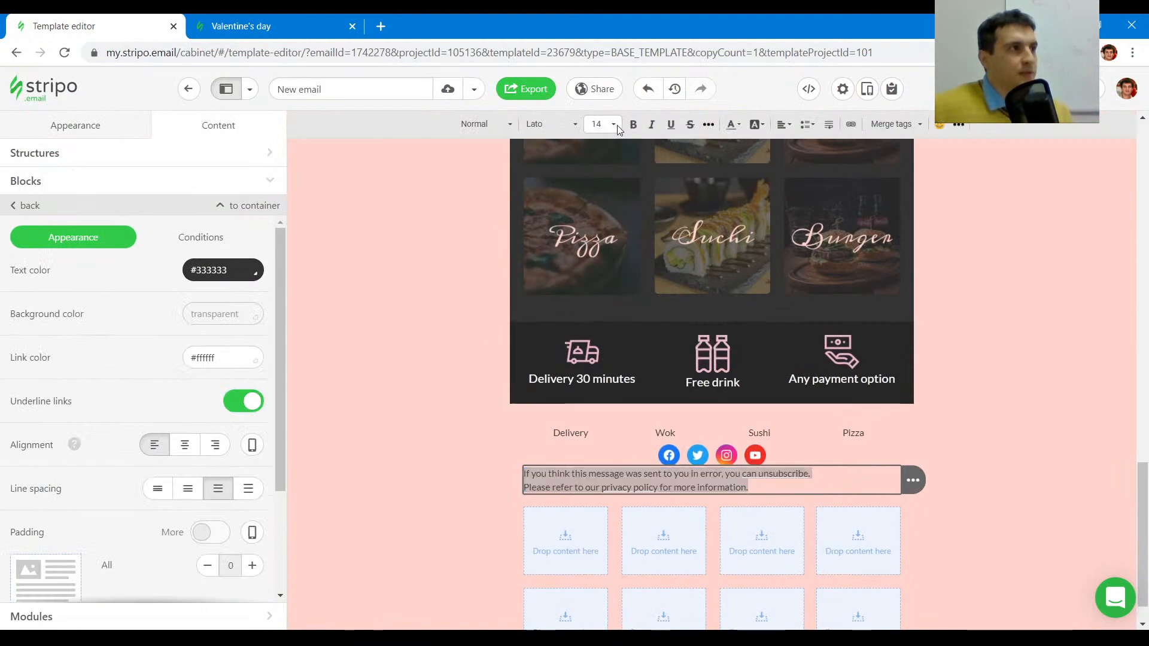
click(773, 127)
click(786, 125)
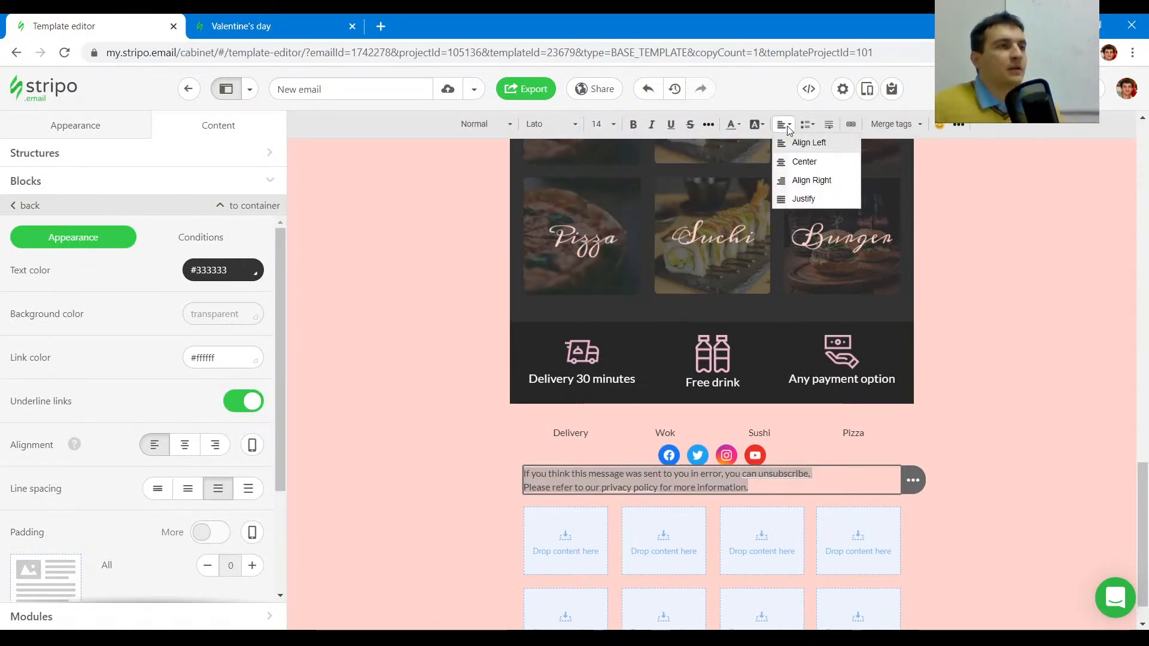
click(801, 163)
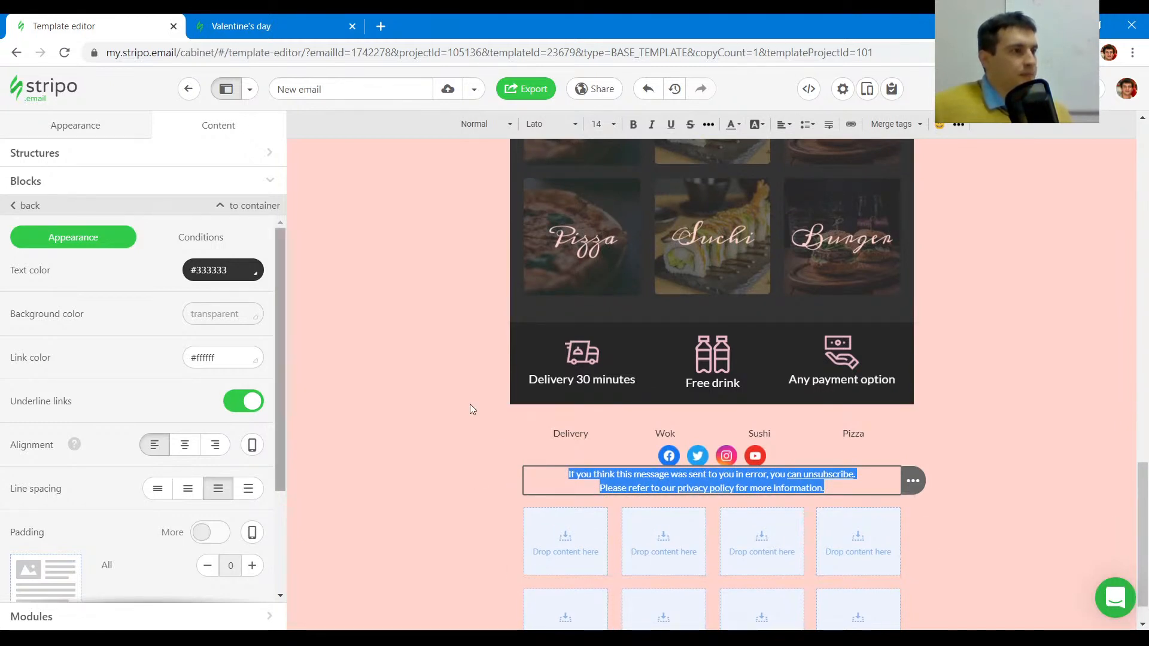
- Try link color #333333 without underlining on the footer's unsubscribe and privacy policy text
click(234, 348)
click(233, 354)
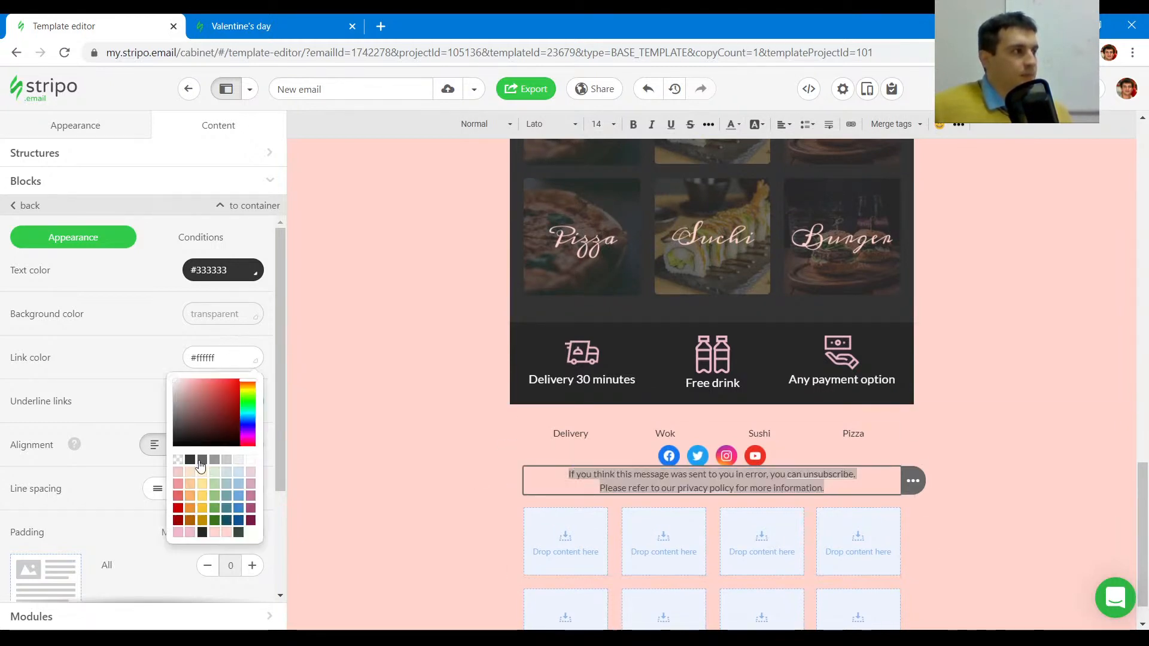
click(191, 460)
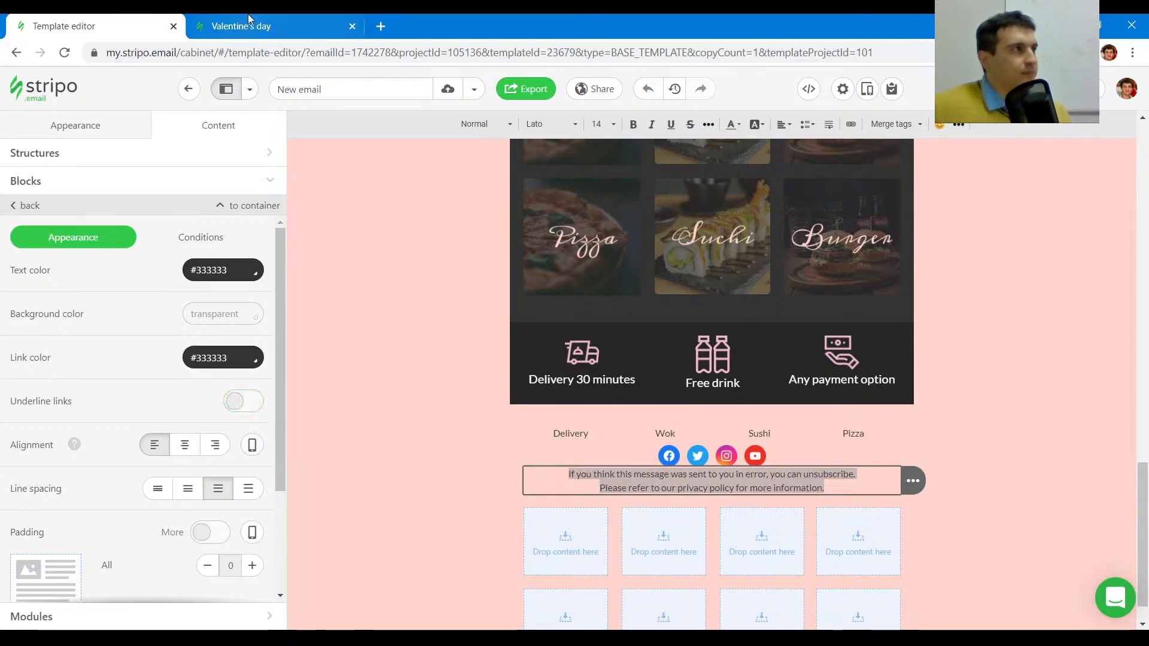
- Look up the unsubscribe link's color on the Valentine's day page and set the footer text's link color to #3D85C6
click(248, 19)
click(858, 410)
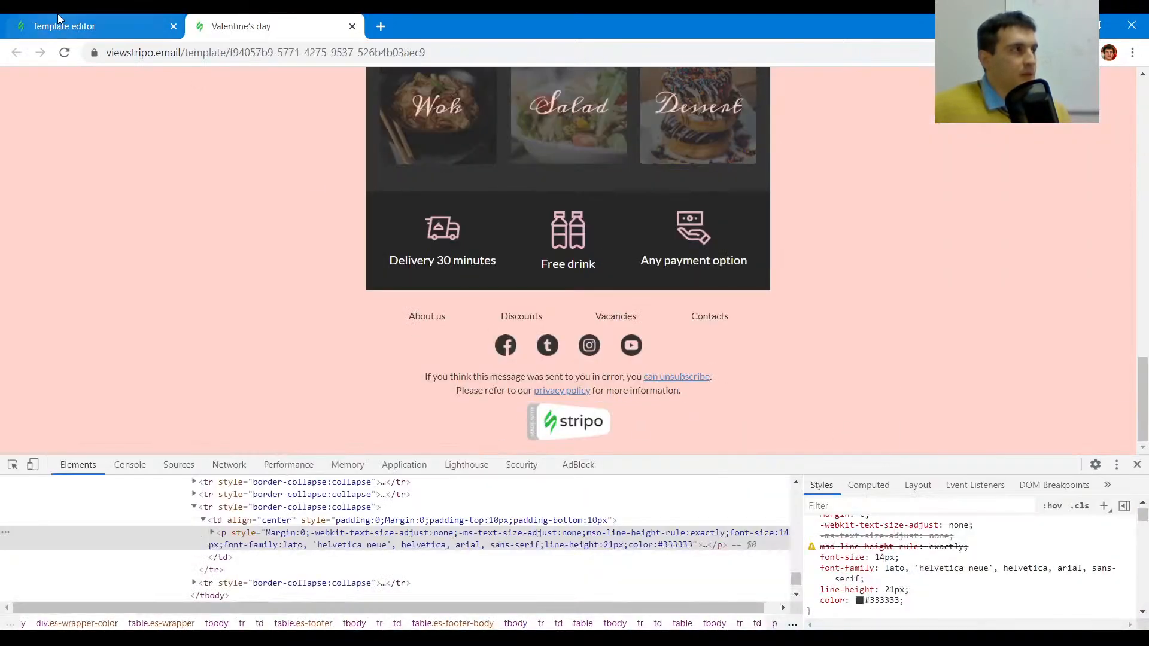
click(90, 26)
click(230, 354)
key(ctrl+Tab)
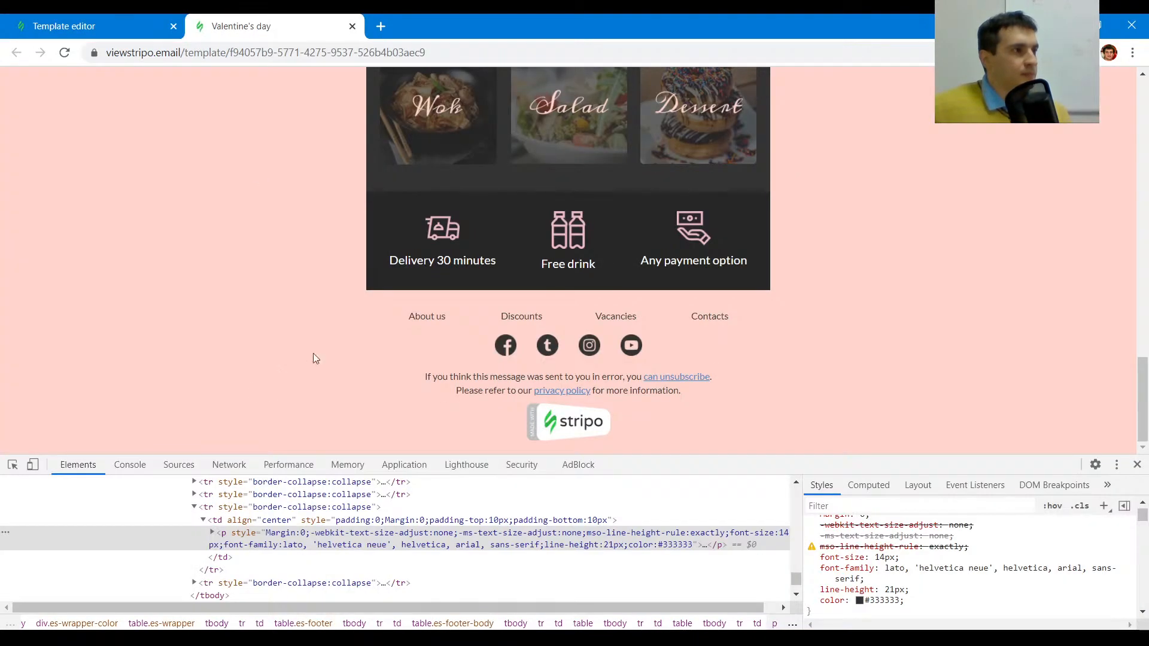
click(12, 464)
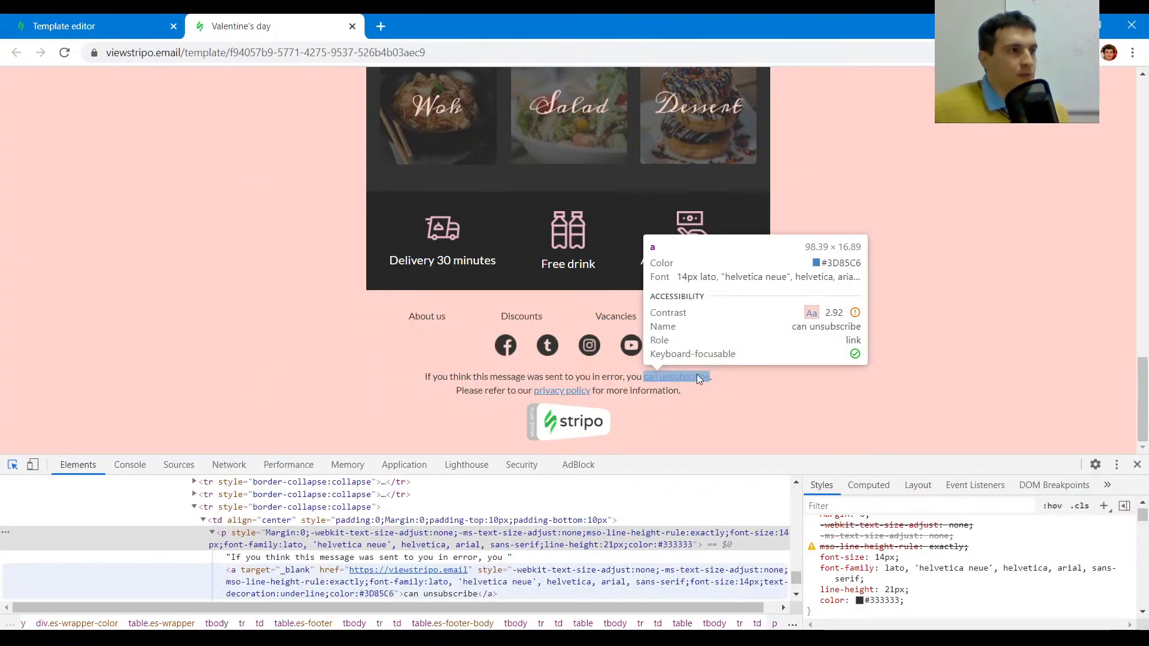
click(698, 379)
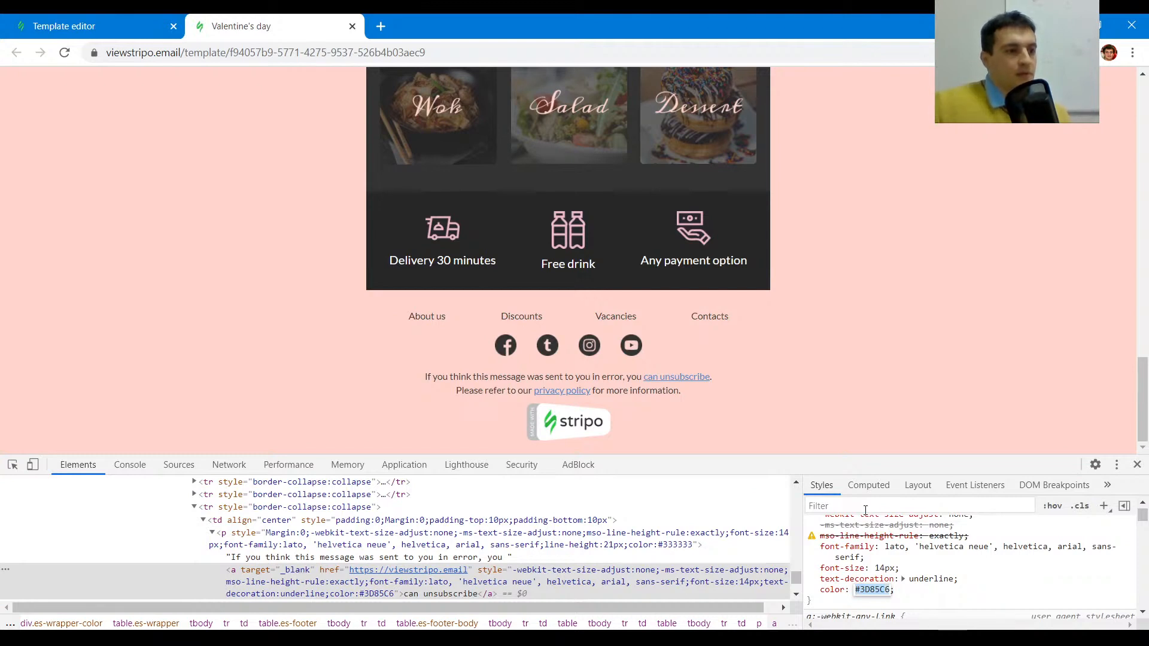
click(96, 26)
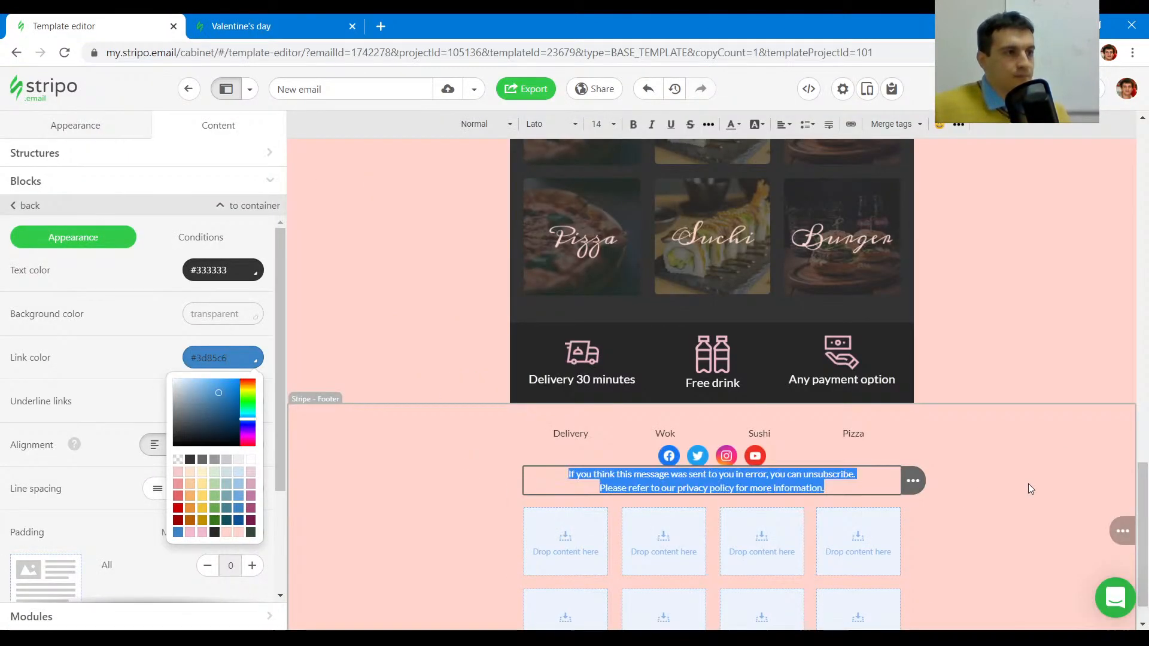
click(967, 549)
- Compare the links with the Valentine's day page and turn on link underlining for the footer text
key(ctrl+Tab)
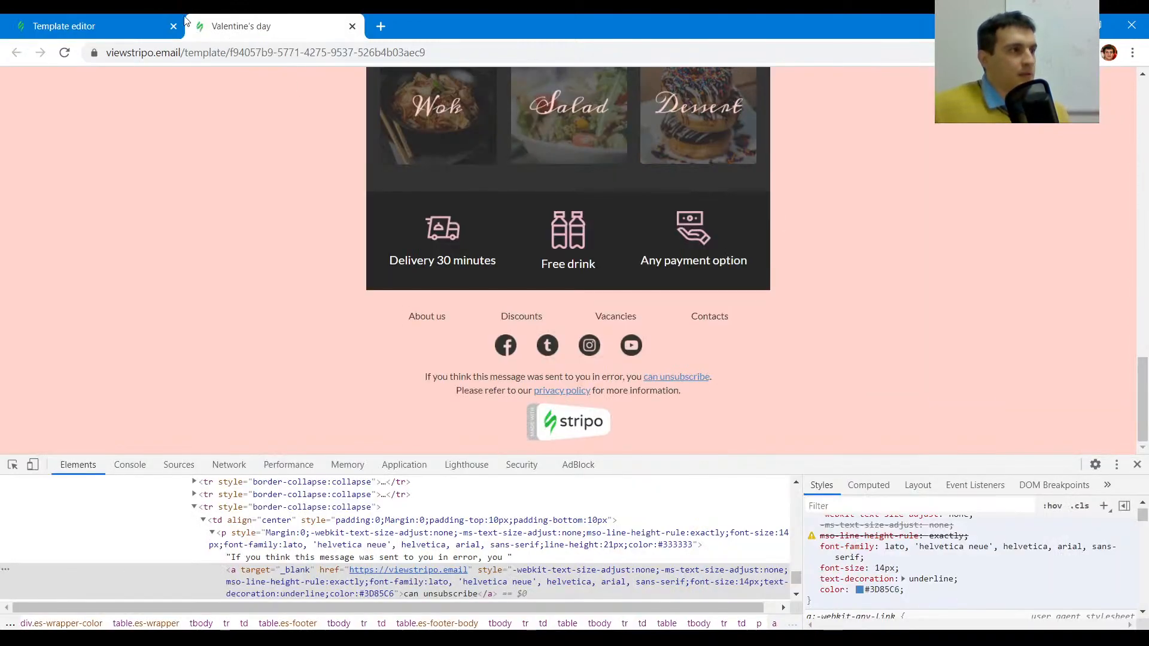
key(ctrl+Tab)
click(827, 474)
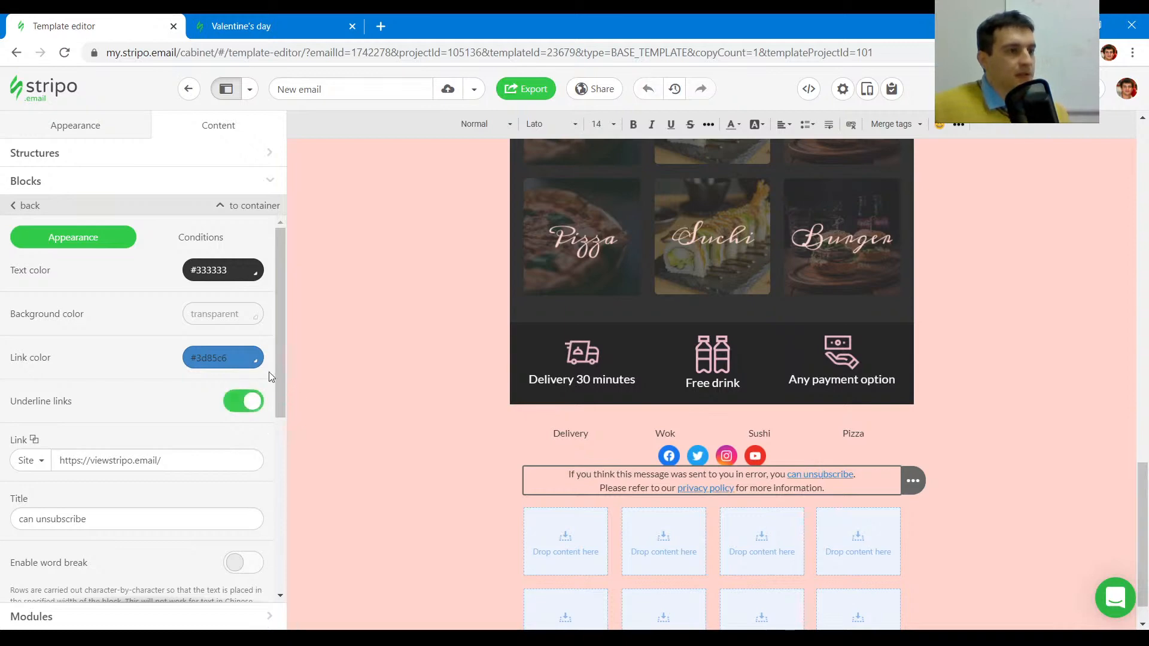
- Inspect the footer spacing on the Valentine's day page and set the footer menu's top padding to 10
key(ctrl+Tab)
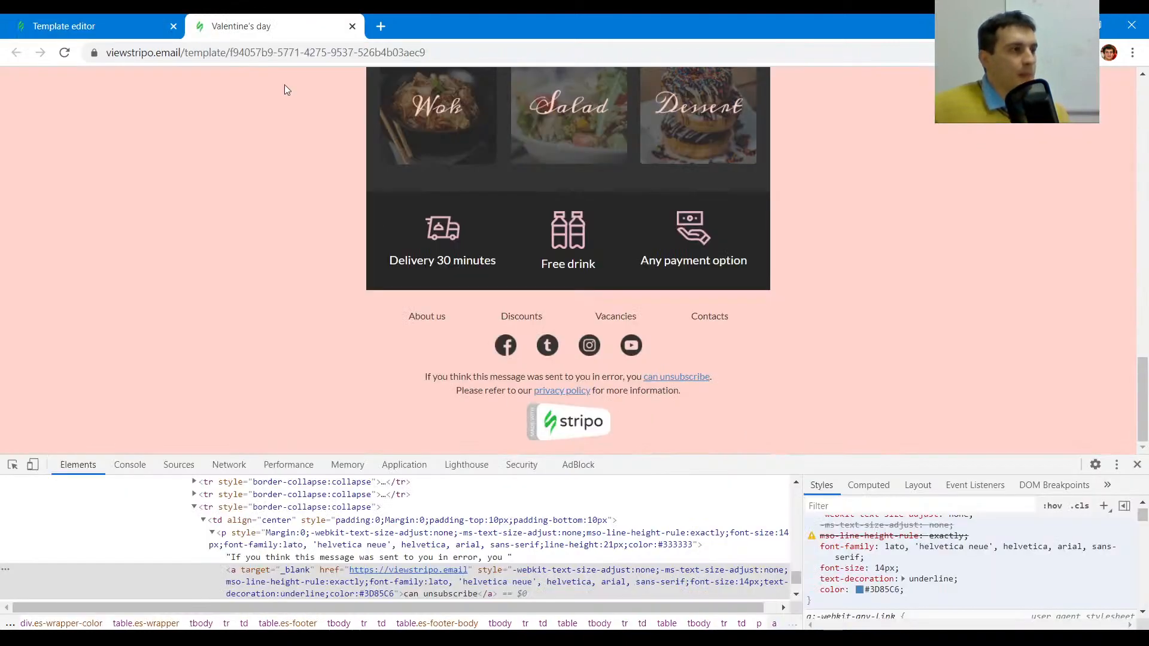
click(12, 465)
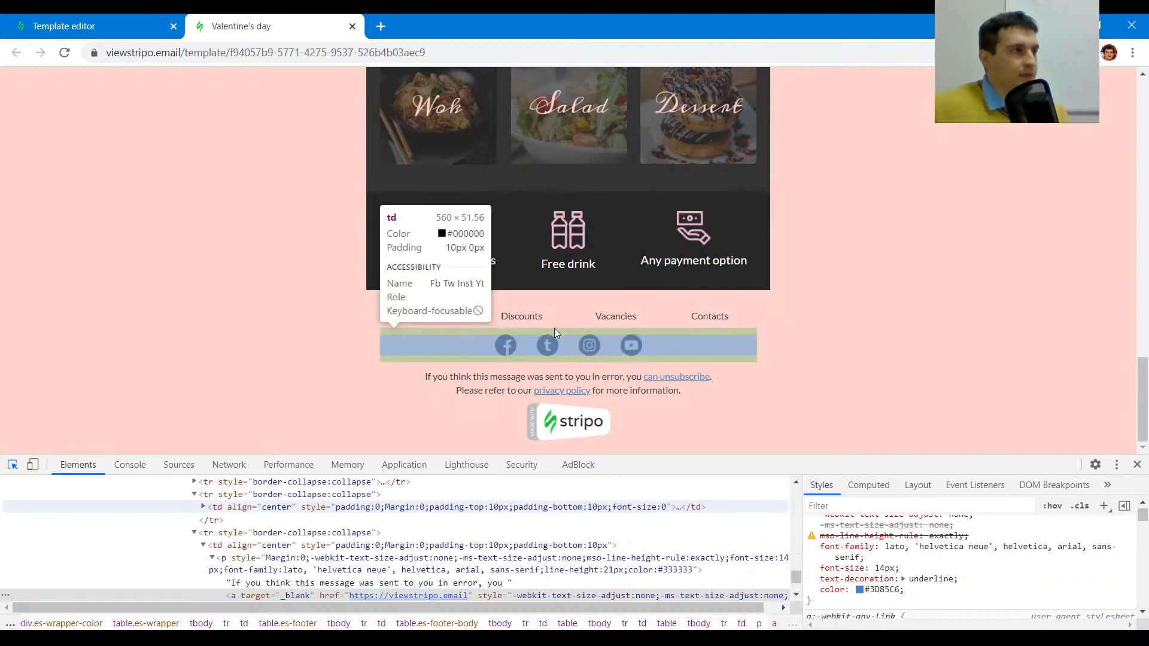
click(12, 18)
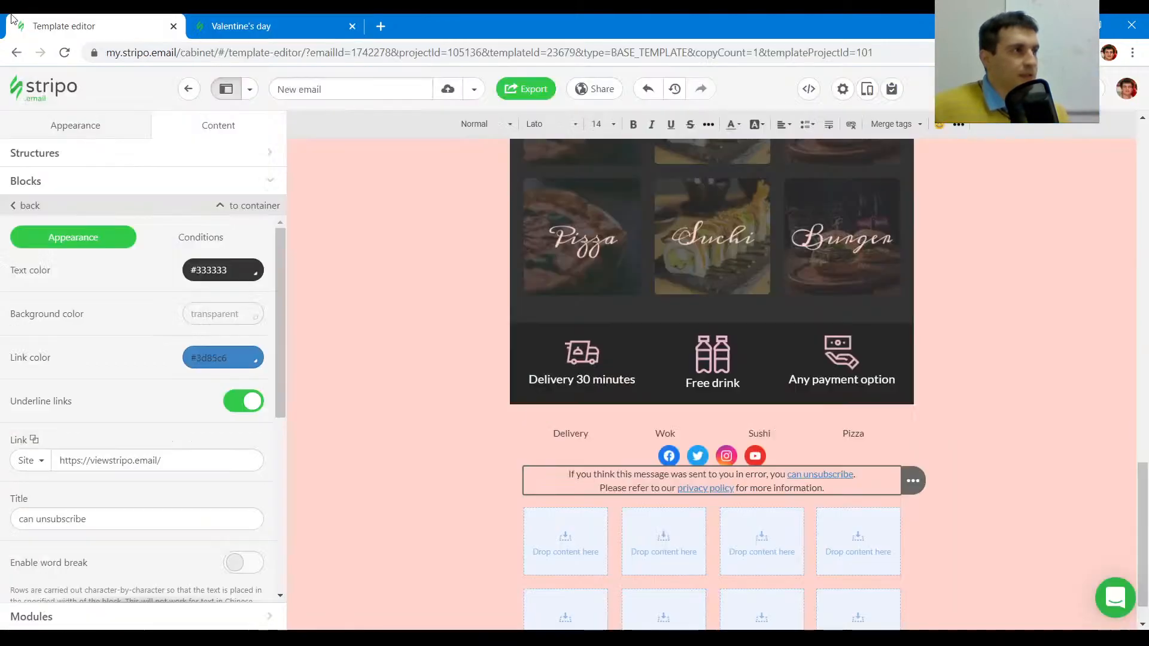
click(669, 422)
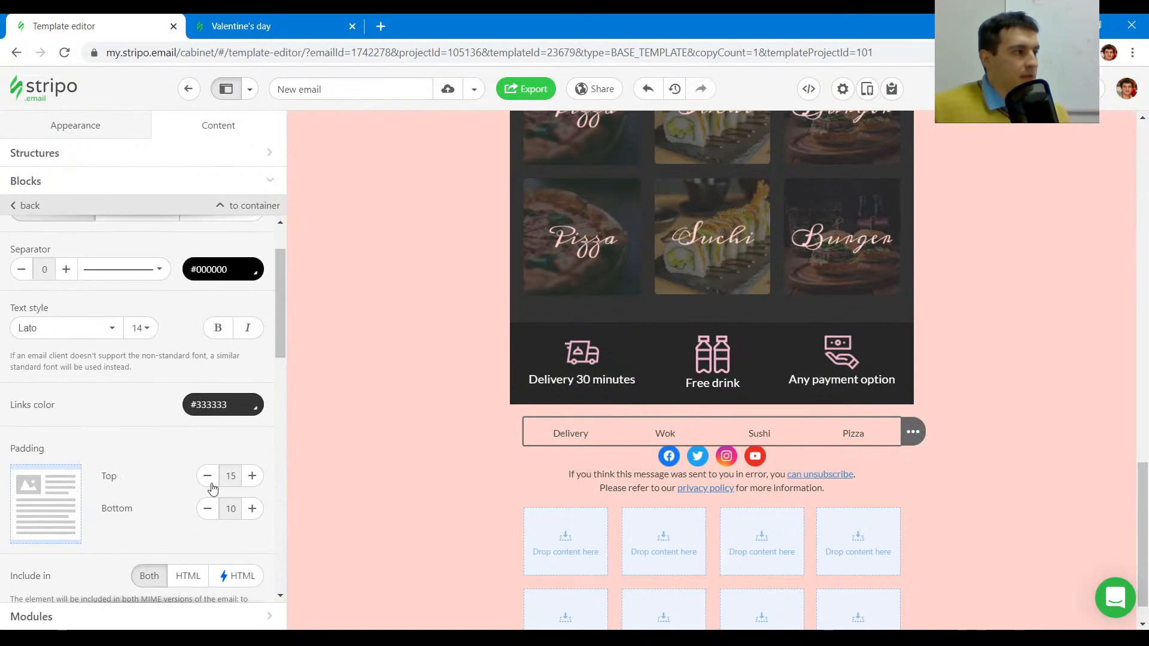
click(207, 484)
click(207, 483)
click(205, 482)
click(202, 482)
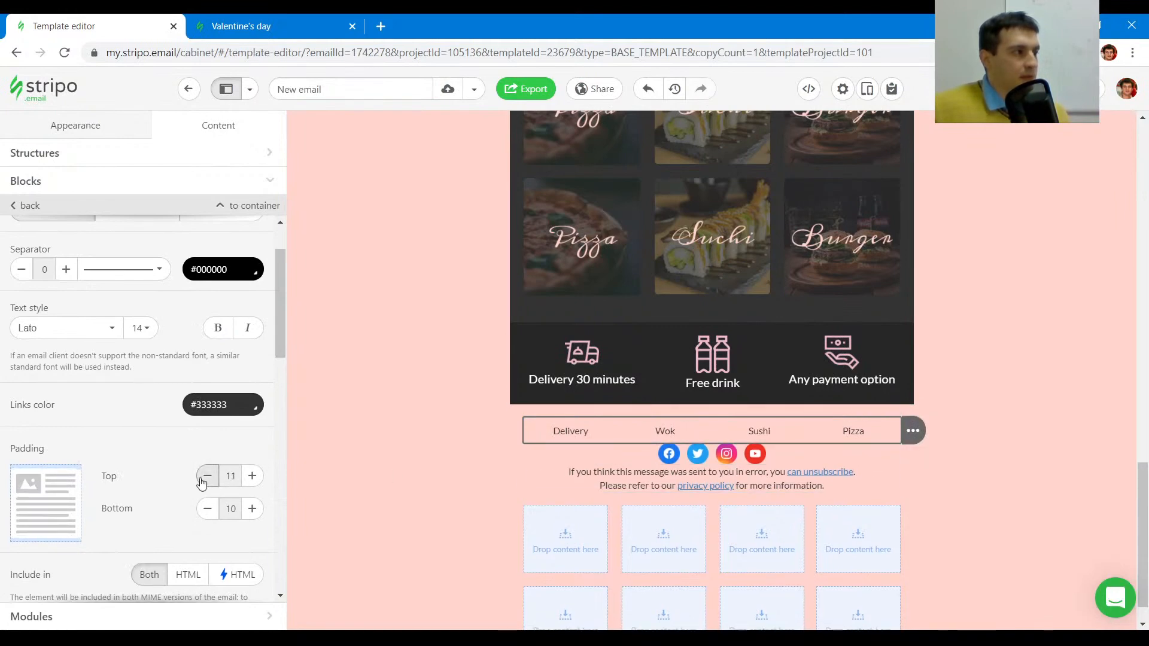
click(202, 482)
- Check the social icons against the Valentine's day page and set the social block's top and bottom padding to 10
click(602, 449)
key(ctrl+Tab)
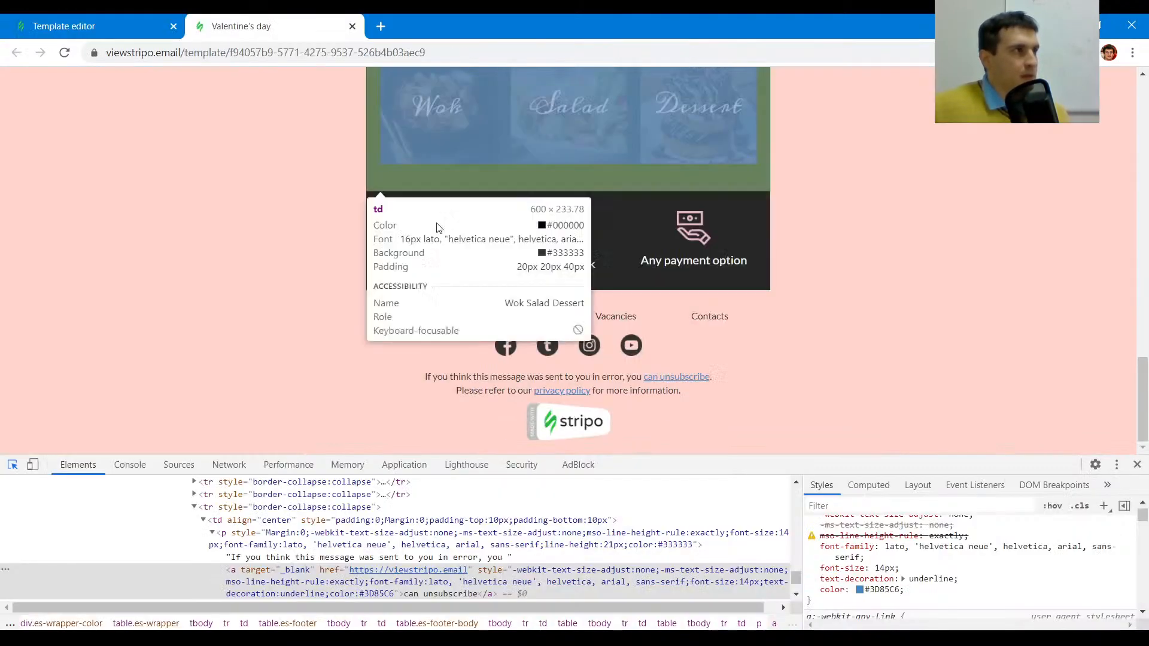
key(ctrl+Tab)
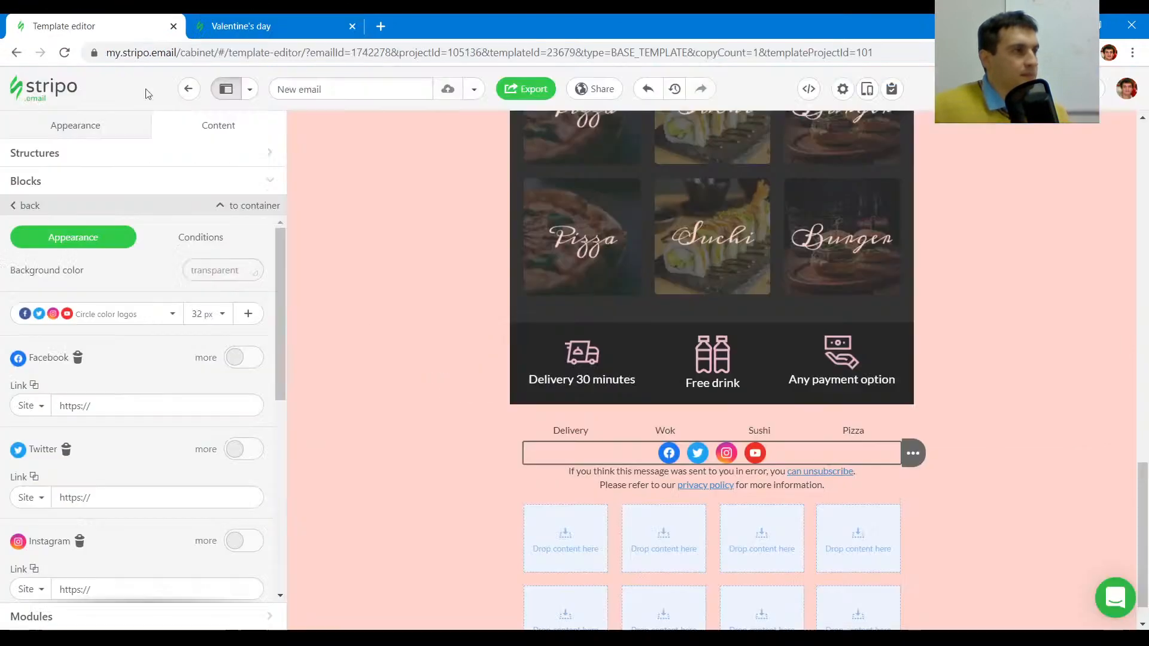
scroll(166, 465, down, 5)
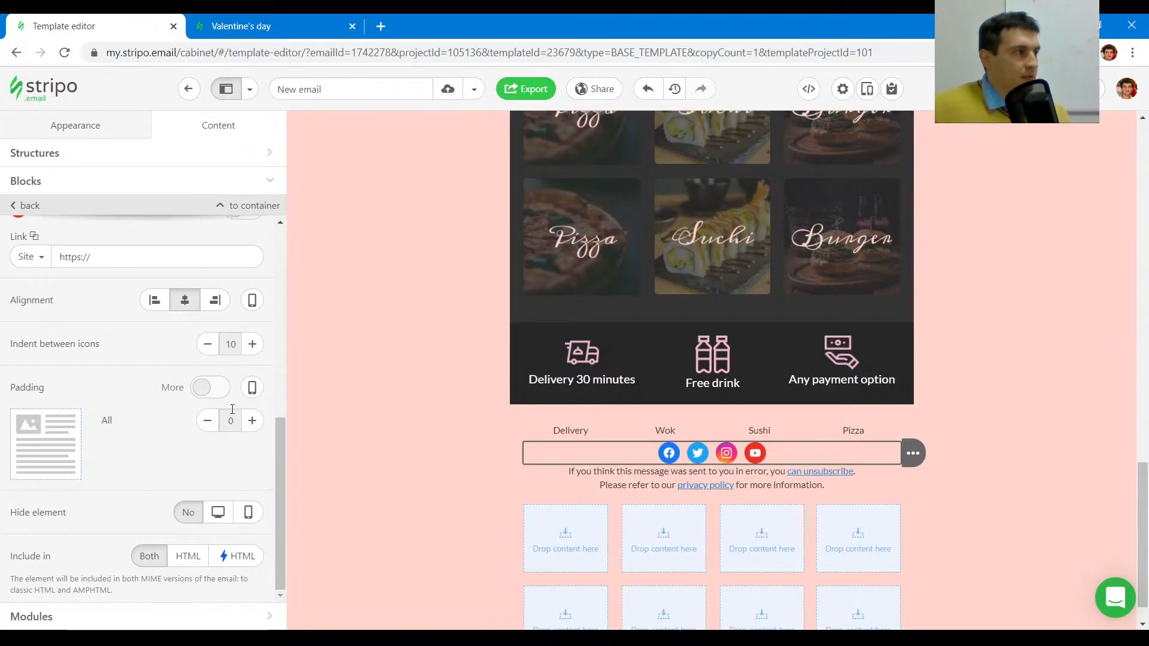
click(210, 387)
click(252, 486)
click(252, 519)
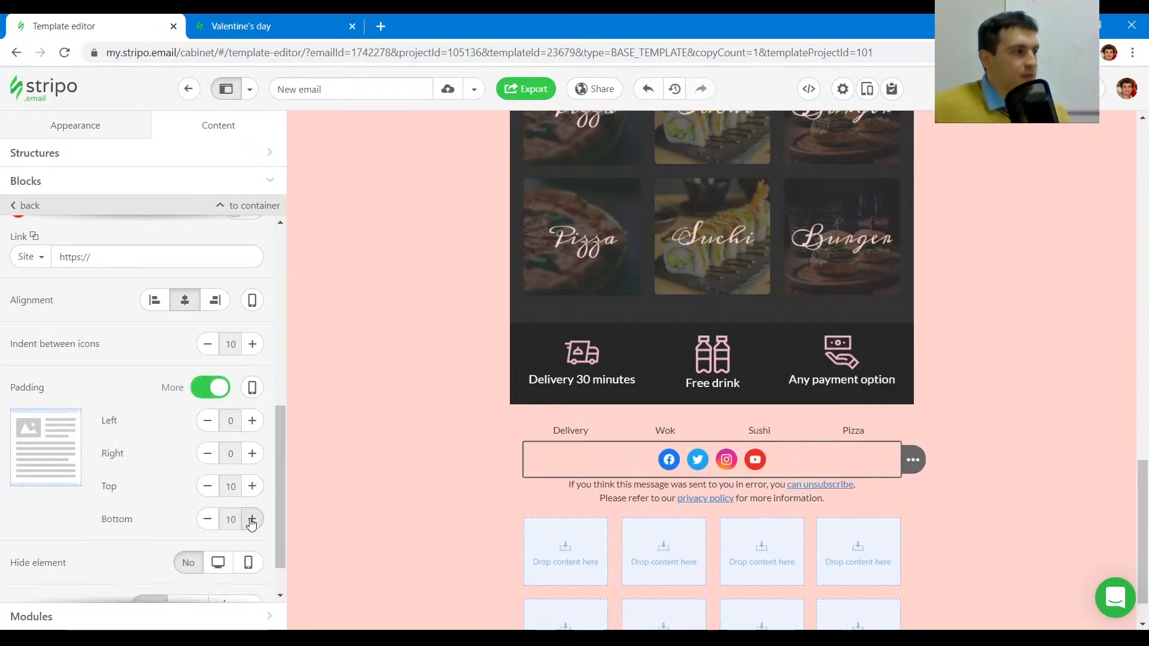
- Set the top and bottom padding of the footer's unsubscribe text block to 10
click(598, 497)
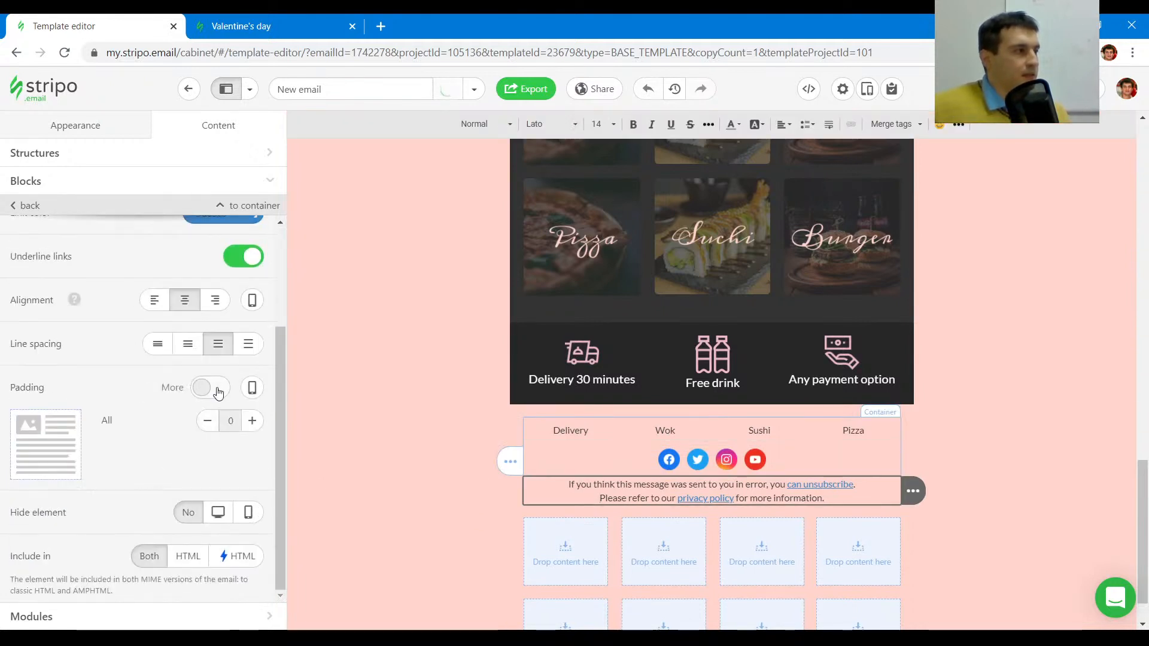
click(217, 392)
click(252, 436)
click(252, 469)
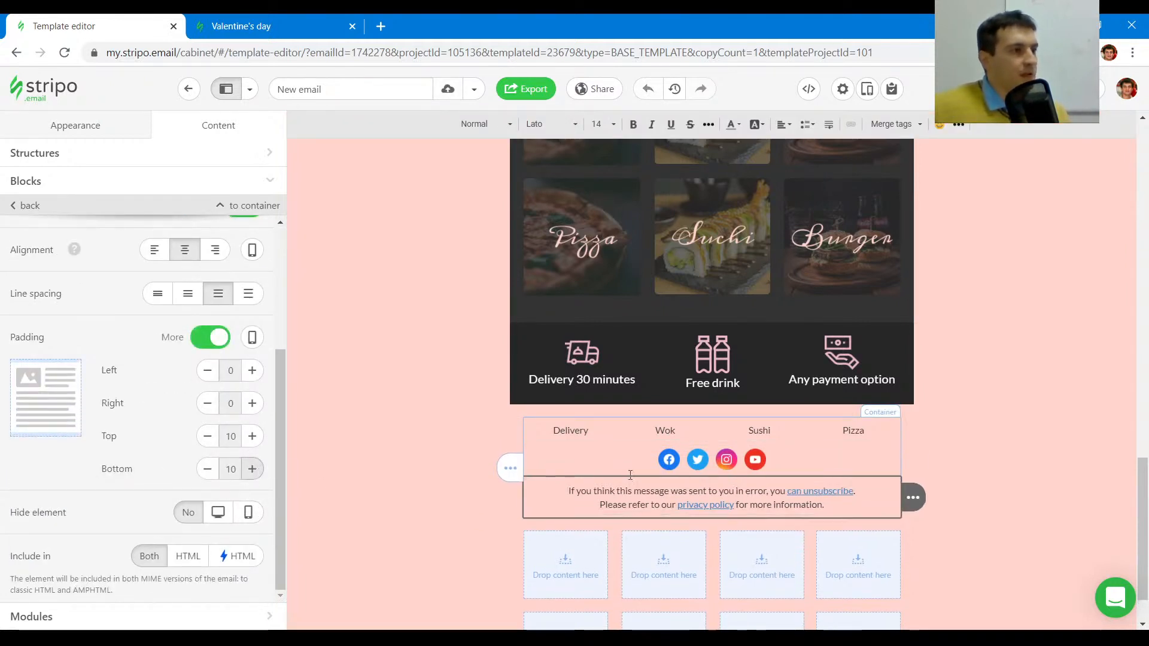
- Set the indent between the footer's social icons to 20, comparing their spacing with the Valentine's day page
click(251, 26)
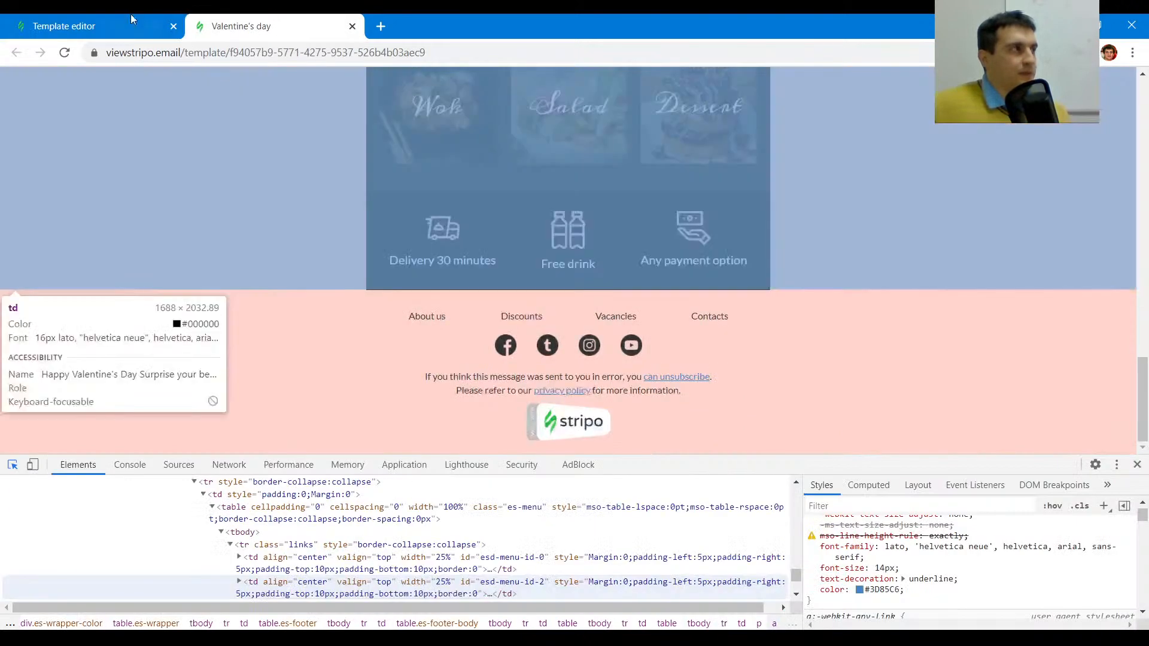
click(89, 26)
click(598, 461)
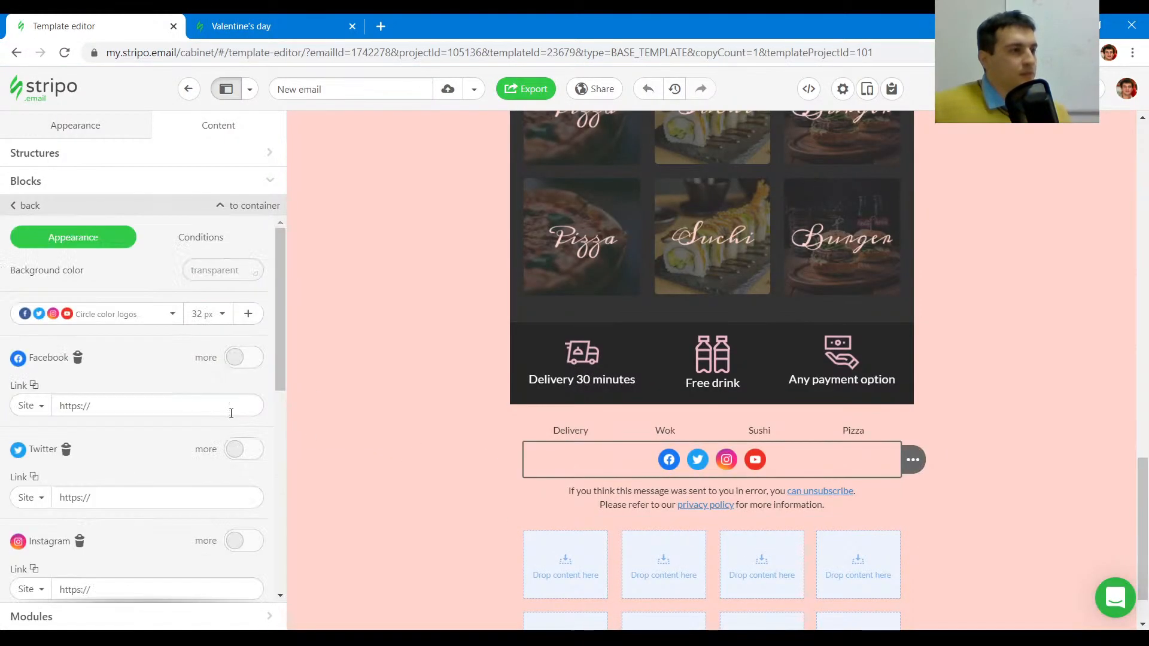
scroll(231, 413, down, 8)
click(252, 294)
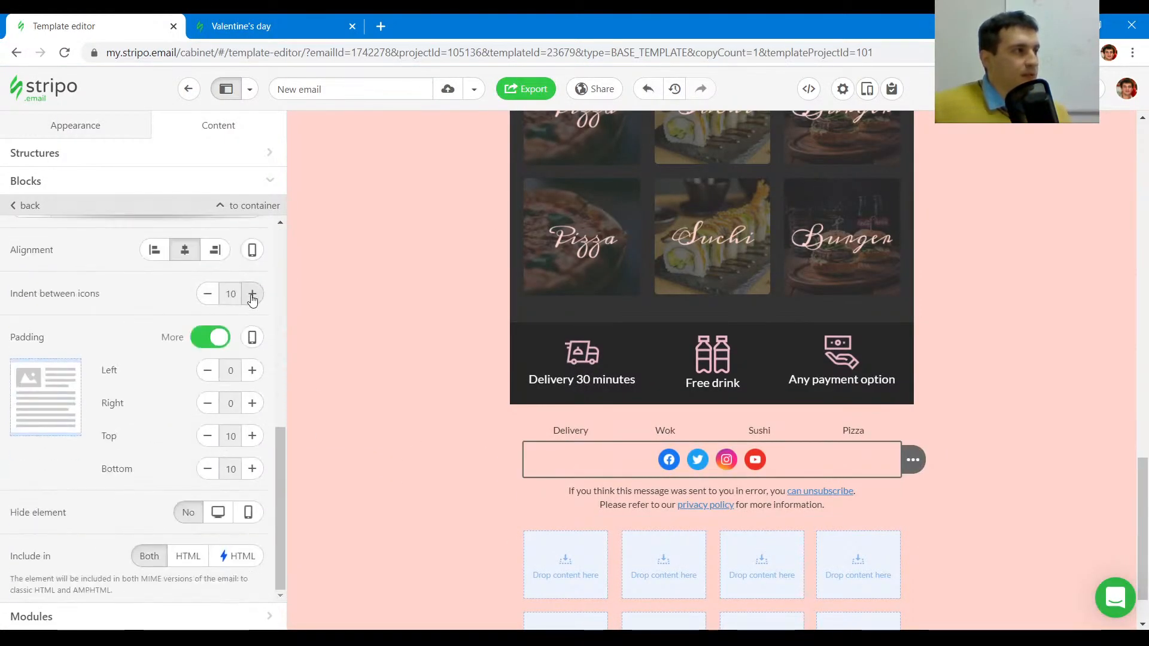
click(252, 294)
click(241, 26)
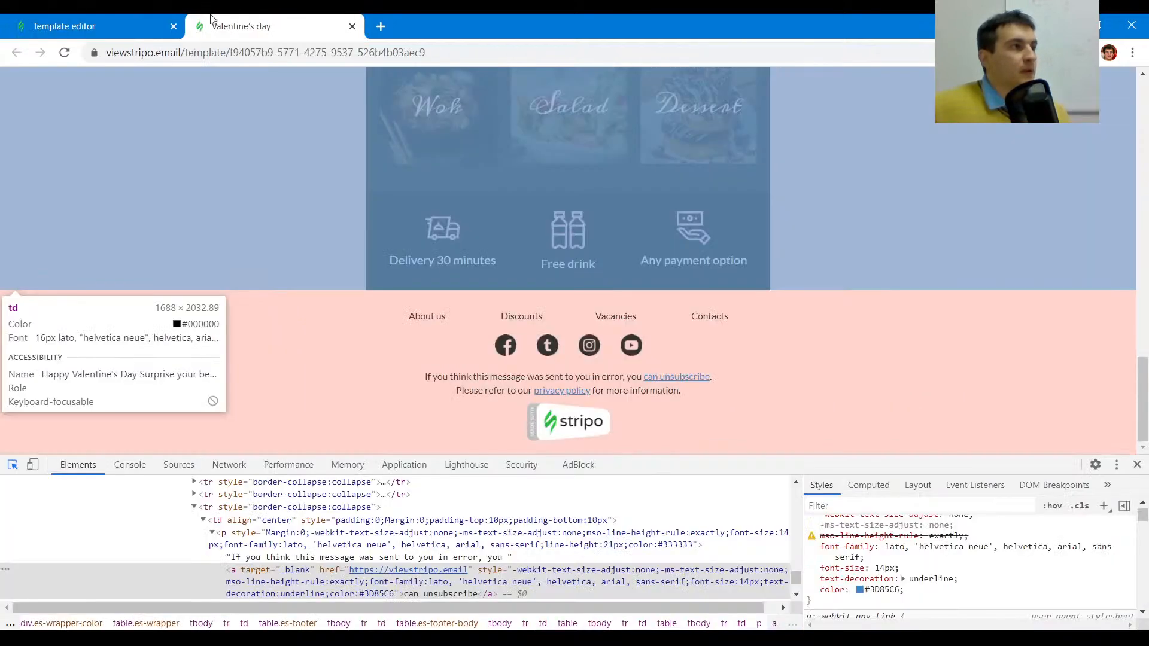
click(89, 26)
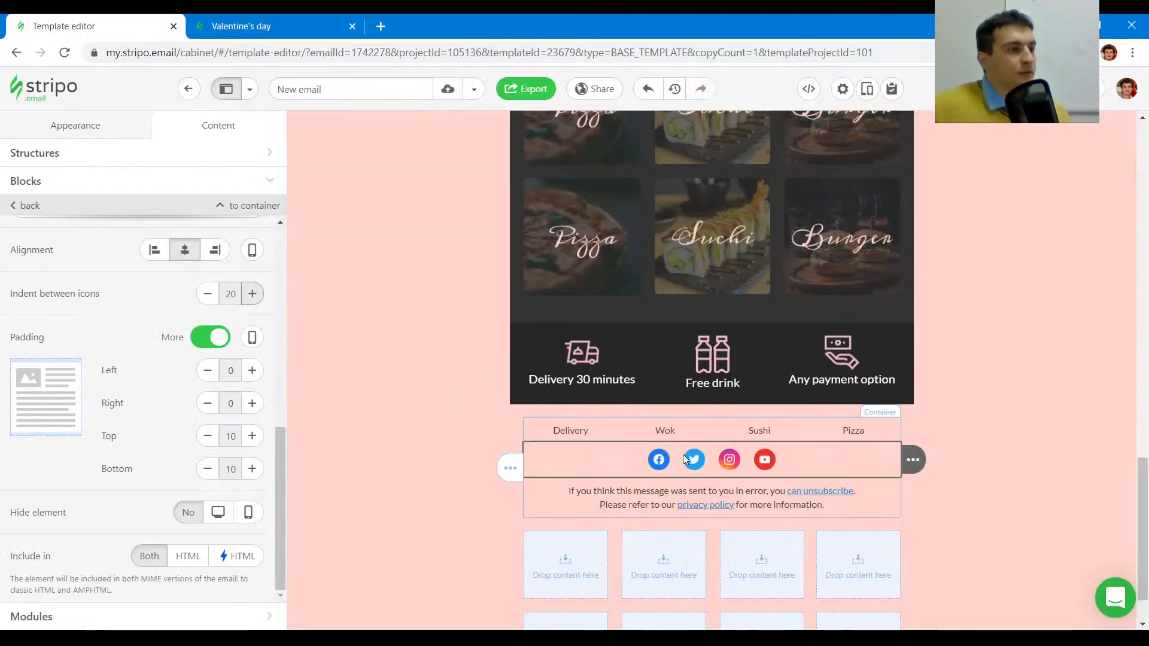
- Look through the social icon styles and switch the footer's social block to Custom icons
scroll(149, 380, up, 8)
click(108, 312)
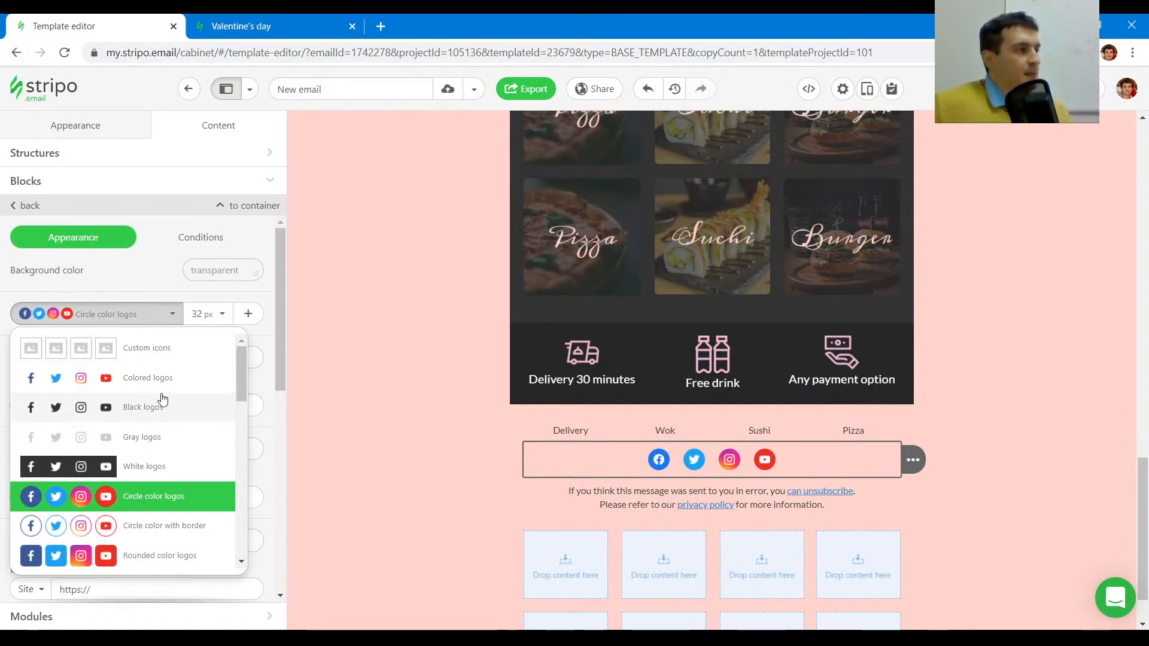
scroll(164, 430, down, 6)
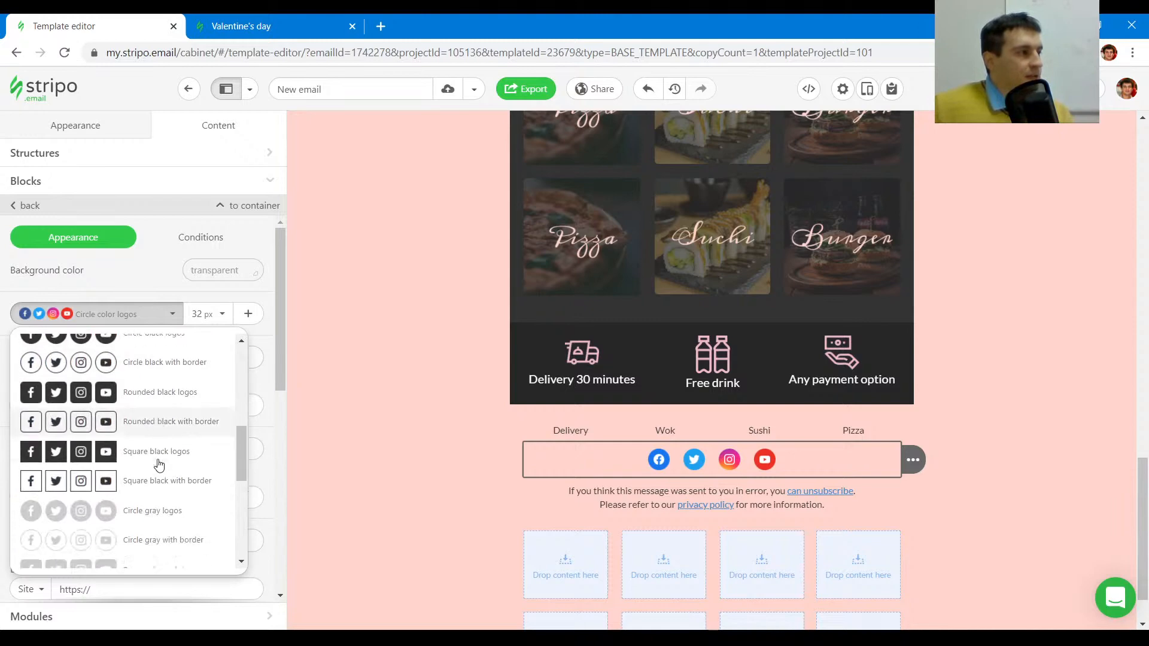
scroll(158, 465, down, 5)
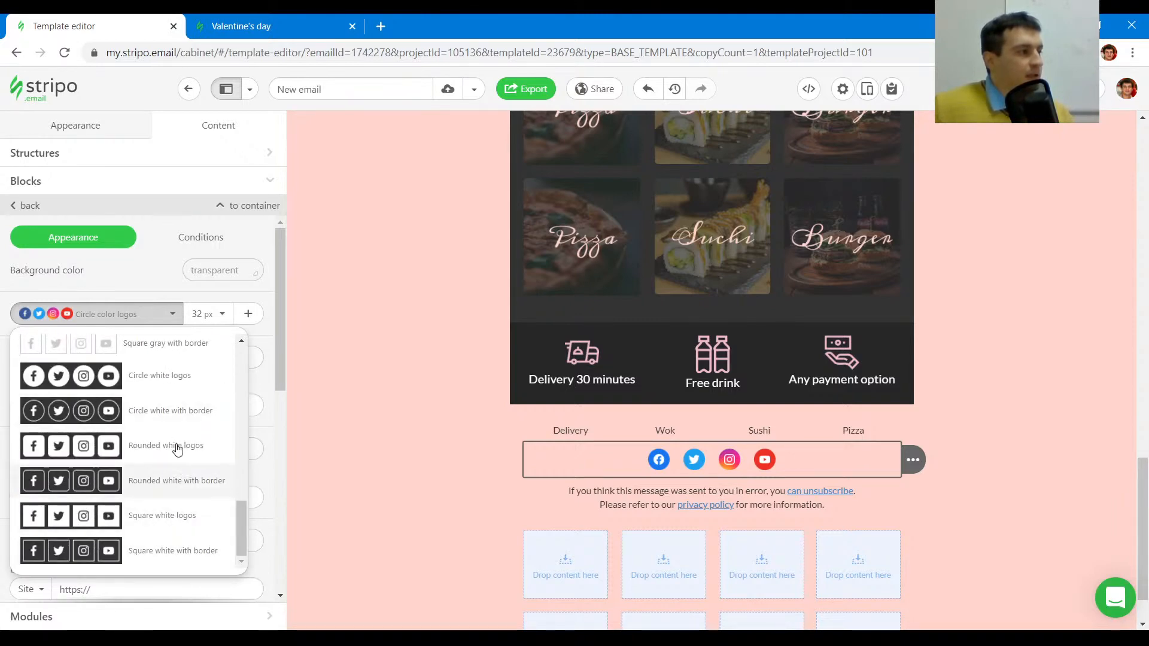
scroll(173, 455, up, 11)
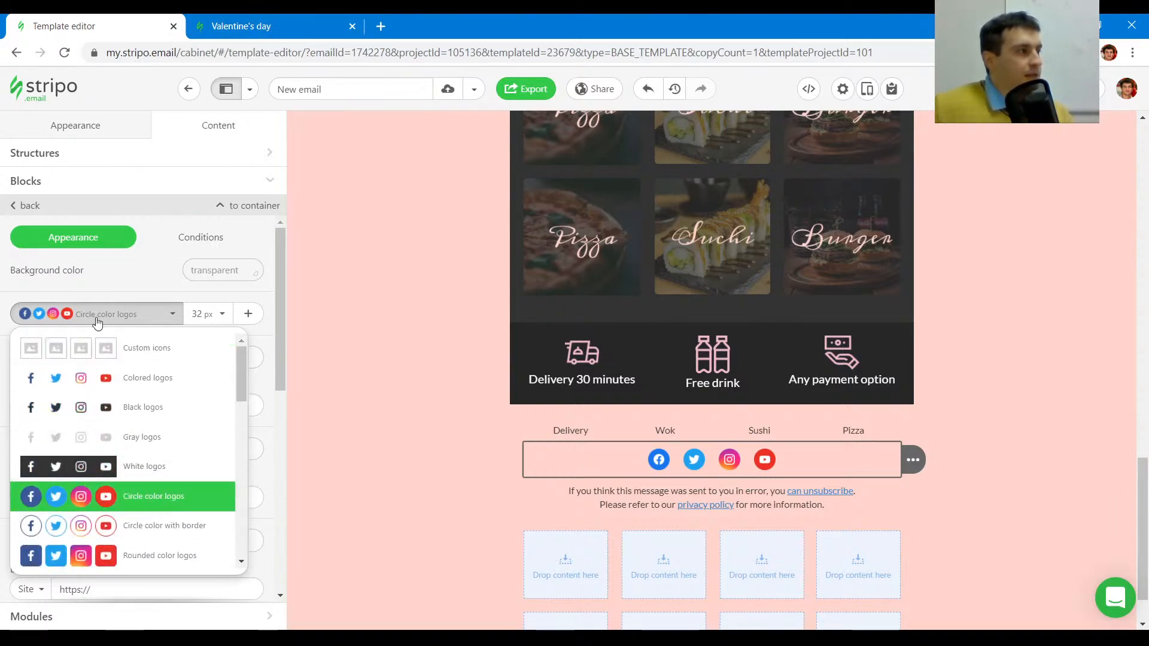
click(163, 356)
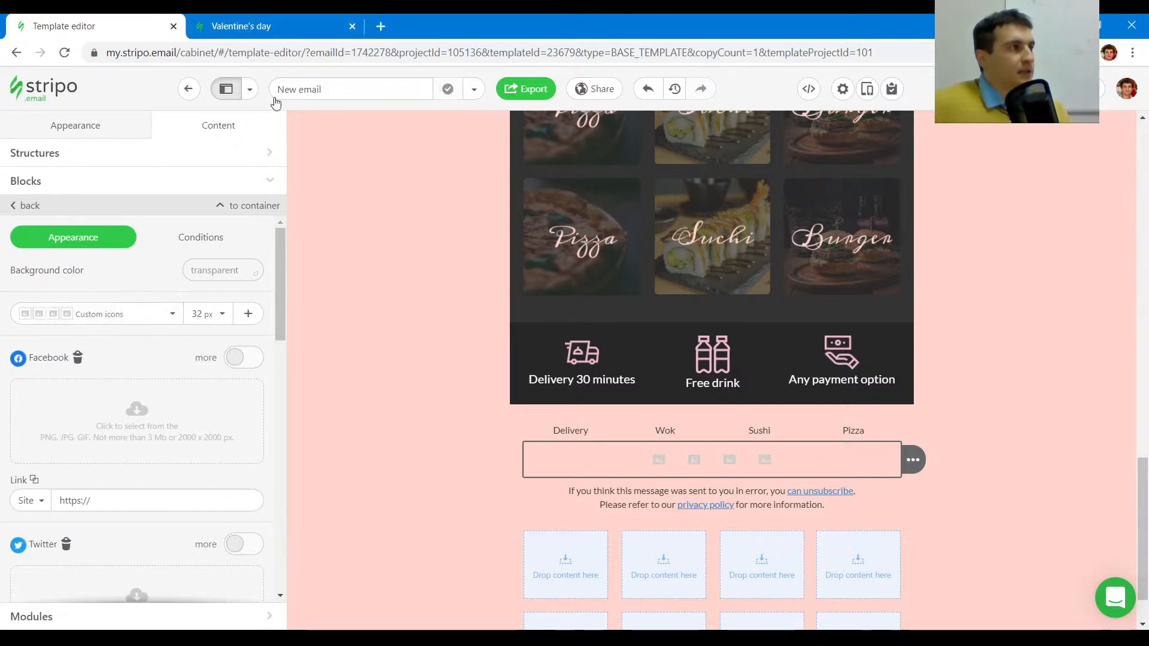
- Copy the Facebook icon's image URL from the Valentine's day page and use it as the Facebook custom icon, left as an external link
click(282, 27)
click(506, 345)
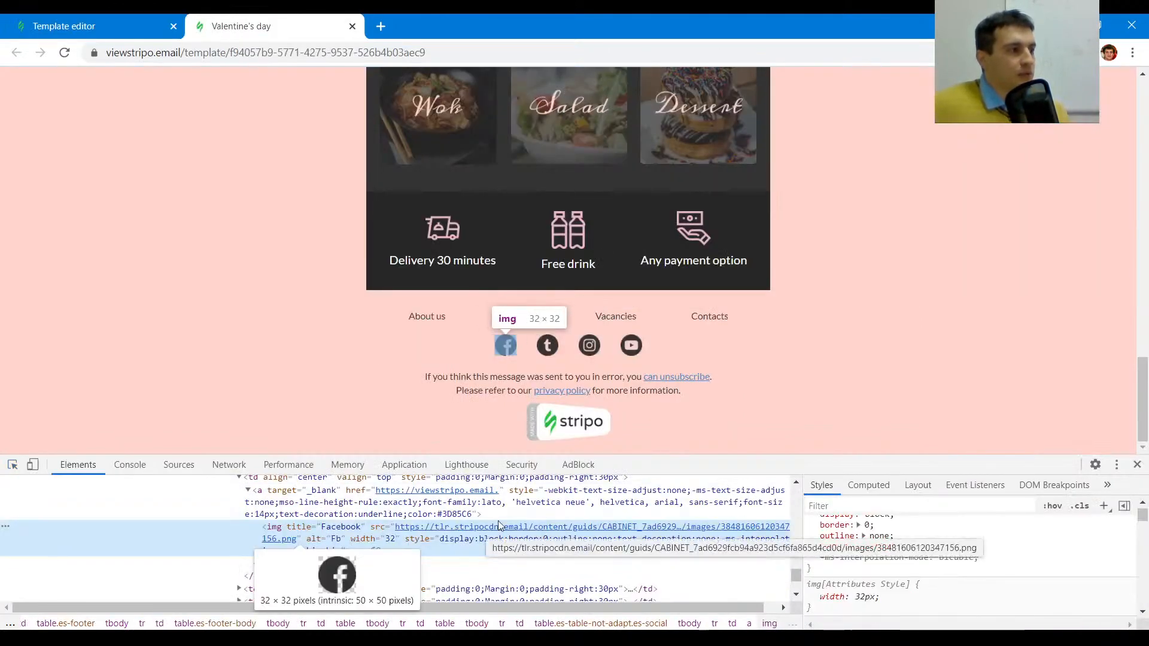
click(90, 26)
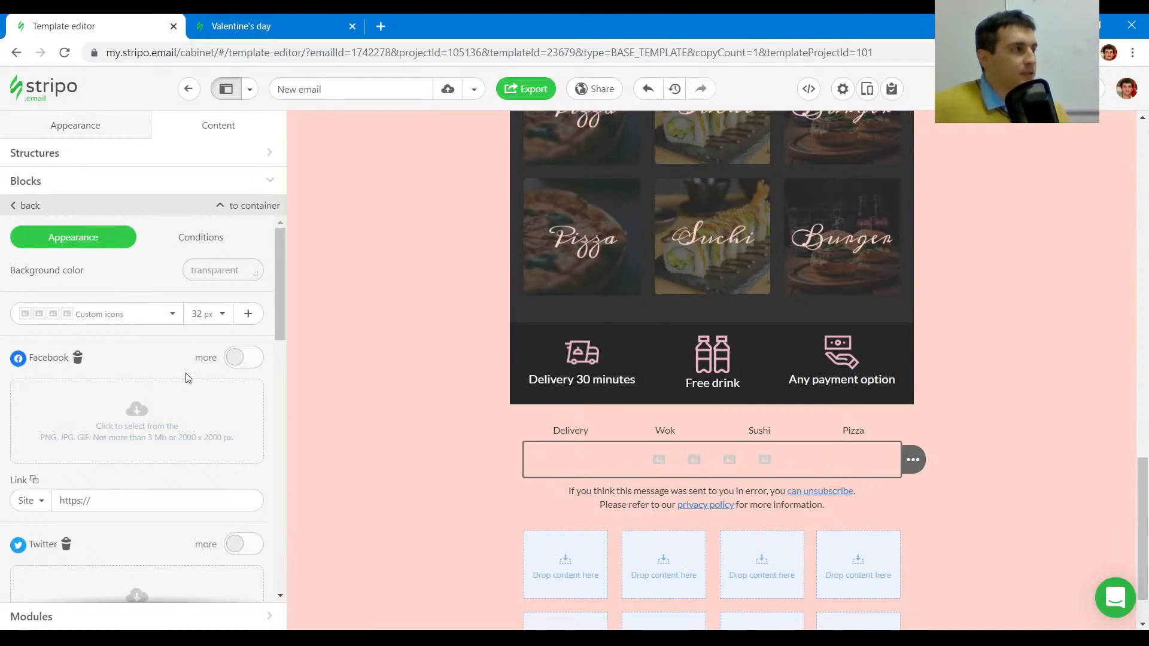
click(148, 419)
key(ctrl+v)
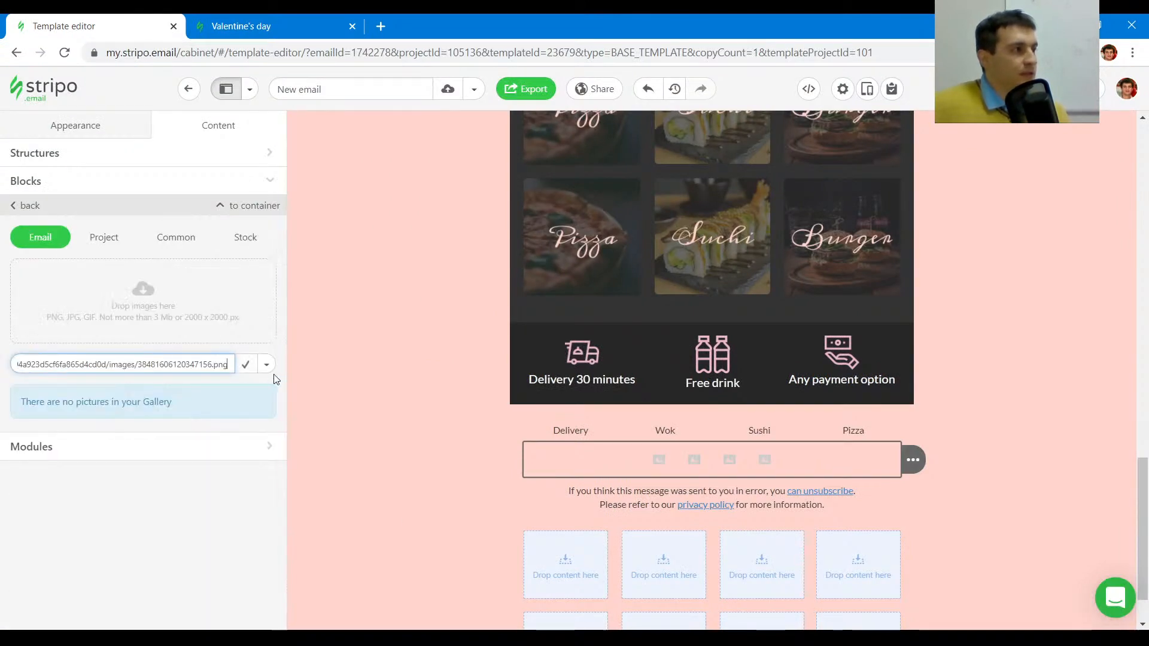
click(266, 364)
click(211, 406)
click(246, 364)
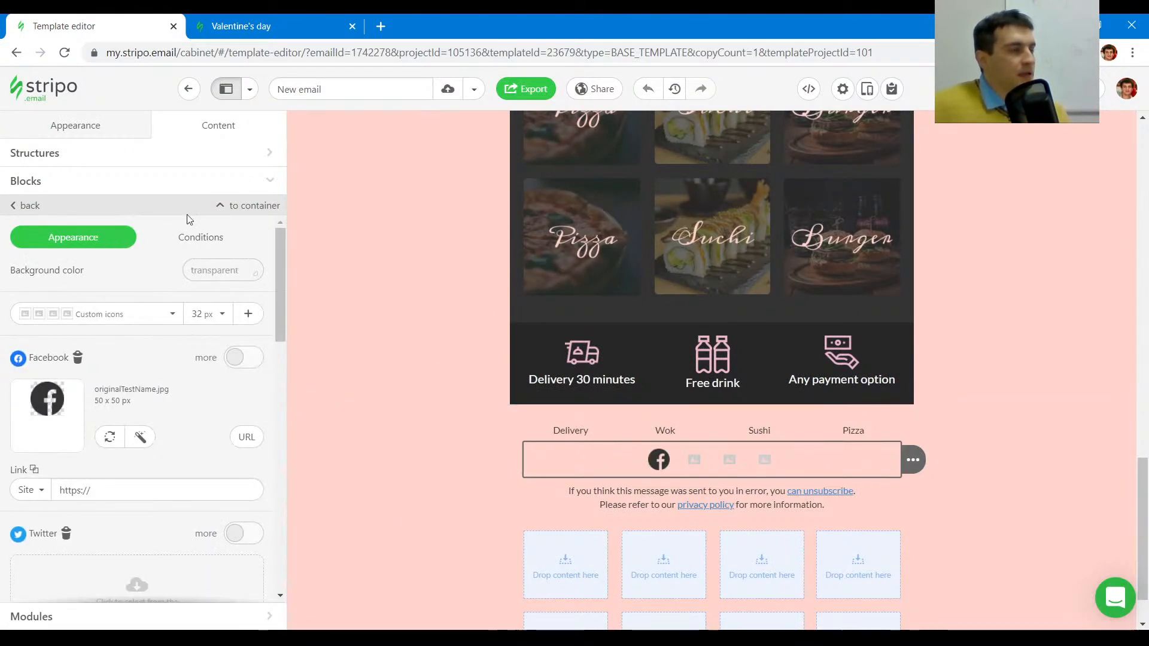
- Copy the Twitter icon's image URL from the Valentine's day page and set it as the Twitter custom icon, left as an external link
key(ctrl+Tab)
click(12, 464)
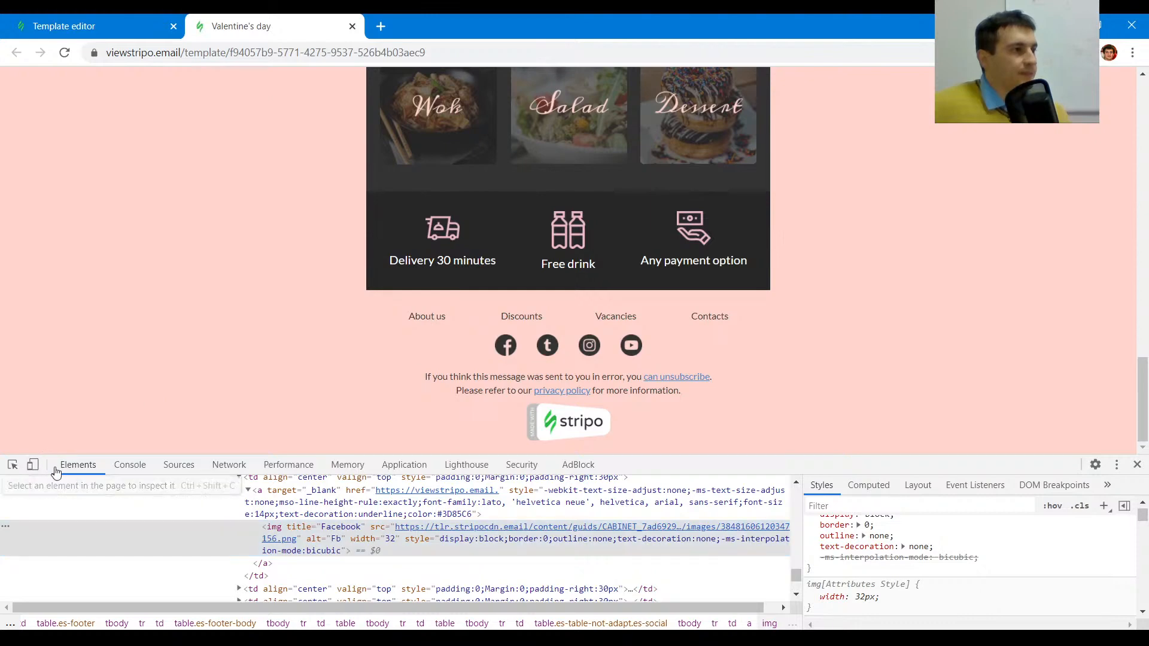
click(548, 345)
double_click(512, 526)
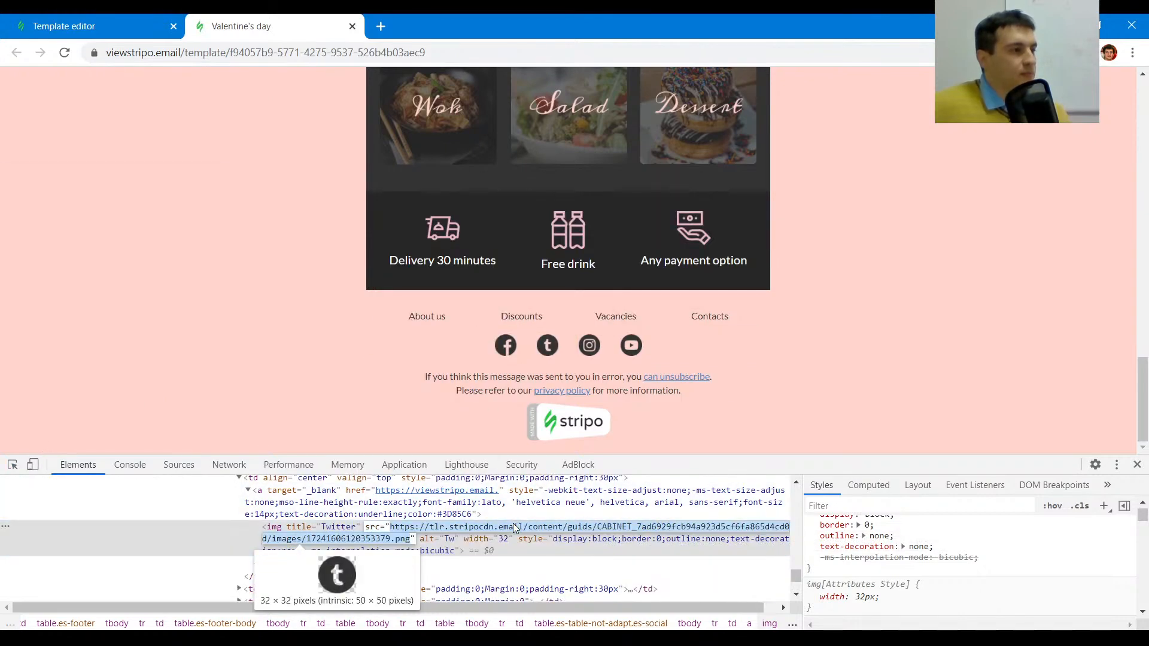
key(ctrl+Tab)
scroll(143, 490, down, 4)
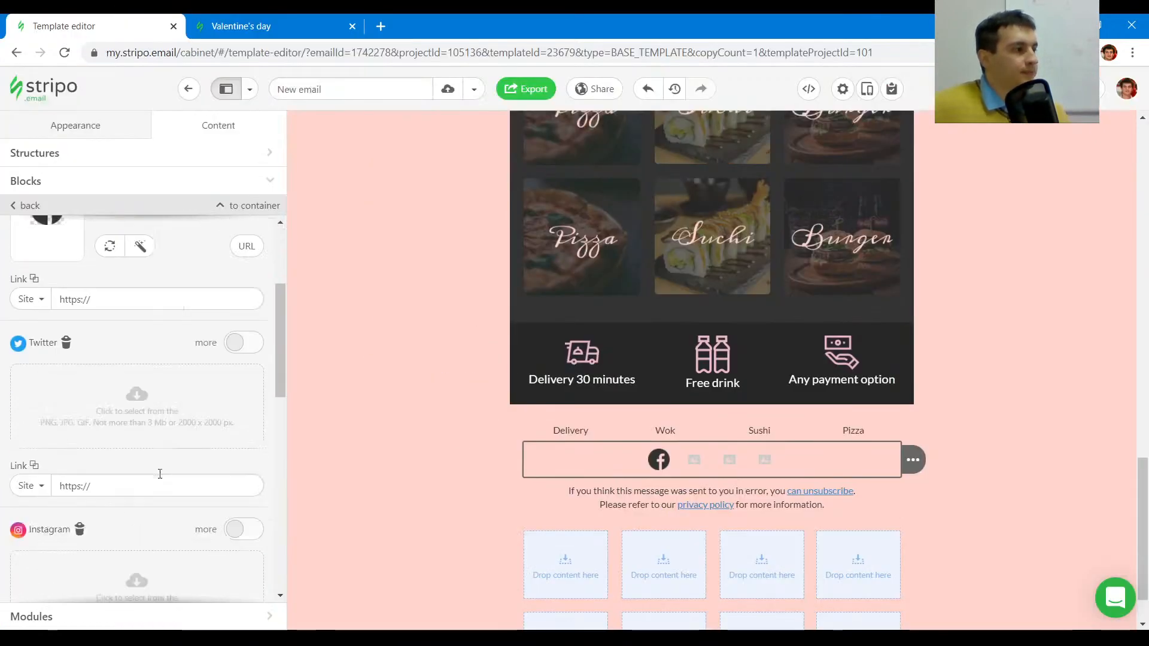
click(136, 380)
click(102, 365)
key(ctrl+v)
click(249, 366)
click(182, 407)
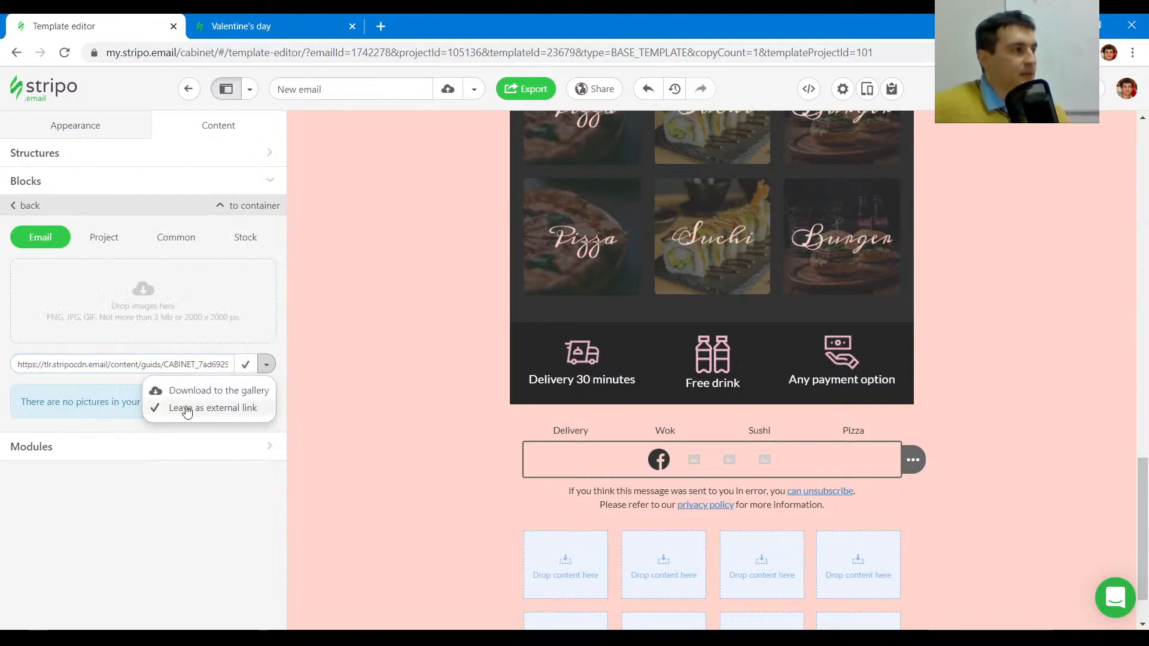
click(249, 367)
- Copy the Instagram icon's image URL from the Valentine's day page and set it as the Instagram custom icon, left as an external link
click(266, 26)
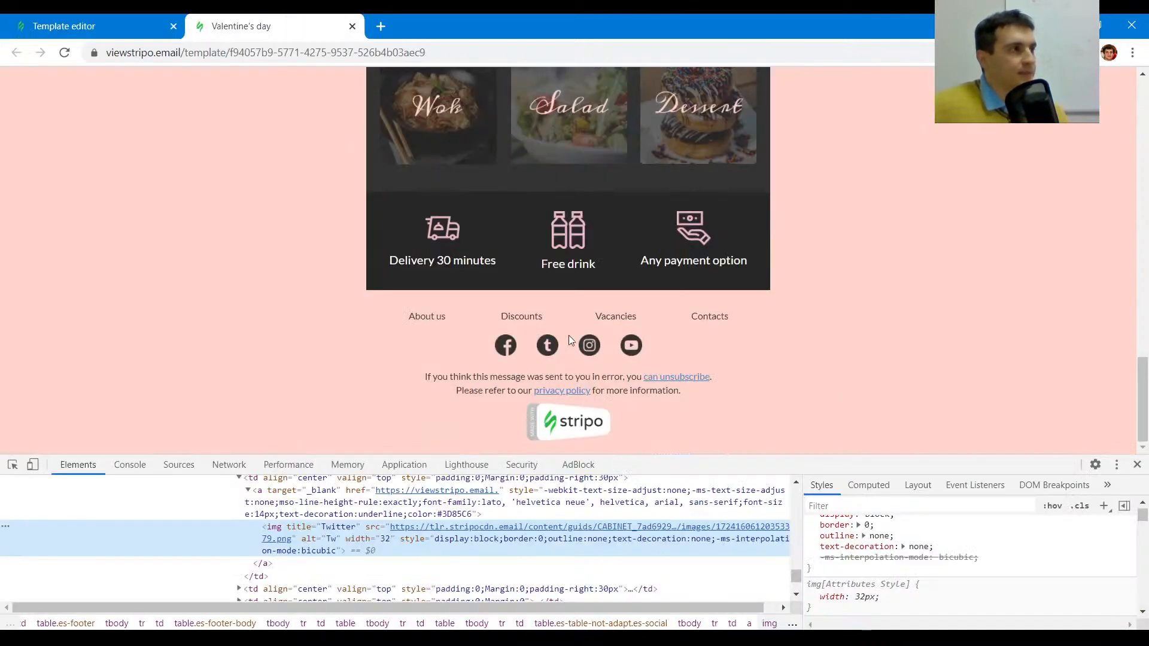
key(ctrl+shift+c)
click(588, 348)
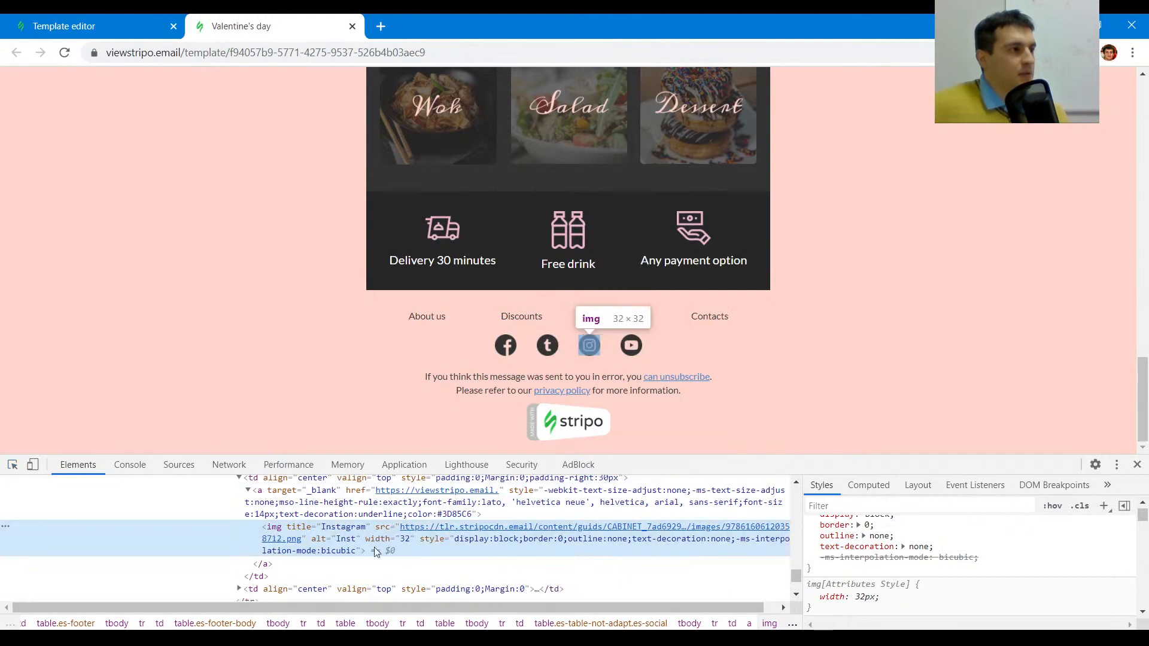
double_click(479, 527)
click(90, 26)
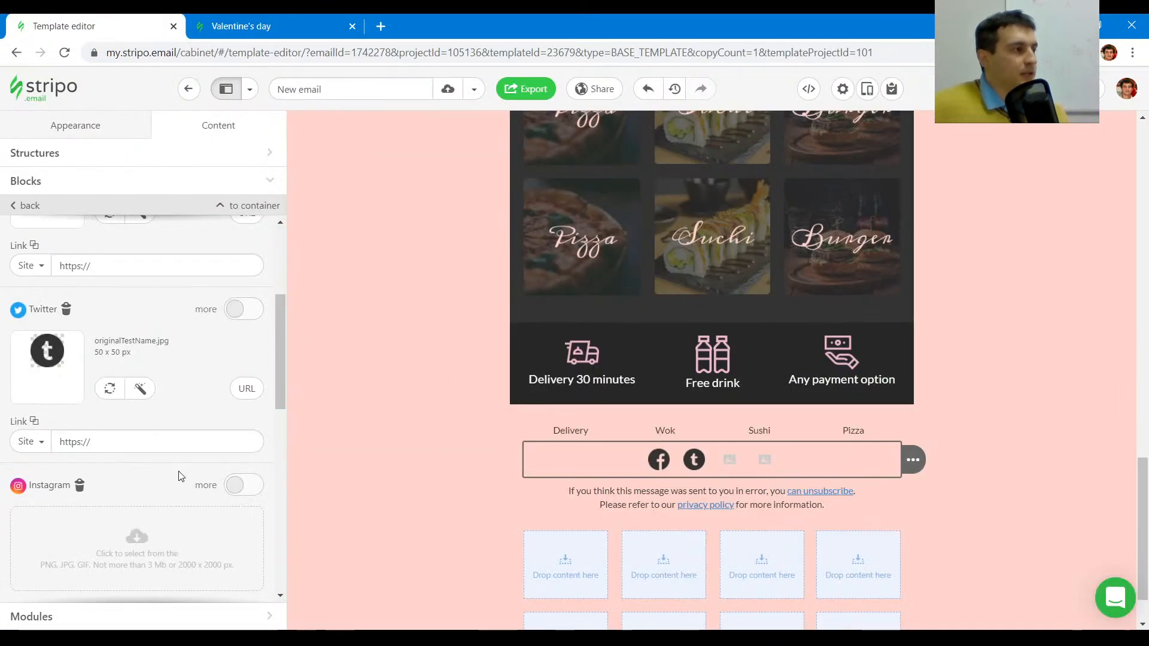
scroll(178, 476, down, 5)
click(130, 235)
click(159, 370)
key(ctrl+v)
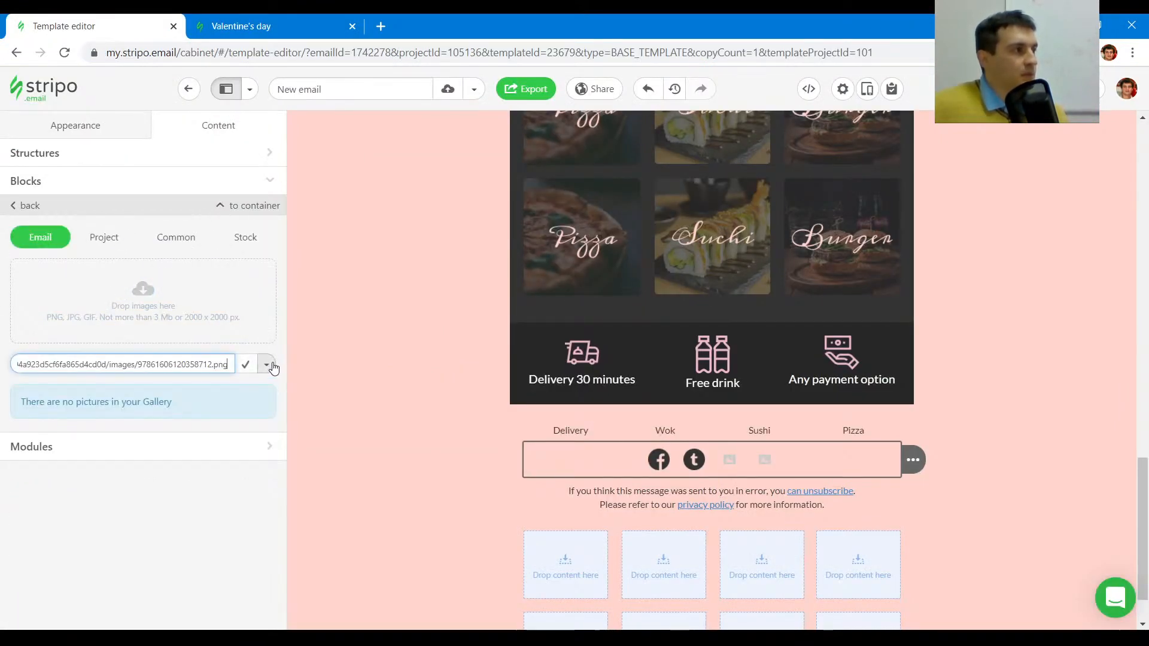
click(266, 364)
click(225, 409)
click(245, 364)
- Copy the Youtube icon's image URL from the Valentine's day page and set it as the Youtube custom icon, left as an external link
click(263, 25)
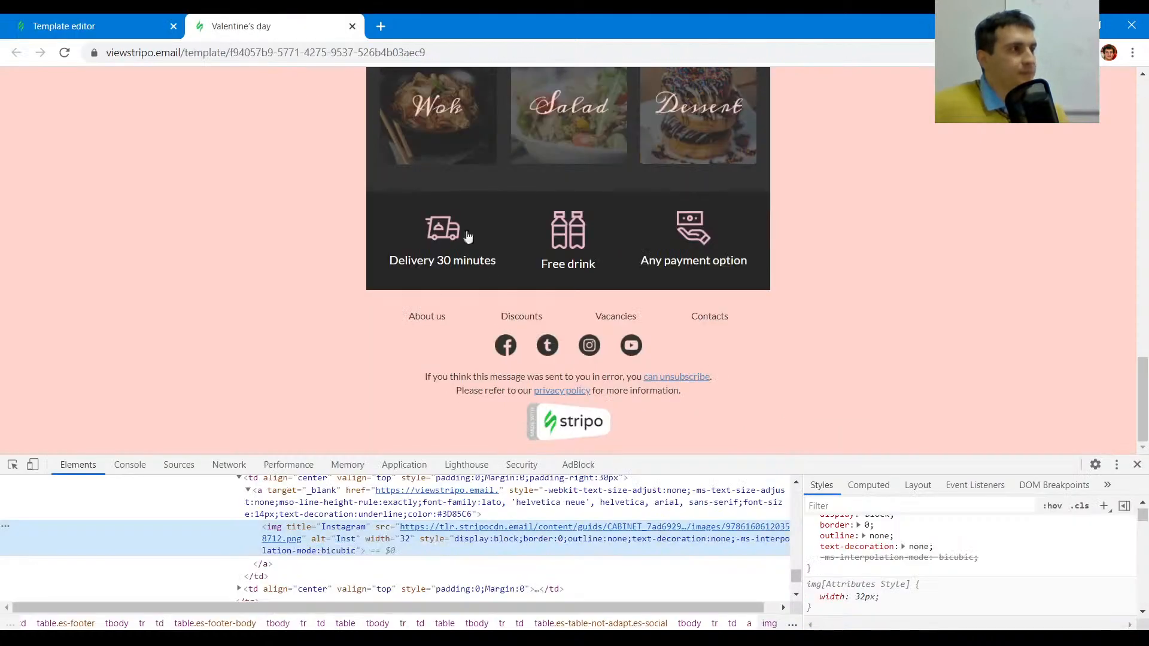
click(12, 464)
click(631, 345)
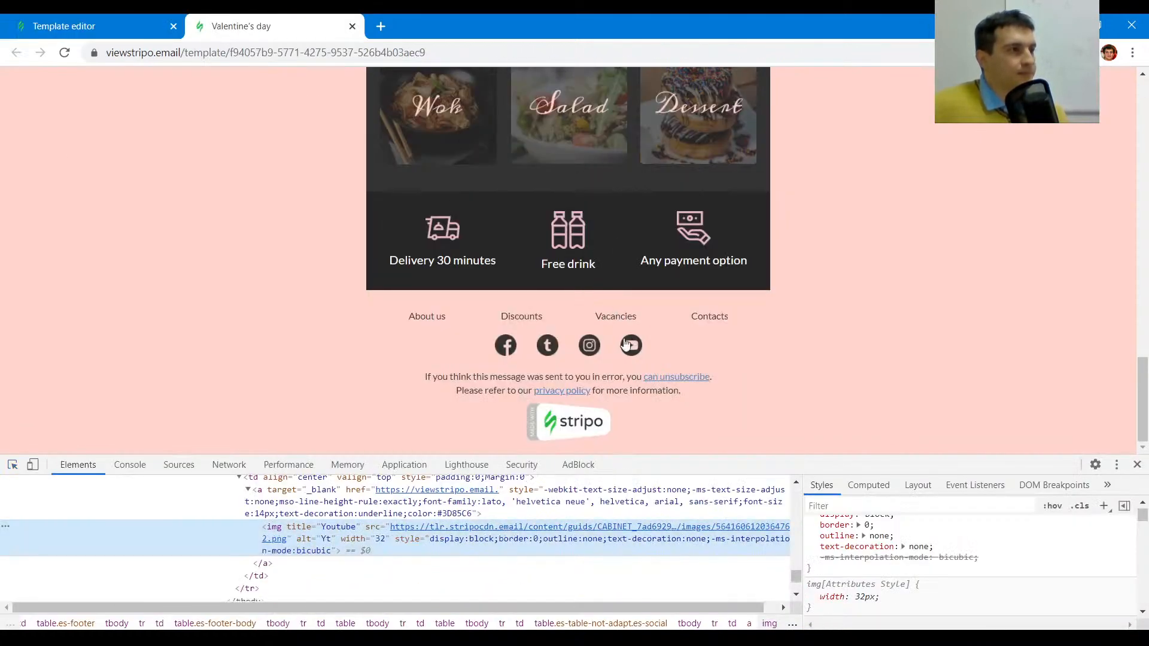
click(395, 530)
click(77, 24)
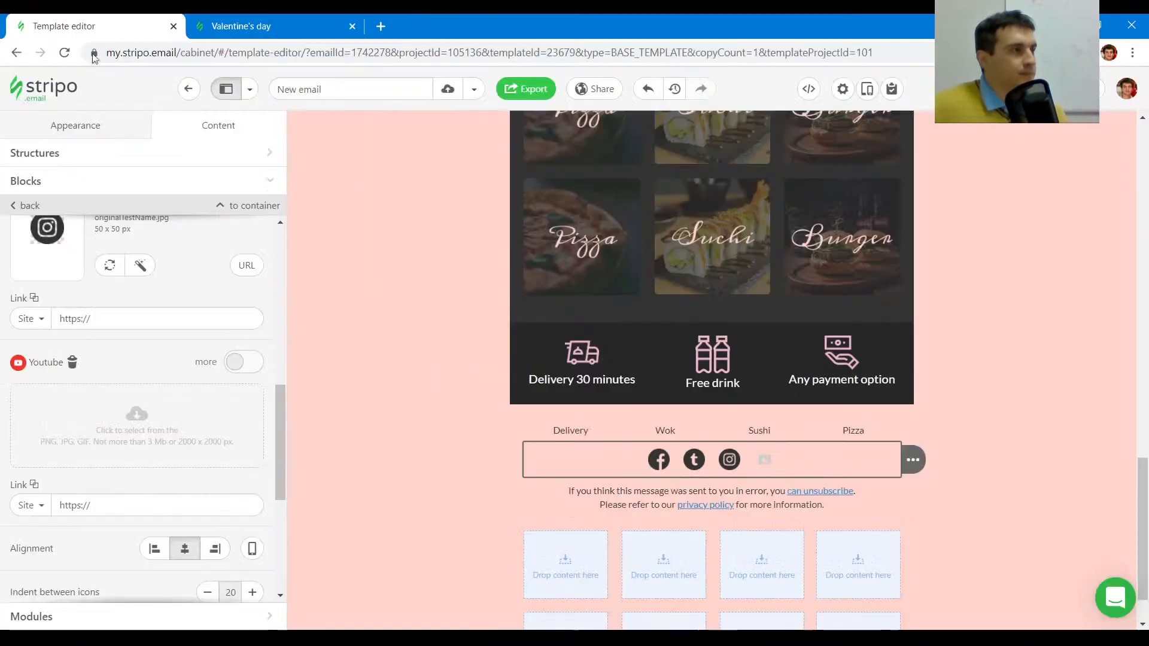
click(149, 436)
click(128, 367)
key(ctrl+v)
click(266, 365)
click(212, 408)
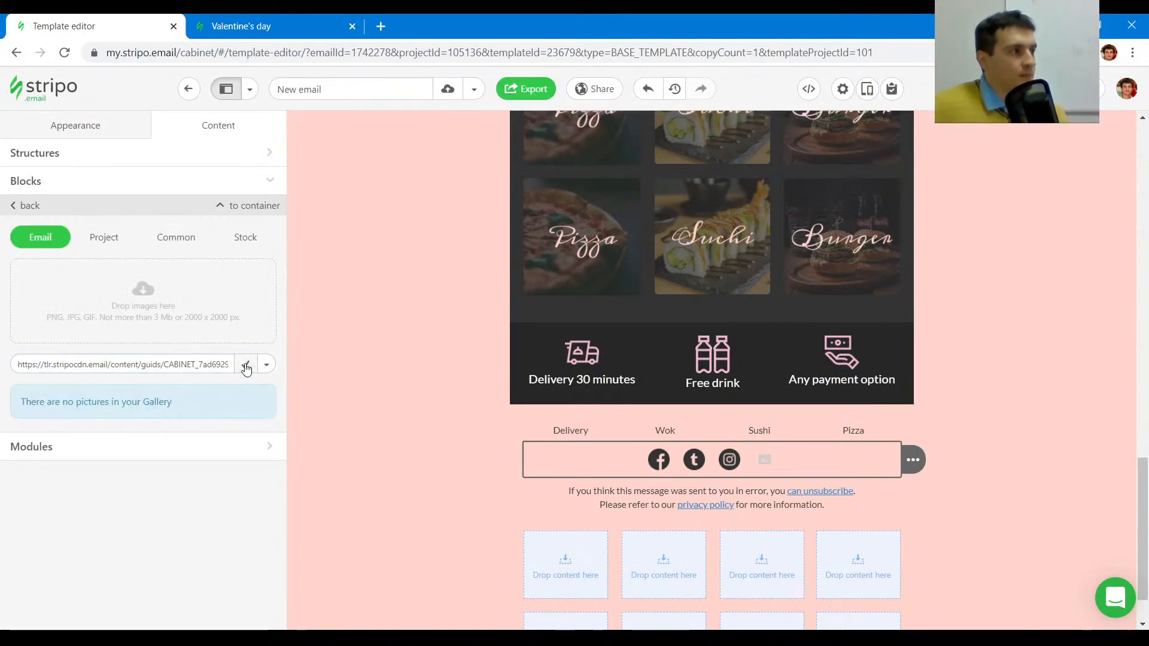
click(246, 365)
- Compare the footer with the Valentine's day page and delete the first empty four-column structure below the unsubscribe text
click(269, 26)
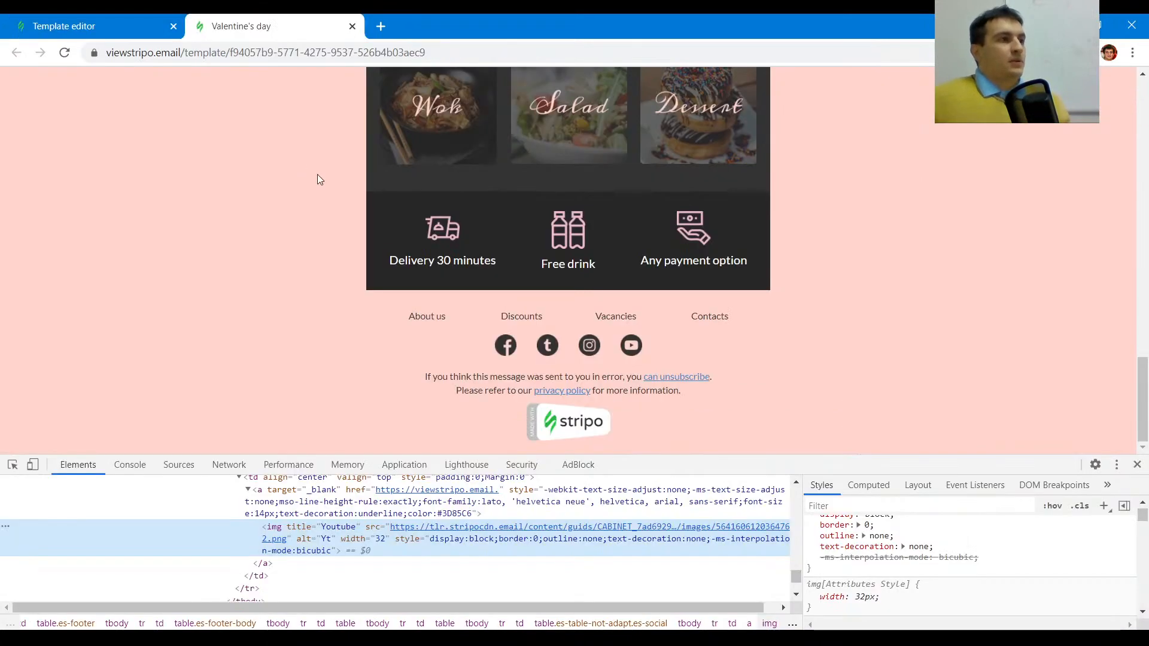
click(90, 25)
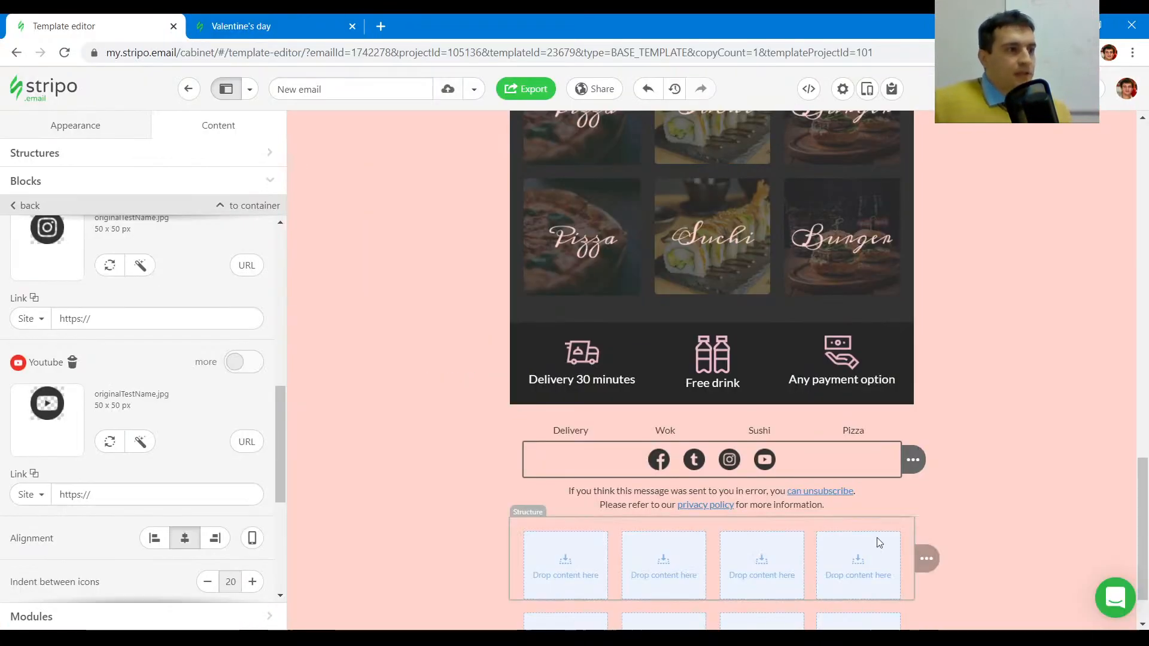
click(1005, 558)
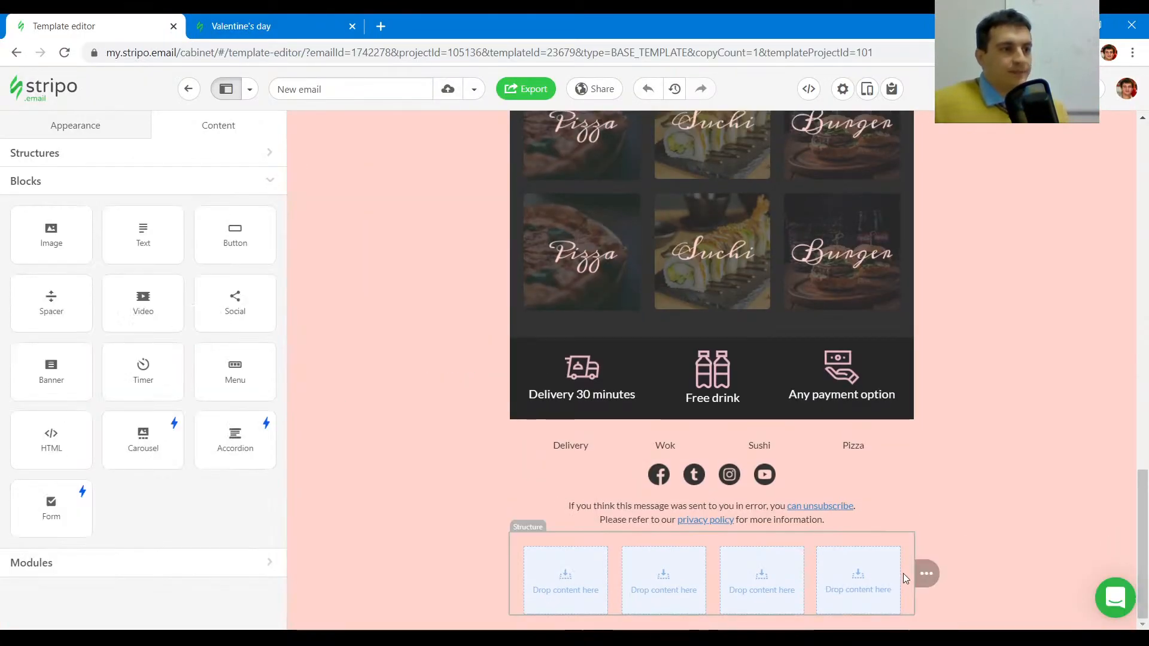
- Delete the remaining empty four-column structure below the unsubscribe text and check the email's header in the mobile preview
click(1004, 573)
scroll(431, 466, up, 20)
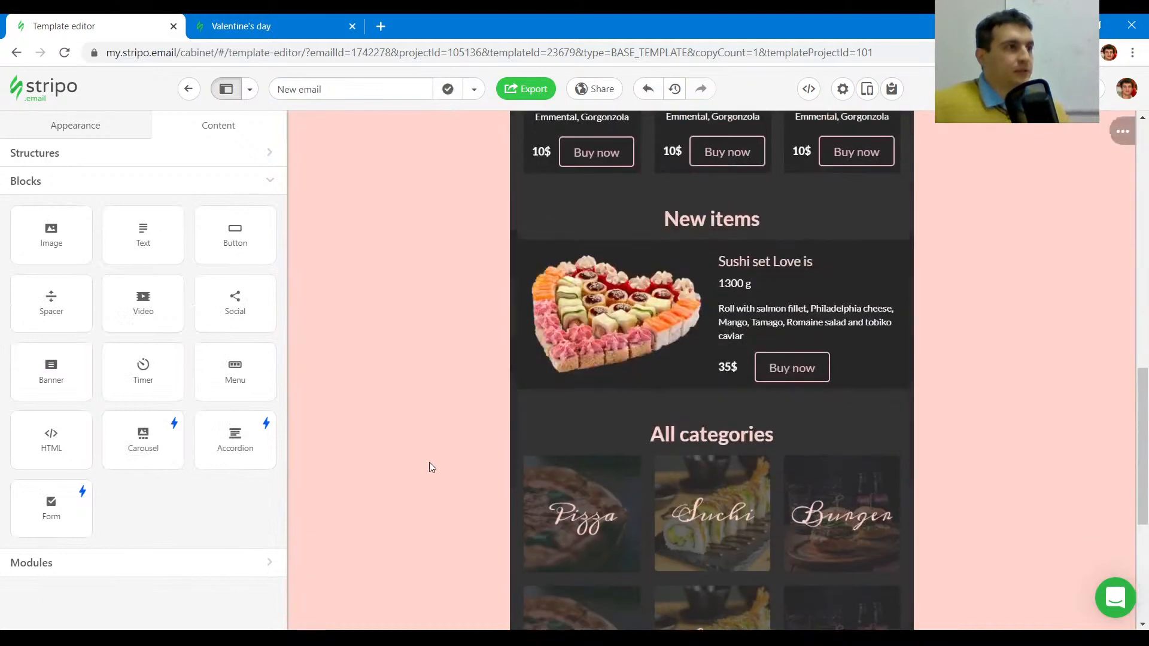
click(869, 89)
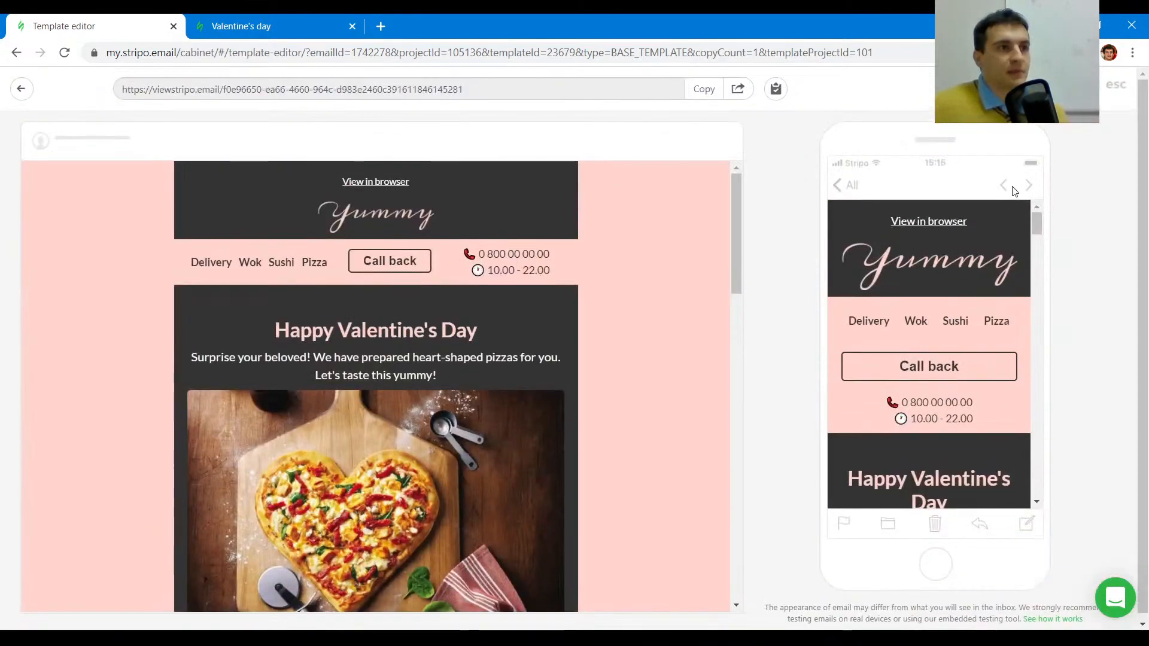
drag(1039, 225, 1036, 290)
click(1114, 89)
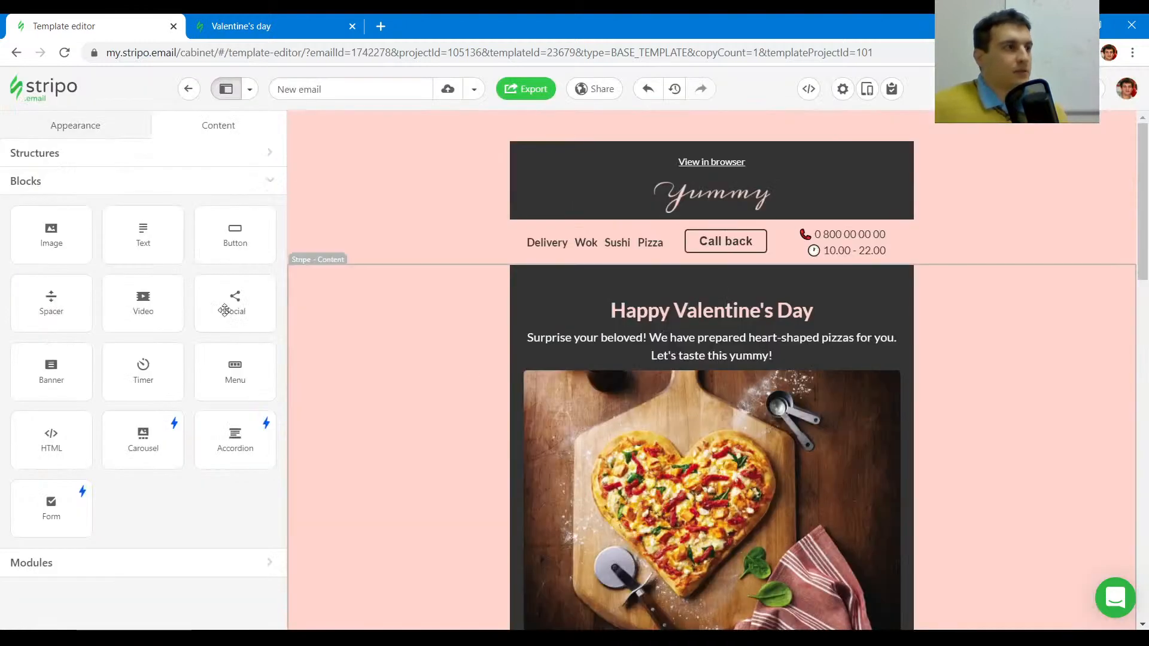
- In the mobile formatting settings, turn off full-width buttons and set the button text size to 16
click(79, 131)
click(47, 237)
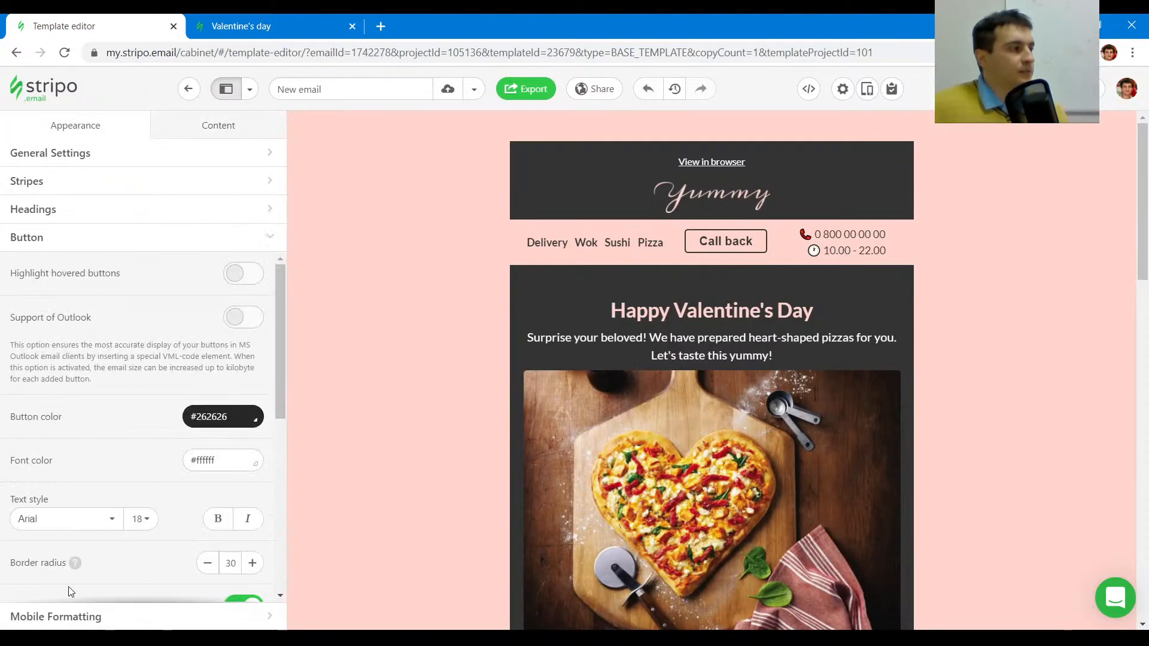
click(57, 622)
scroll(185, 419, down, 5)
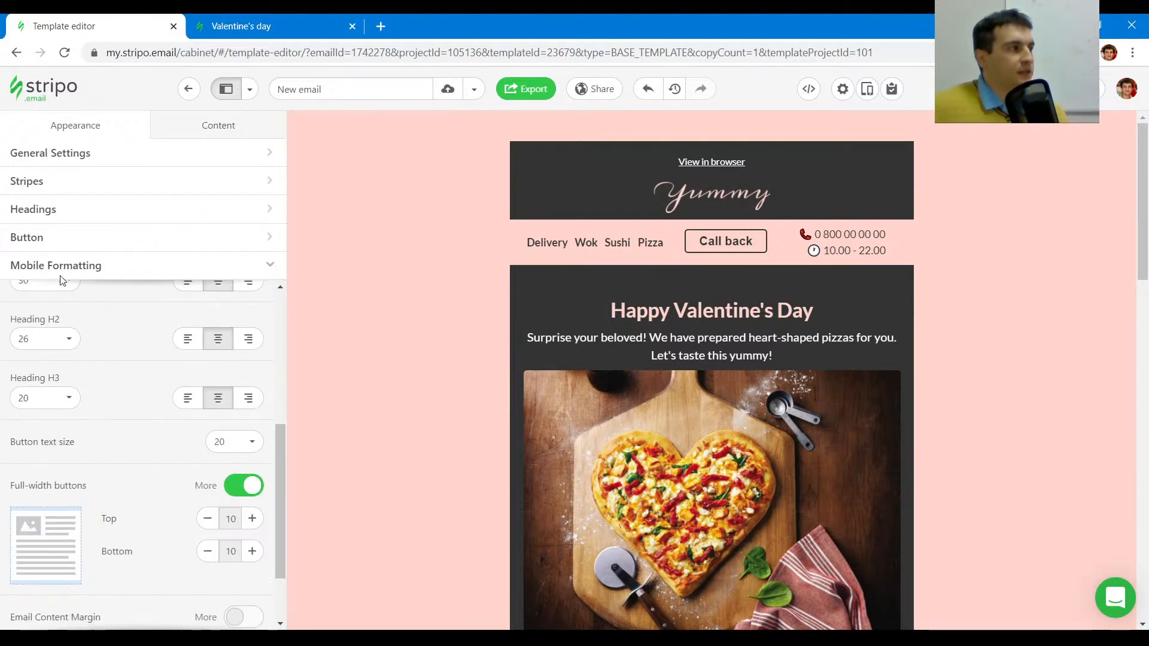
click(246, 443)
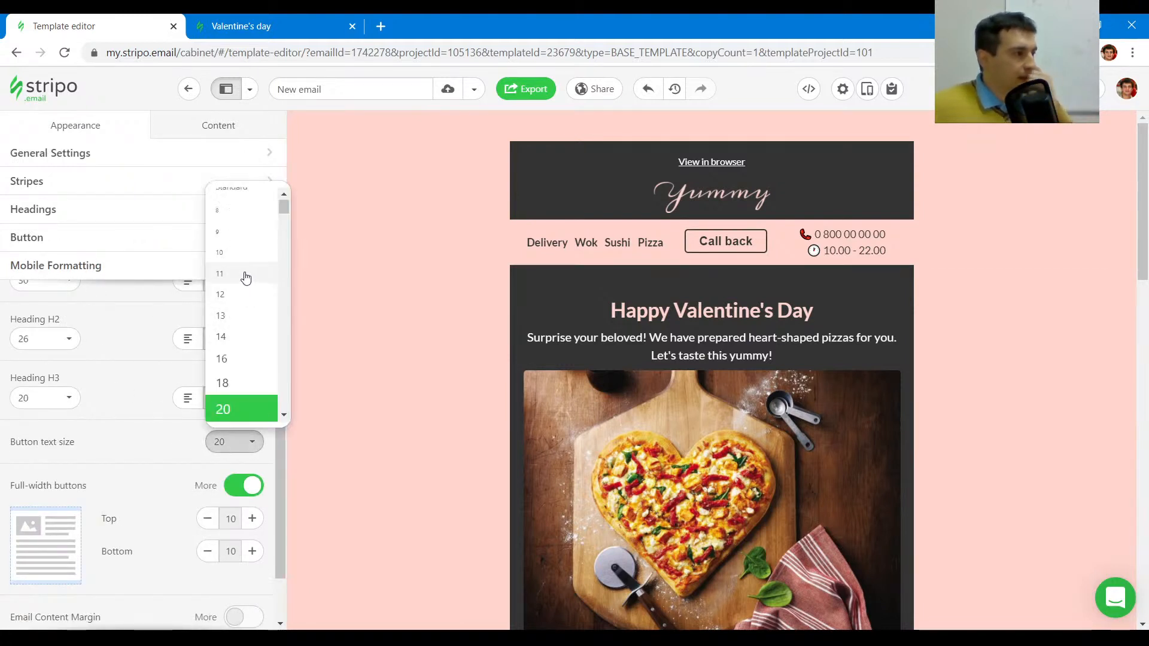
click(251, 492)
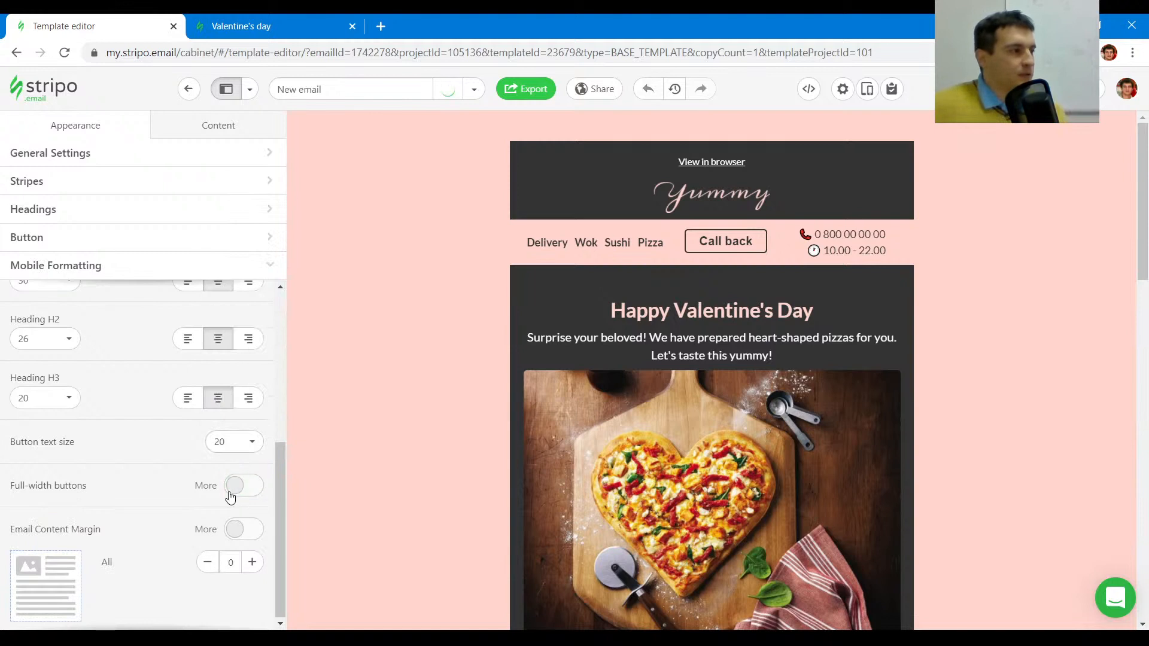
click(231, 441)
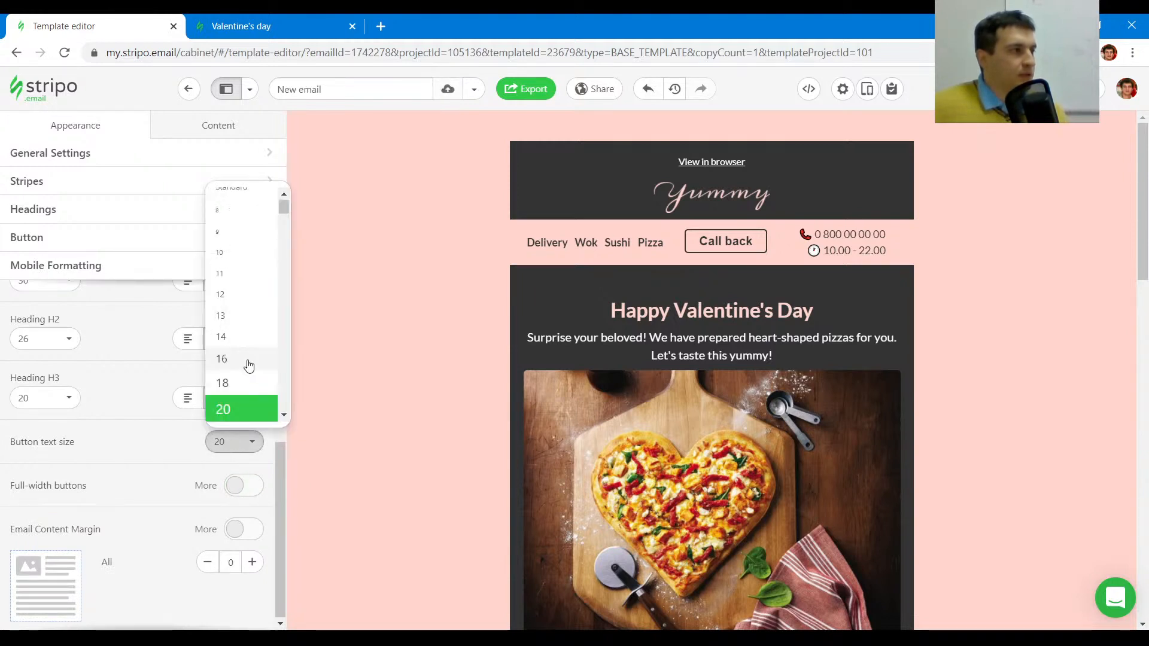
click(222, 359)
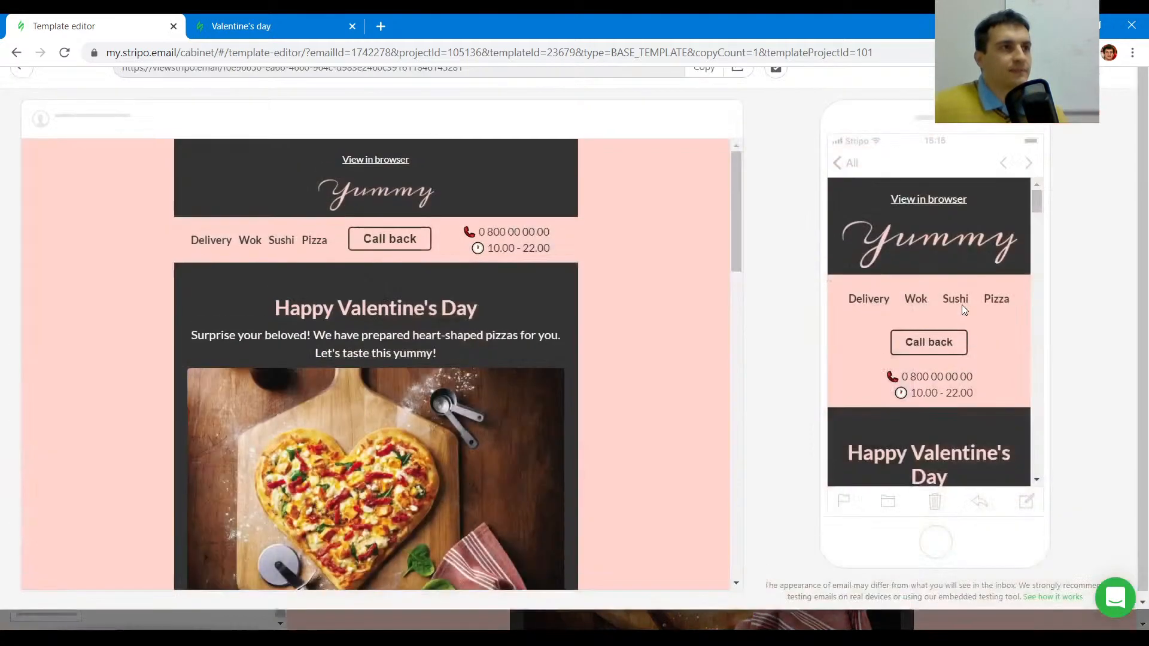
- Examine the mobile preview from the product cards down to the footer, checking the buttons and the delivery, drink and payment icons
scroll(957, 306, down, 10)
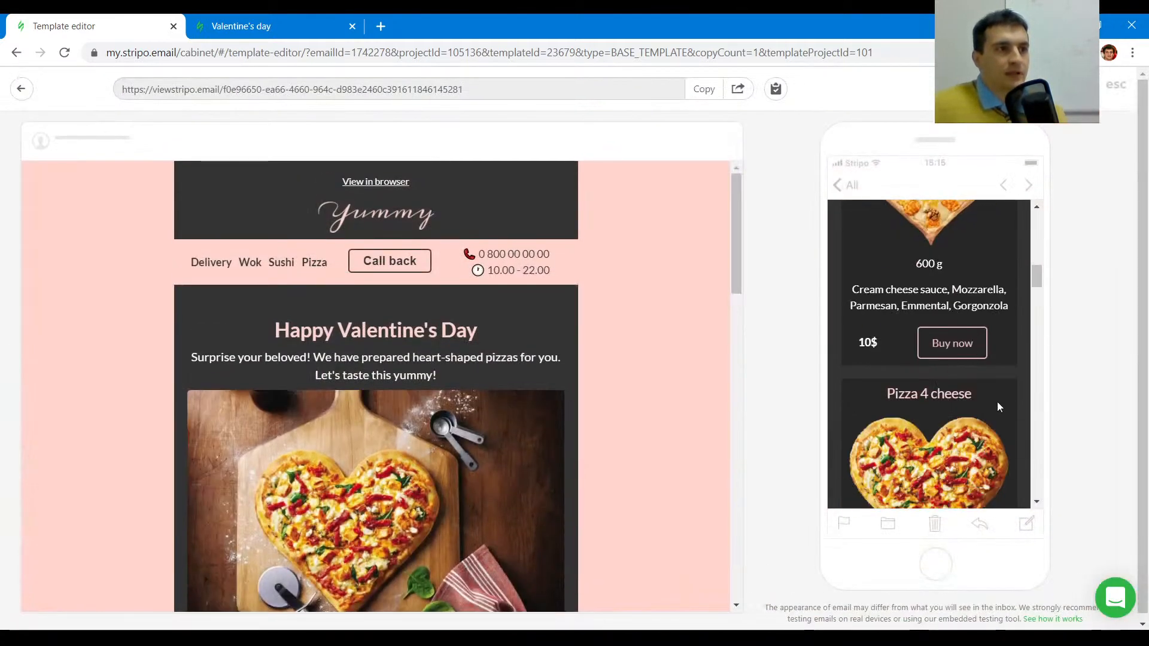
scroll(1003, 407, down, 3)
scroll(981, 377, up, 3)
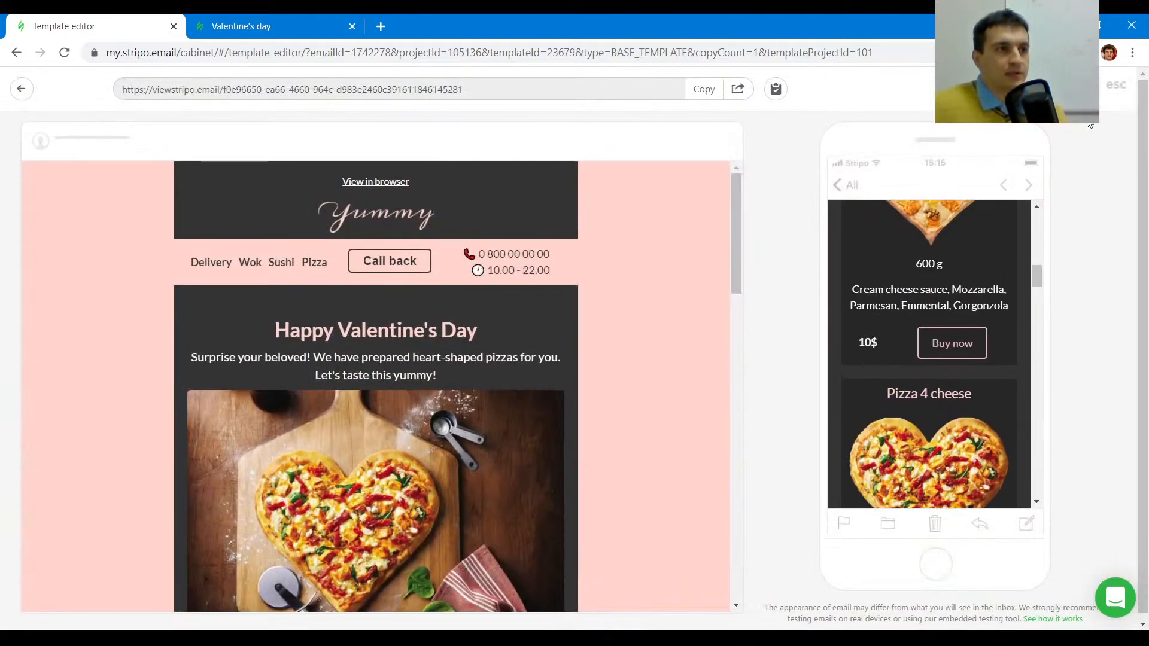
scroll(984, 361, down, 5)
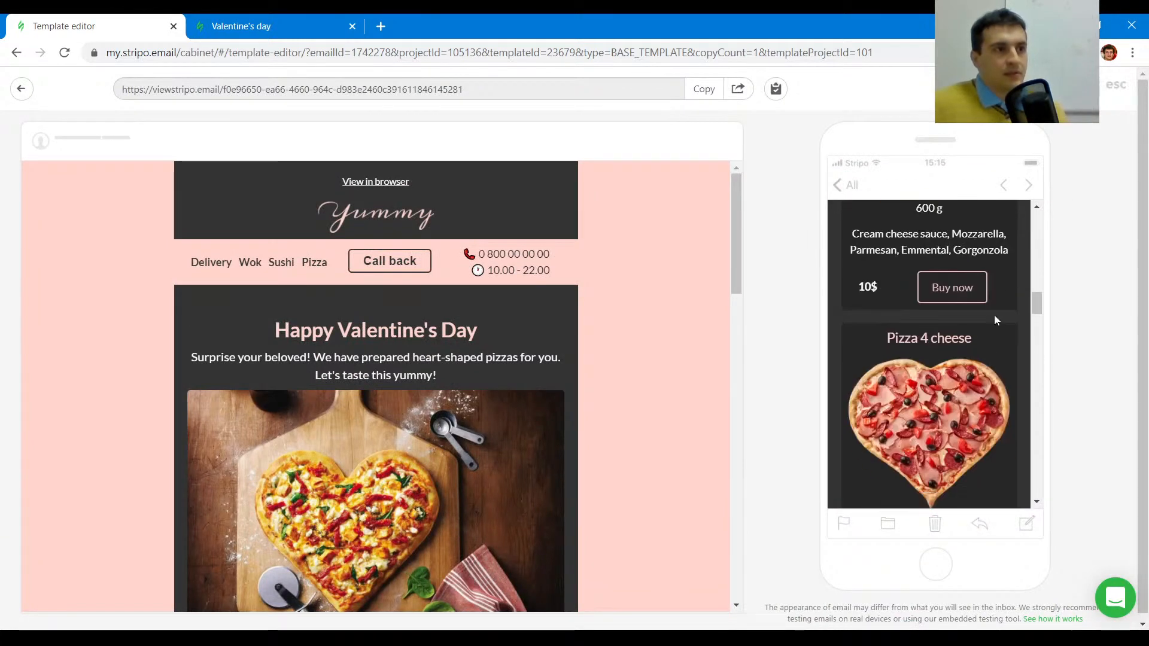
scroll(962, 357, down, 10)
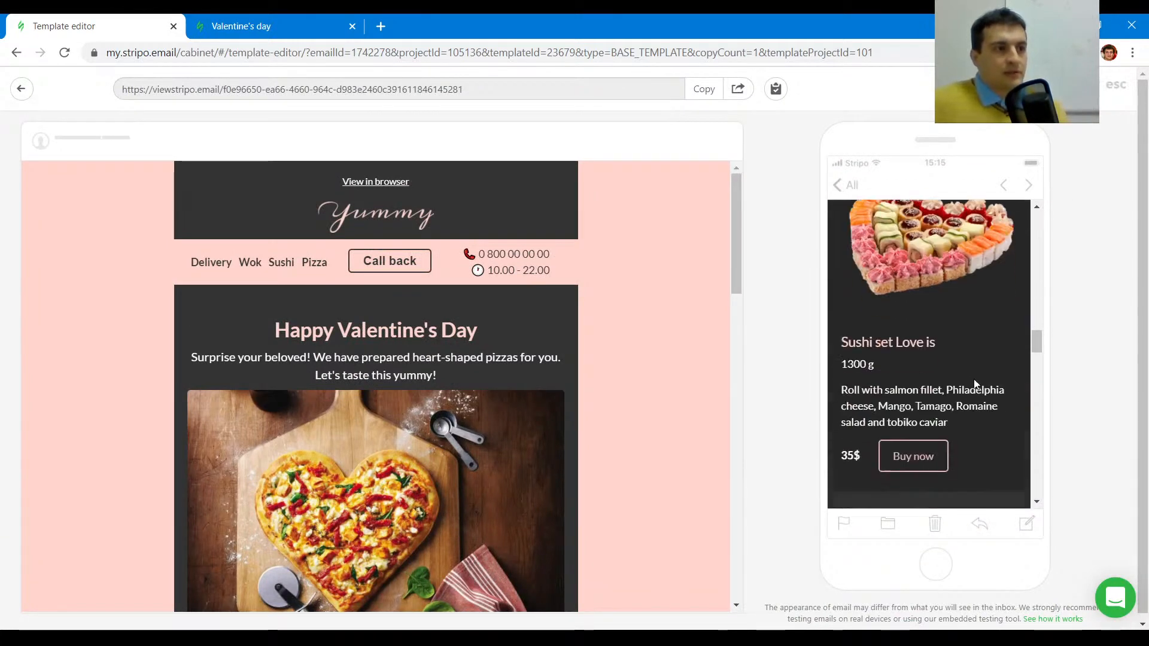
scroll(975, 395, down, 10)
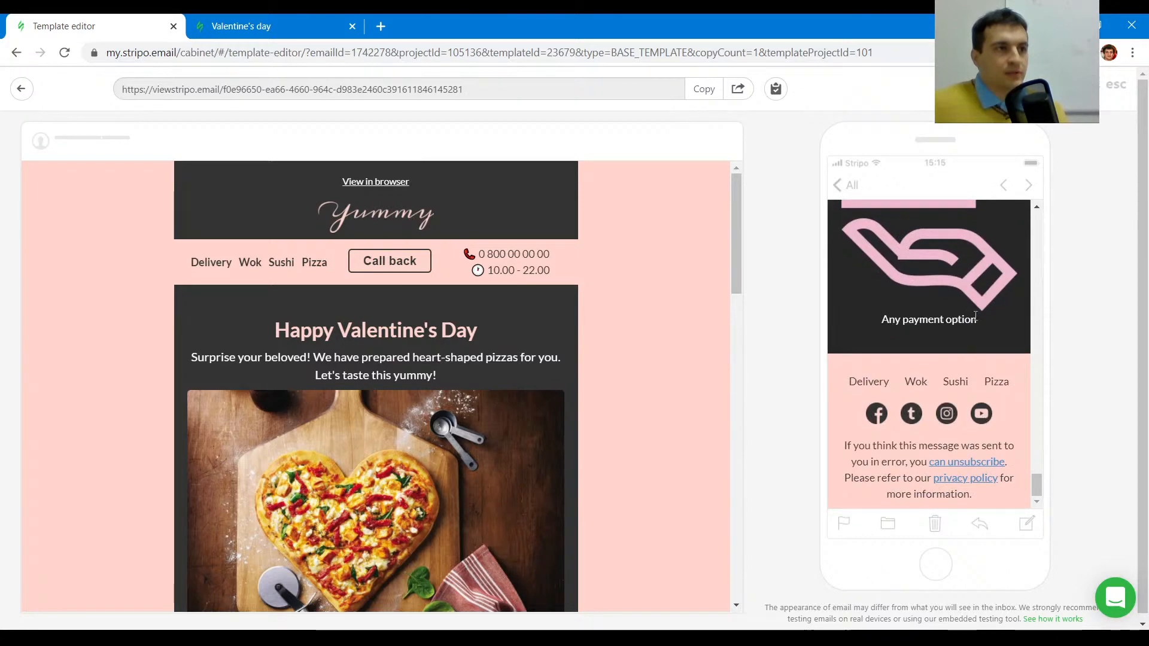
scroll(956, 340, up, 2)
scroll(958, 341, up, 4)
scroll(959, 365, up, 3)
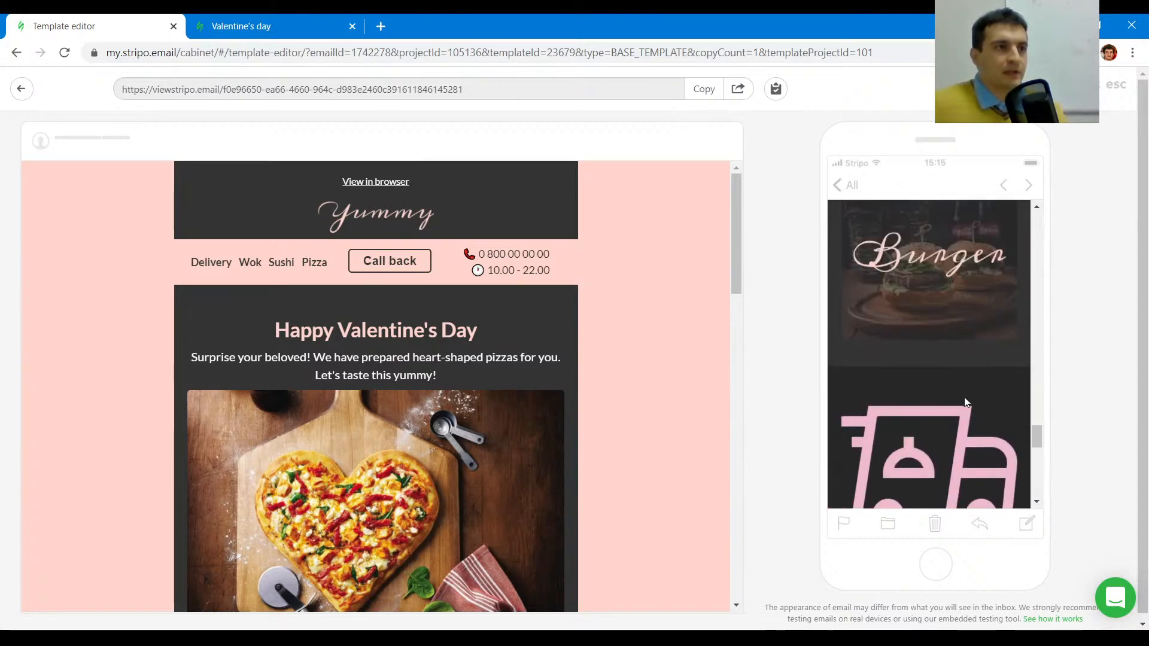
scroll(961, 393, down, 3)
scroll(961, 395, down, 3)
click(1117, 84)
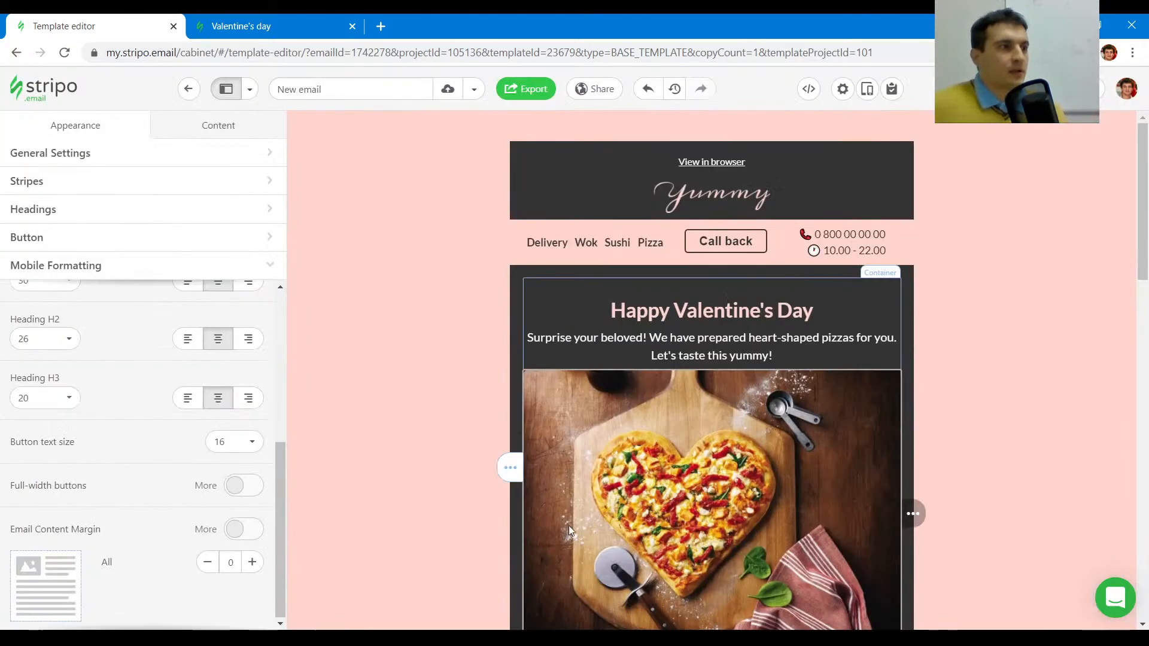
- Turn off the responsive structure option for the delivery, drink and payment row and check that row in the mobile preview
scroll(562, 514, down, 15)
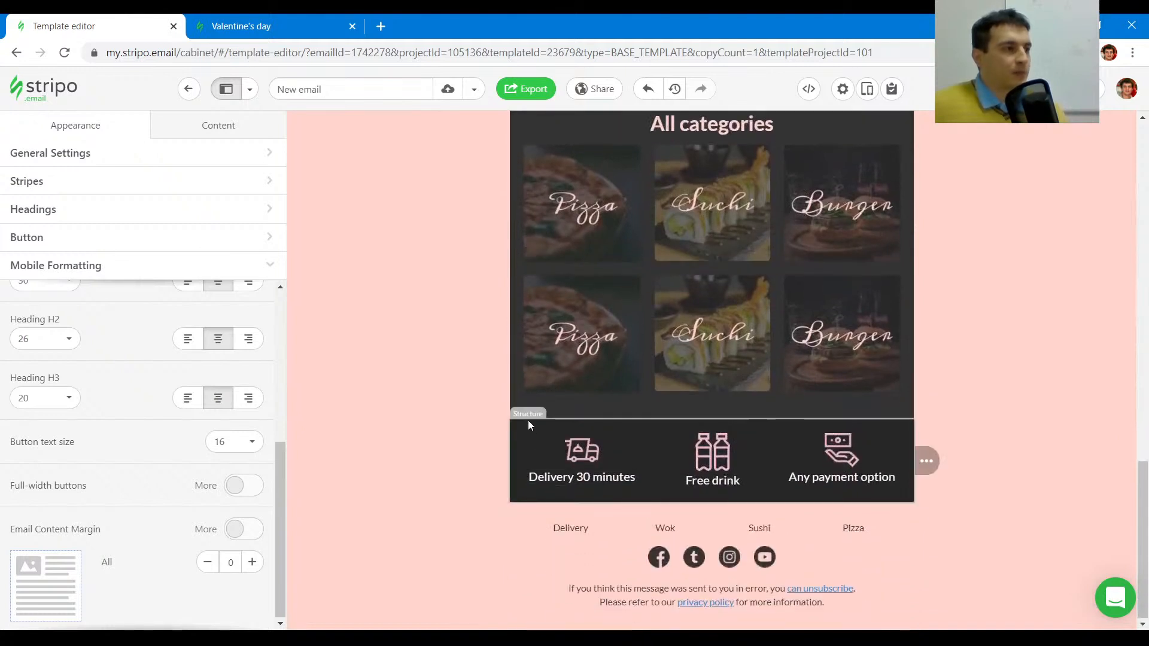
click(527, 420)
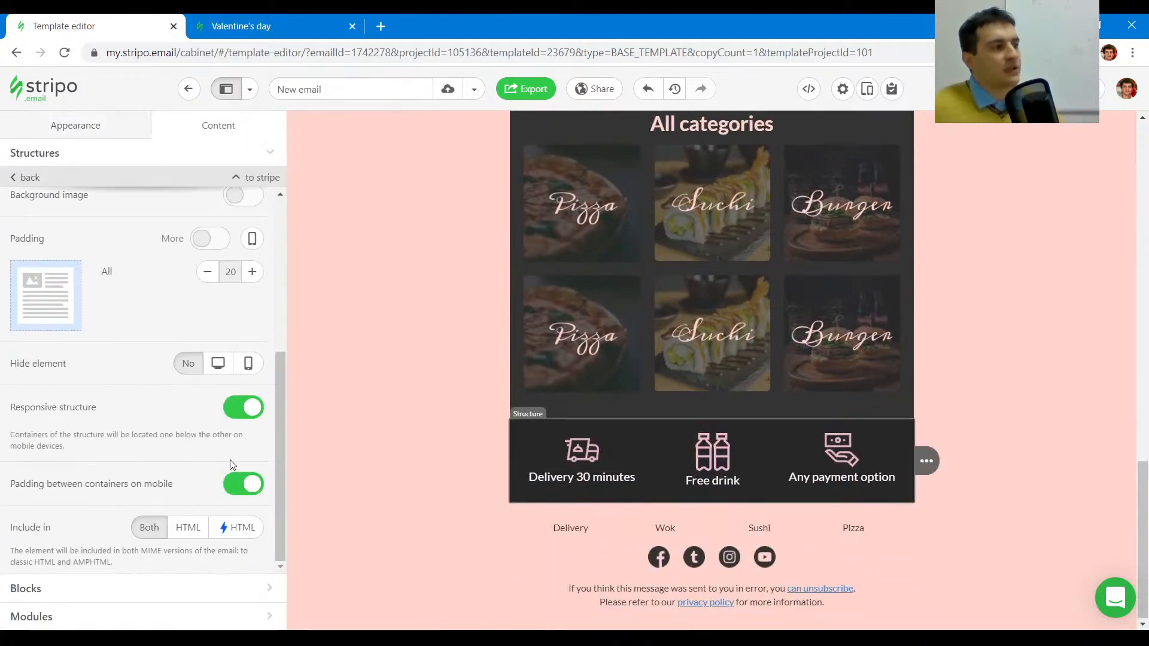
click(250, 407)
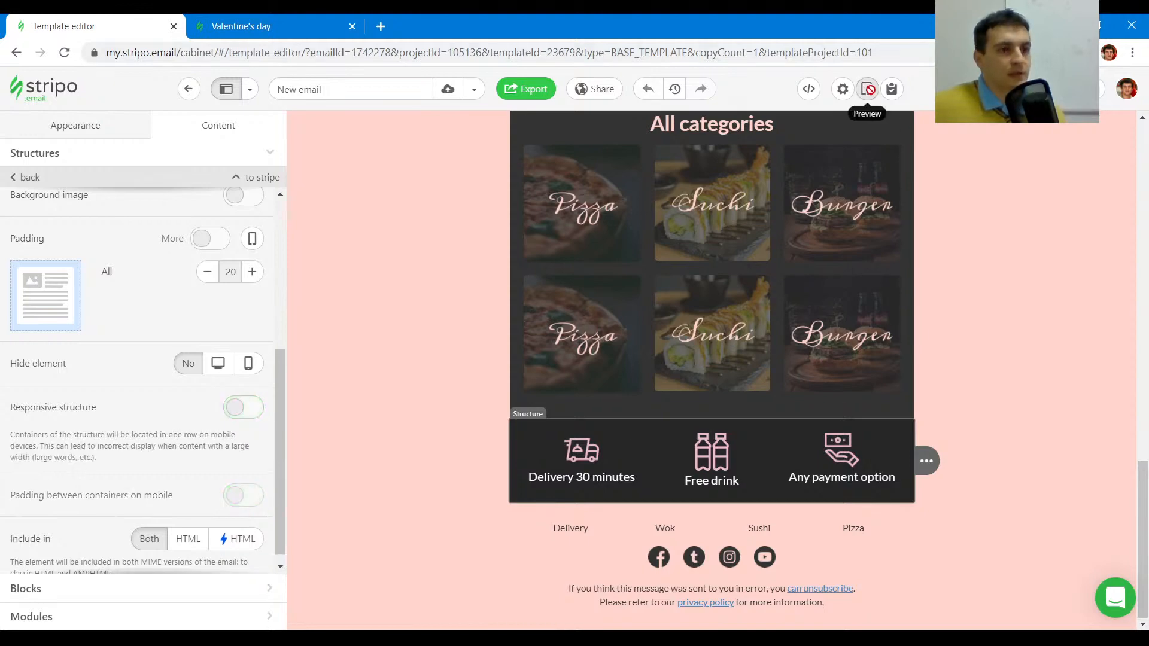
click(961, 321)
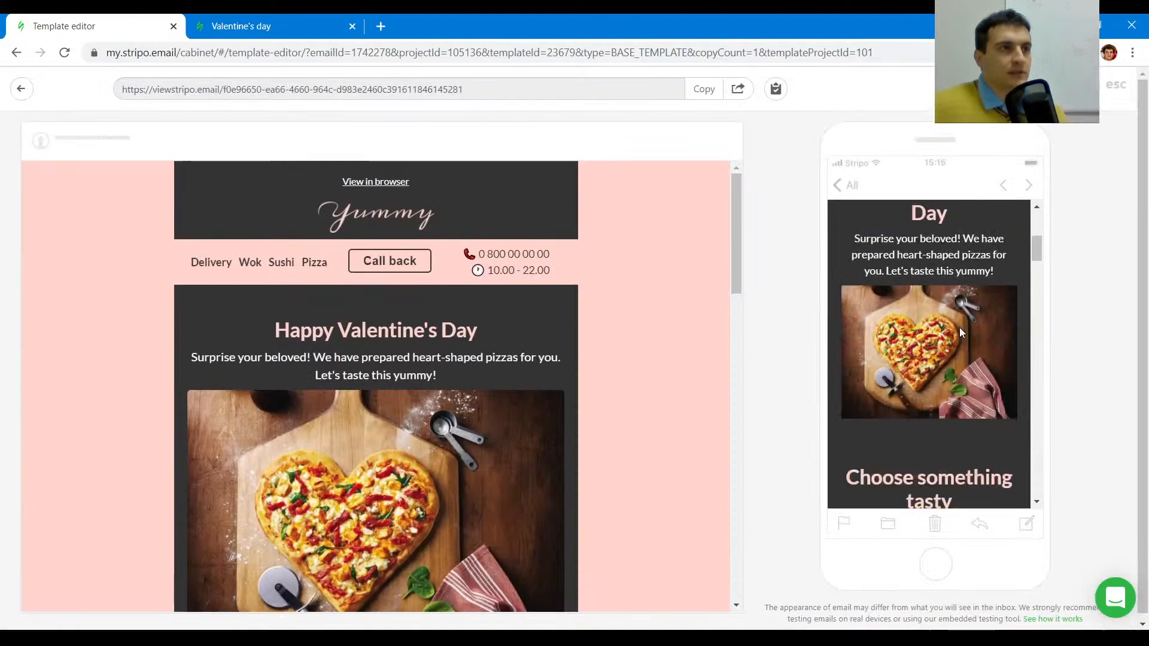
scroll(1005, 299, down, 5)
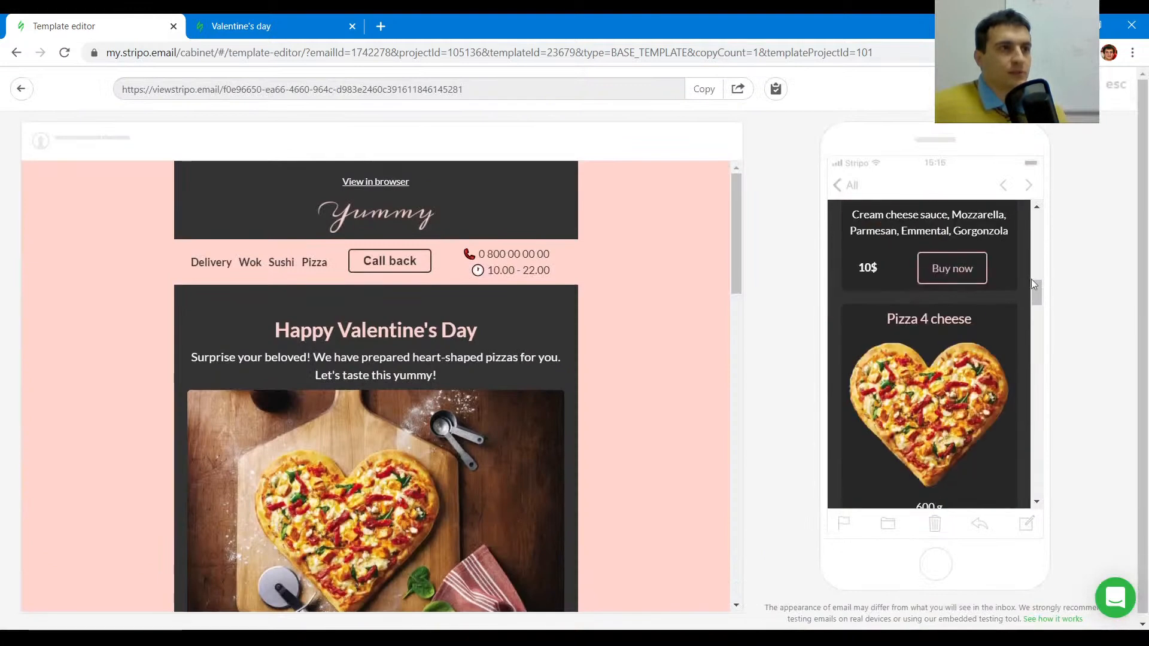
drag(1031, 279, 1028, 471)
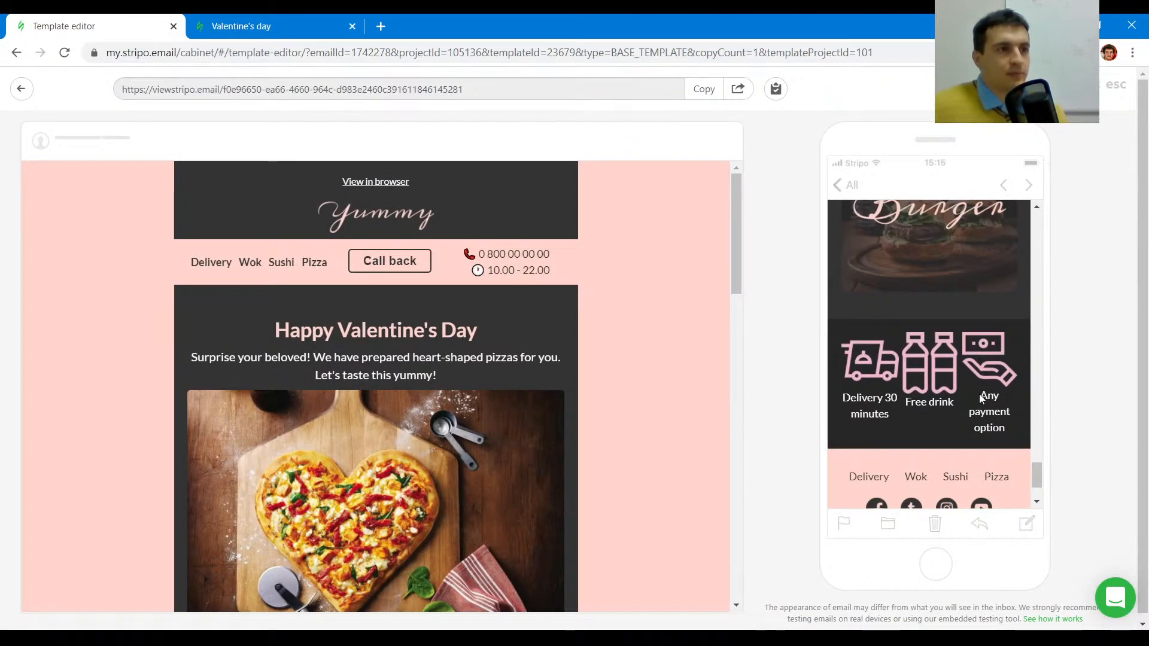
click(1114, 90)
- Turn off the responsive image option for the delivery, free drink and payment icons and check them in the mobile preview
click(588, 454)
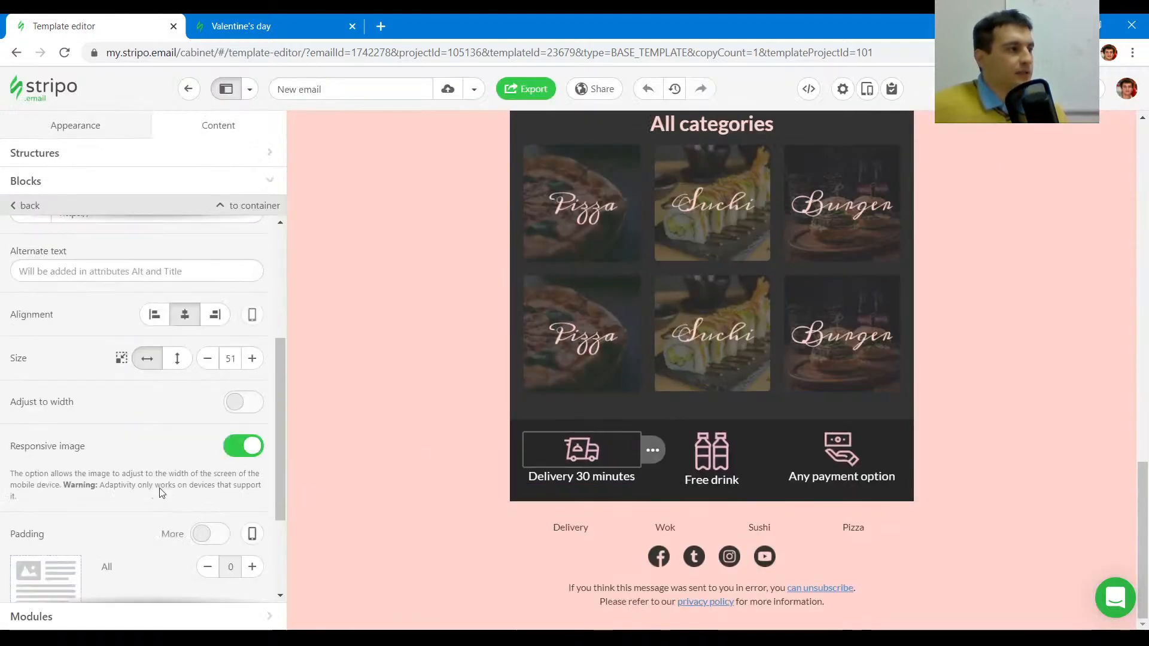
scroll(216, 345, down, 3)
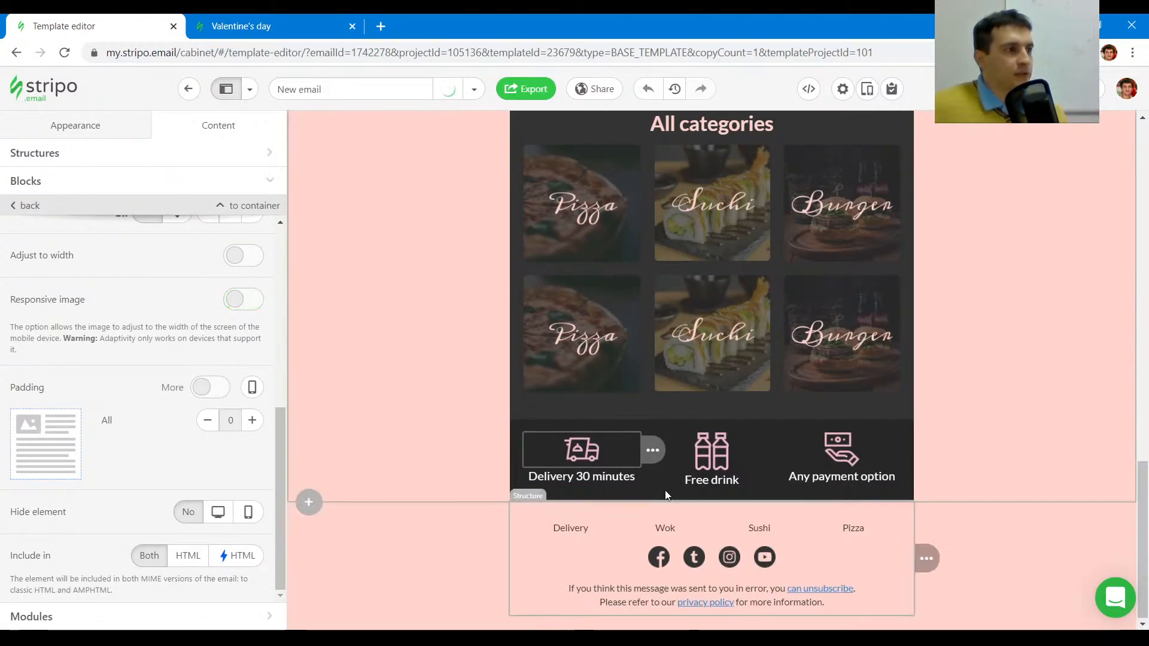
click(711, 457)
scroll(193, 429, down, 5)
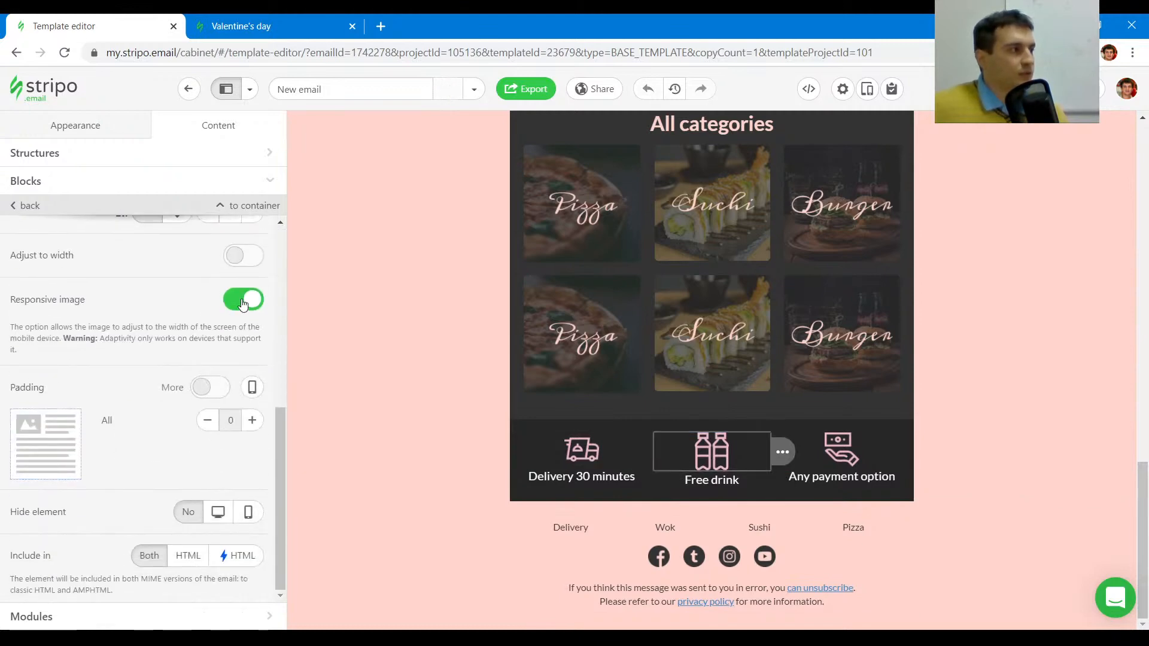
click(836, 443)
scroll(197, 419, down, 5)
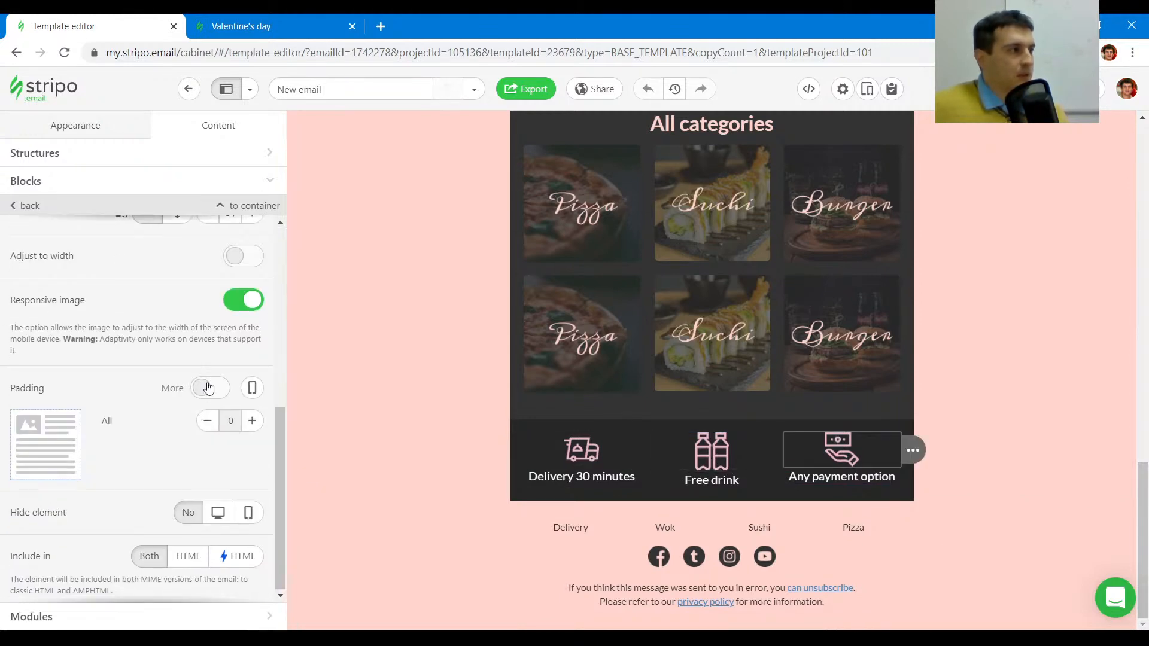
click(243, 299)
click(865, 95)
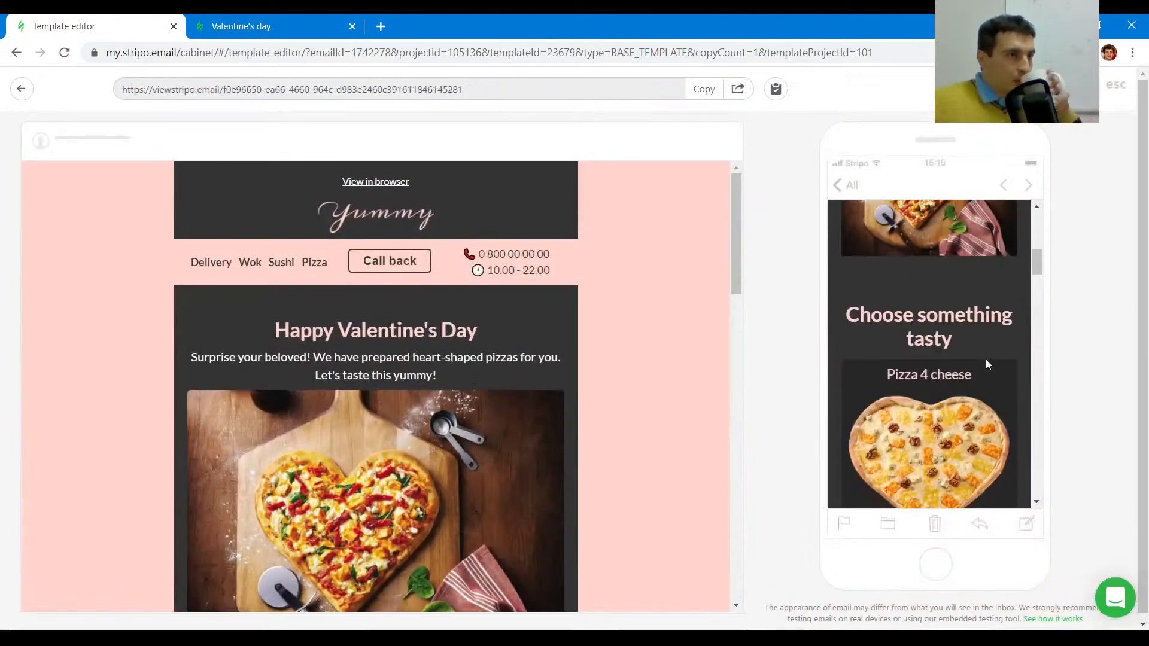
scroll(985, 359, down, 5)
drag(1036, 292, 1053, 485)
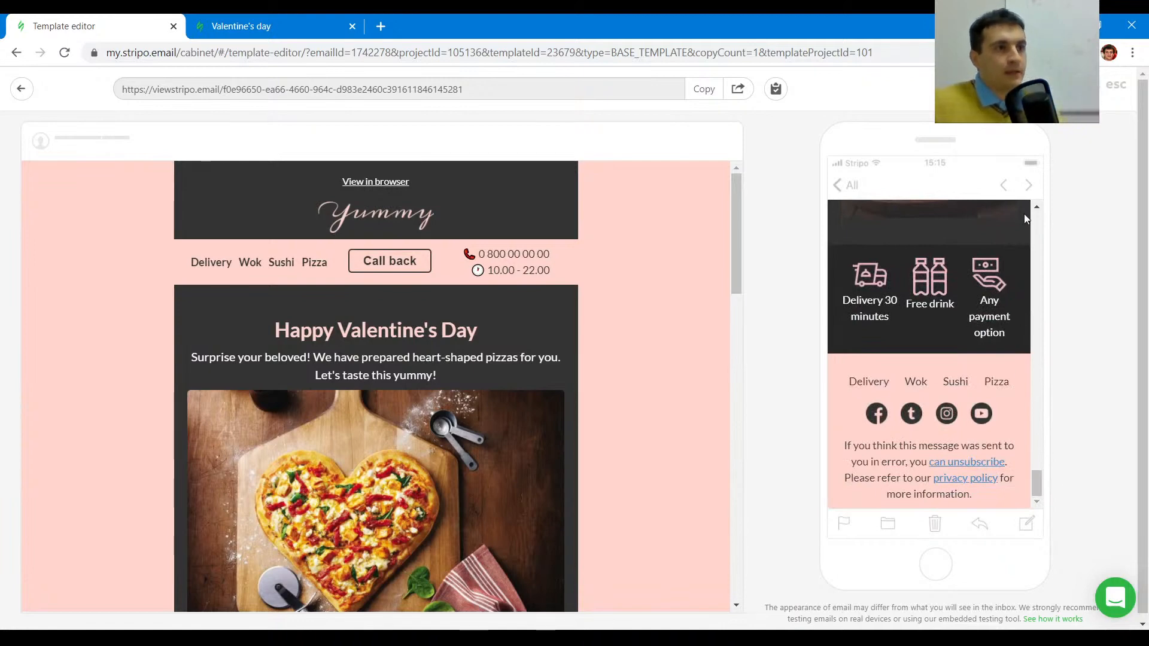
click(1114, 85)
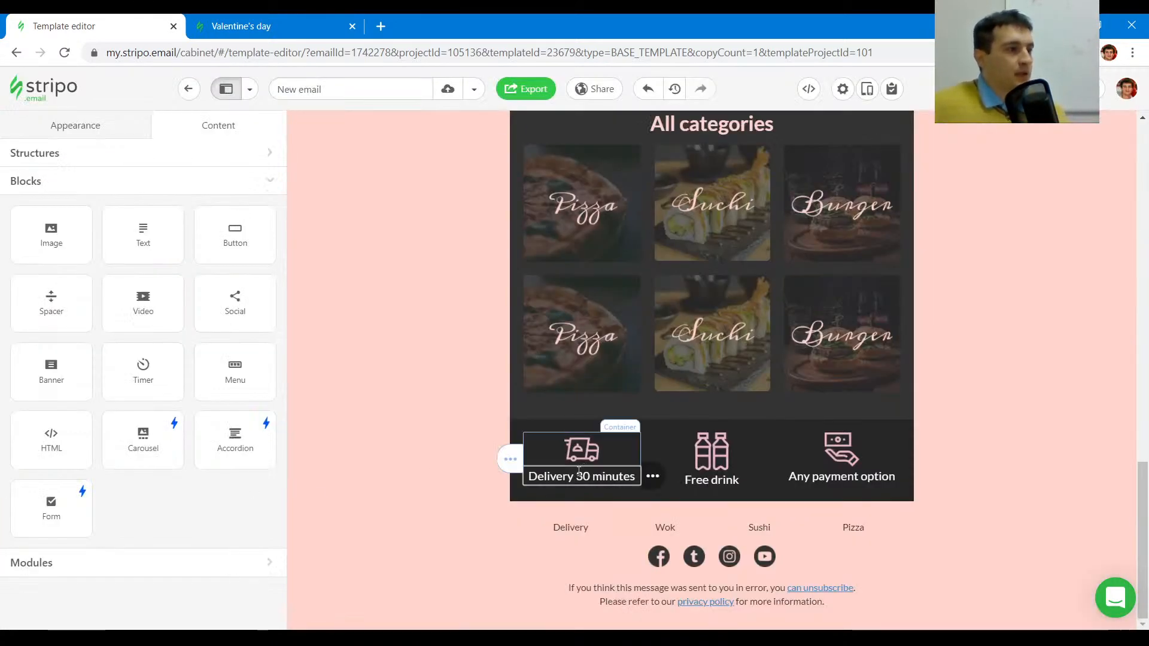
- Set the mobile size of the content text to 14 and review the whole email in the mobile preview
scroll(411, 444, up, 10)
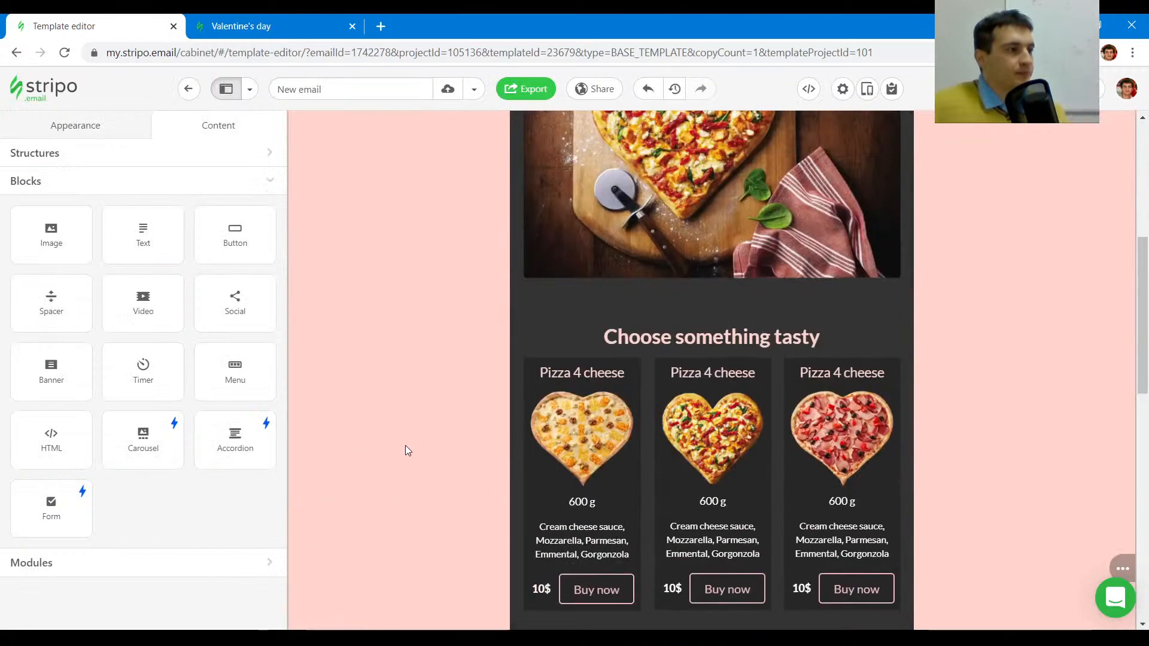
click(52, 126)
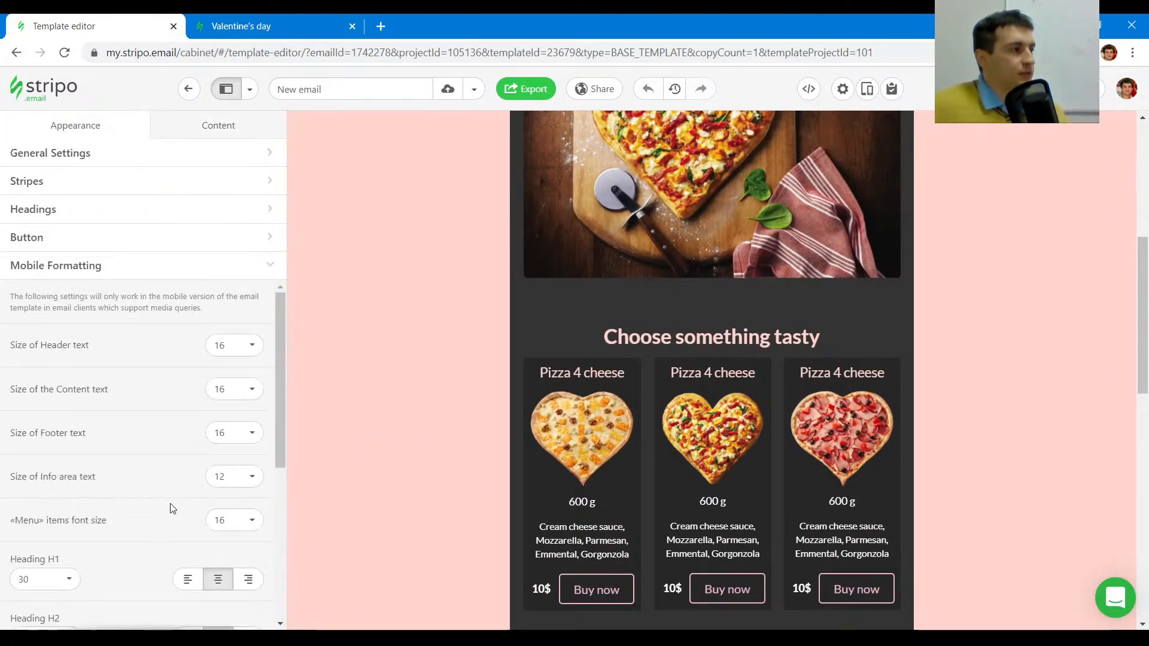
click(211, 391)
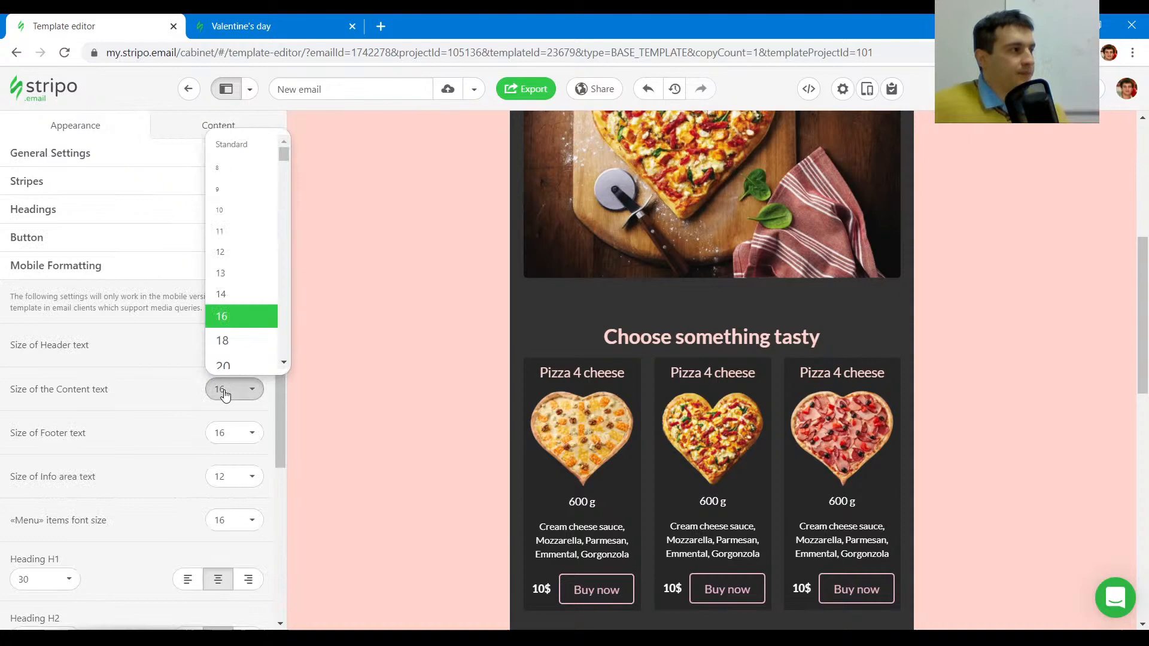
click(242, 293)
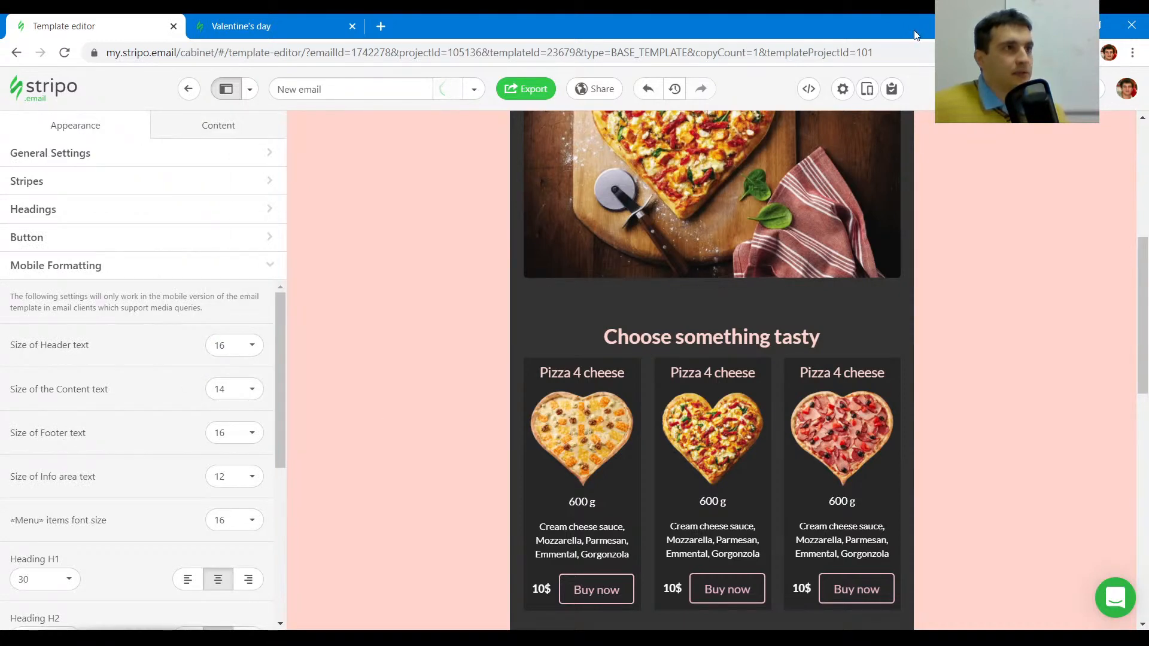
click(868, 91)
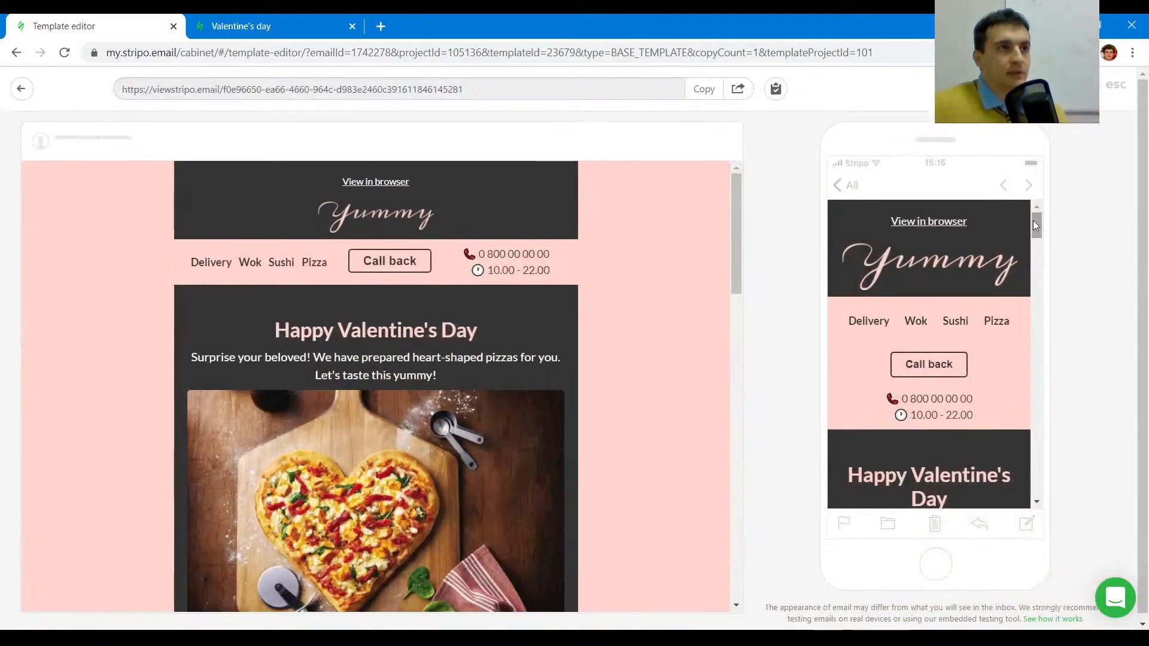
drag(1033, 220, 1039, 492)
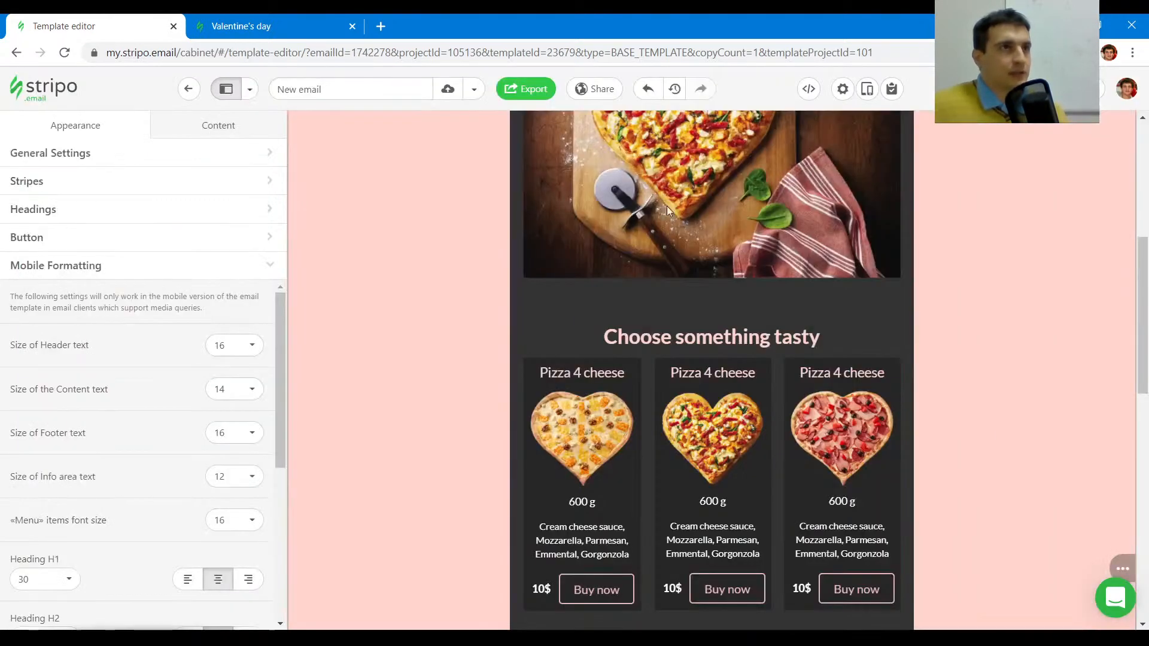
- Set the mobile size of the footer text to 11
click(1116, 87)
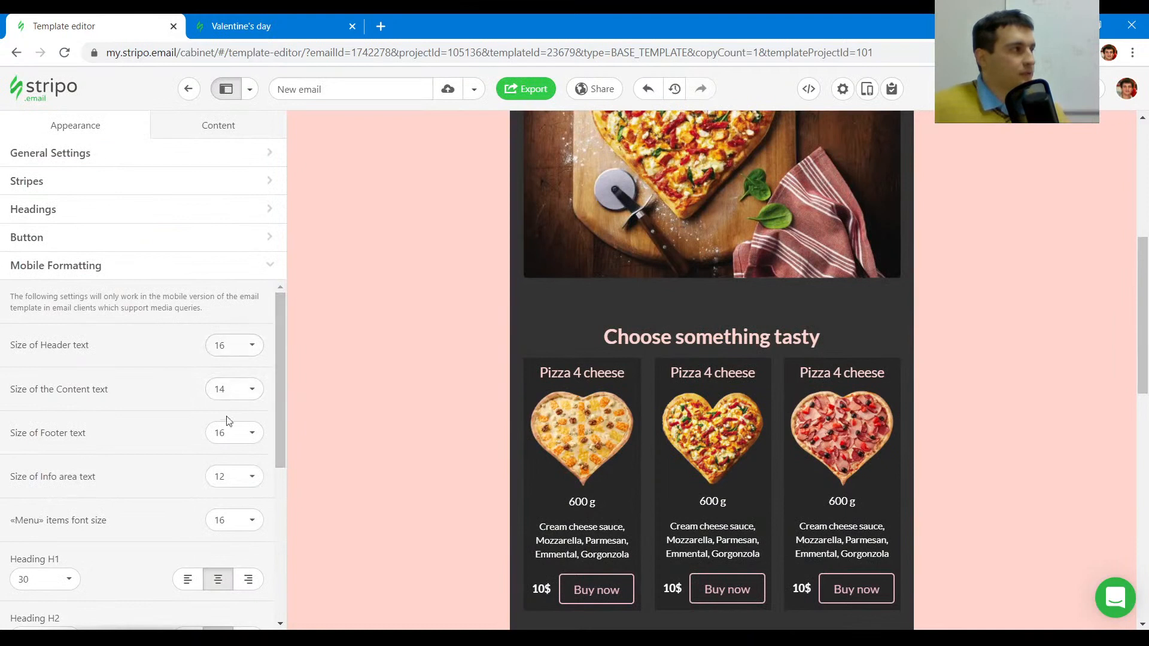
click(248, 437)
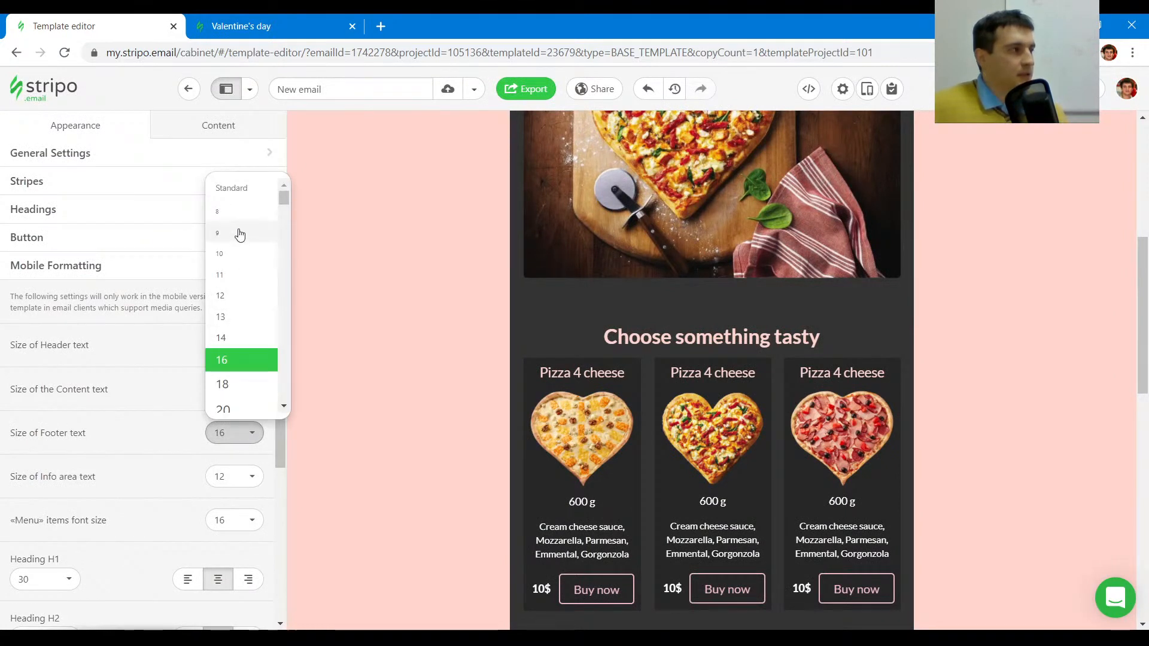
click(240, 274)
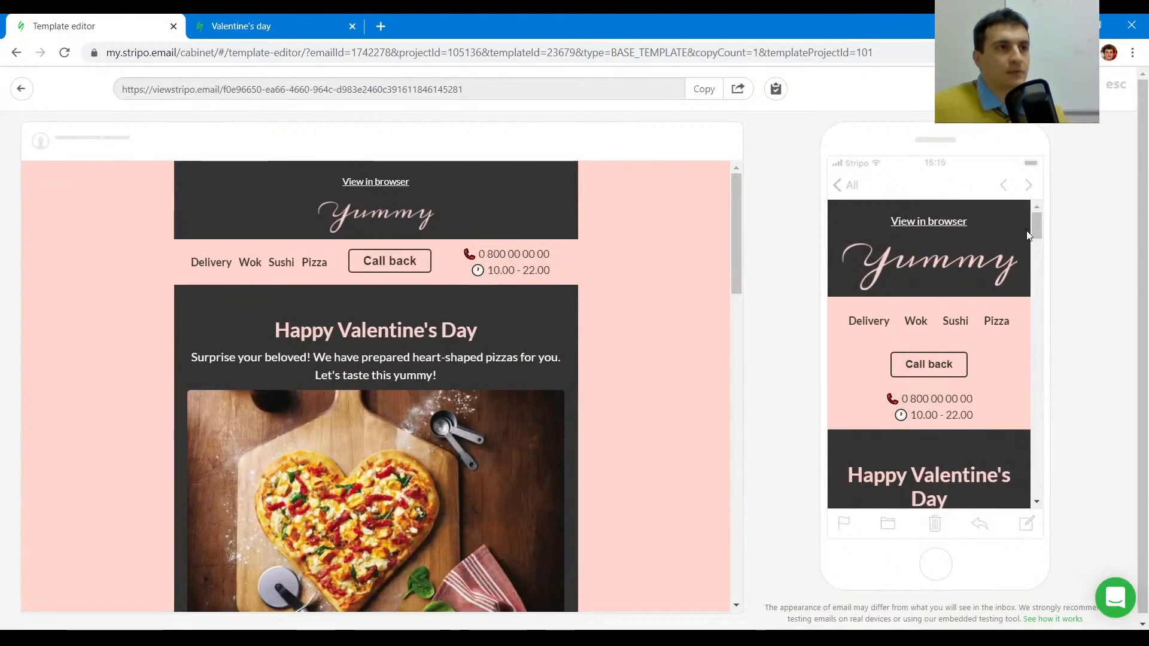
- Review the email in the mobile preview from the footer back up to the header, and look over the layout in the editor
drag(1028, 234, 1048, 507)
drag(1038, 480, 1038, 368)
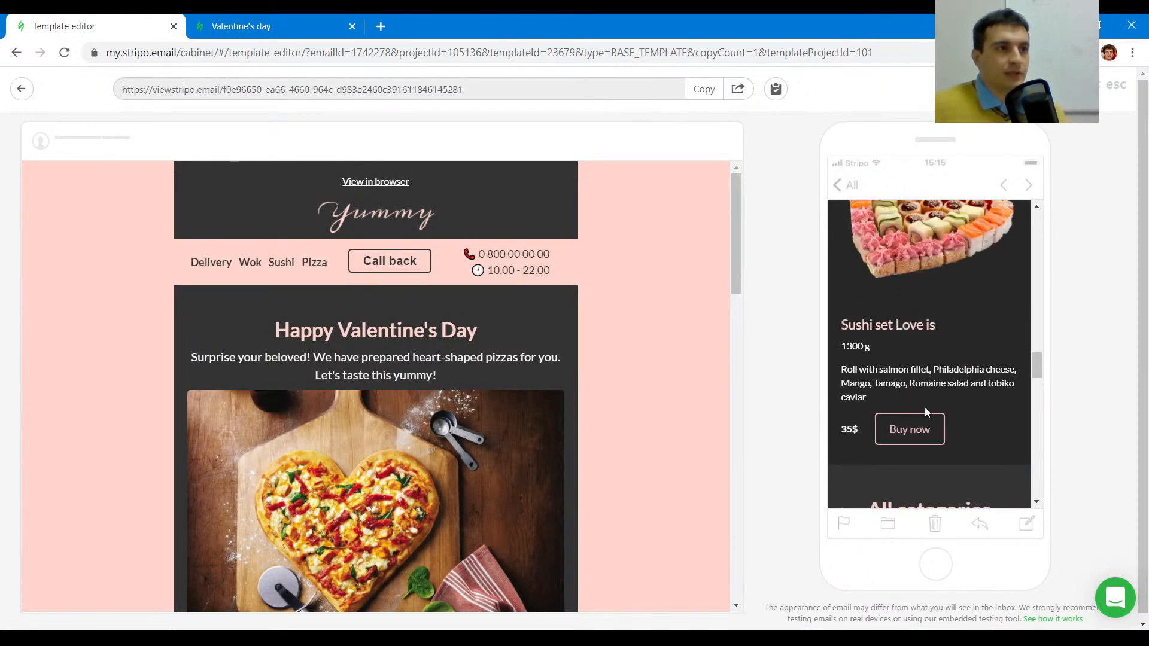
scroll(971, 404, up, 5)
scroll(970, 403, down, 3)
scroll(970, 403, down, 4)
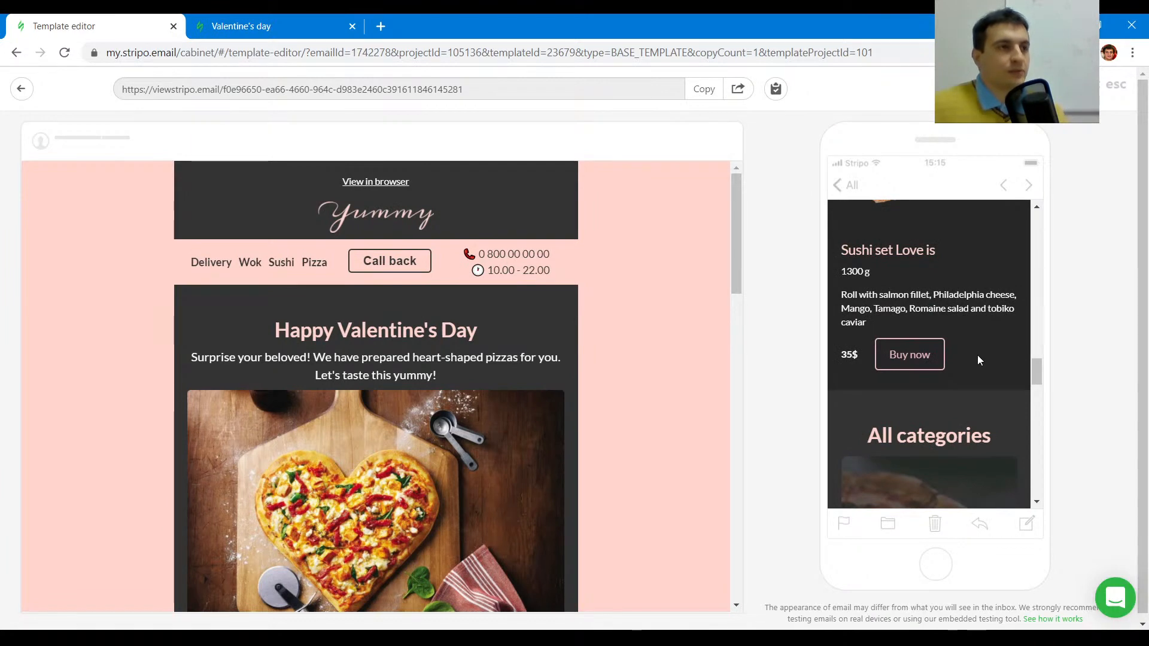
scroll(975, 320, up, 3)
scroll(902, 408, up, 3)
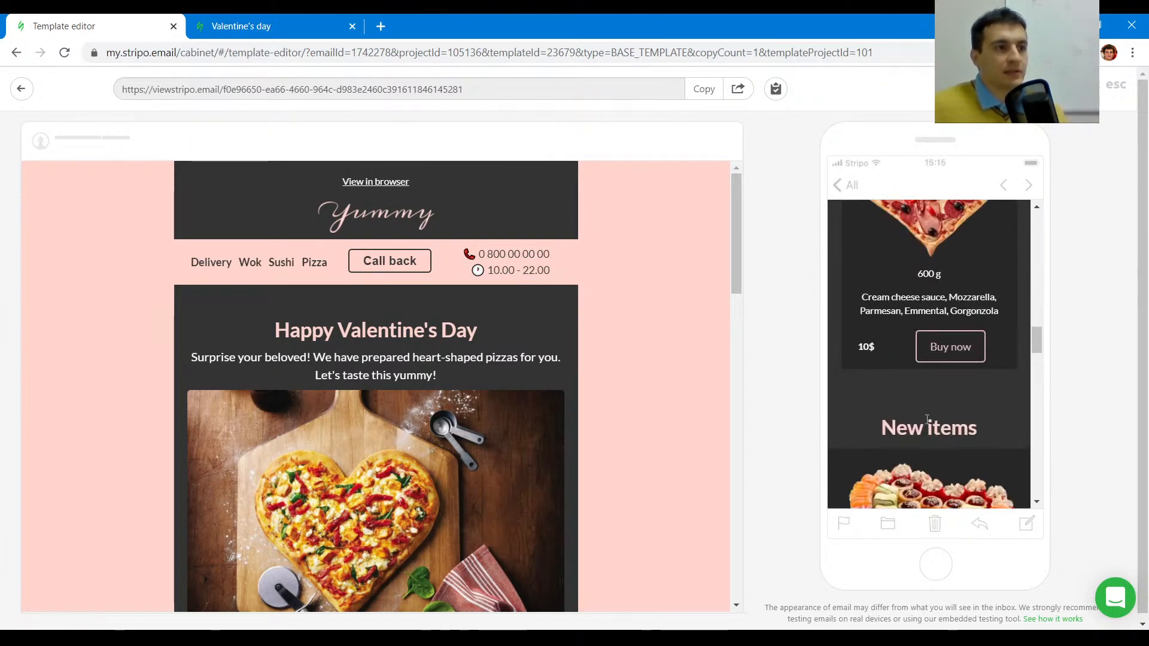
scroll(925, 385, up, 3)
scroll(963, 384, up, 5)
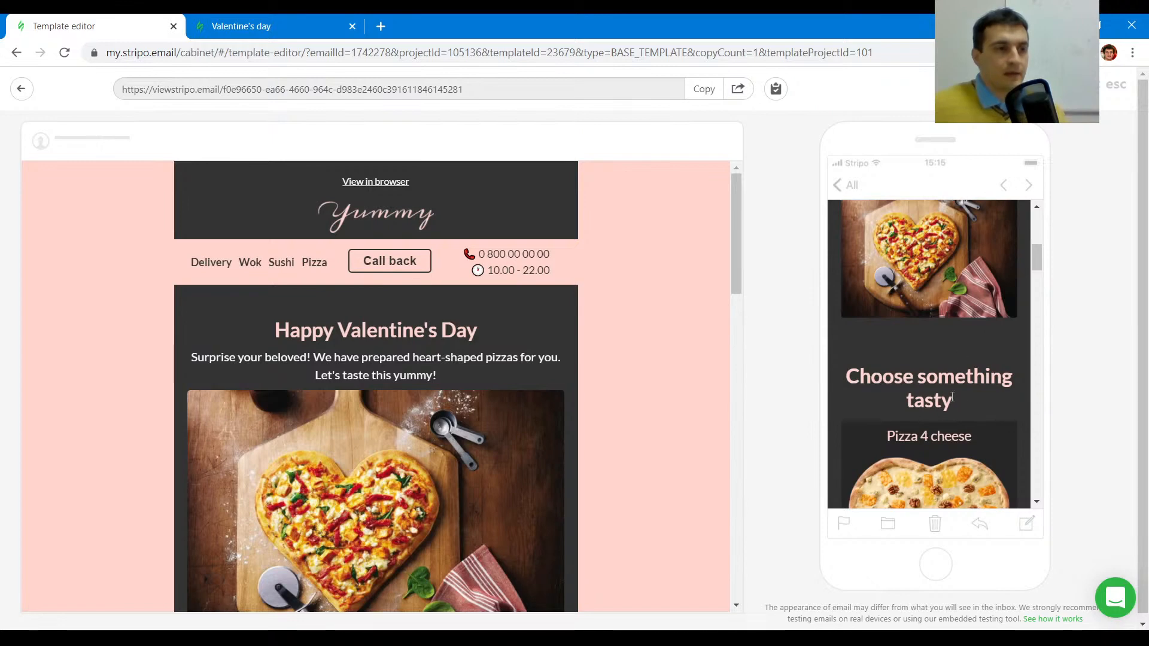
scroll(951, 383, up, 5)
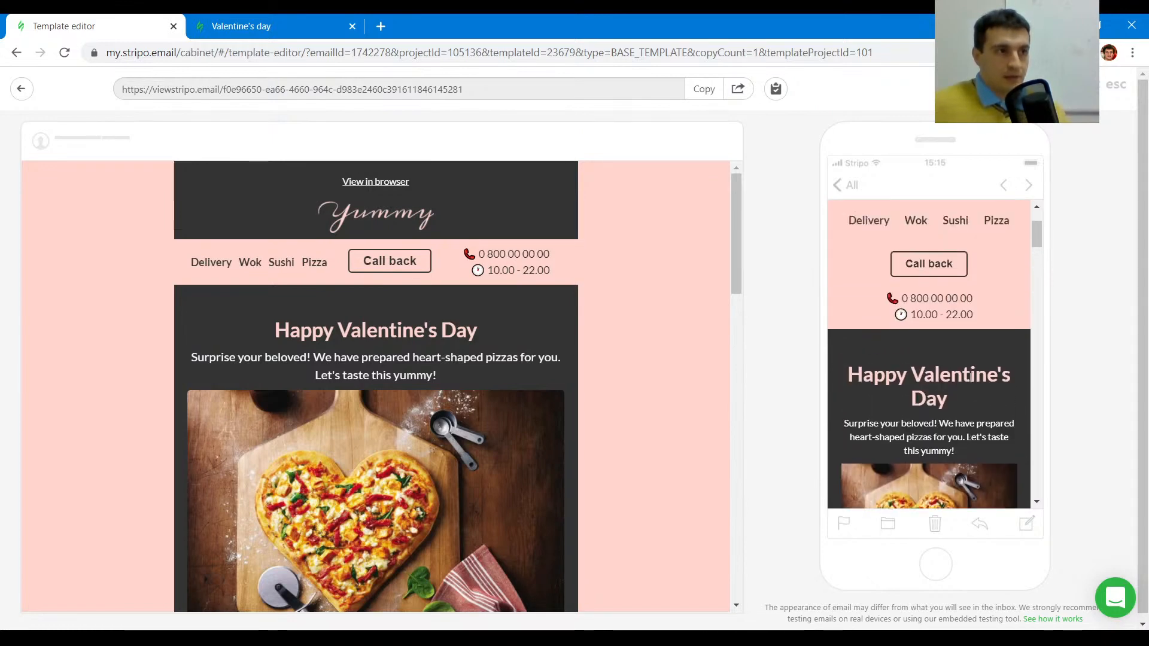
scroll(959, 345, up, 2)
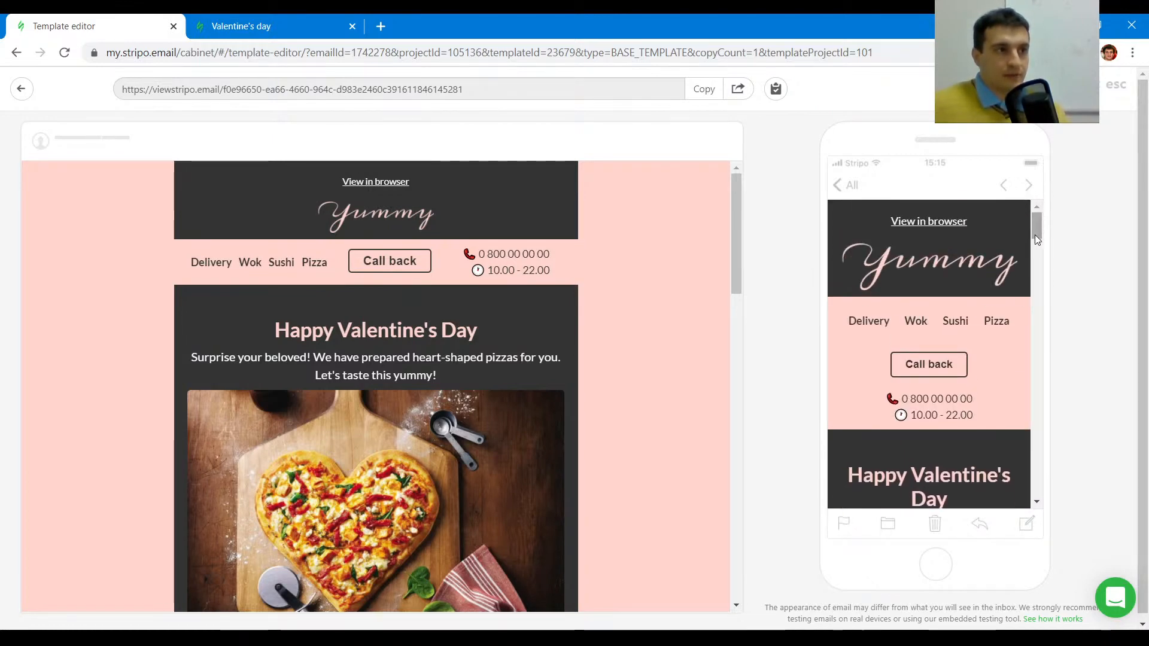
click(1120, 87)
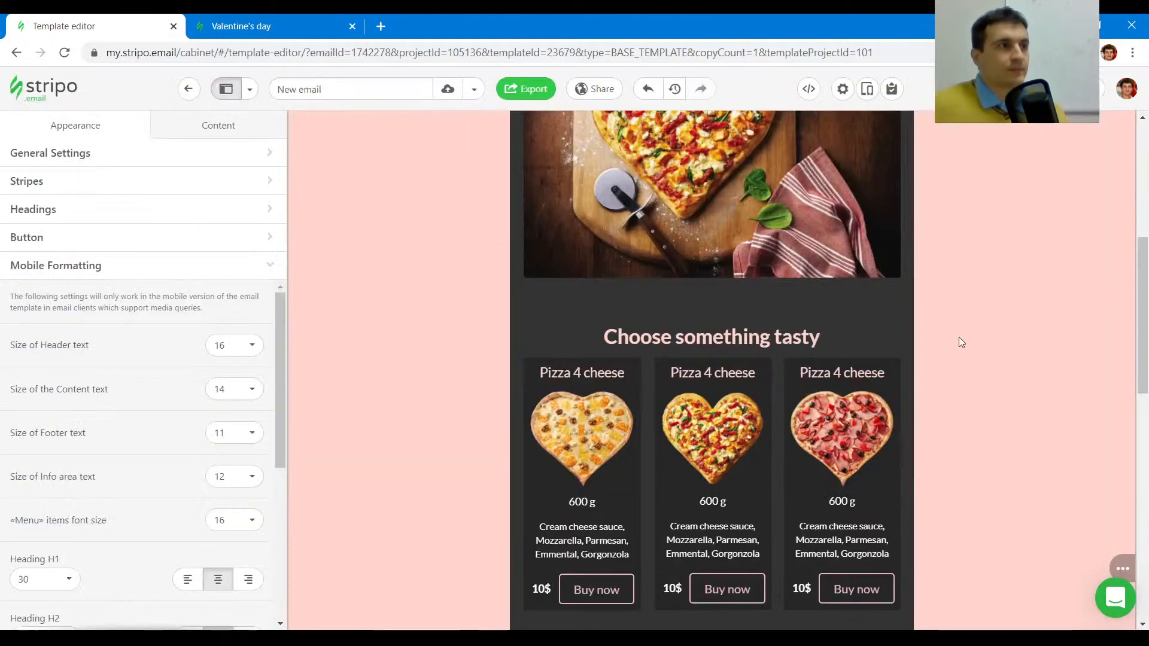
scroll(892, 289, up, 8)
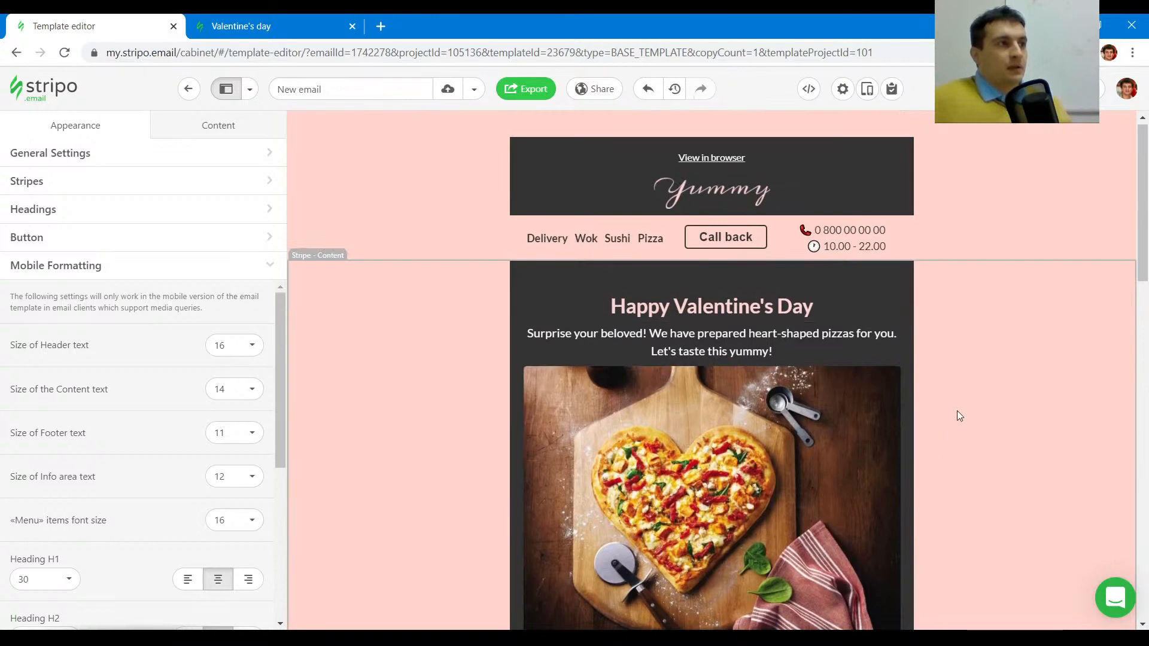
scroll(956, 414, down, 10)
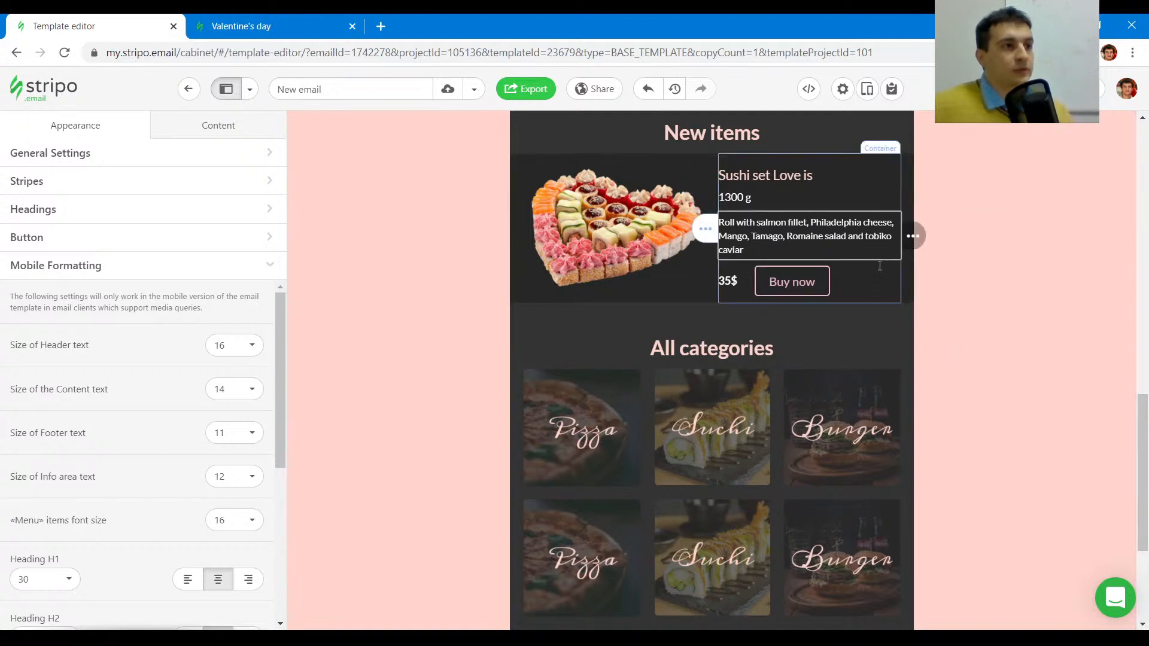
- Look through the available export destinations and export the email to the recently used Outlook Web account
click(529, 87)
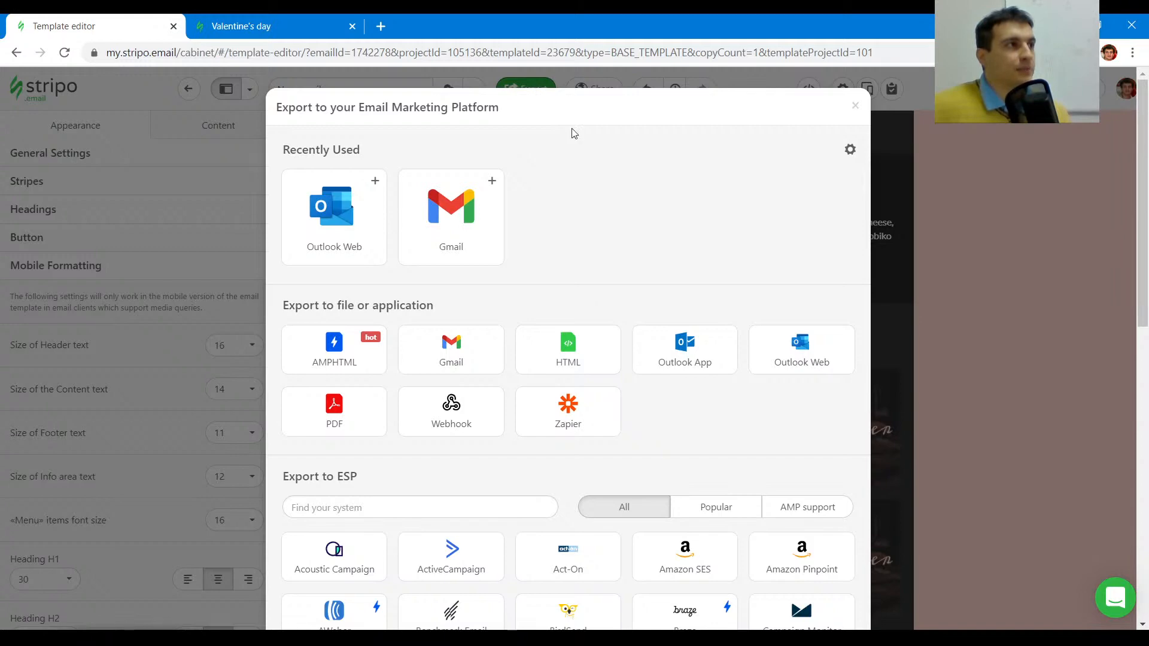
scroll(598, 192, down, 11)
scroll(539, 431, up, 5)
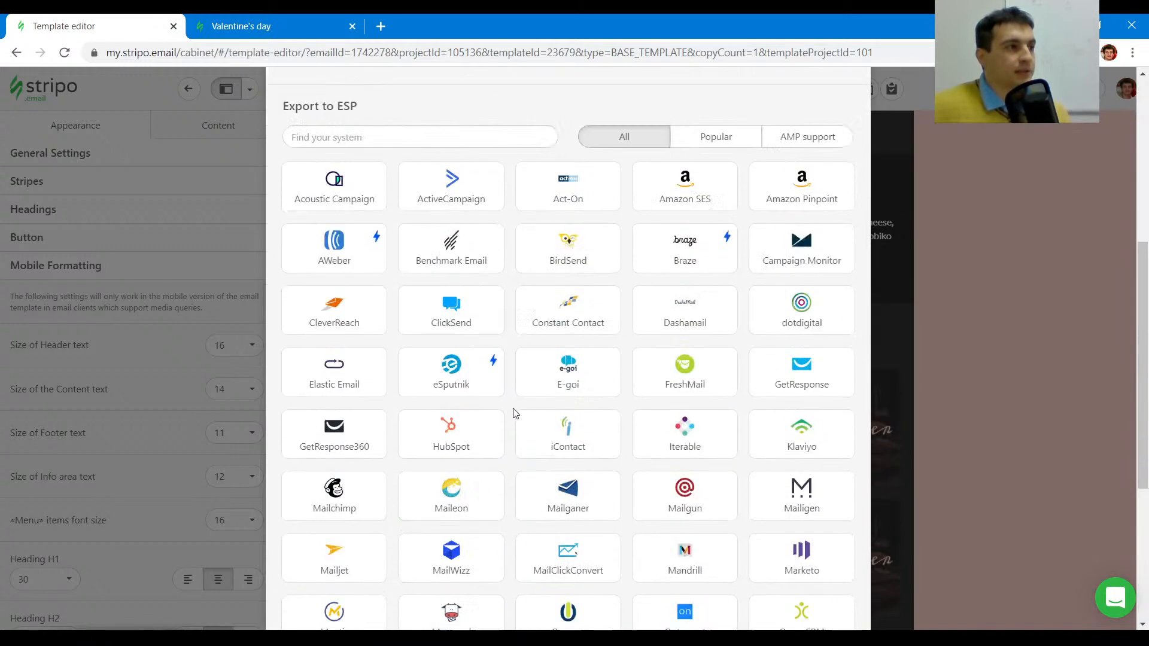
scroll(511, 389, up, 1)
scroll(512, 378, down, 2)
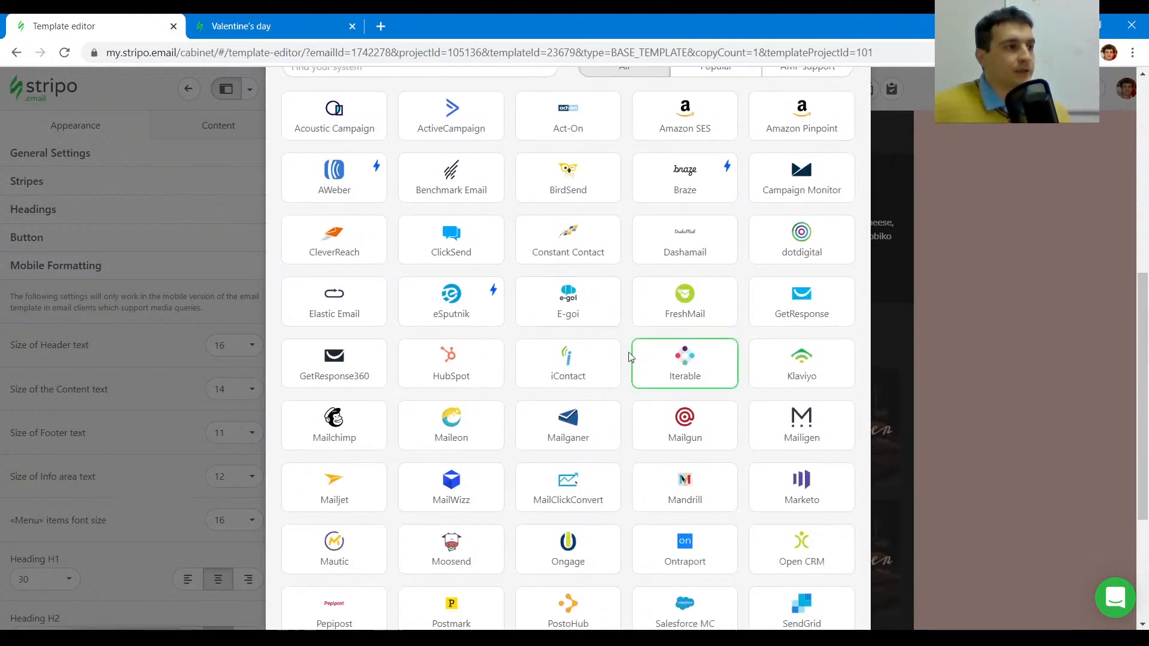
scroll(624, 390, down, 4)
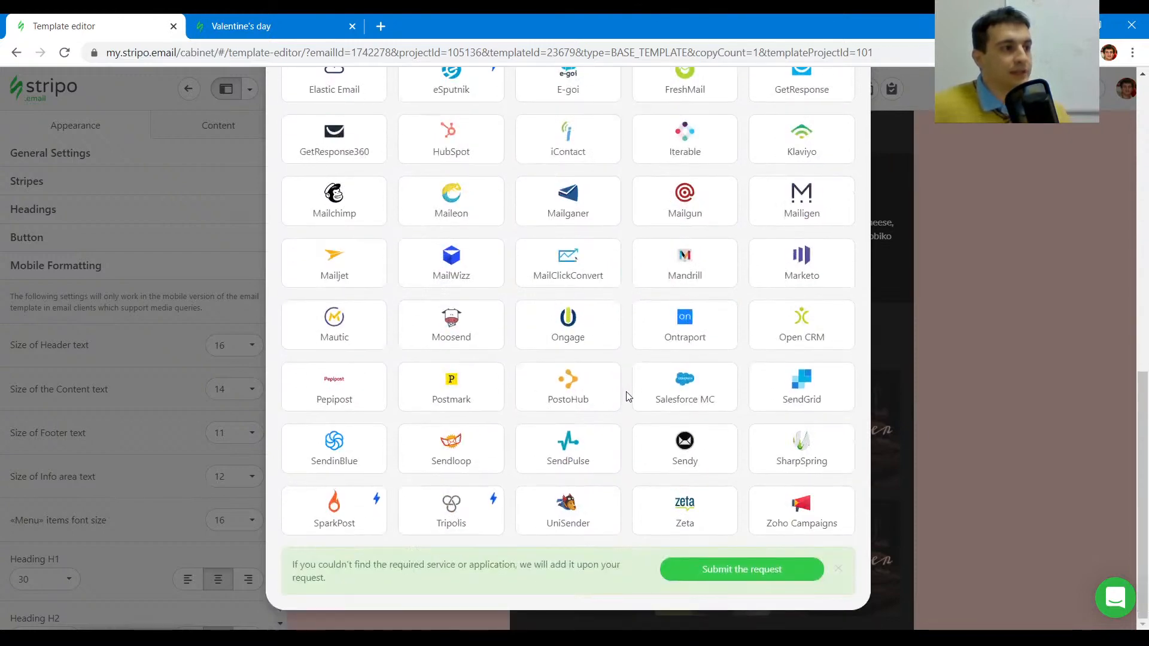
scroll(626, 392, up, 9)
scroll(628, 393, up, 1)
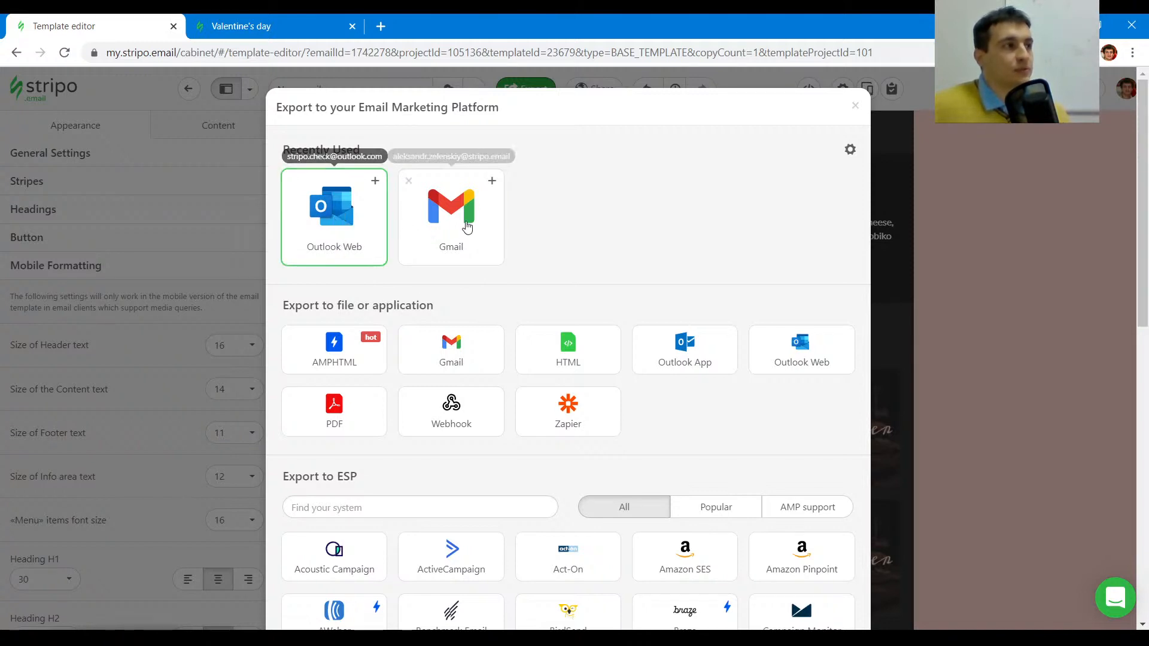
click(340, 216)
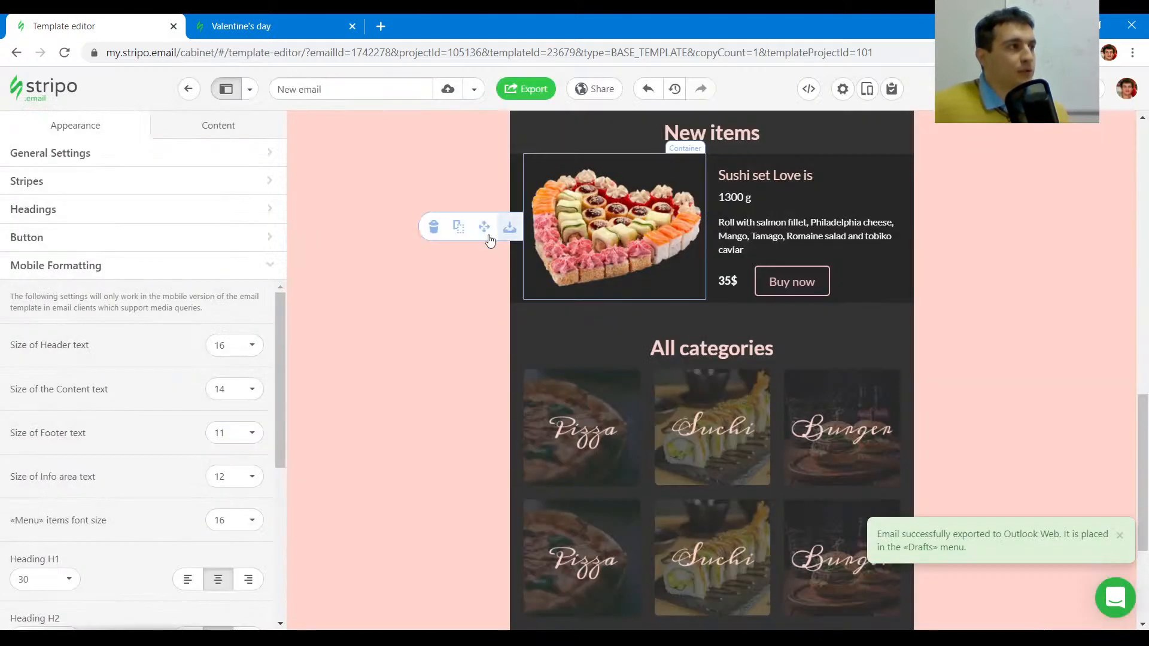
- Examine the Outlook App export options for the OFT and EMLTPL files and close the export dialog
click(525, 89)
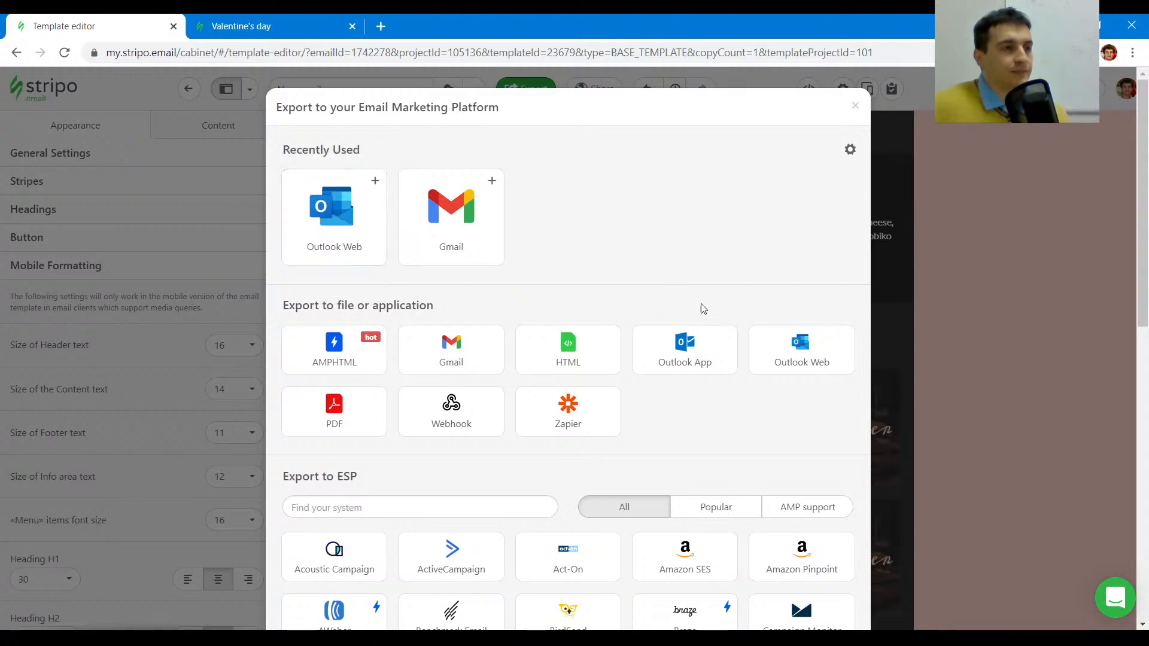
click(709, 353)
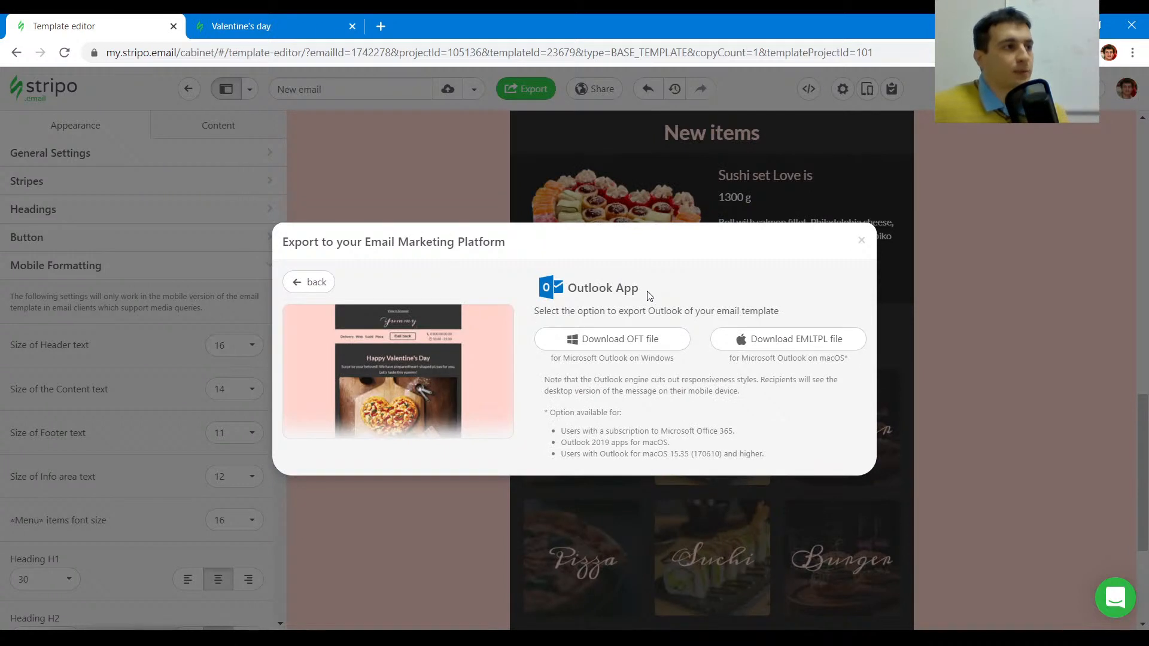
click(629, 346)
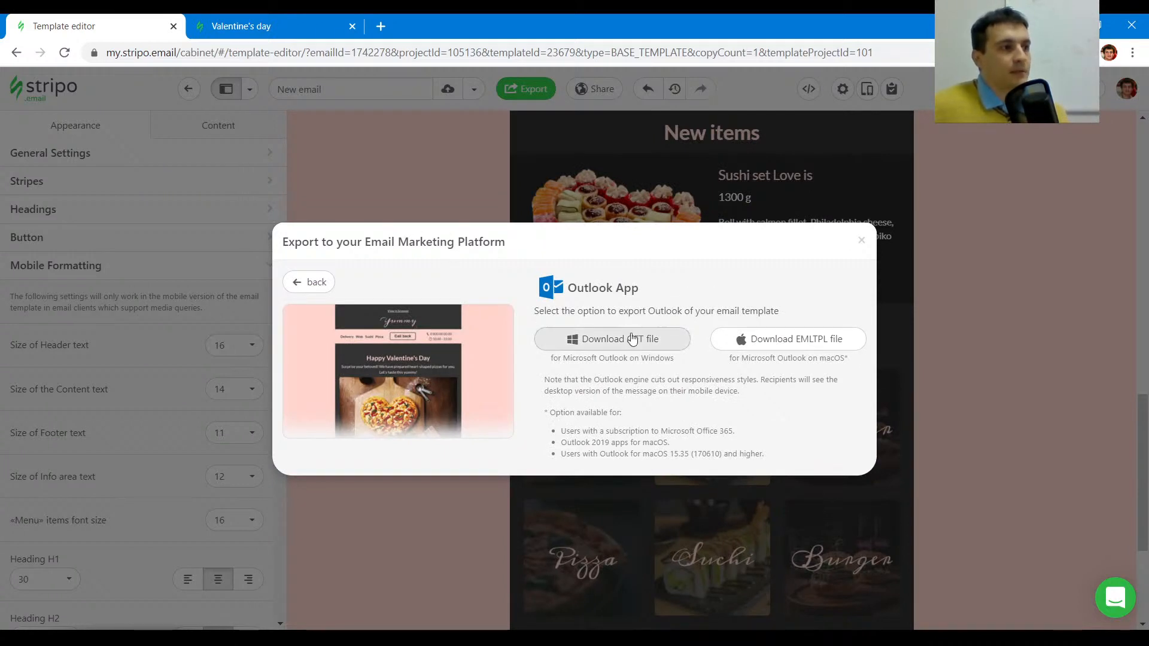
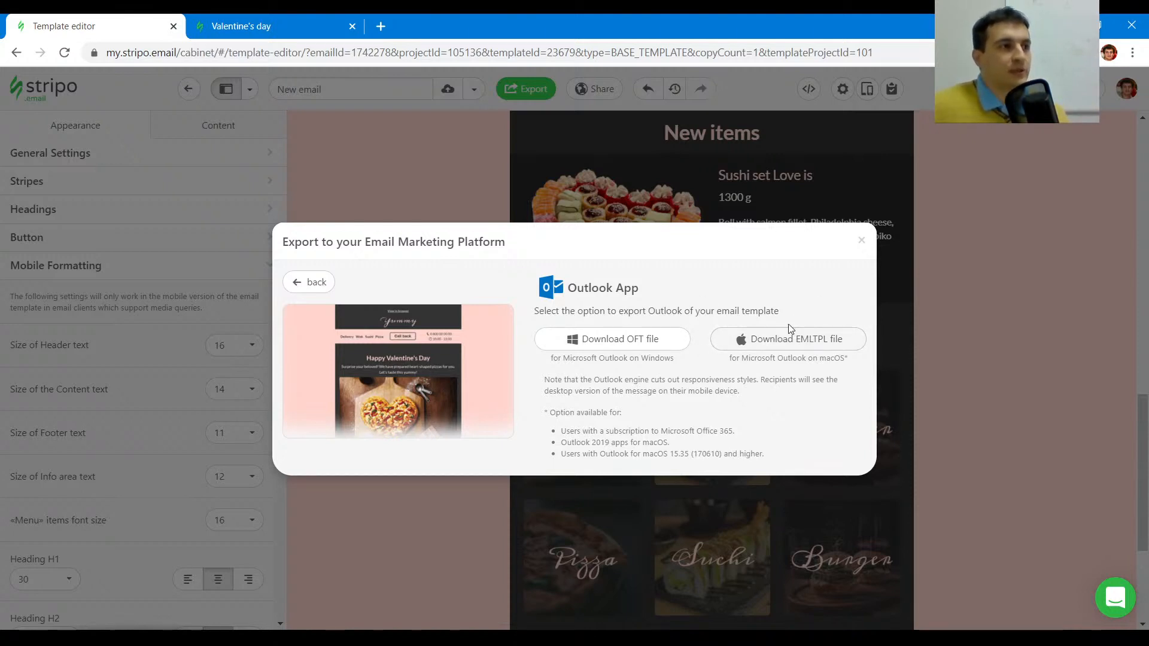
click(865, 238)
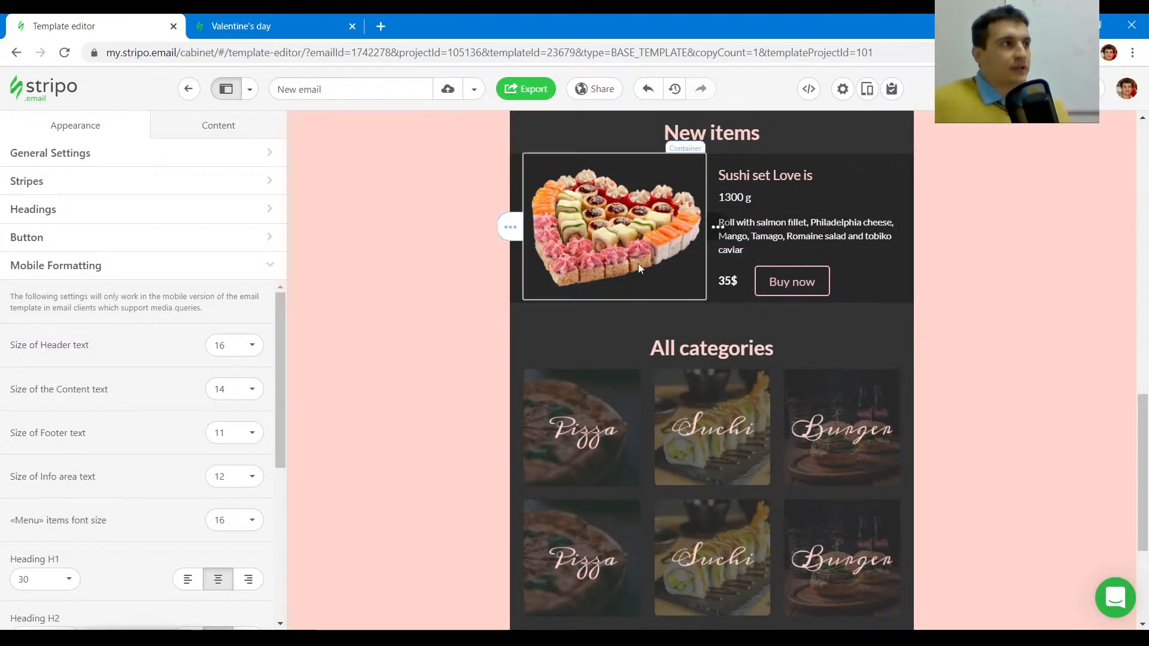
- Switch to Outlook and check the exported email in Drafts from the header to the product cards
scroll(655, 242, up, 15)
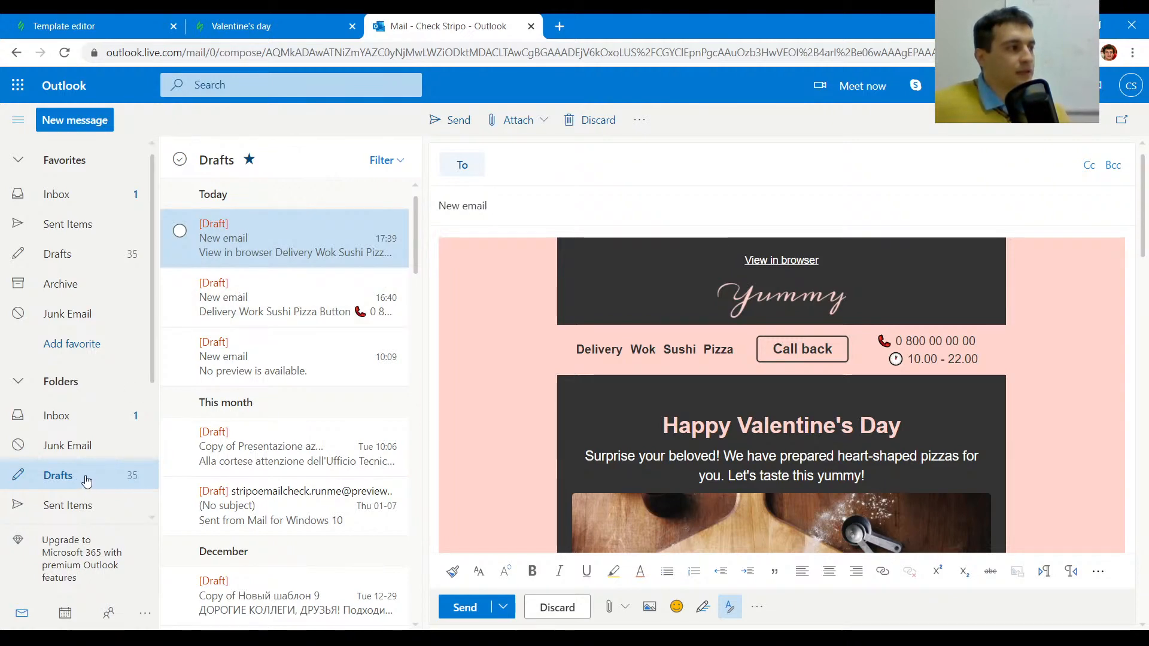
scroll(752, 387, down, 10)
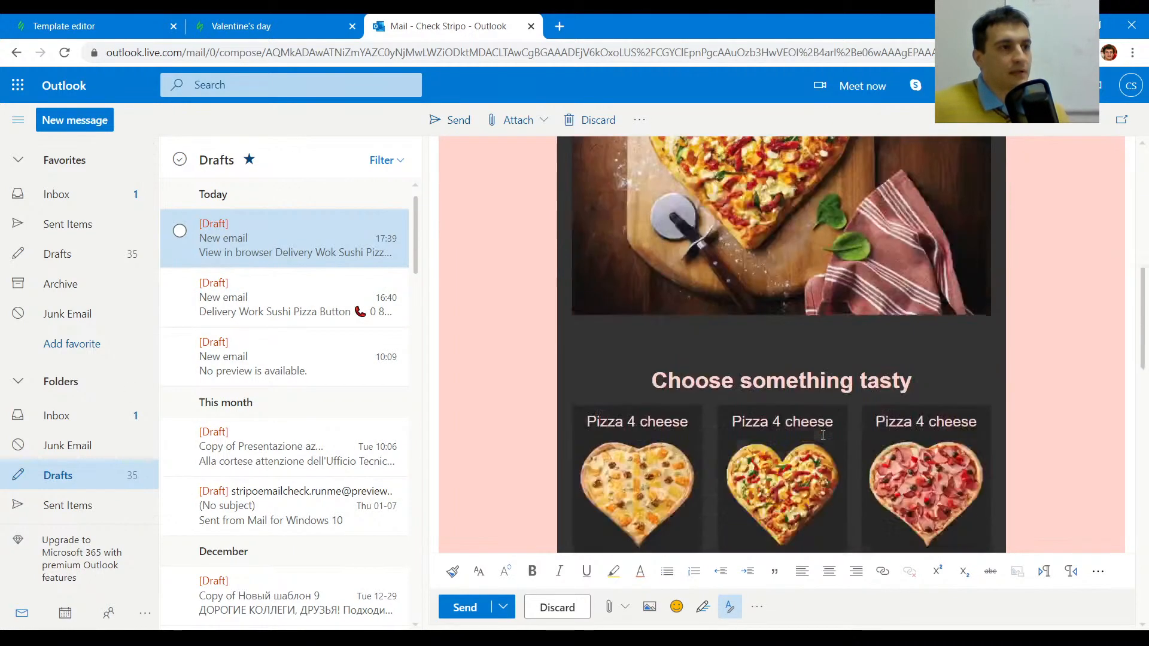
scroll(752, 388, up, 9)
scroll(752, 388, up, 2)
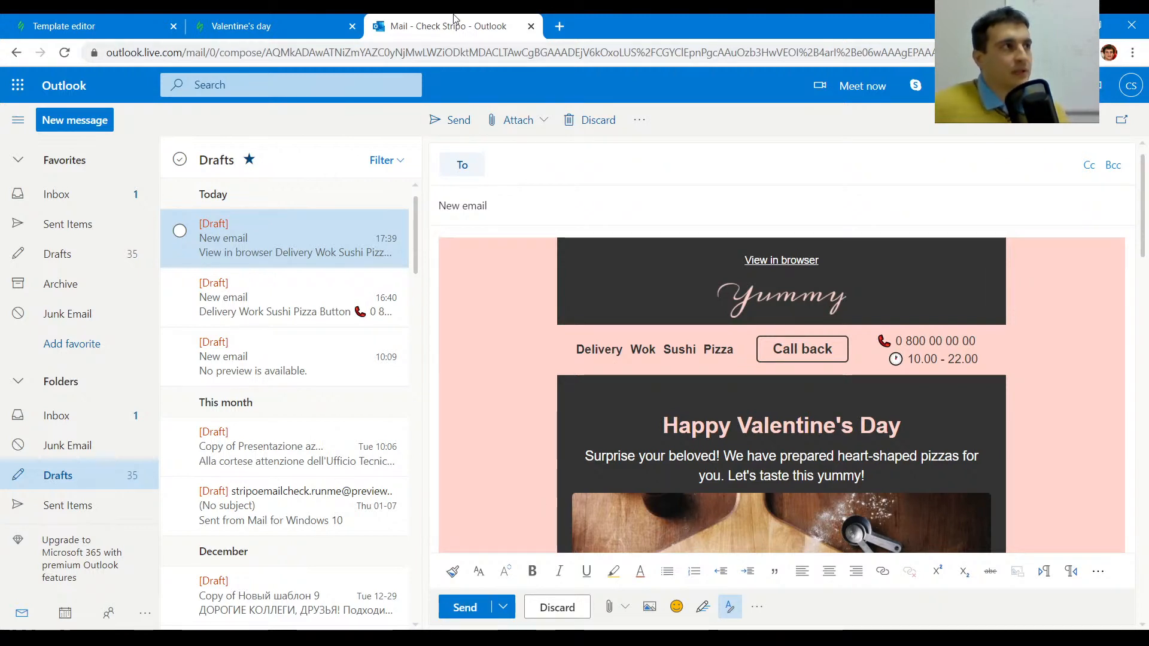
drag(450, 20, 1148, 19)
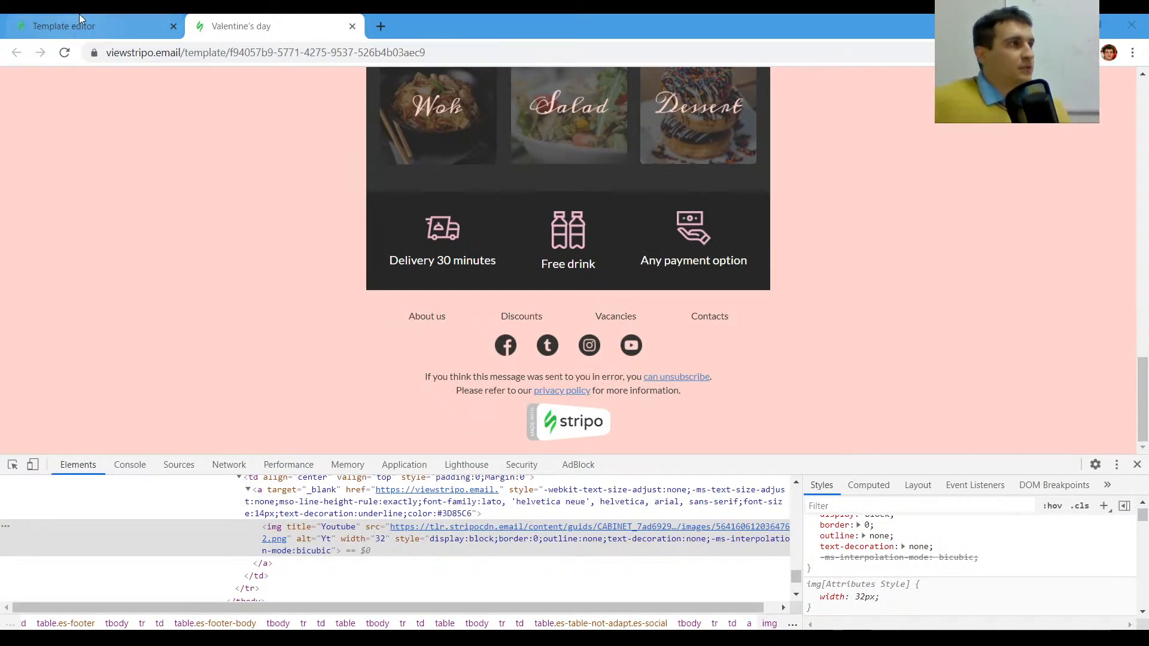
- Return to the template editor and export the email to the recently used Gmail account
click(39, 22)
click(544, 96)
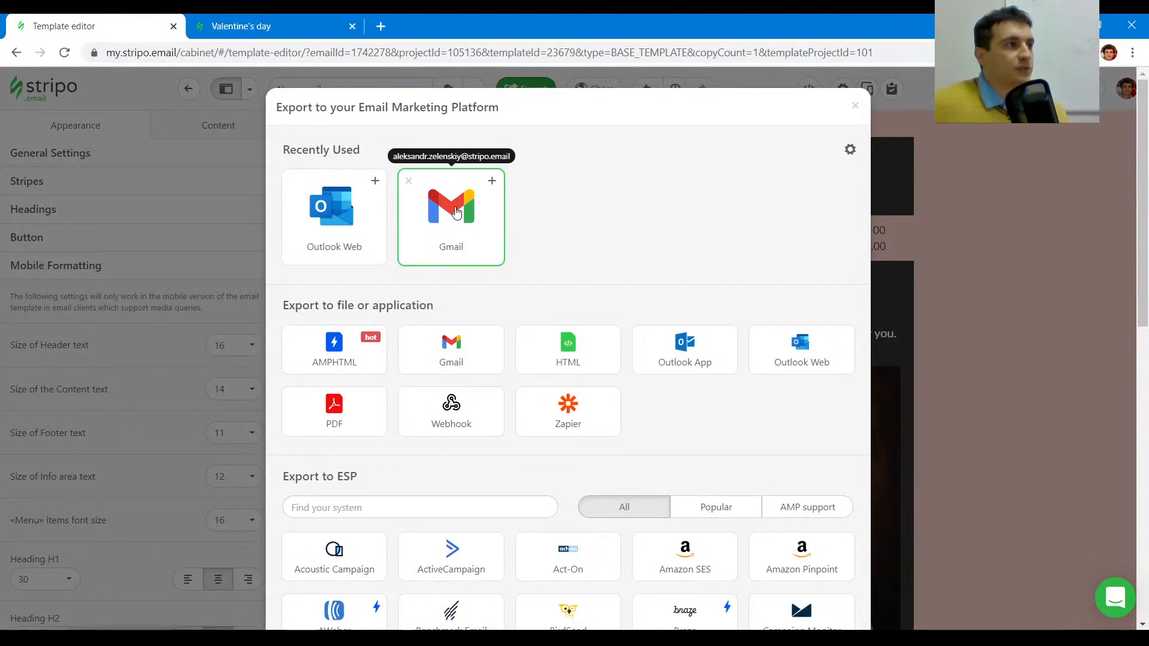
click(456, 212)
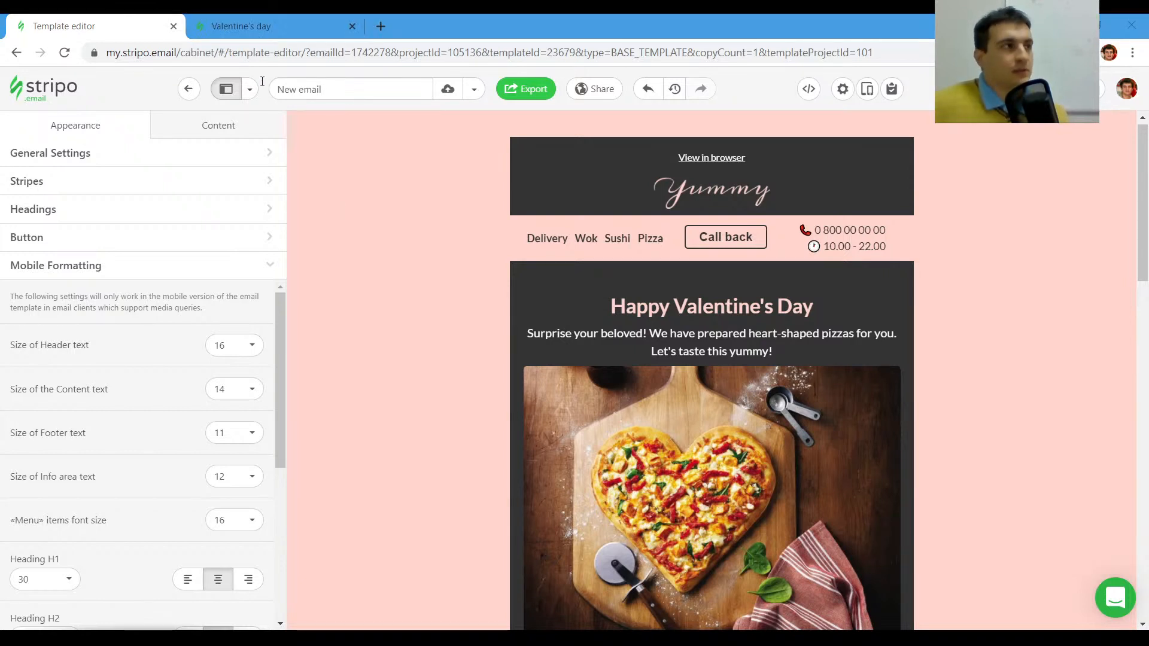
- Switch to Gmail, examine the exported New email draft in the compact and full-screen compose views, and close it
drag(262, 81, 338, 25)
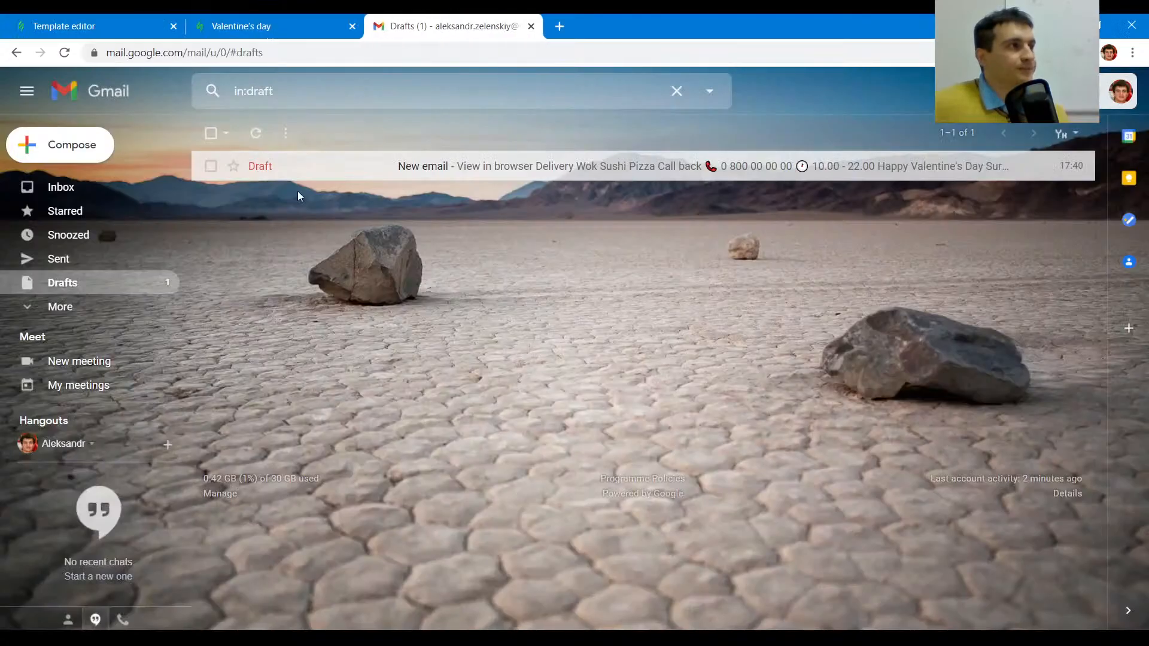
click(519, 171)
scroll(977, 409, down, 5)
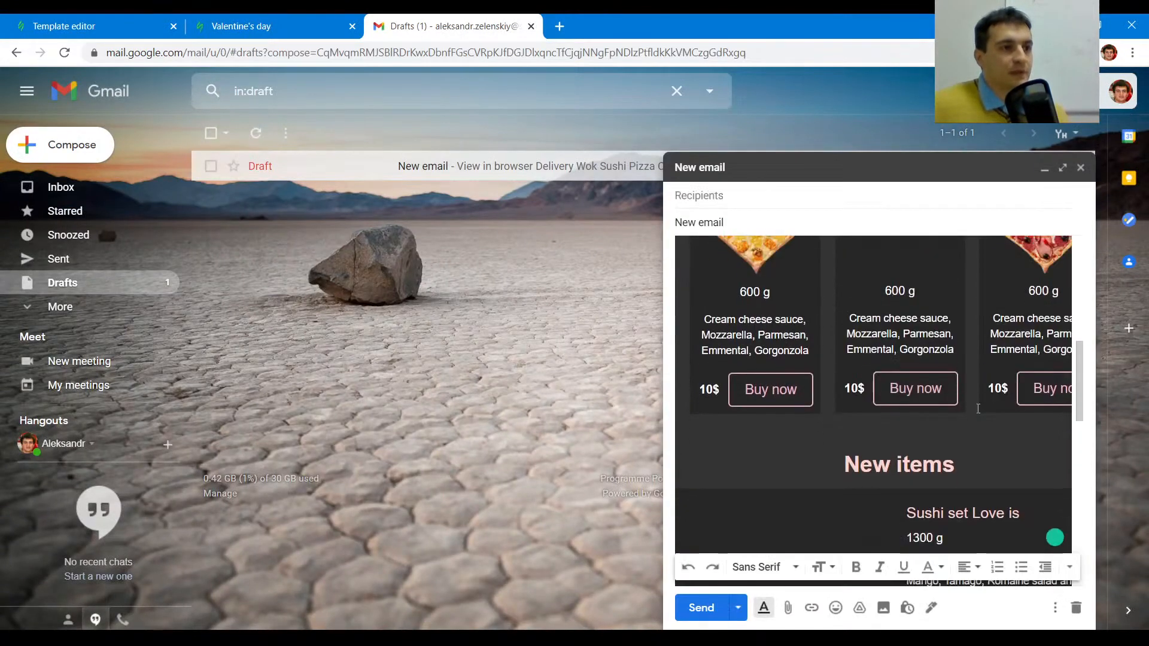
scroll(977, 408, down, 1)
click(1044, 167)
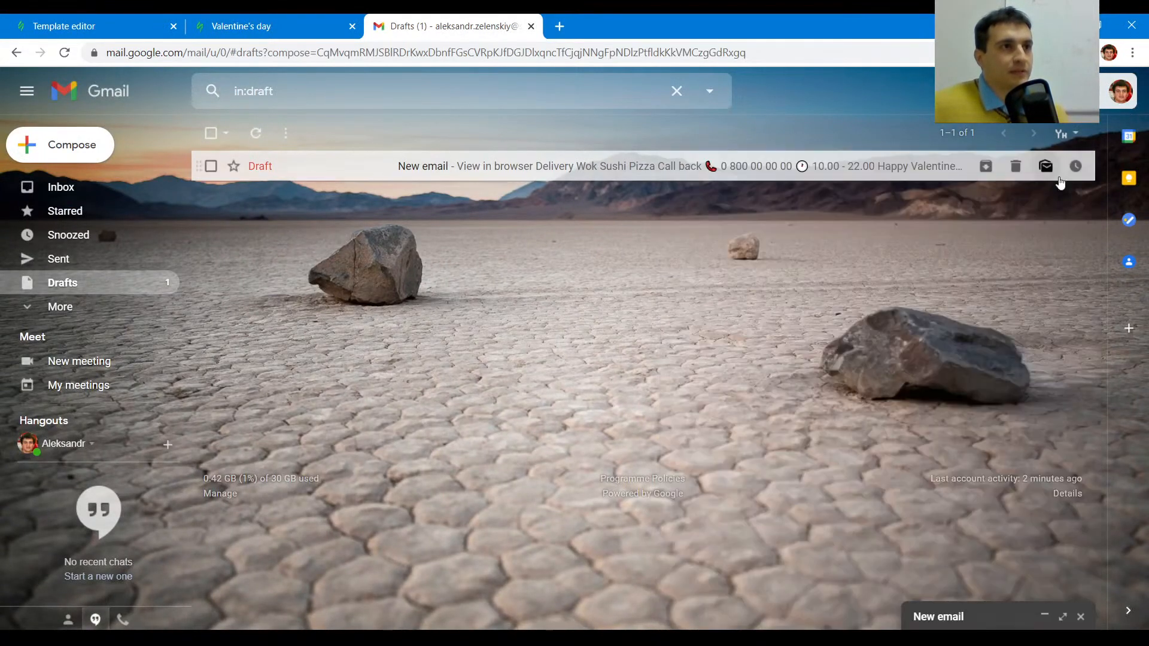
click(450, 170)
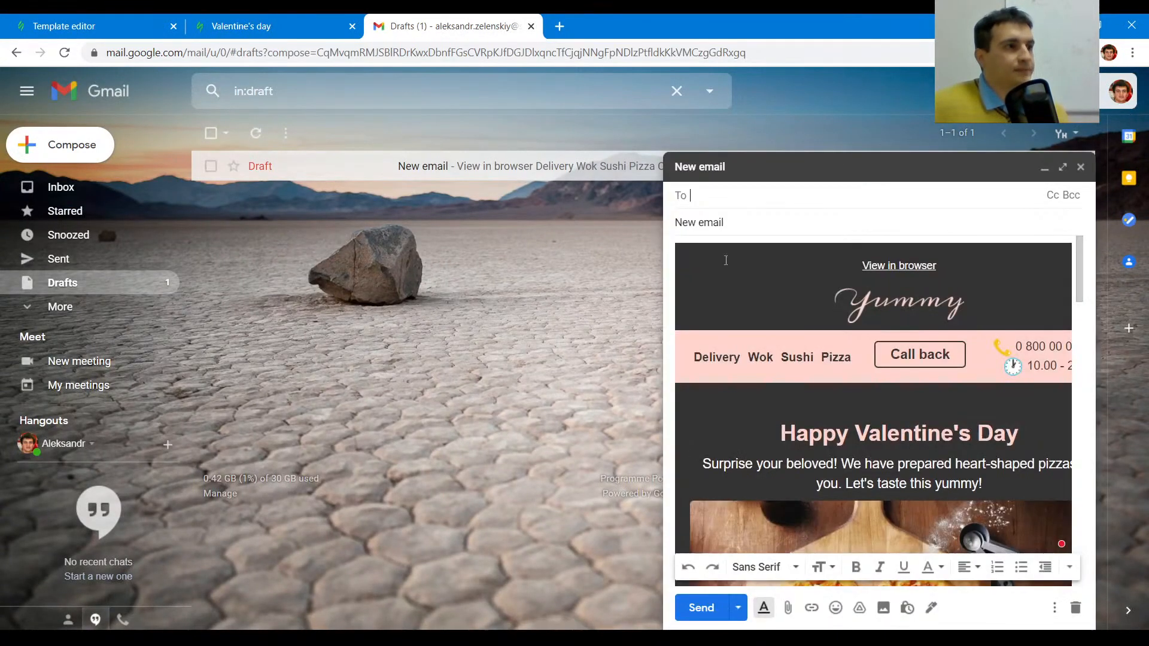
click(1060, 169)
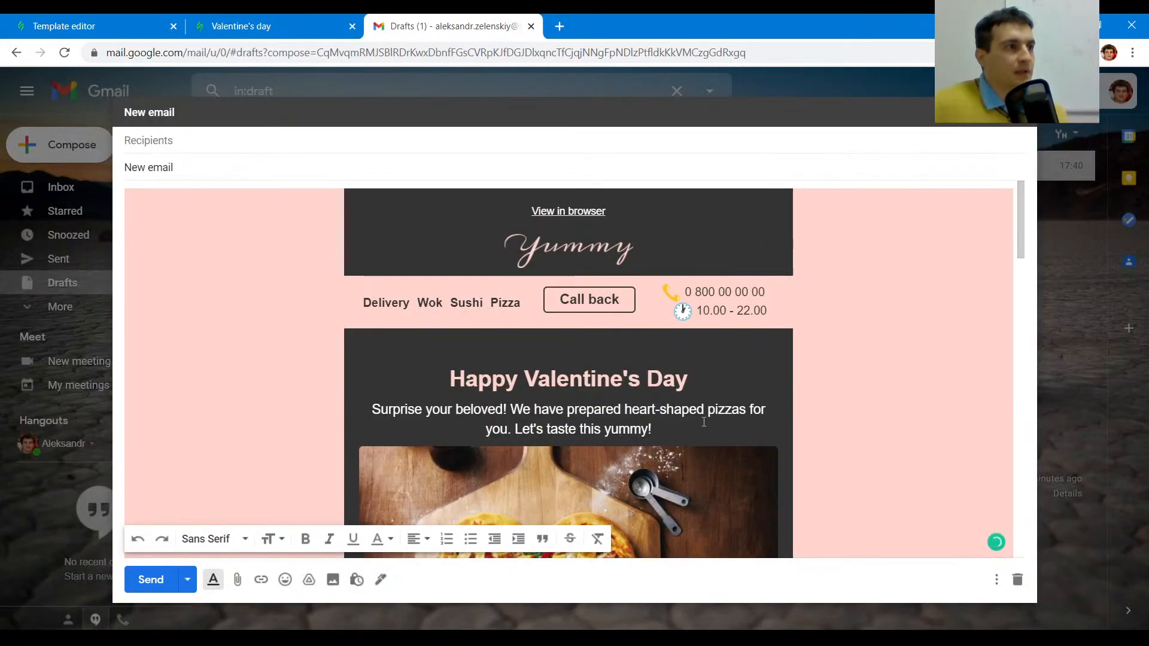
click(1016, 113)
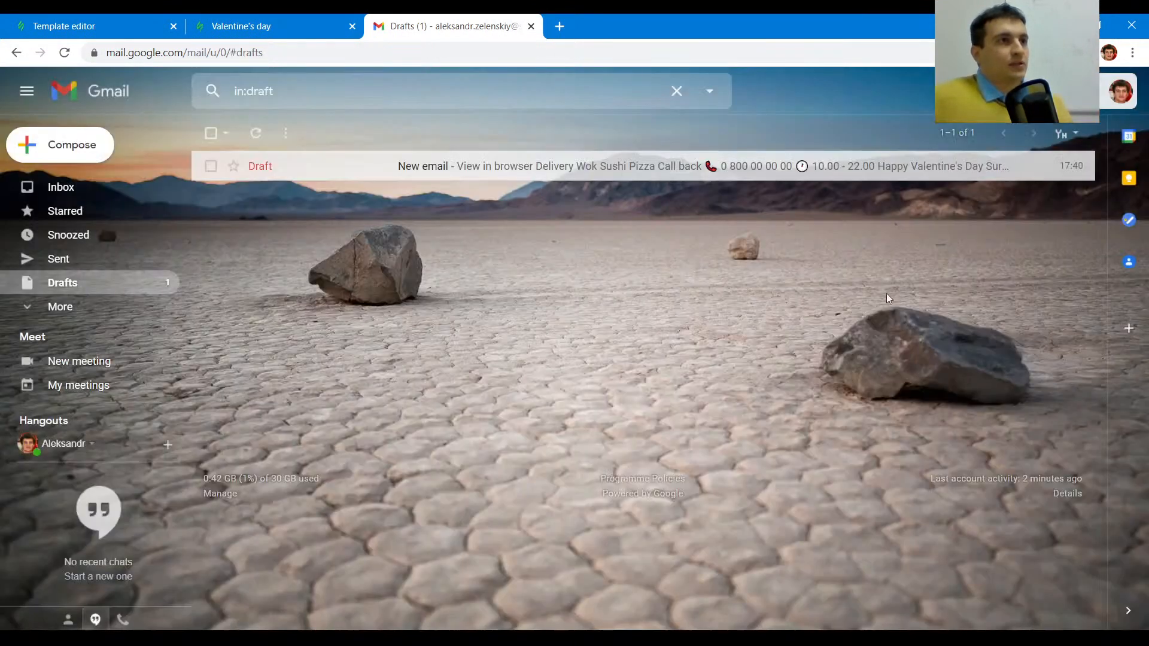
- Reopen the New email draft, view it in the full-screen compose window, and close it
click(1060, 91)
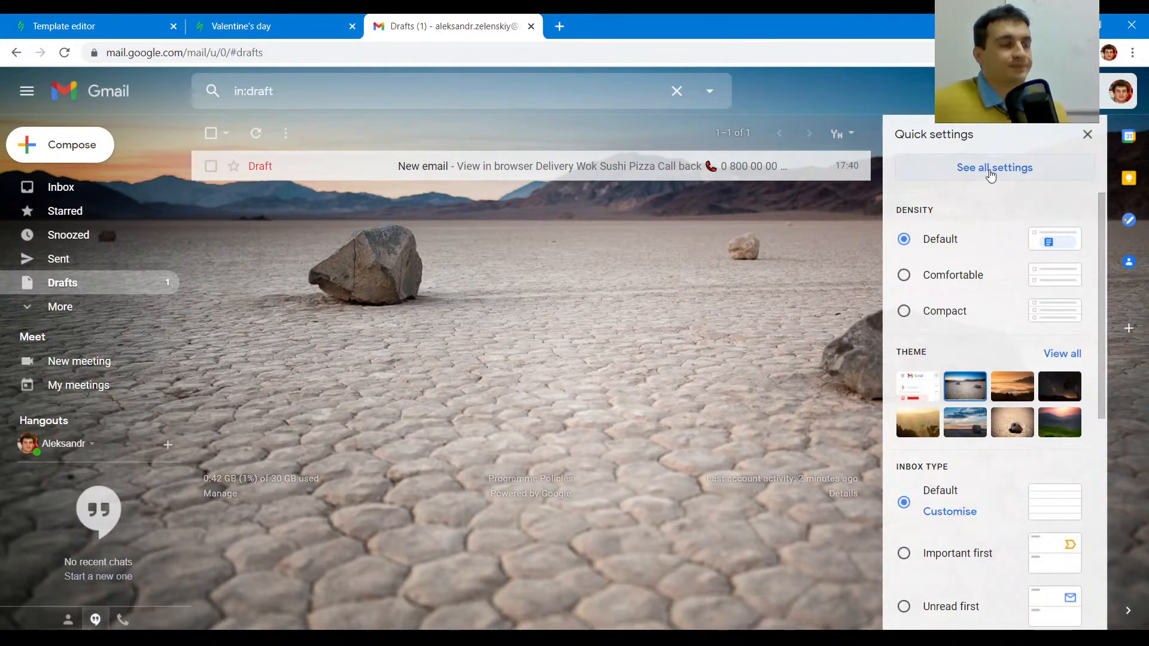
click(1087, 134)
click(609, 170)
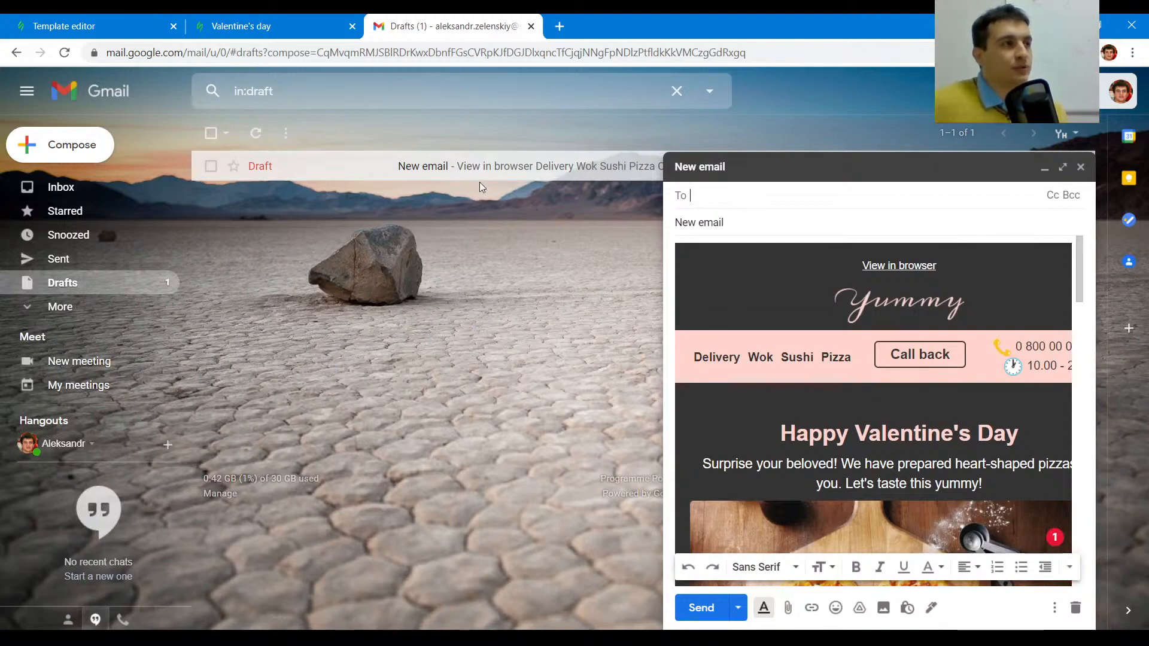
click(1063, 168)
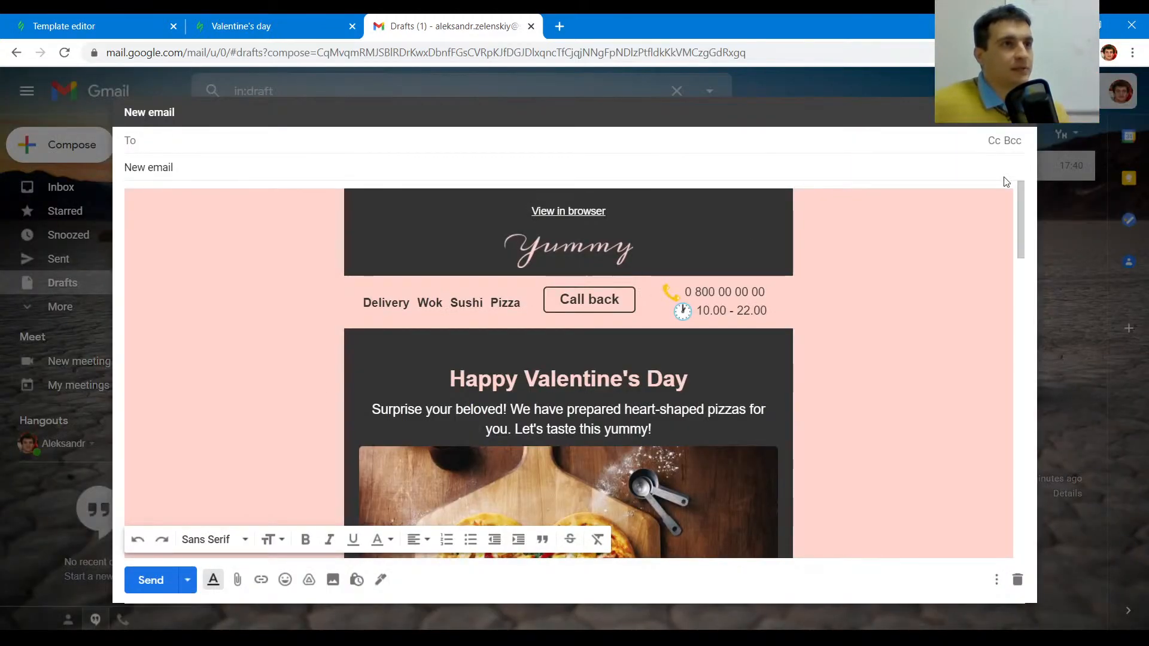
key(Escape)
- Enable Templates in Gmail's advanced settings and save the changes
click(1026, 91)
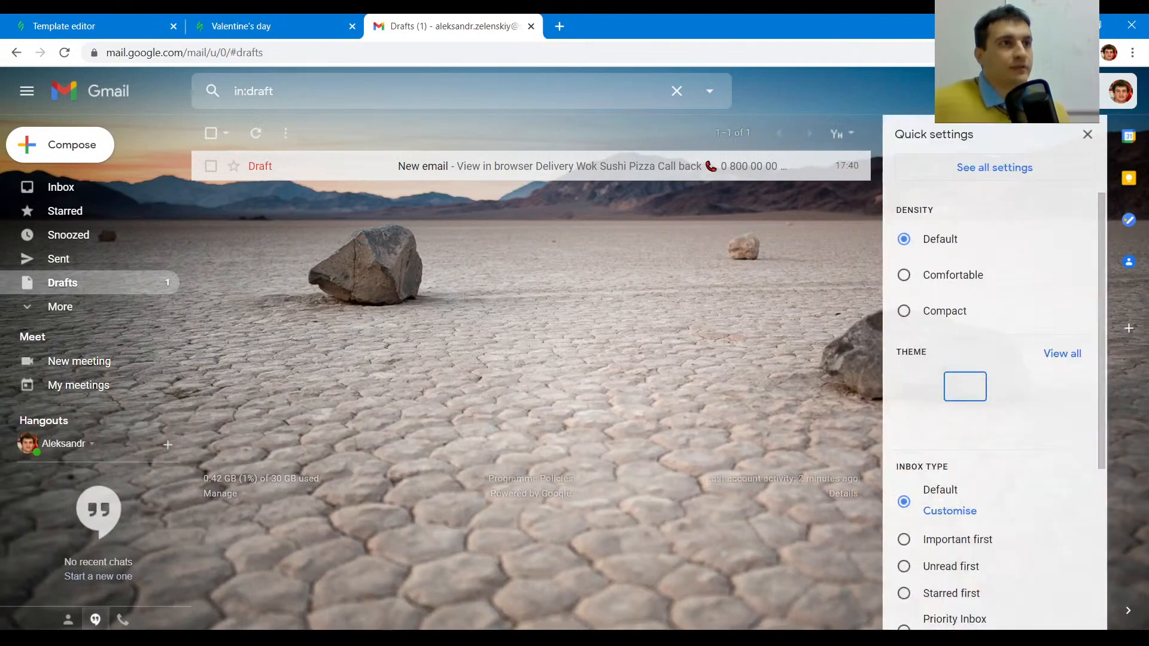
click(1004, 173)
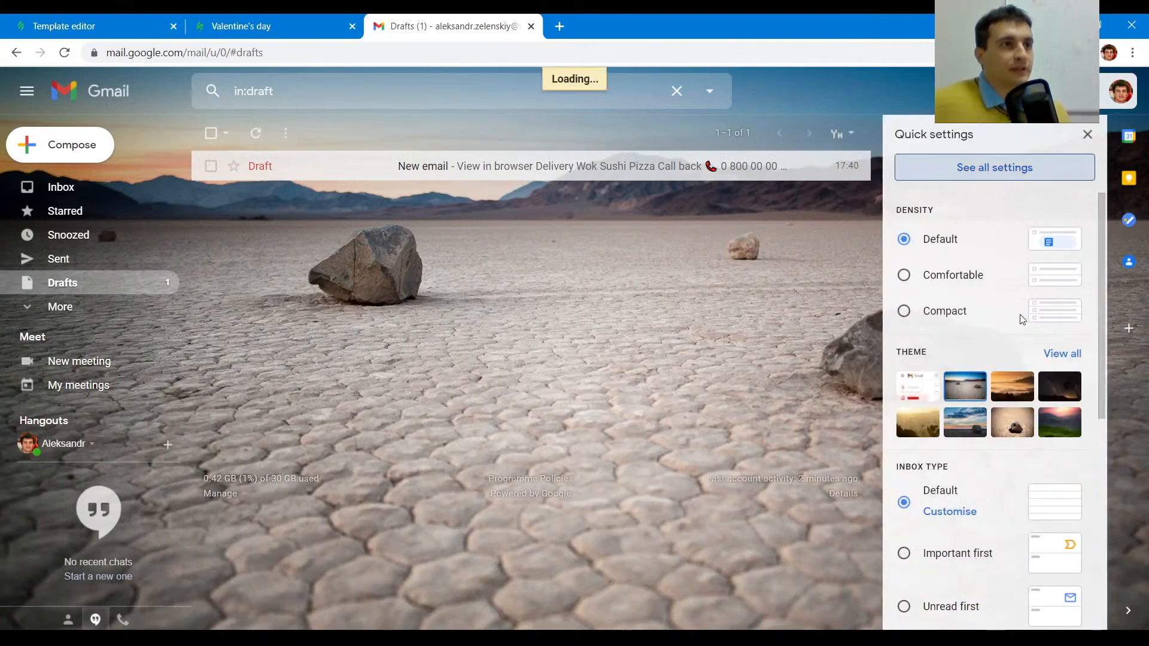
click(877, 166)
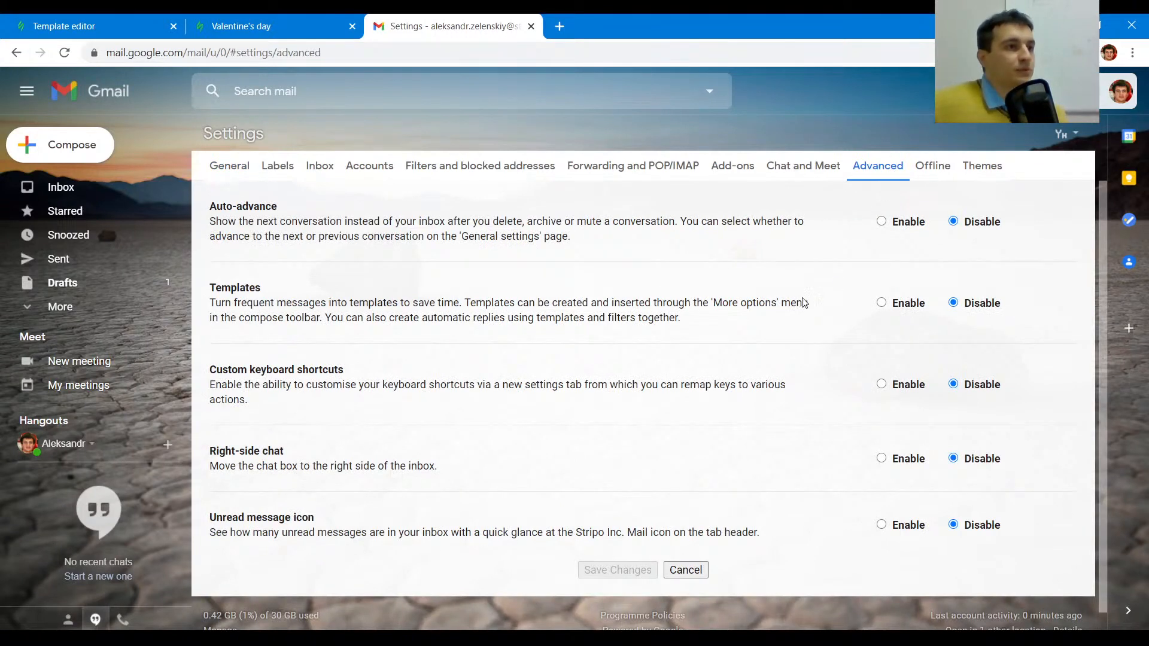
click(883, 306)
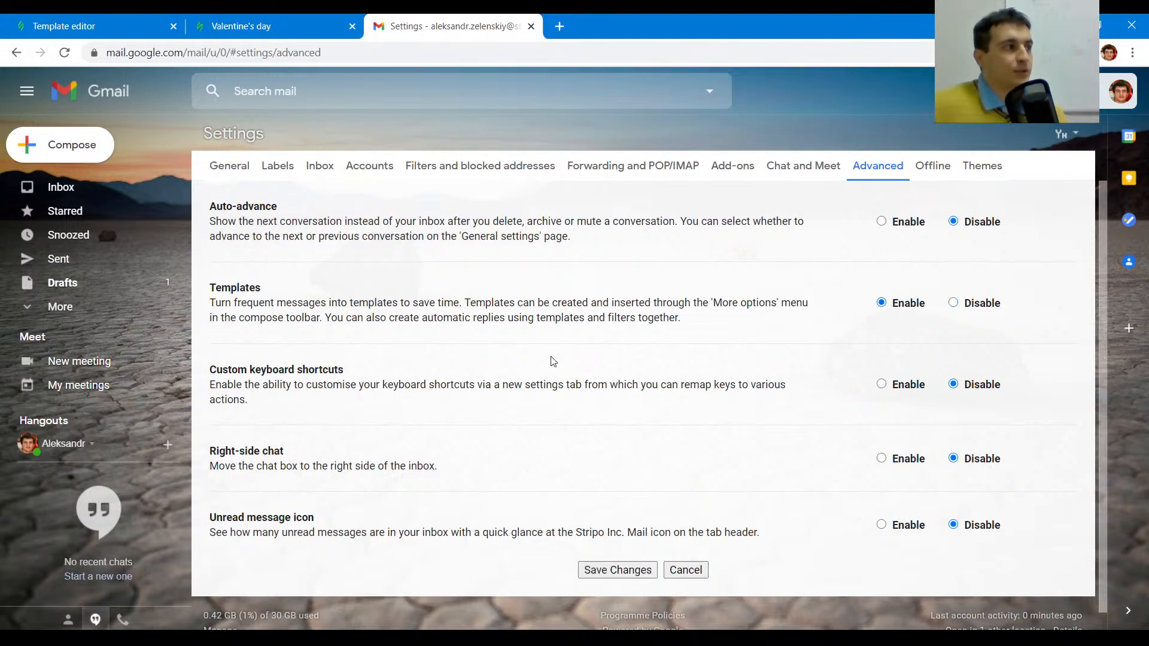
click(618, 568)
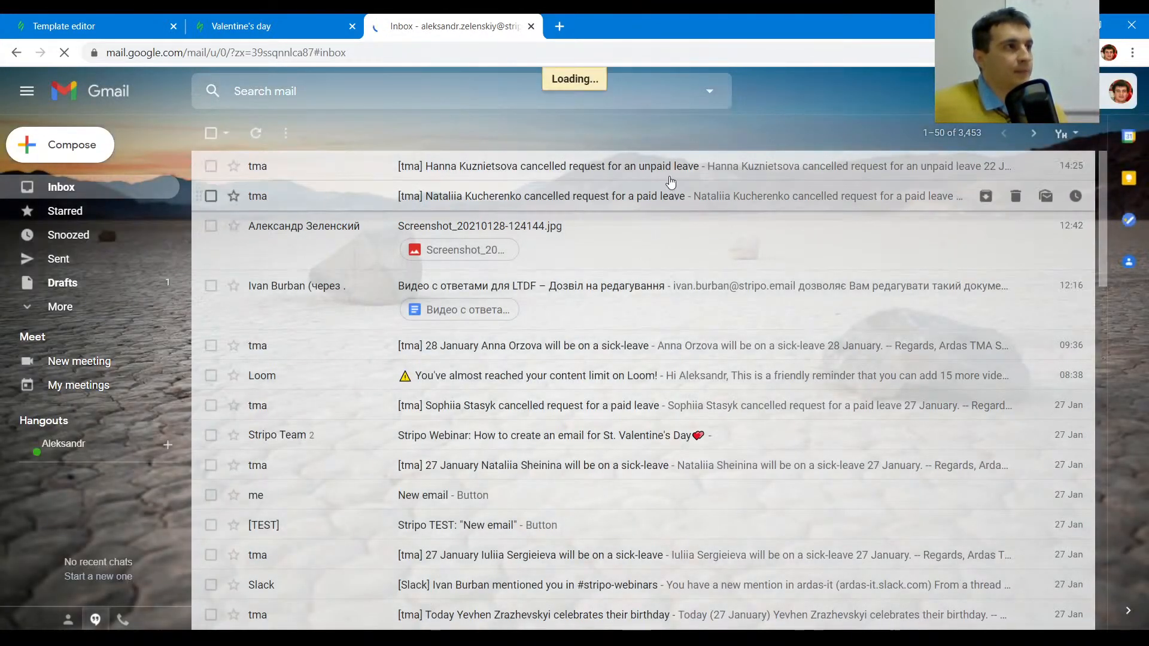
- Open the New email draft from Drafts, save it as a new template named 123, and close the draft
click(116, 287)
click(933, 173)
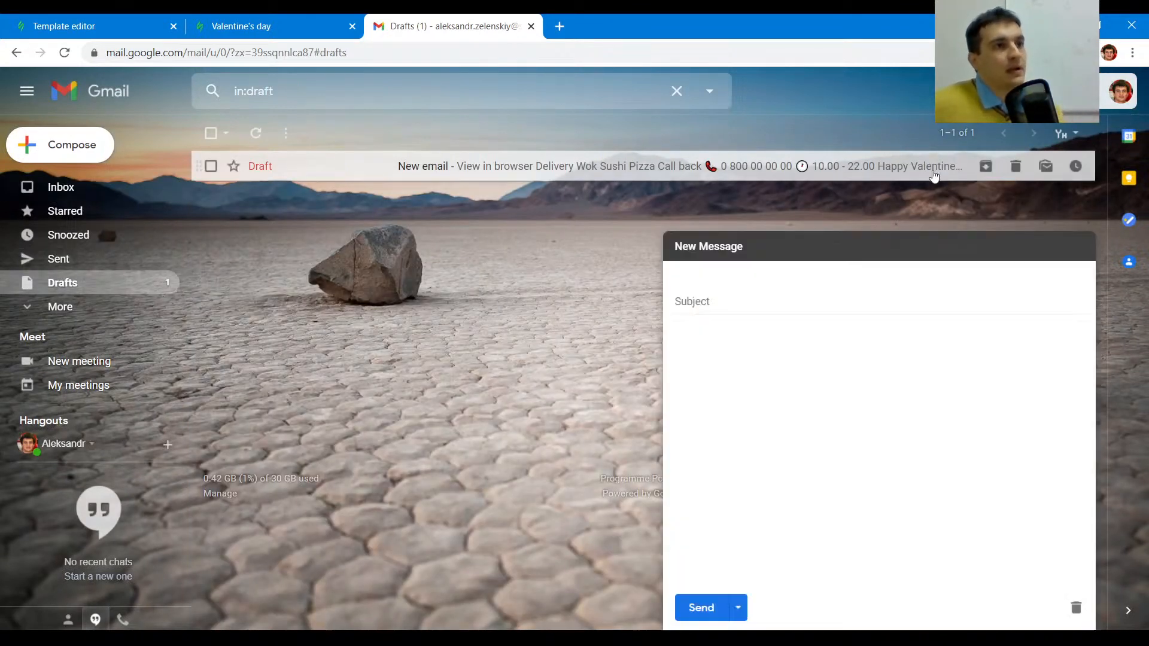
click(1054, 607)
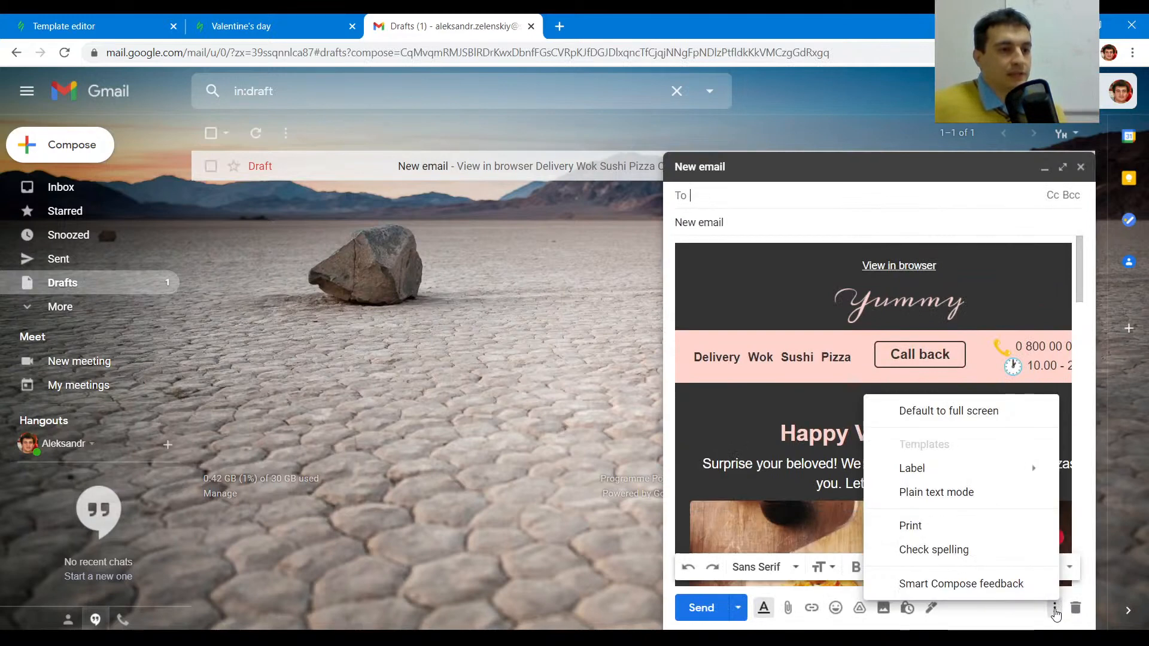
mouse_move(974, 446)
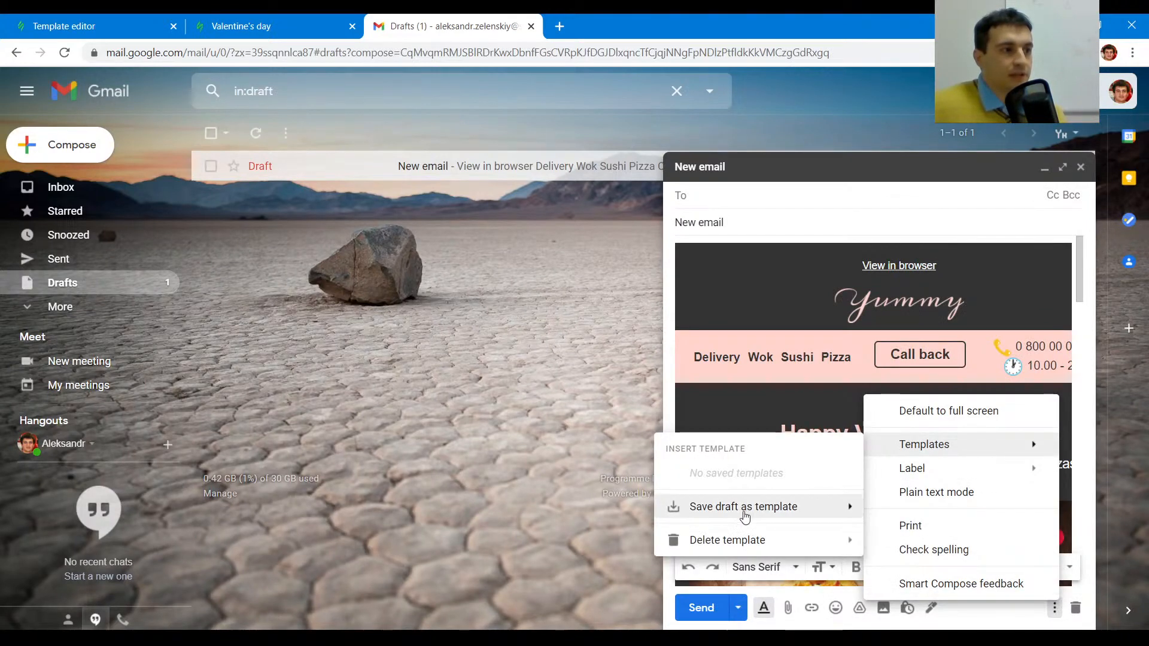
mouse_move(743, 513)
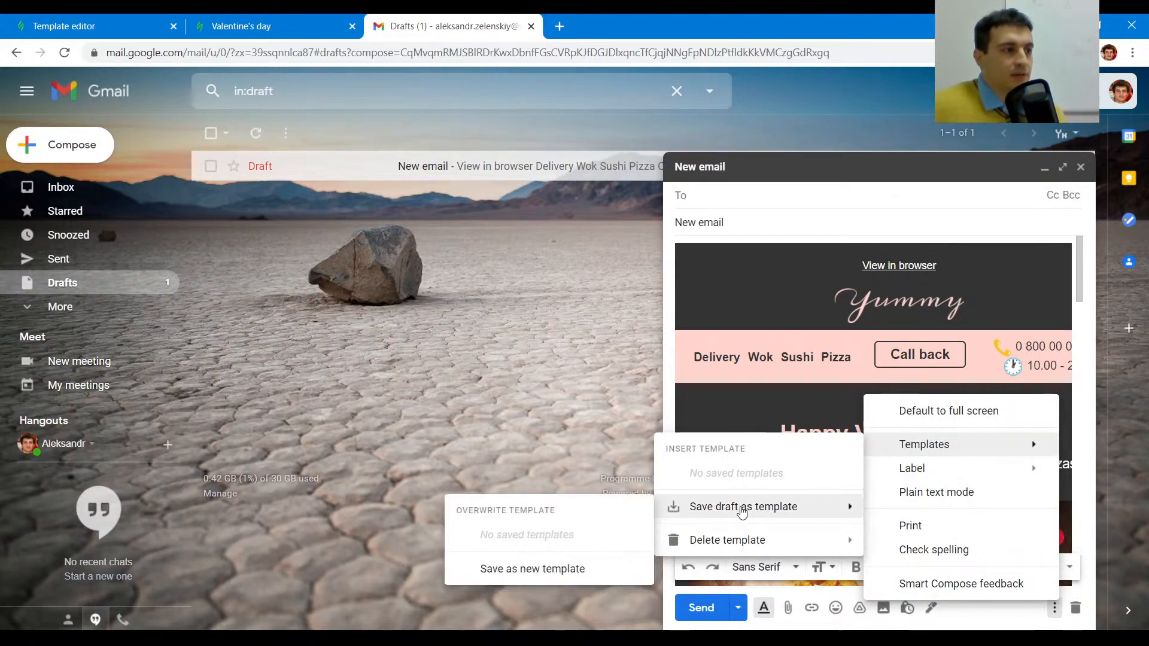
click(577, 569)
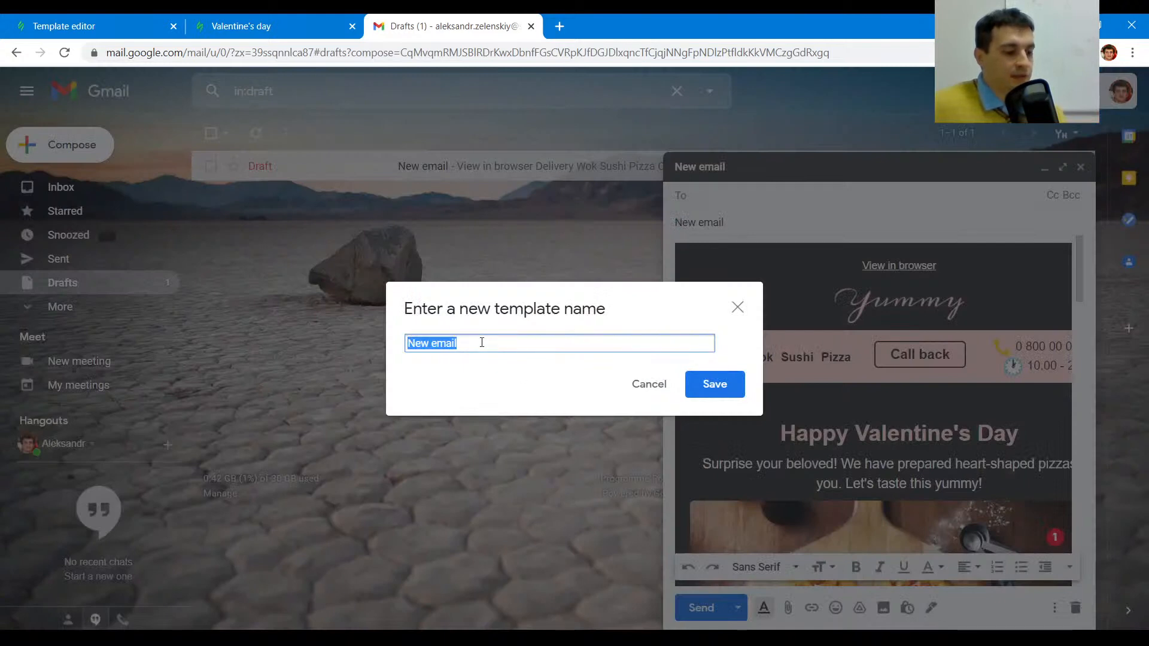
text(123)
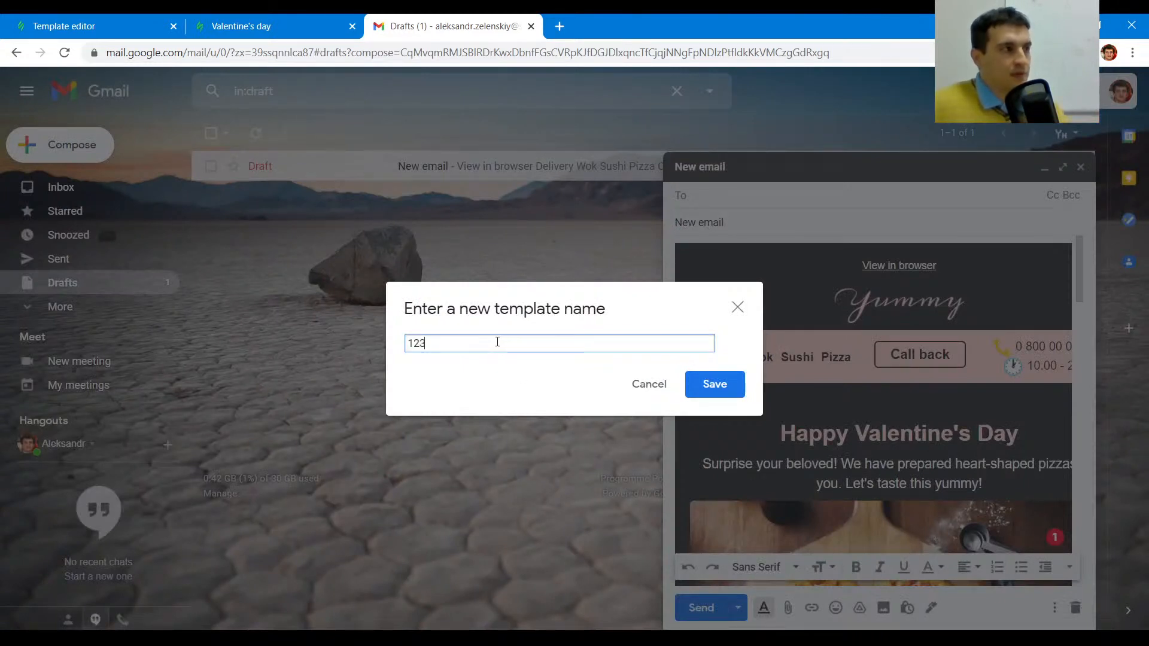
click(711, 388)
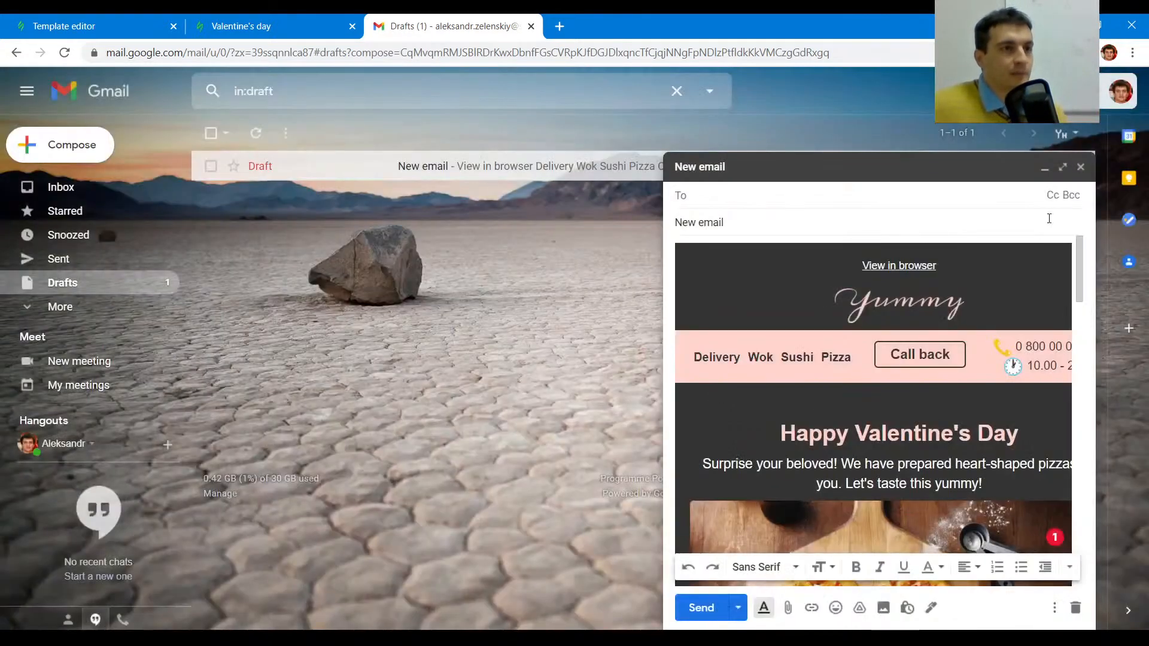
click(1080, 167)
- Reopen the New email draft, add the account owner's own address as recipient, and send it
click(635, 172)
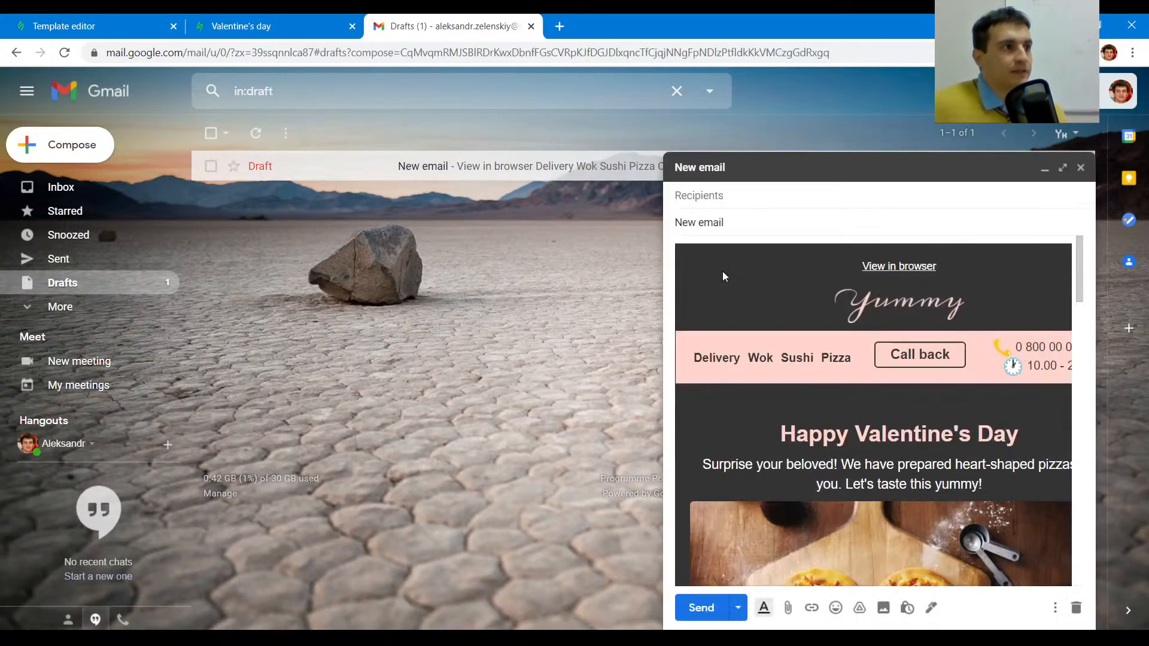
click(759, 196)
text(a)
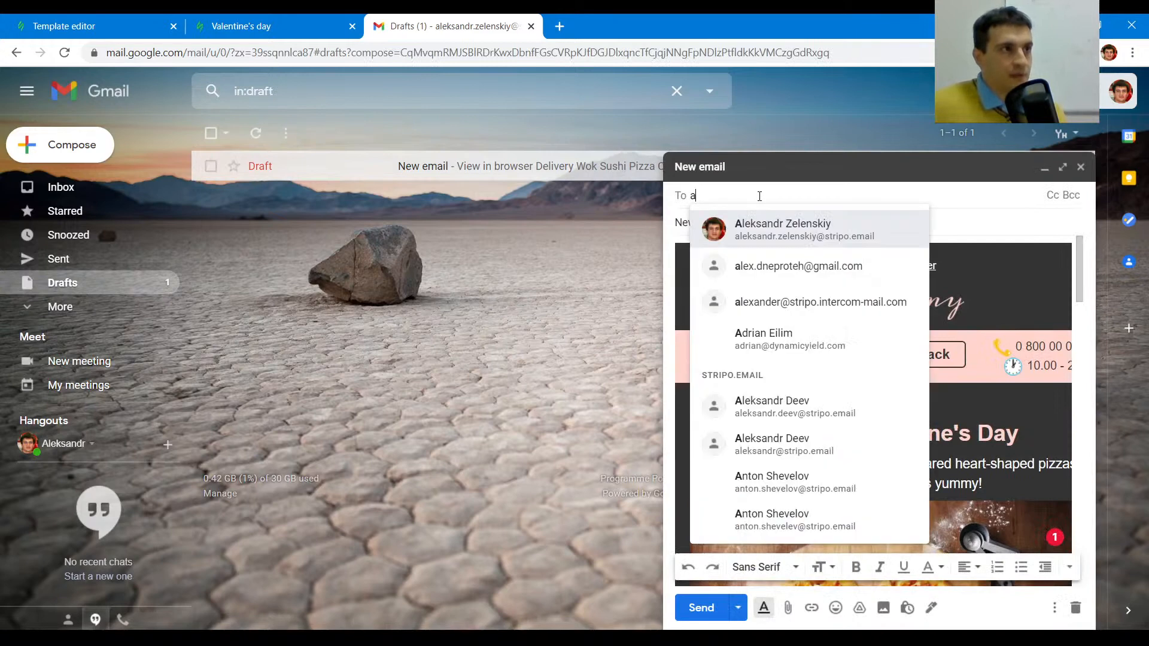
click(786, 226)
click(701, 607)
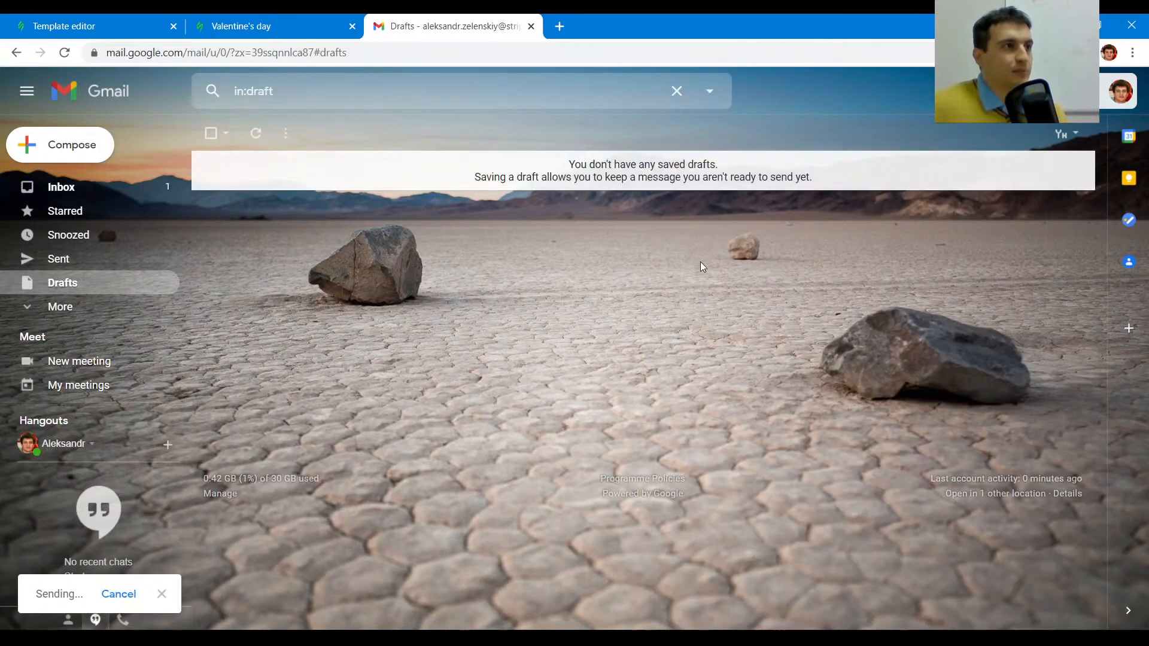
- Compose a new message, clear the signature from its body, and insert the 123 template
click(82, 150)
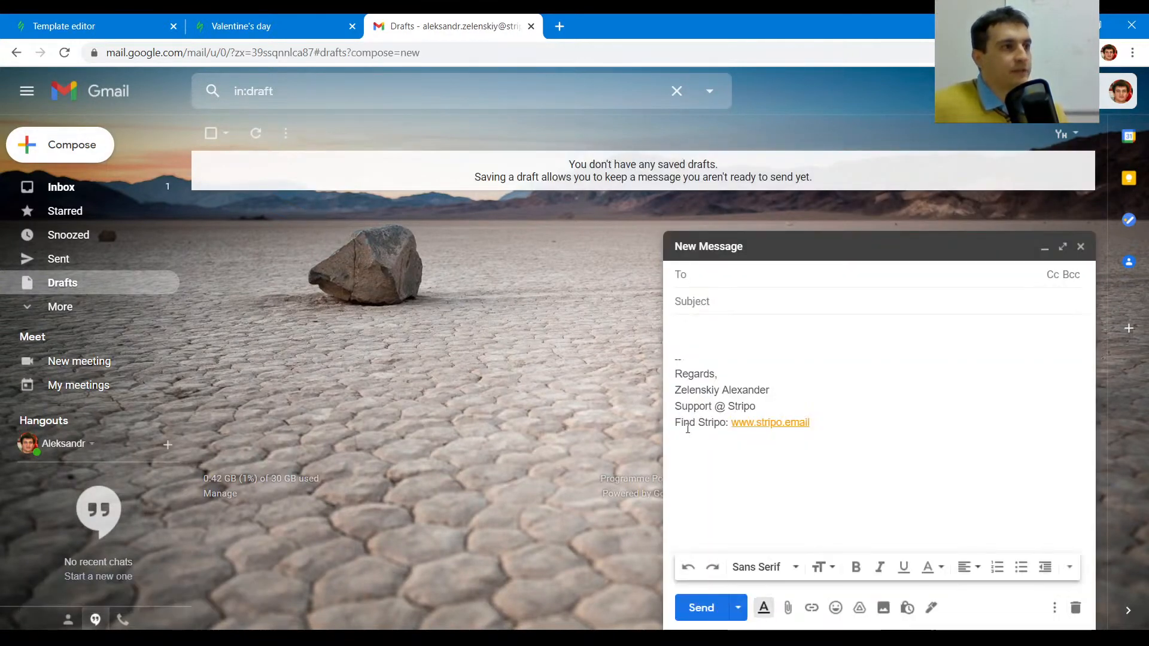
drag(883, 440, 697, 329)
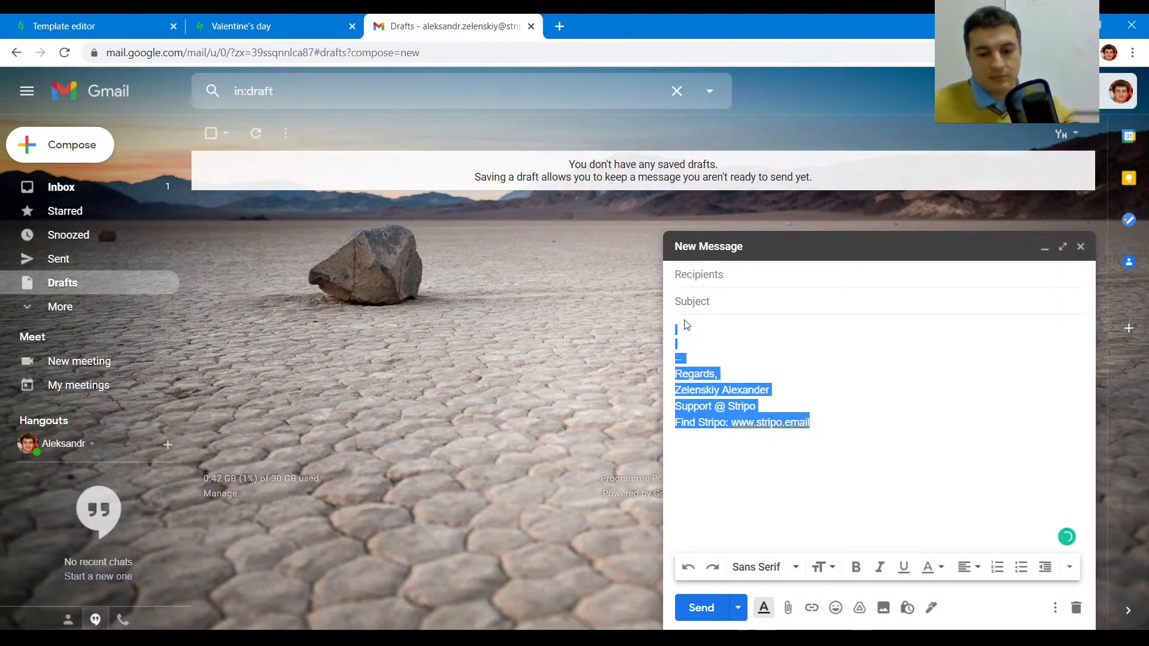
key(BackSpace)
click(1055, 606)
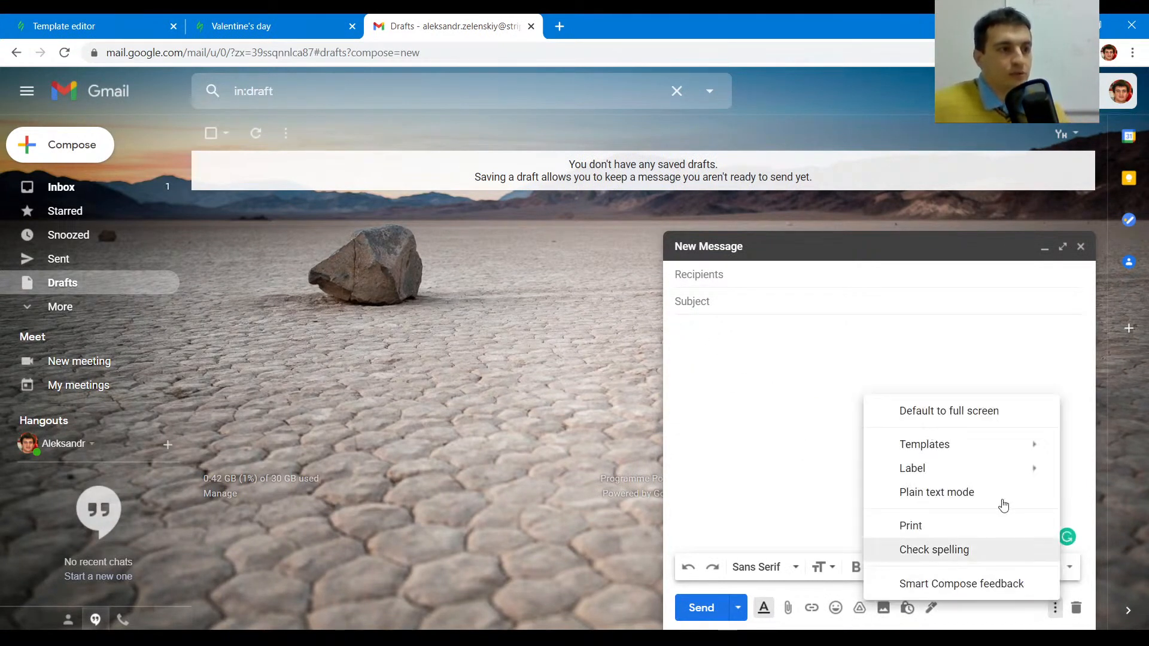
mouse_move(968, 447)
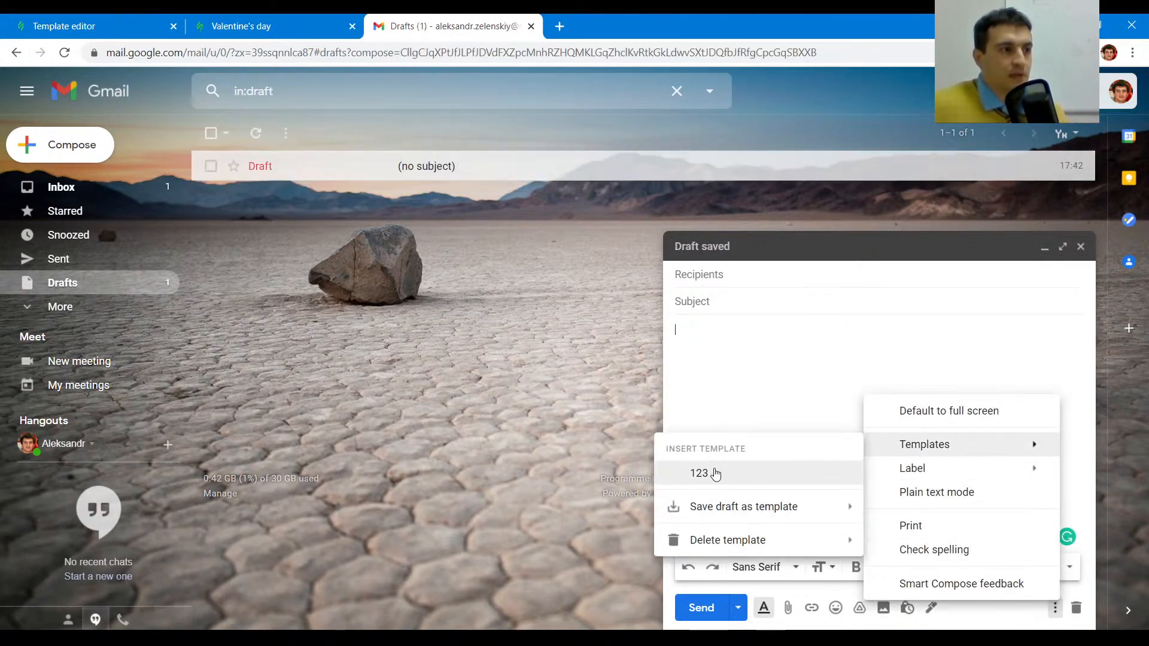
click(772, 480)
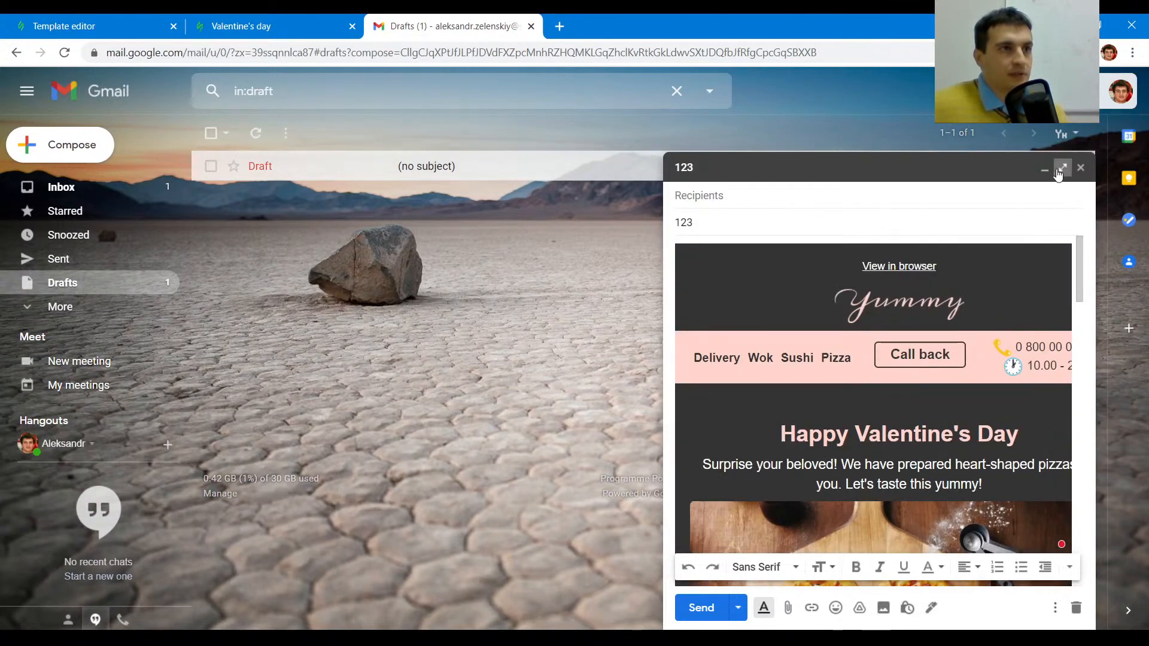
- Examine the message made from the 123 template in full screen, from the header to the pizza cards, and close it
click(1062, 168)
scroll(738, 258, down, 9)
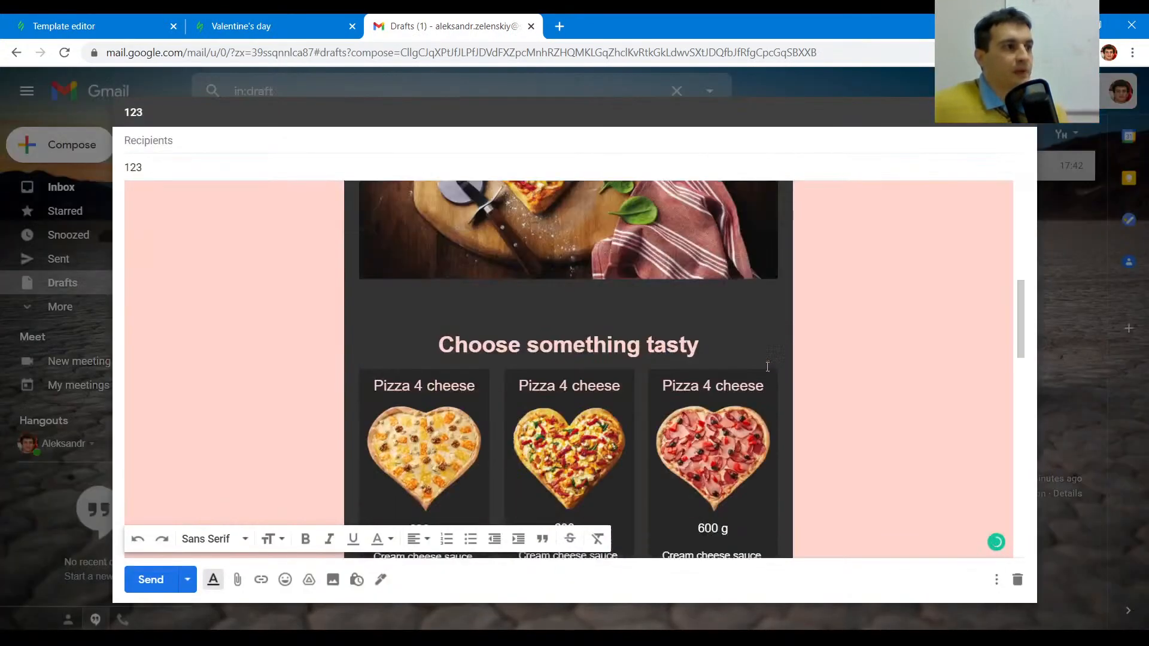
scroll(653, 239, up, 9)
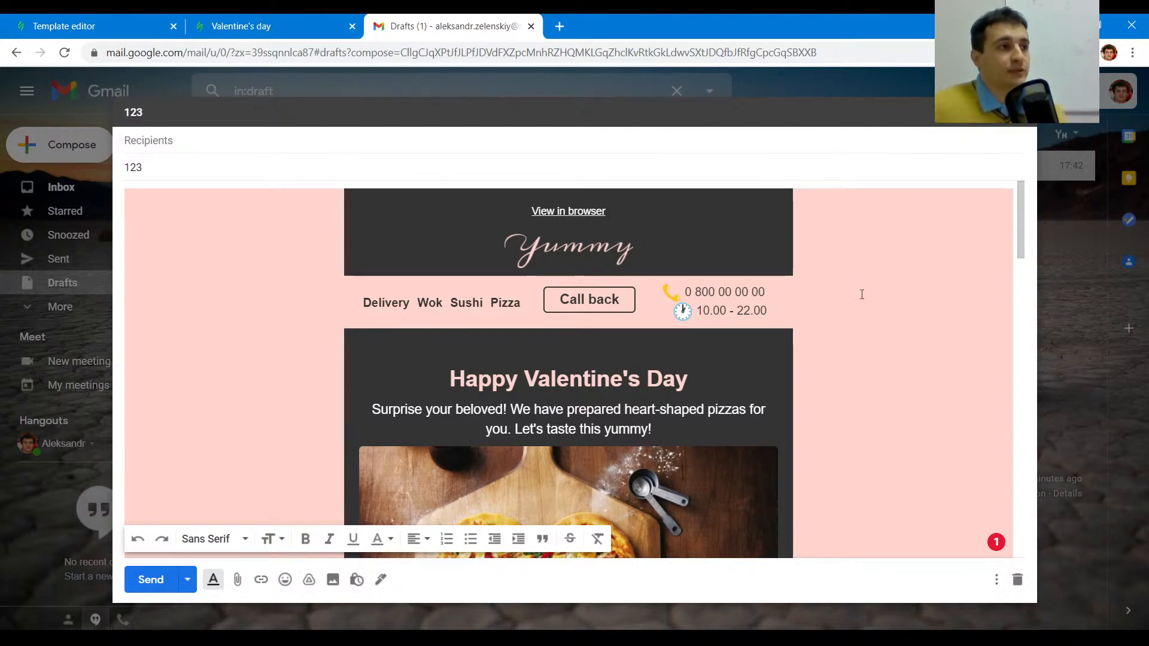
scroll(850, 305, down, 3)
scroll(847, 304, up, 3)
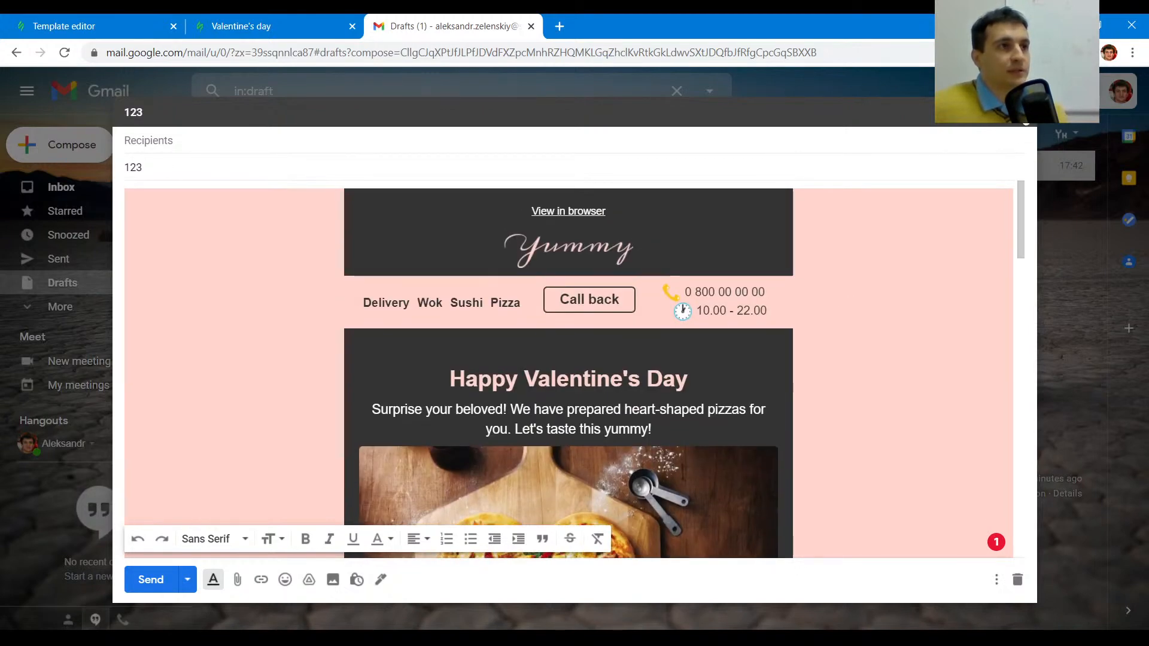
click(1029, 117)
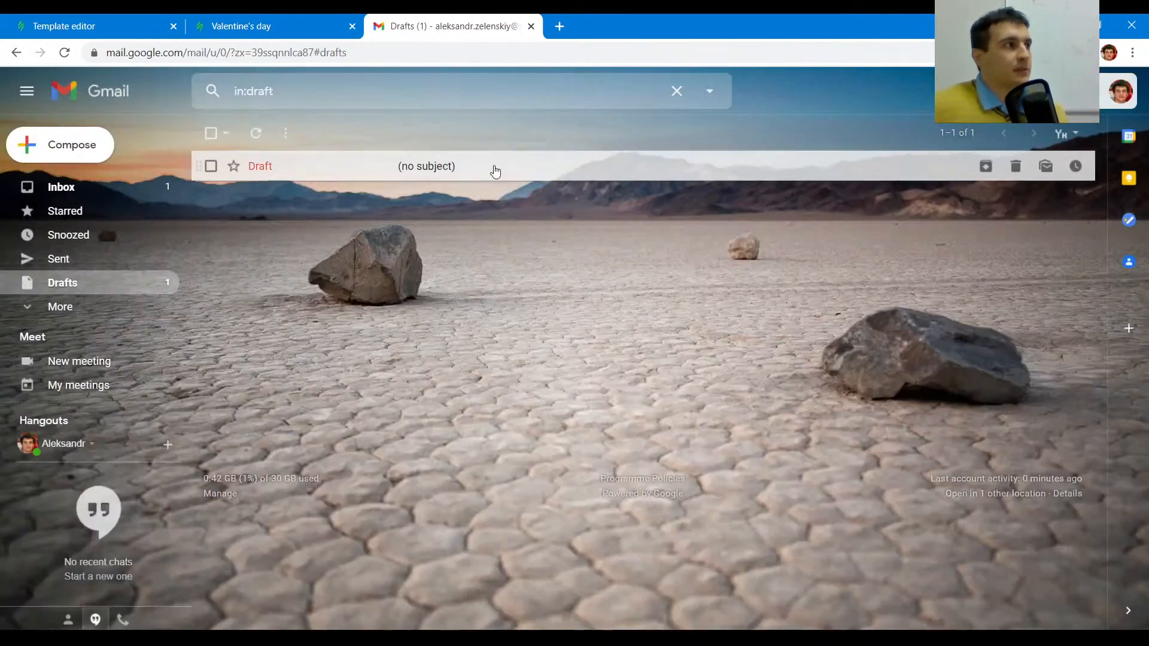
- Switch back to the template editor, check the email's desktop and mobile preview, and close the preview
click(119, 24)
scroll(831, 303, down, 8)
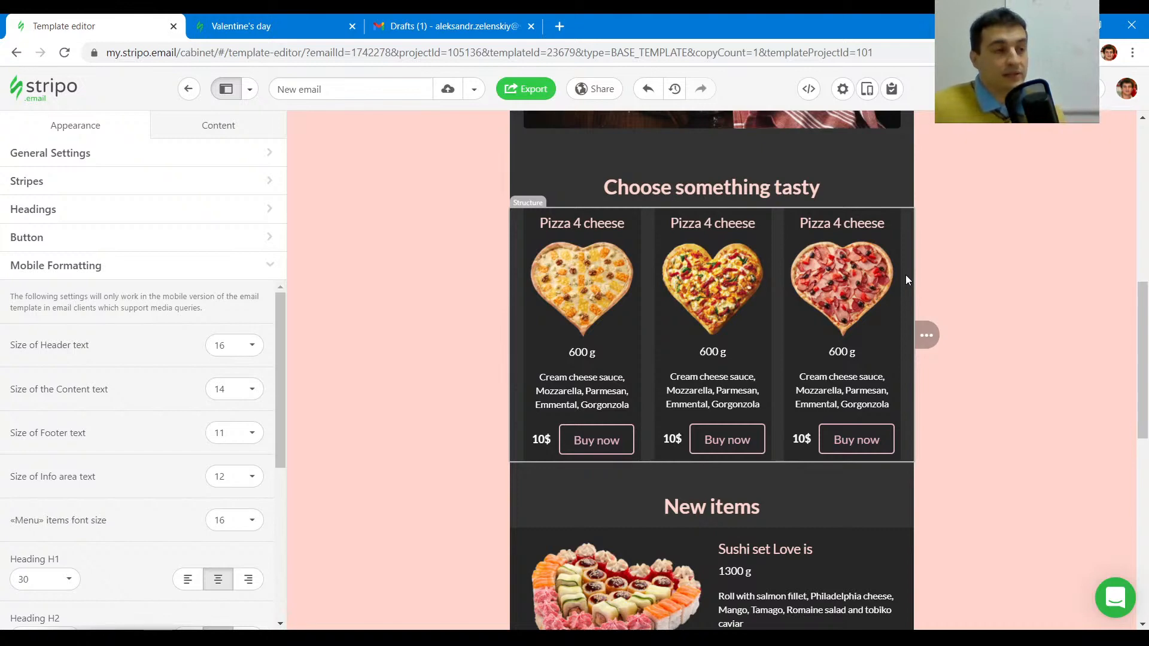
click(866, 89)
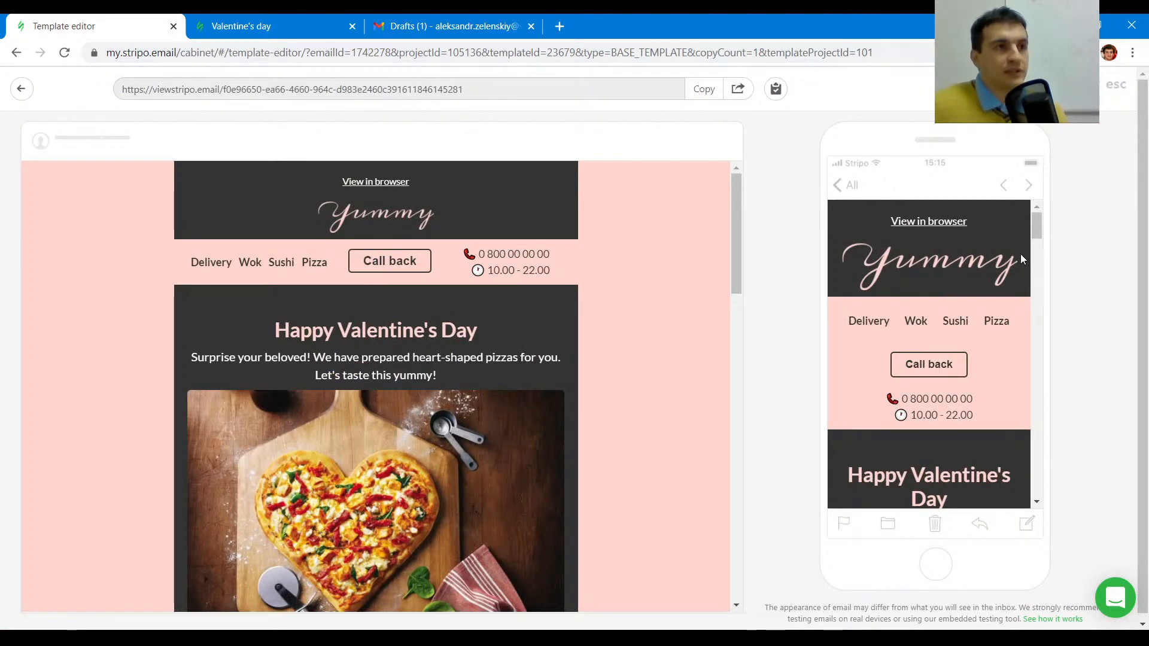
mouse_move(1036, 224)
mouse_down()
mouse_move(1036, 274)
mouse_move(1036, 217)
mouse_up()
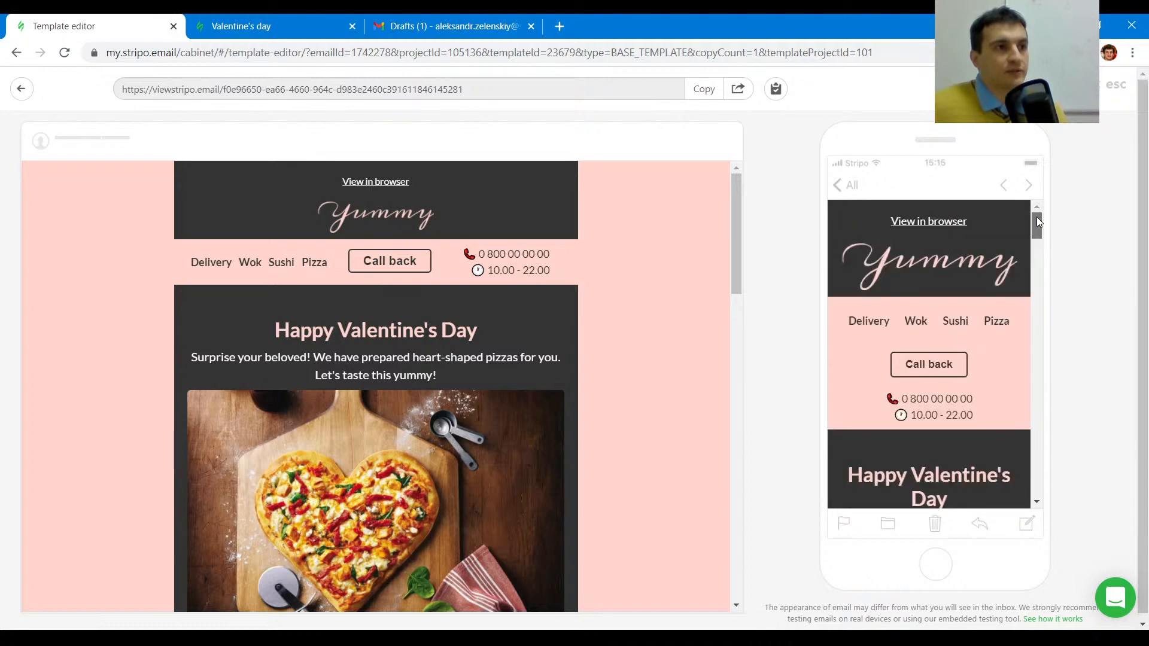
click(1109, 87)
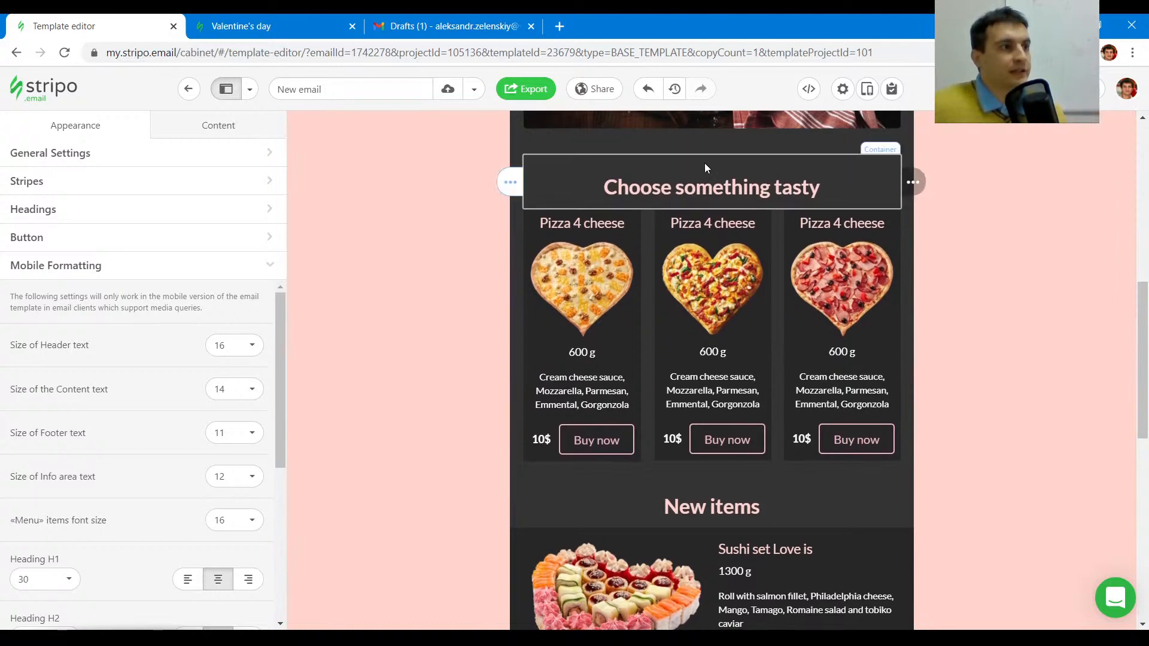
- Look through the email in the editor down to the footer and back to the header, and open the support chat
scroll(705, 168, down, 10)
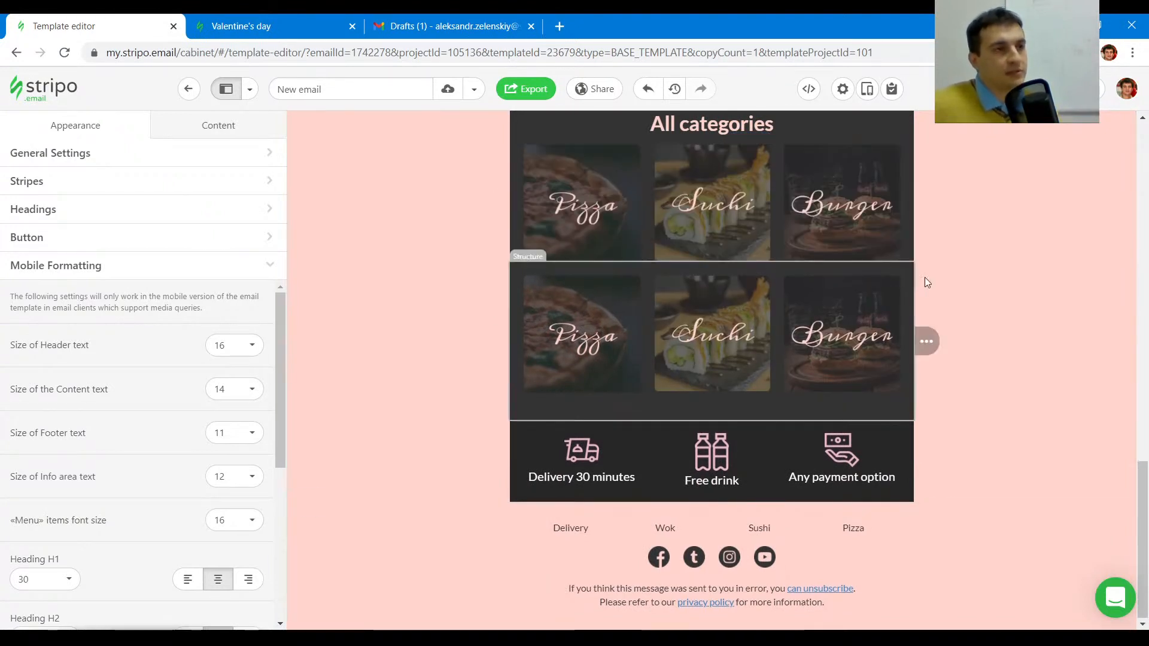
scroll(921, 287, up, 6)
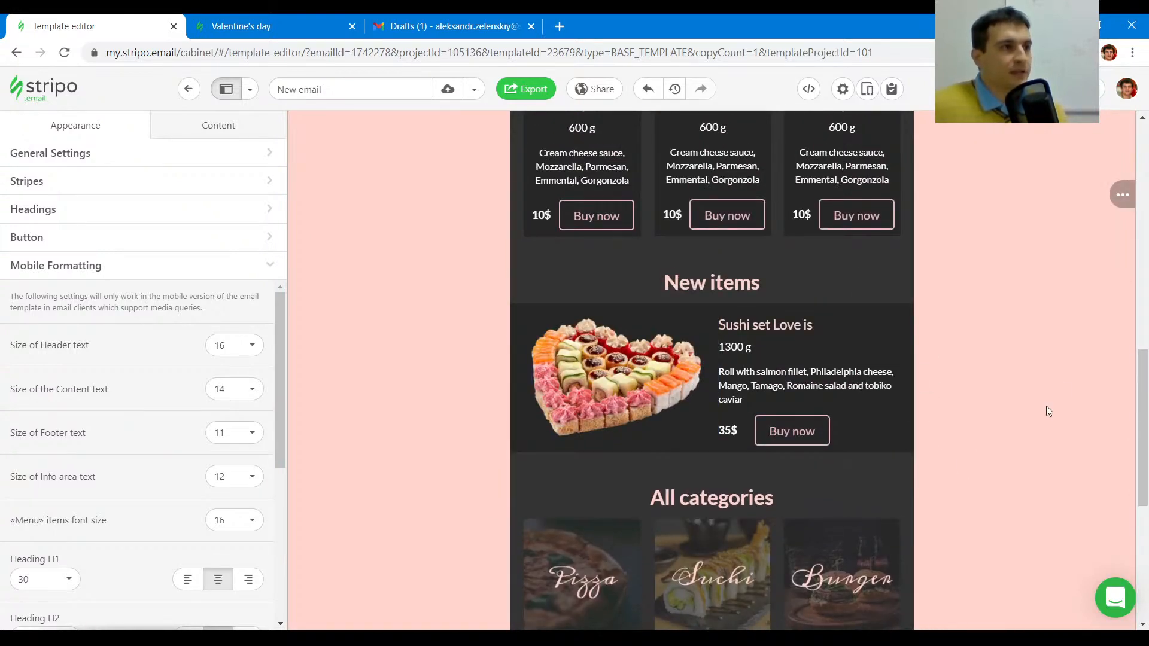
scroll(1023, 392, up, 10)
scroll(1023, 395, up, 3)
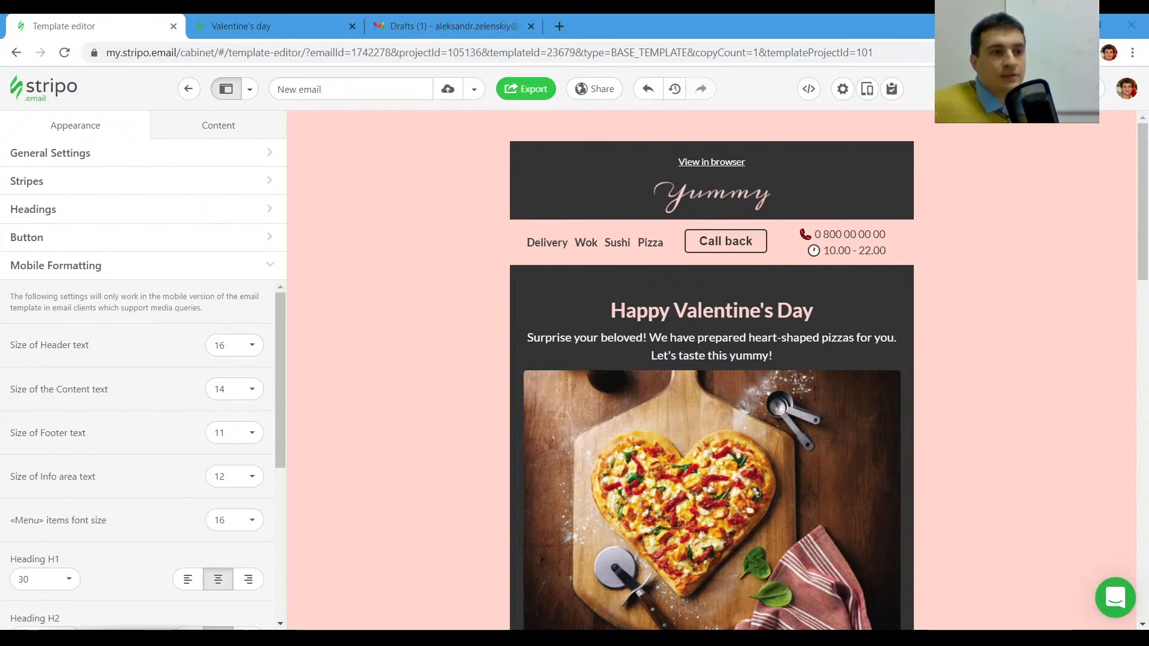
click(1115, 598)
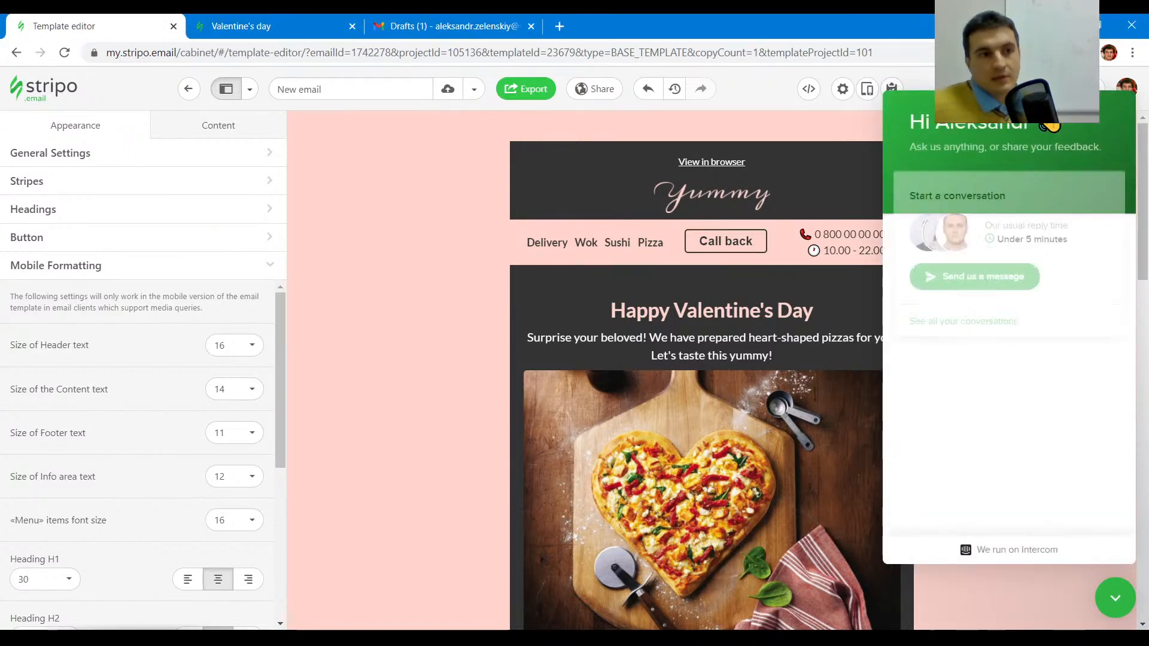
- Close the support chat and look through the available export destinations, from files and applications to the ESP list
key(alt+Tab)
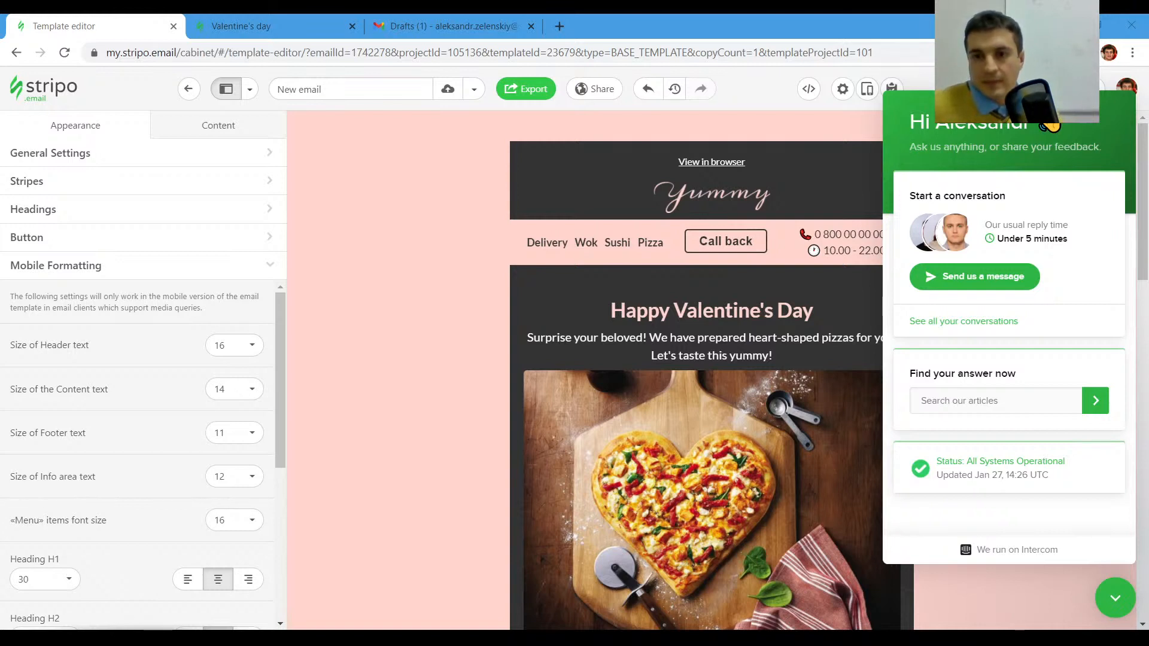
click(1121, 605)
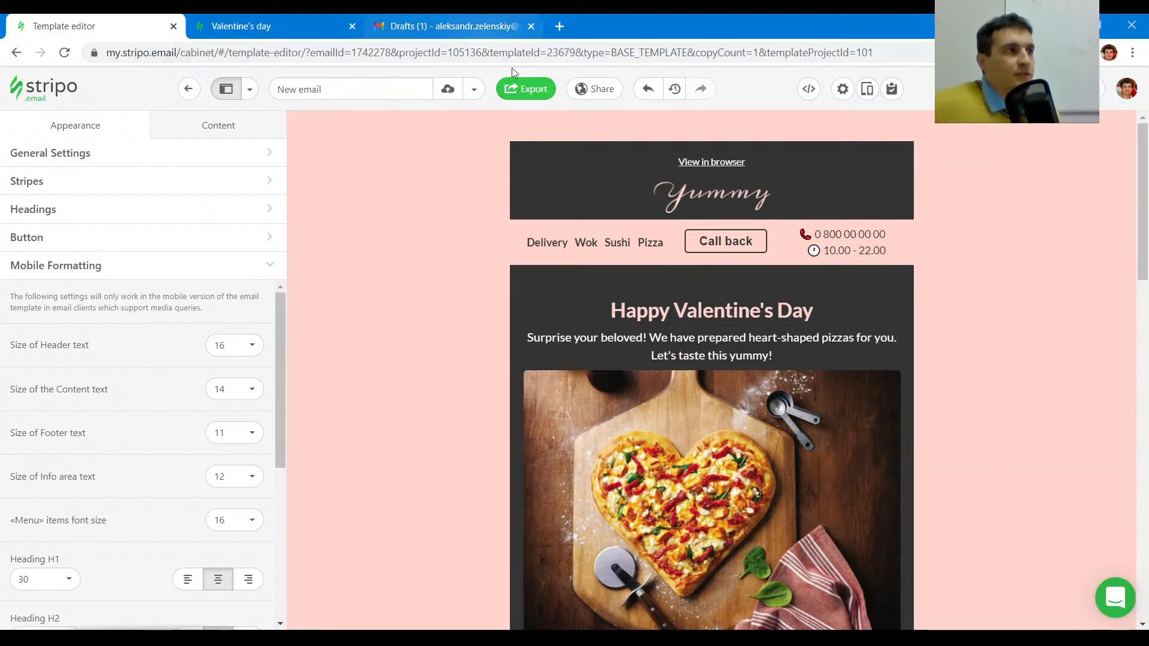
click(525, 89)
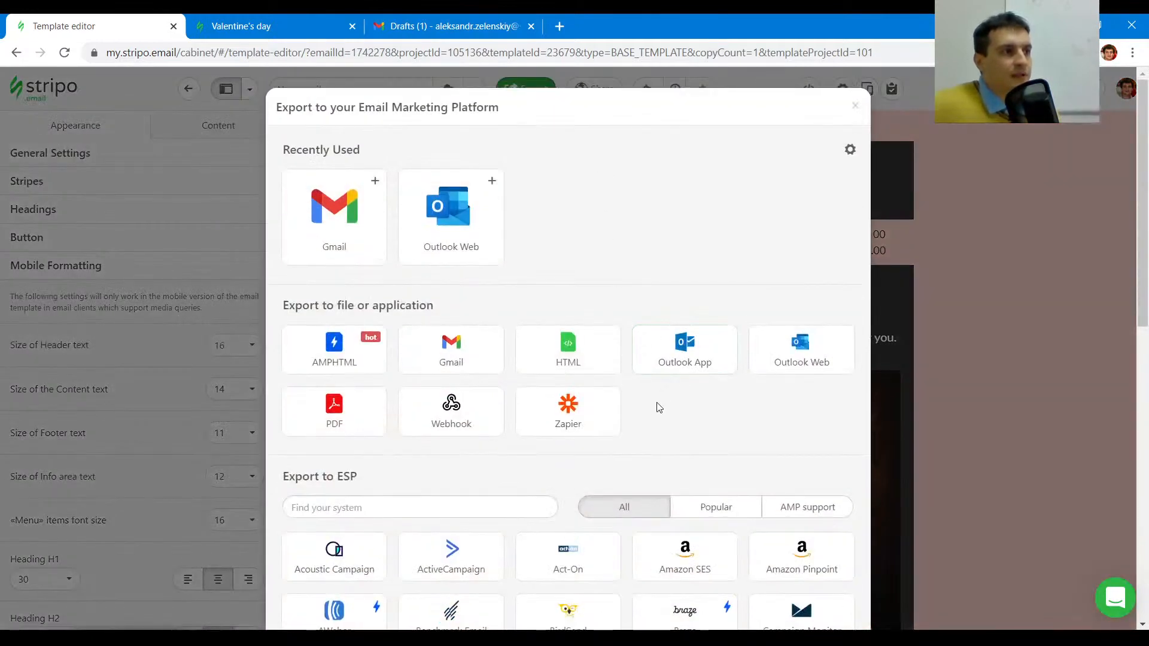
scroll(656, 405, down, 3)
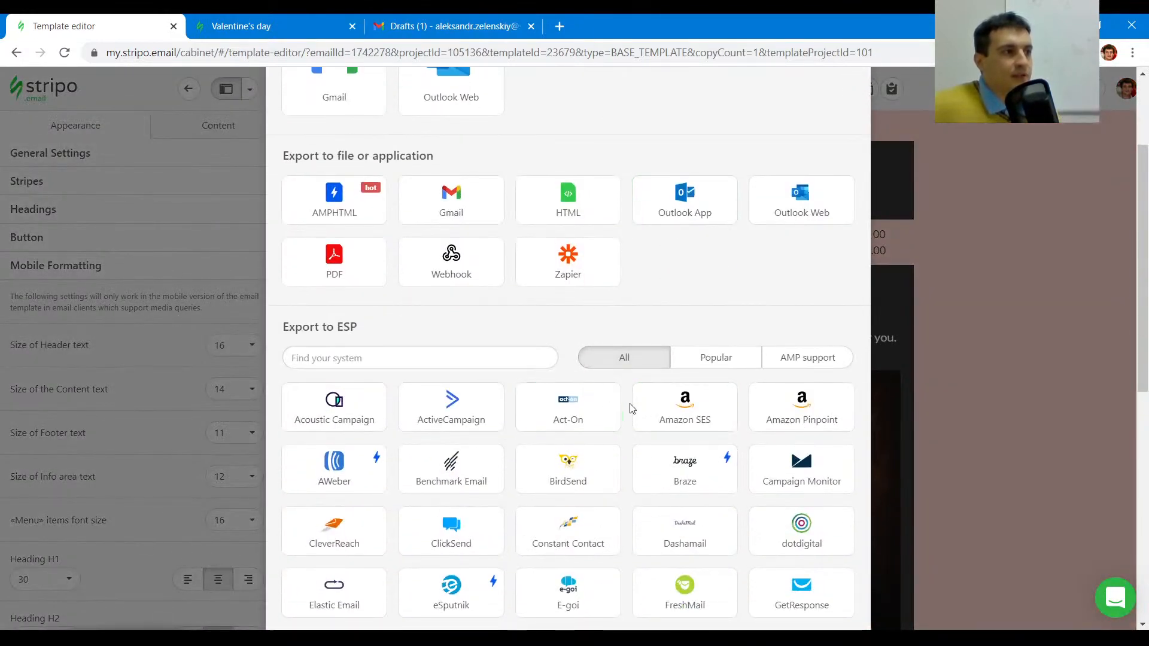
scroll(632, 418, down, 5)
scroll(630, 418, up, 5)
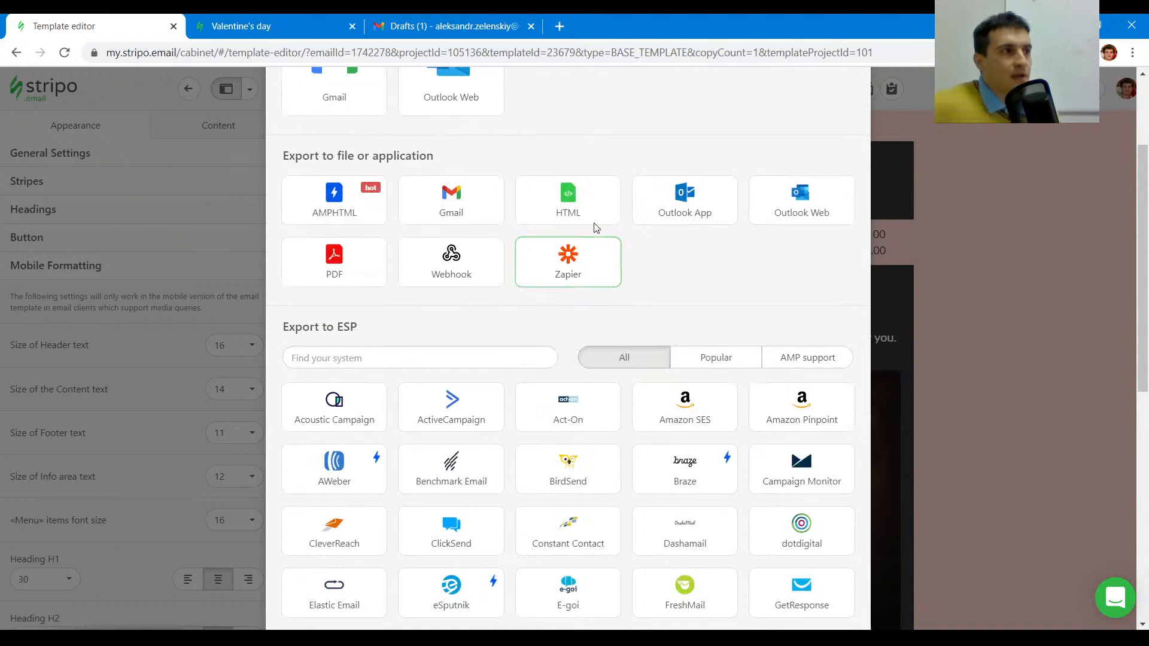
scroll(574, 251, up, 3)
- Compare the HTML export settings for downloading an HTML file and an archive, and close the export dialog
click(589, 357)
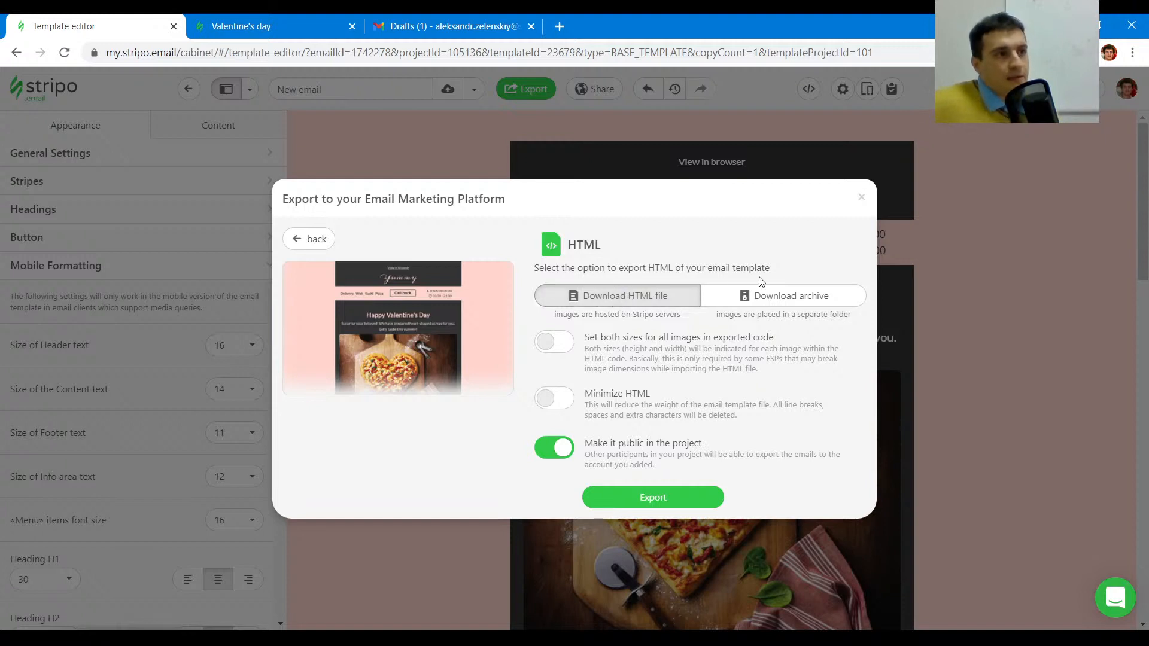
click(806, 296)
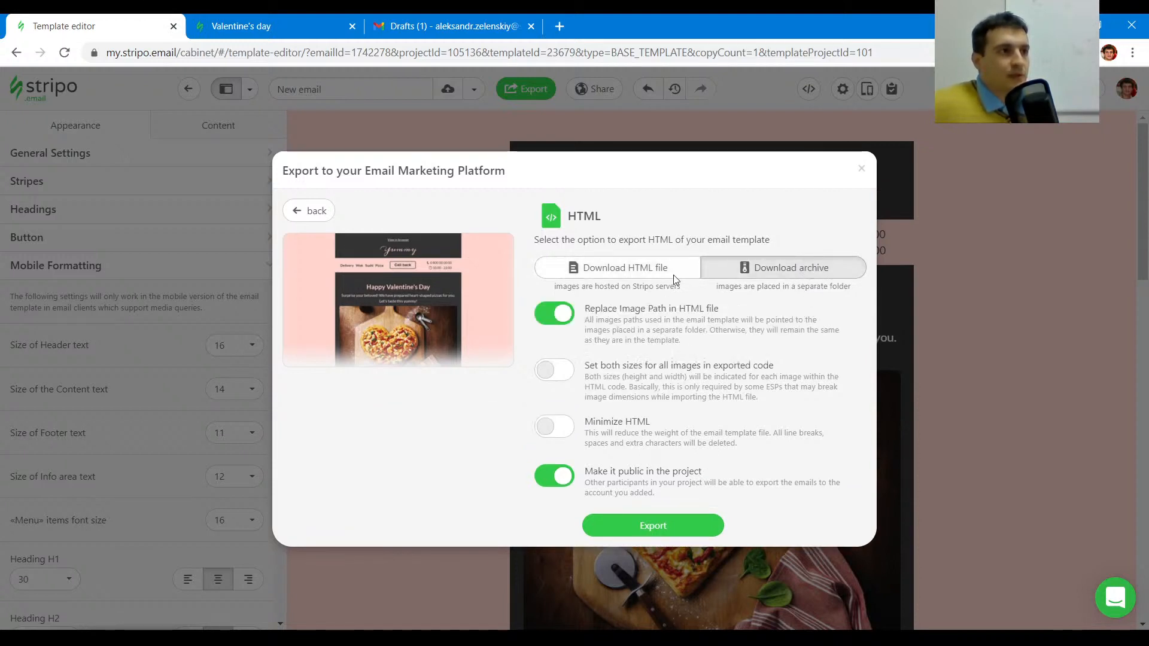
click(655, 272)
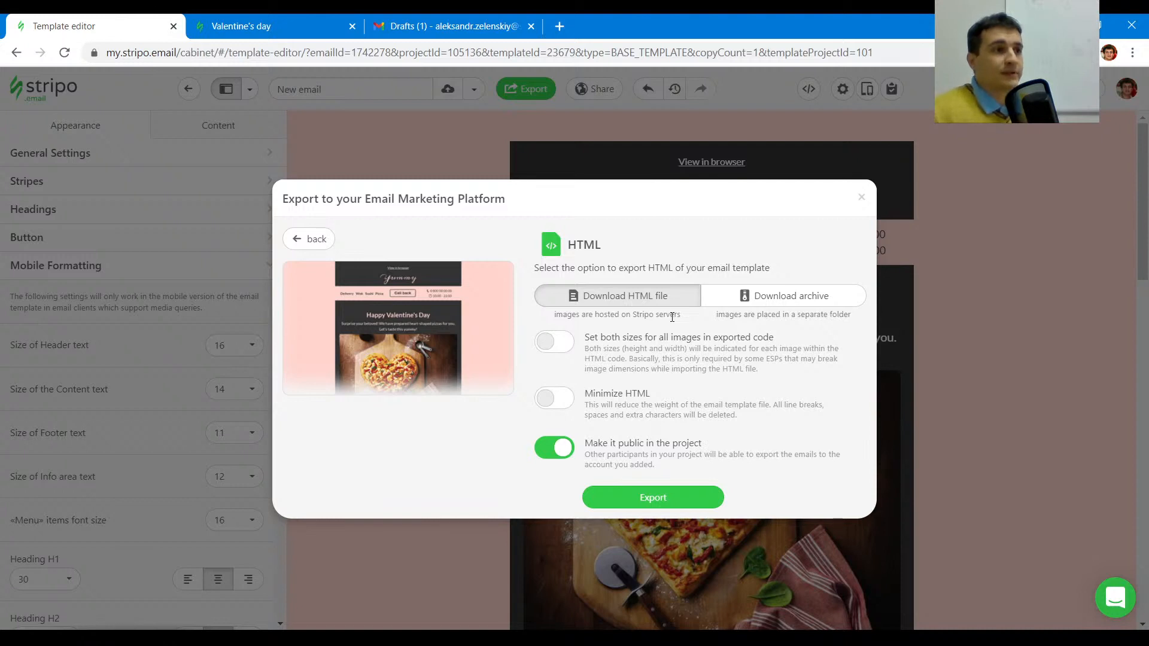
click(862, 197)
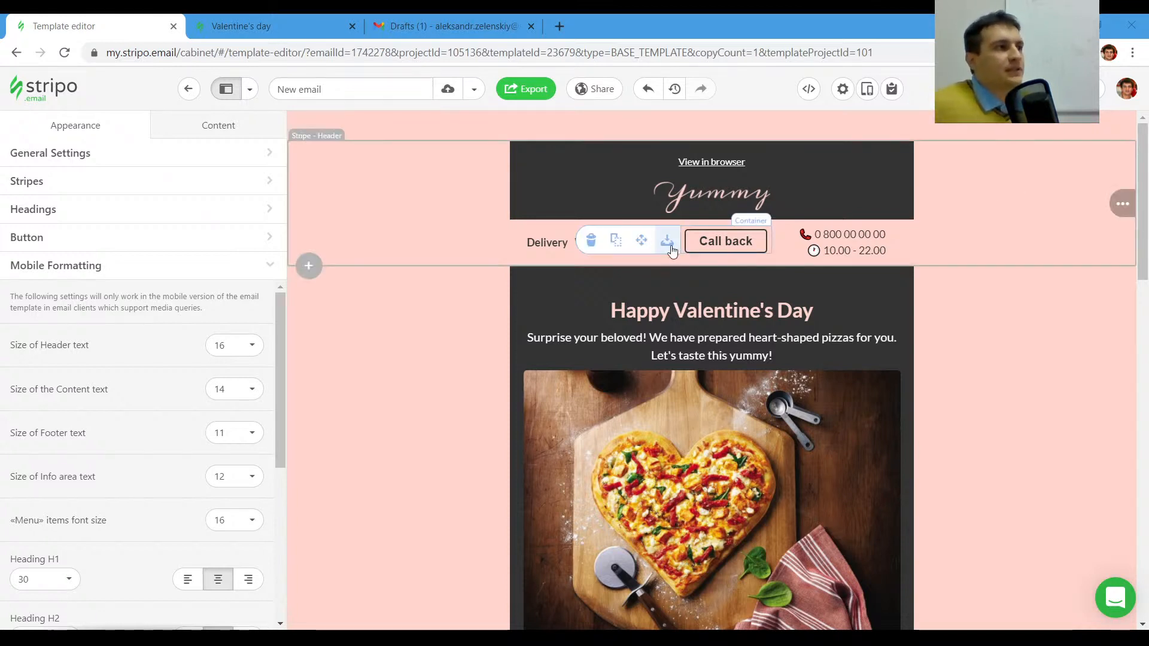
- Look through the whole email's HTML source from the head down to the pizza cards, and close the code editor
click(805, 92)
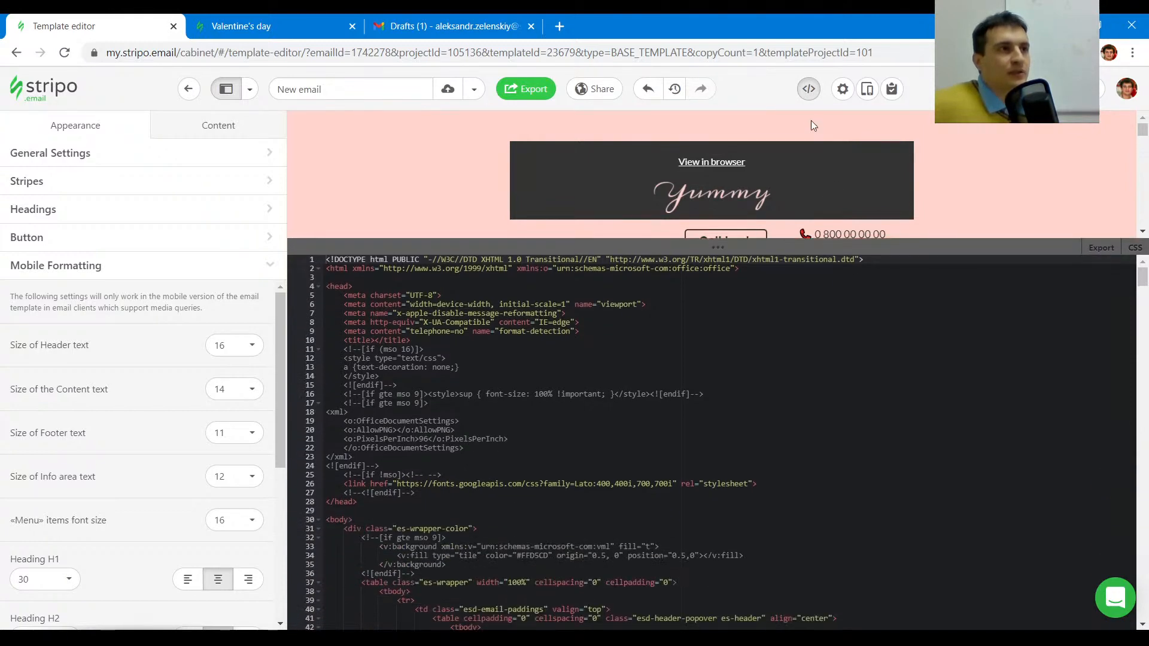
click(1142, 393)
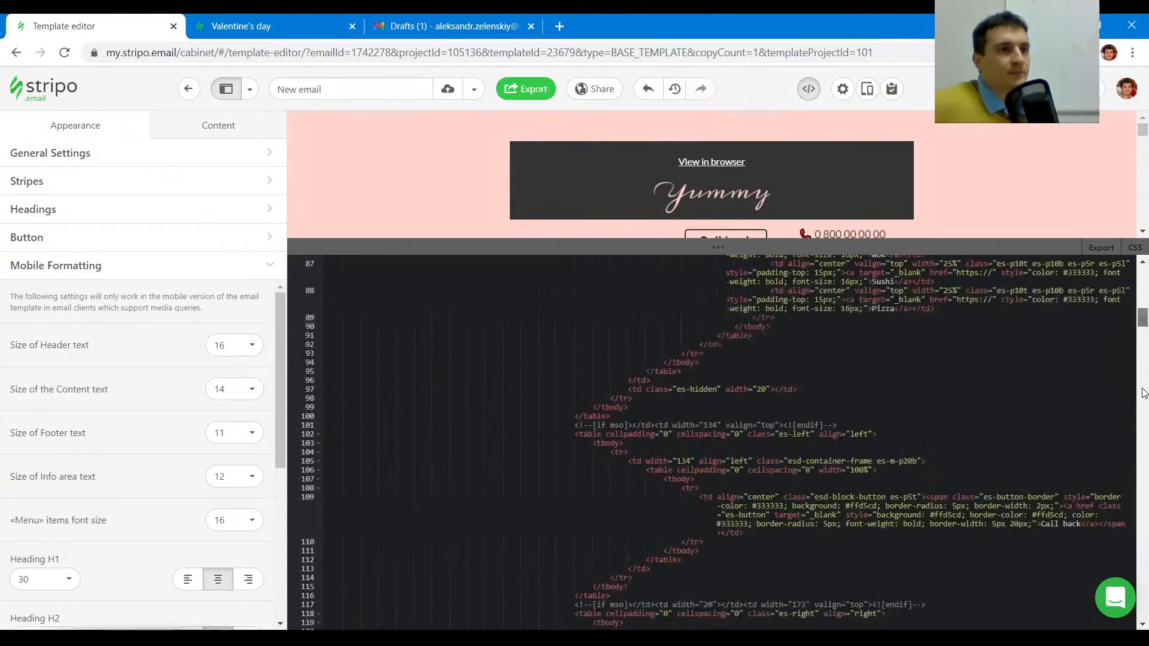
scroll(1054, 385, down, 10)
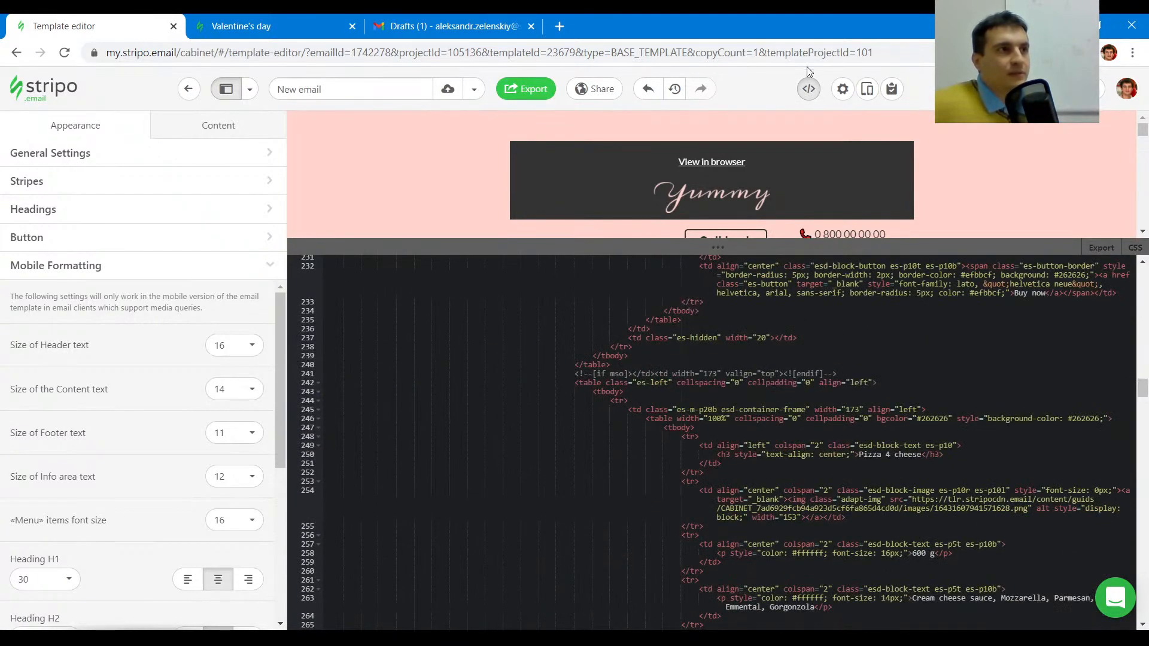
click(808, 88)
- Insert an HTML block between the Happy Valentine's Day heading and the text below it, and shrink its code pane
click(185, 129)
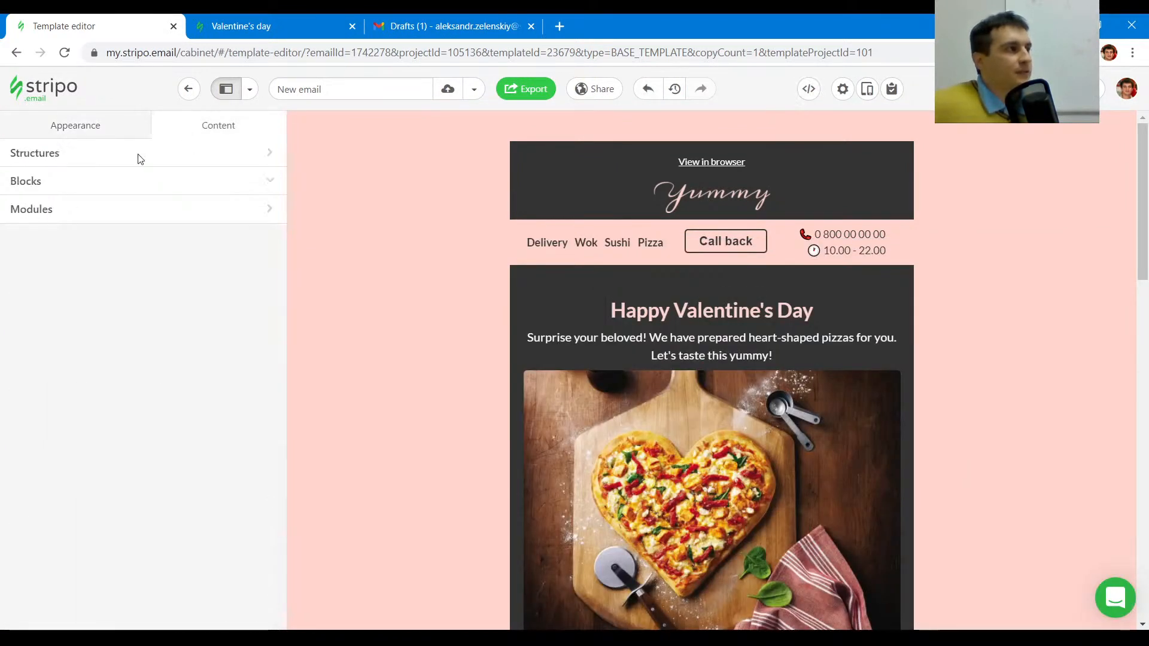
click(96, 181)
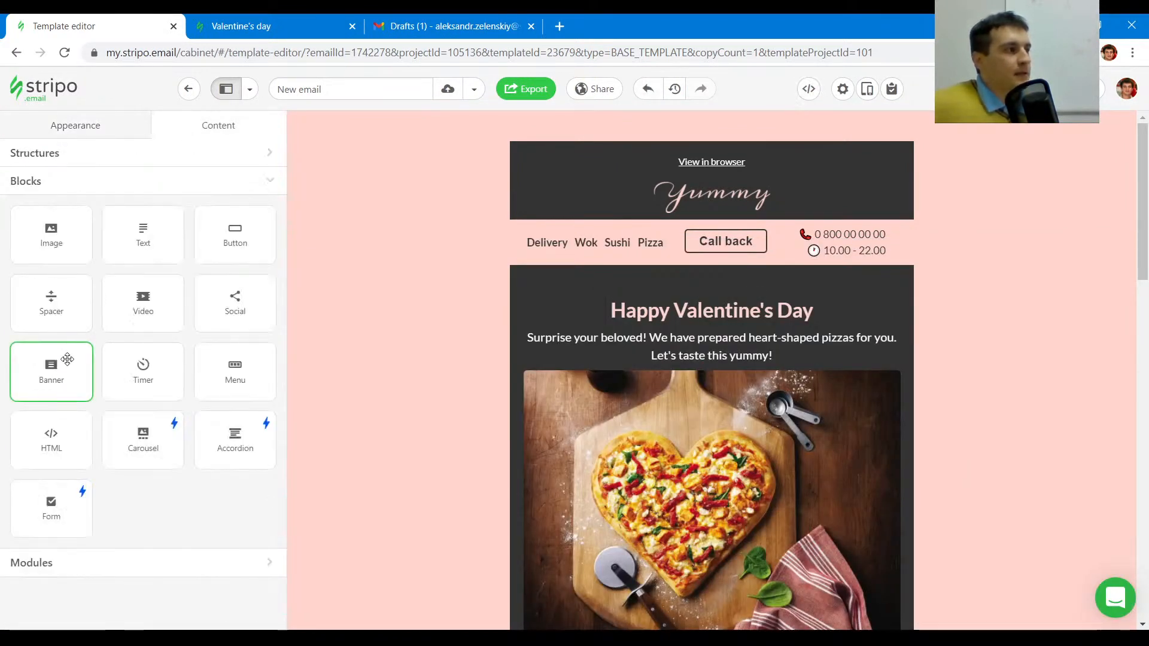
drag(52, 435, 658, 340)
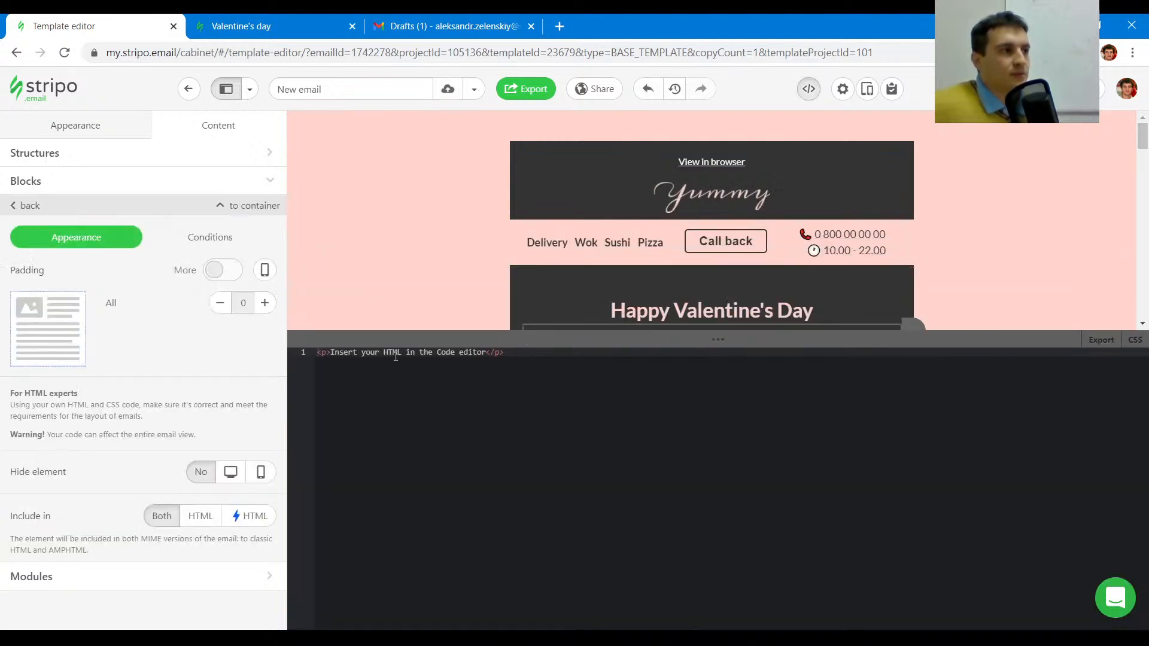
click(517, 353)
drag(646, 343, 681, 369)
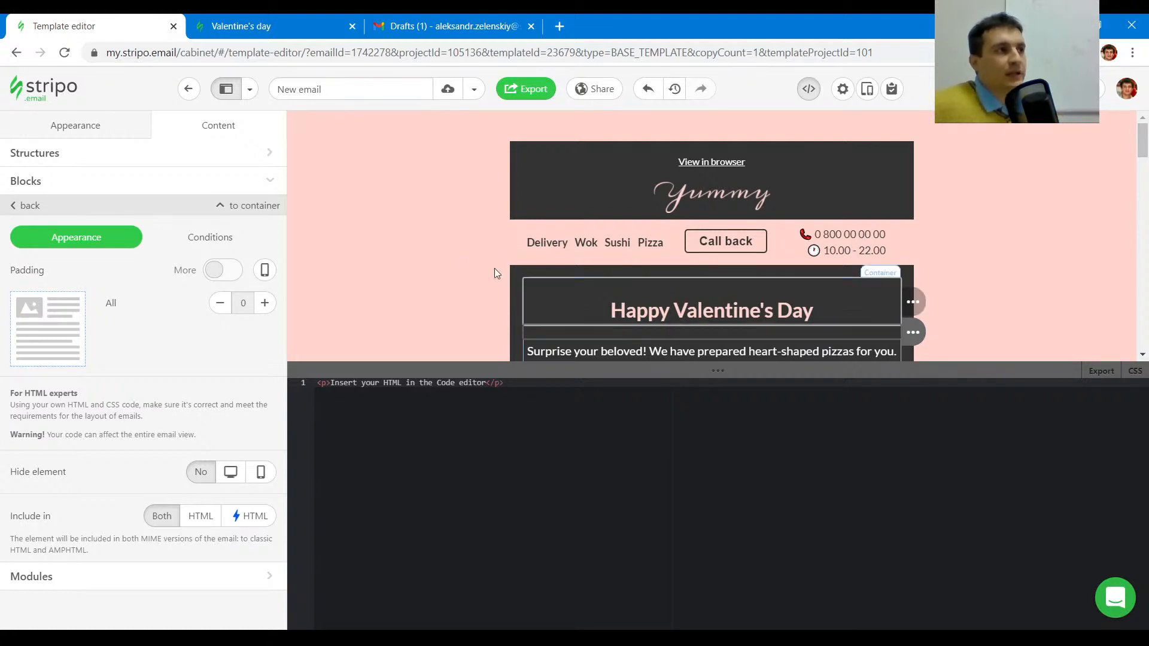
- Check the HTML option among the export destinations, close the export dialog, and hide the code editor
click(525, 88)
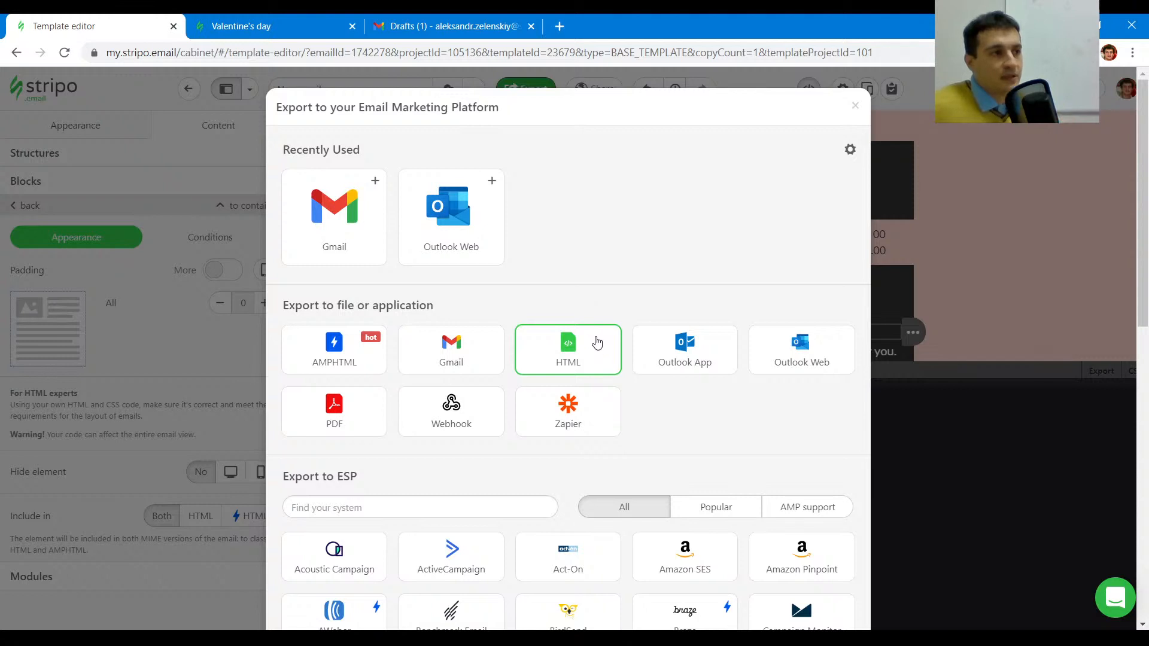
click(855, 107)
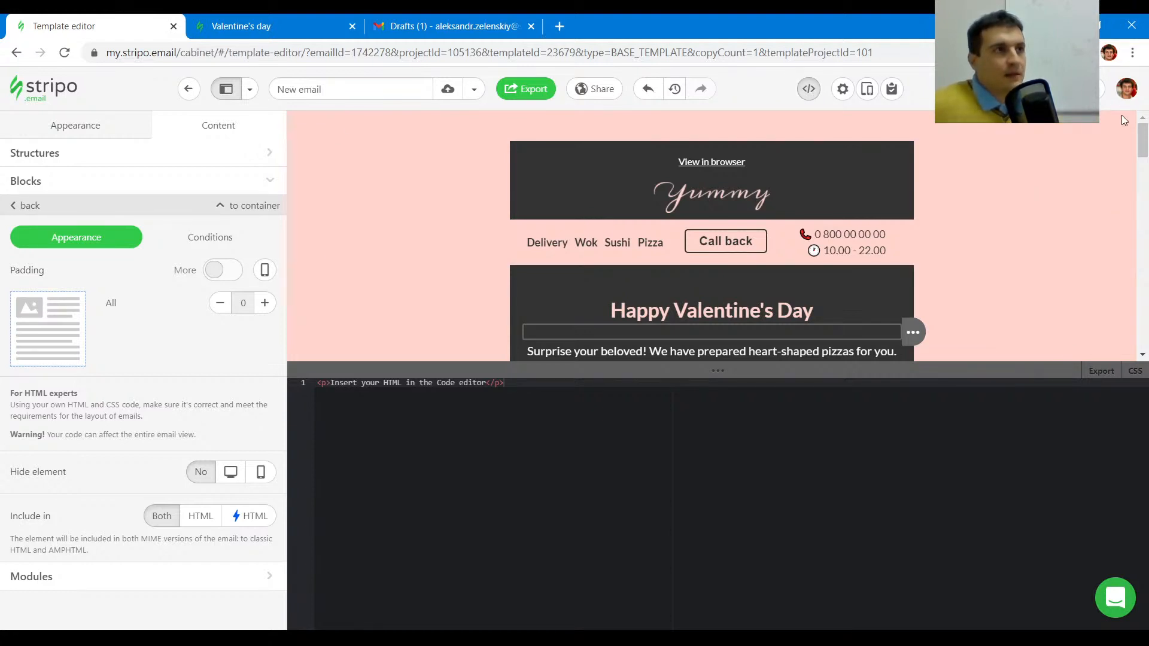
click(808, 89)
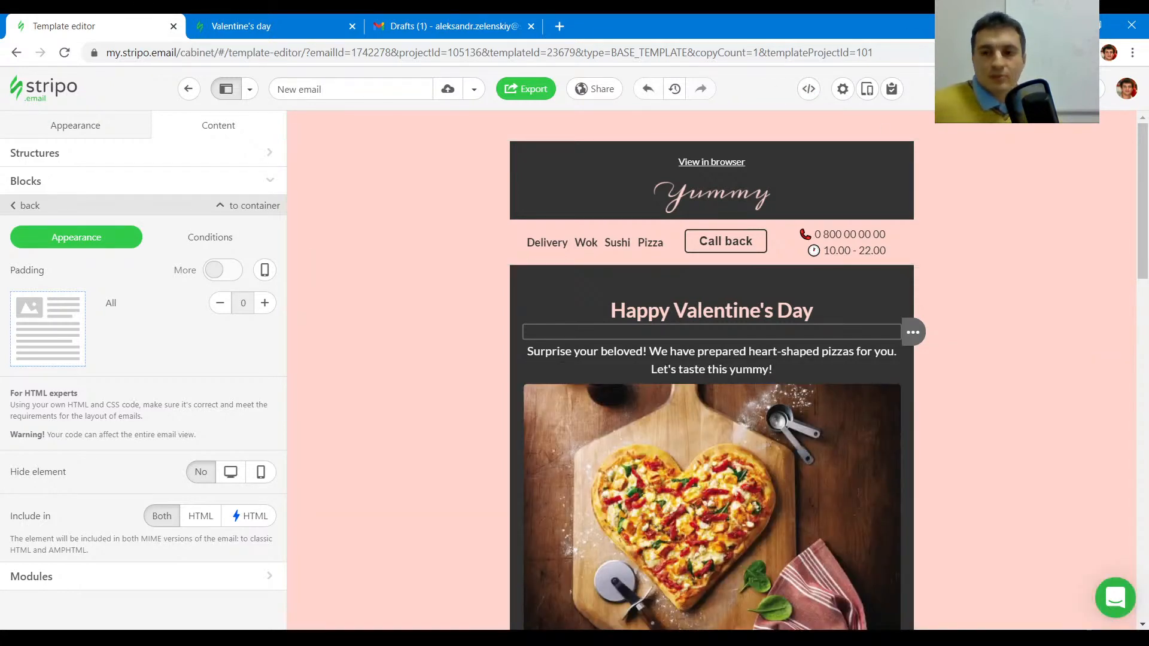